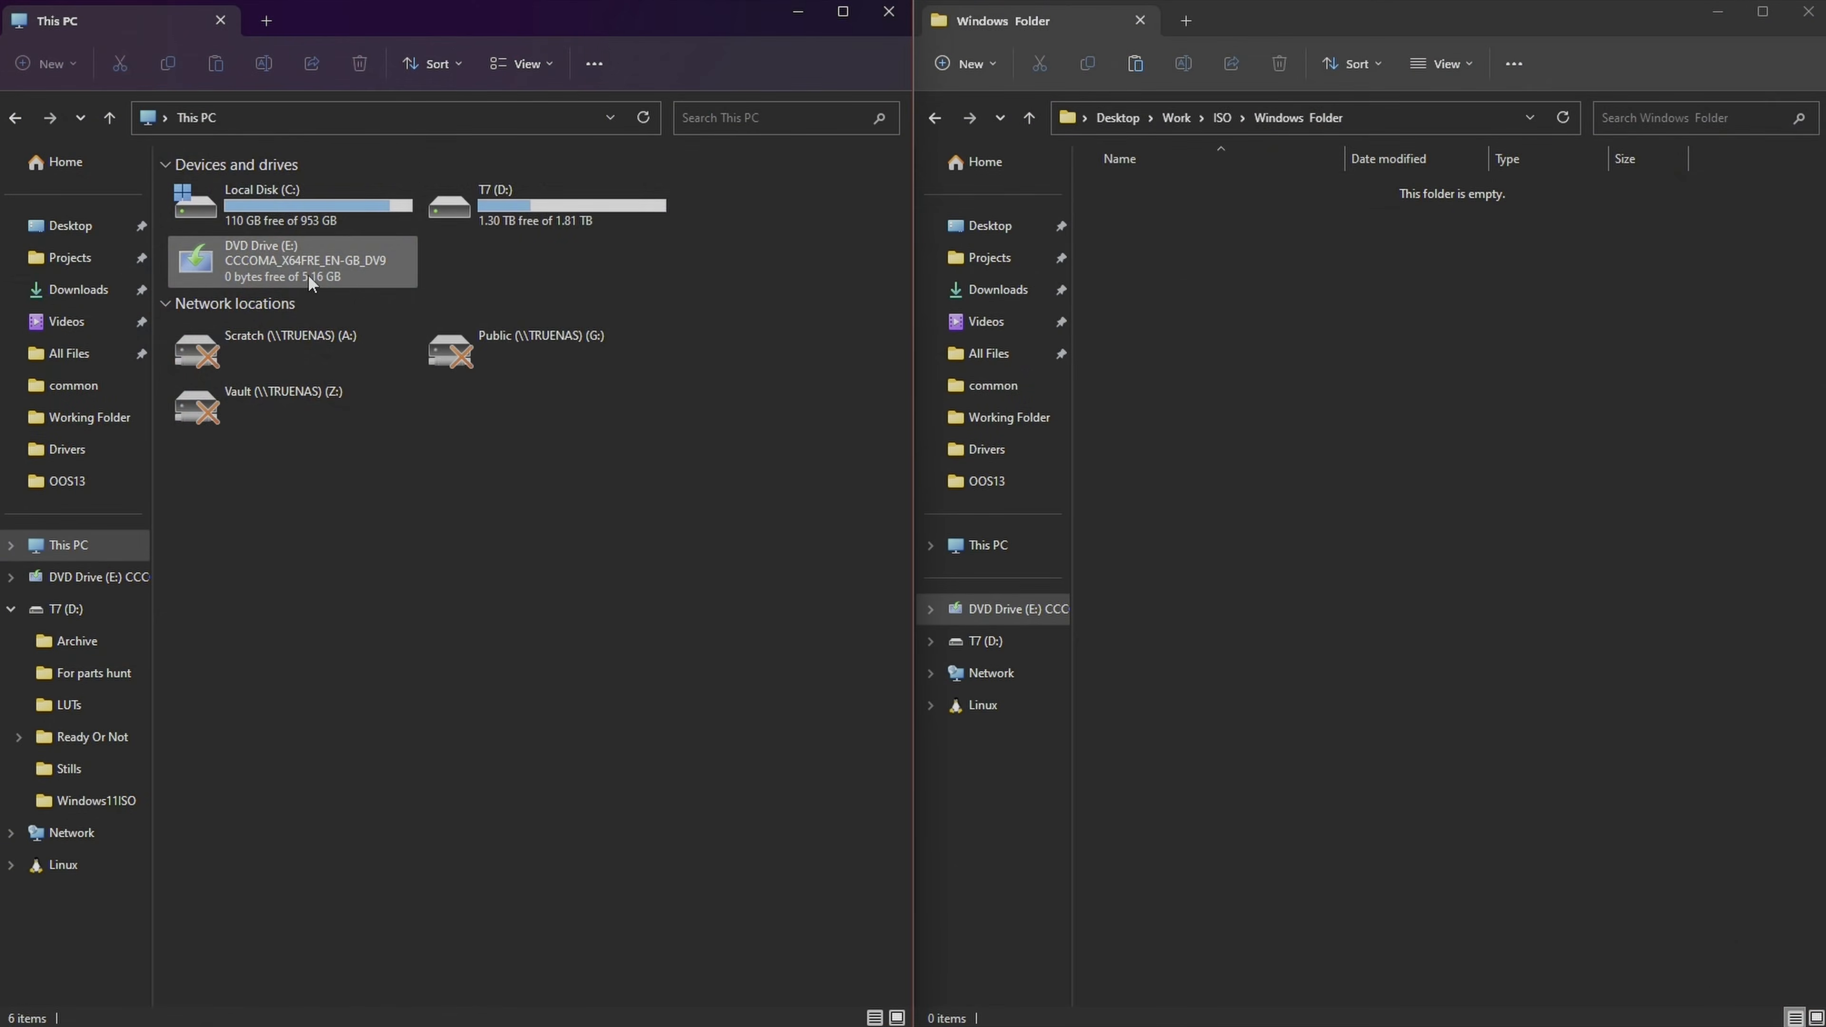
Open the mounted DVD Drive (E:) and copy its Windows installation files into the empty Windows Folder
double_click(309, 274)
left_click_drag(440, 580, 1382, 419)
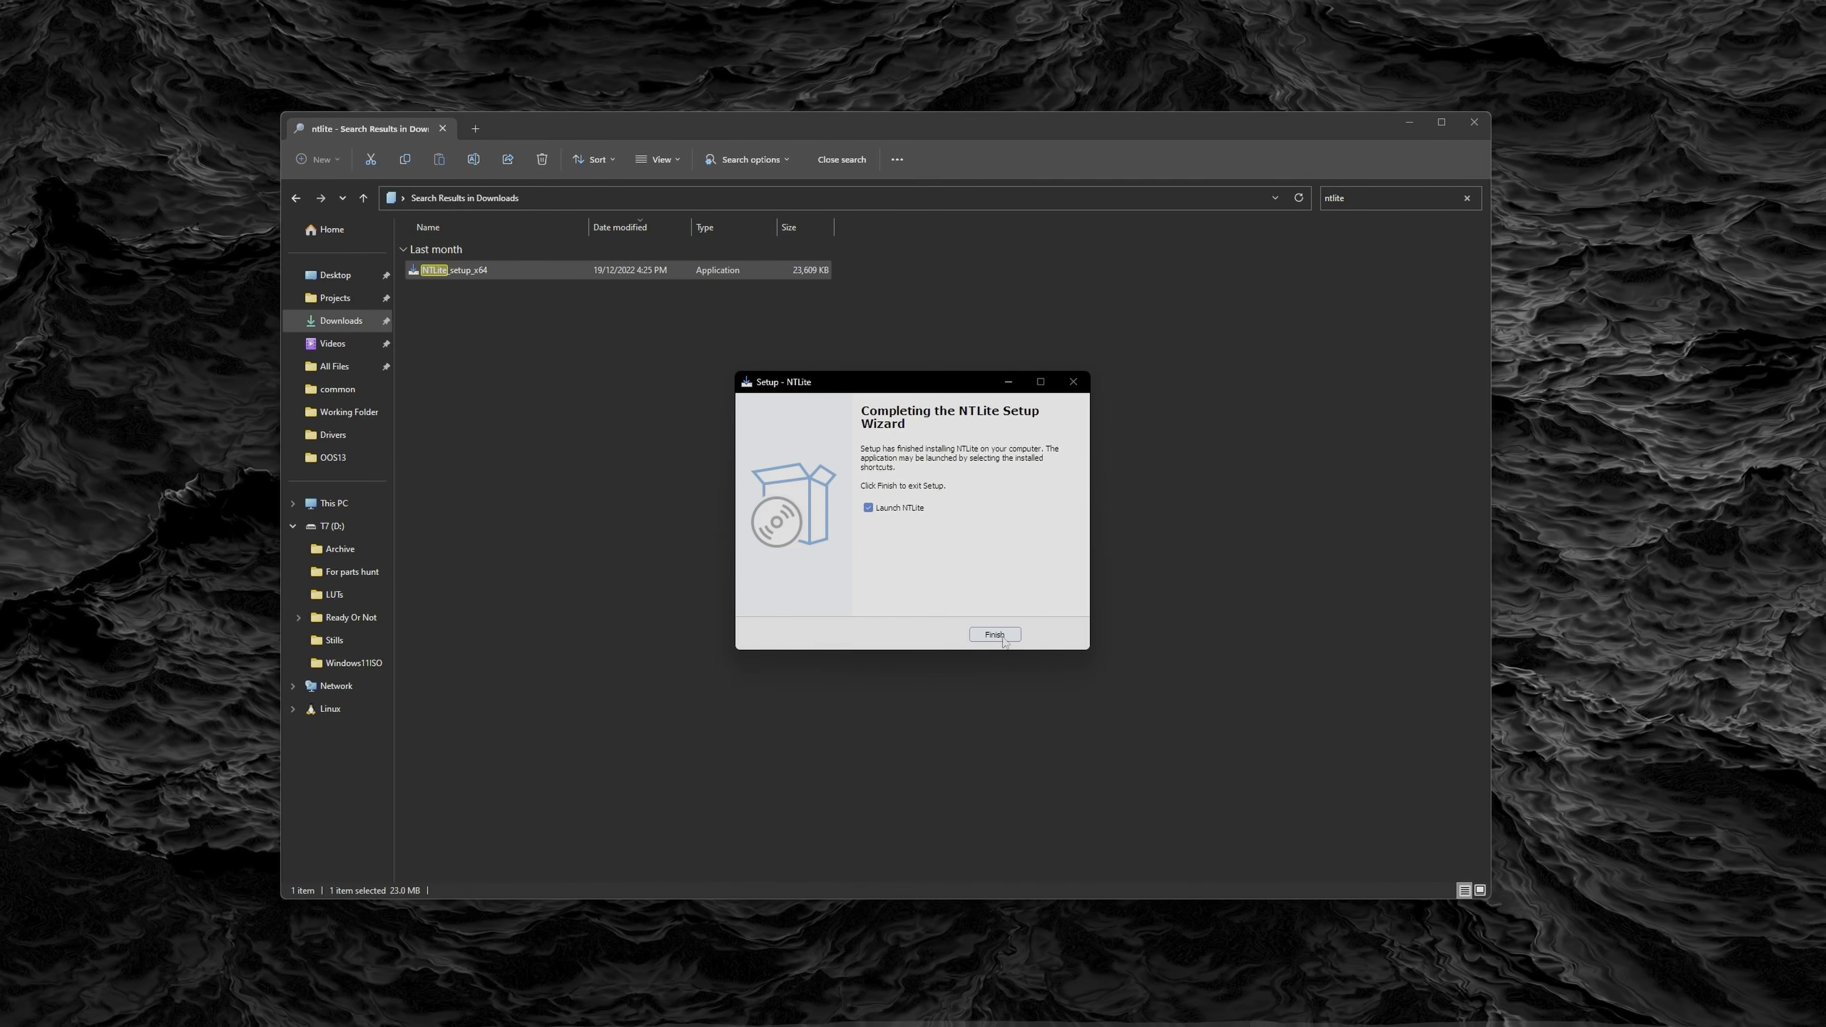
Finish the NTLite setup, launching the program, and activate the Free (limited, non-commercial) license
left_click(995, 635)
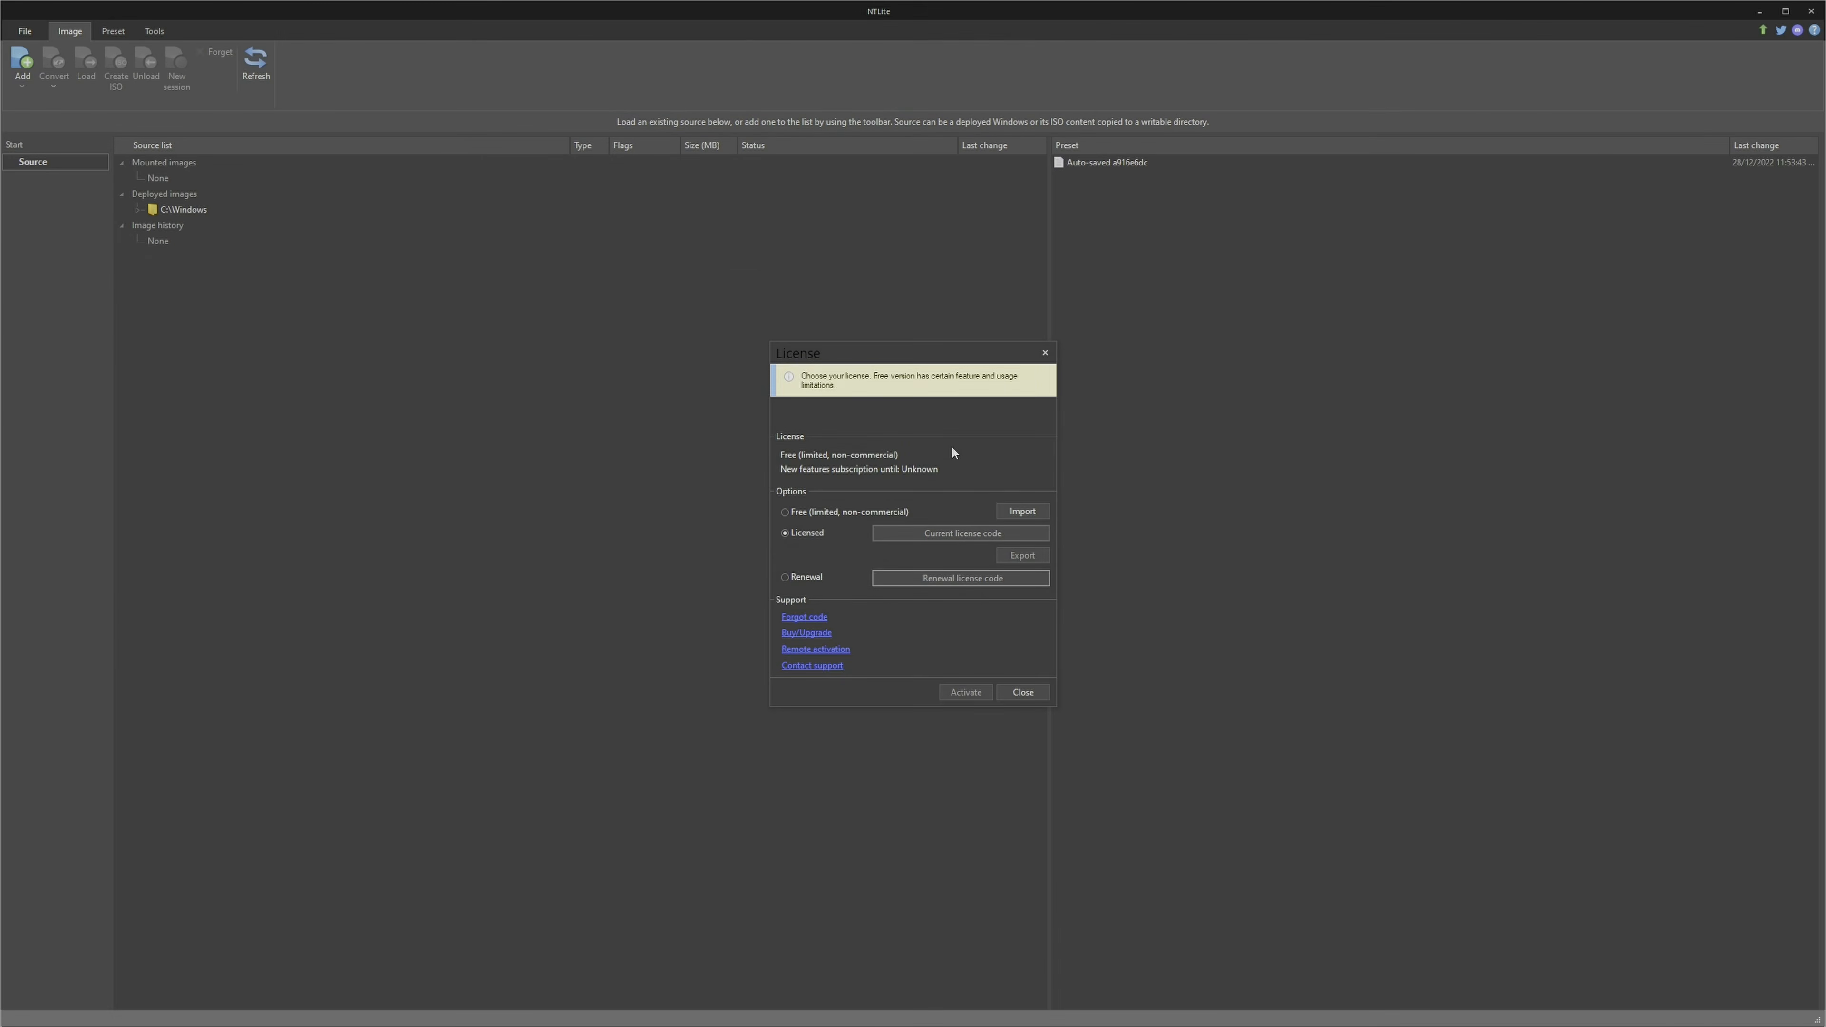
left_click(785, 512)
left_click(967, 693)
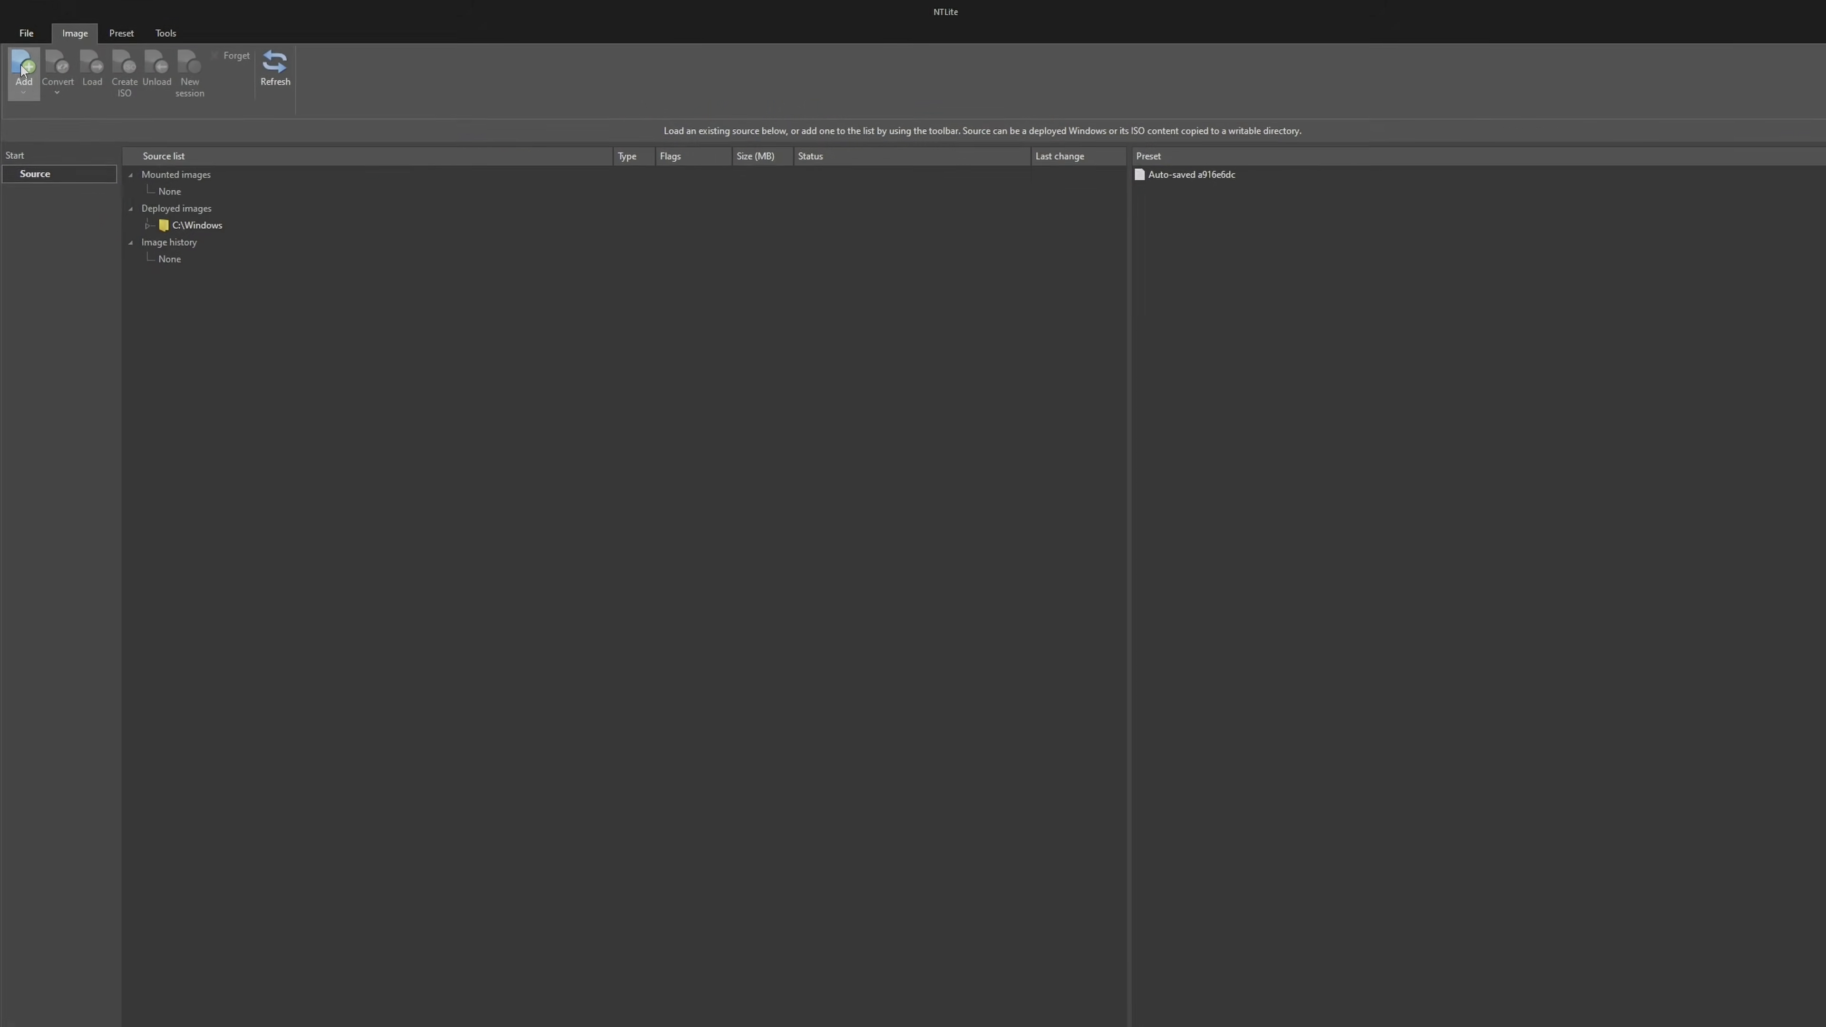
Add the Windows 11 EXTRACTED directory as an image source and load its Windows 11 Pro edition
left_click(21, 69)
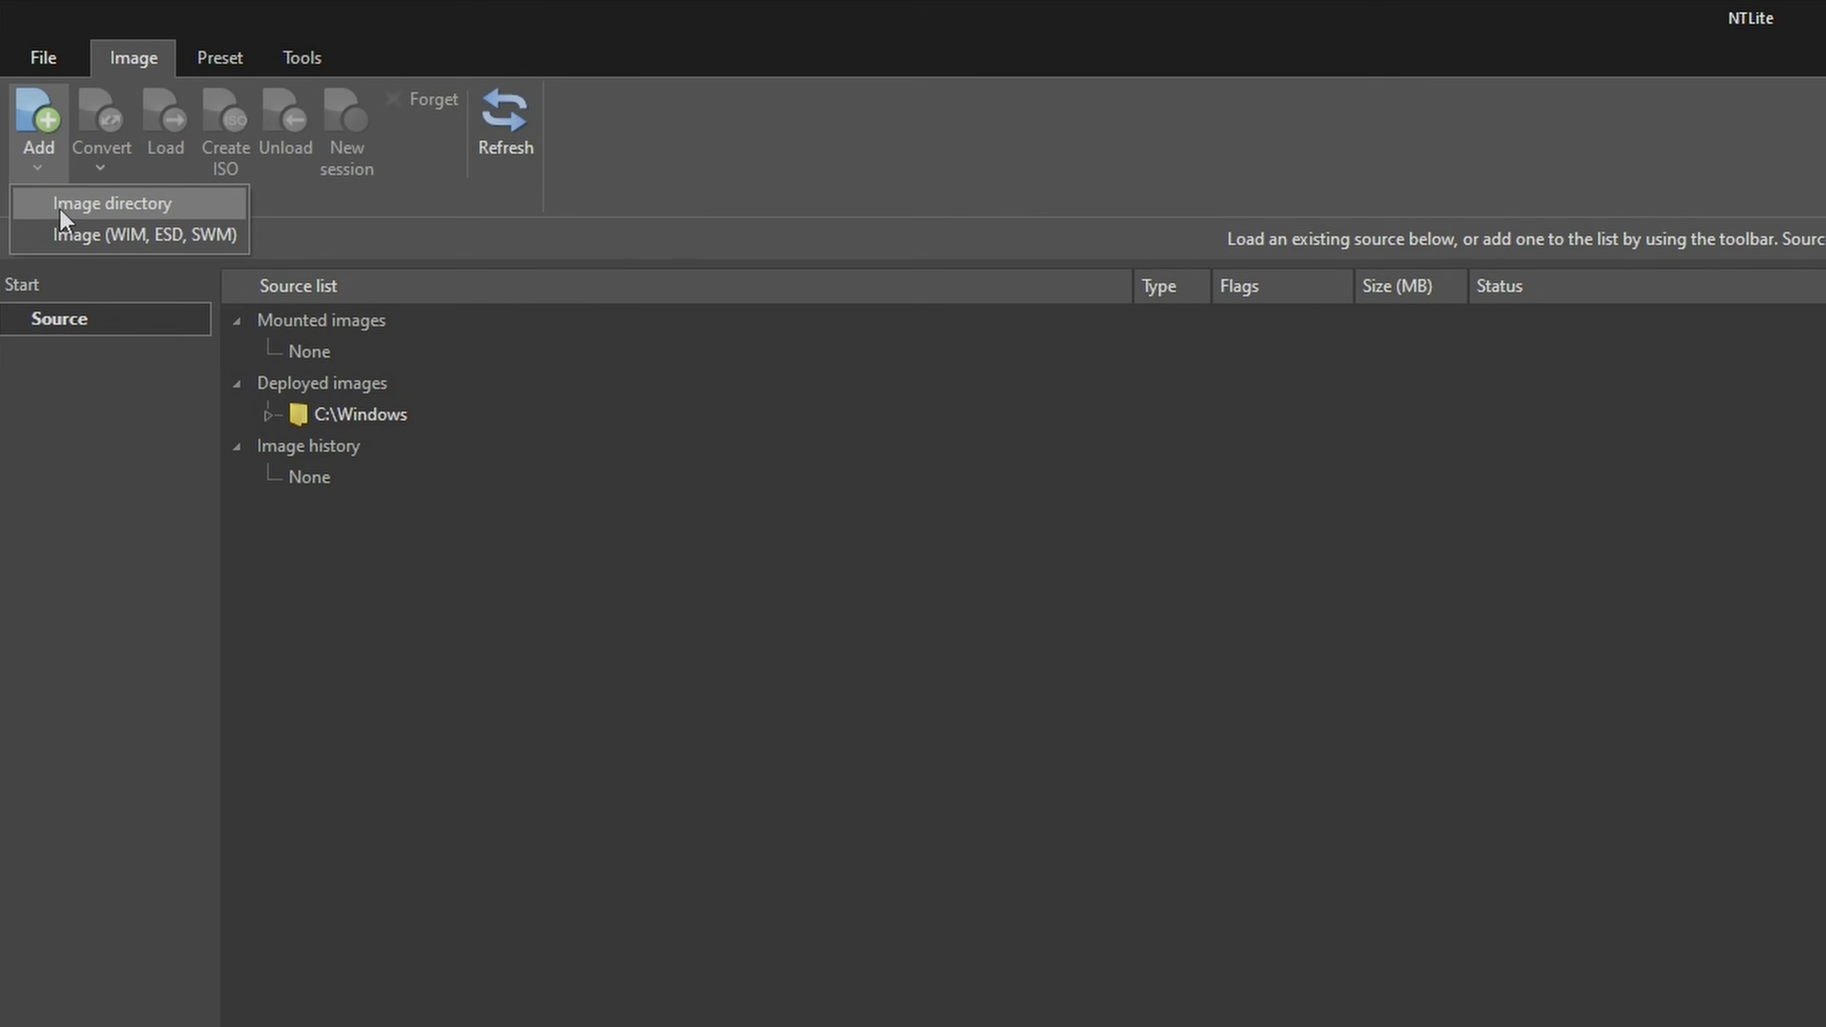
left_click(60, 209)
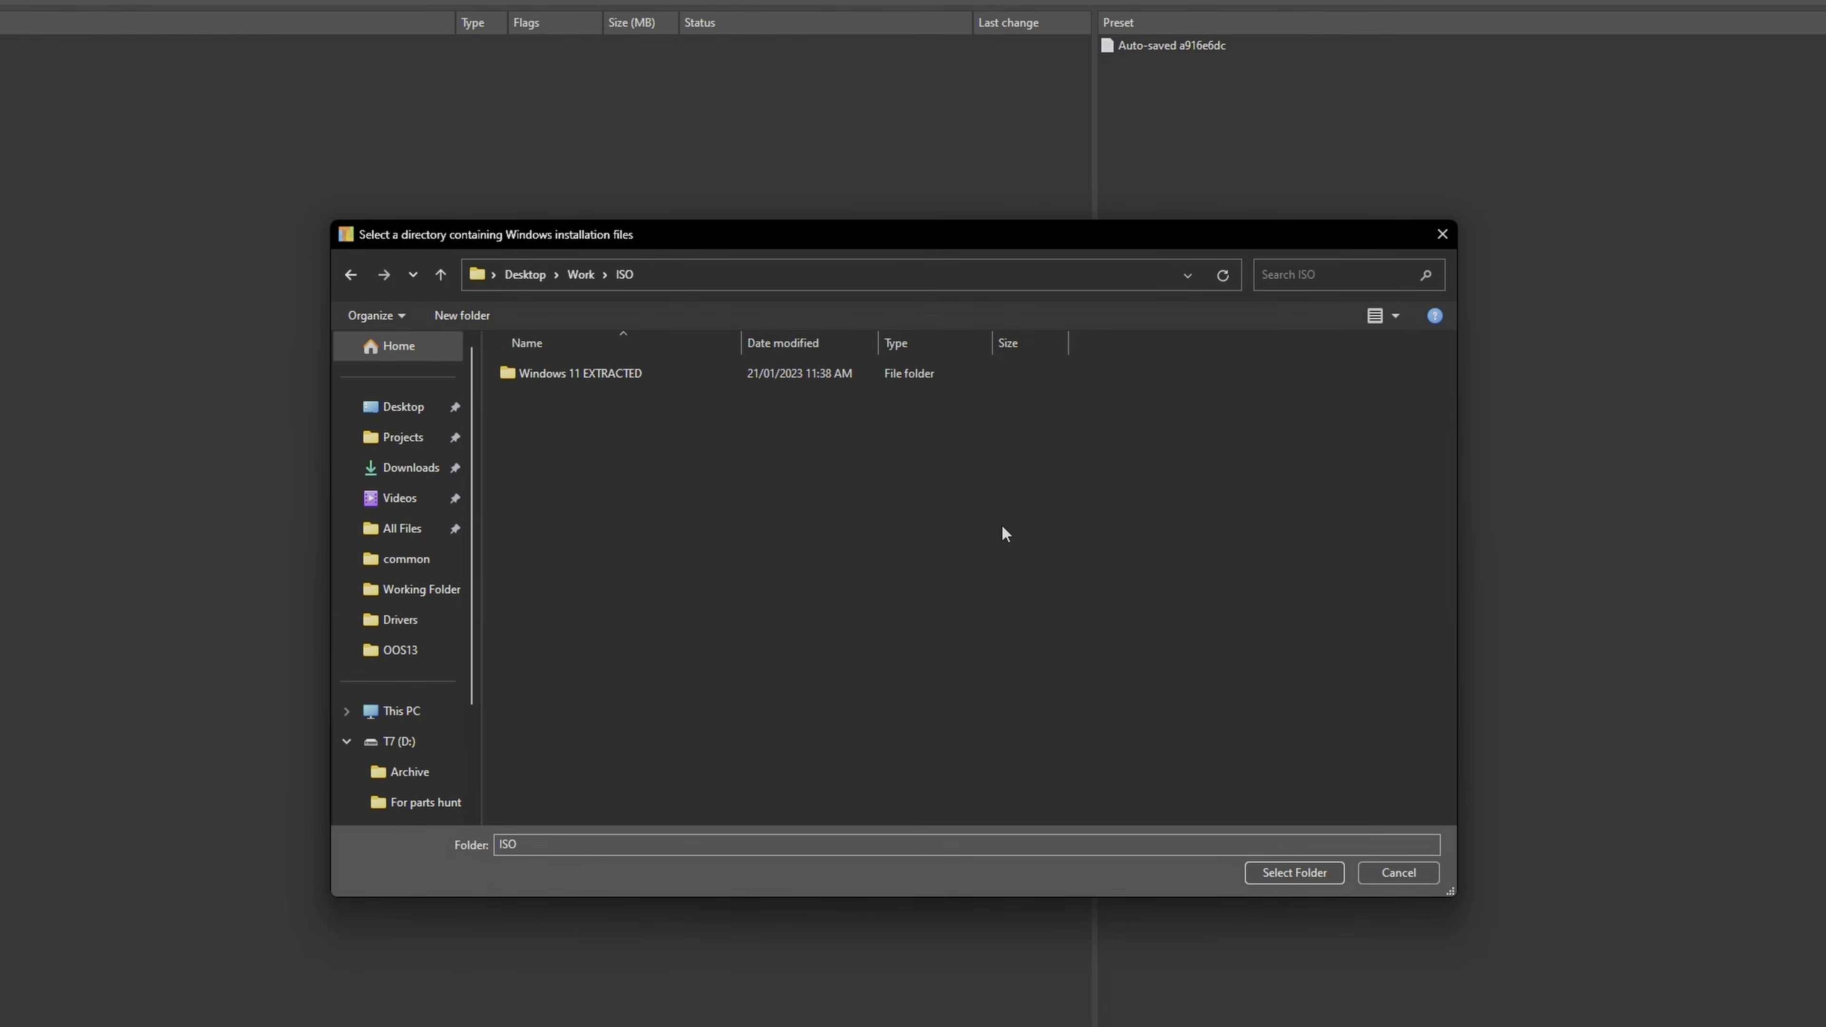
double_click(617, 377)
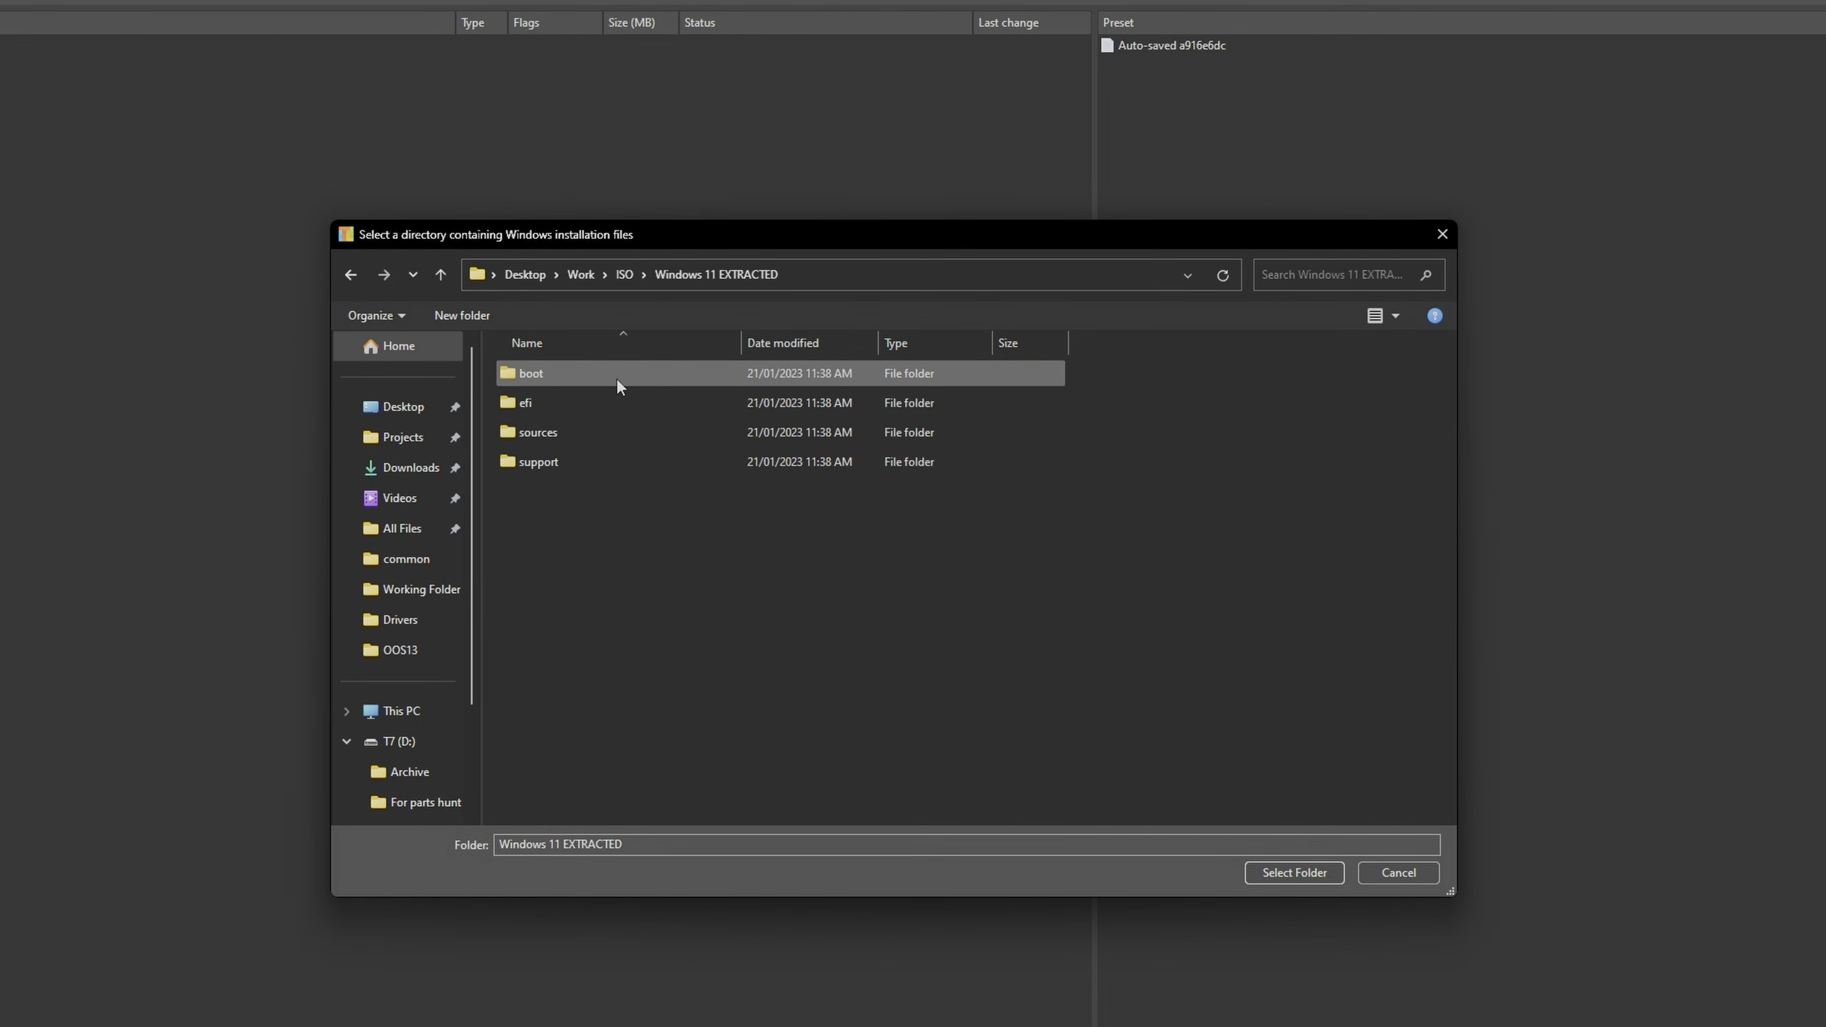
left_click(1290, 871)
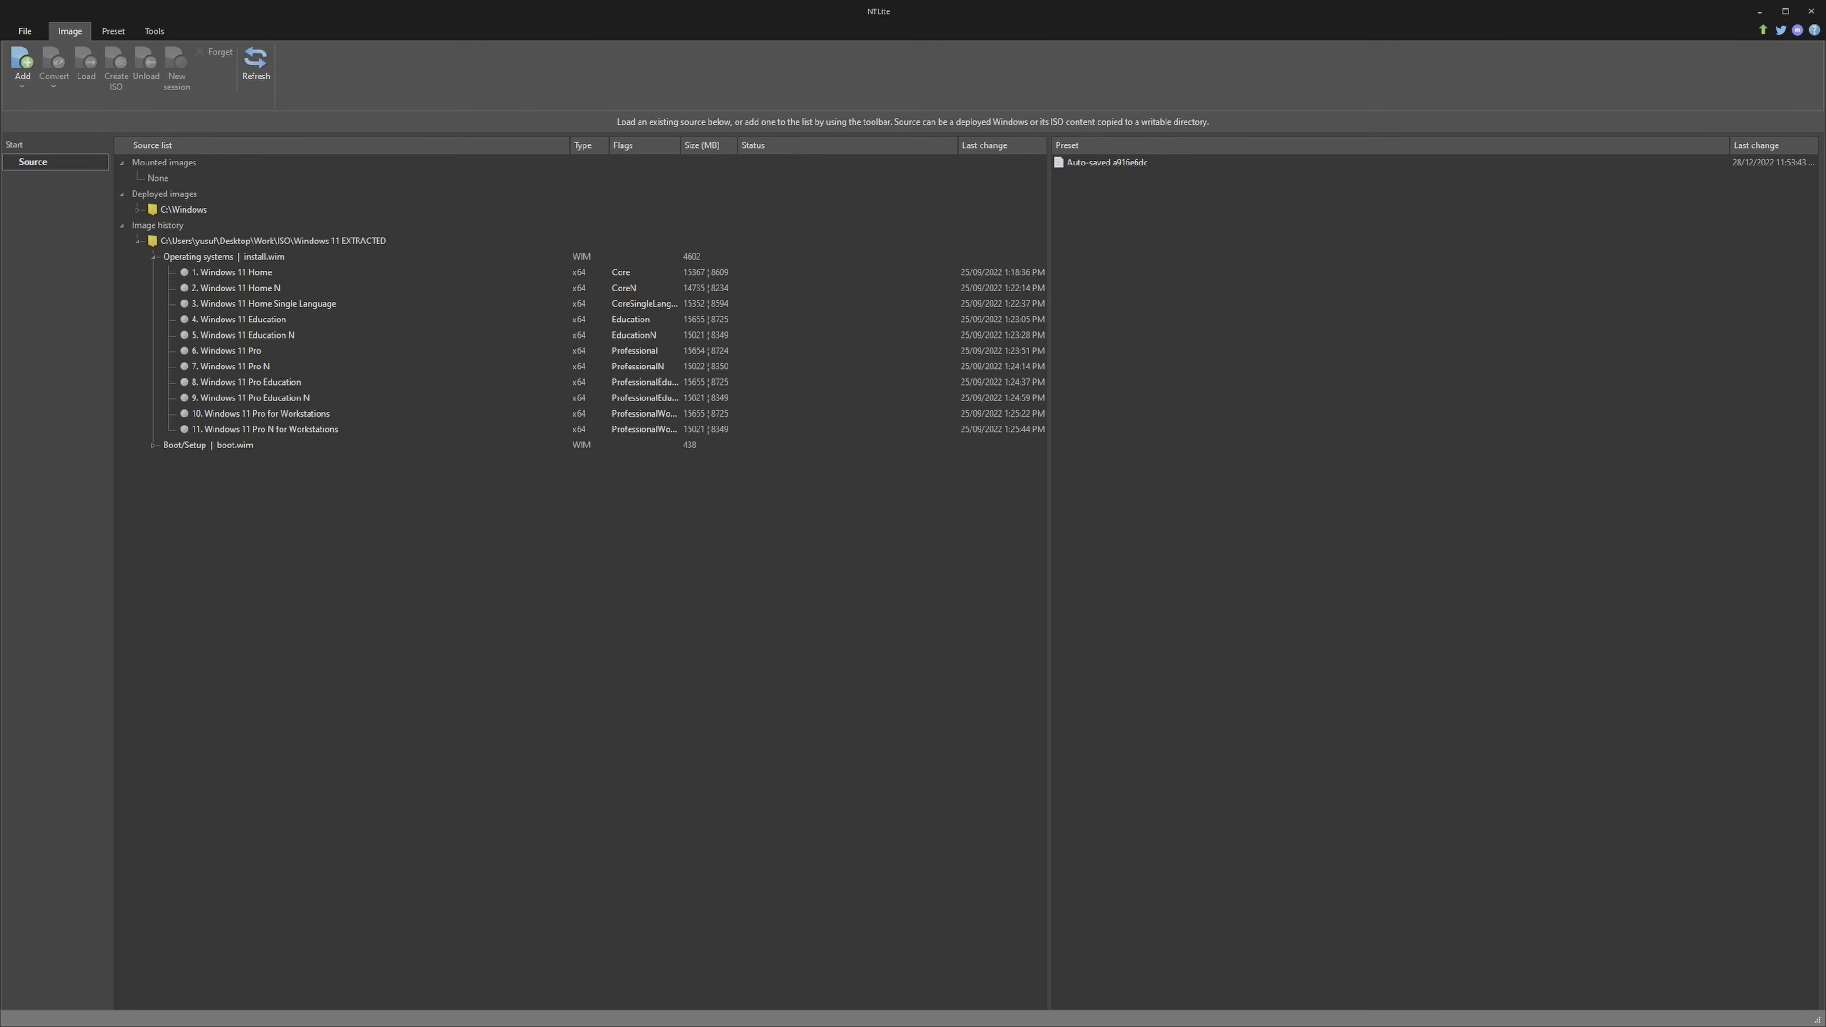
double_click(264, 353)
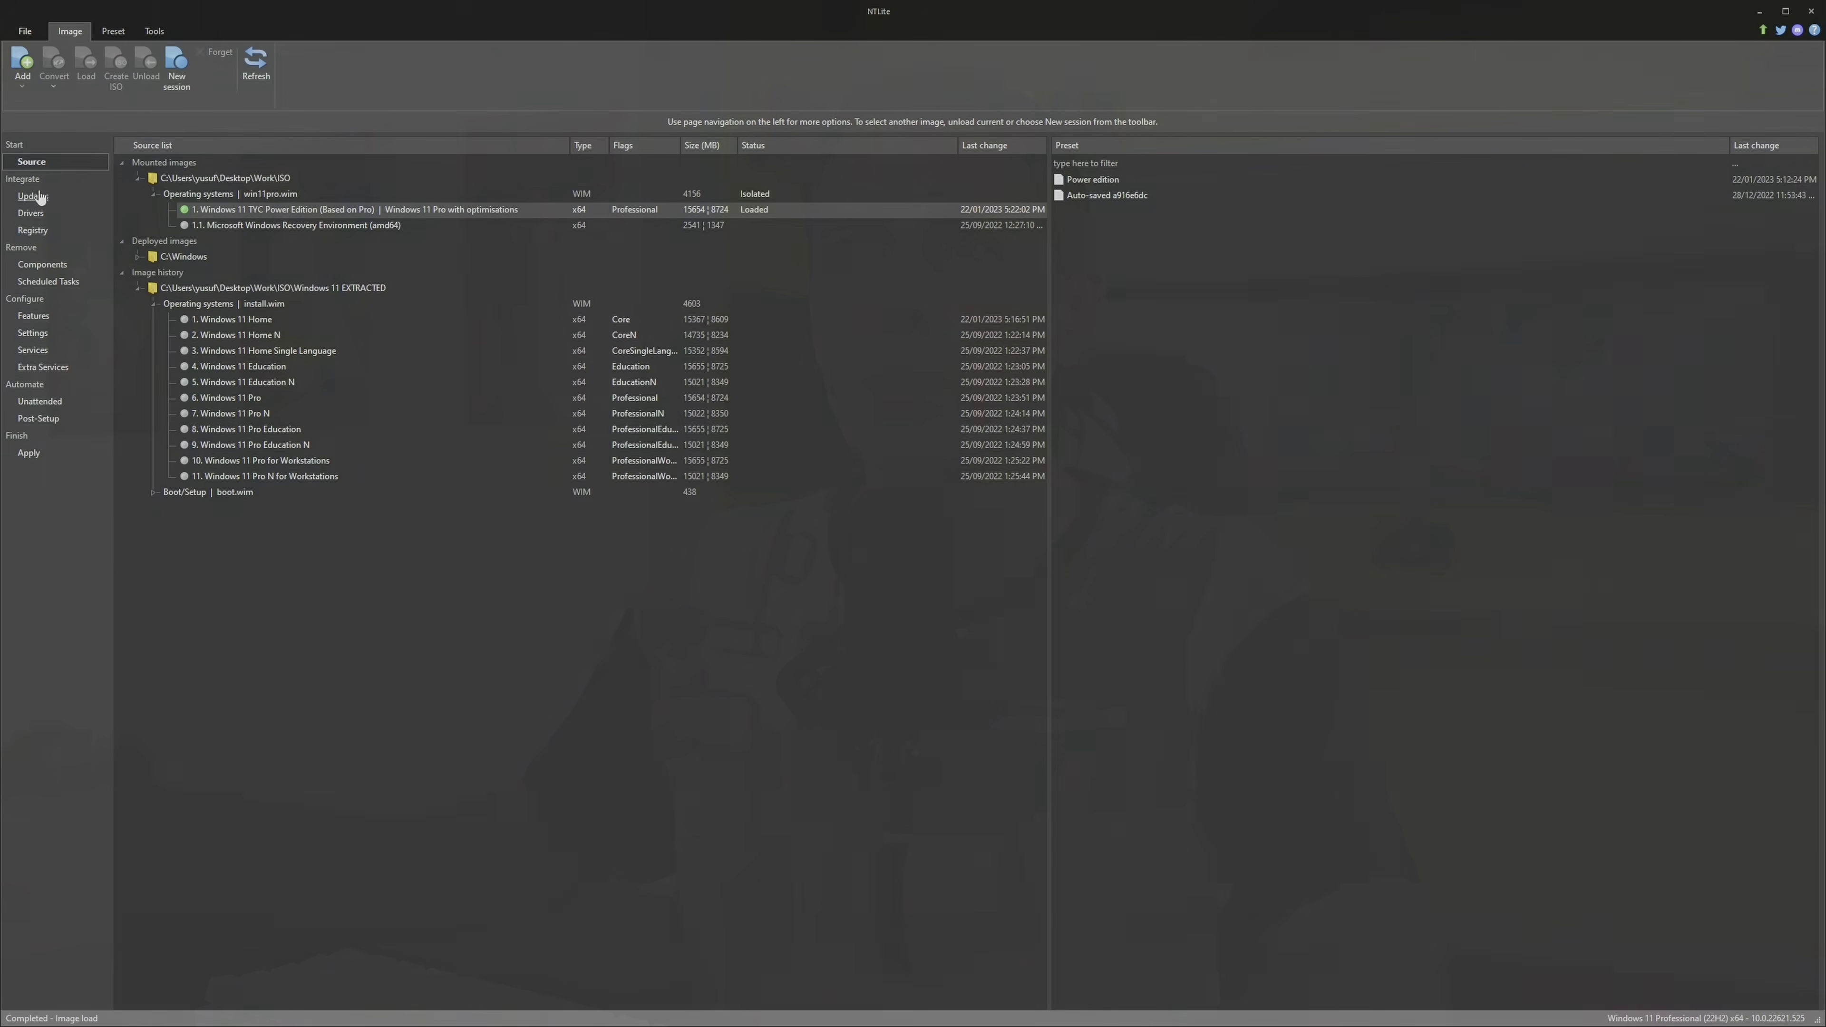
Look at the driver integration page, and list the removable languages under the Localization components
left_click(32, 215)
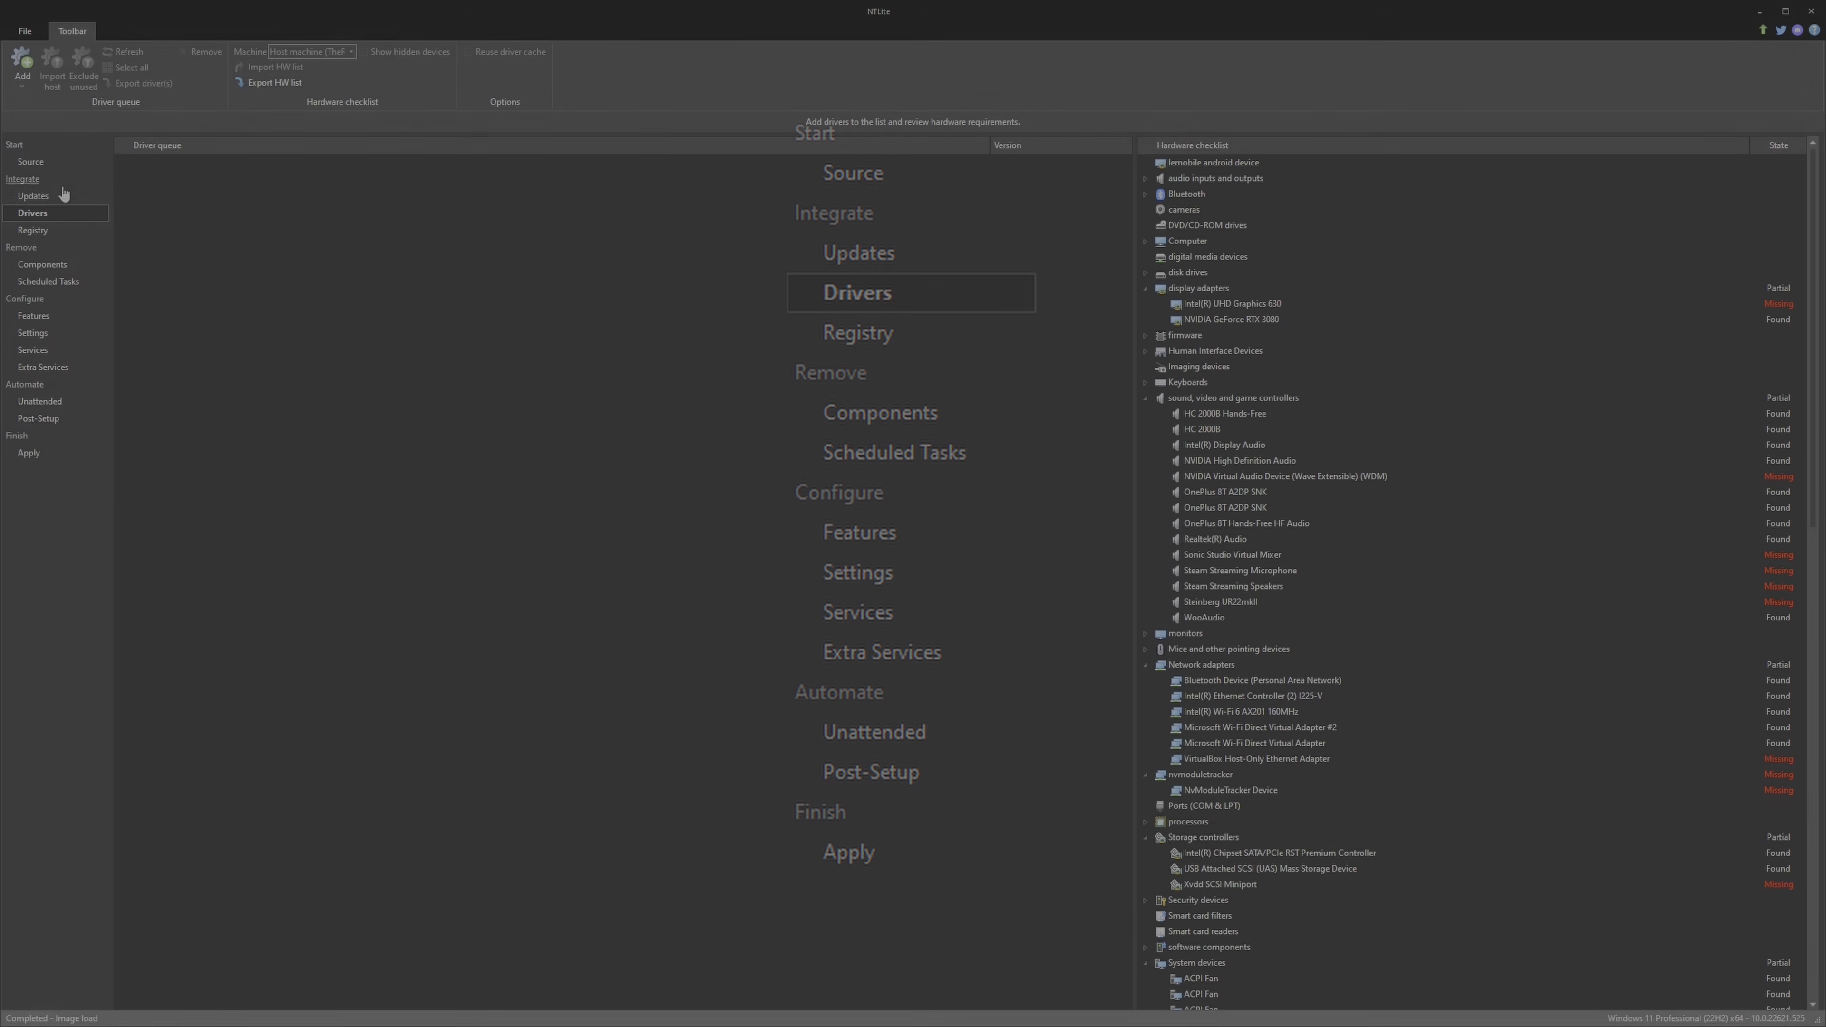
left_click(62, 267)
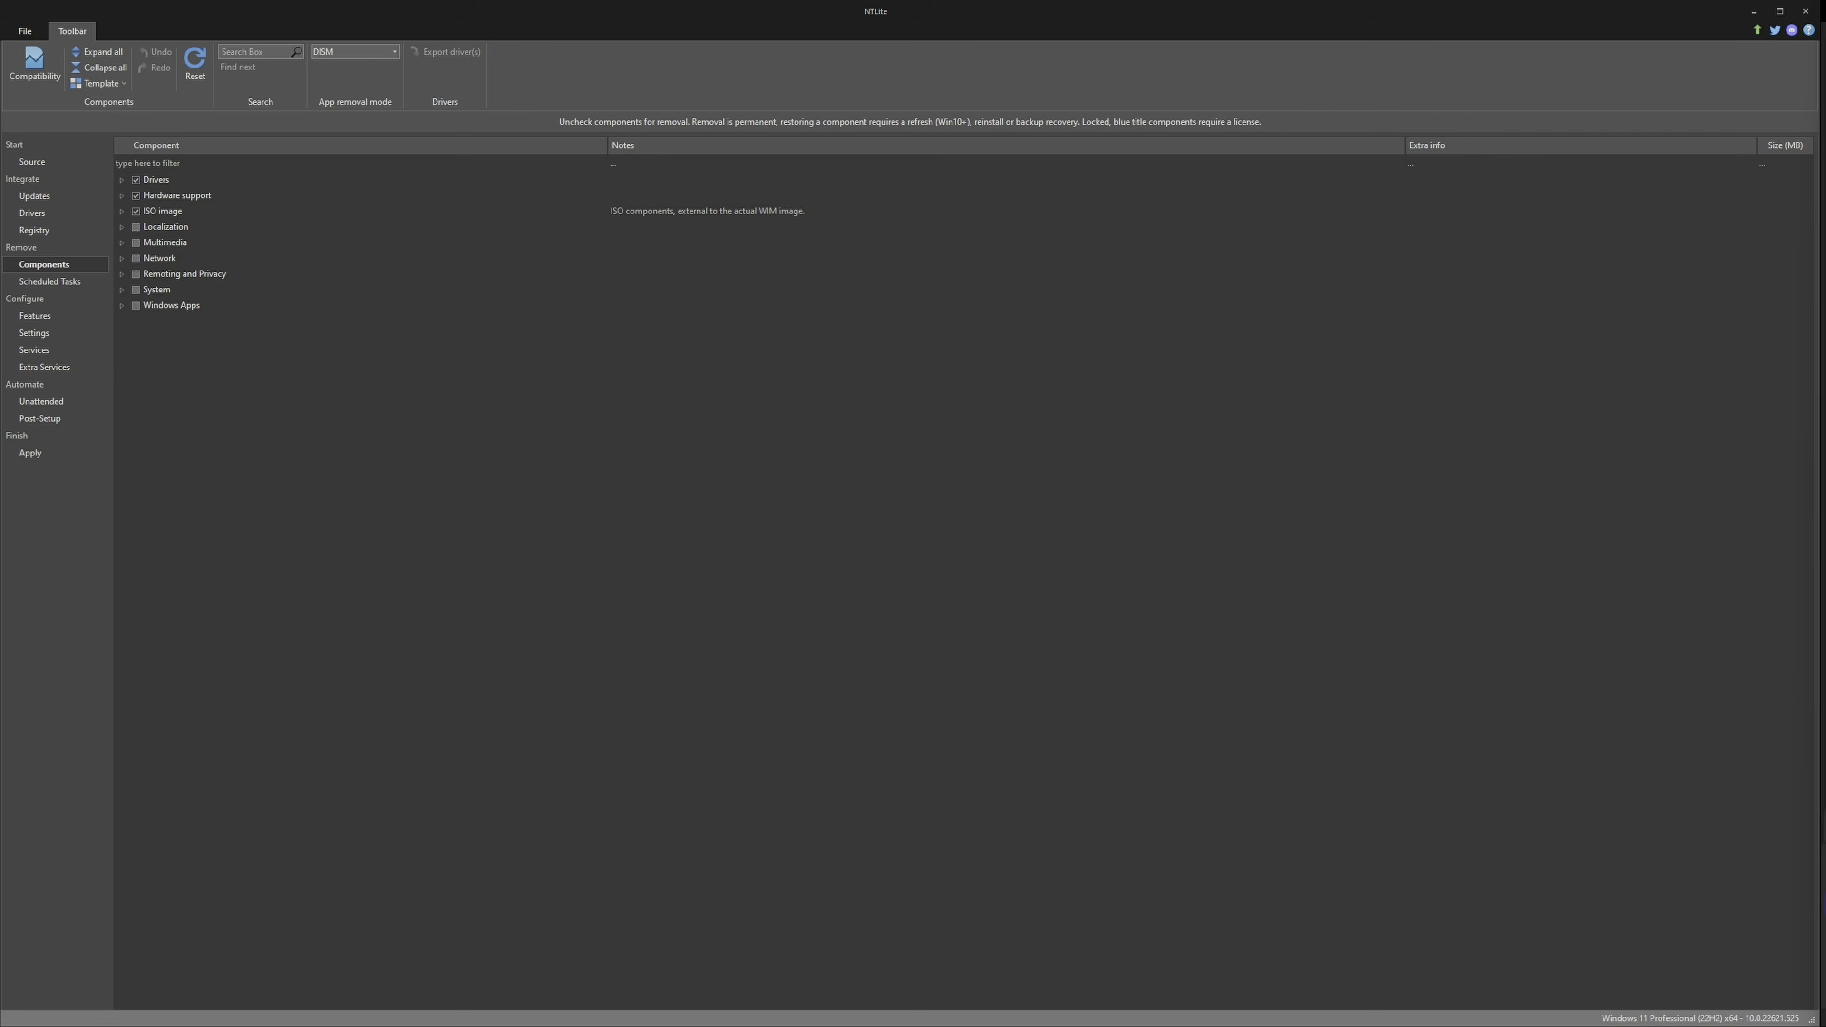
left_click(121, 211)
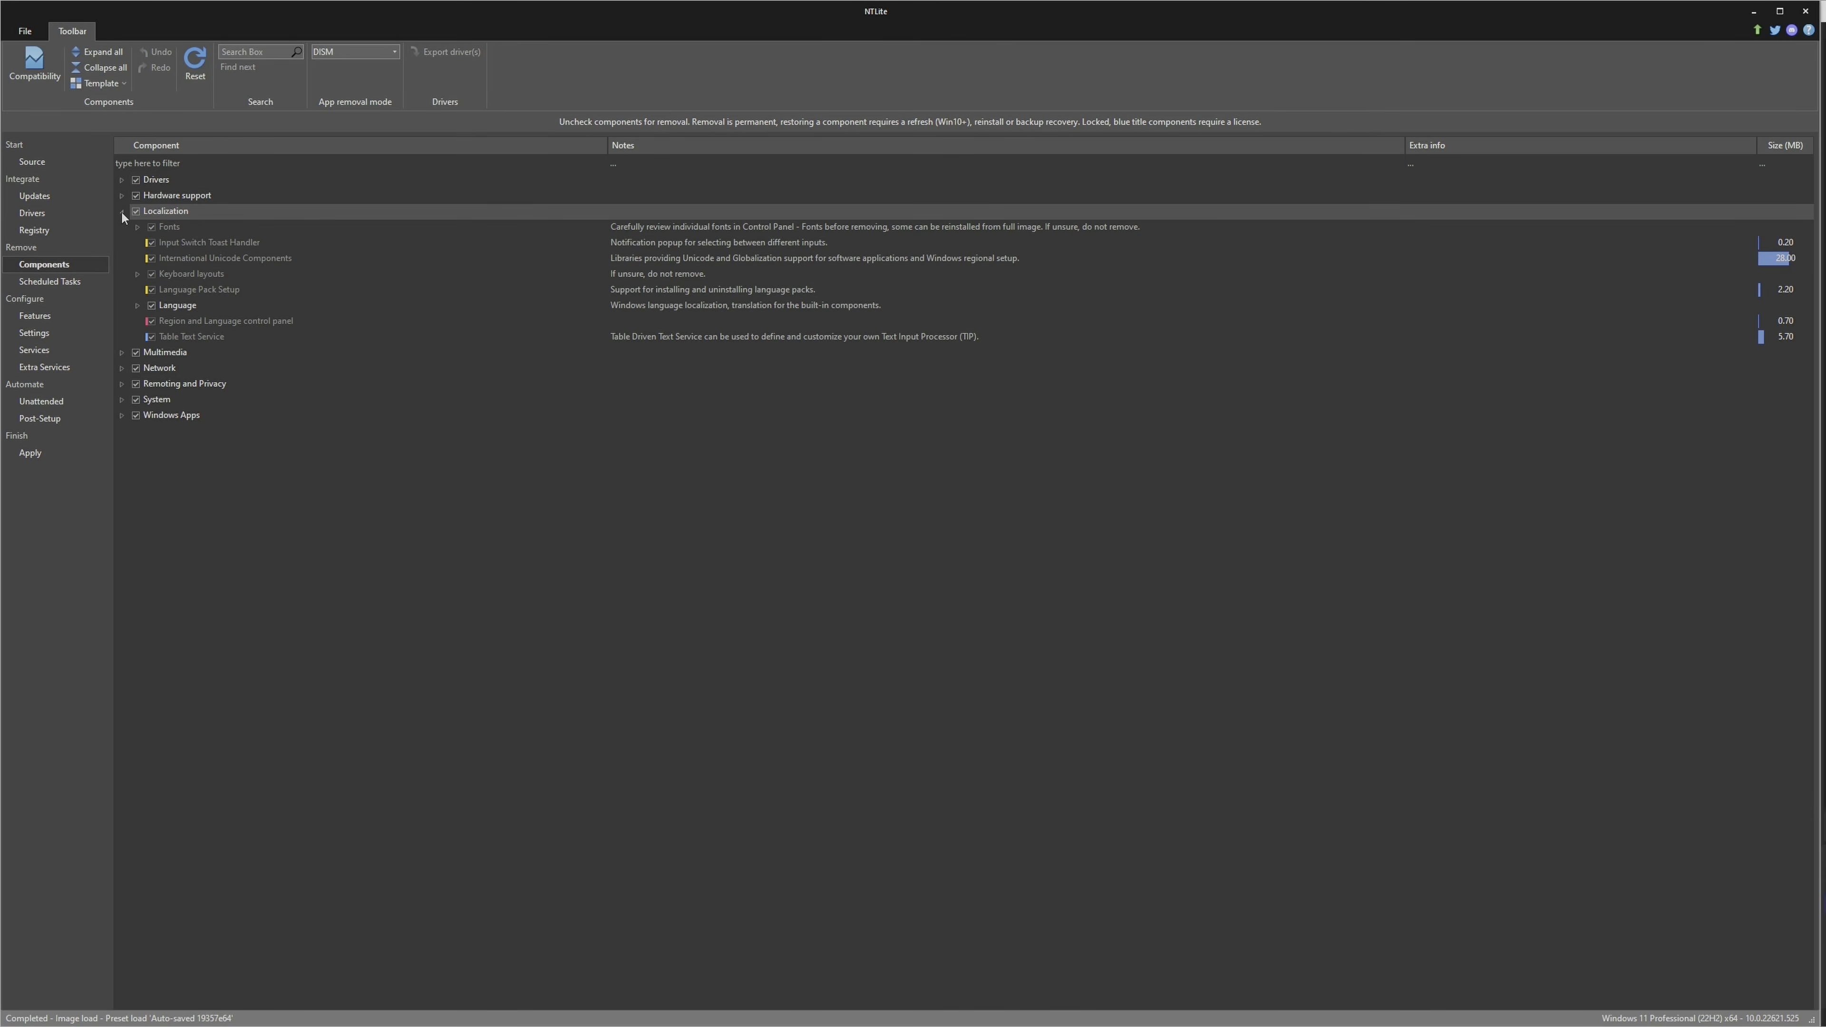
left_click(138, 305)
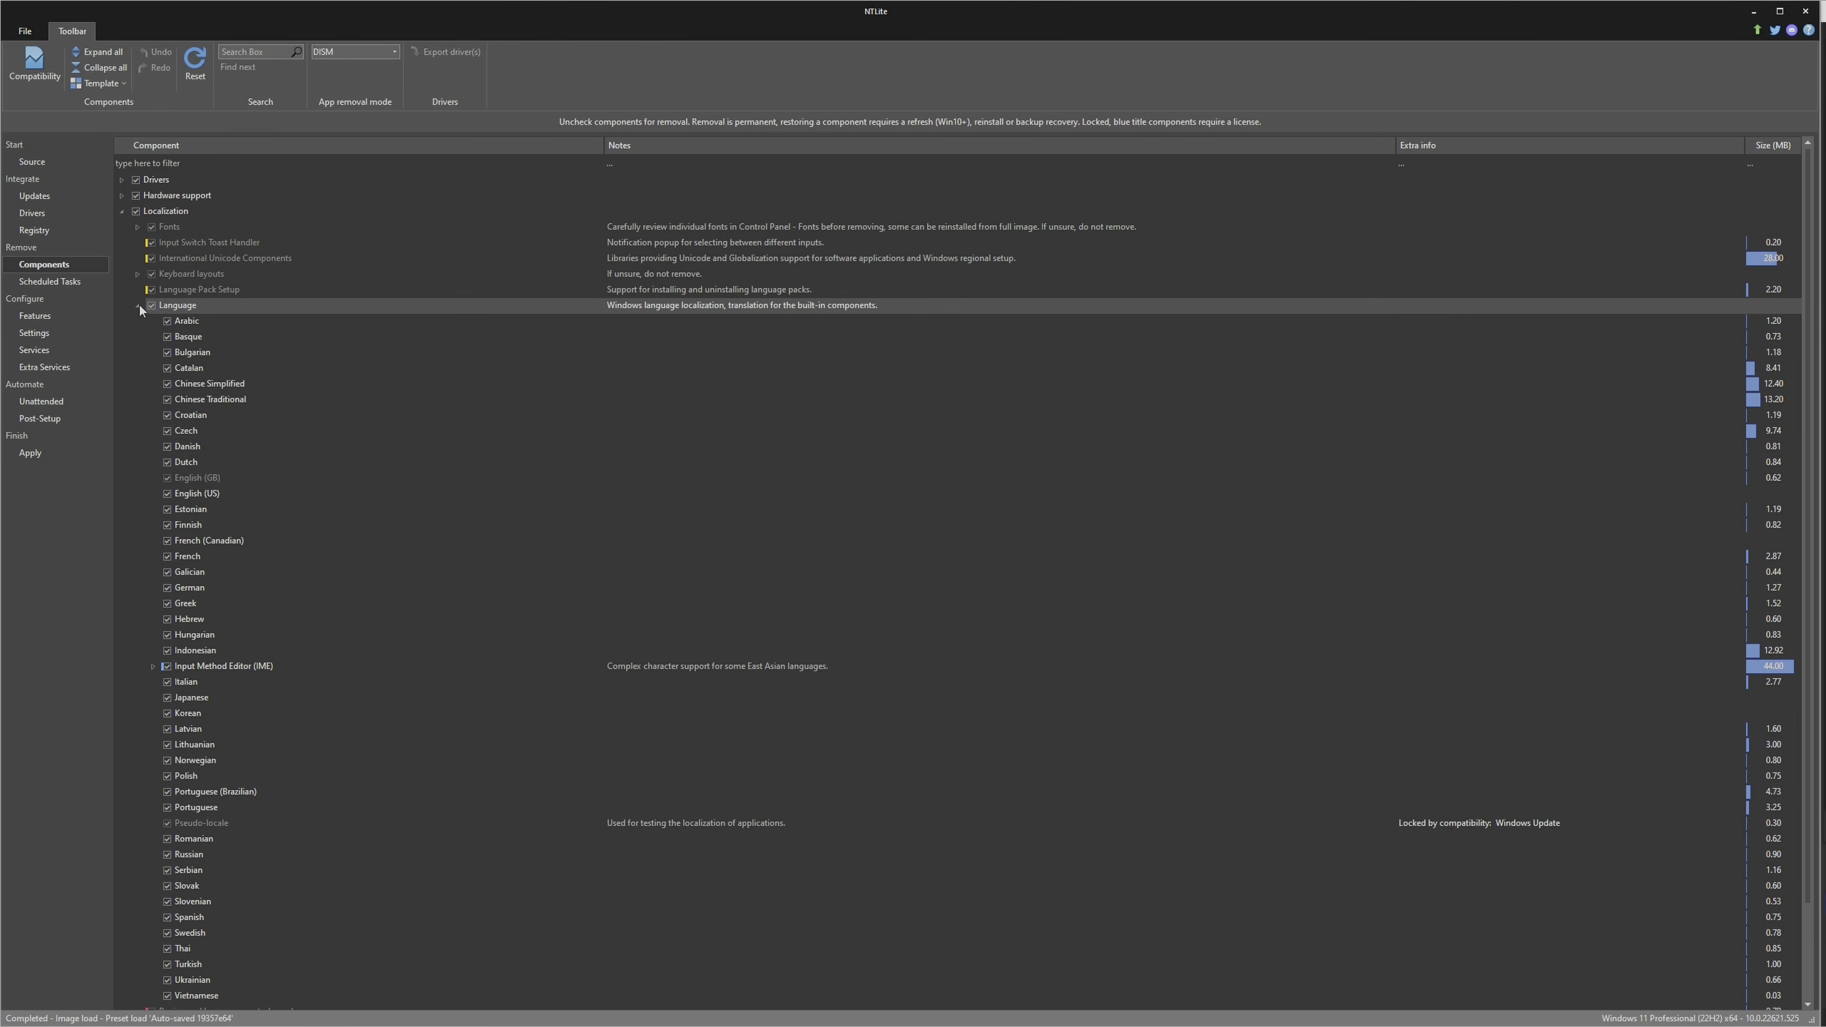
Mark Arabic, Basque, Bulgarian and Catalan for removal, and extend the selection to the whole Language group
left_click(166, 321)
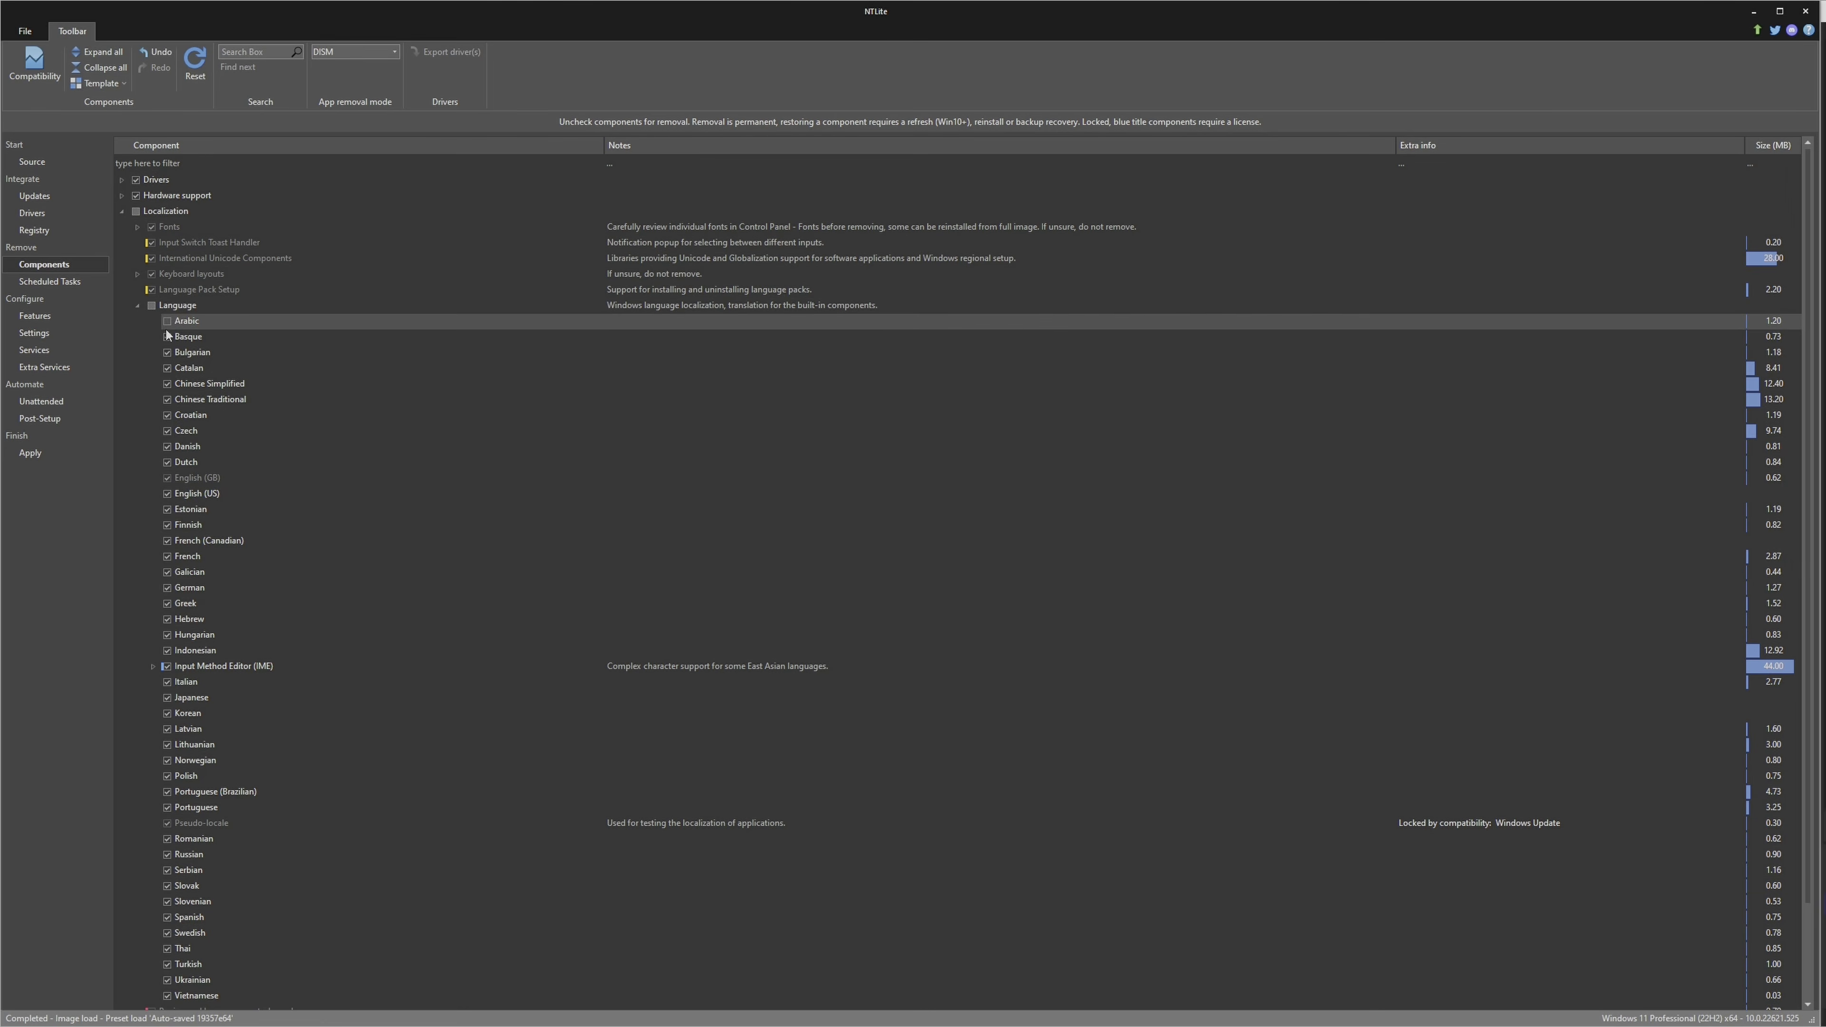
left_click(167, 337)
left_click(167, 353)
left_click(168, 367)
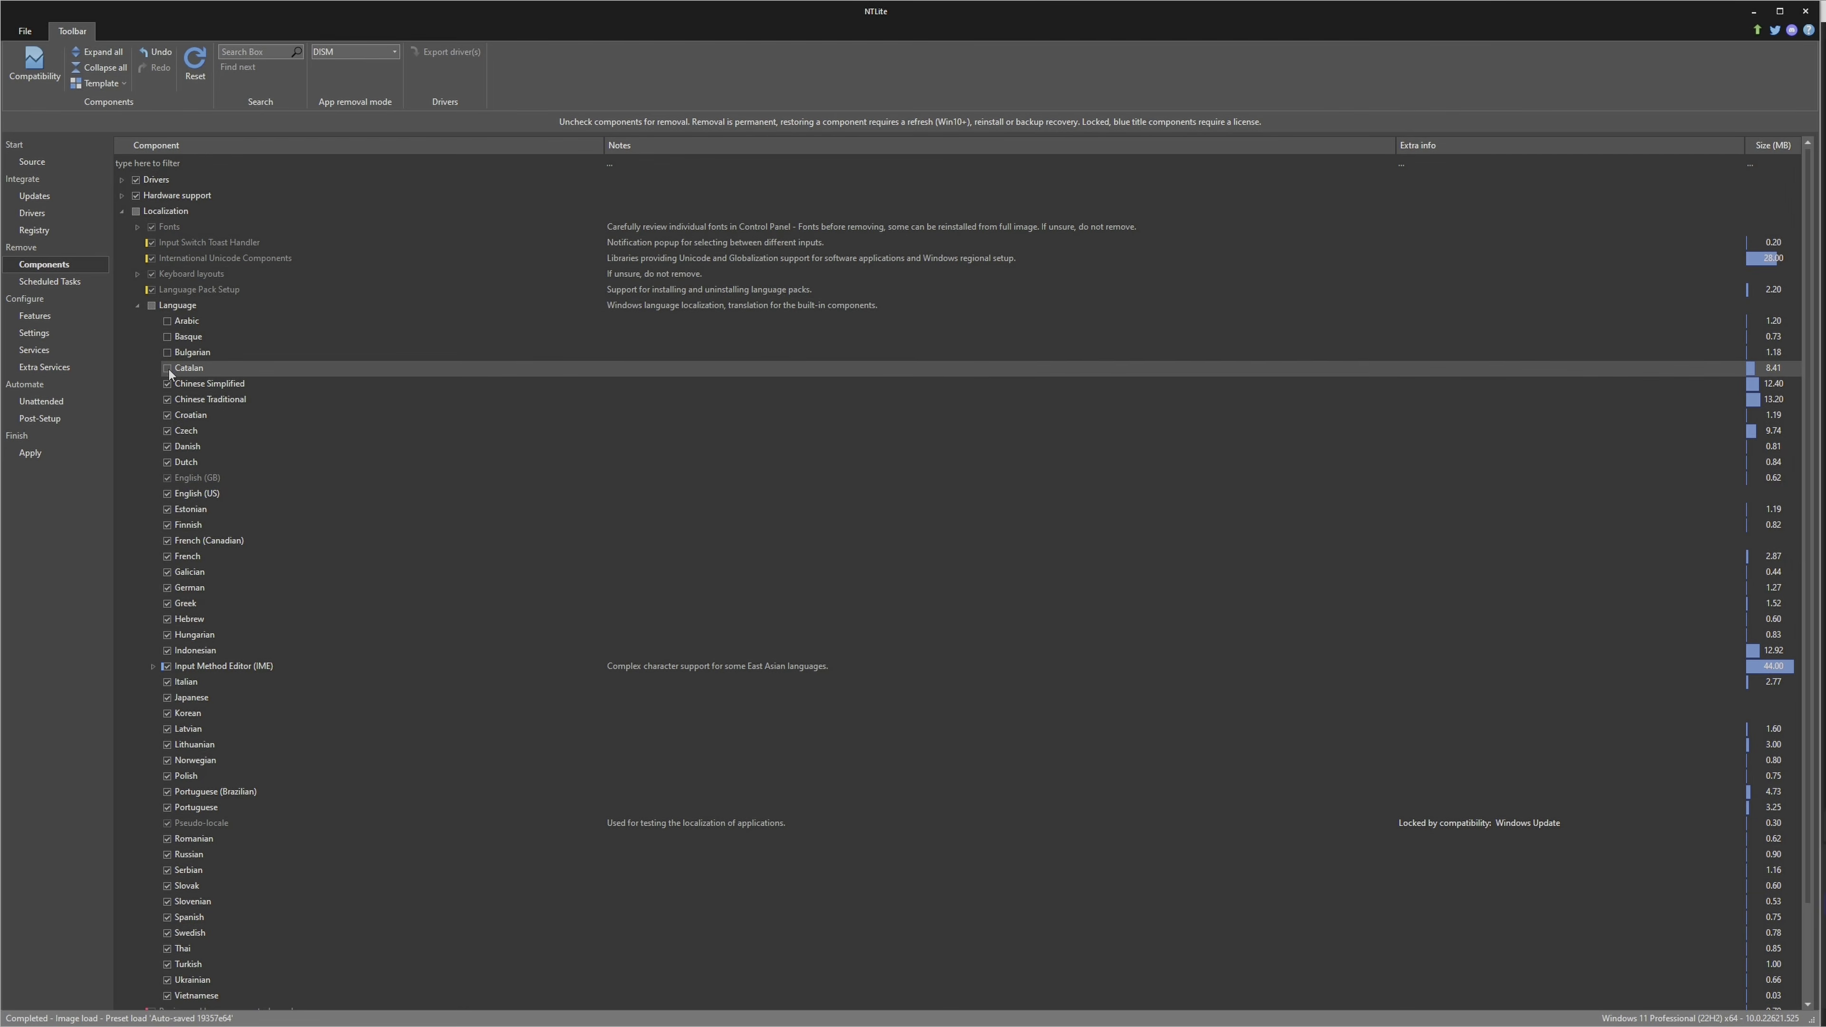
left_click(153, 307)
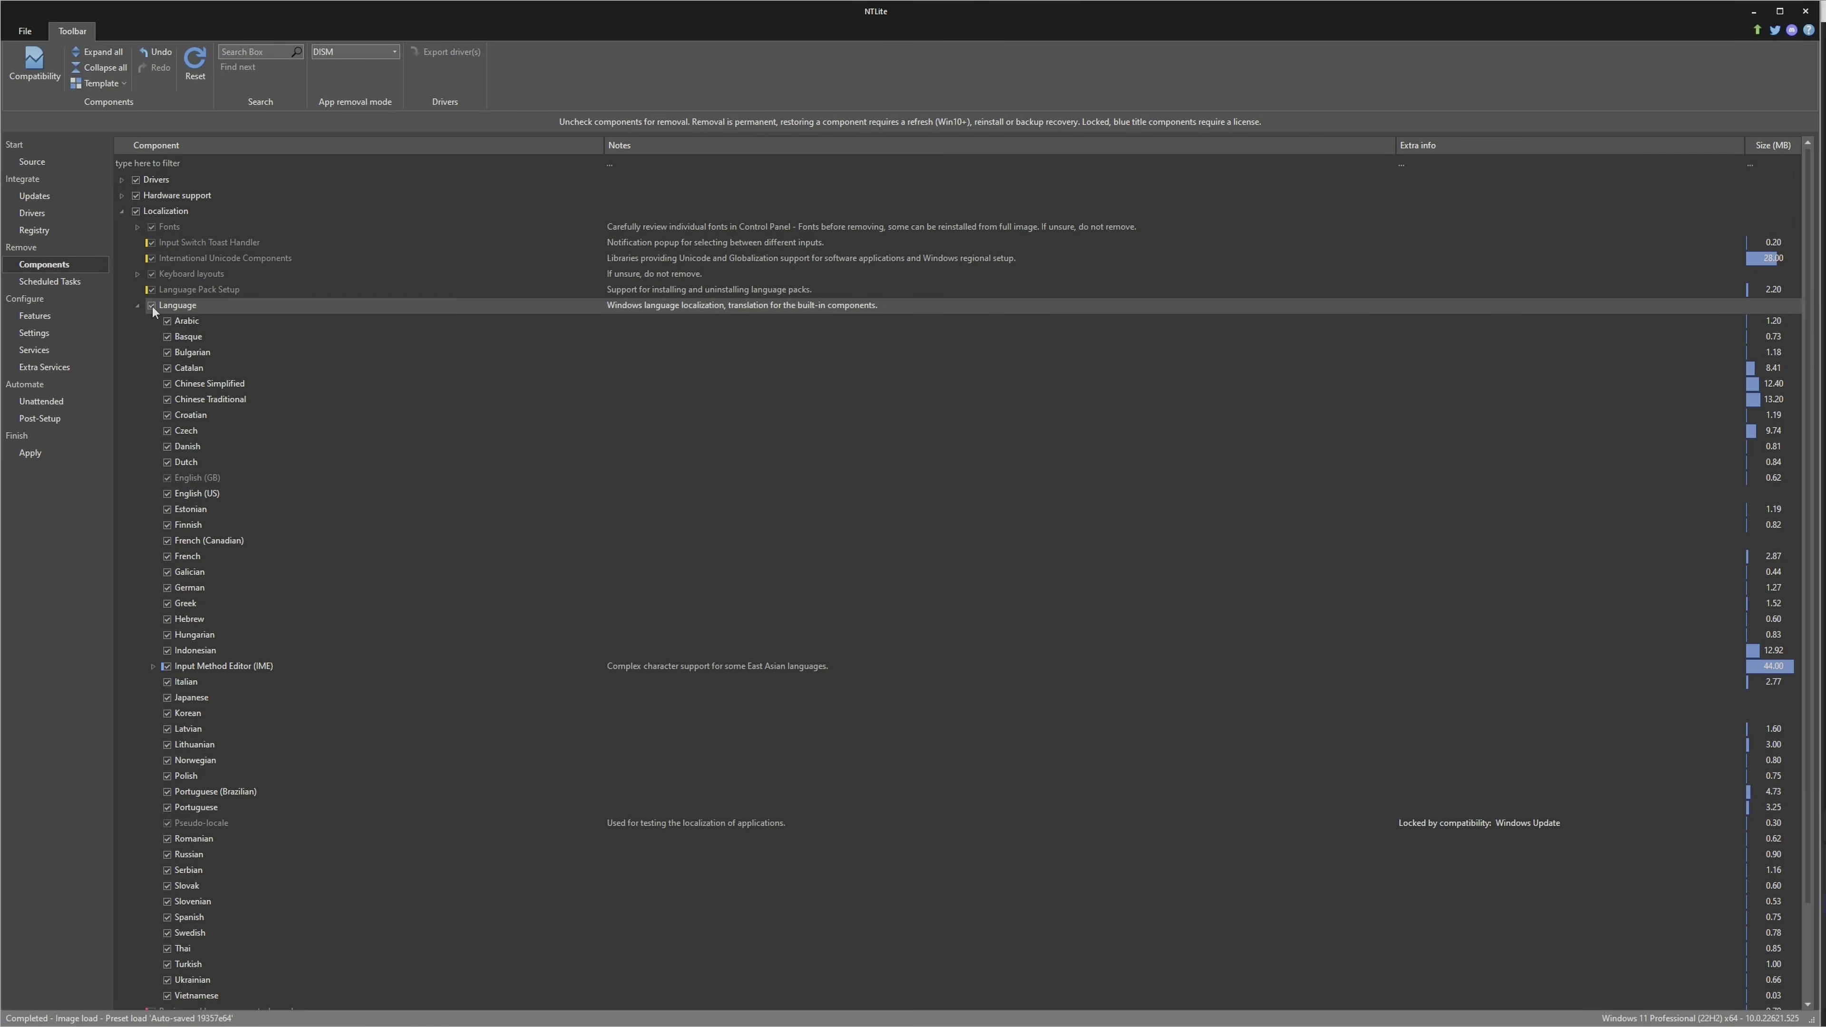
left_click(167, 398)
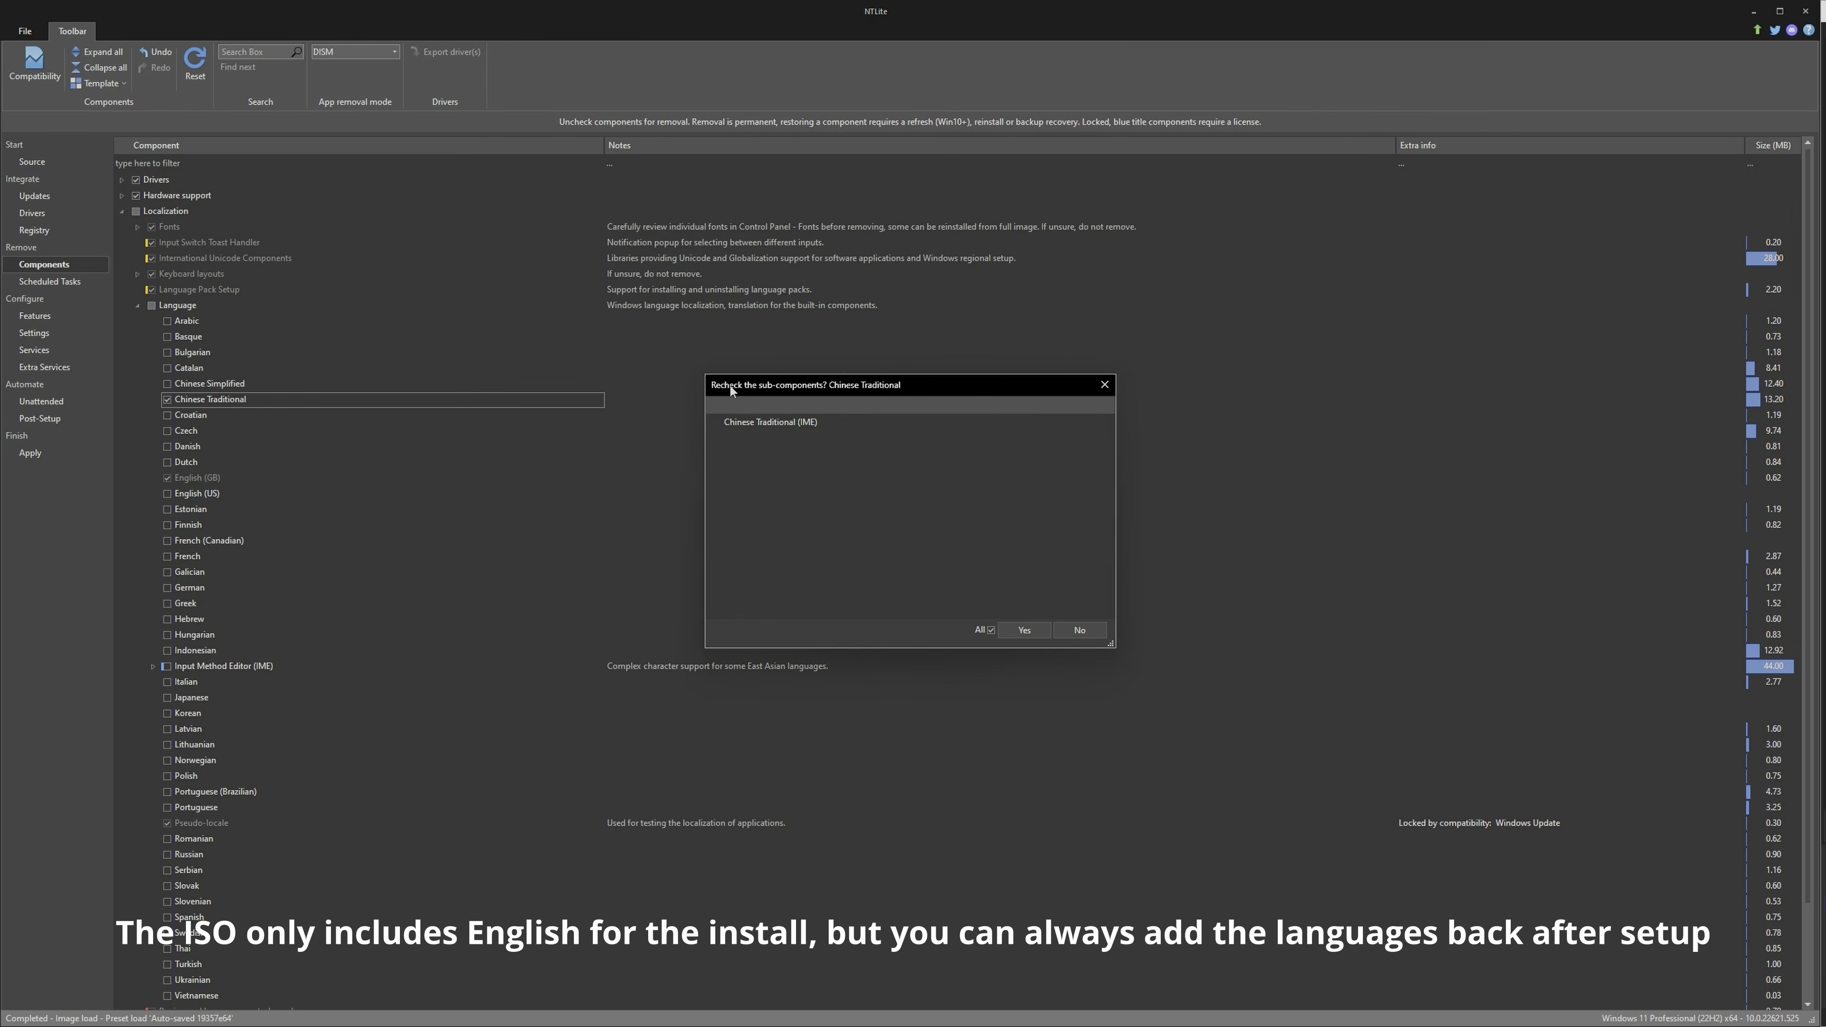
left_click(1022, 630)
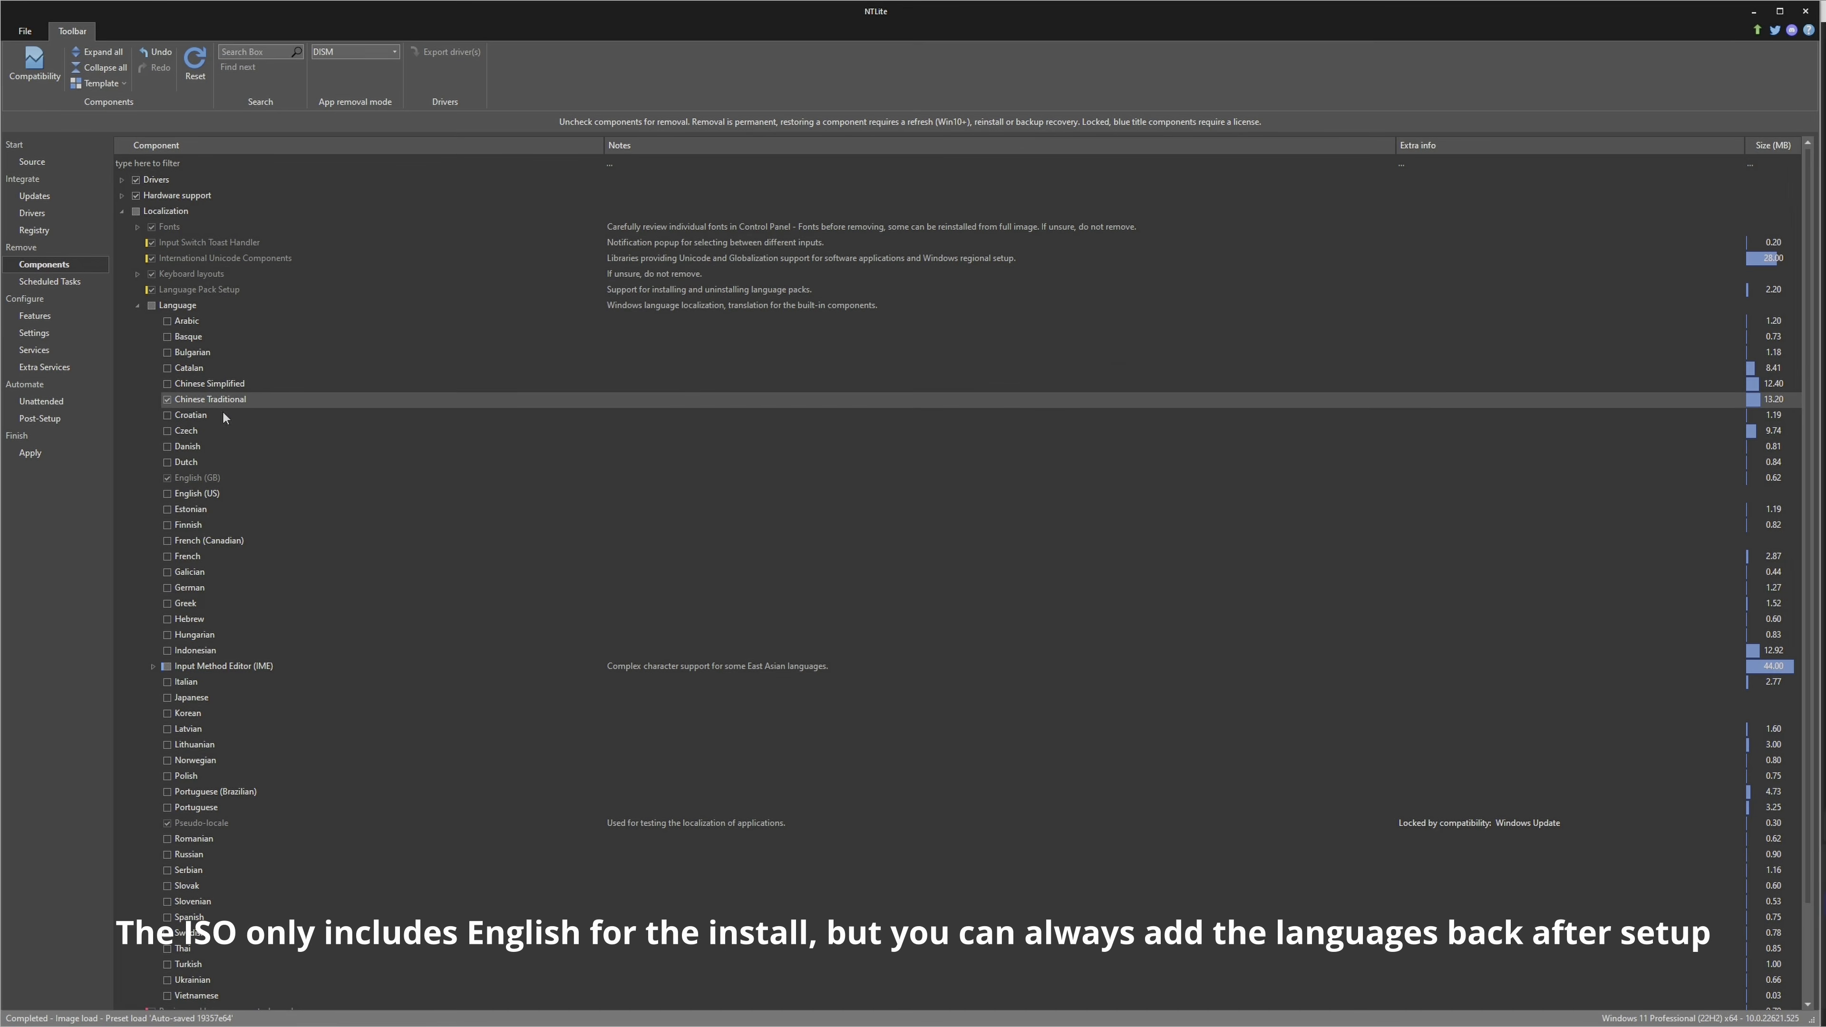
left_click(167, 400)
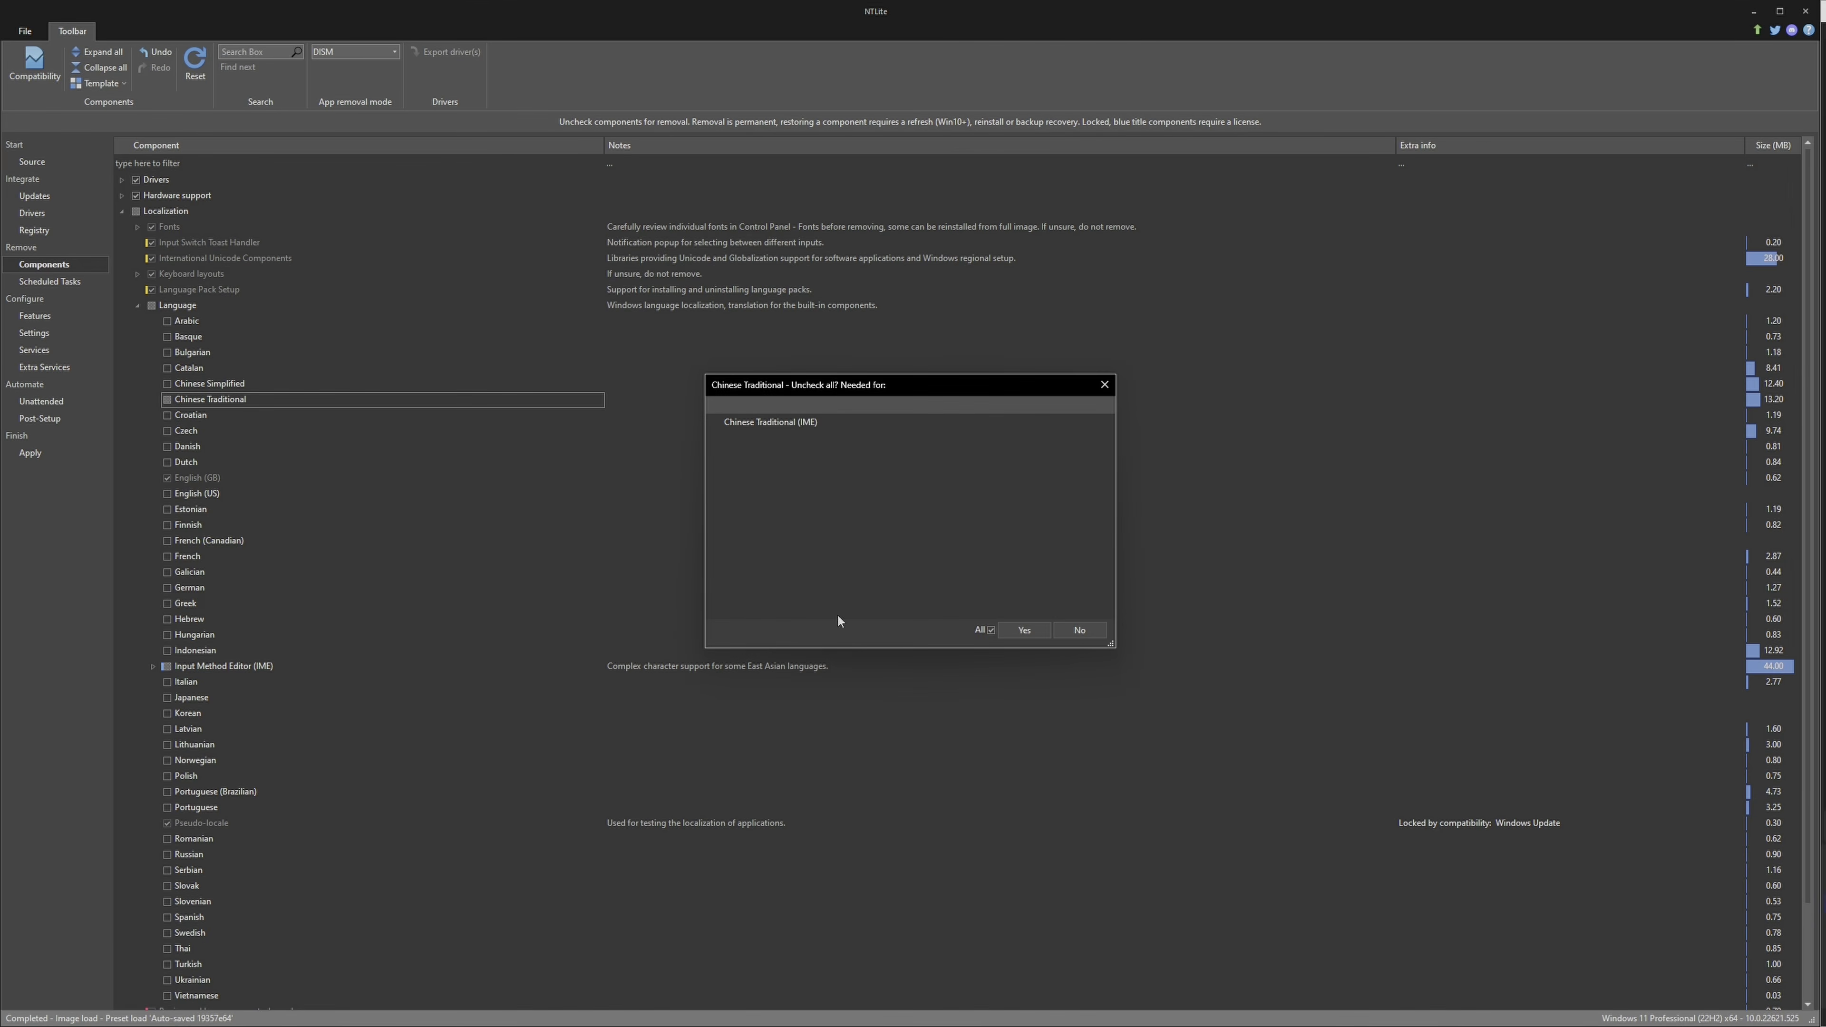
left_click(1034, 632)
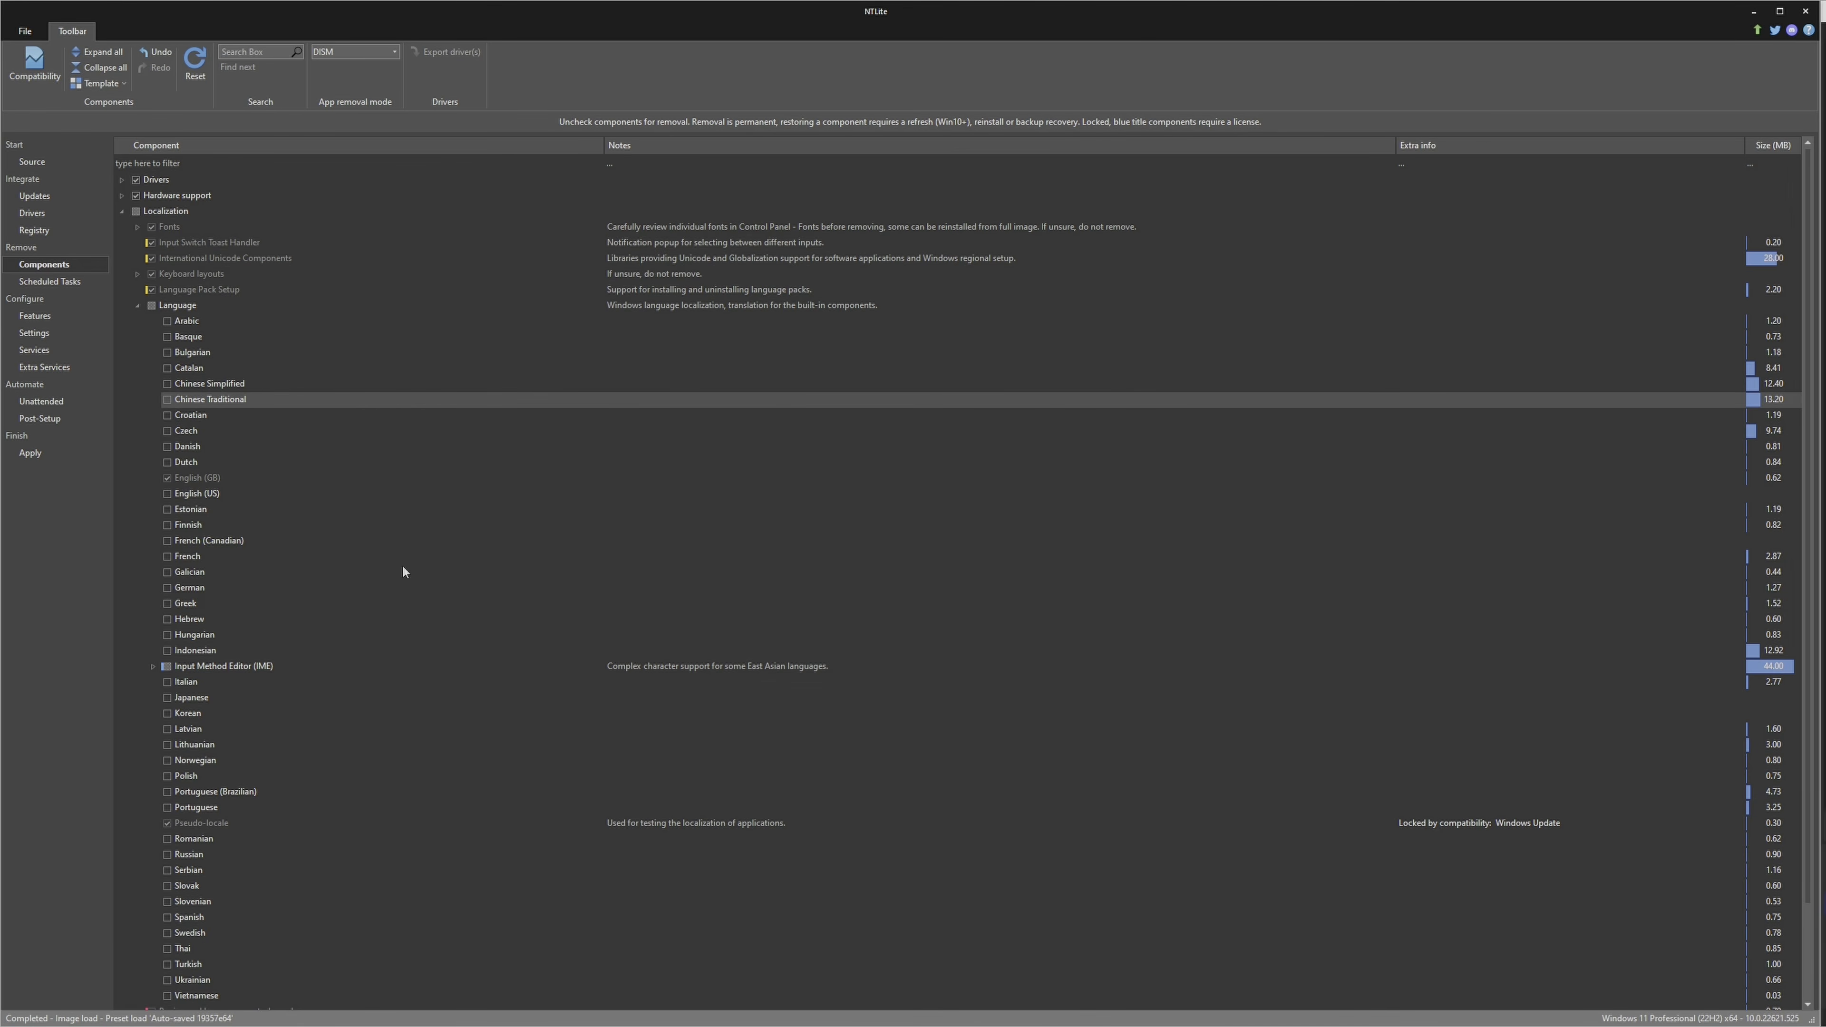
Keep the Japanese language together with its IME sub-component, and collapse the Localization group
left_click(167, 698)
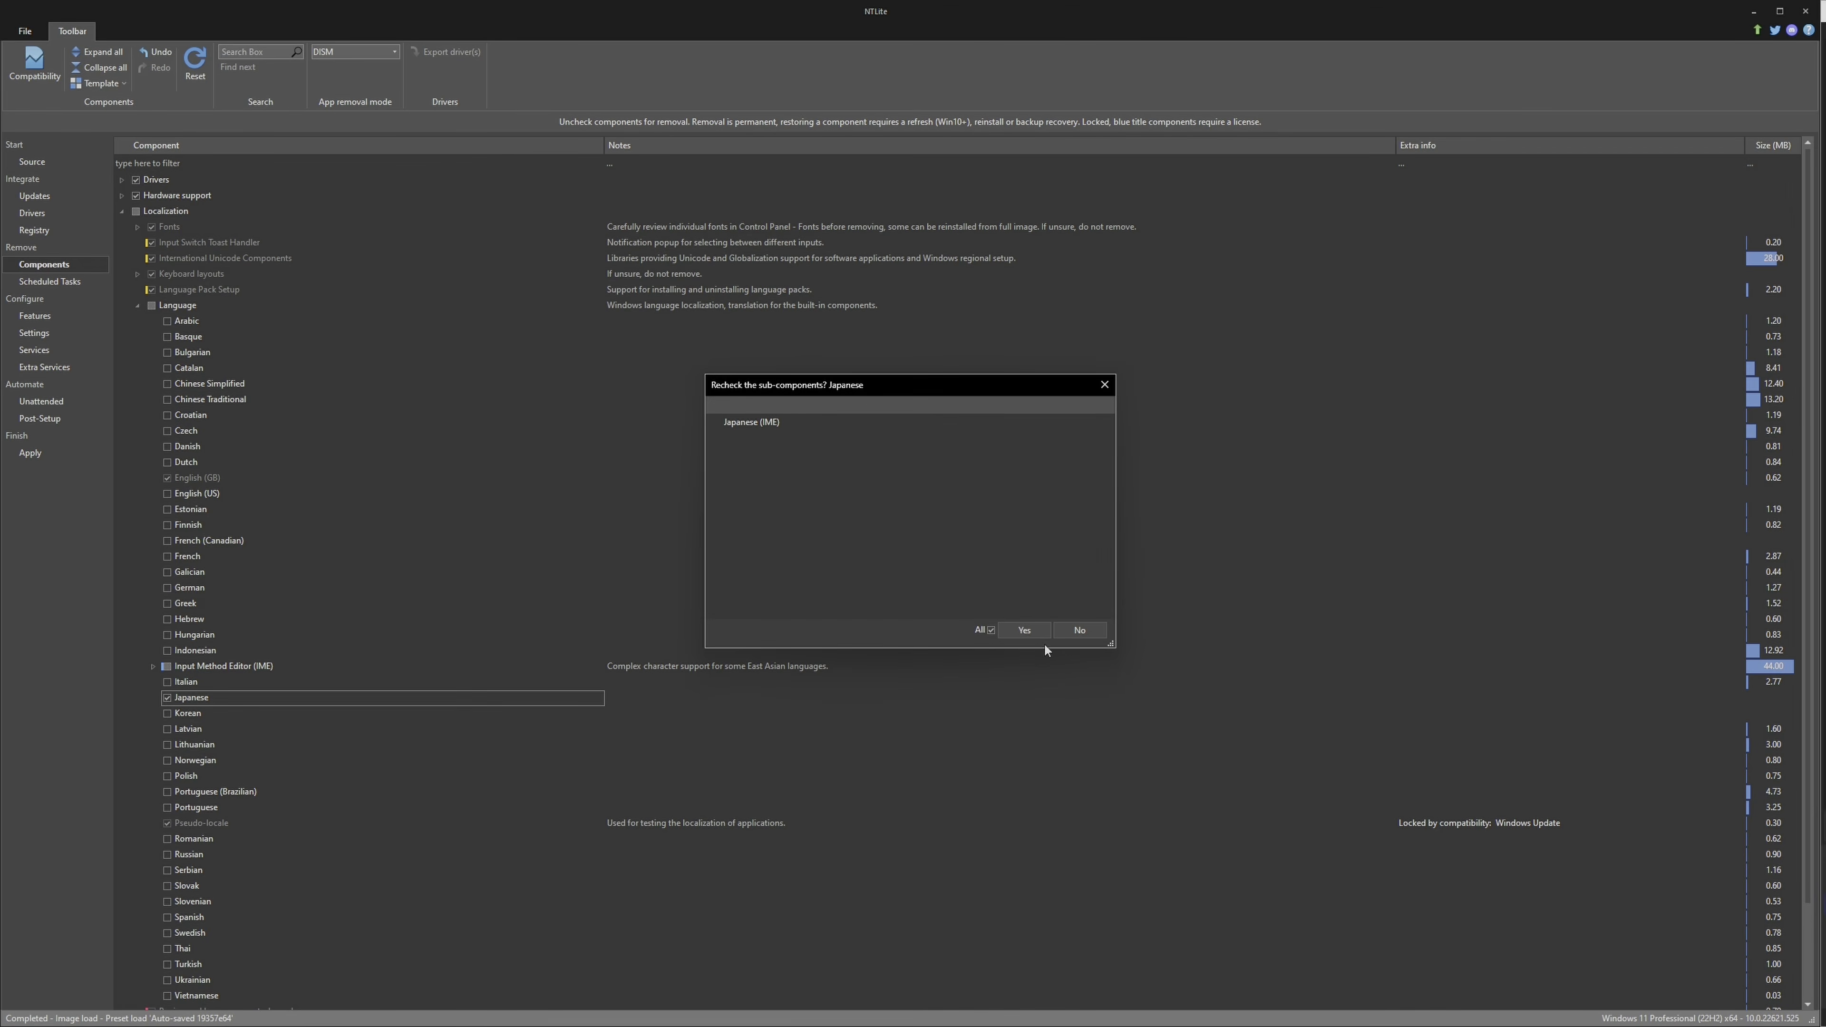
left_click(1037, 632)
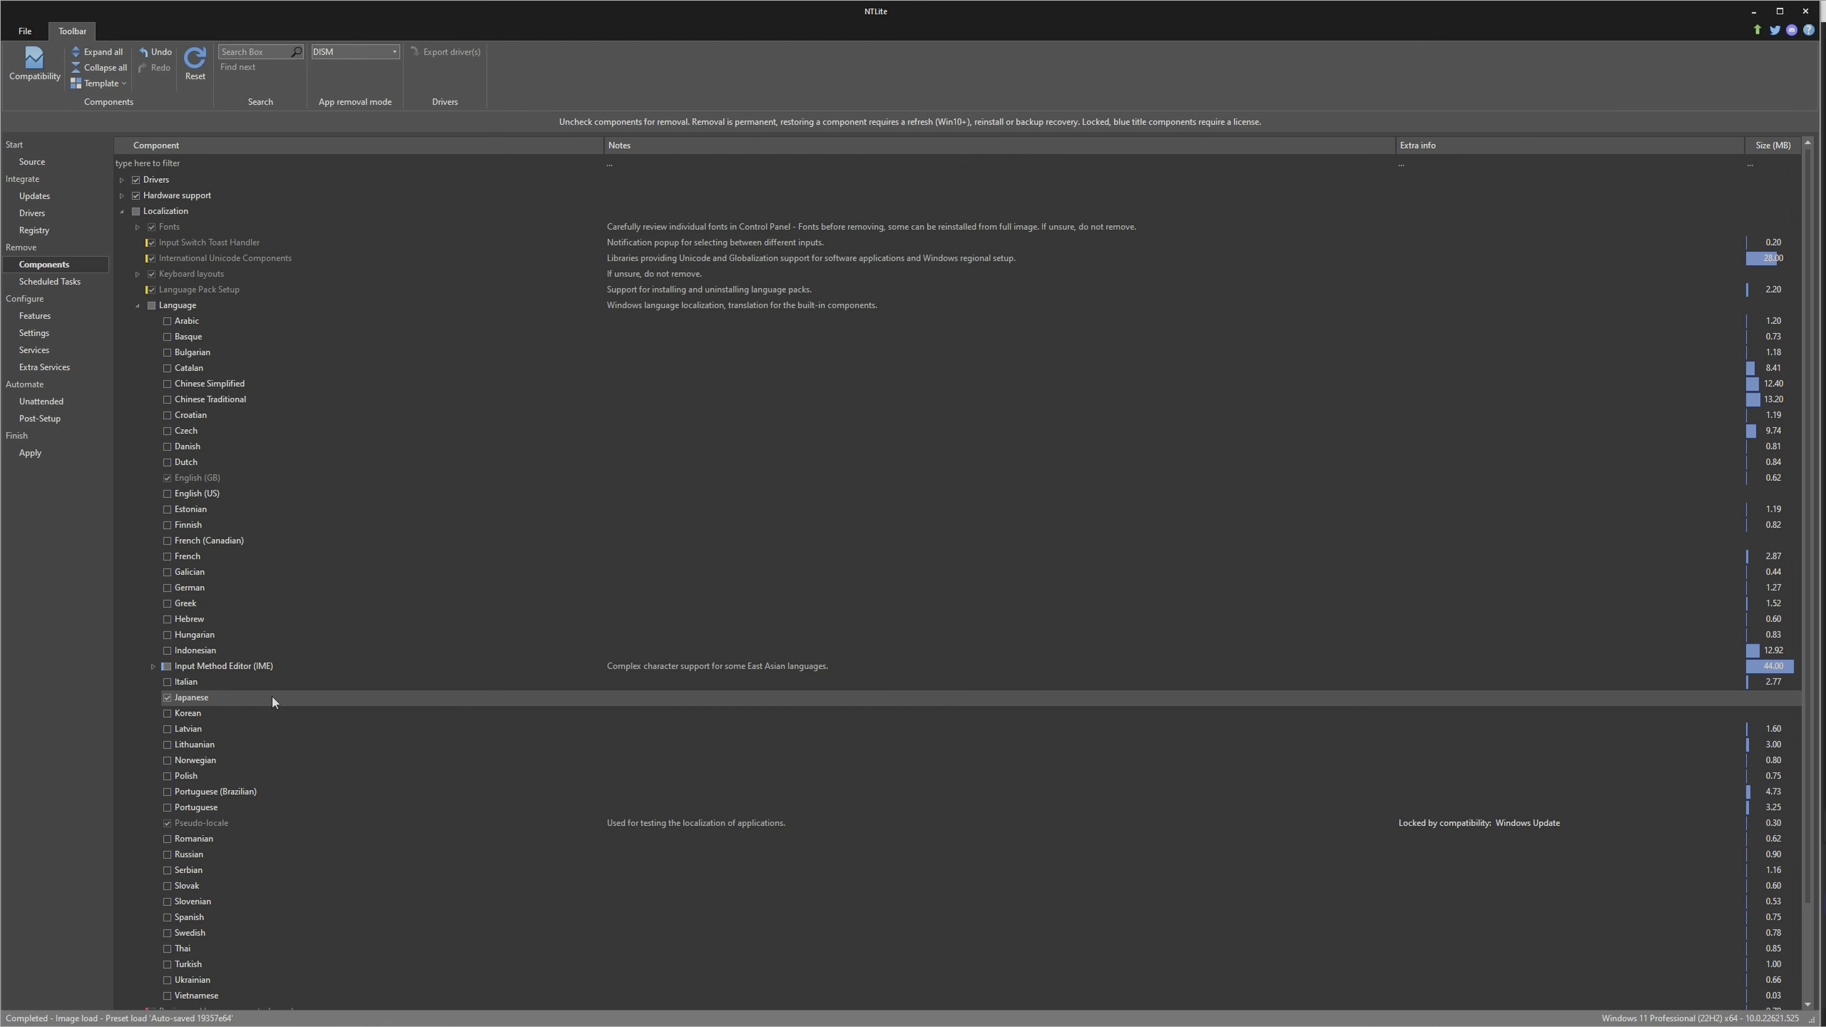
left_click(123, 212)
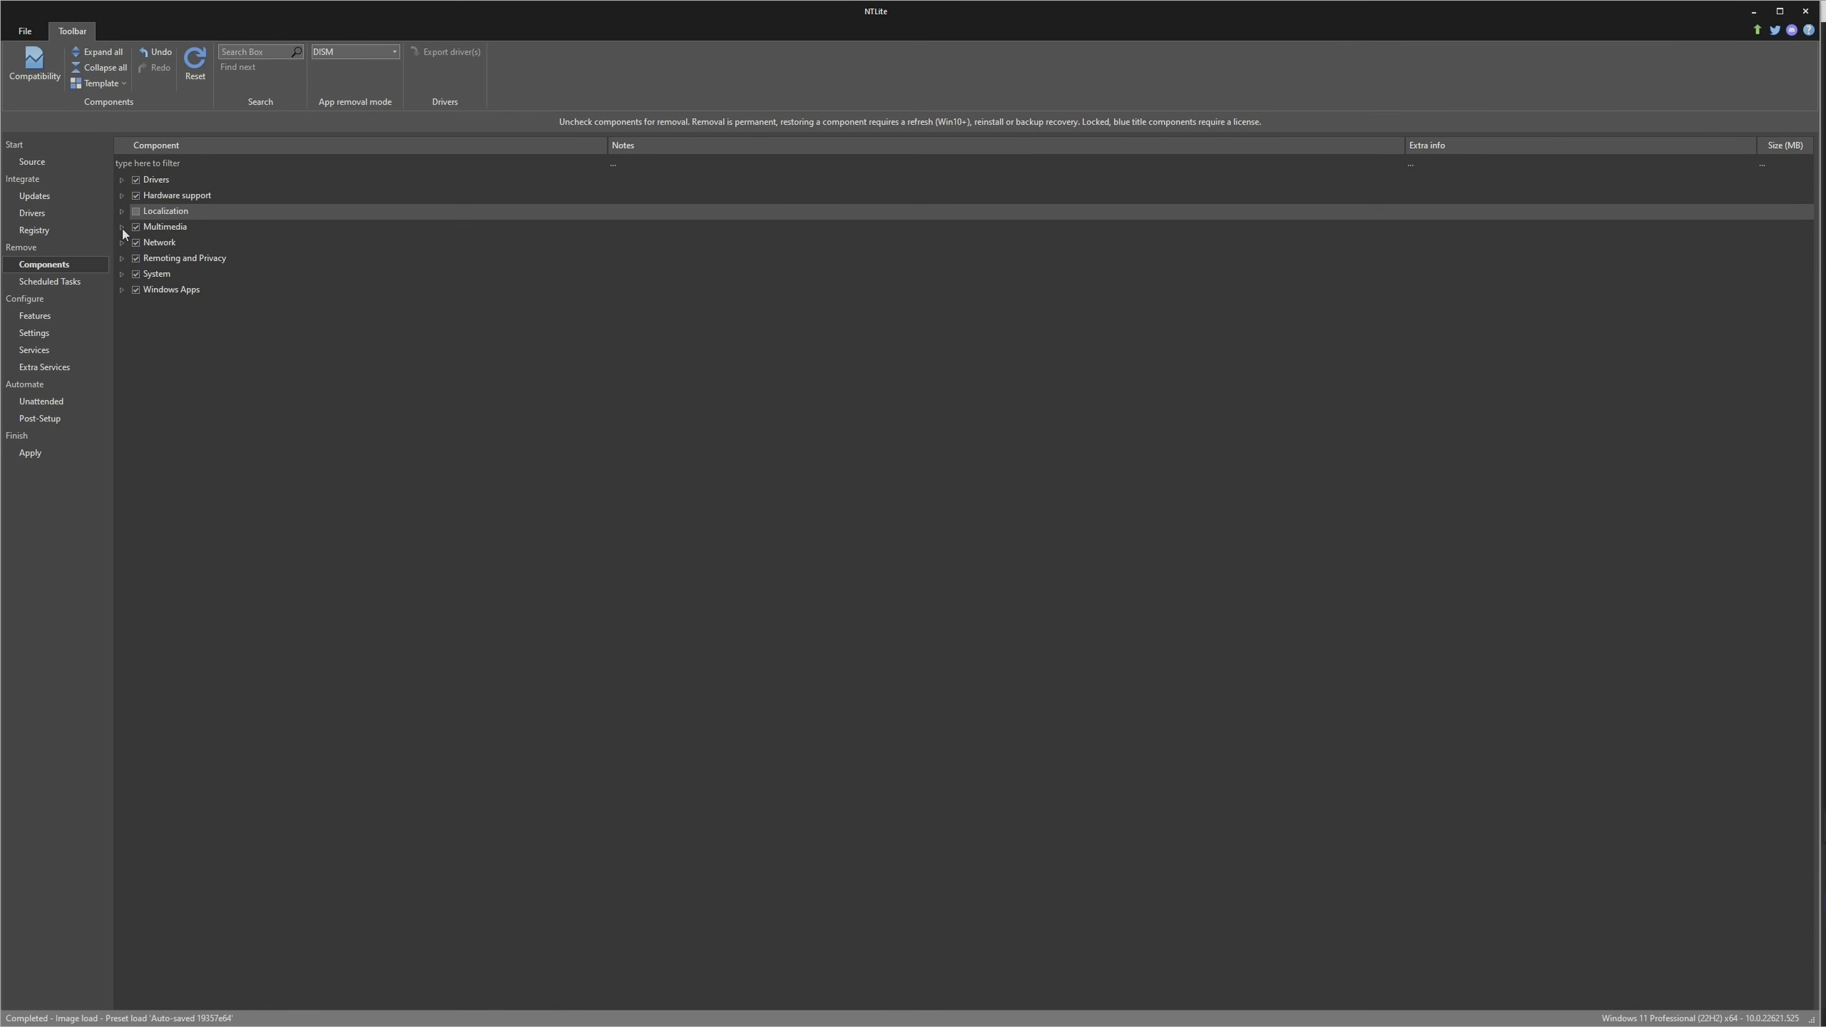
Mark Xbox - Core in the Multimedia components for removal together with all the Xbox components that depend on it
left_click(122, 227)
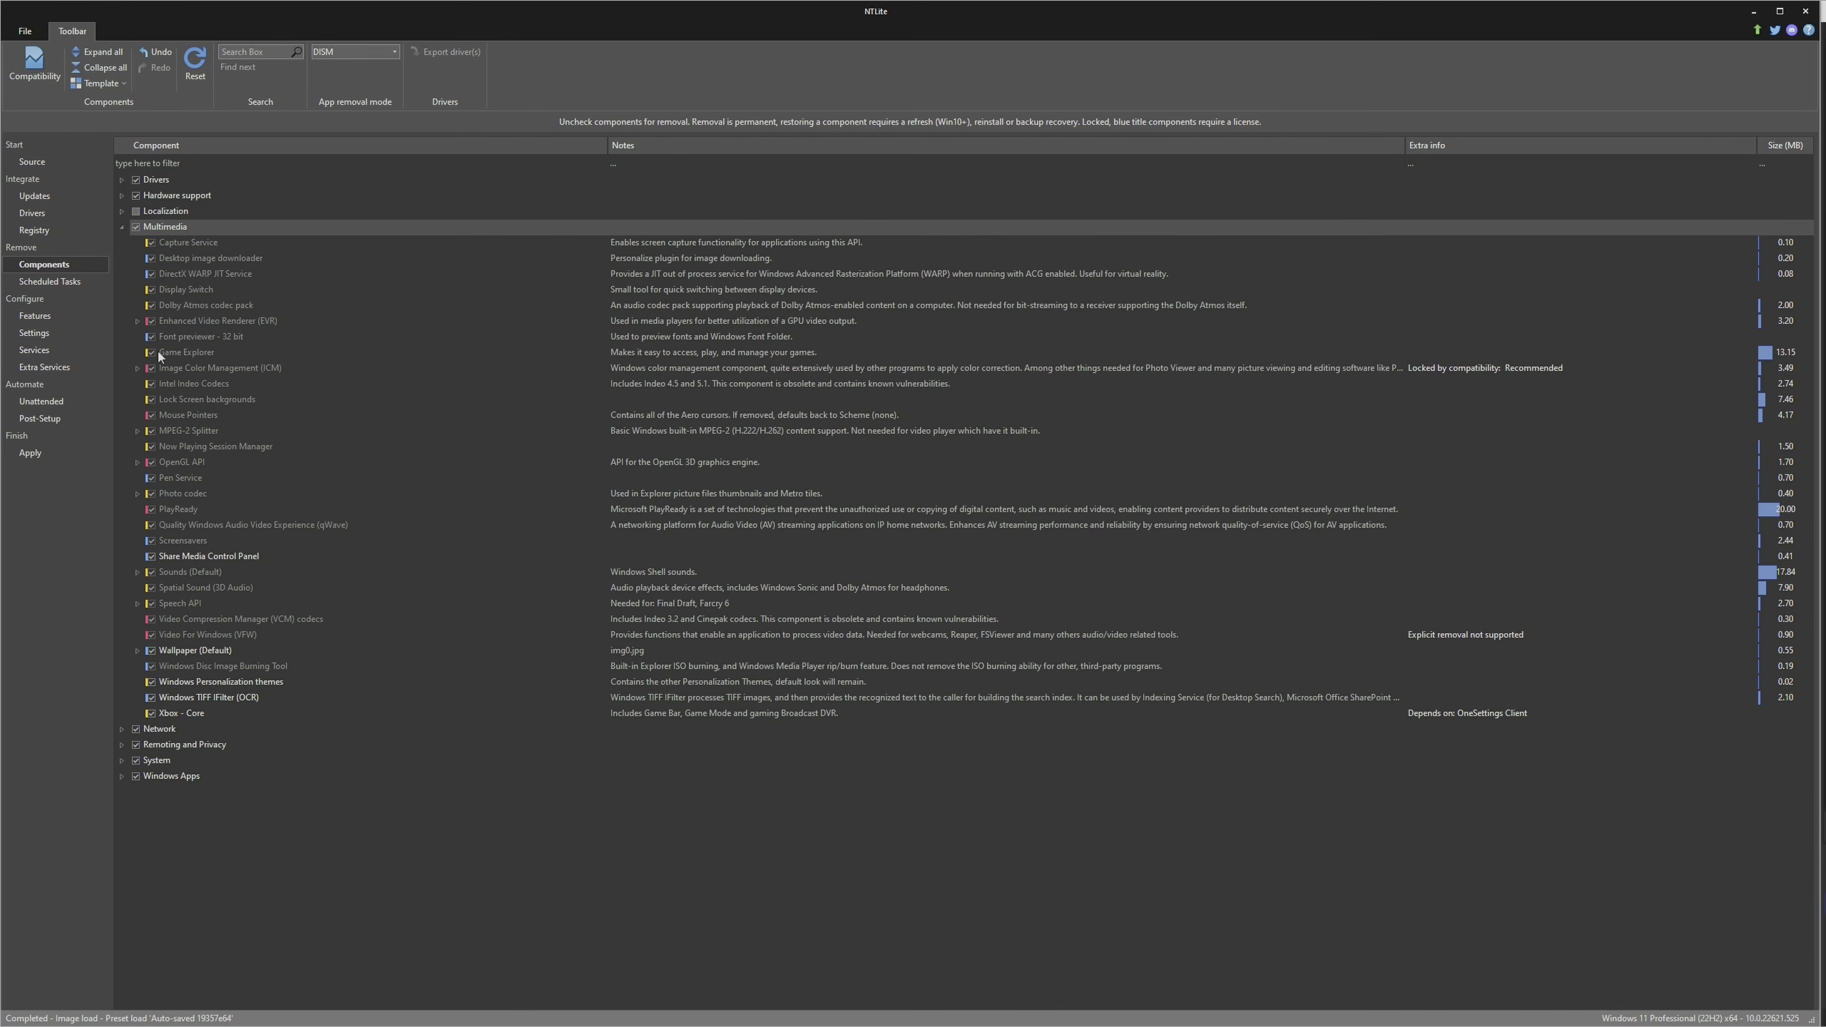
left_click(190, 712)
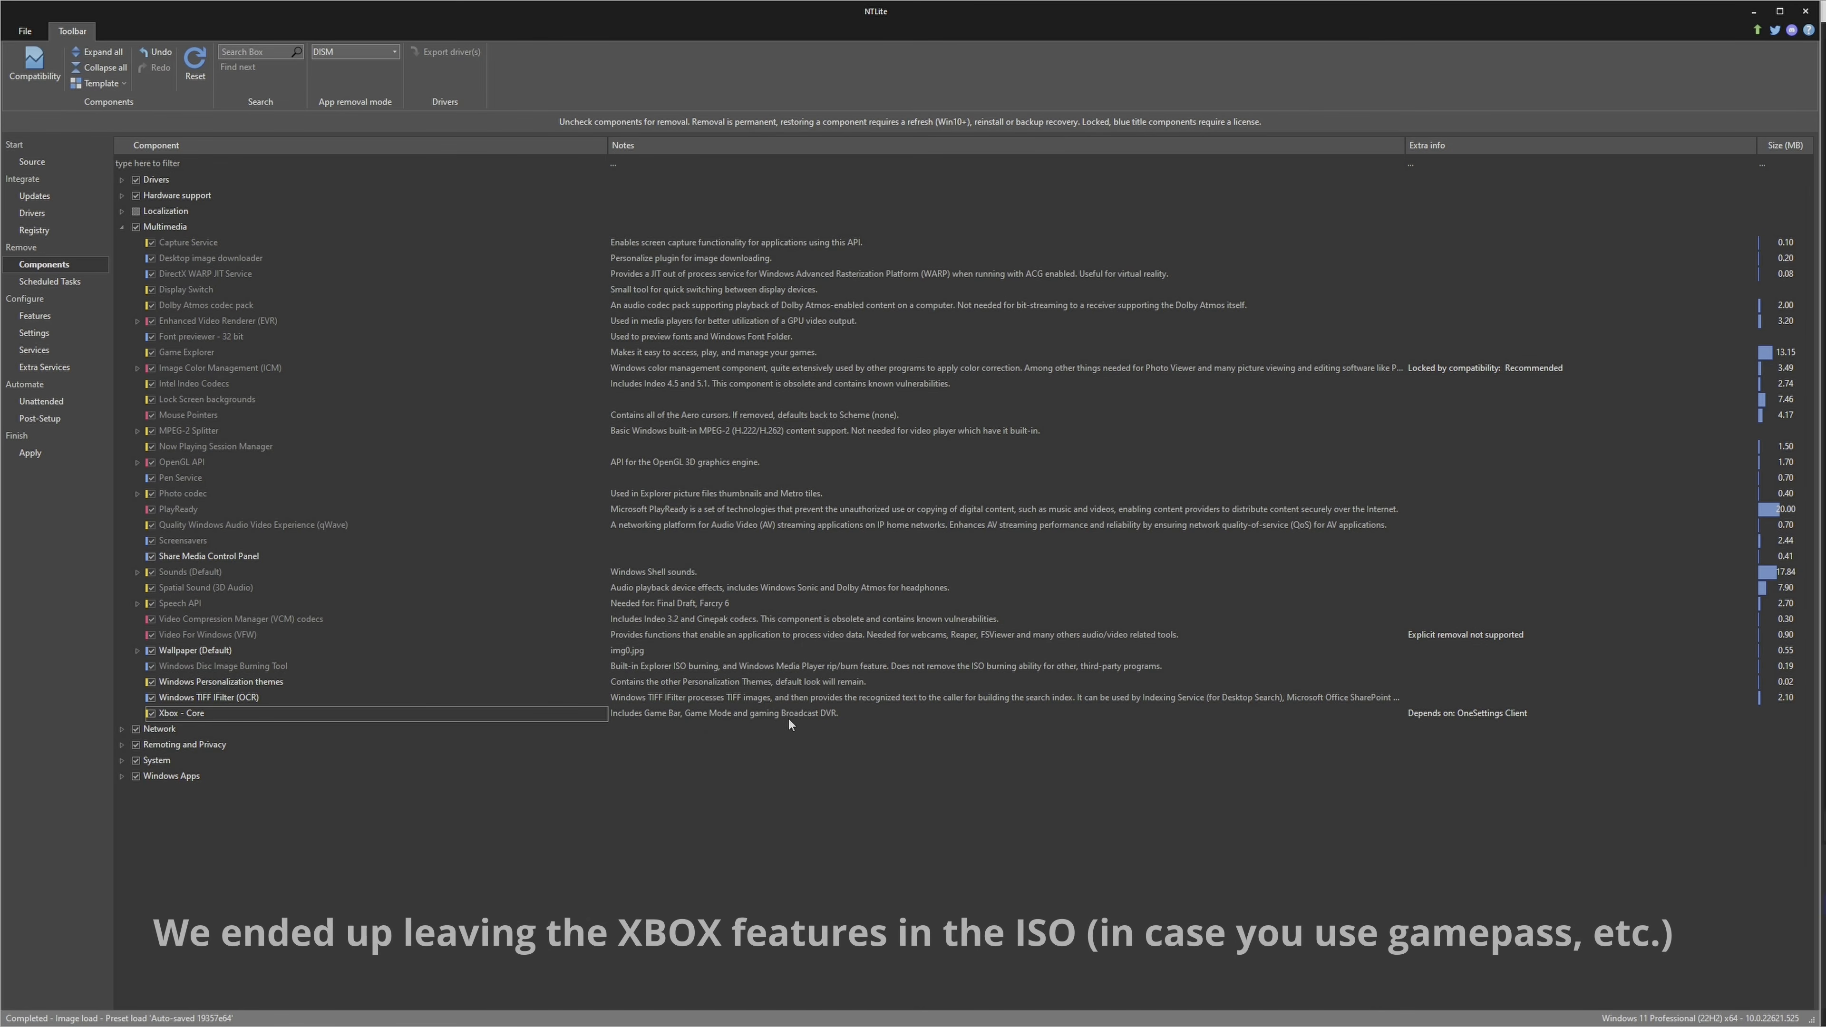
left_click(153, 714)
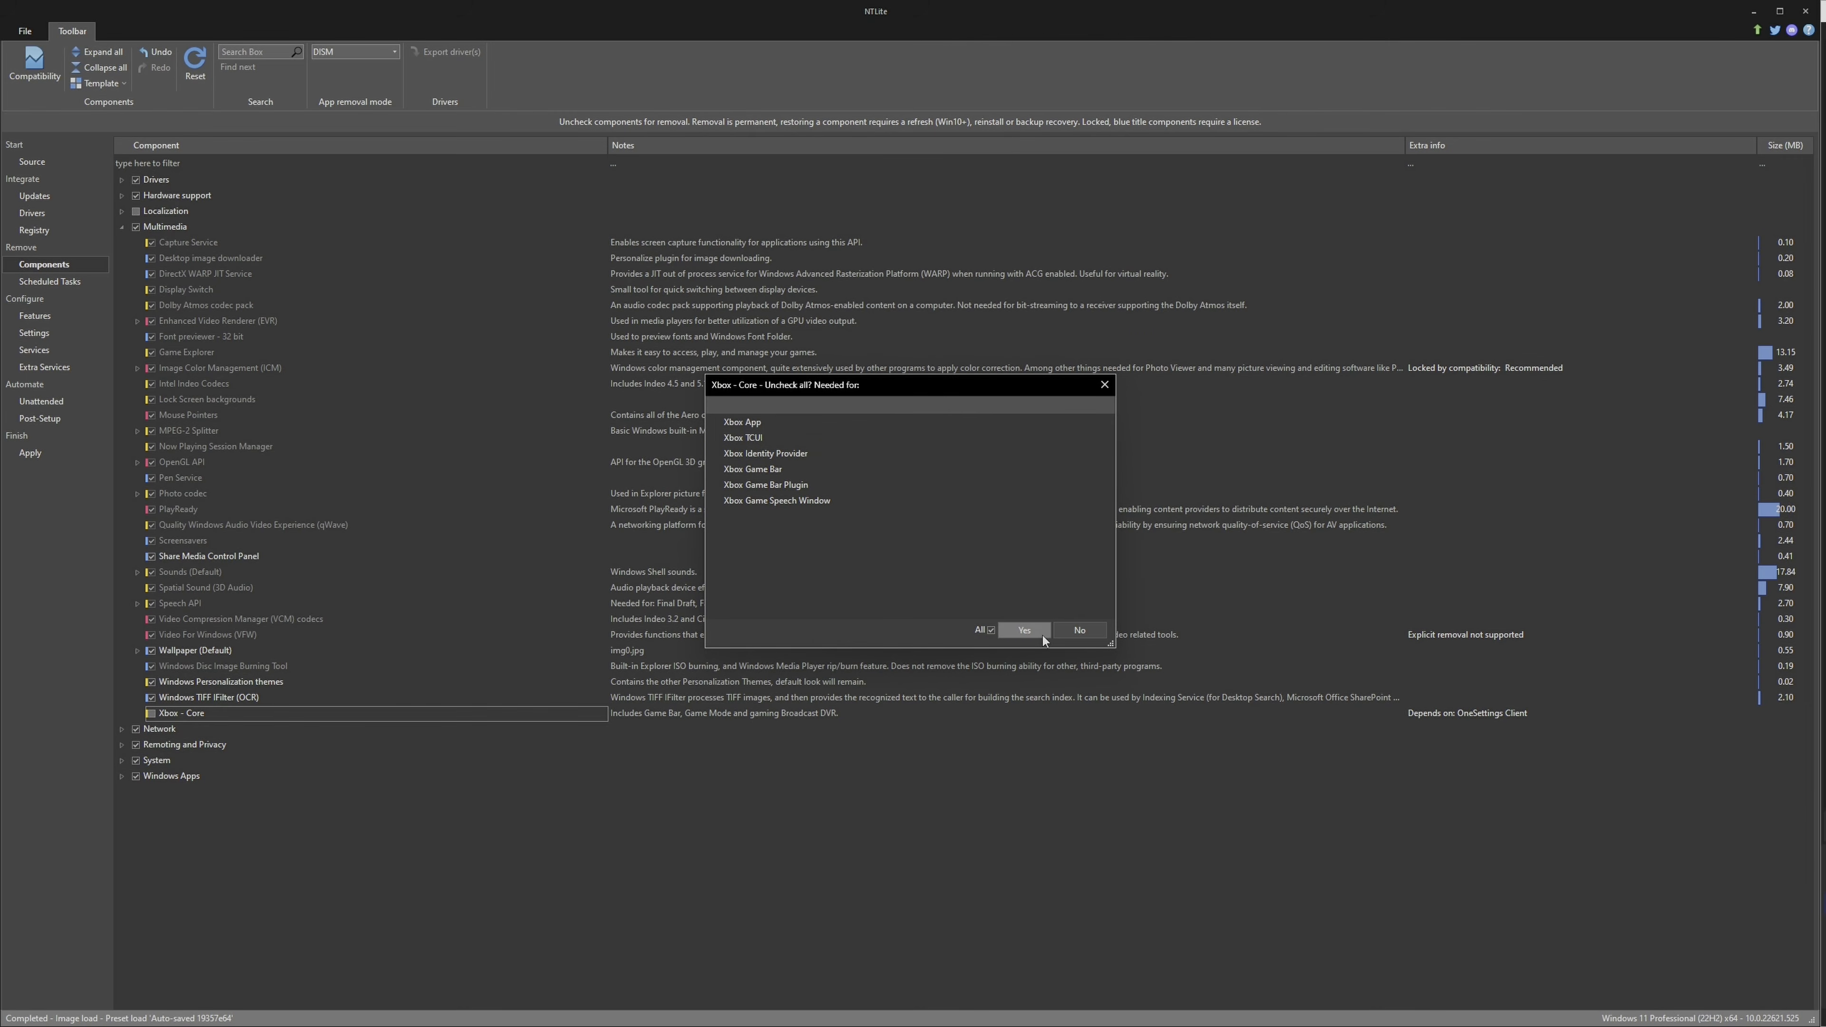
left_click(1104, 384)
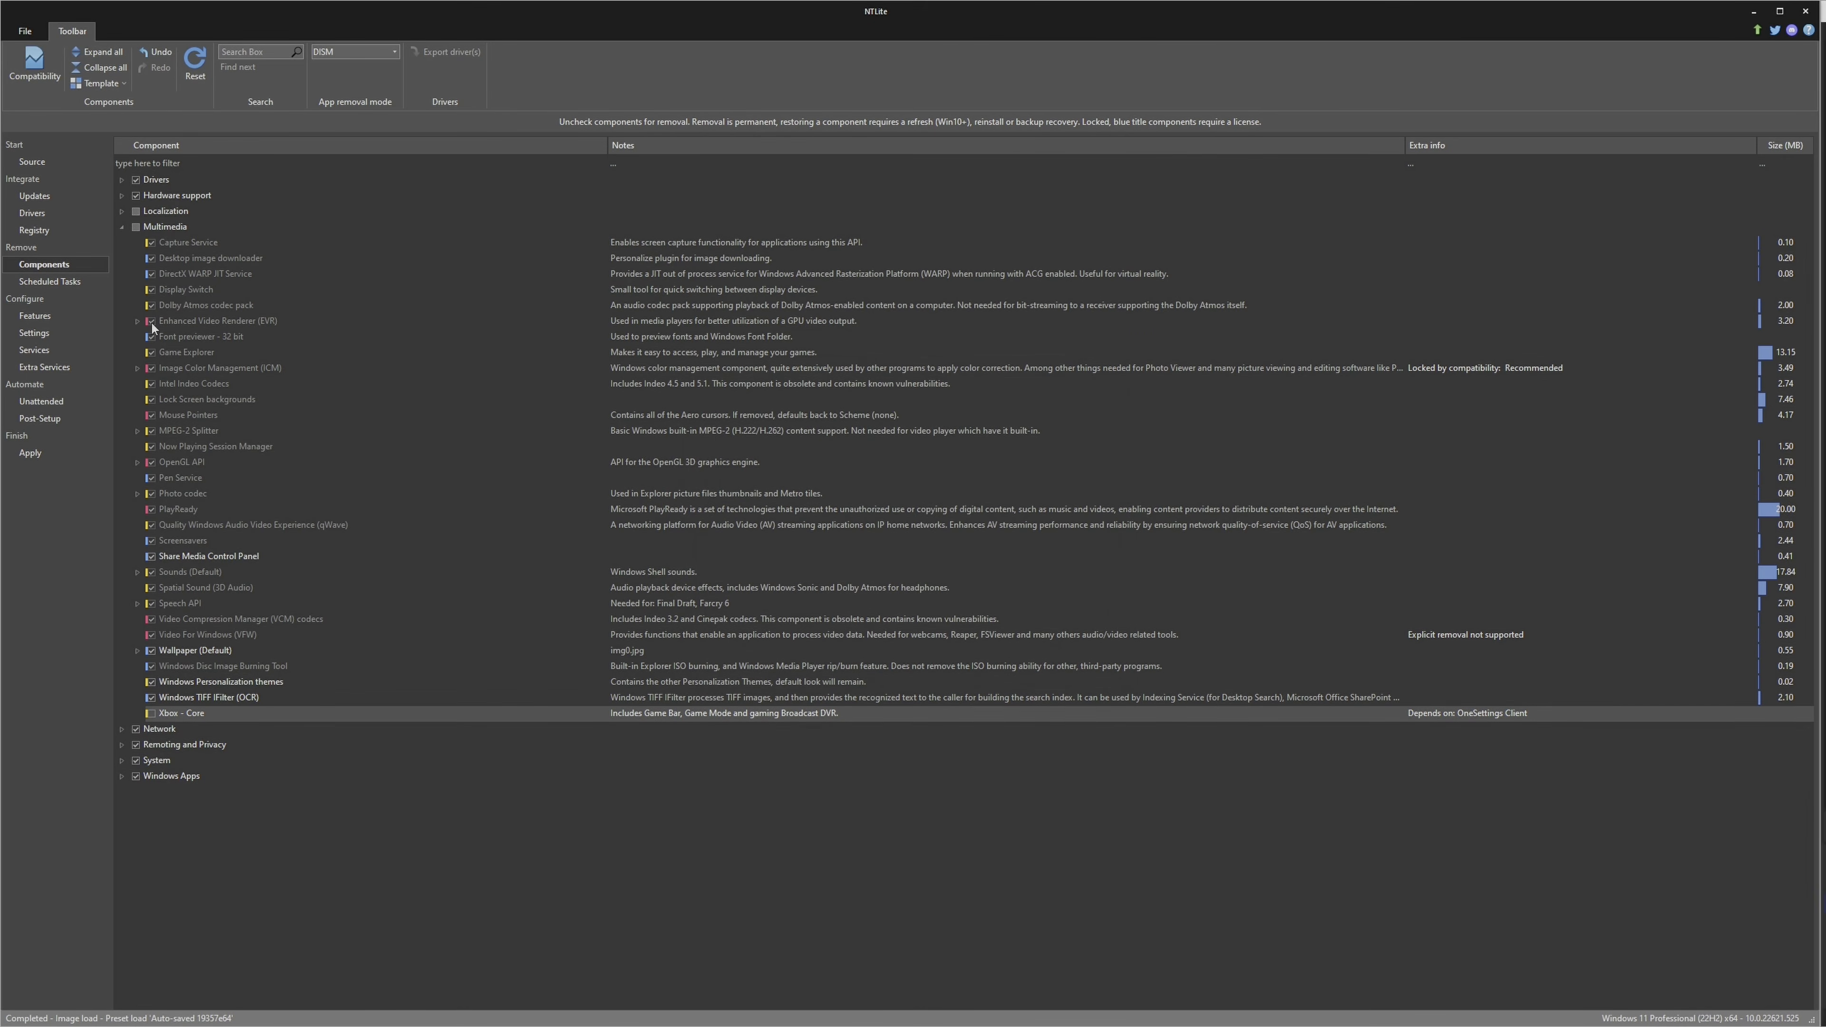
left_click(123, 229)
Mark Internet Explorer in the Network components for removal
left_click(122, 241)
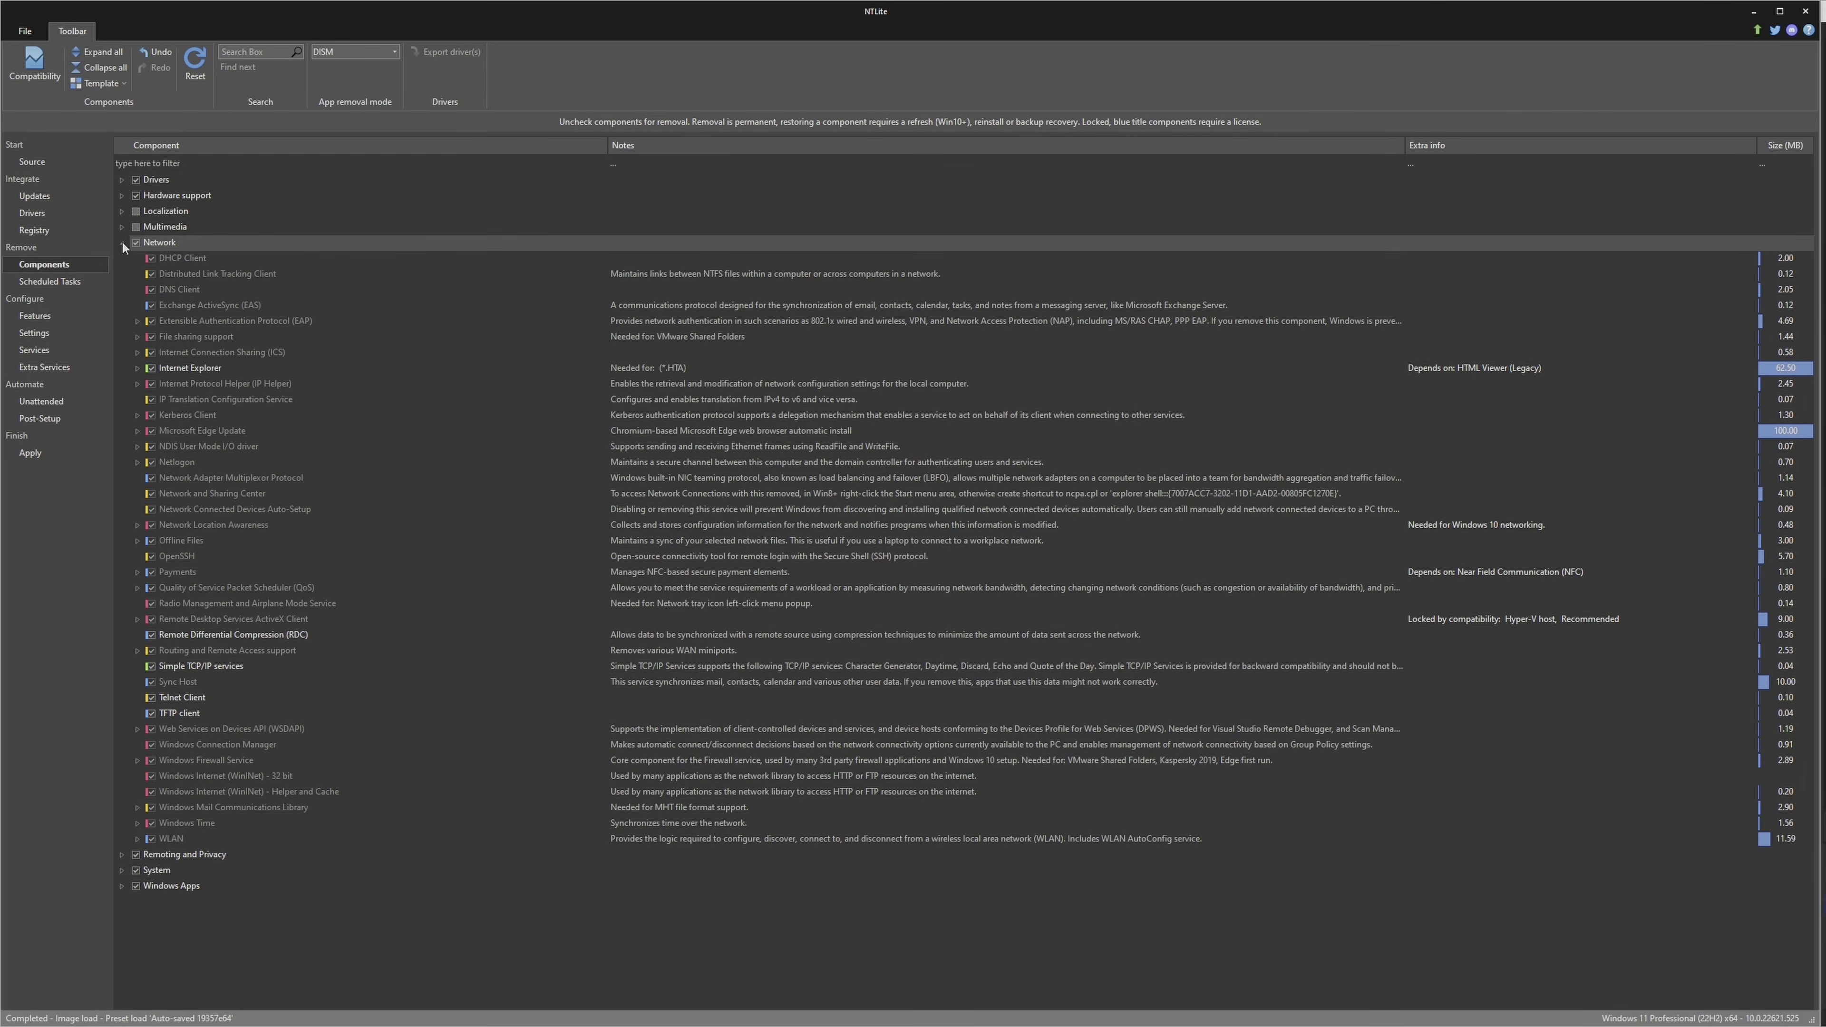
left_click(154, 367)
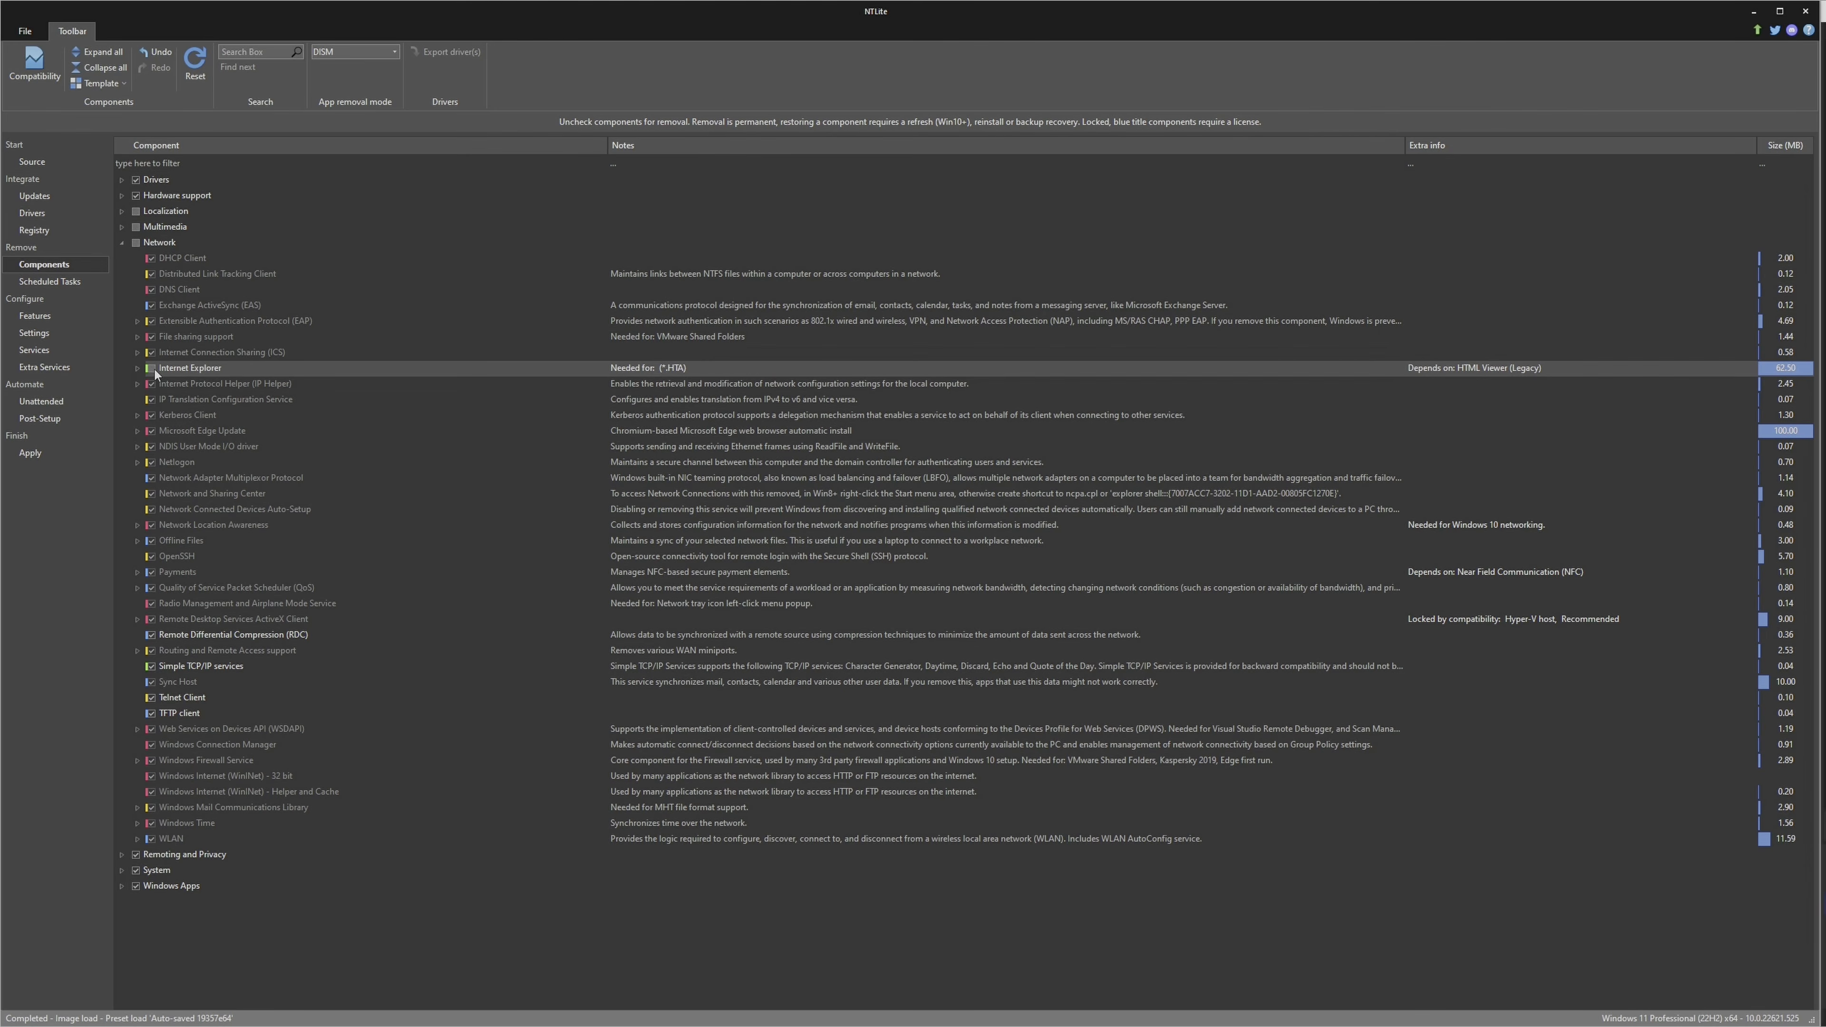
left_click(198, 367)
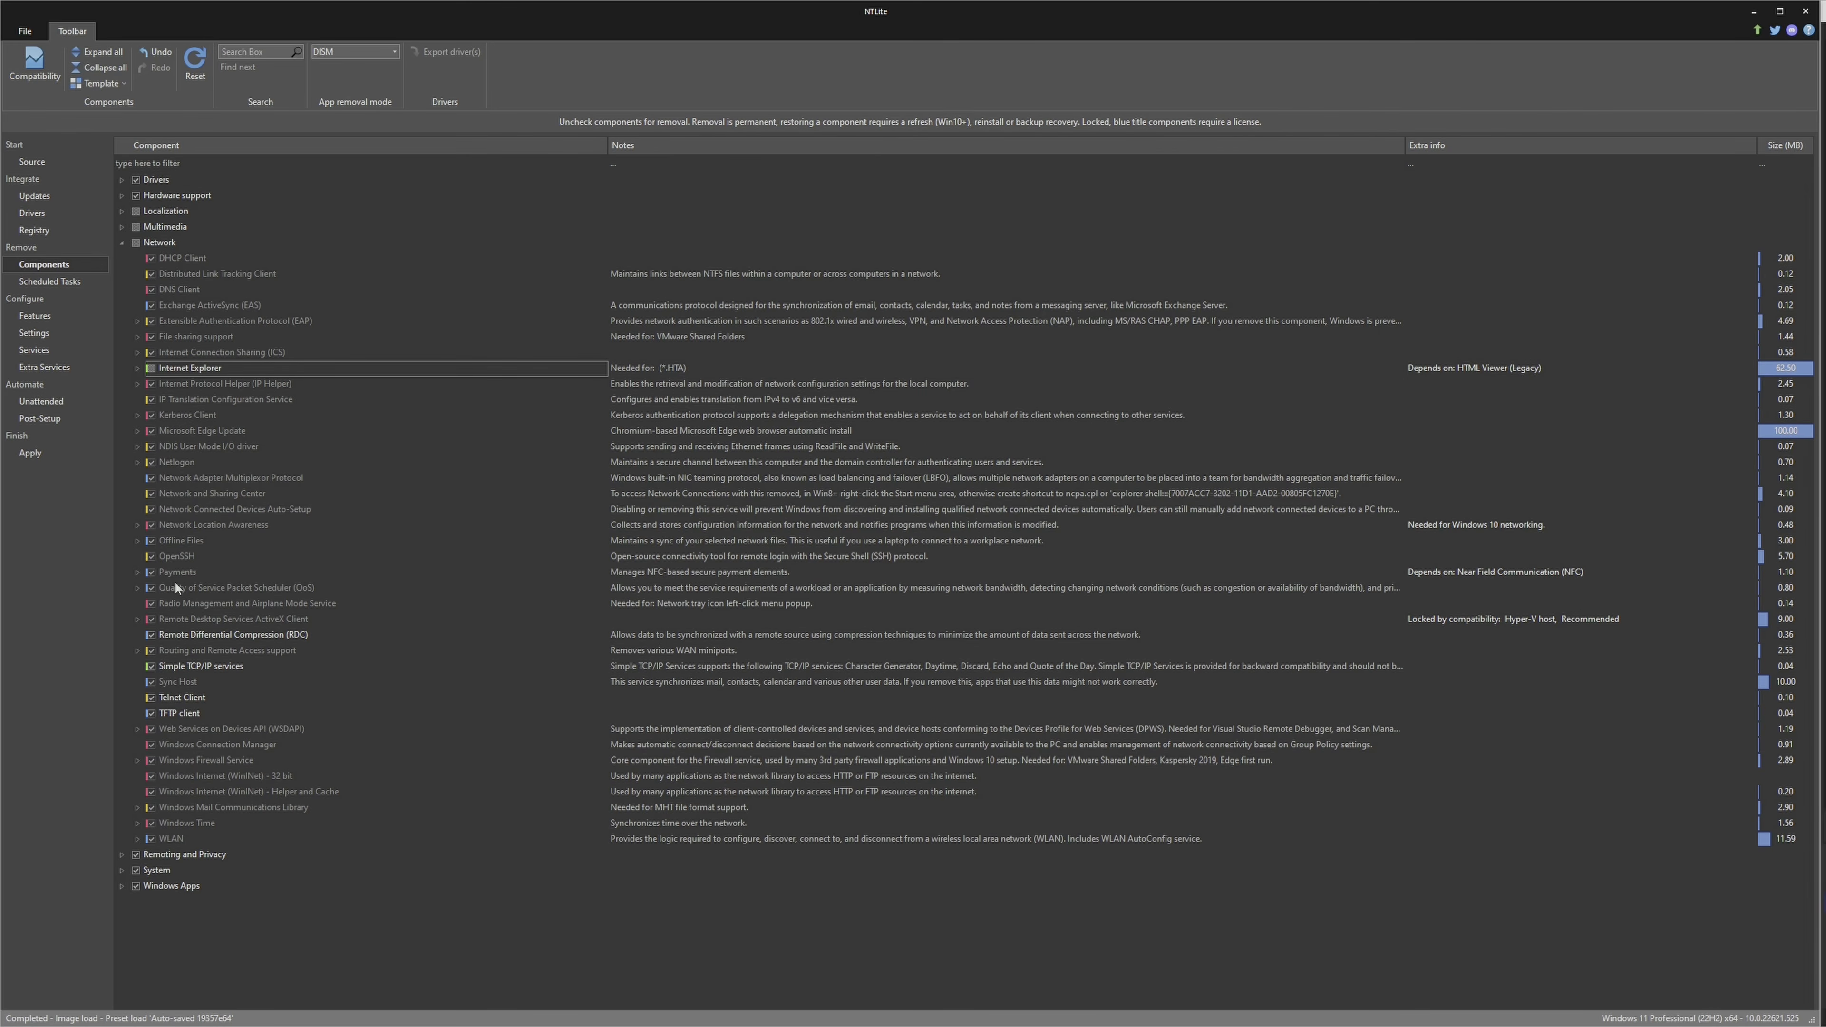
Mark Wallet Service under Payments for removal, and collapse the Network group
left_click(138, 573)
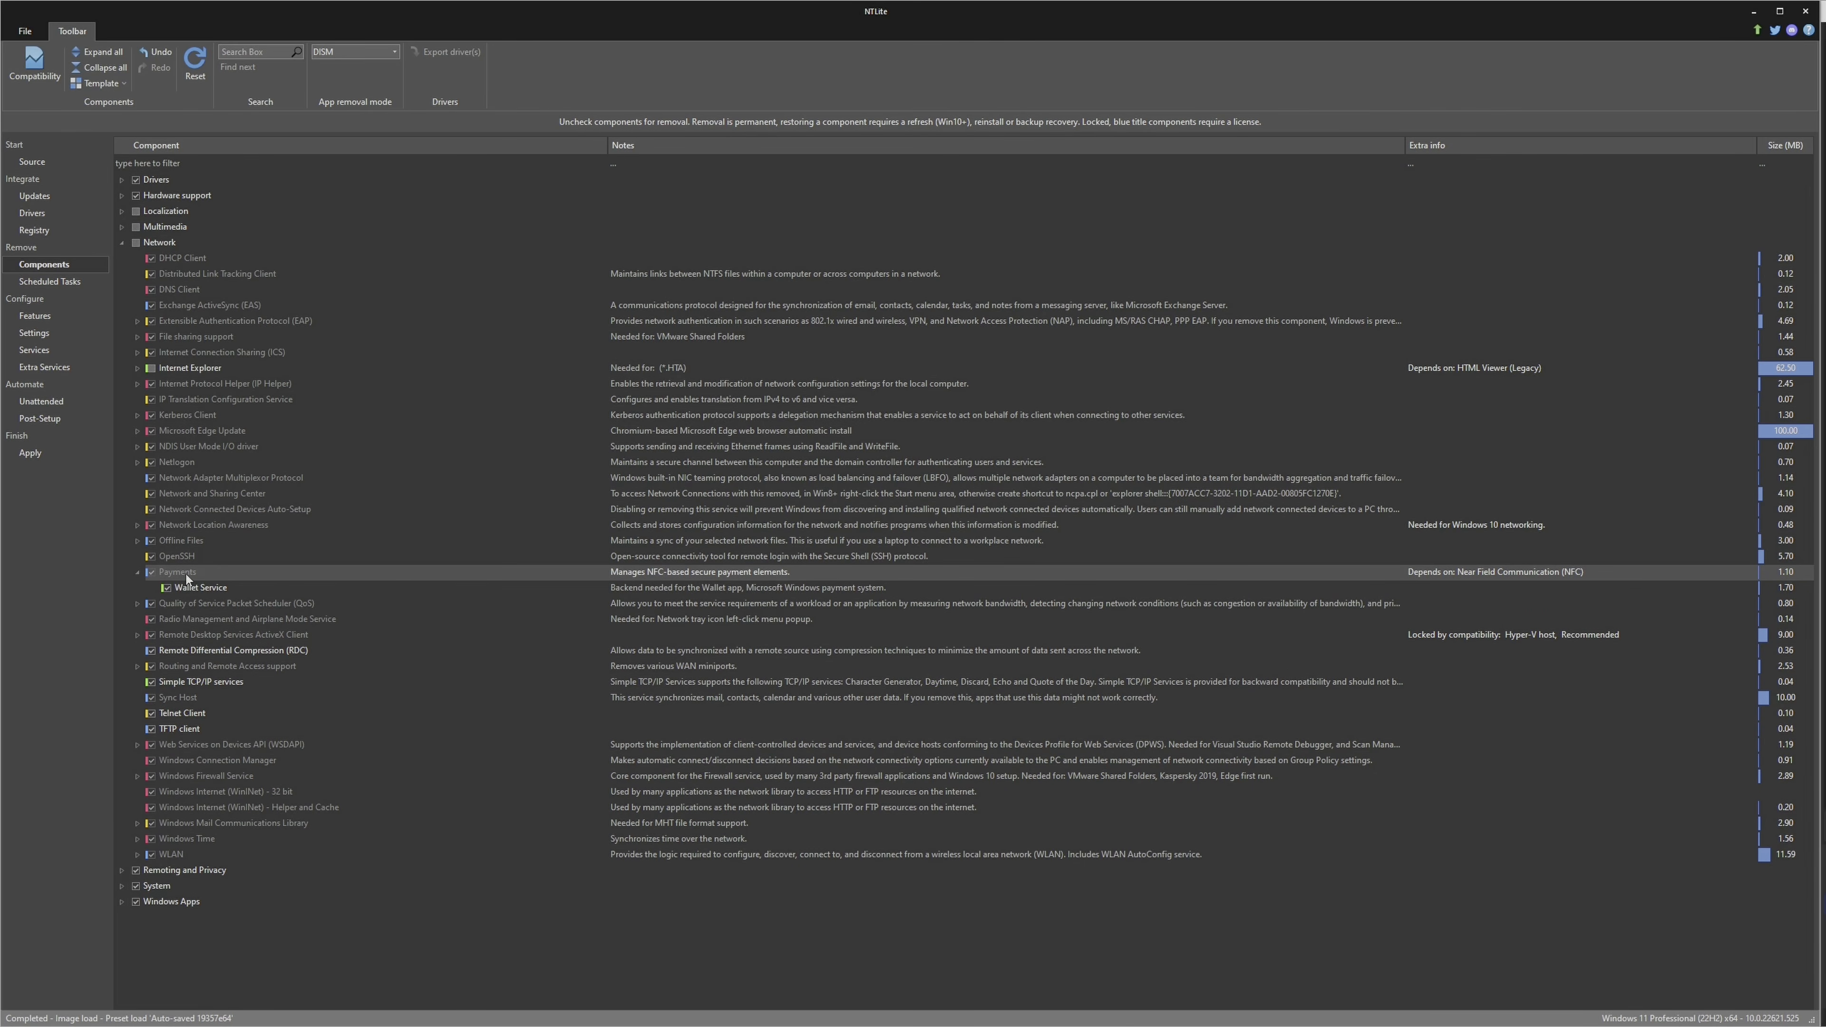
left_click(226, 587)
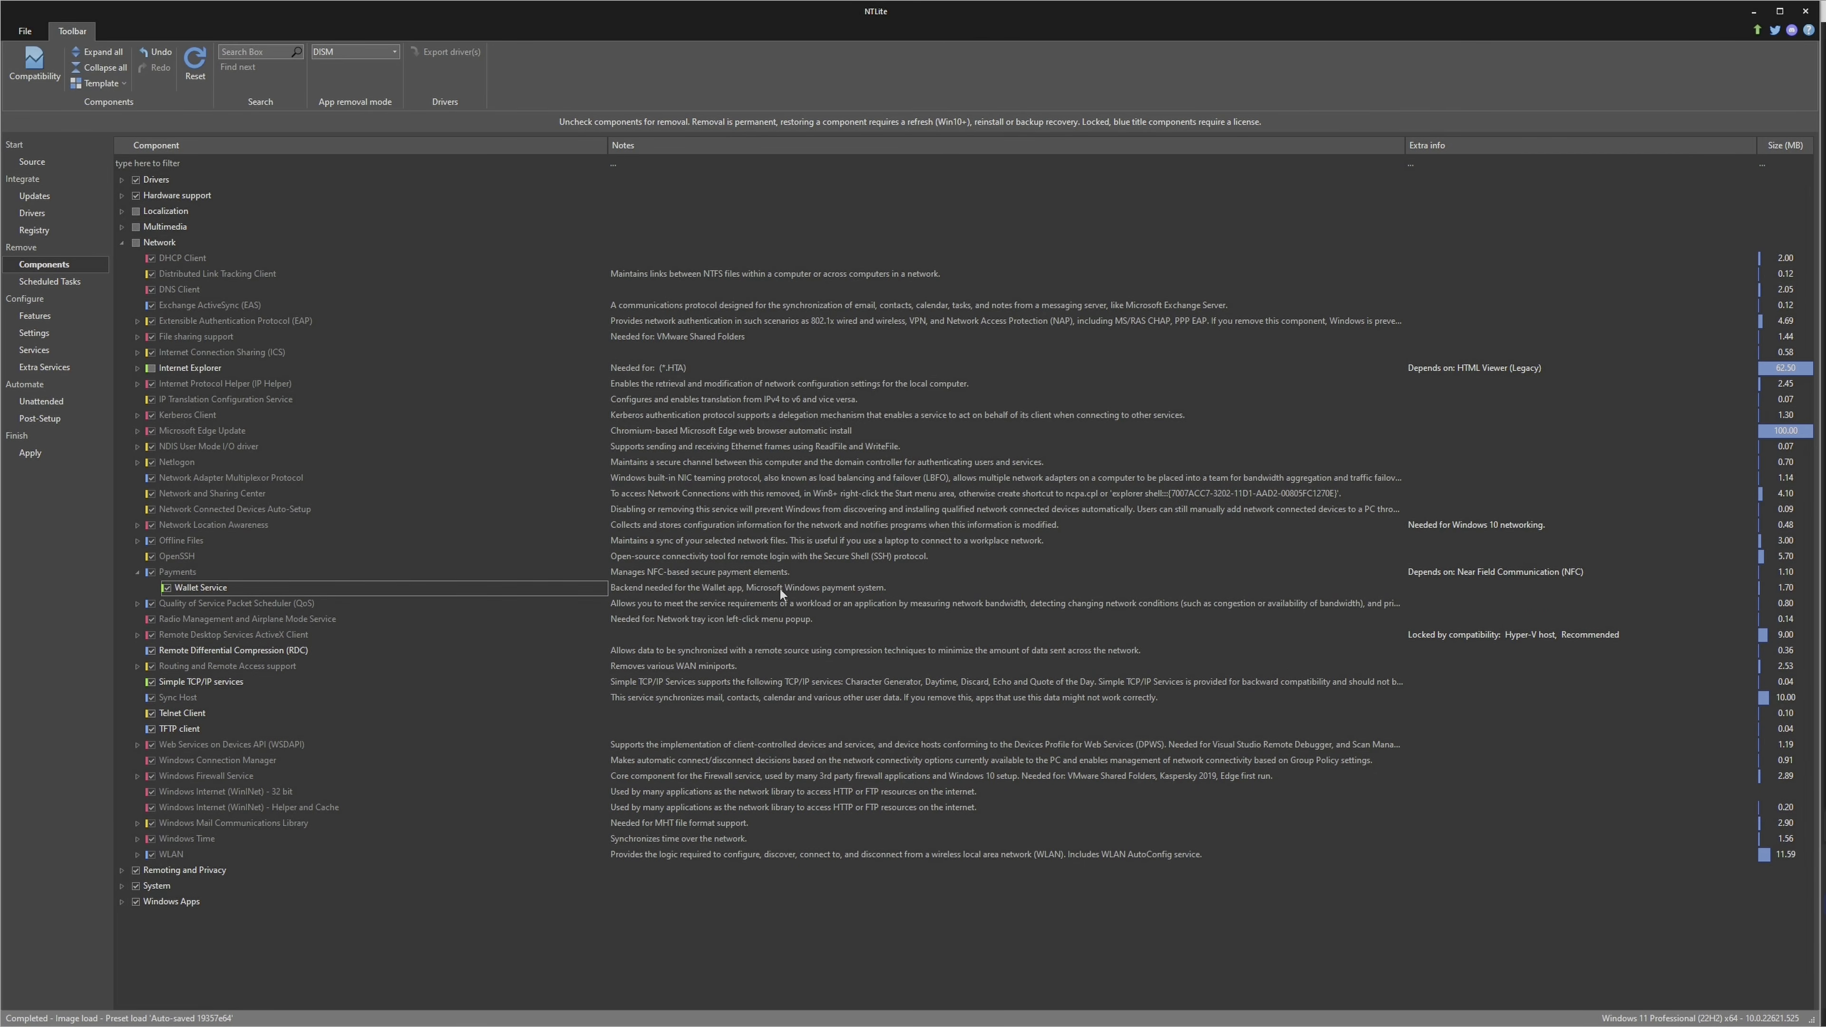
left_click(657, 573)
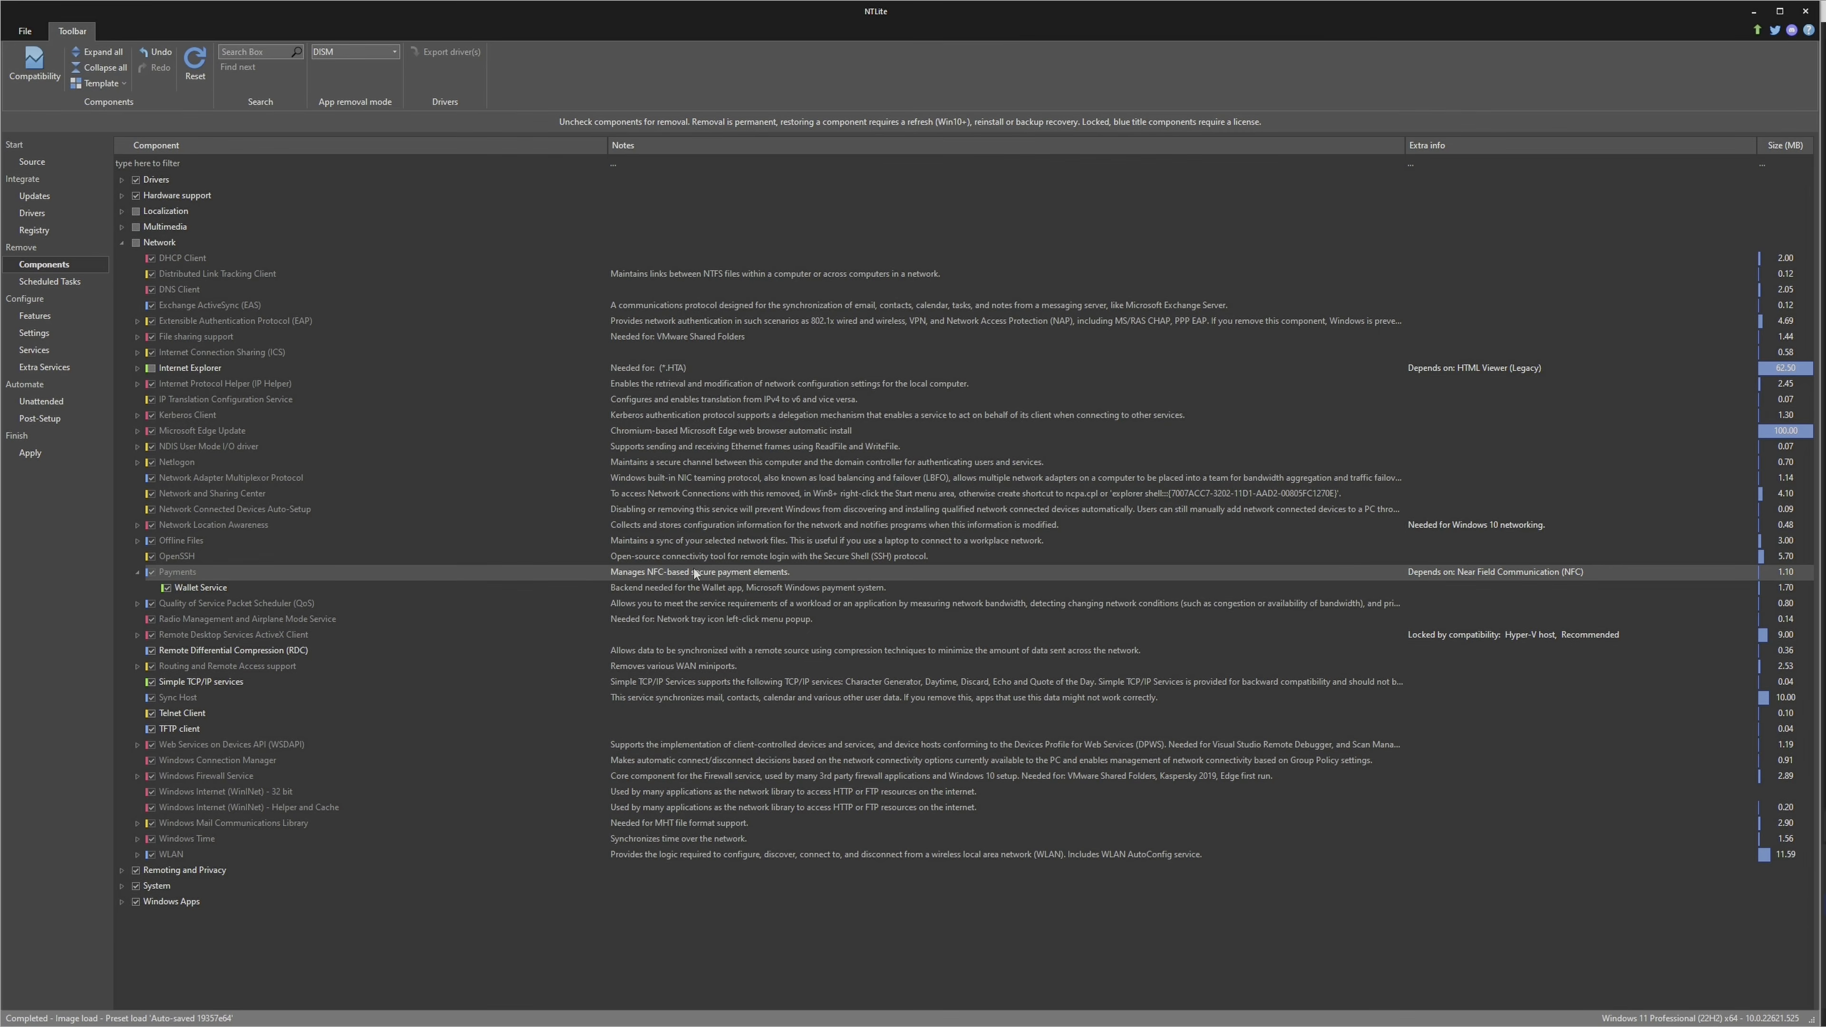
left_click(166, 588)
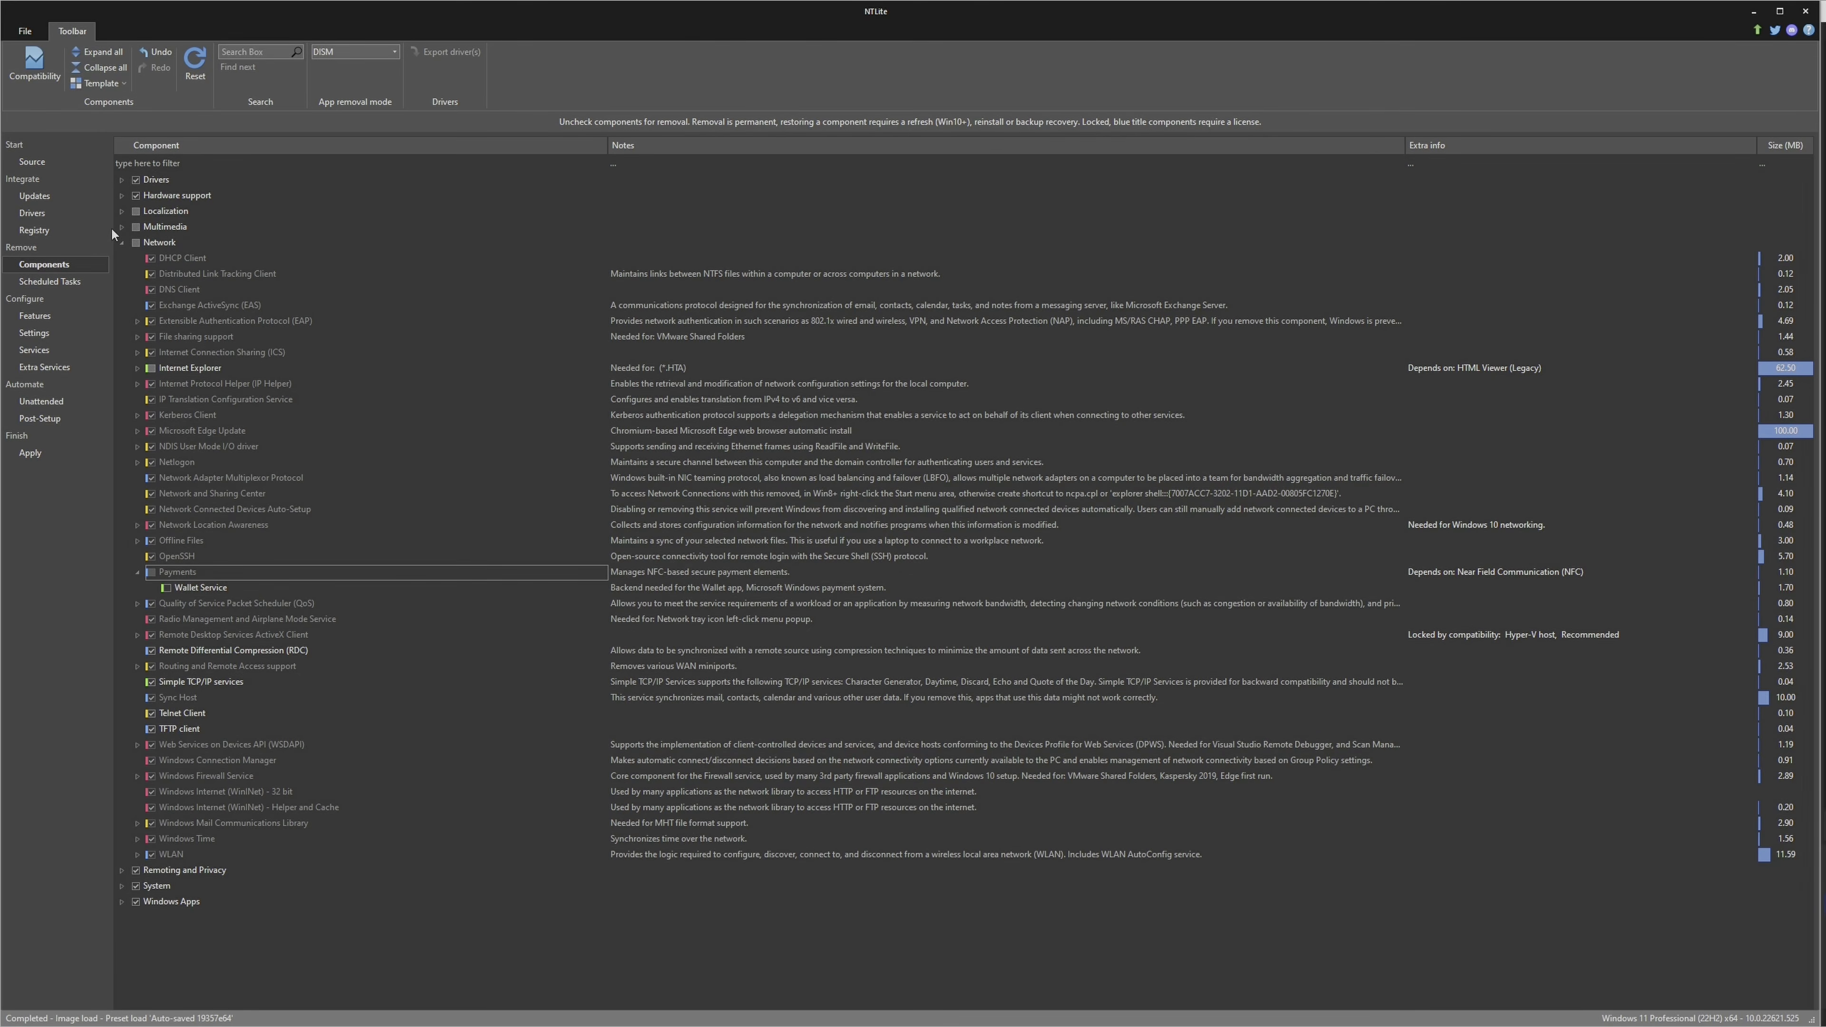
left_click(123, 244)
Mark Remote Assistance in the Remoting and Privacy components for removal, and look through the Remote Desktop Server sub-components
left_click(120, 258)
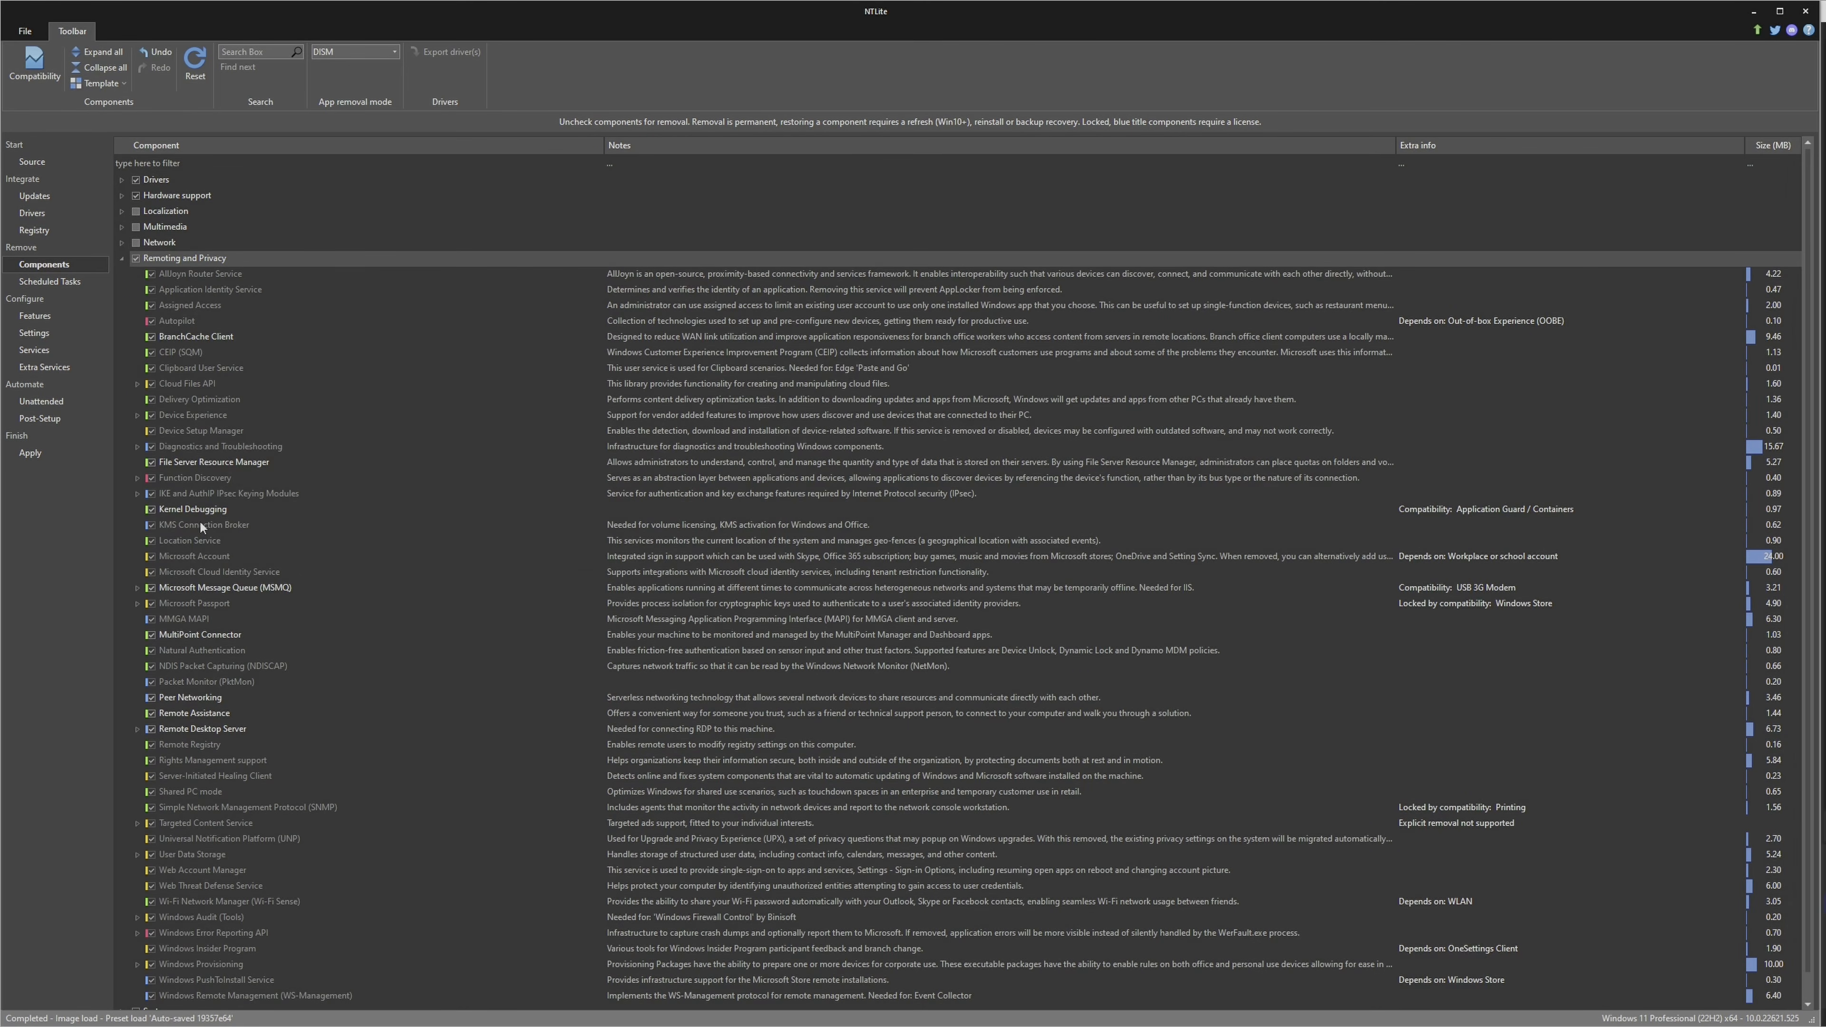
left_click(150, 714)
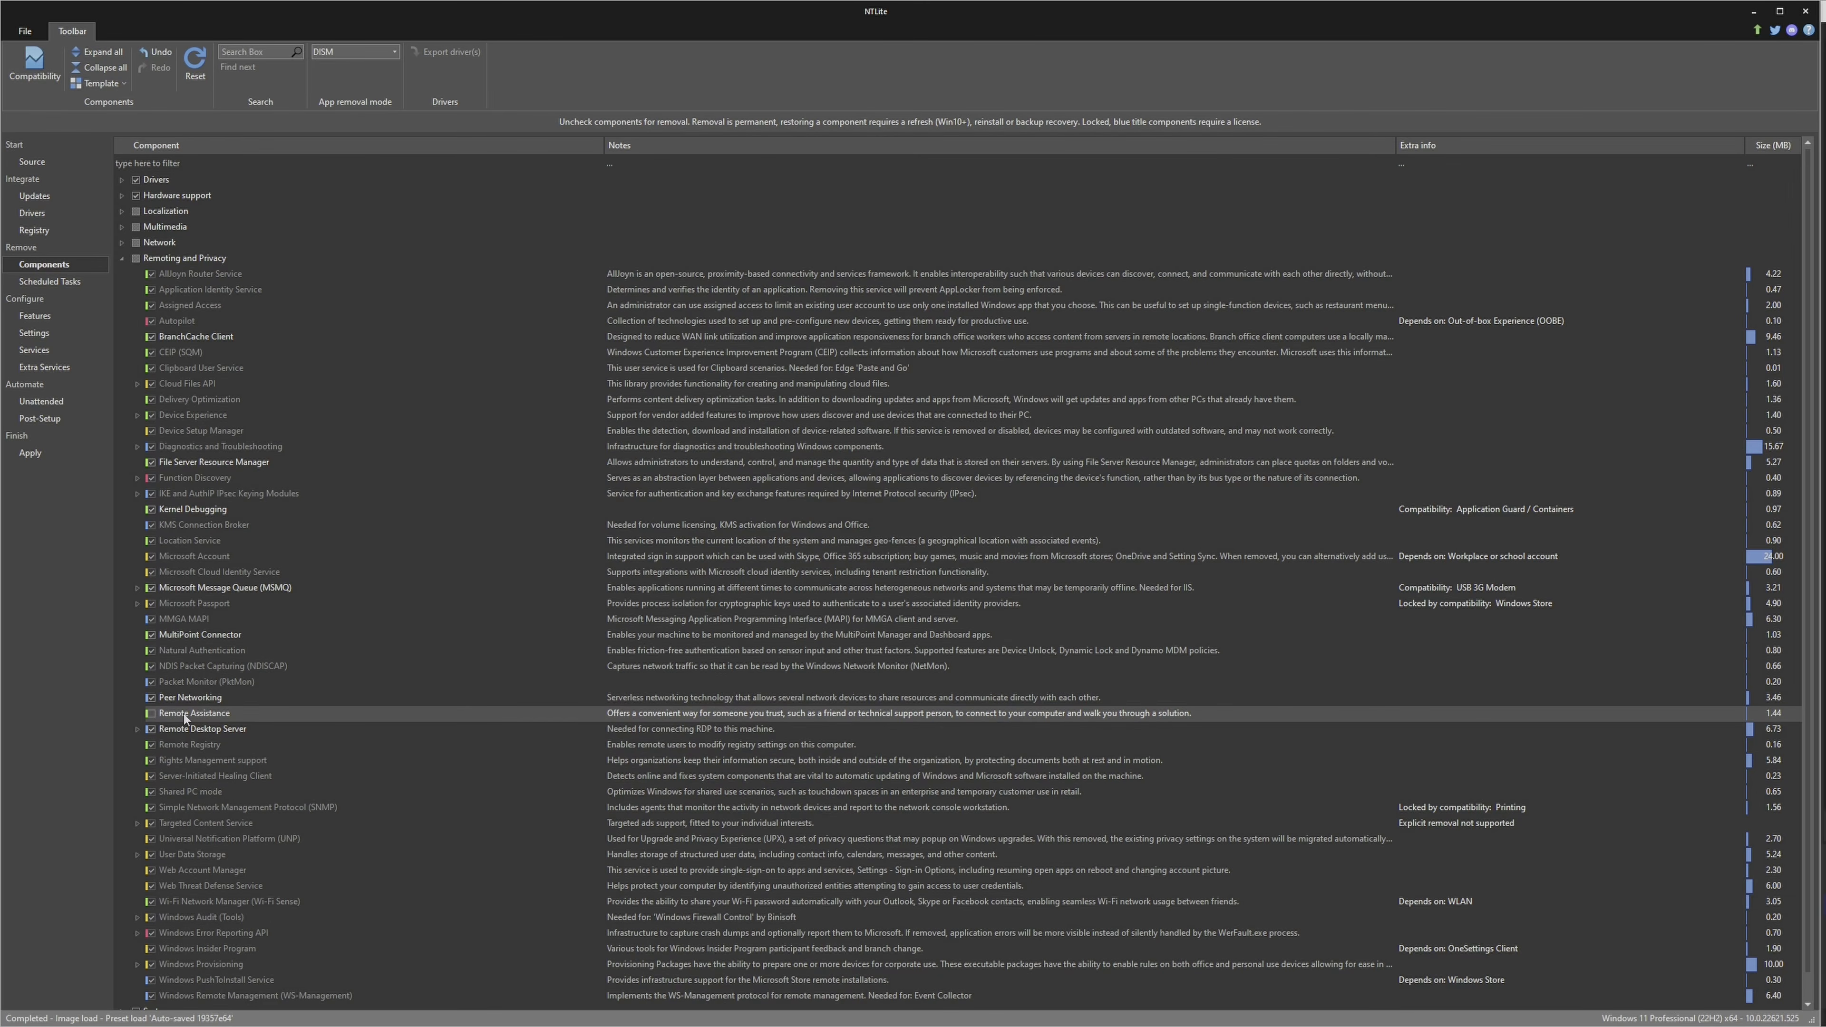
left_click(136, 729)
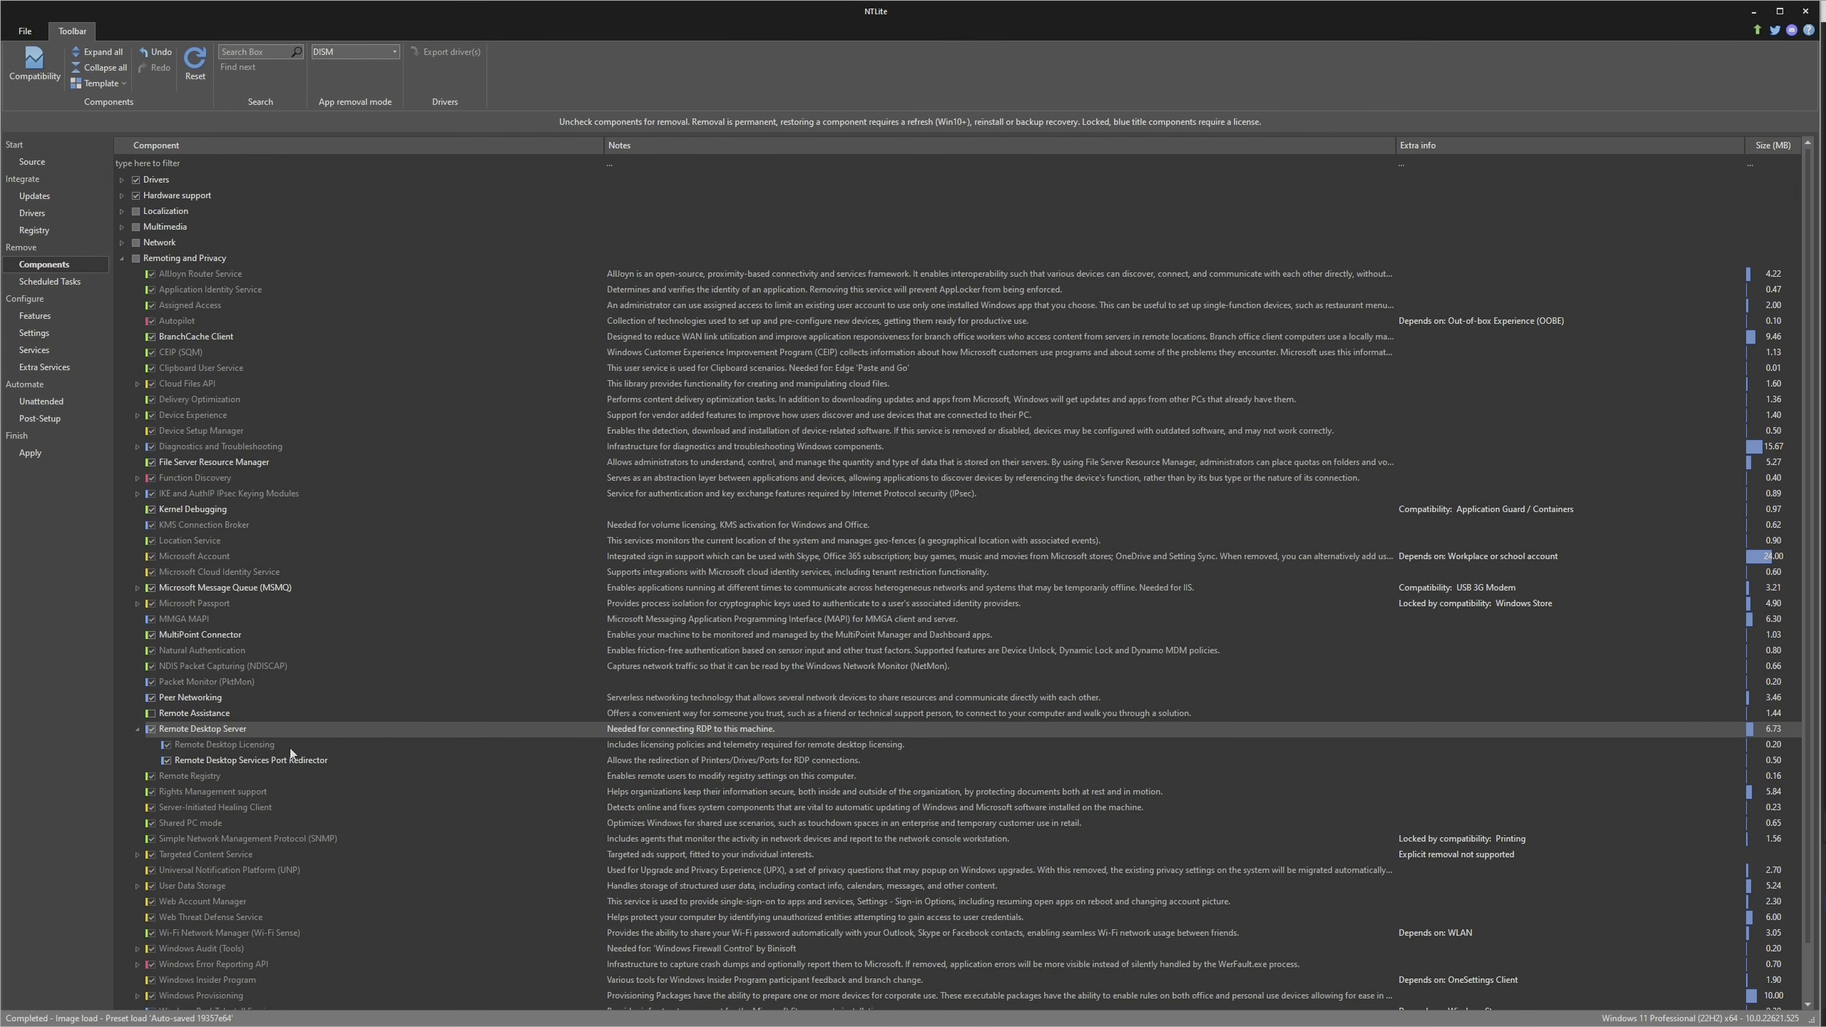
scroll(290, 748, "down", 2)
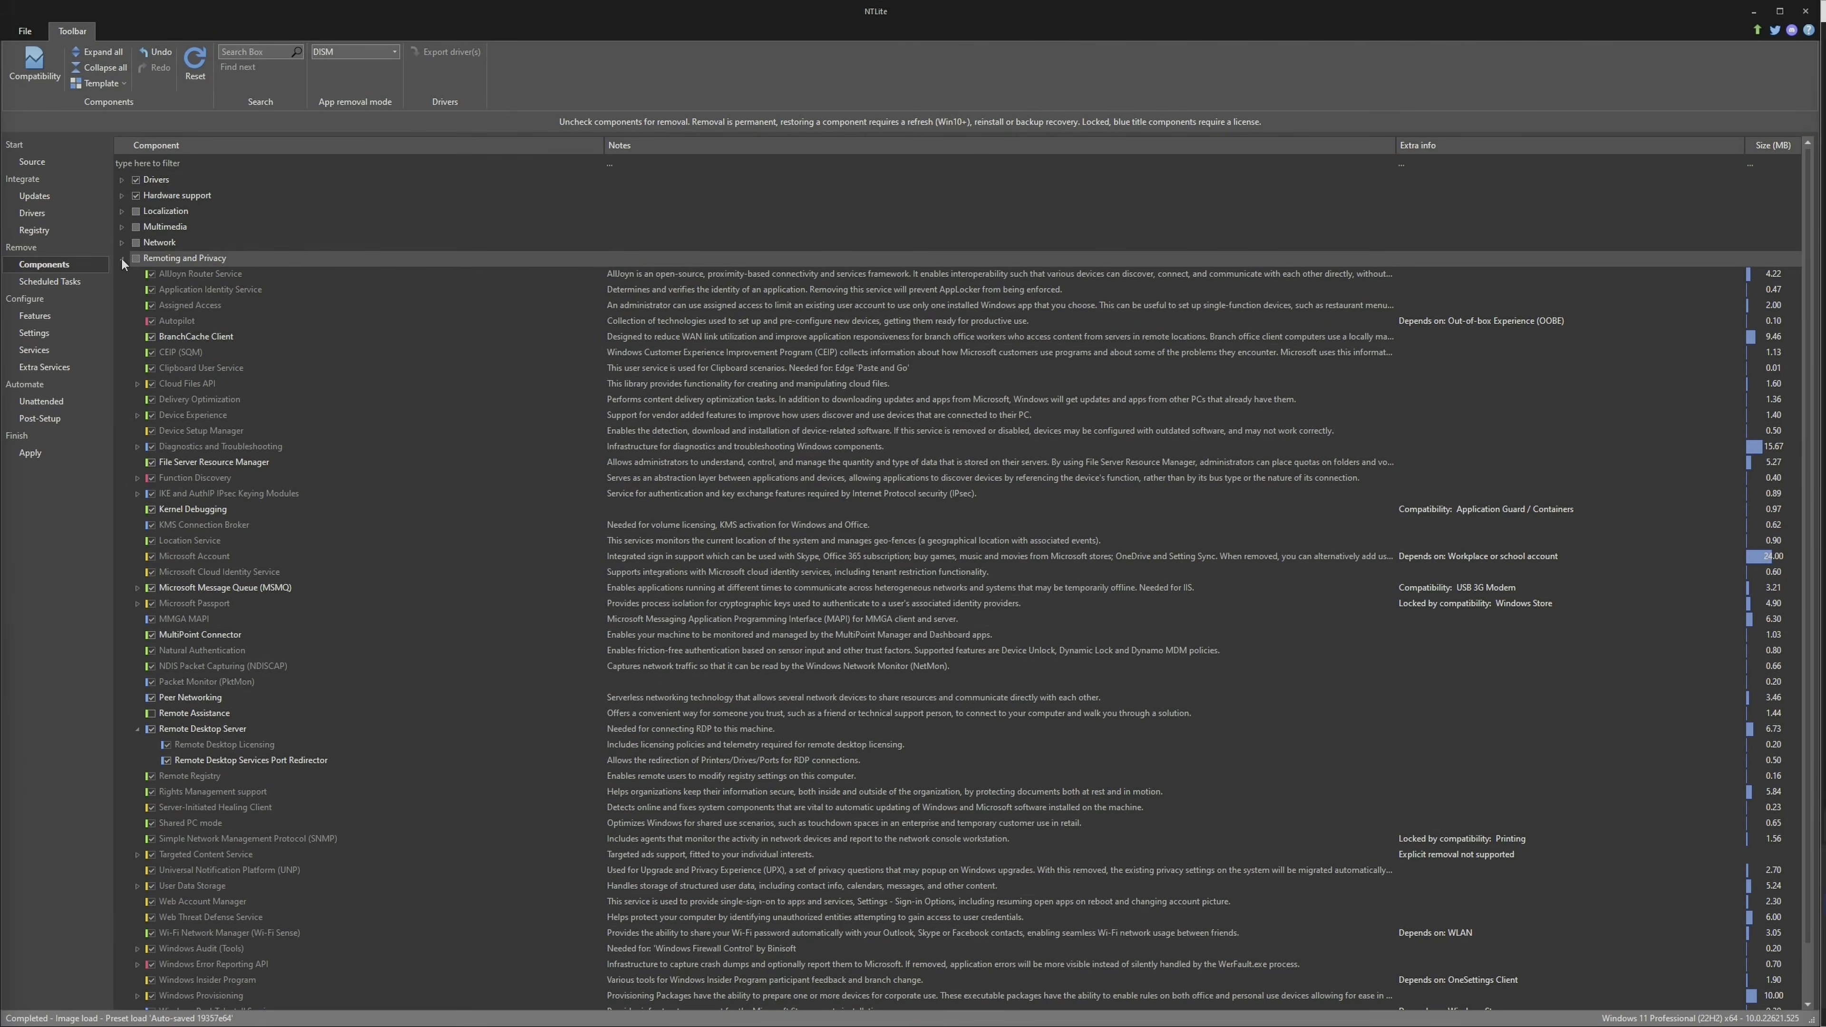
left_click(122, 259)
Mark Hyper-V Integration Services in the System components for removal together with all the drivers that need it
left_click(122, 274)
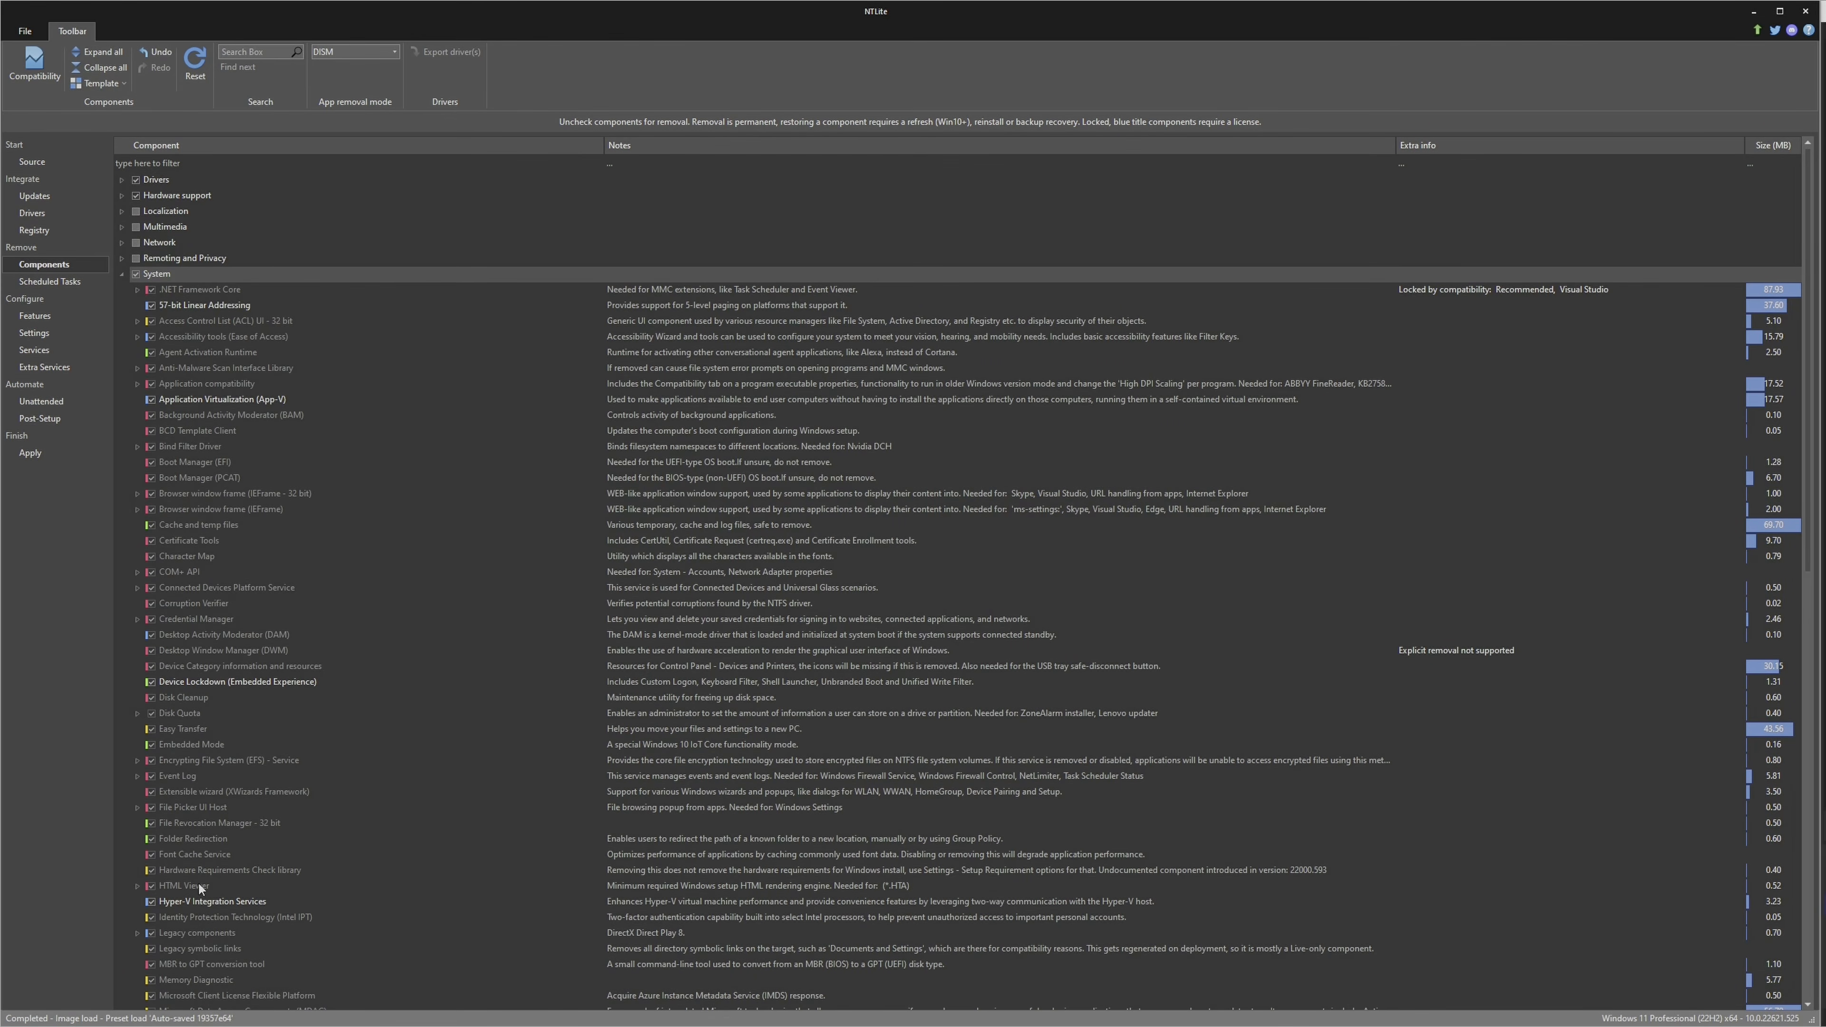
left_click(207, 903)
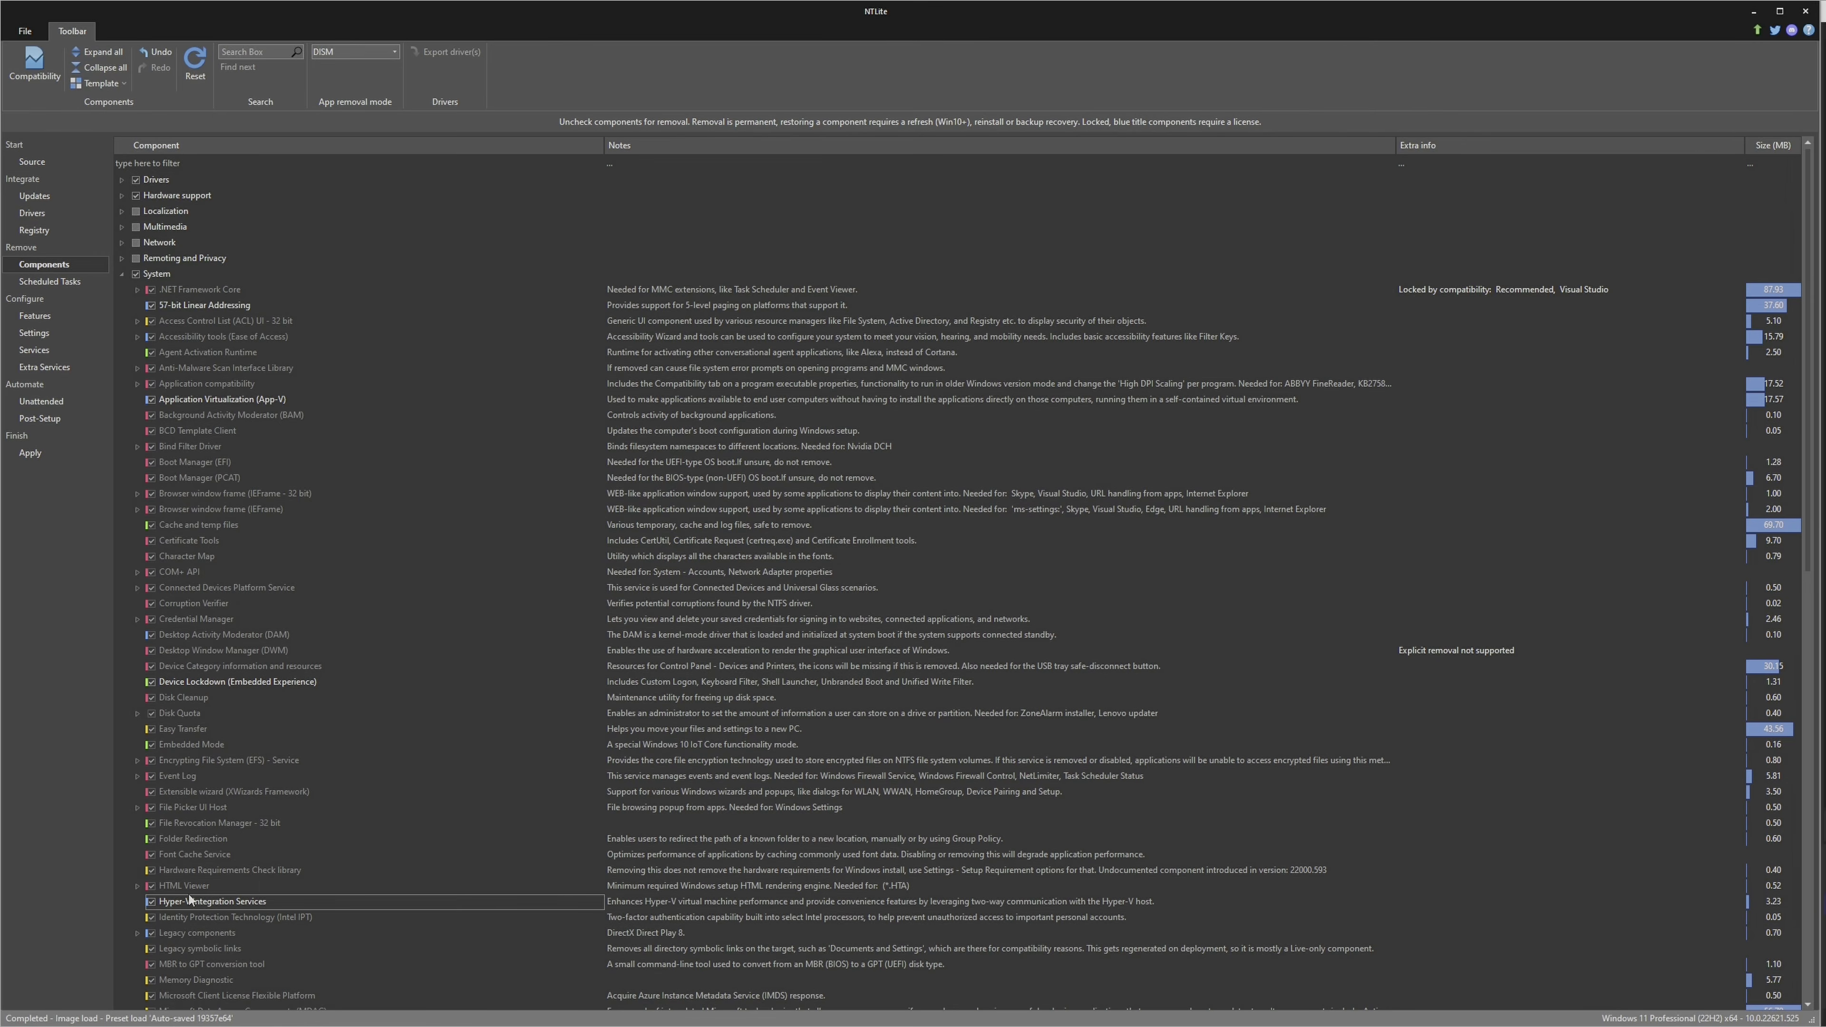
left_click(150, 902)
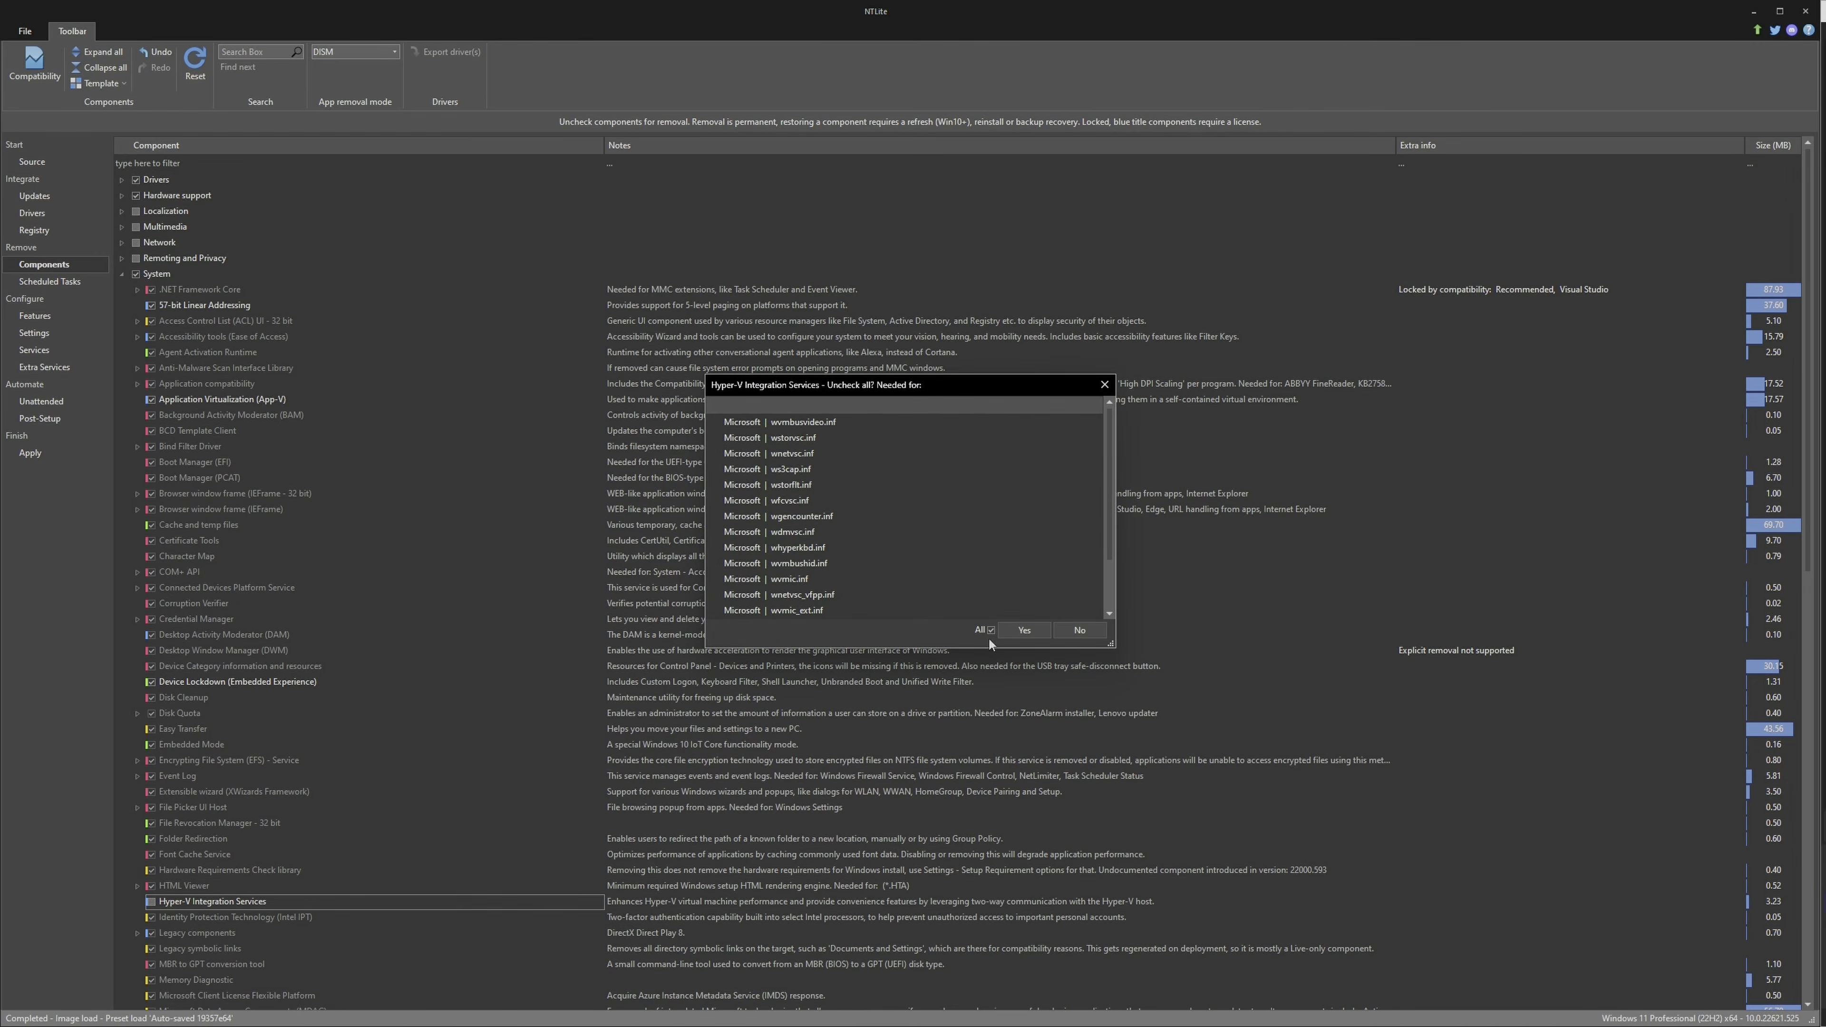
left_click(1024, 630)
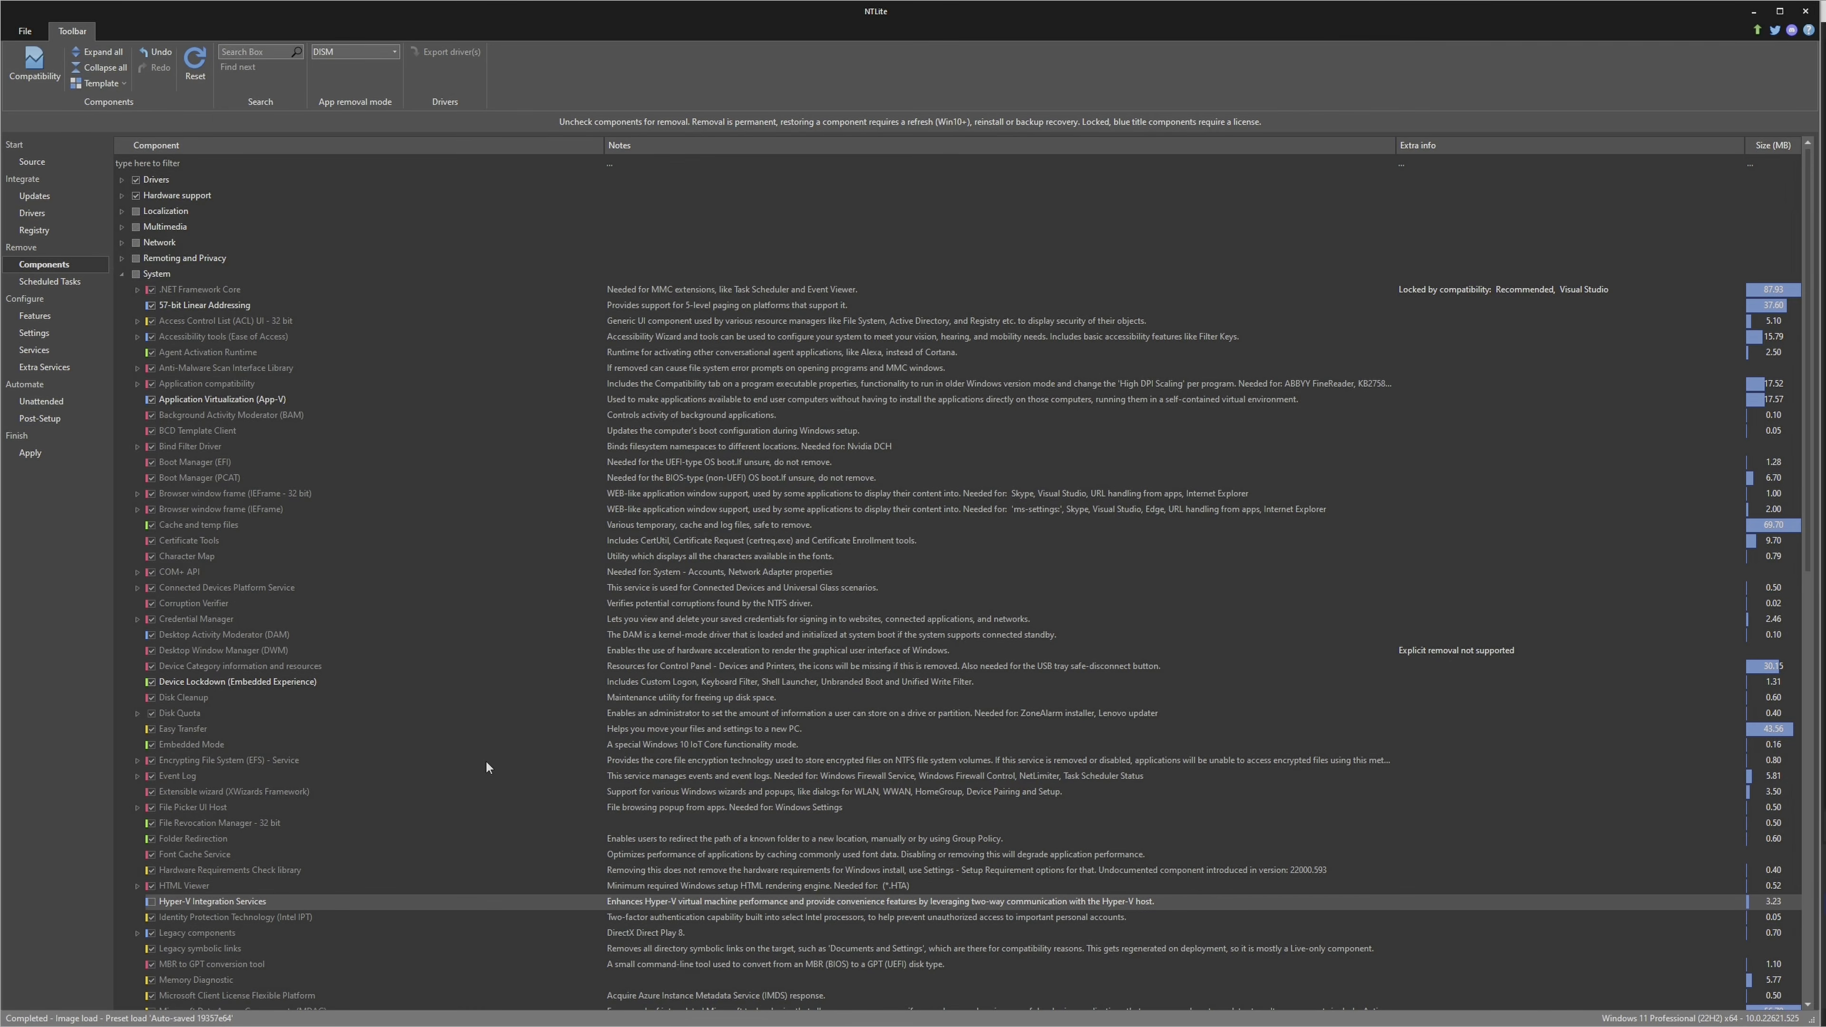
Under Apps in the Windows Apps group, mark Clipchamp, Cortana, Feedback Hub, Films & TV, Get Help, and Mail and Calendar for removal
scroll(486, 767, "down", 8)
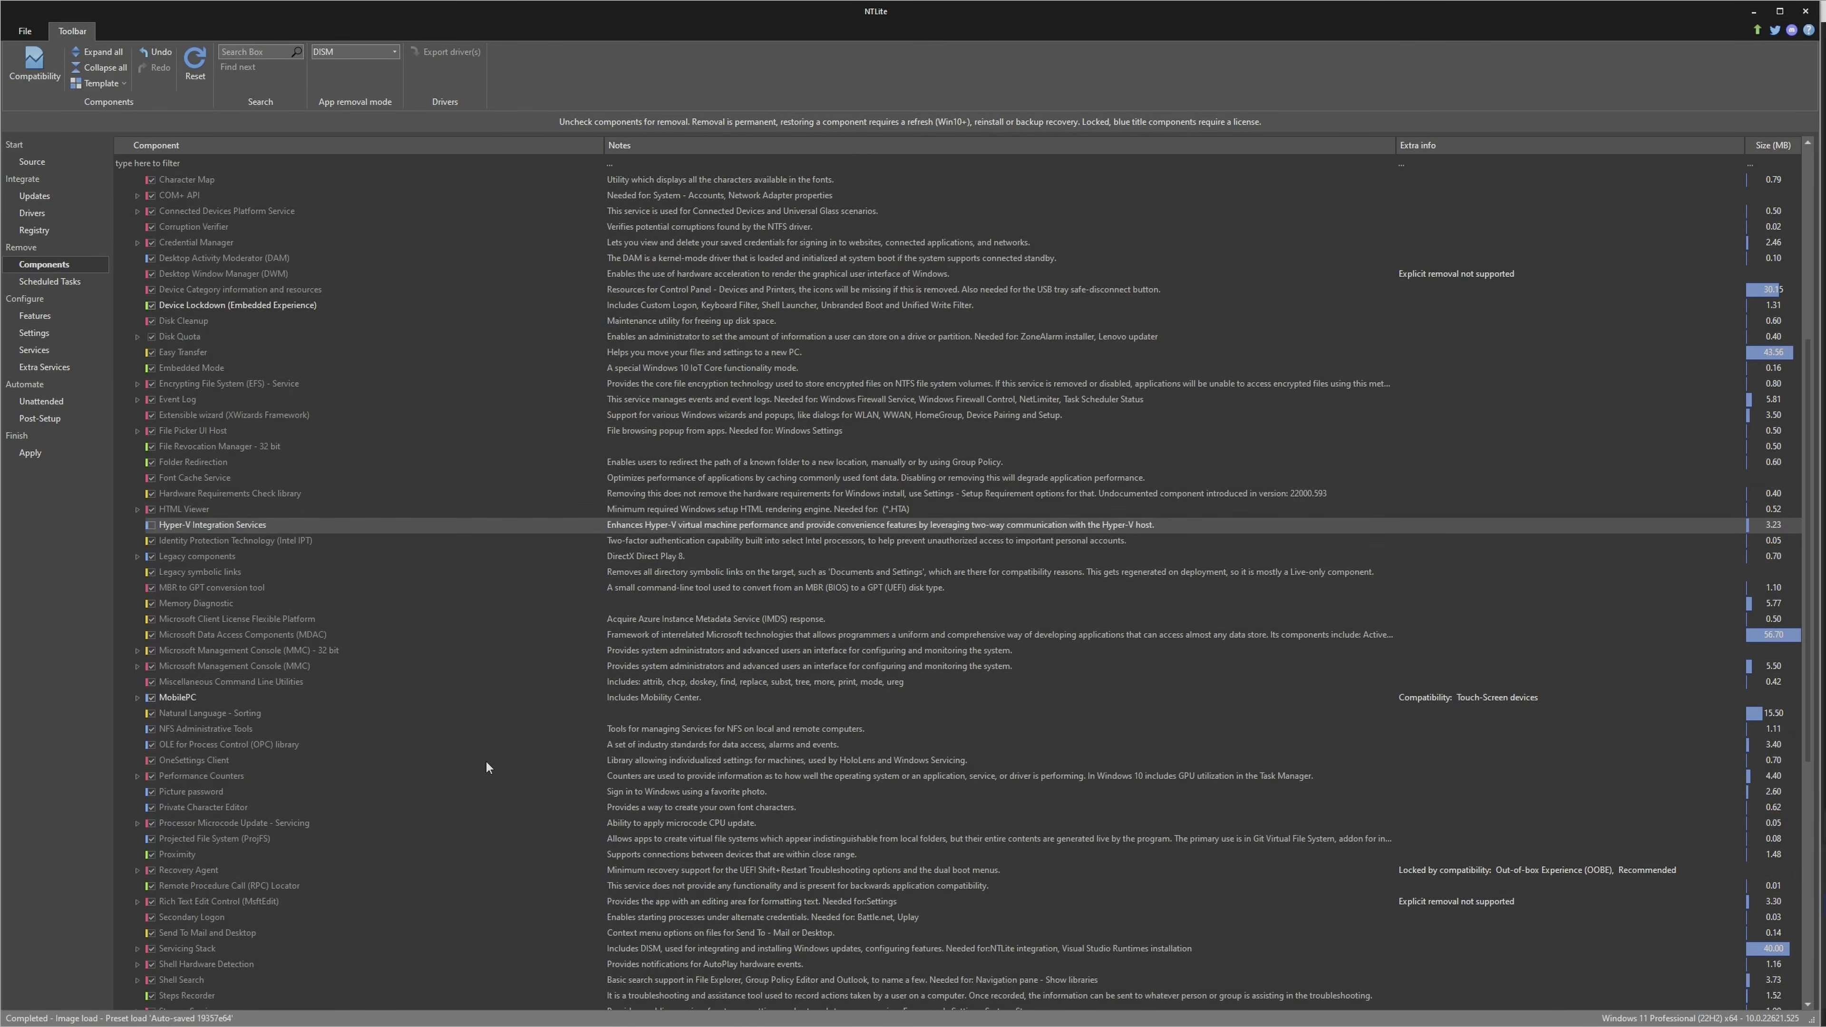
scroll(486, 766, "down", 10)
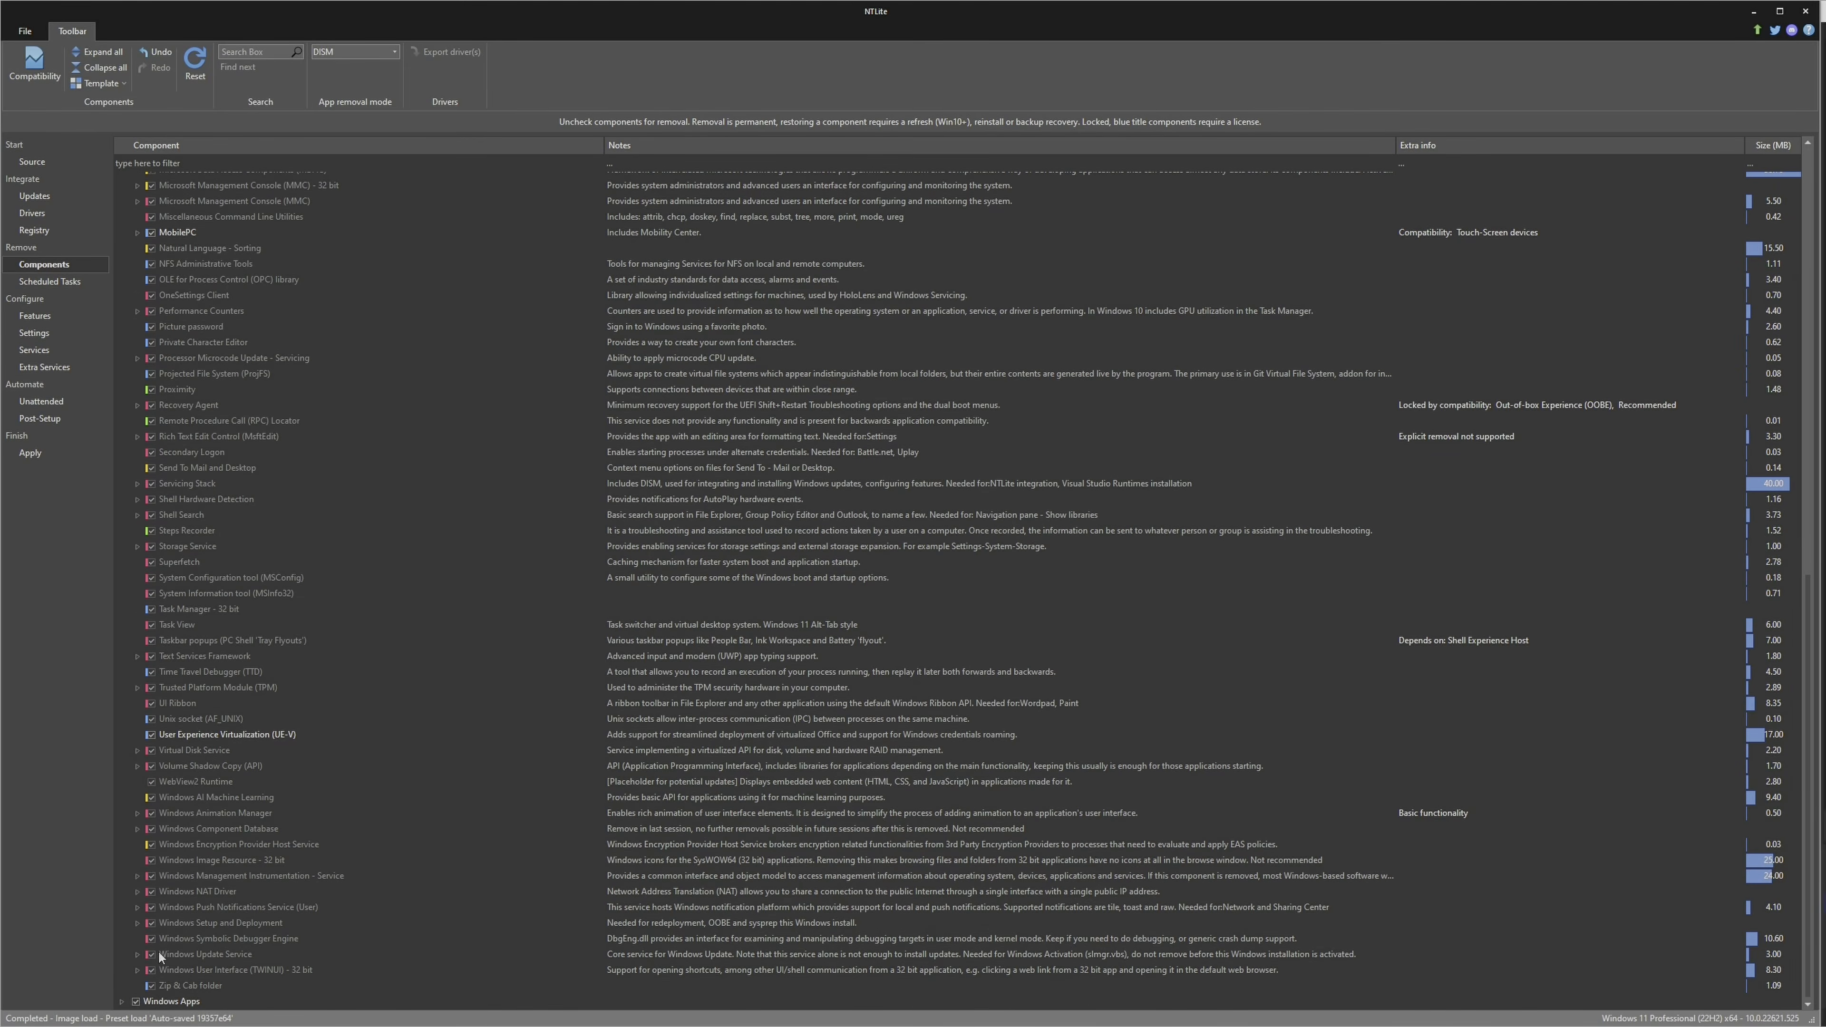
left_click(121, 1001)
scroll(247, 888, "down", 5)
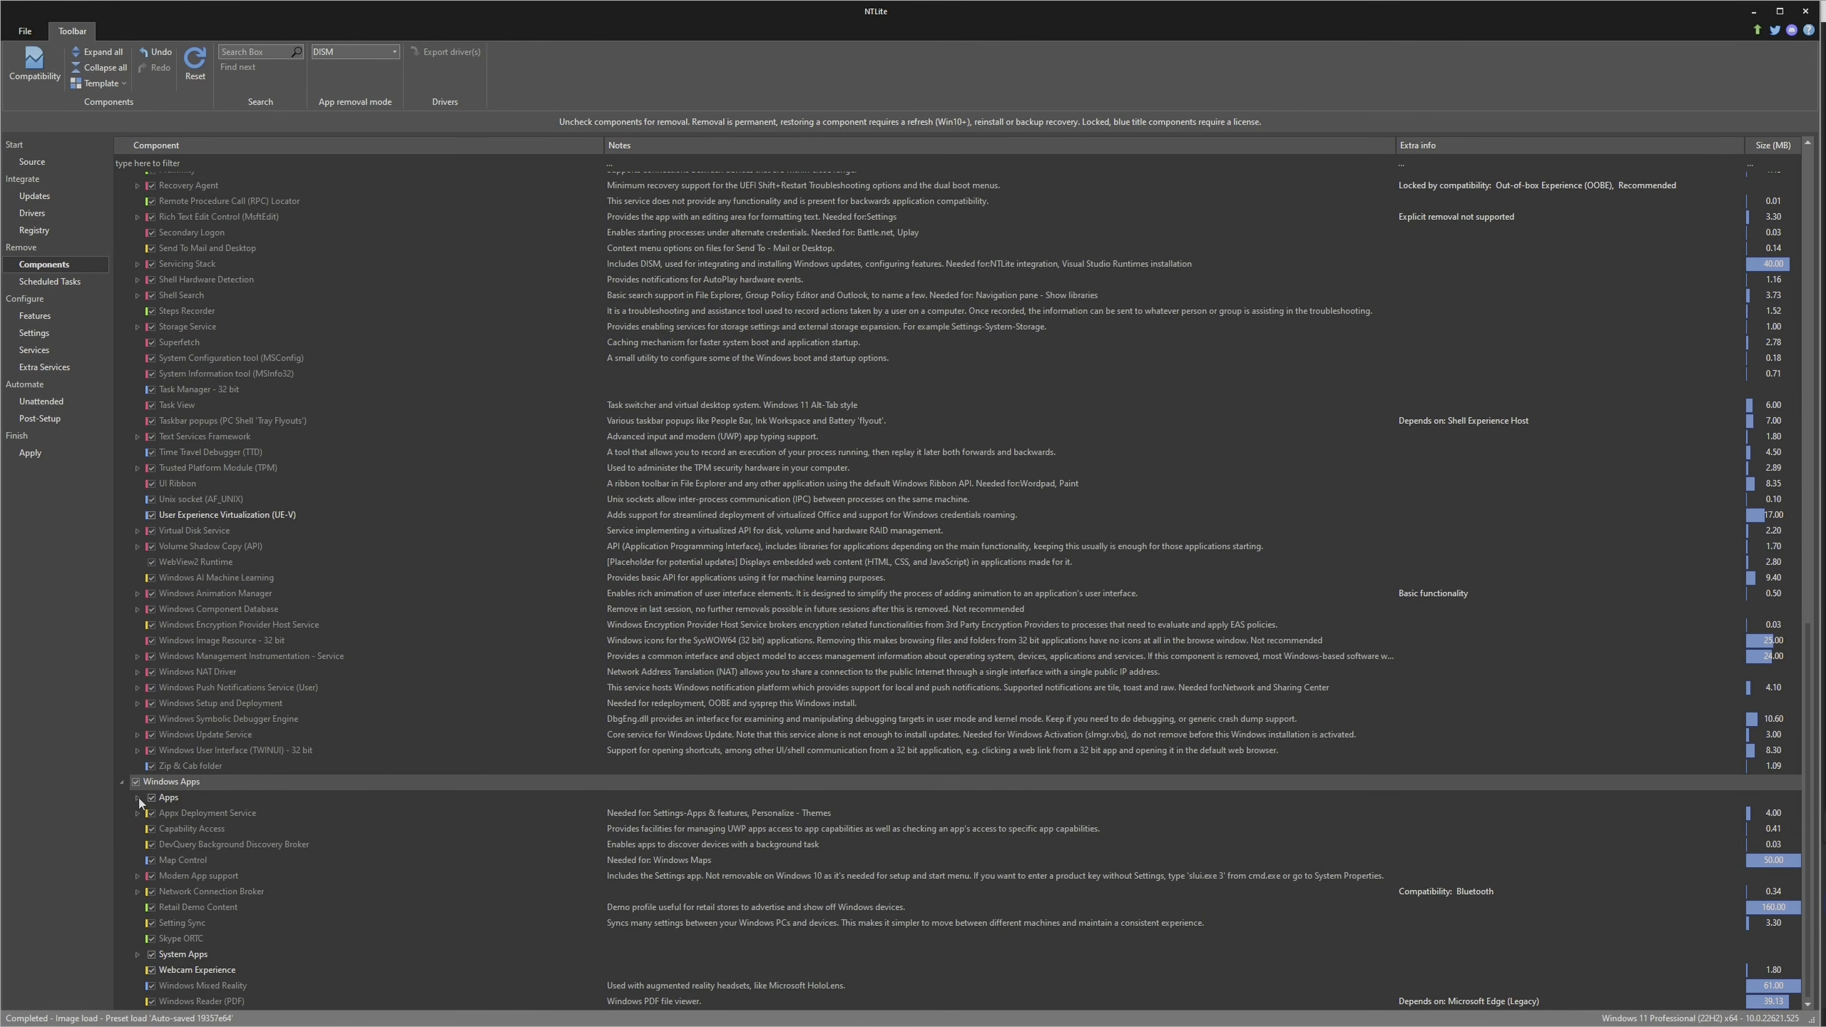
left_click(137, 797)
scroll(256, 860, "down", 3)
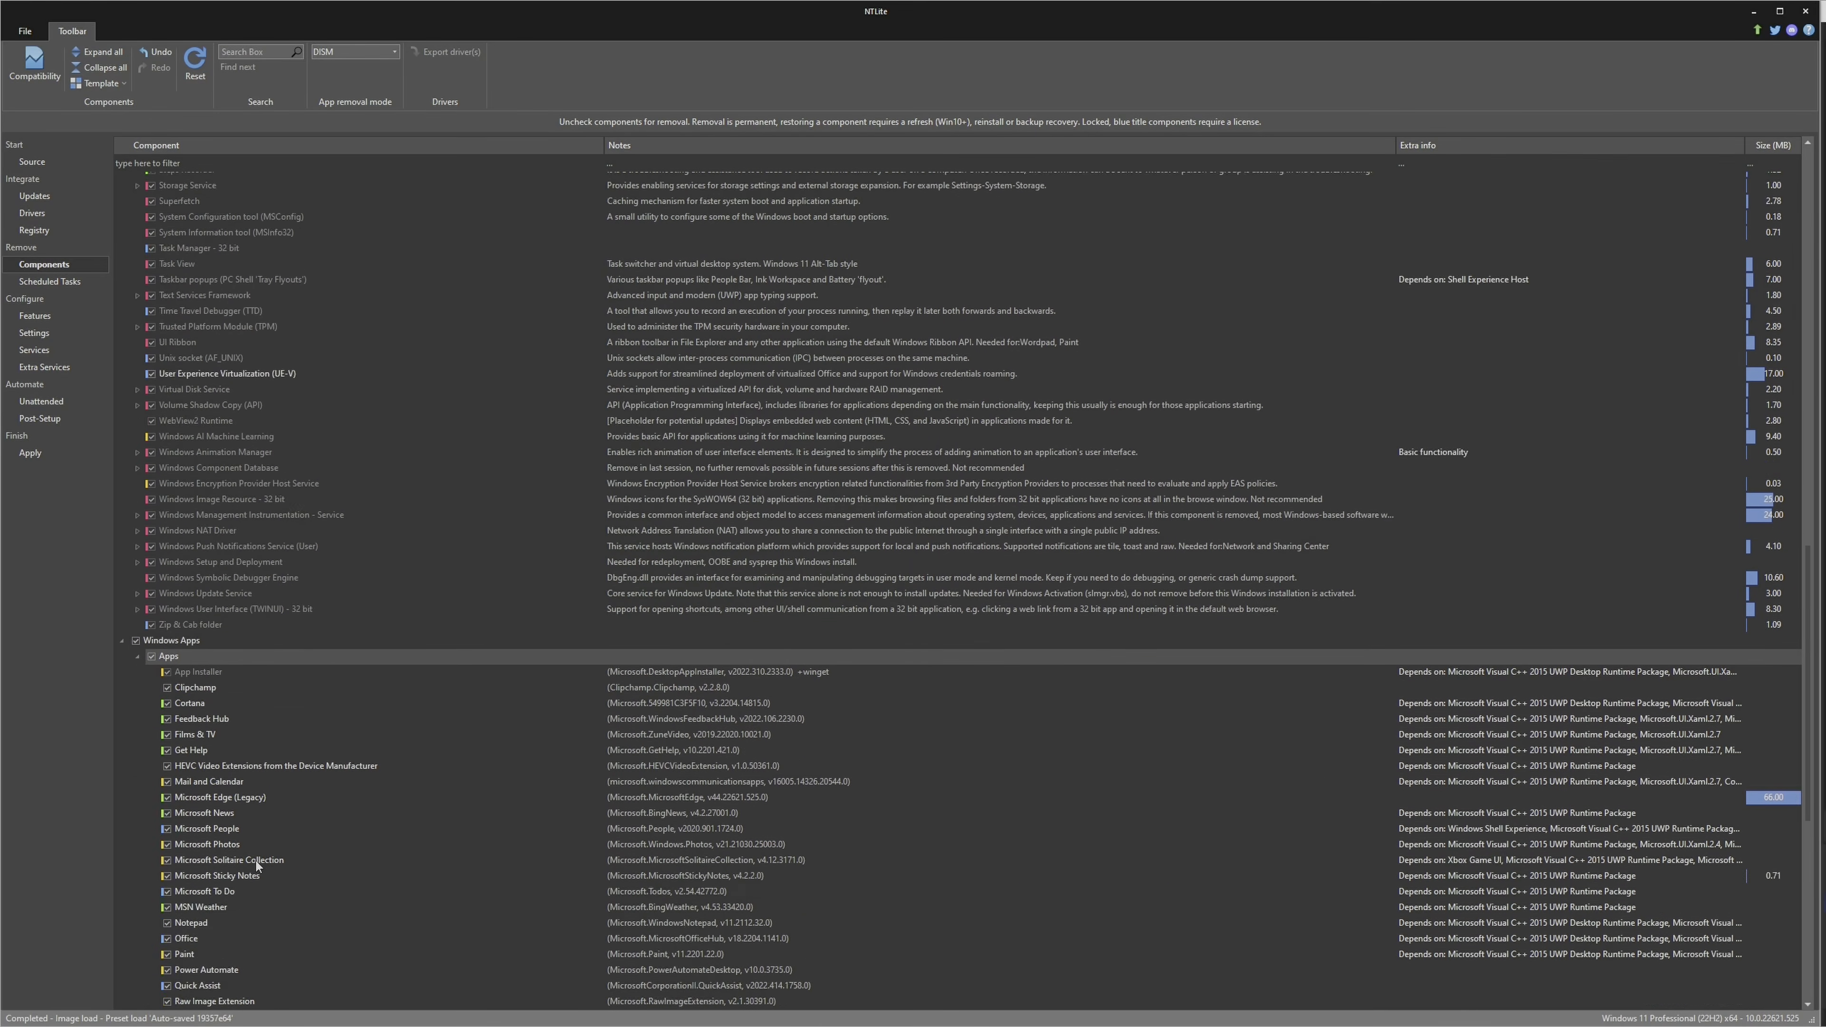
scroll(255, 860, "down", 7)
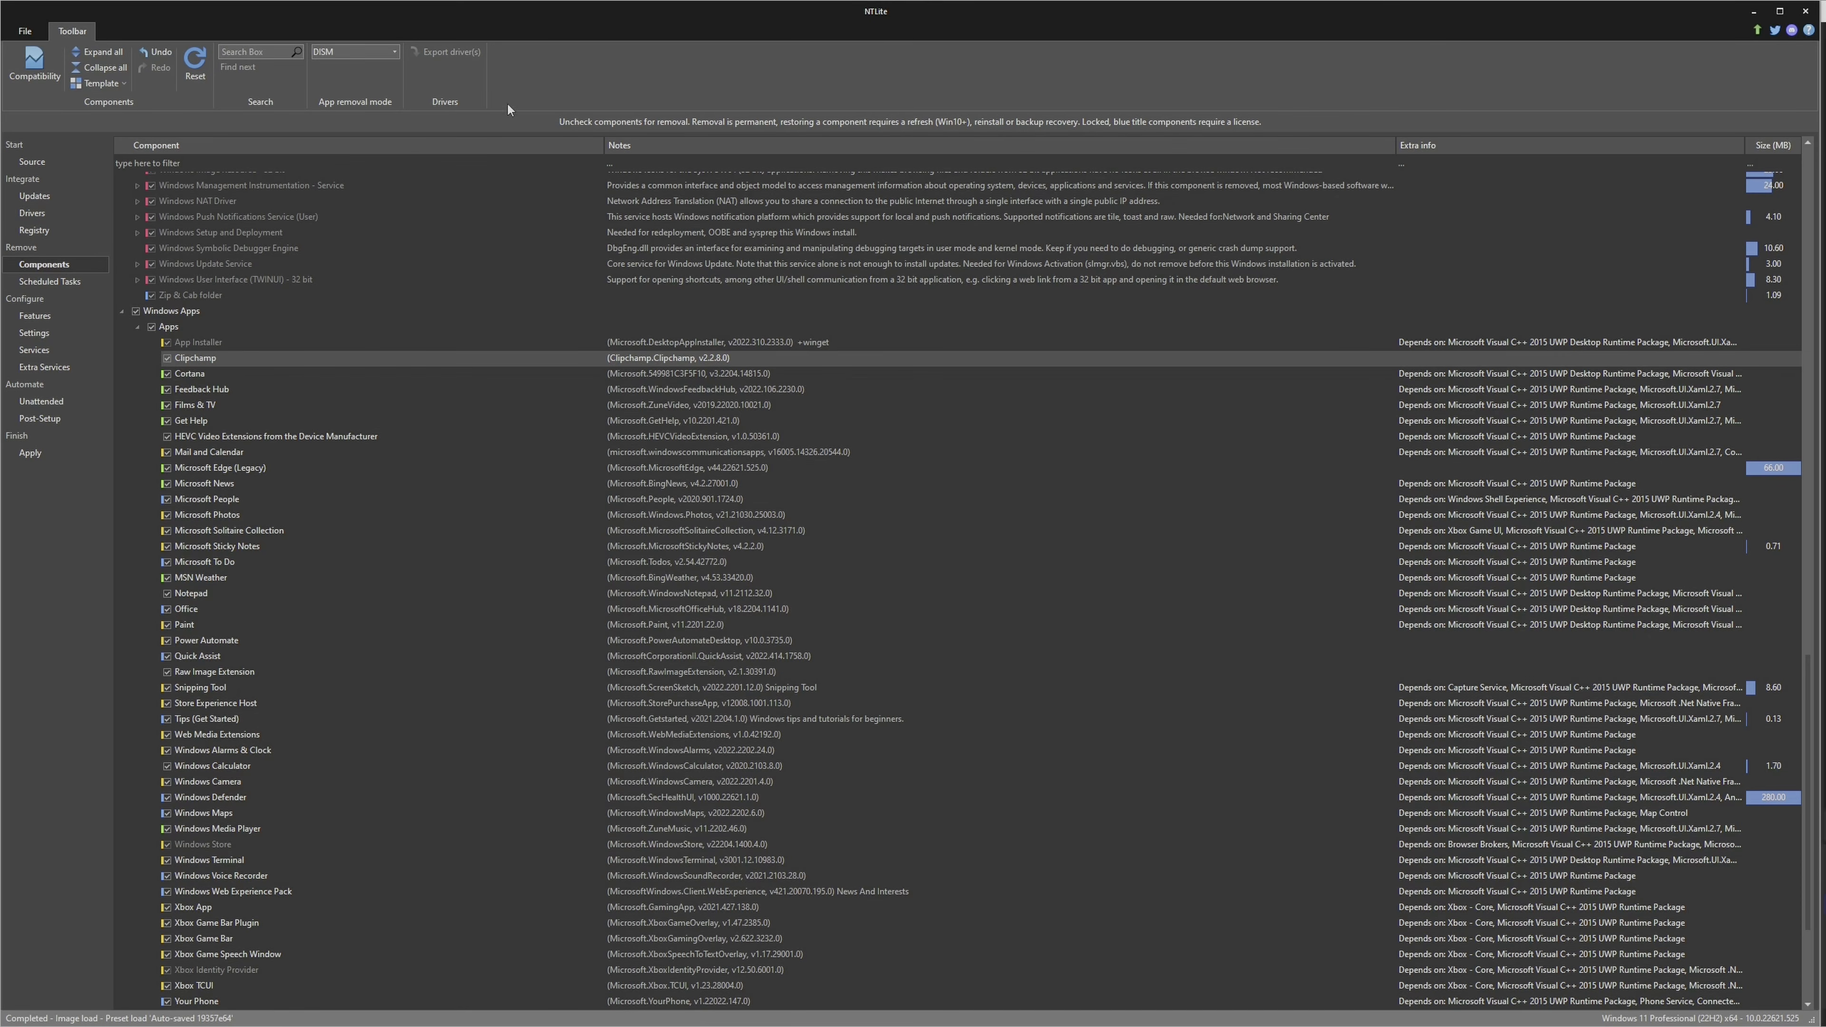
left_click(167, 359)
left_click(166, 390)
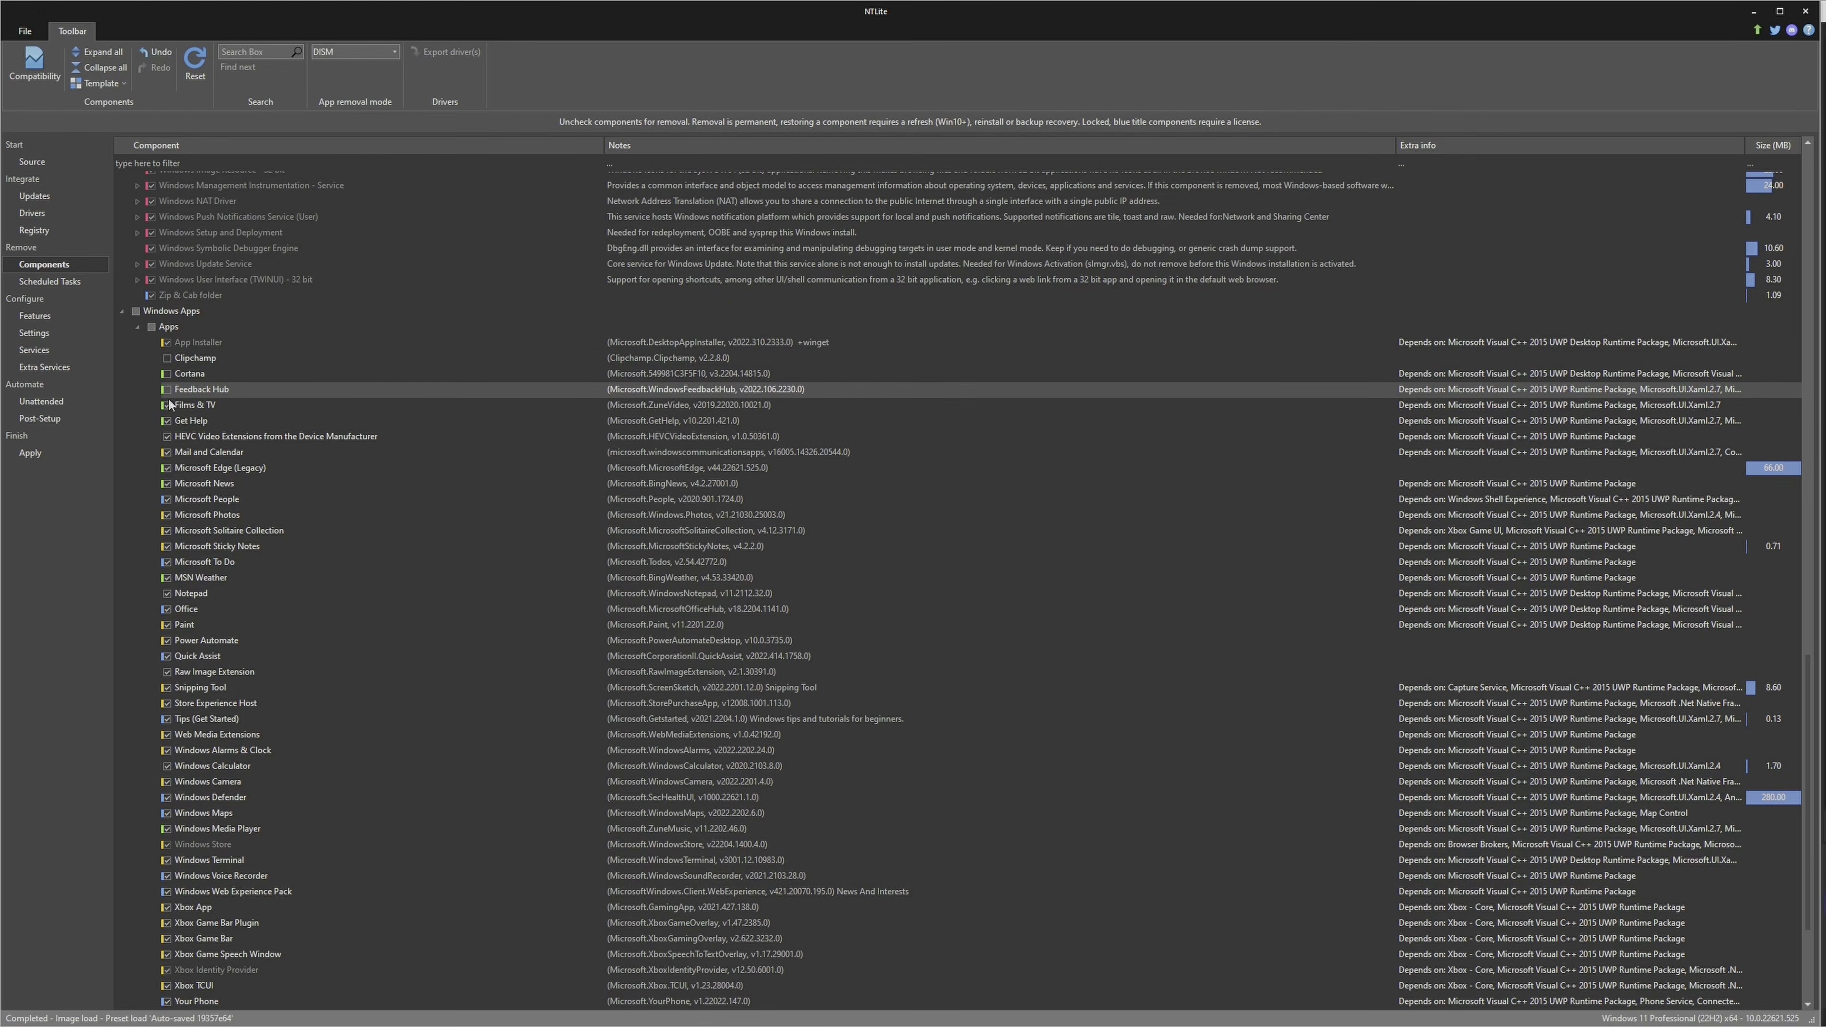
left_click(169, 407)
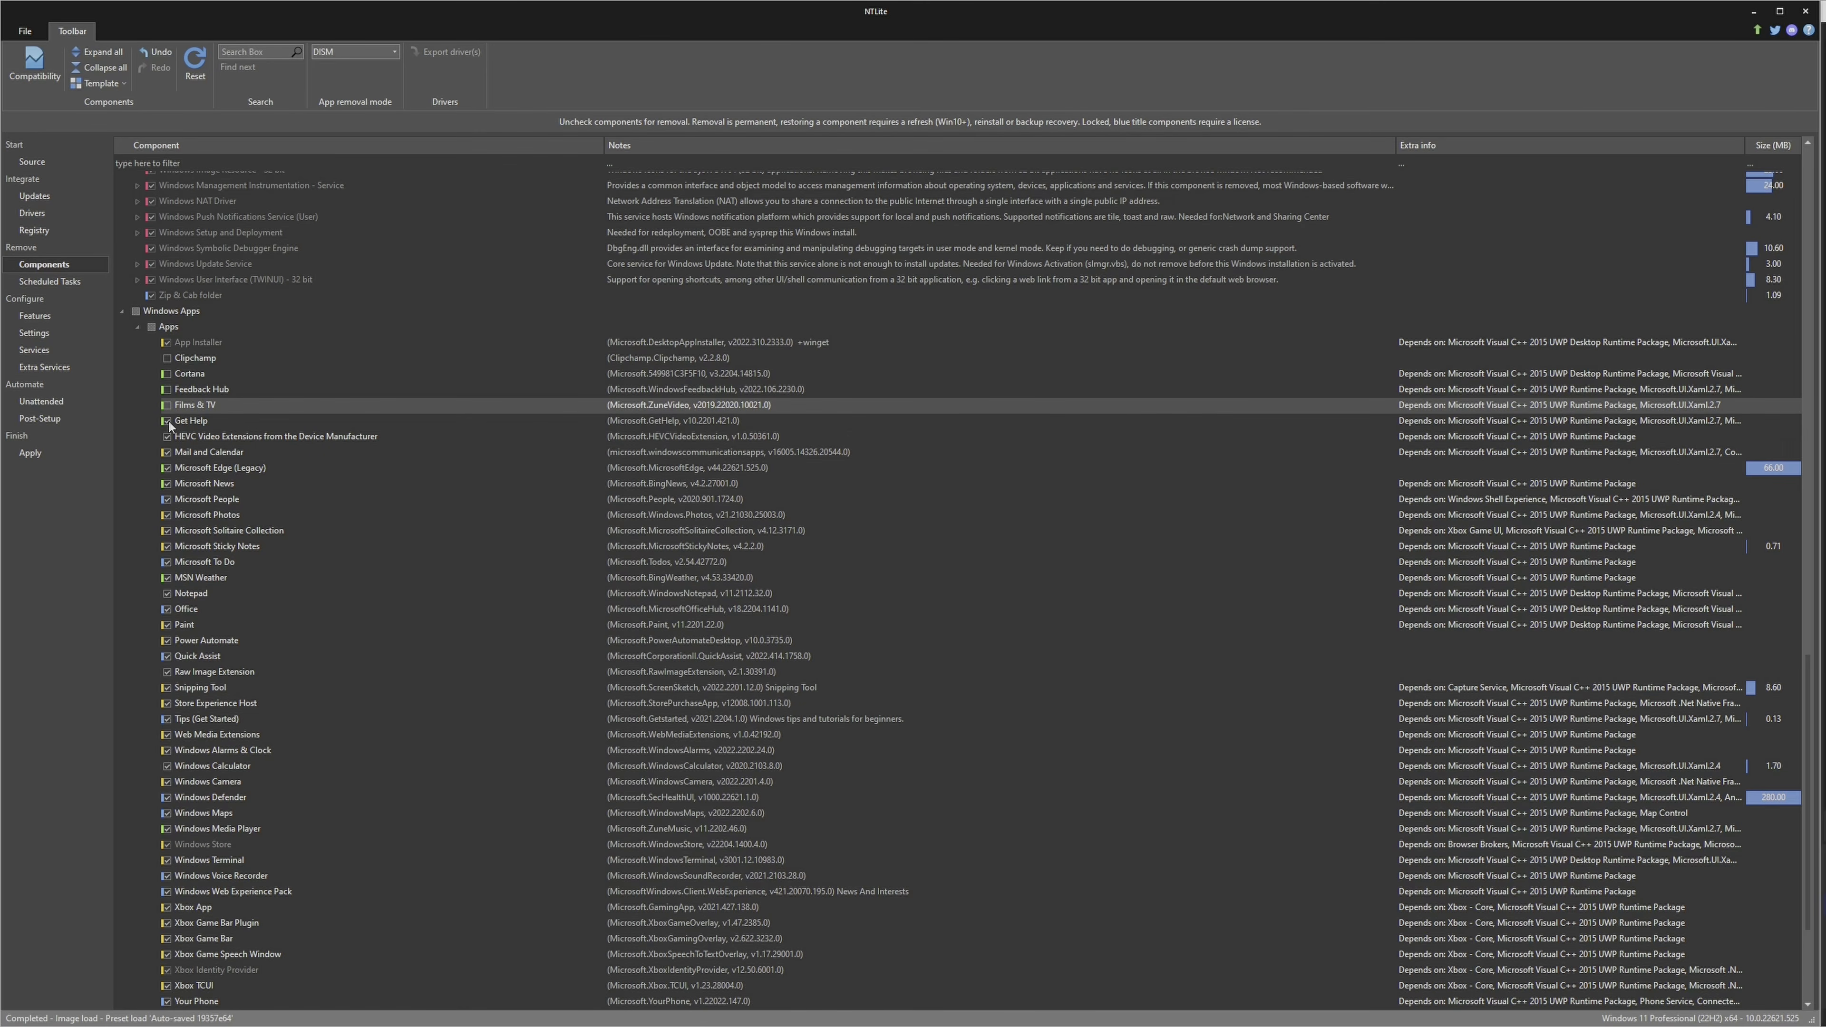
left_click(168, 422)
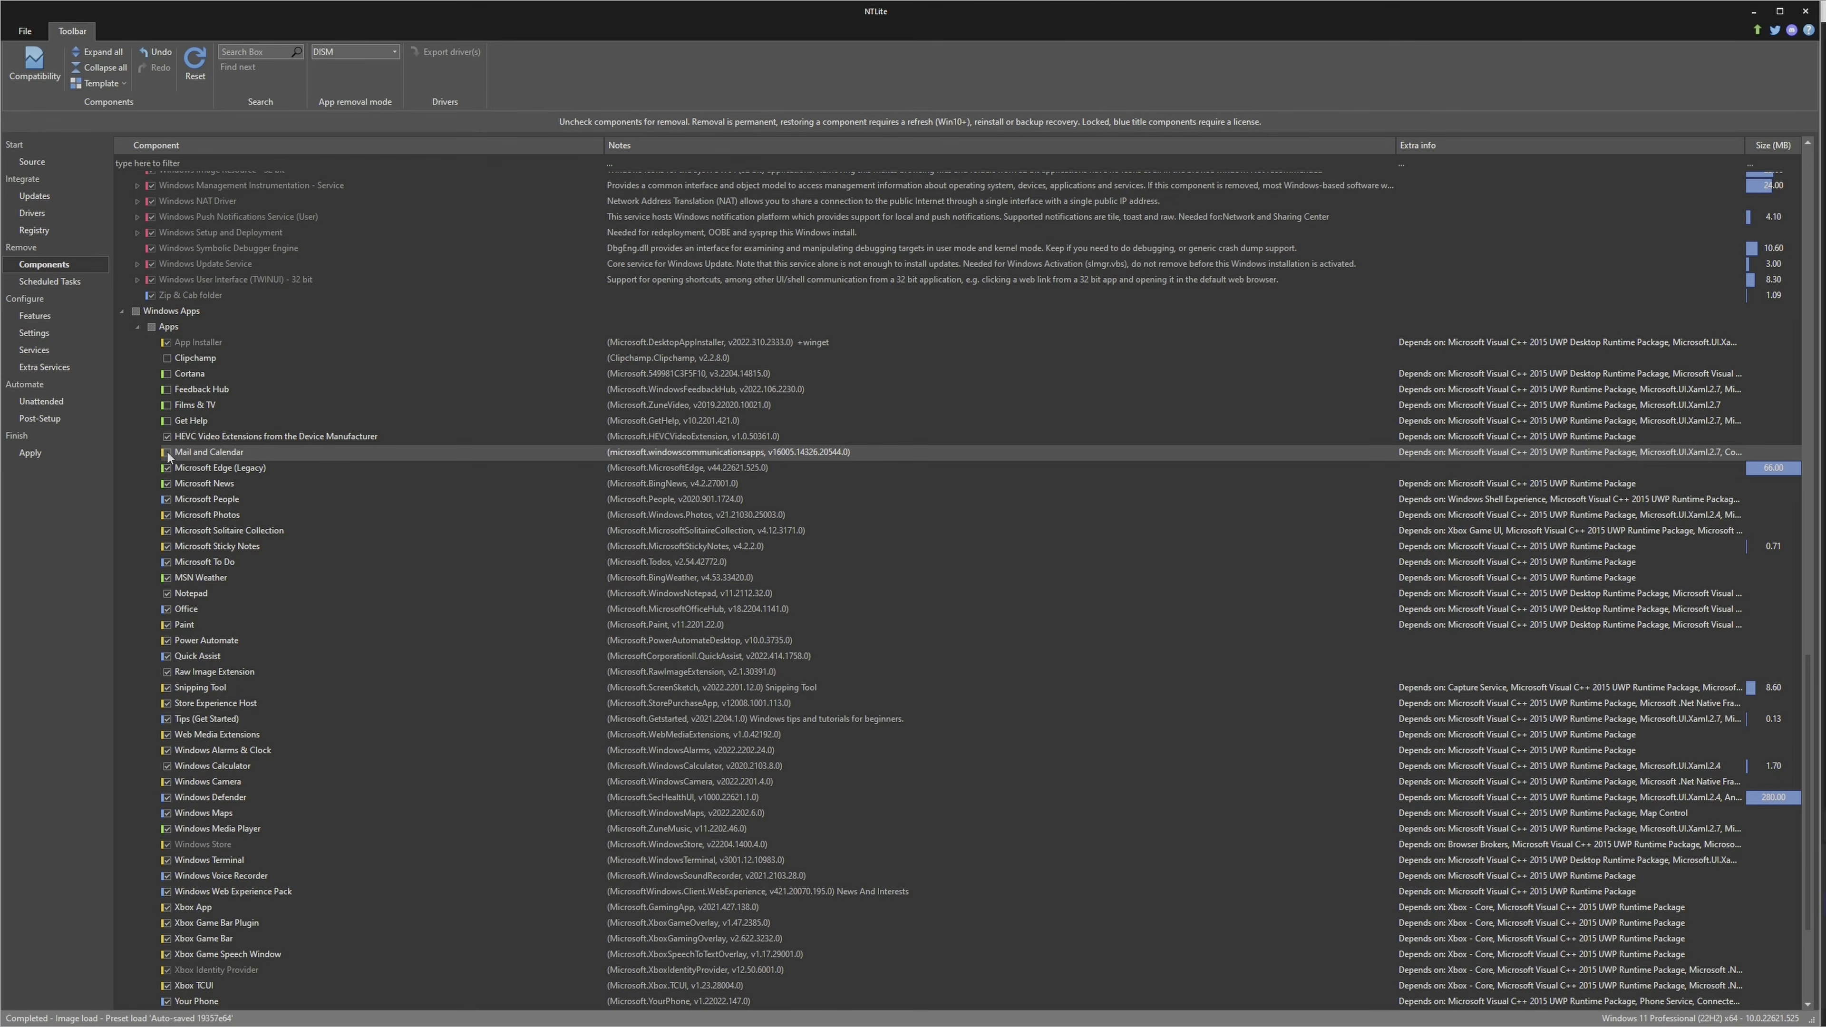
Mark Microsoft News, Microsoft People, Microsoft Solitaire Collection, Microsoft Sticky Notes, Microsoft To Do and MSN Weather for removal
left_click(167, 484)
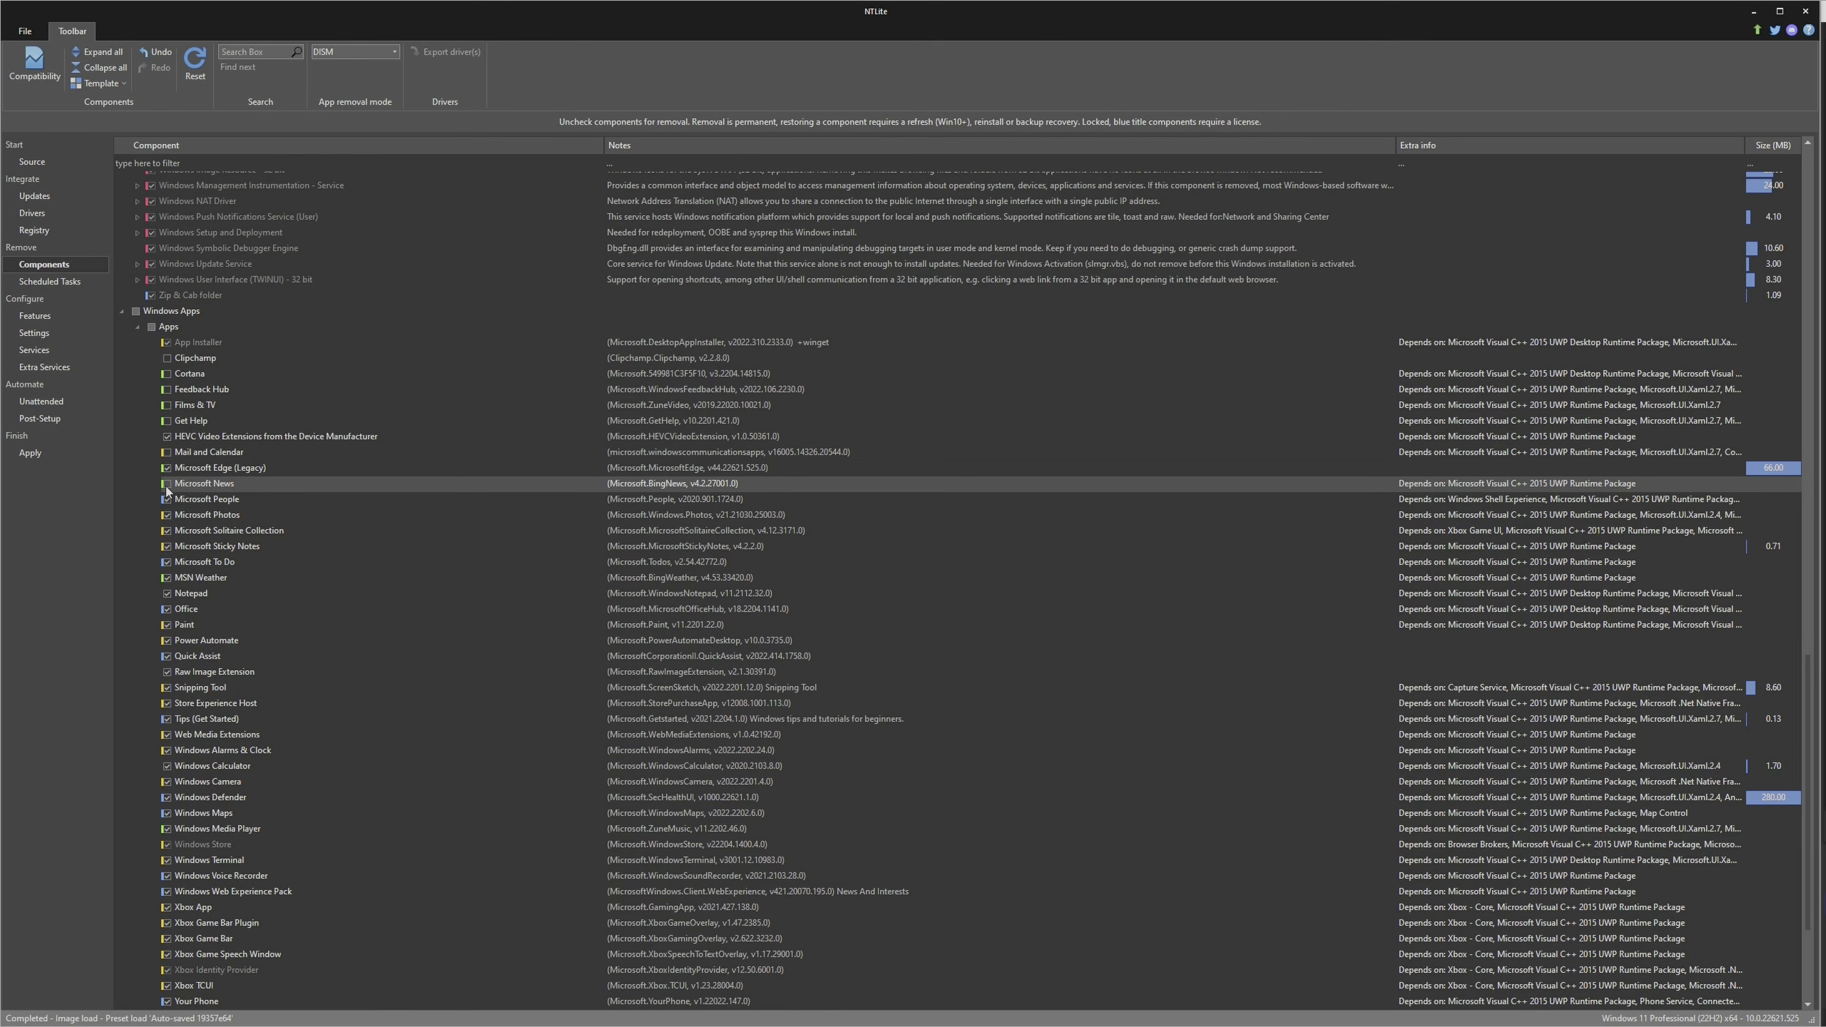
left_click(166, 500)
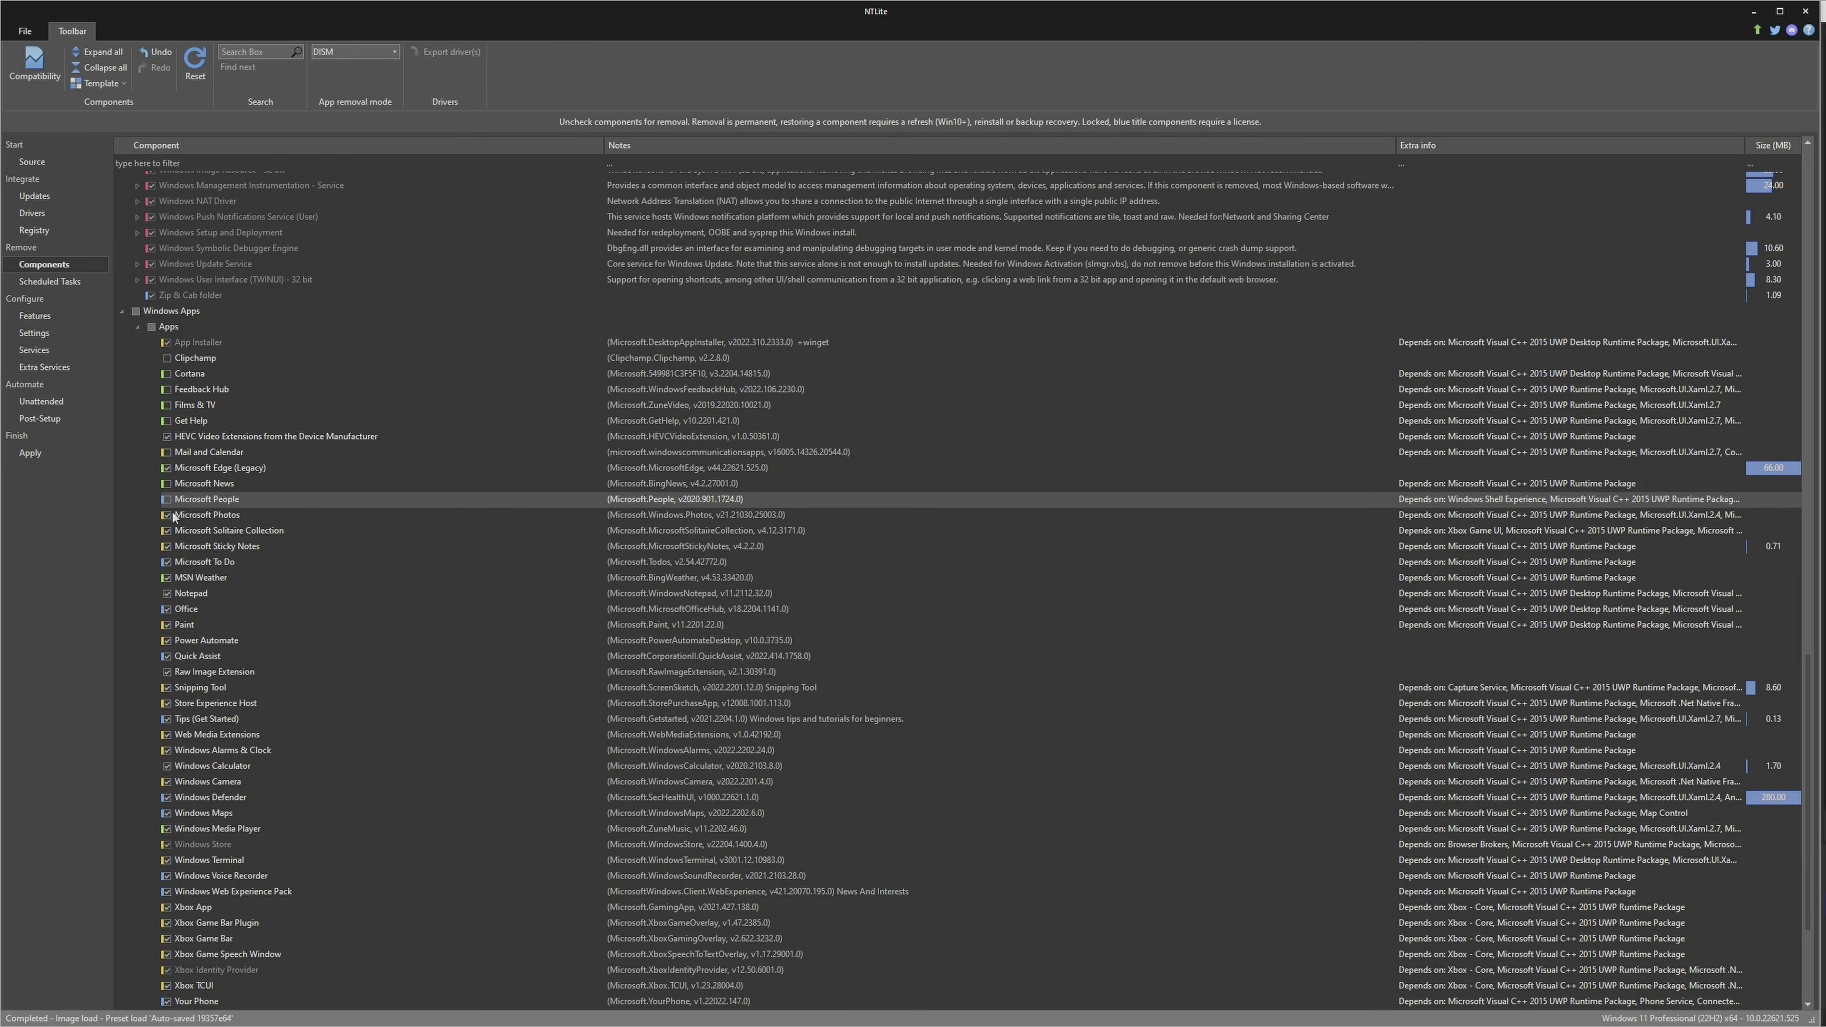
left_click(166, 531)
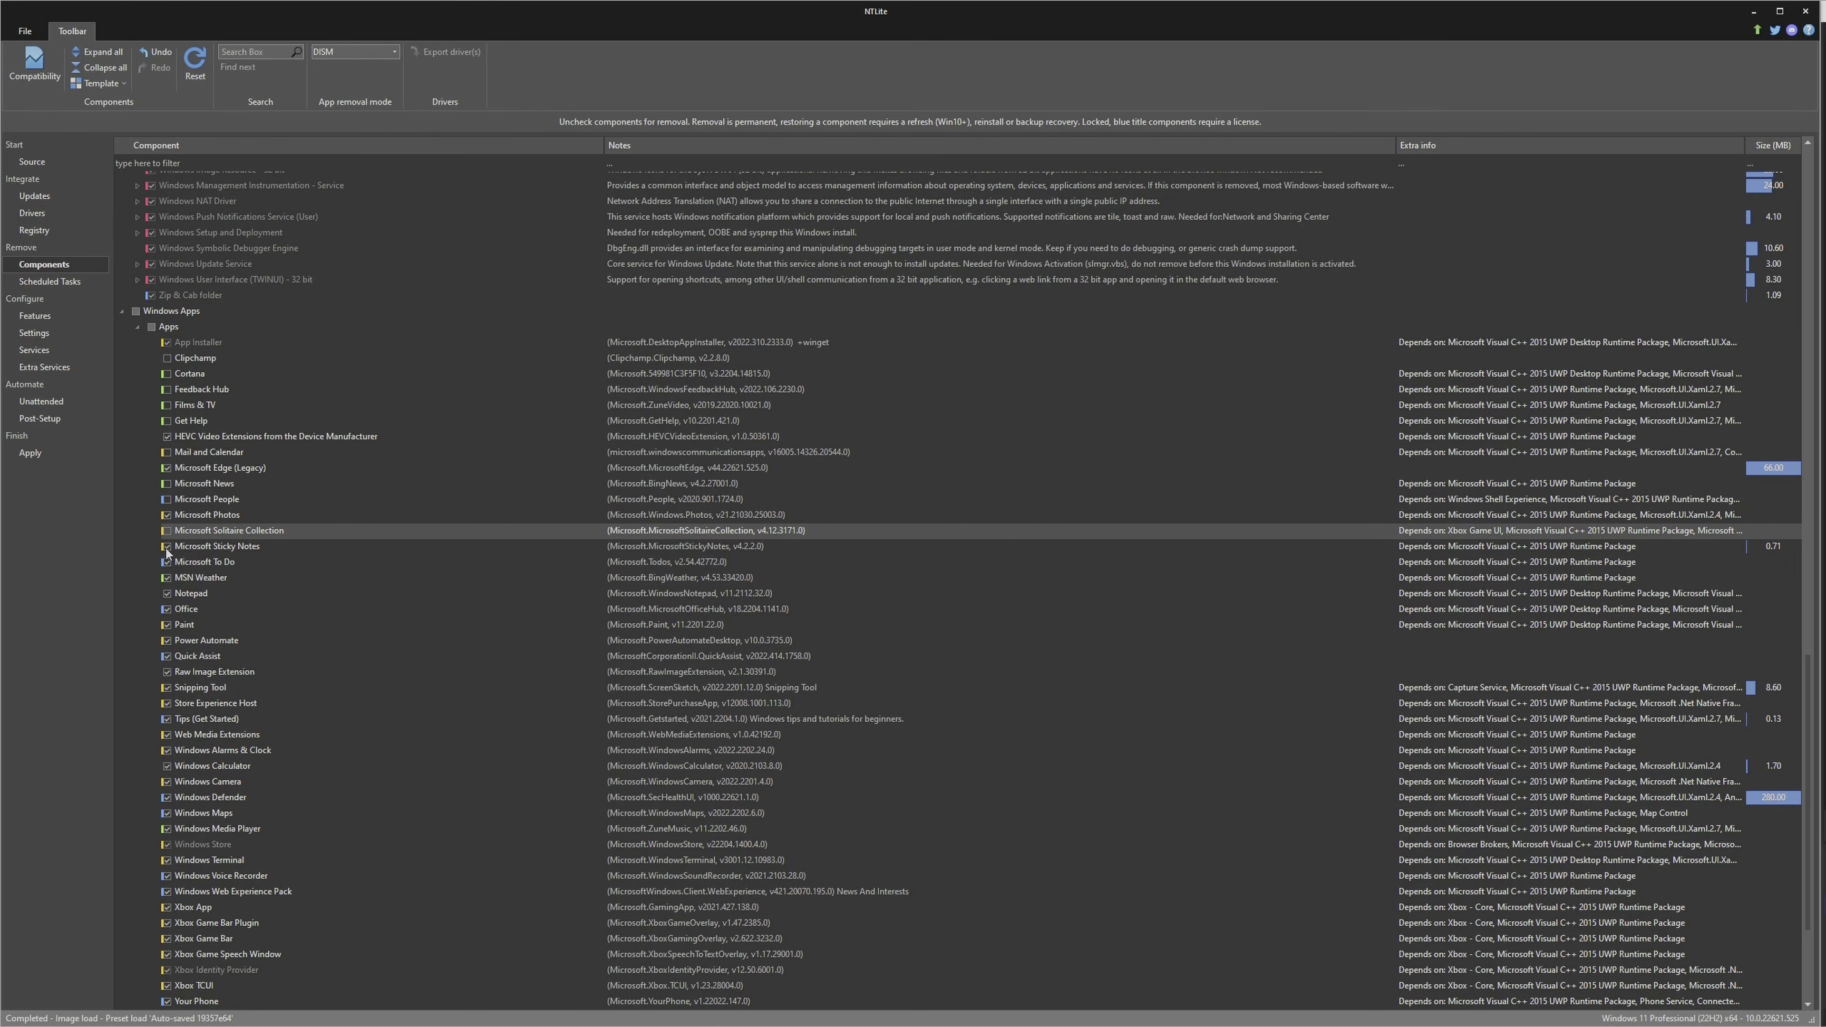
left_click(166, 547)
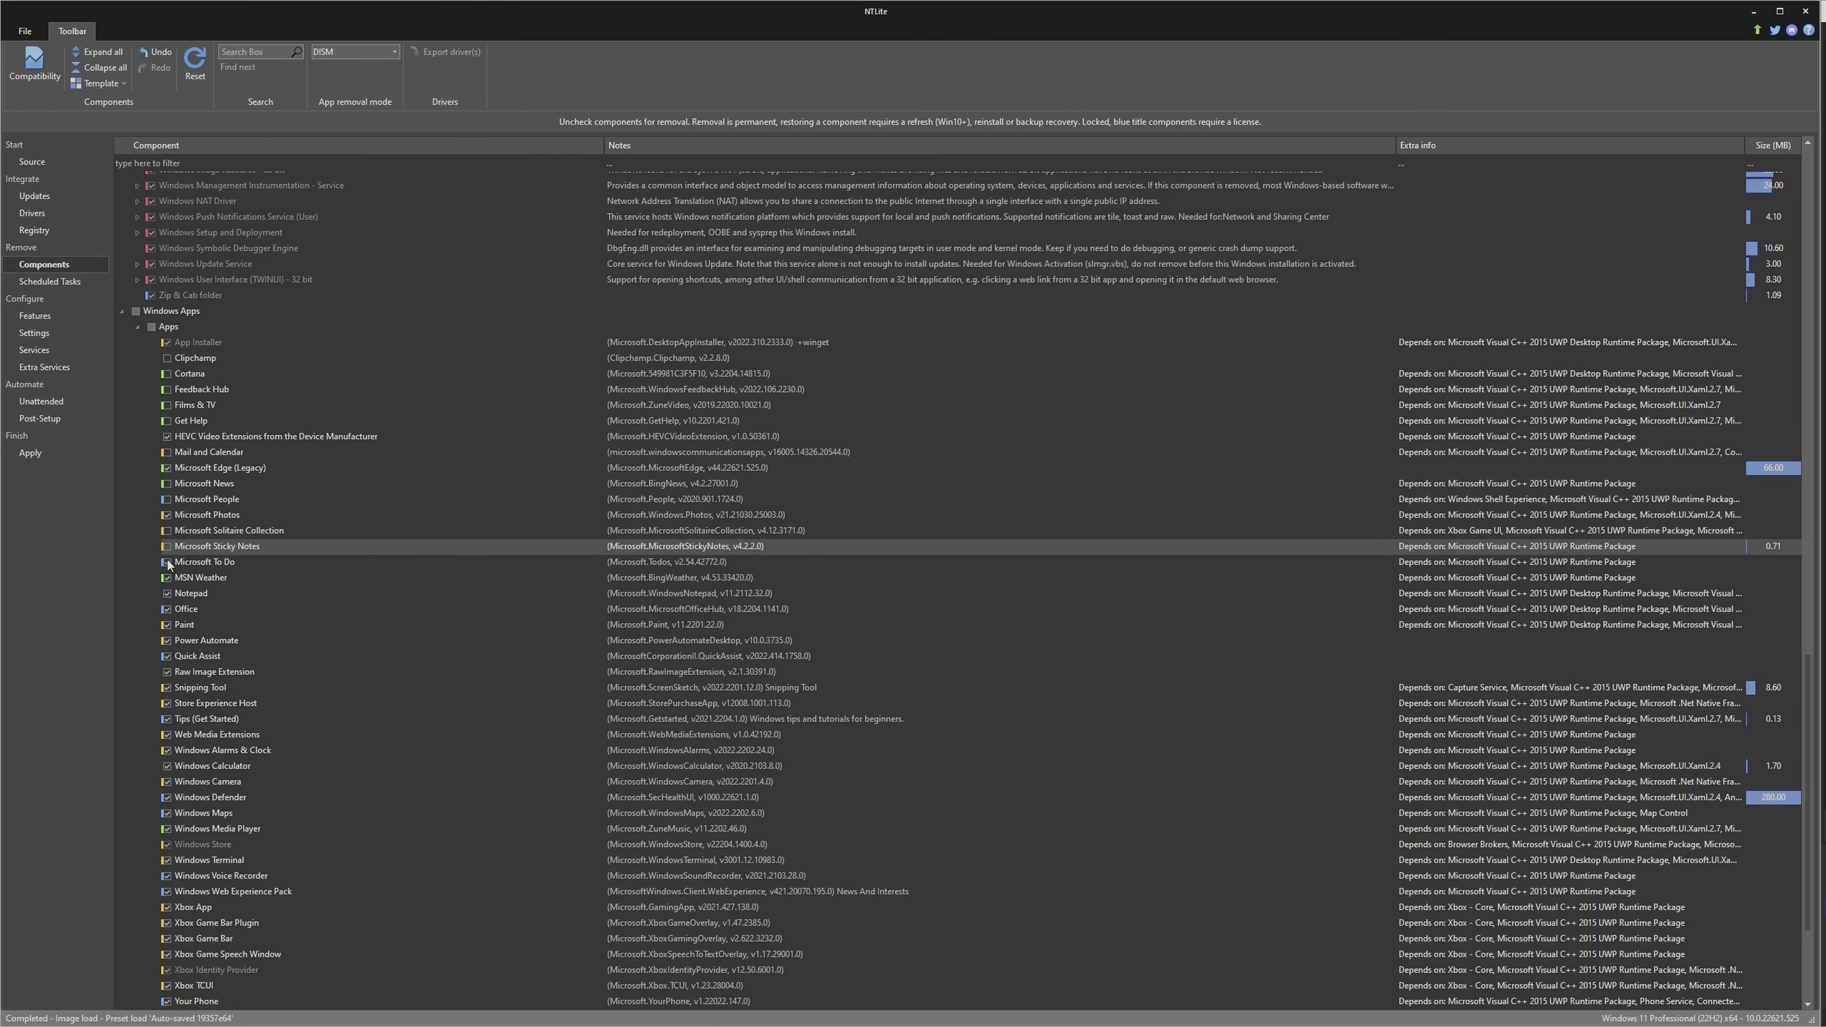
left_click(167, 562)
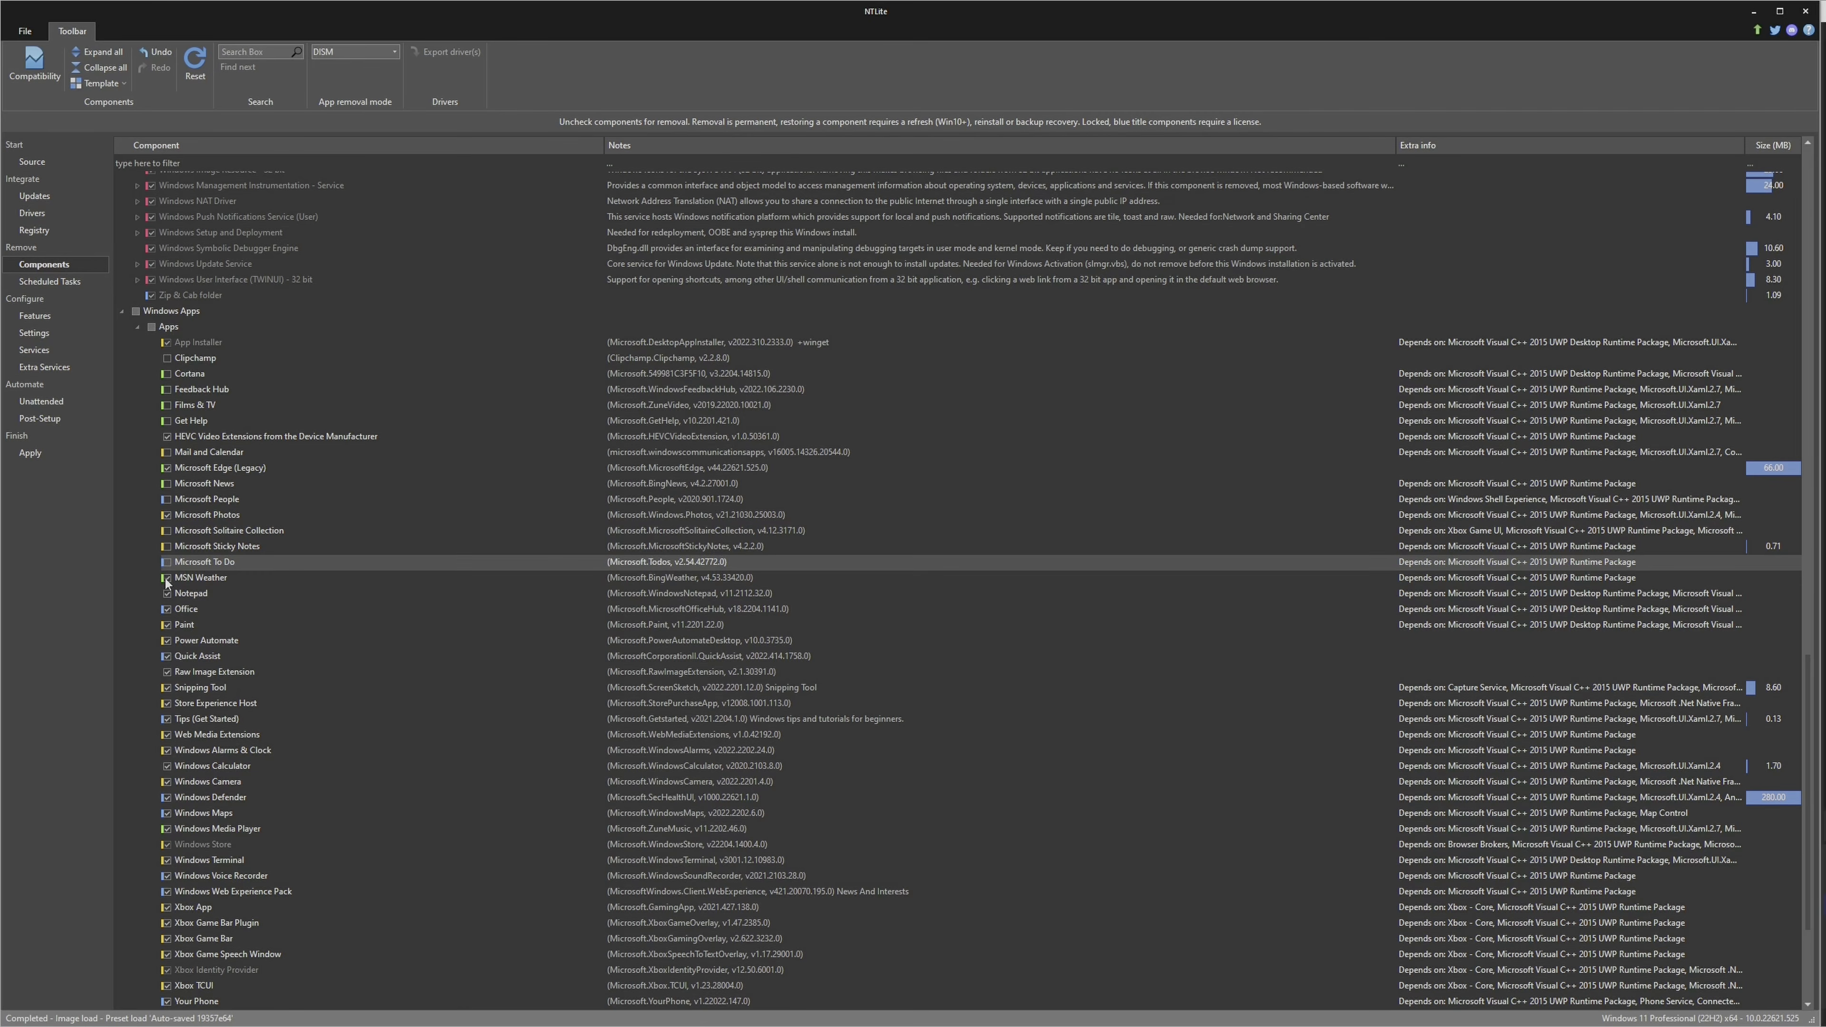
left_click(166, 579)
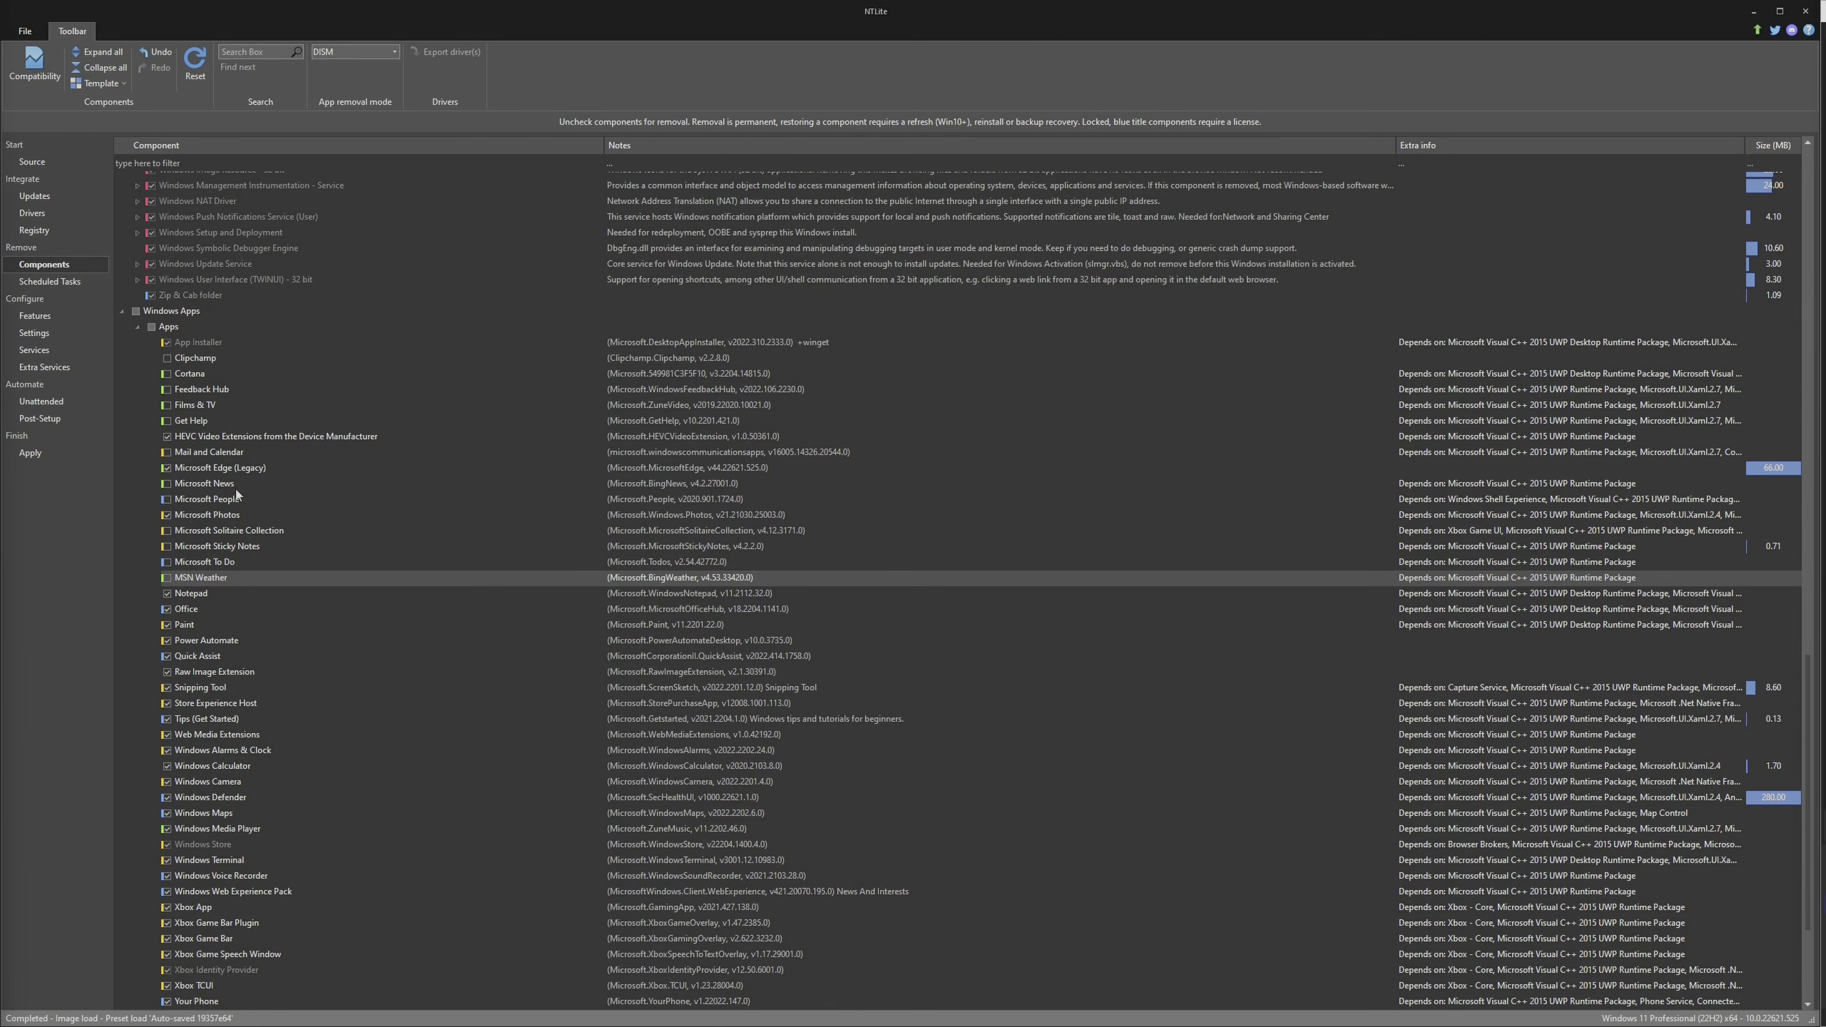
Mark the Office, Power Automate, Quick Assist and Tips (Get Started) apps for removal
left_click(167, 610)
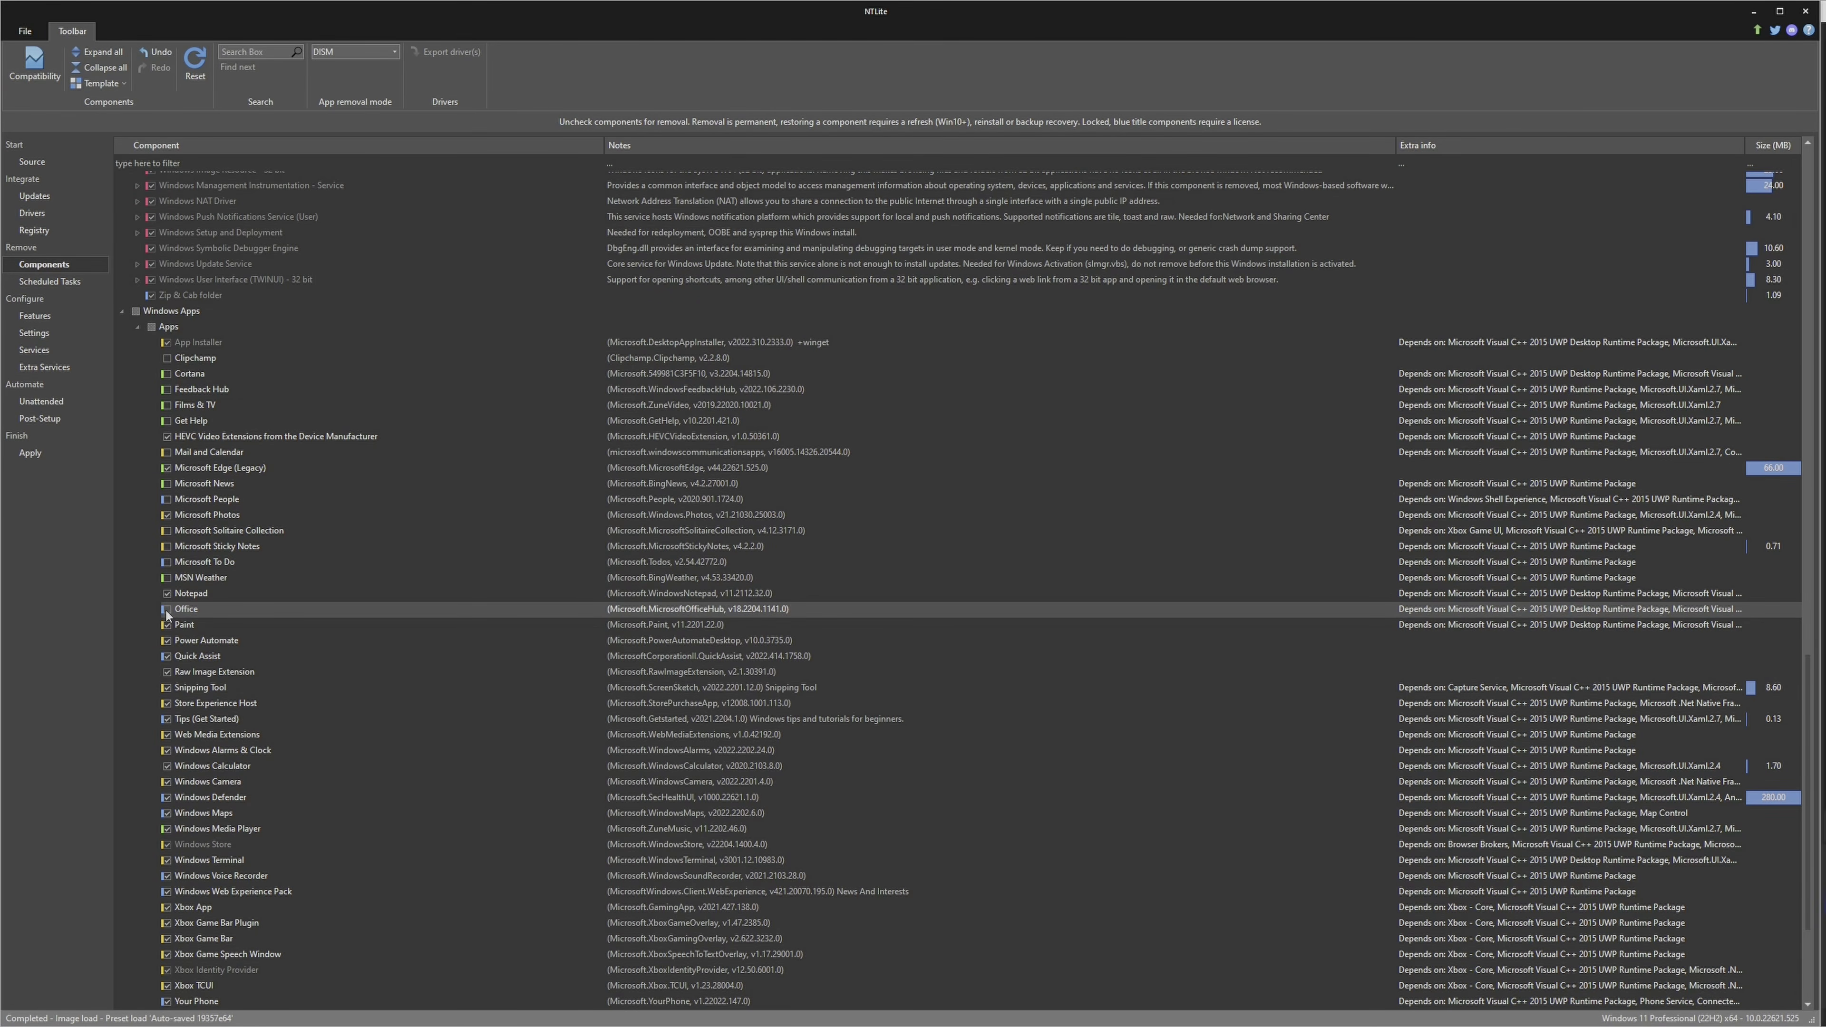
left_click(167, 642)
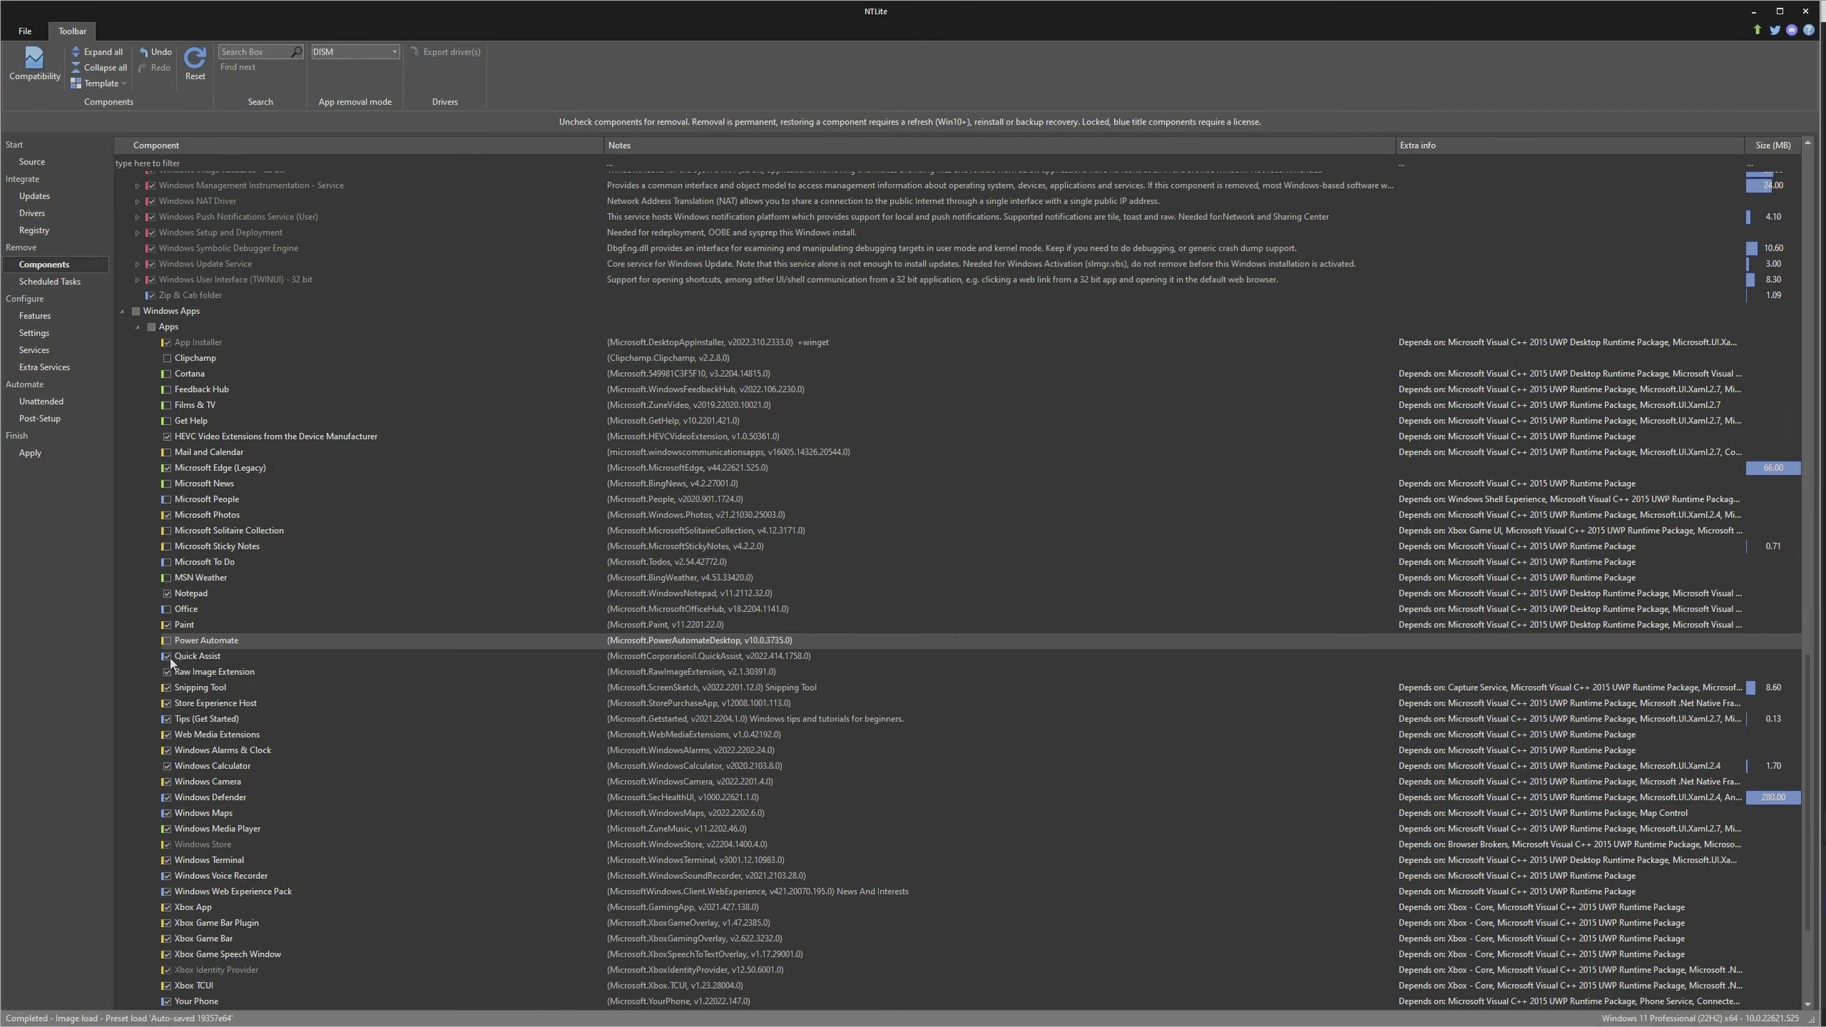
left_click(169, 658)
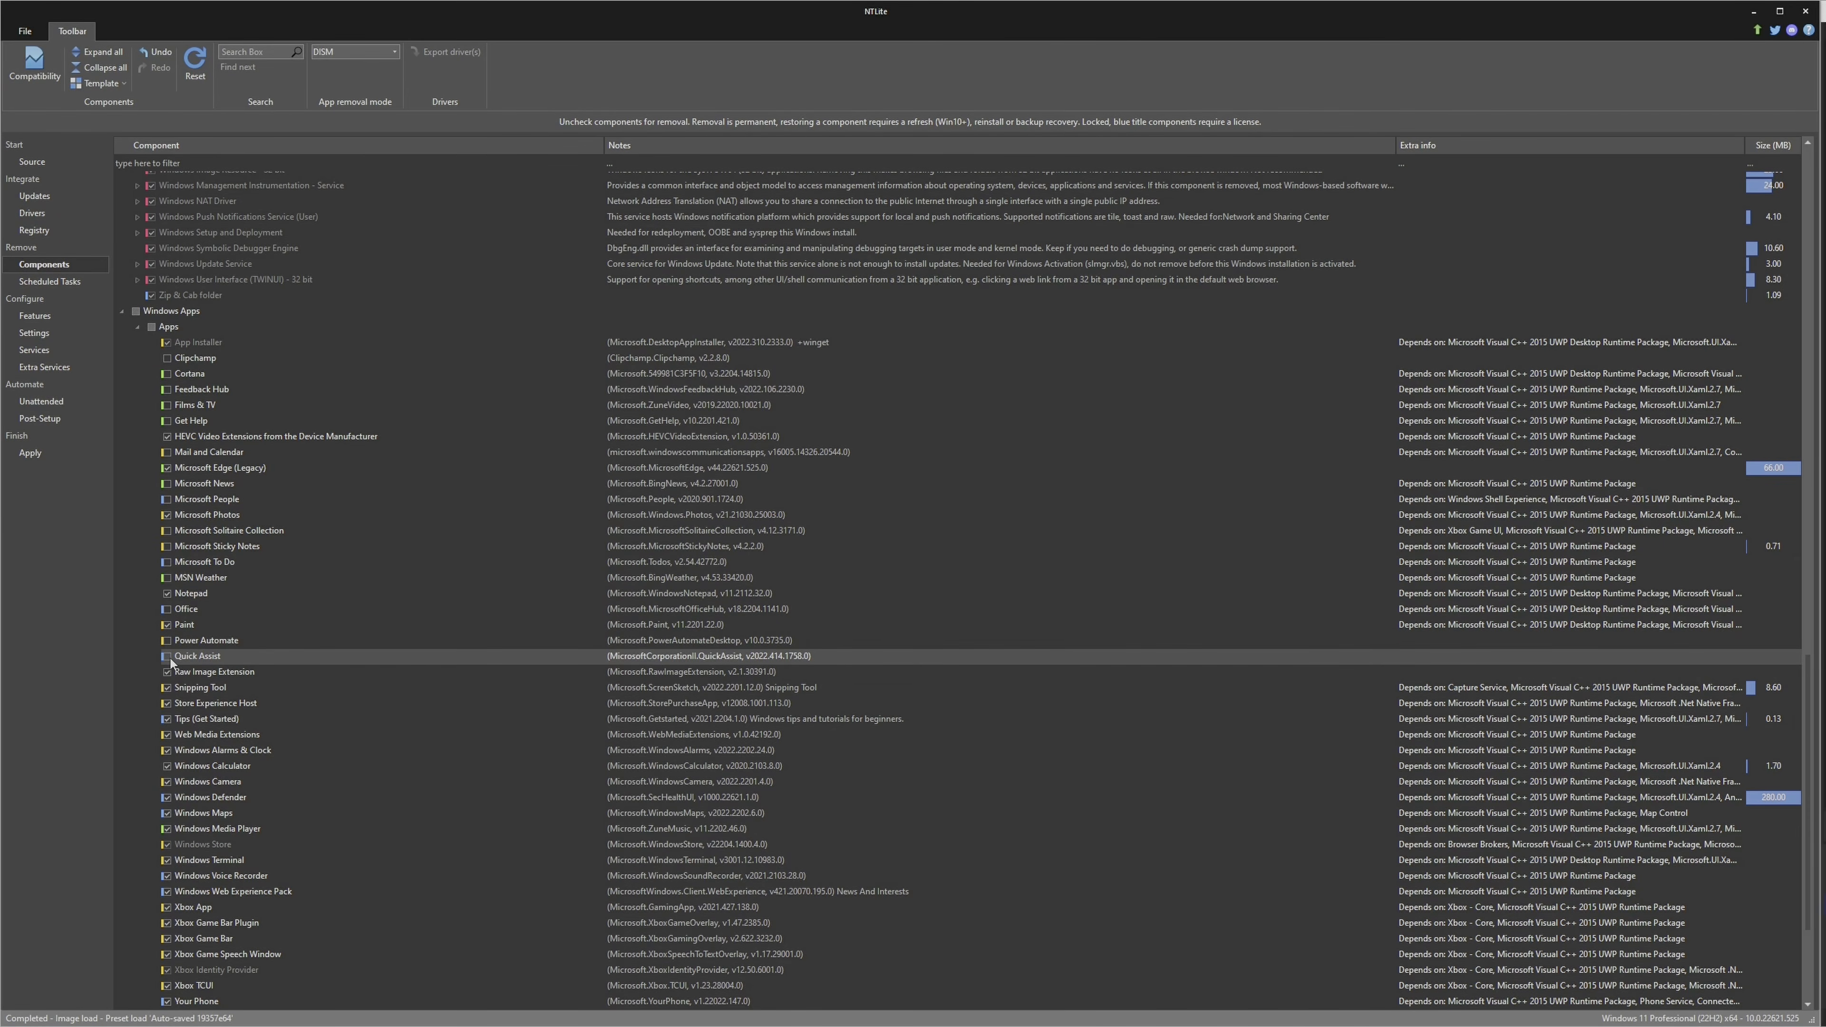
left_click(169, 720)
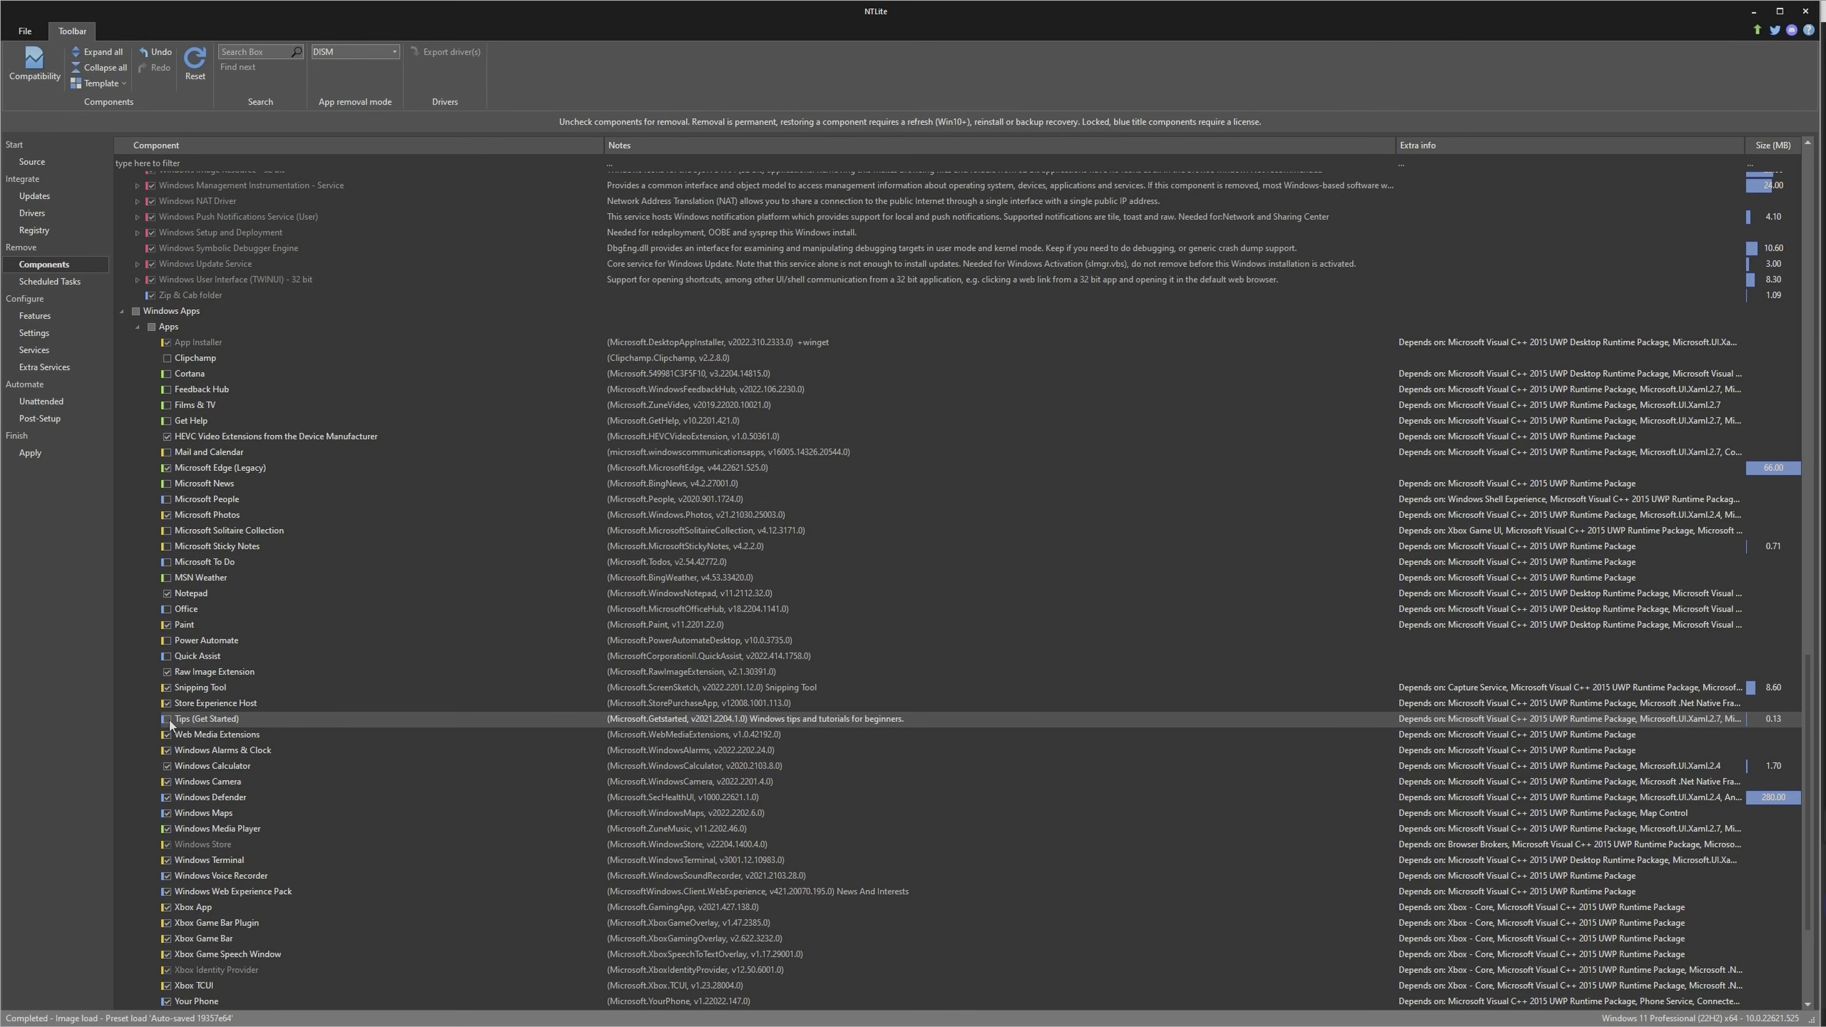
Mark Windows Alarms & Clock, Windows Maps, Windows Media Player and Windows Voice Recorder in Apps for removal
left_click(170, 752)
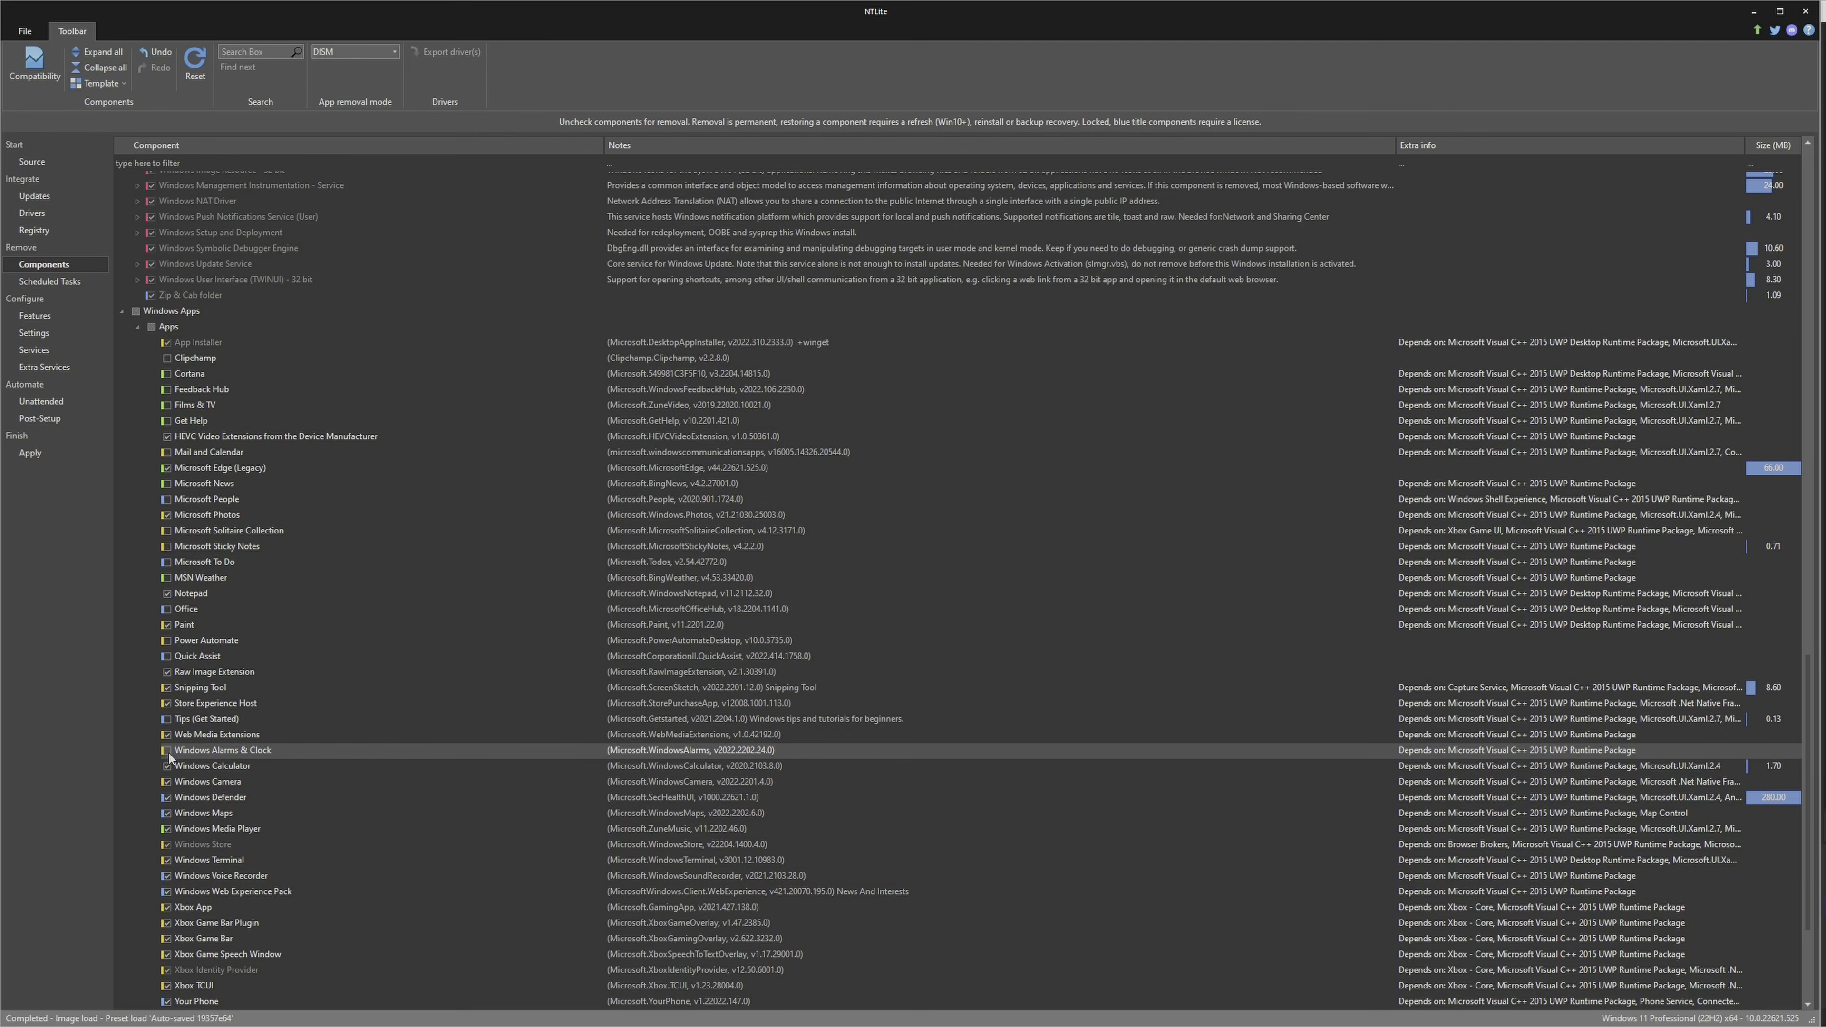
left_click(170, 814)
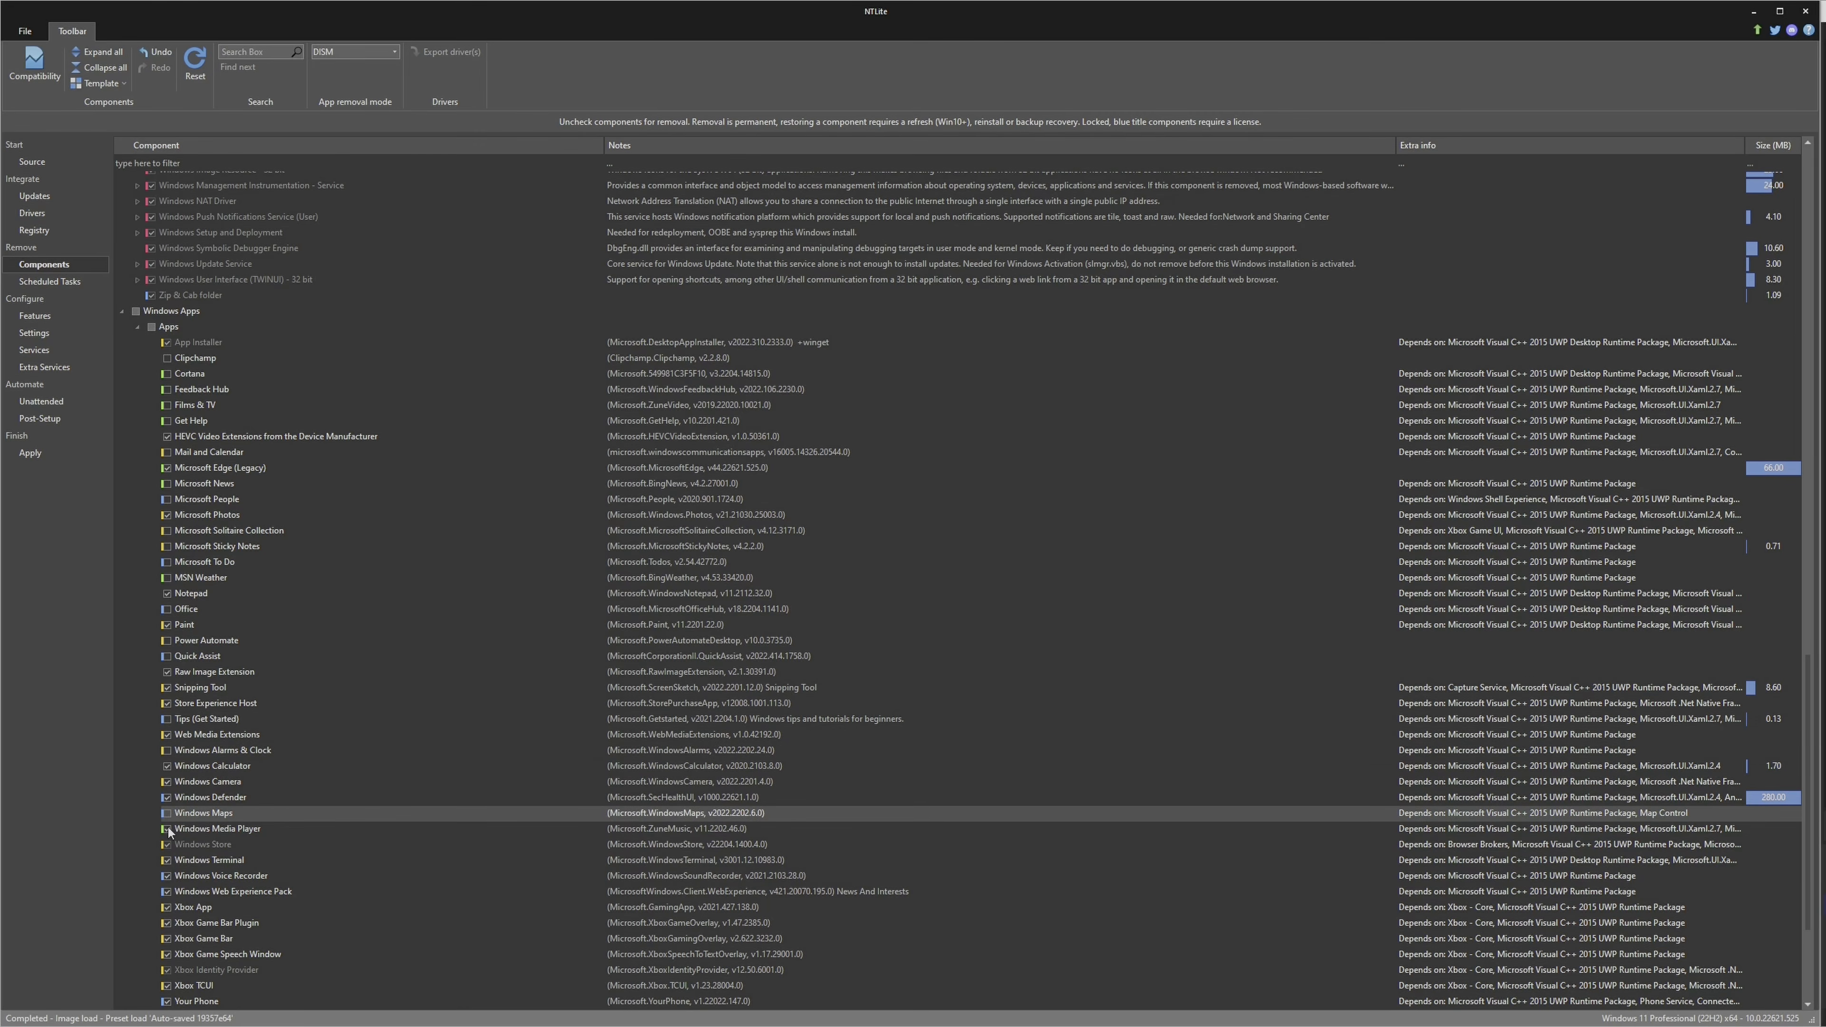
left_click(170, 830)
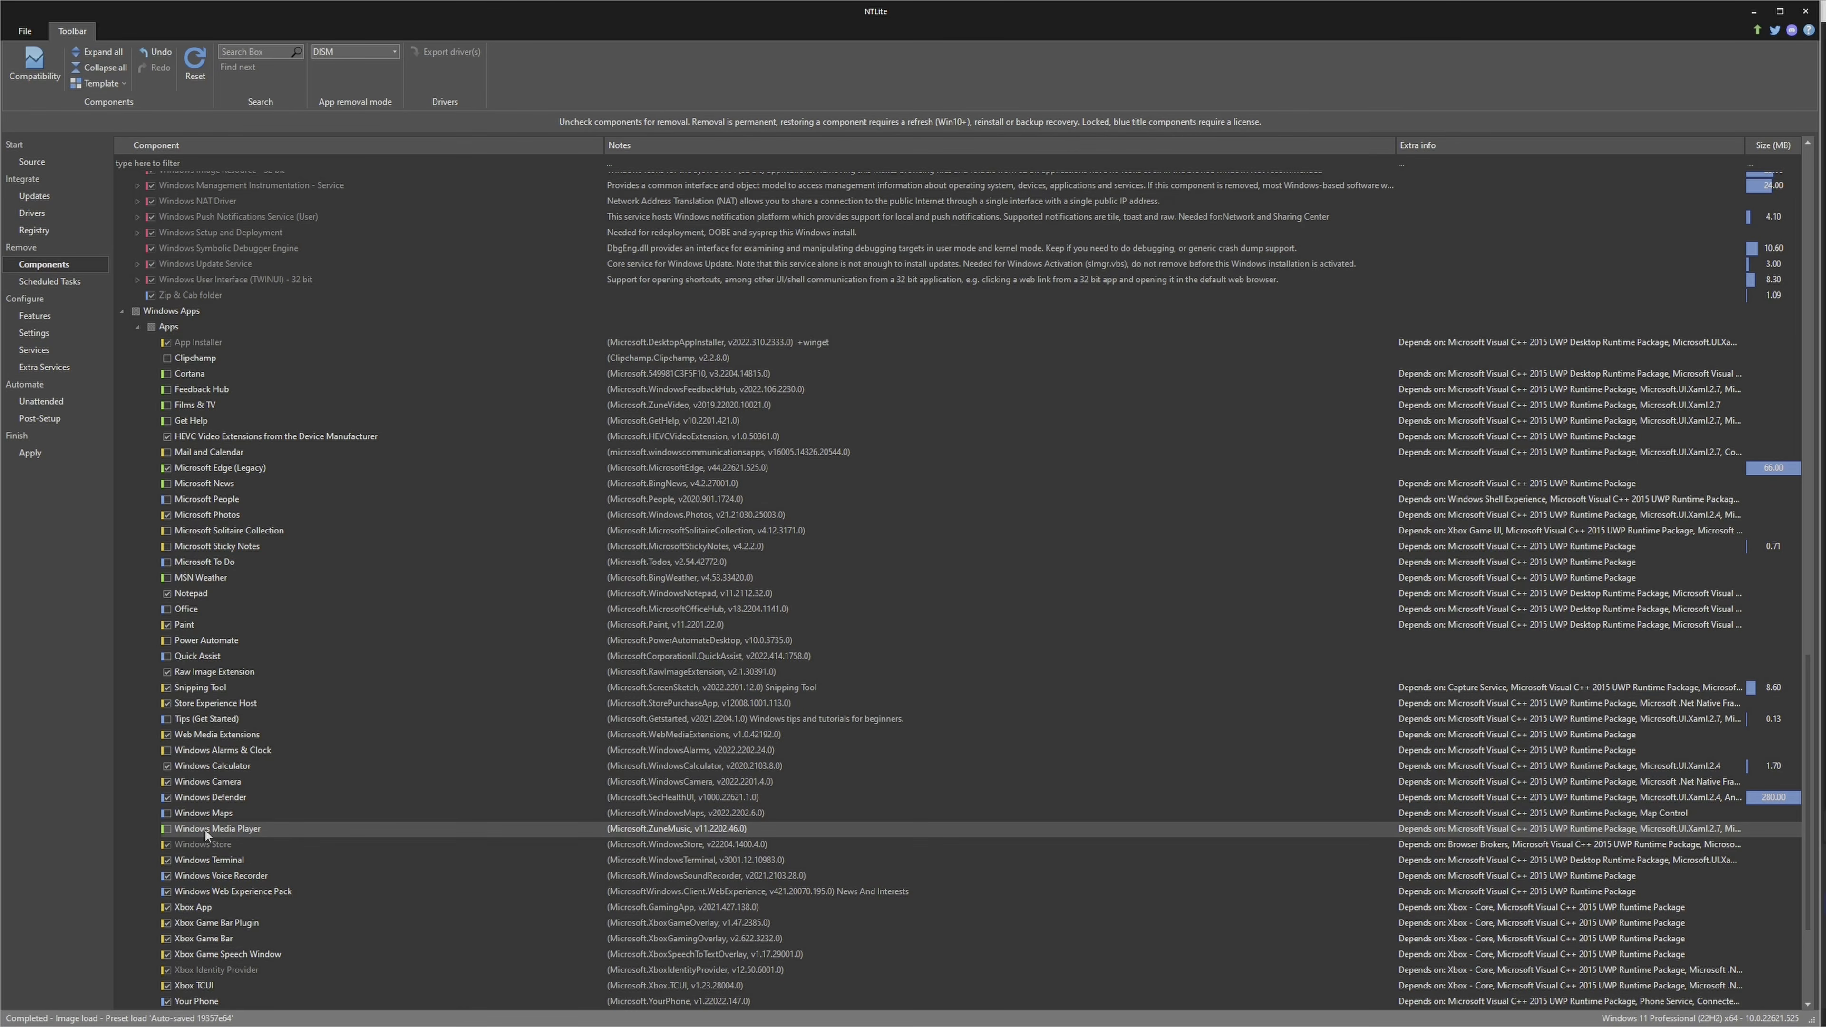
left_click(183, 877)
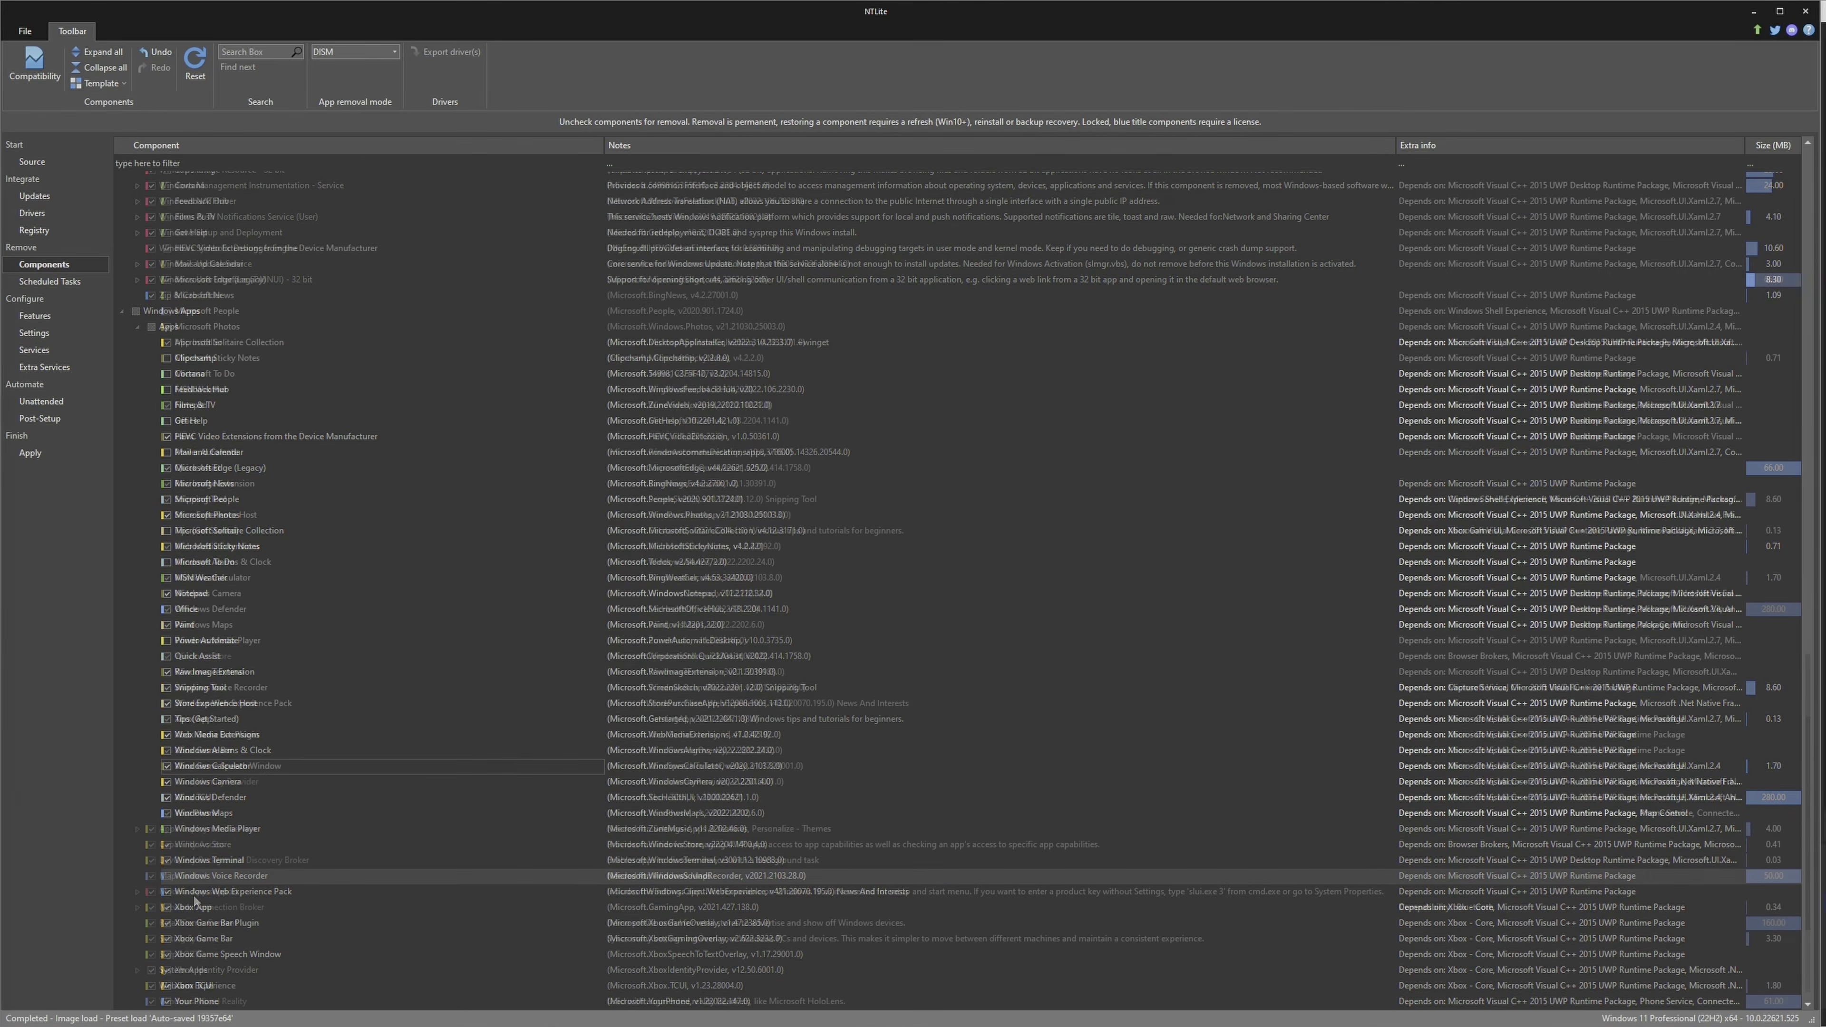
scroll(266, 741, "down", 4)
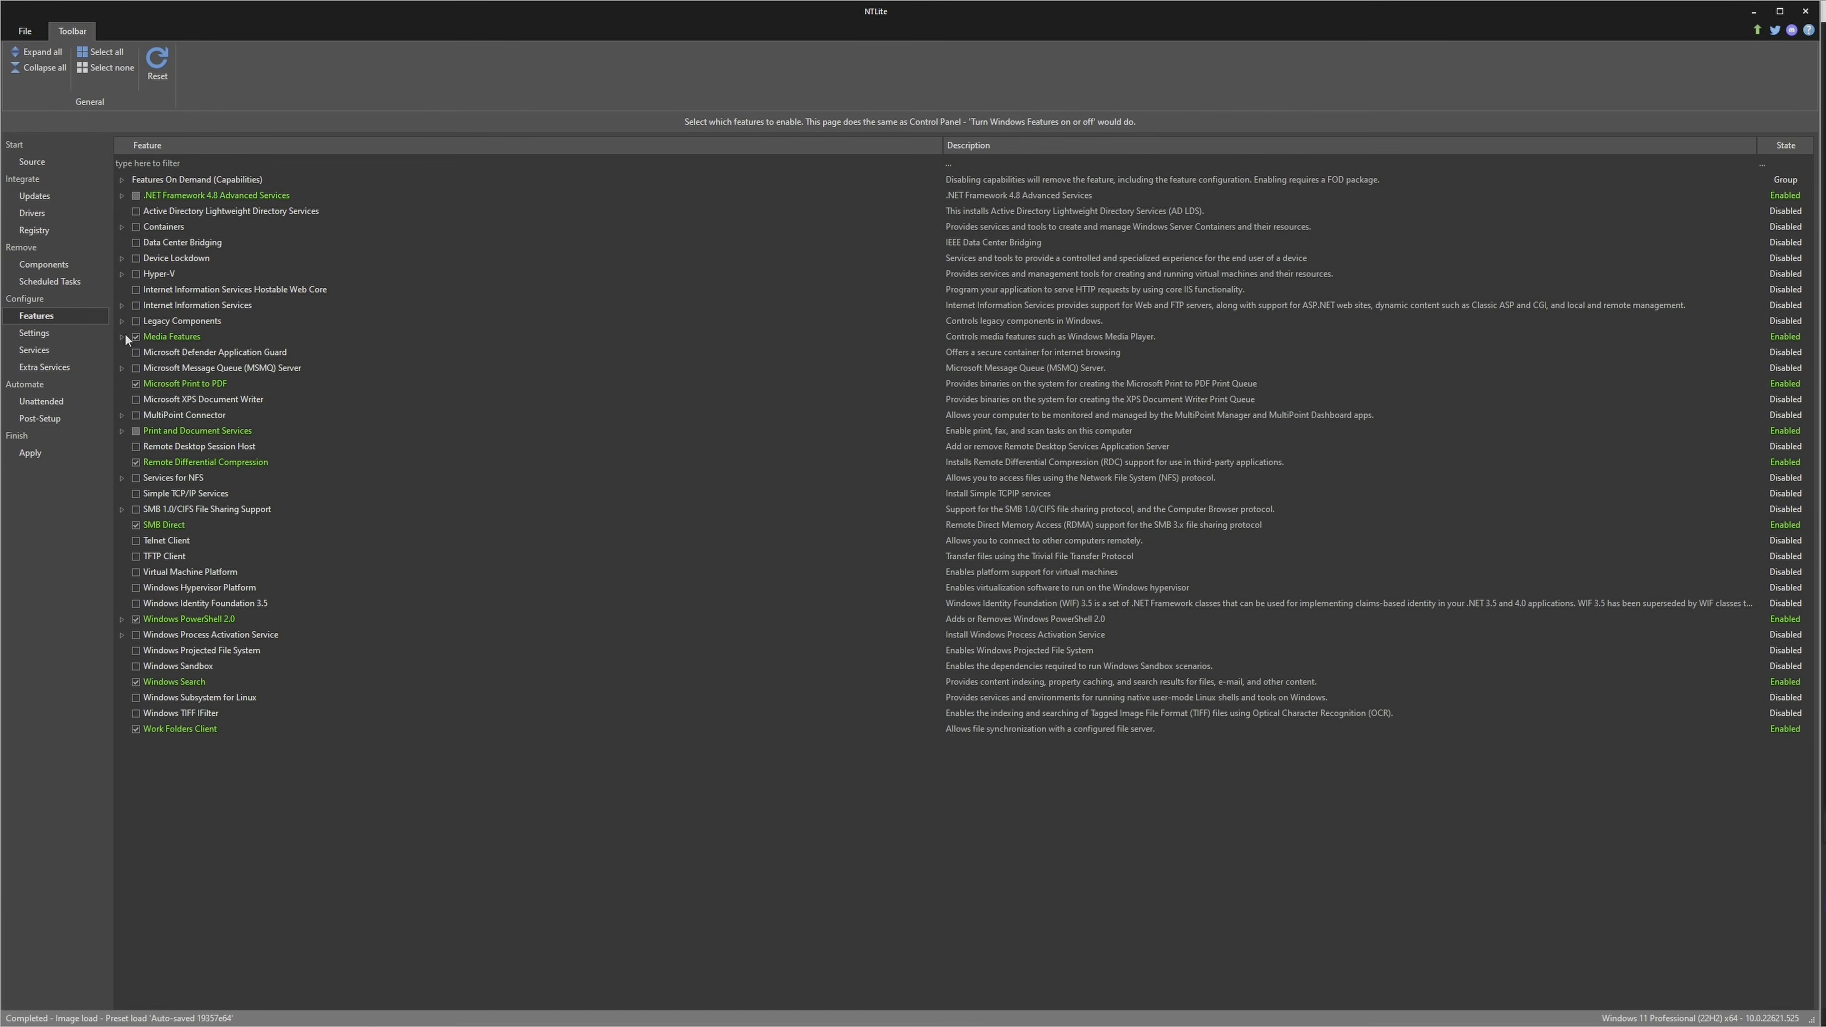
Disable the Windows Media Player feature under Media Features, and expand Print and Document Services
left_click(123, 336)
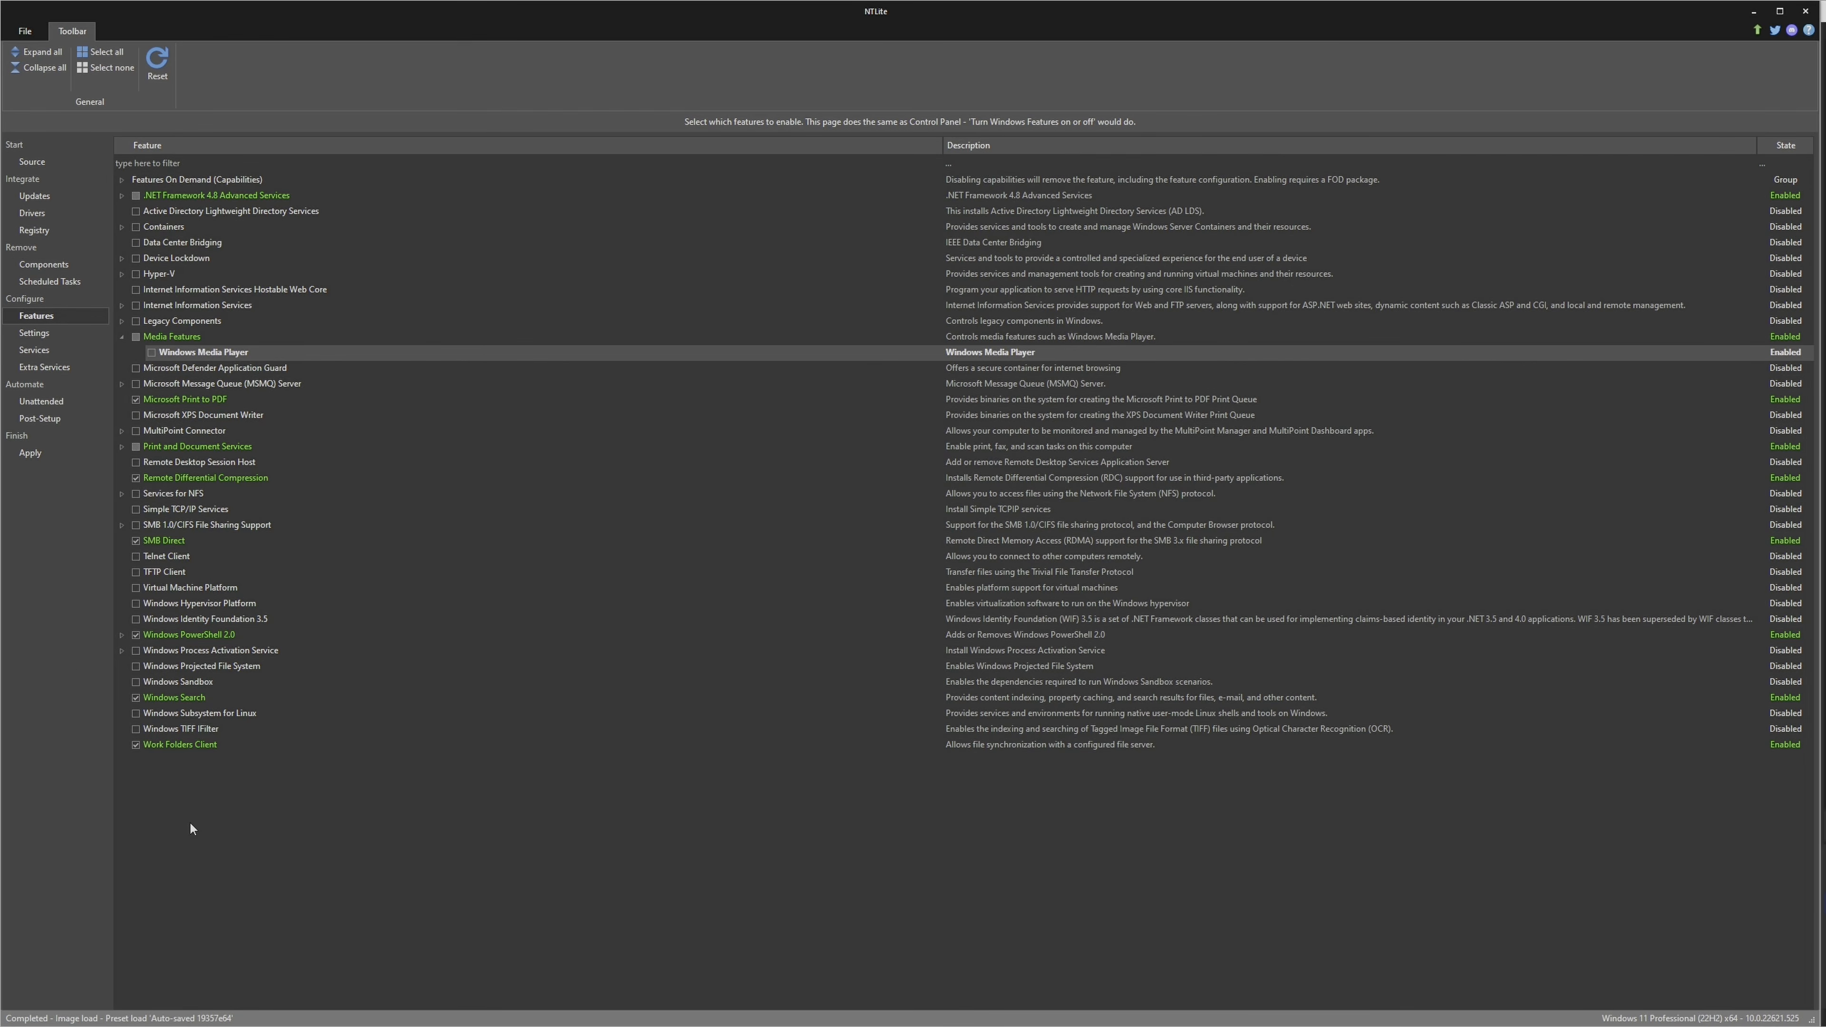
left_click(216, 447)
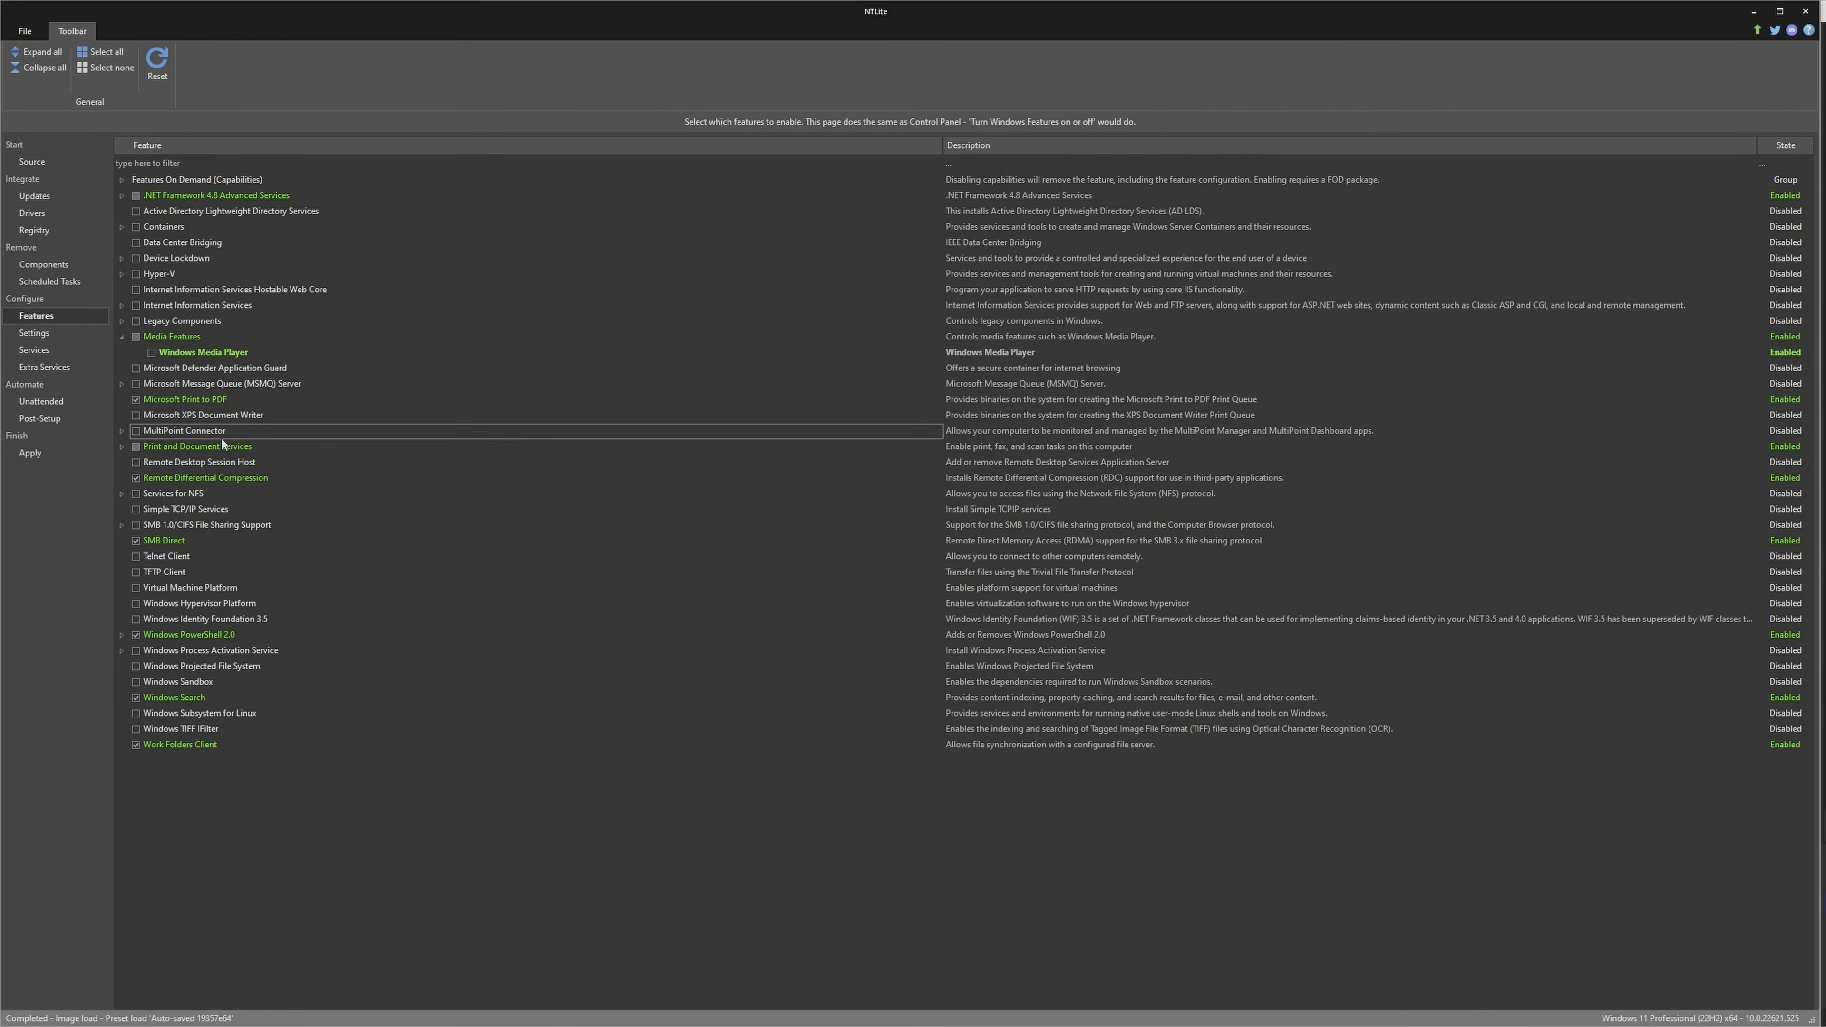
left_click(121, 446)
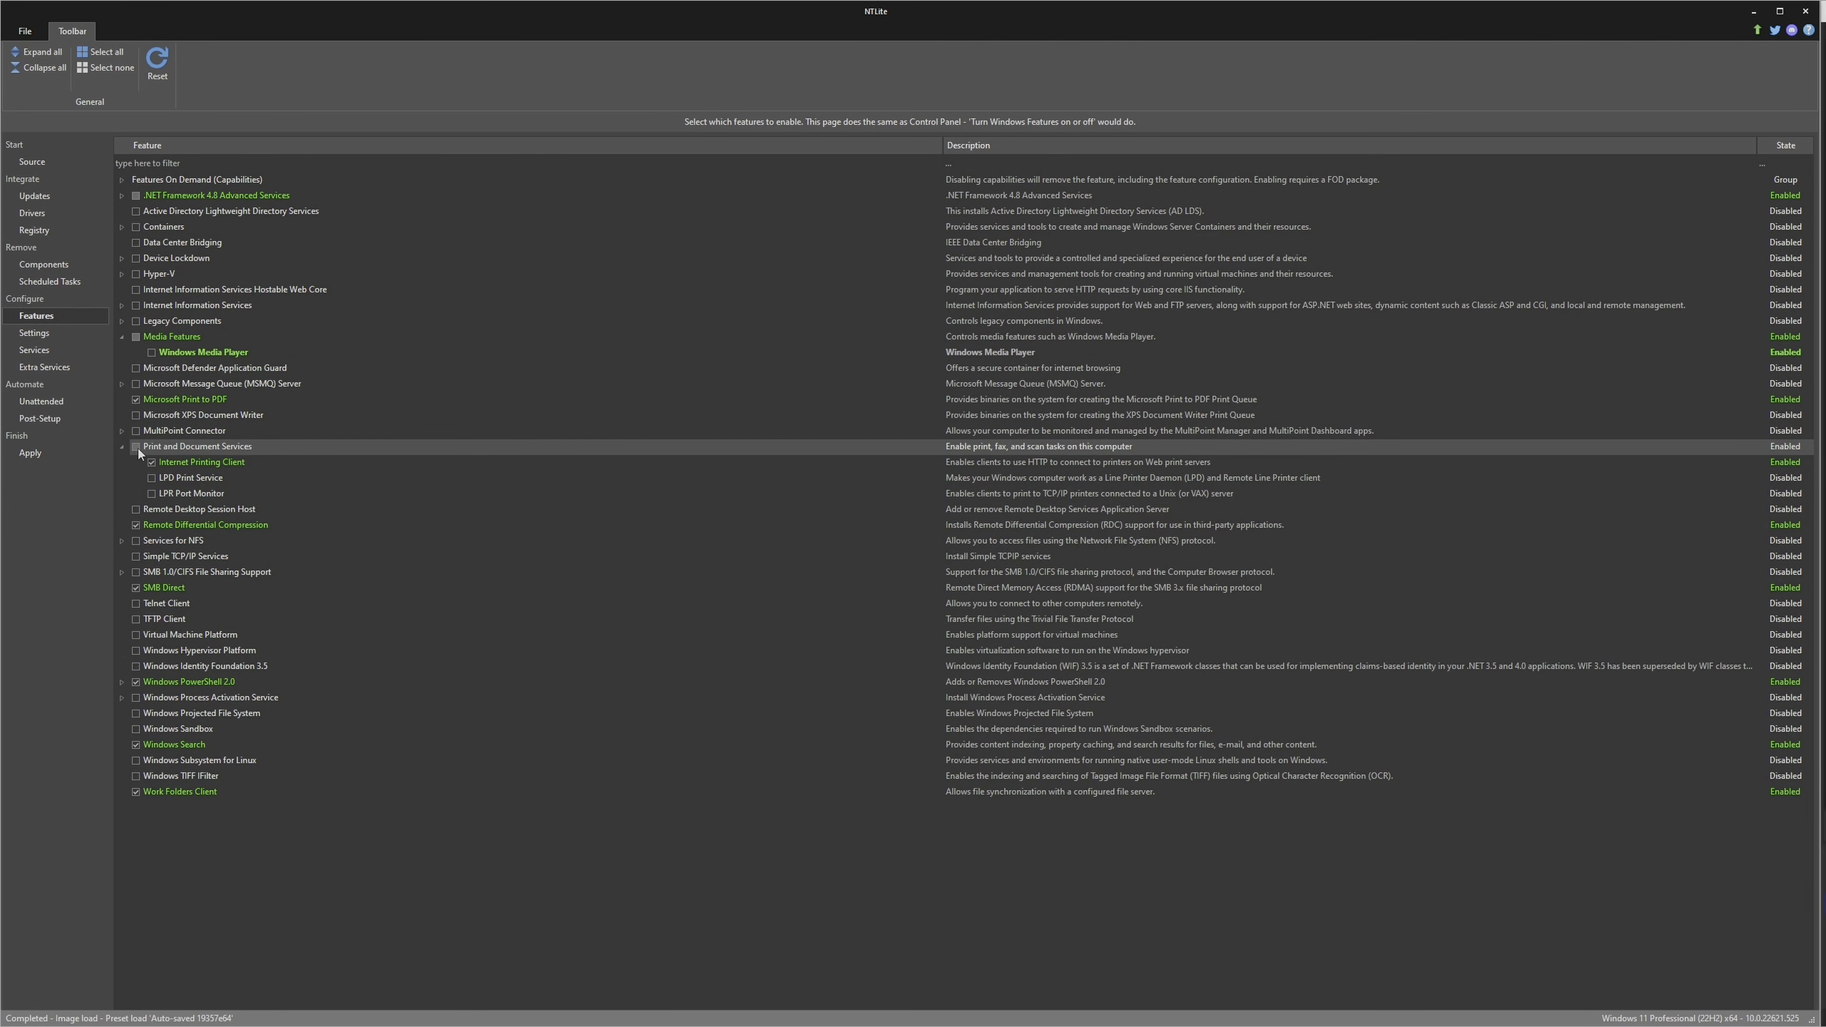
In the Desktop group of Settings, set the accent color to Firebrick (B22222)
left_click(59, 334)
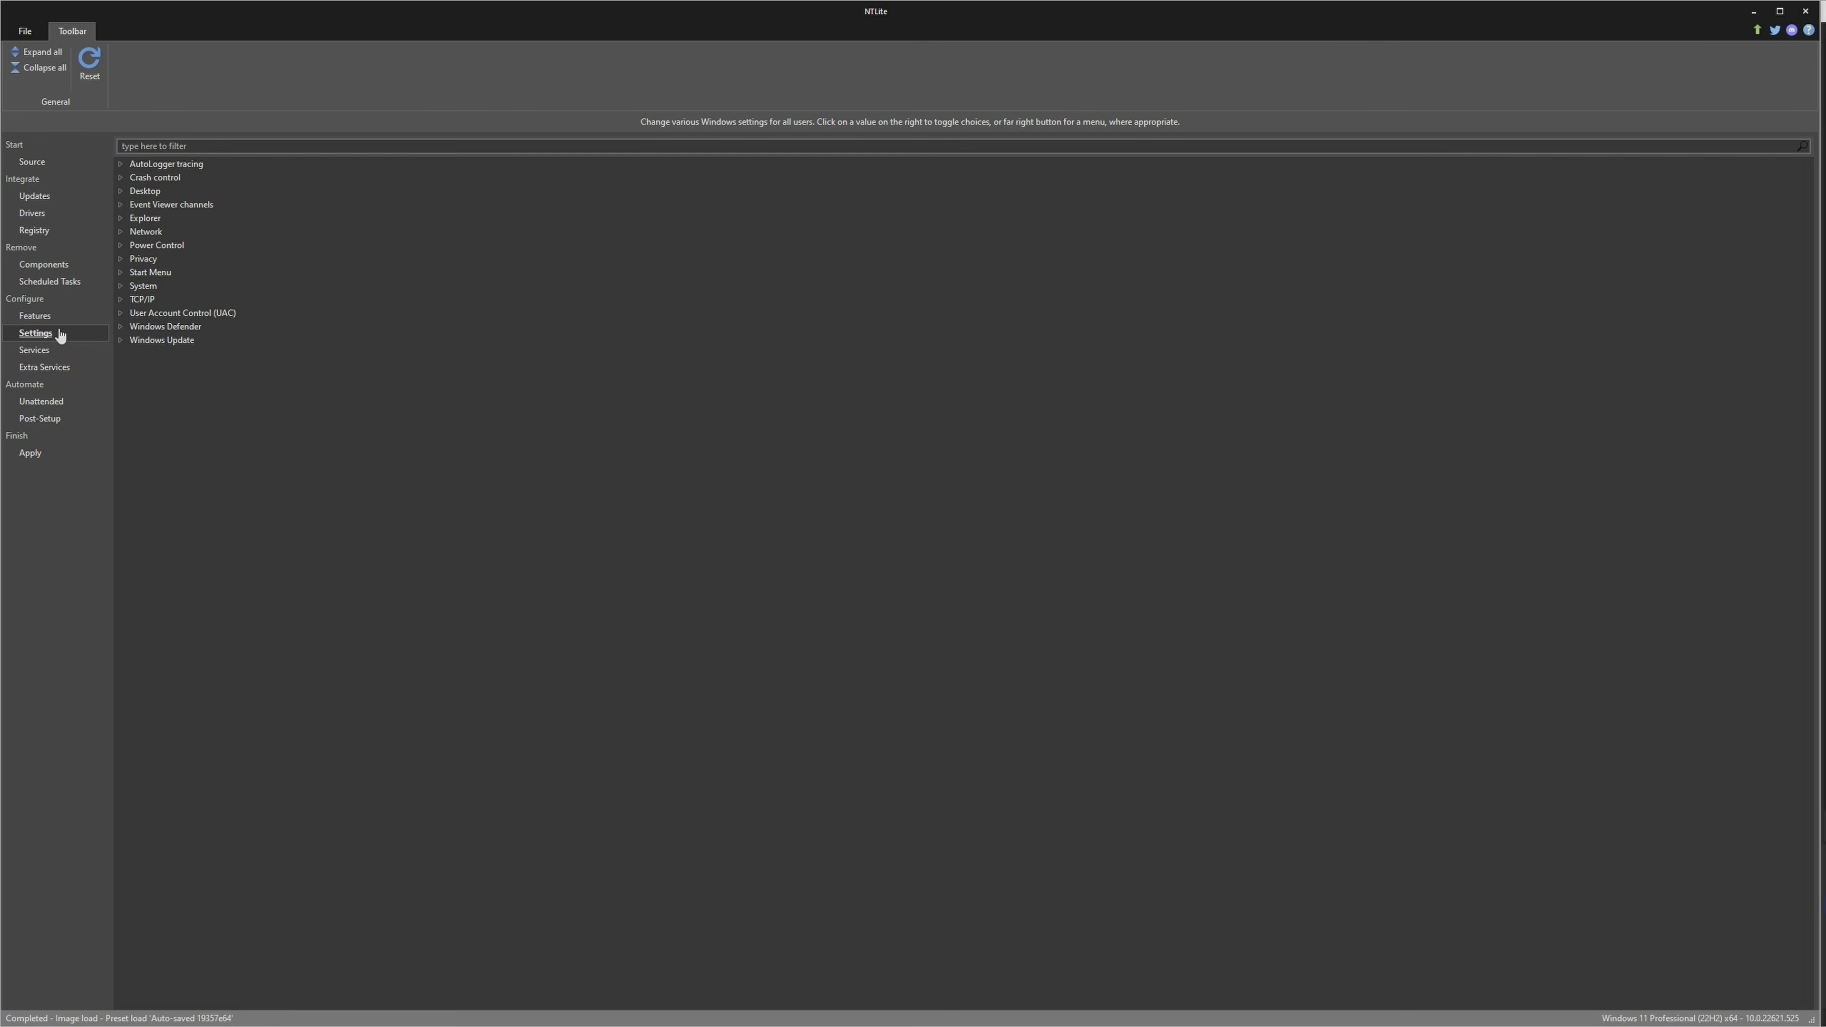
left_click(121, 192)
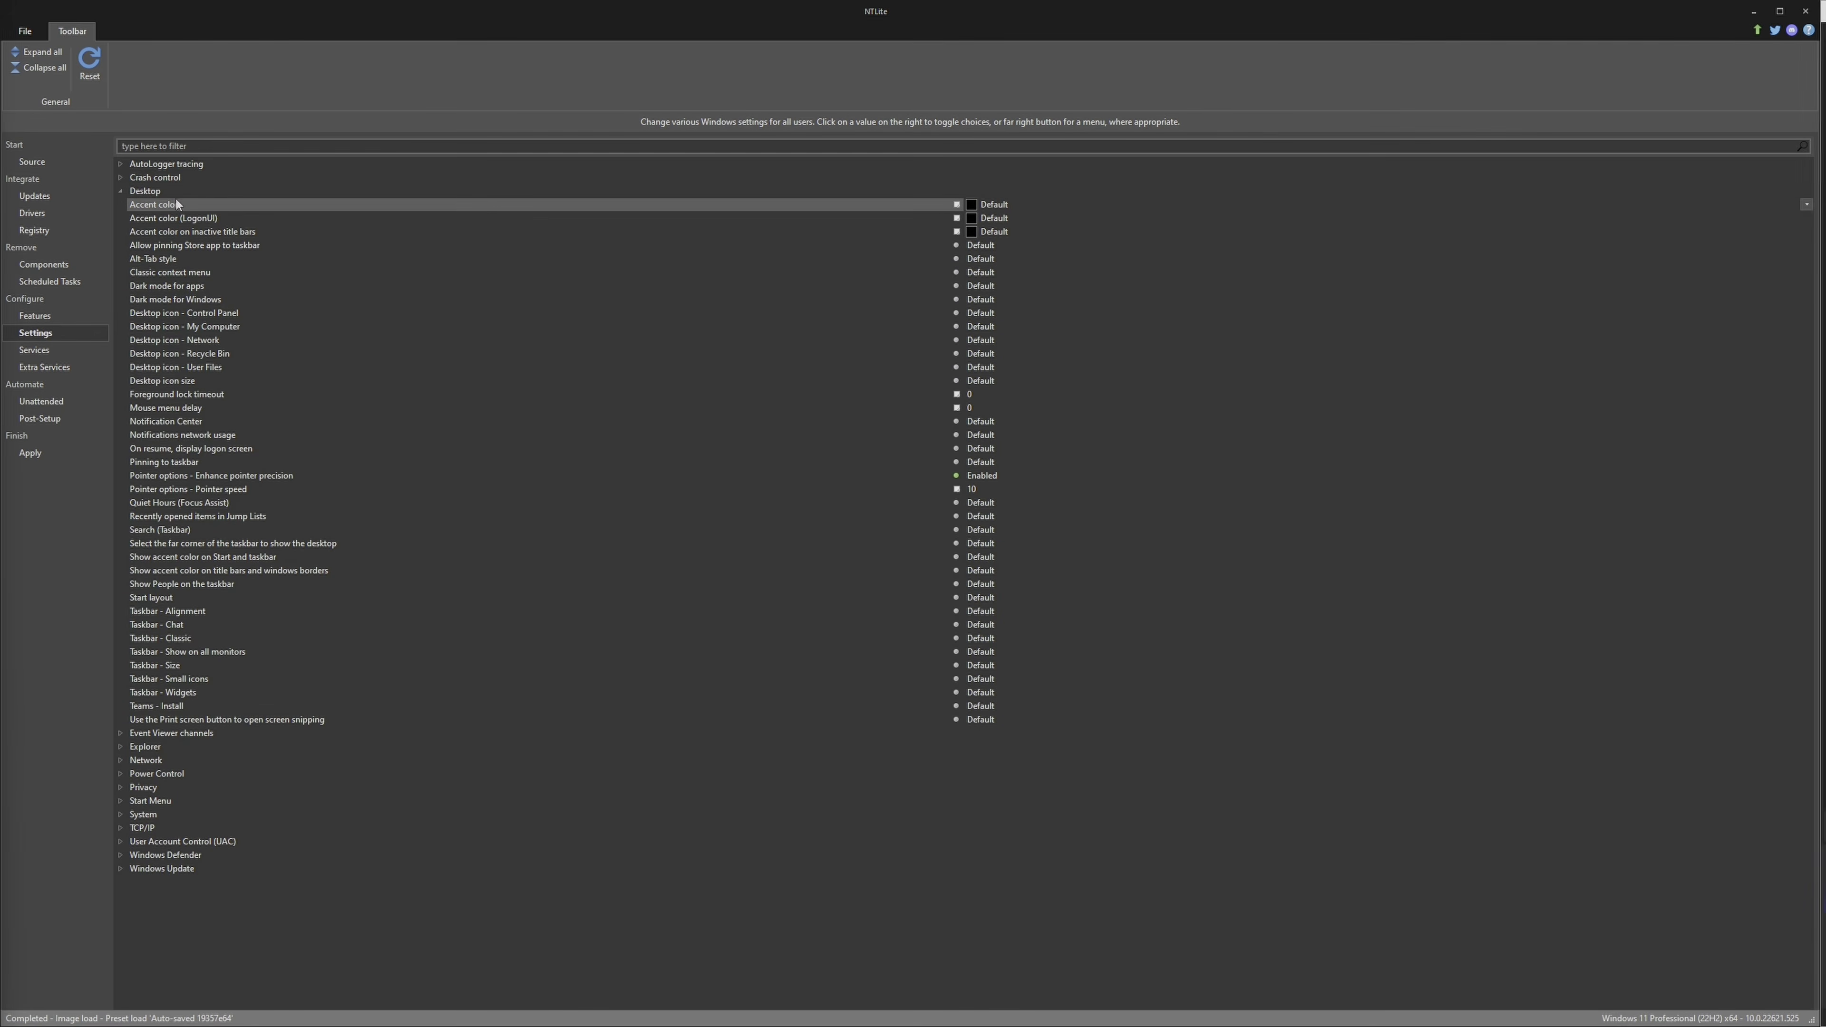
left_click(1807, 205)
left_click(1035, 249)
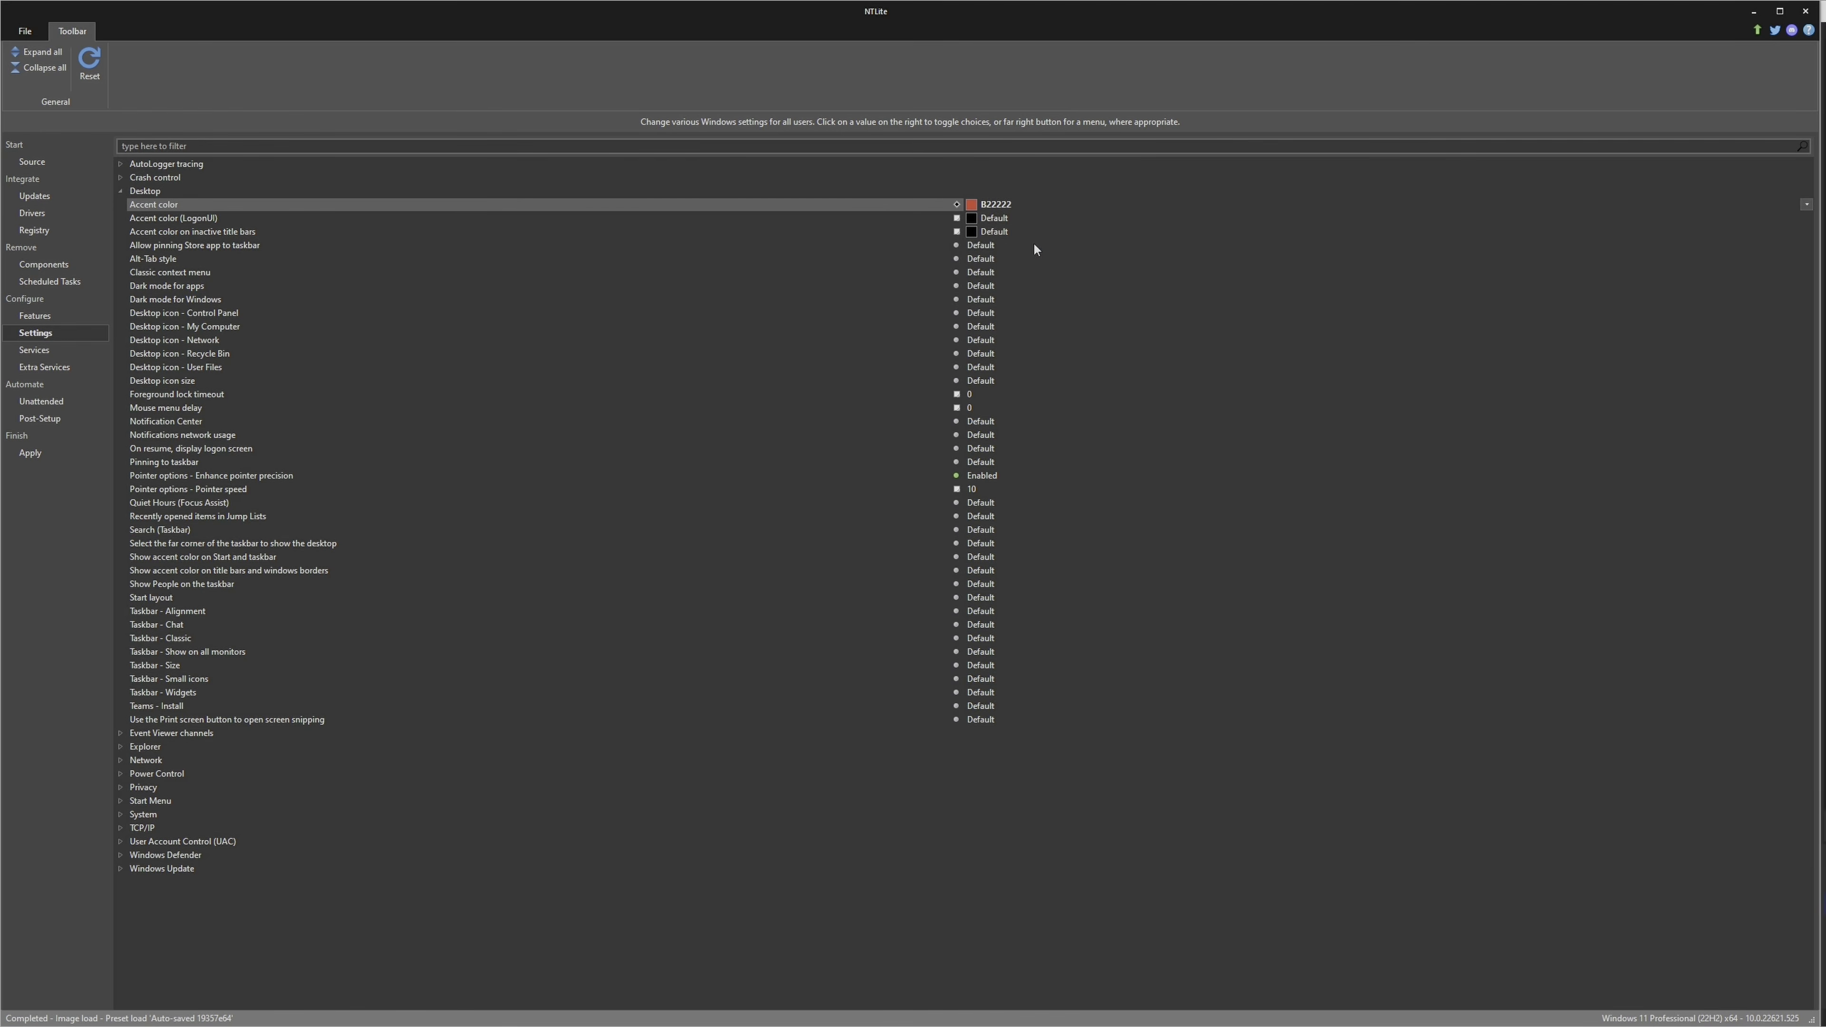
left_click(1806, 205)
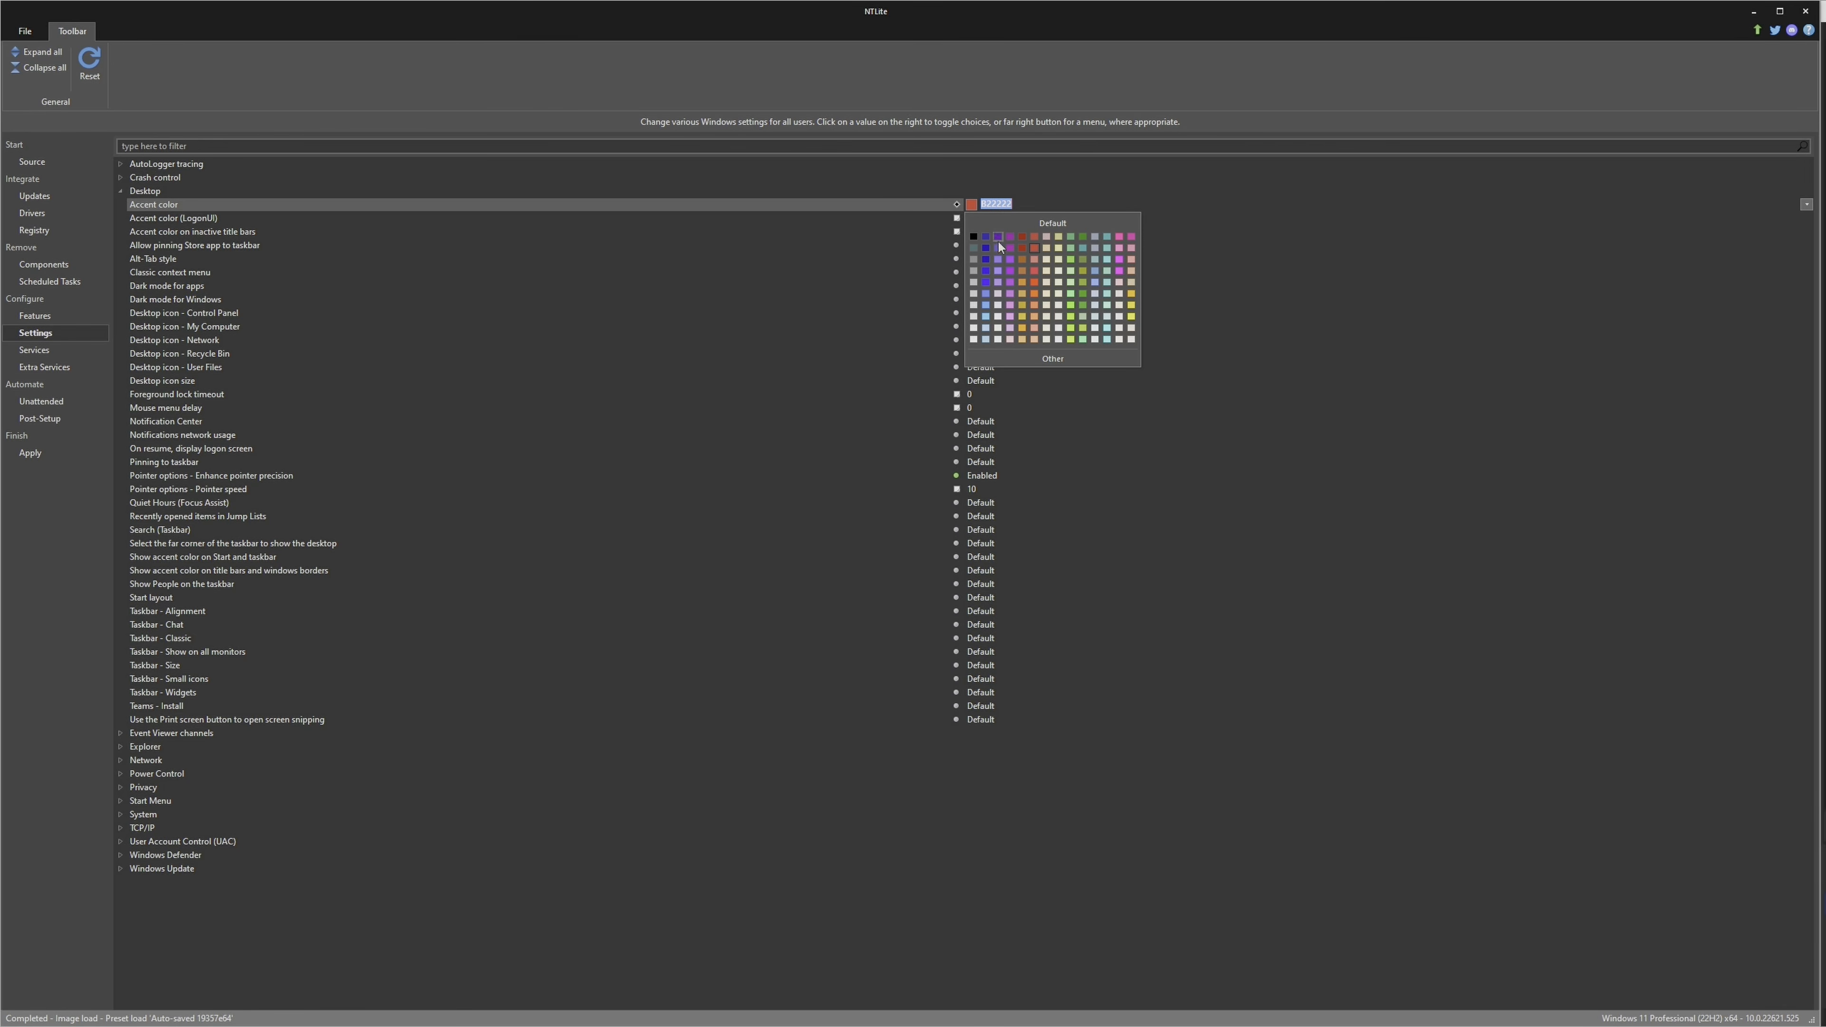
left_click(1037, 249)
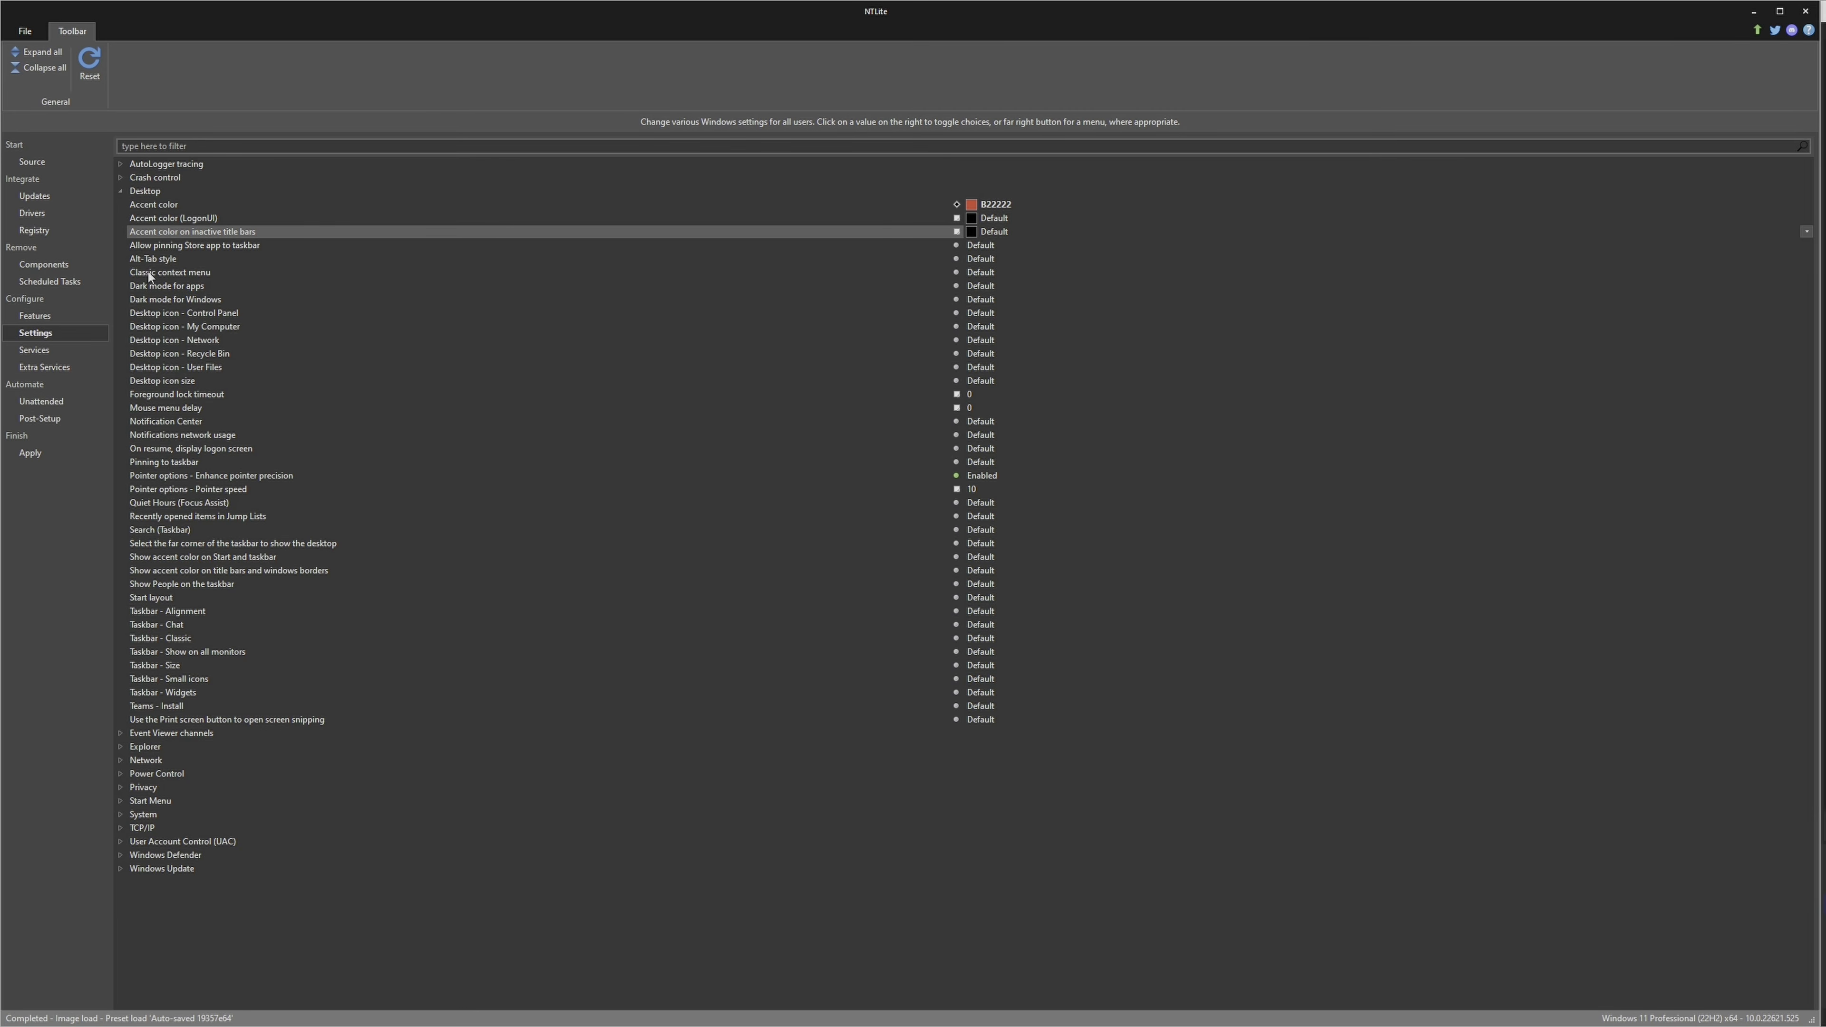
Enable the classic context menu, dark mode for apps and dark mode for Windows in the Desktop settings
left_click(171, 274)
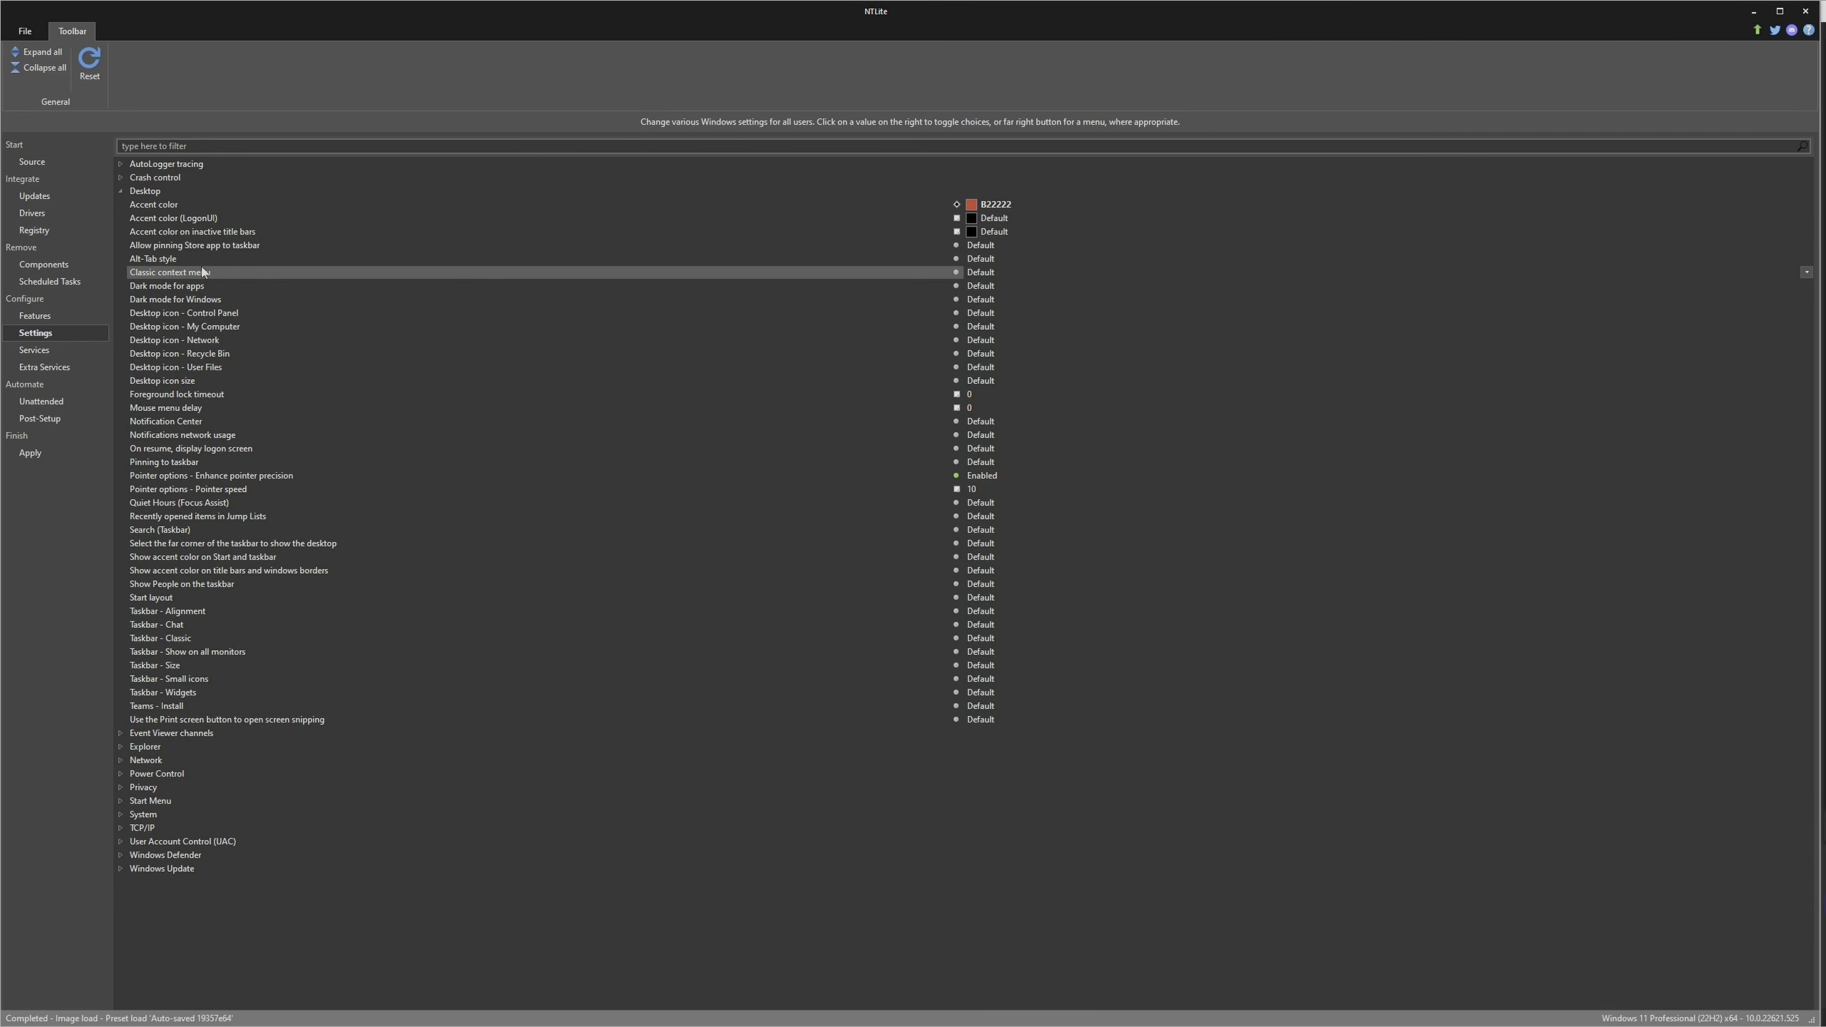
left_click(991, 272)
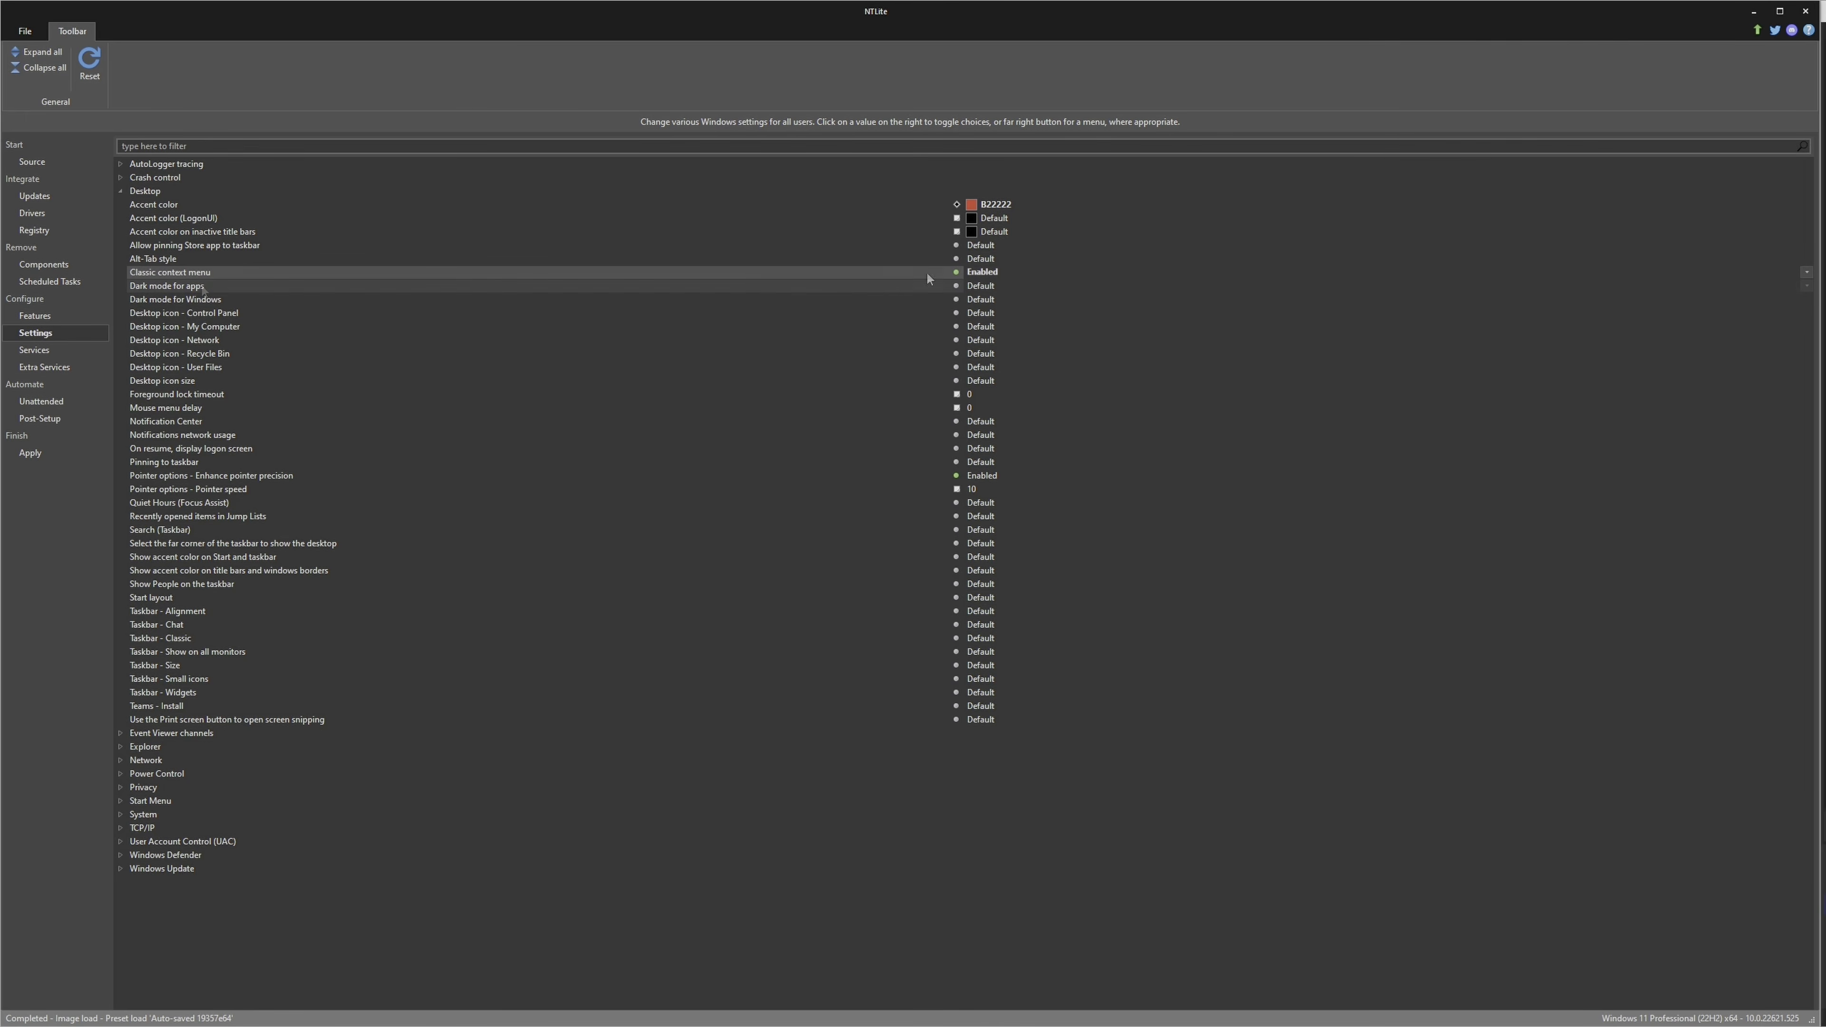
left_click(995, 286)
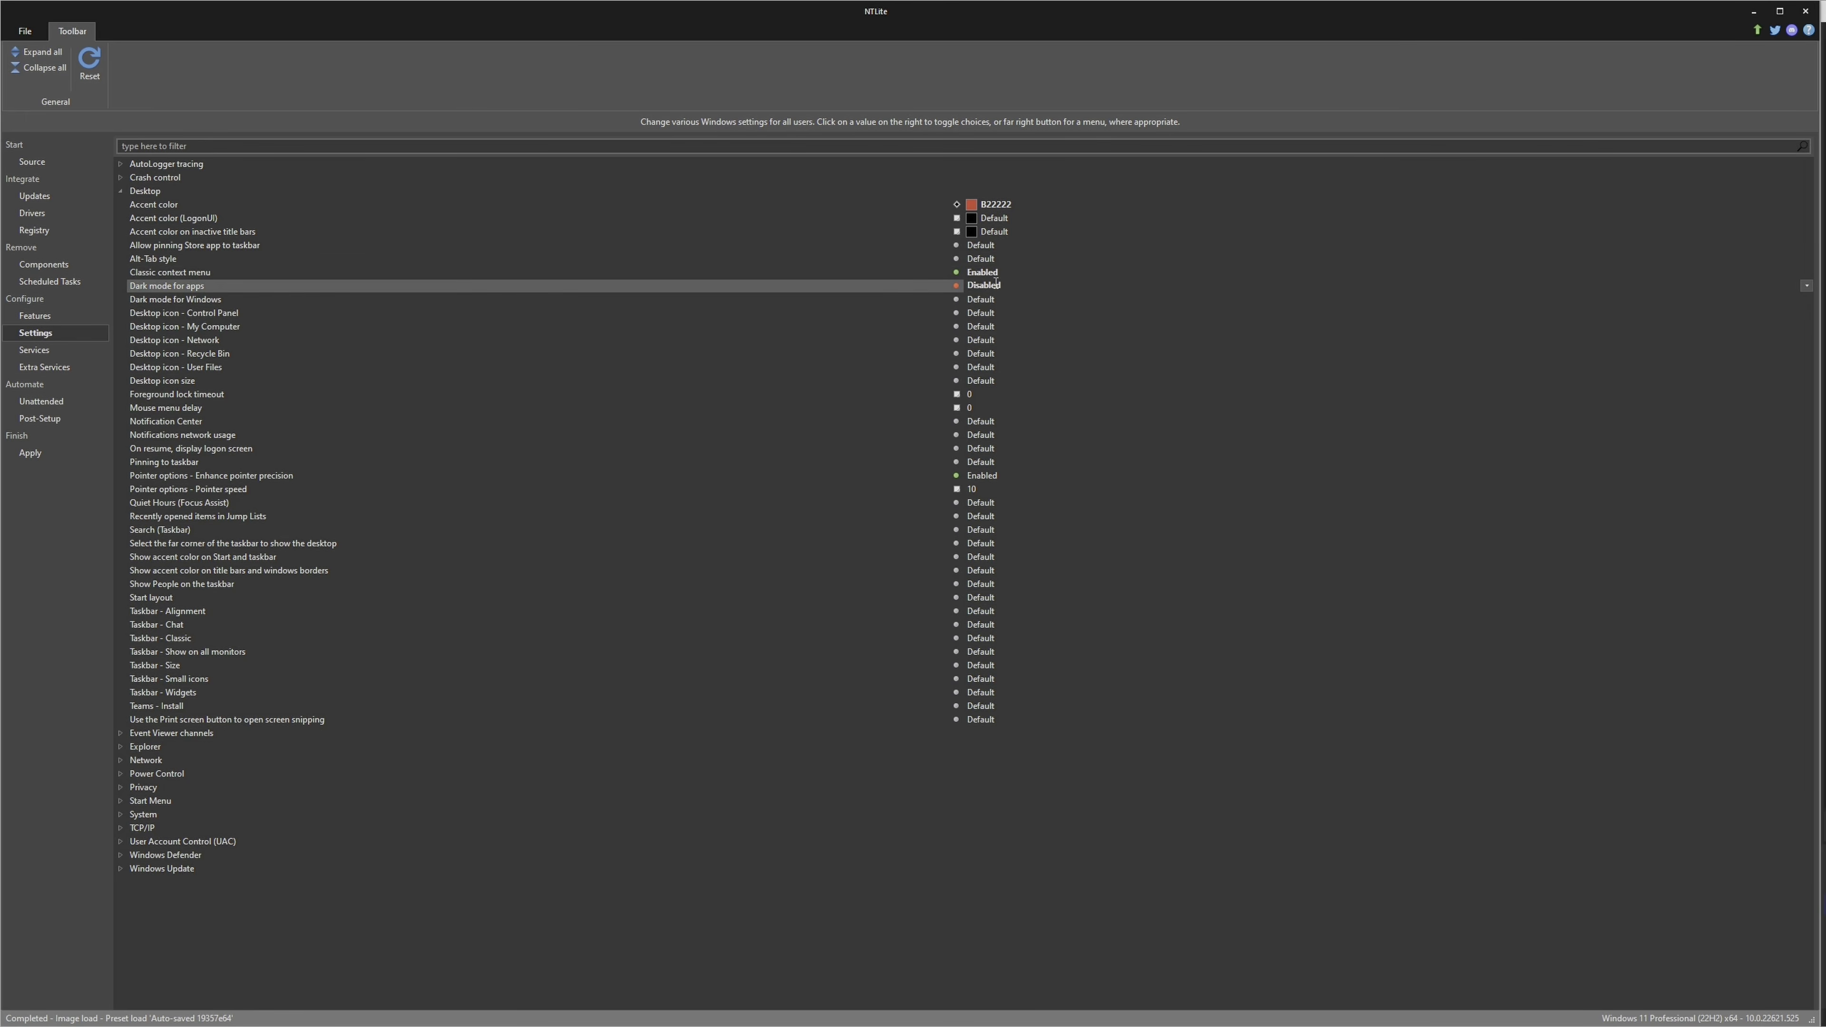
left_click(996, 284)
left_click(997, 285)
left_click(981, 301)
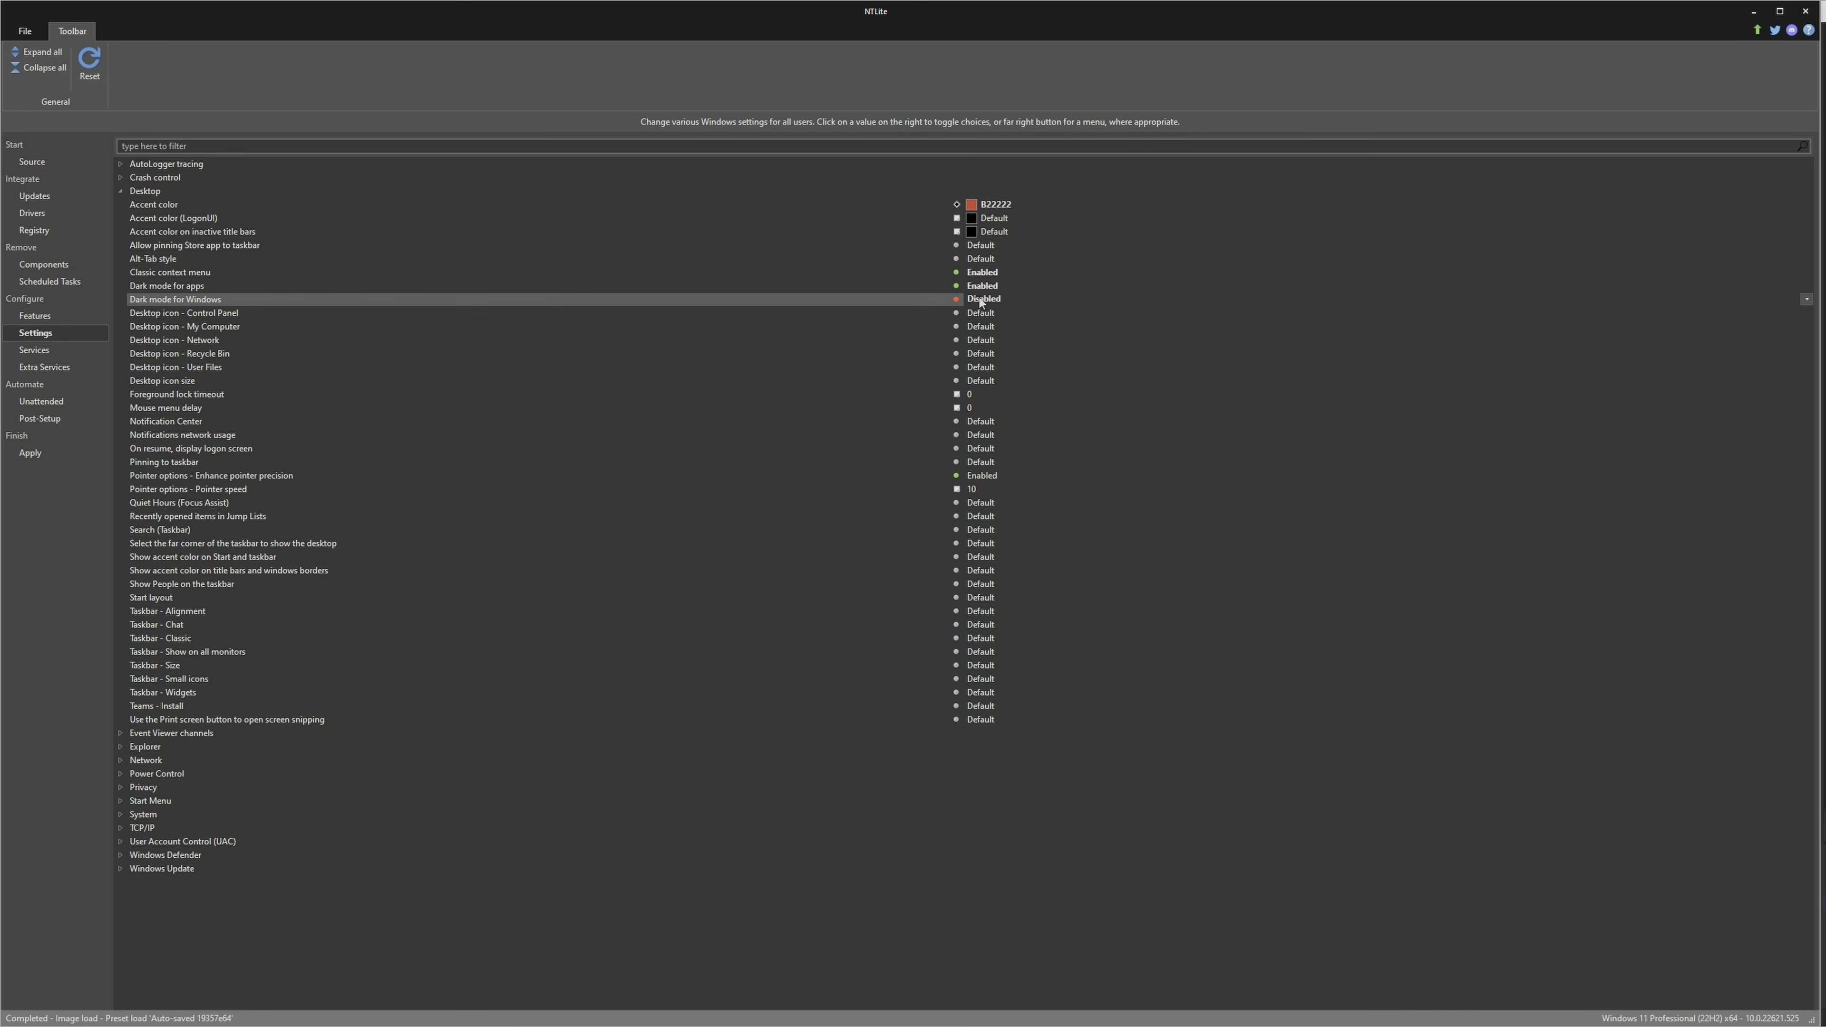
left_click(987, 297)
left_click(986, 297)
Enable "On resume, display logon screen" and disable "Pointer options - Enhance pointer precision" in the Desktop settings
left_click(198, 447)
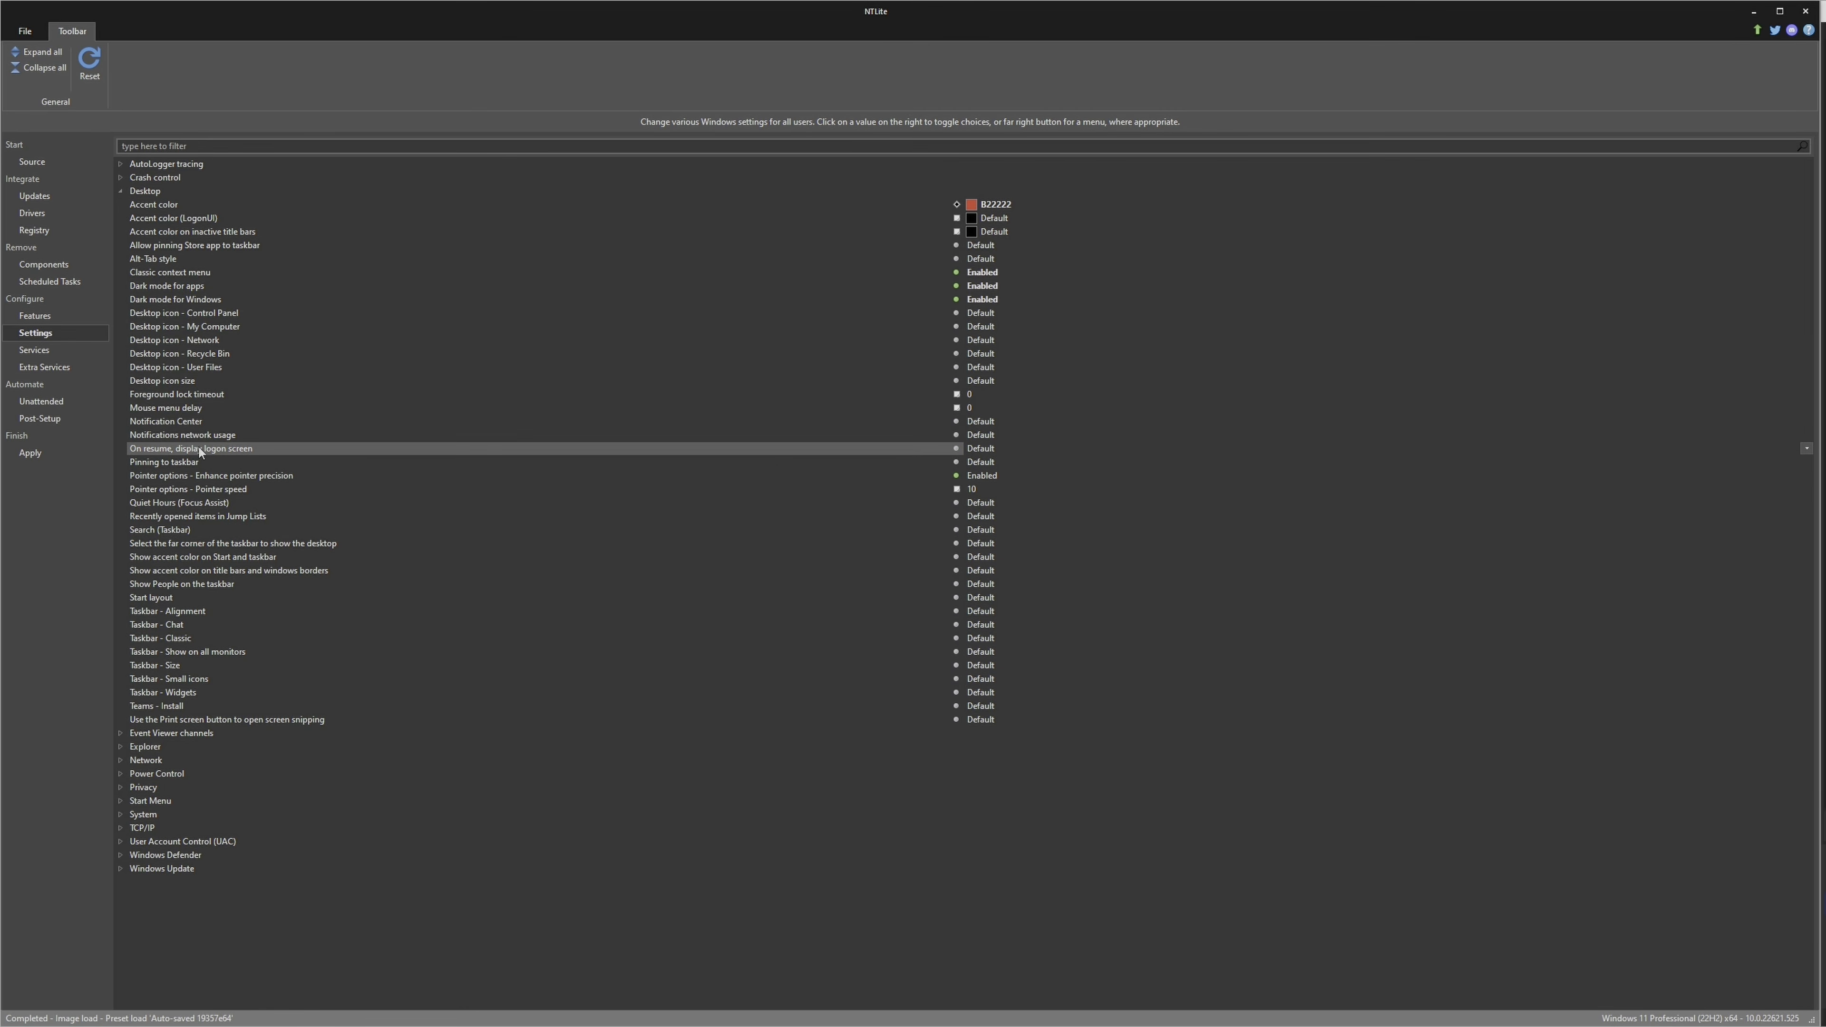
left_click(982, 447)
left_click(1001, 447)
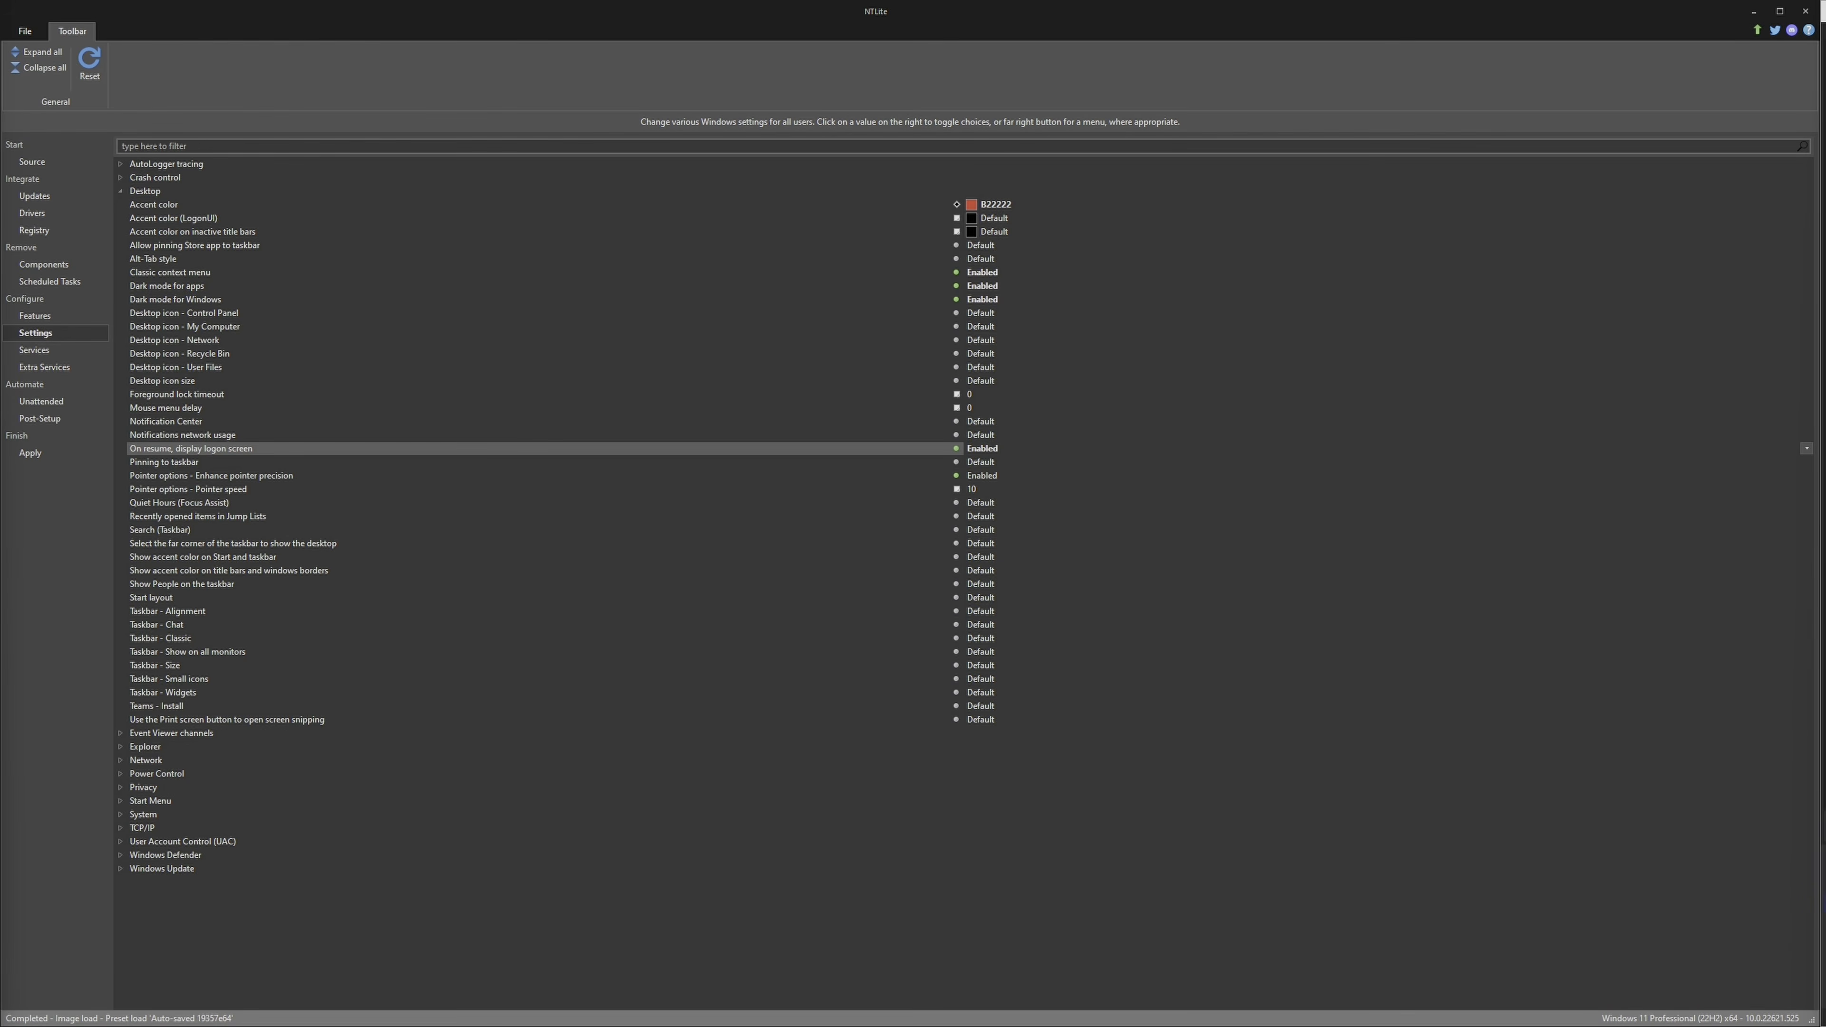
left_click(274, 477)
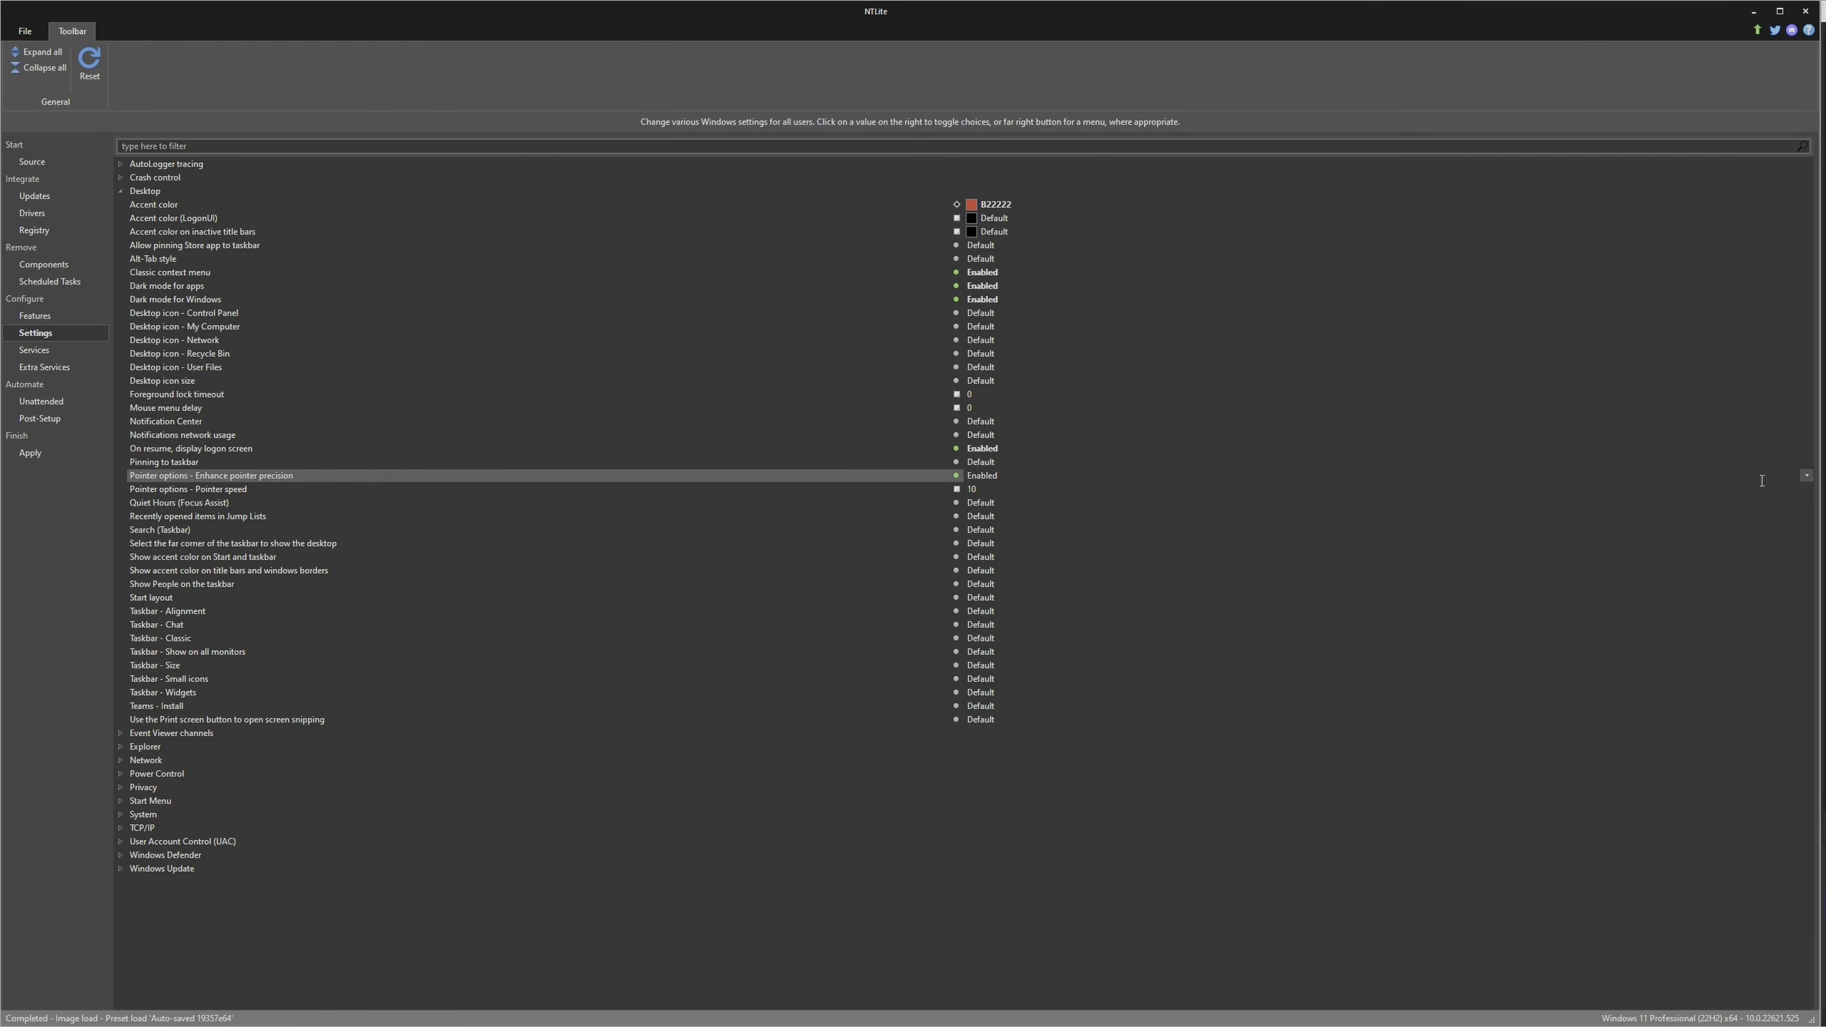
left_click(1806, 476)
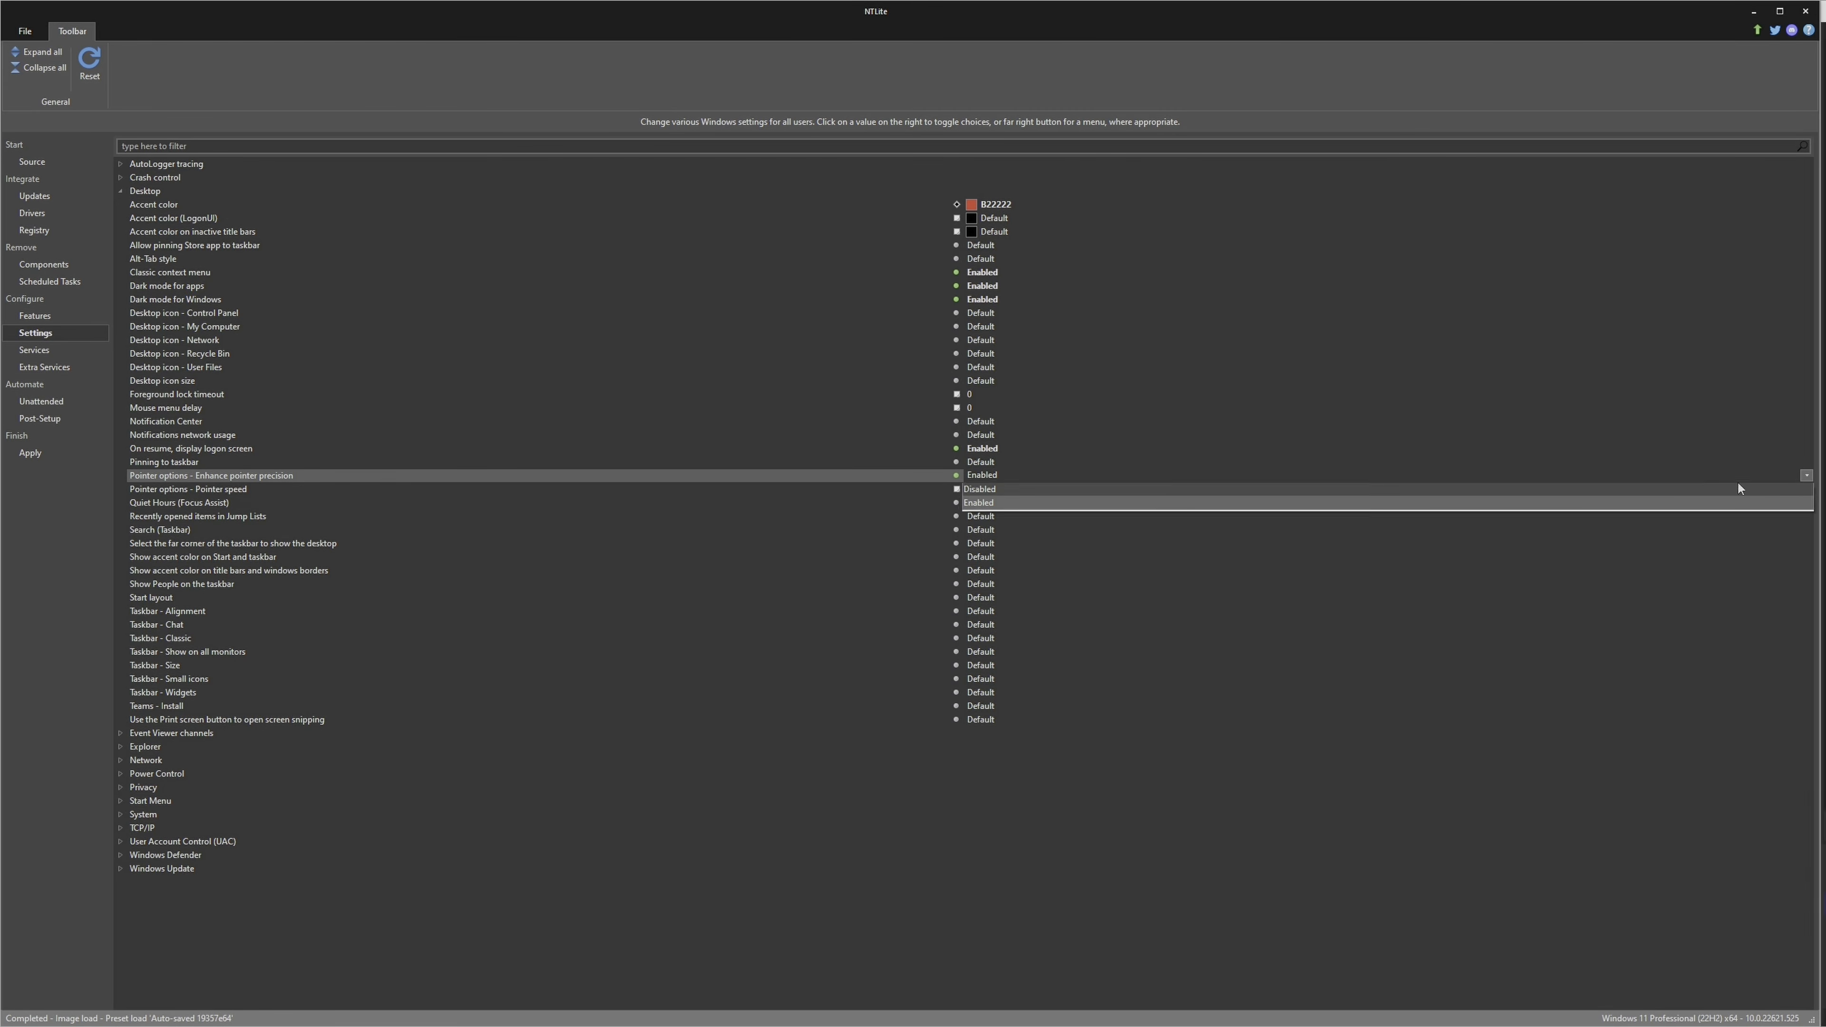
left_click(1161, 494)
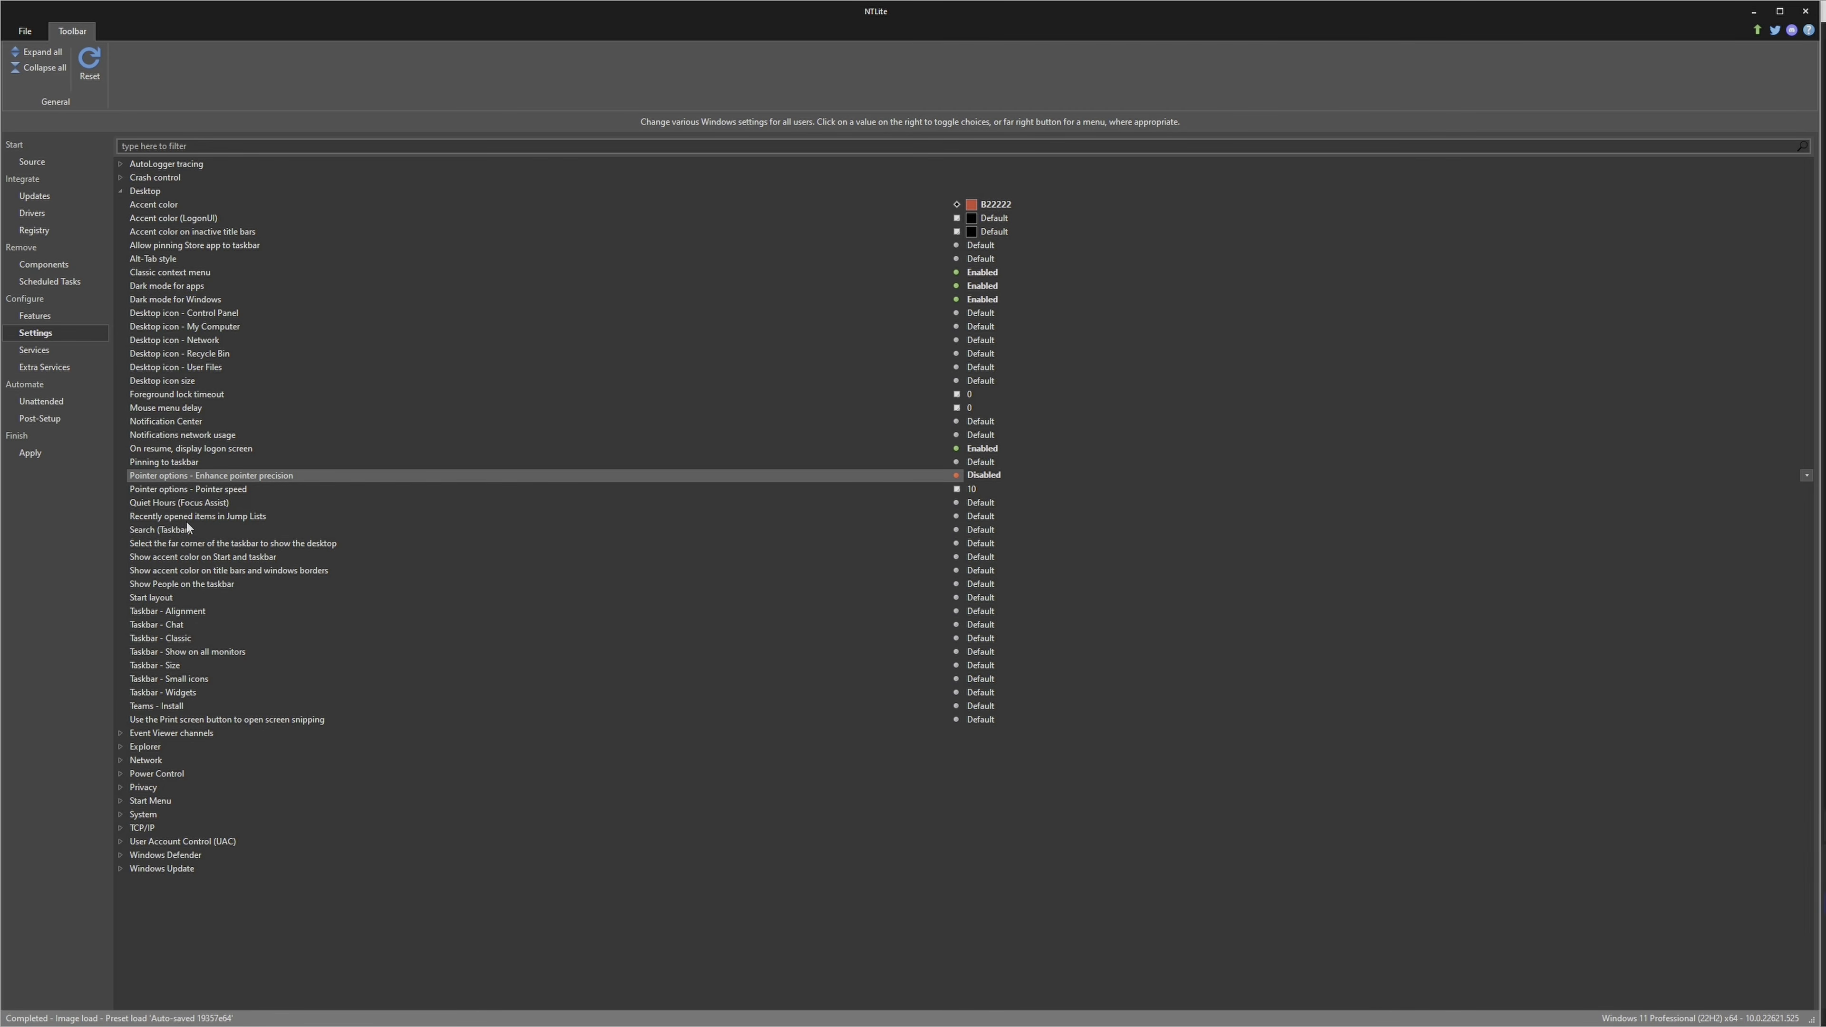
Disable "Show People on the taskbar" and set the taskbar alignment to Left
left_click(207, 584)
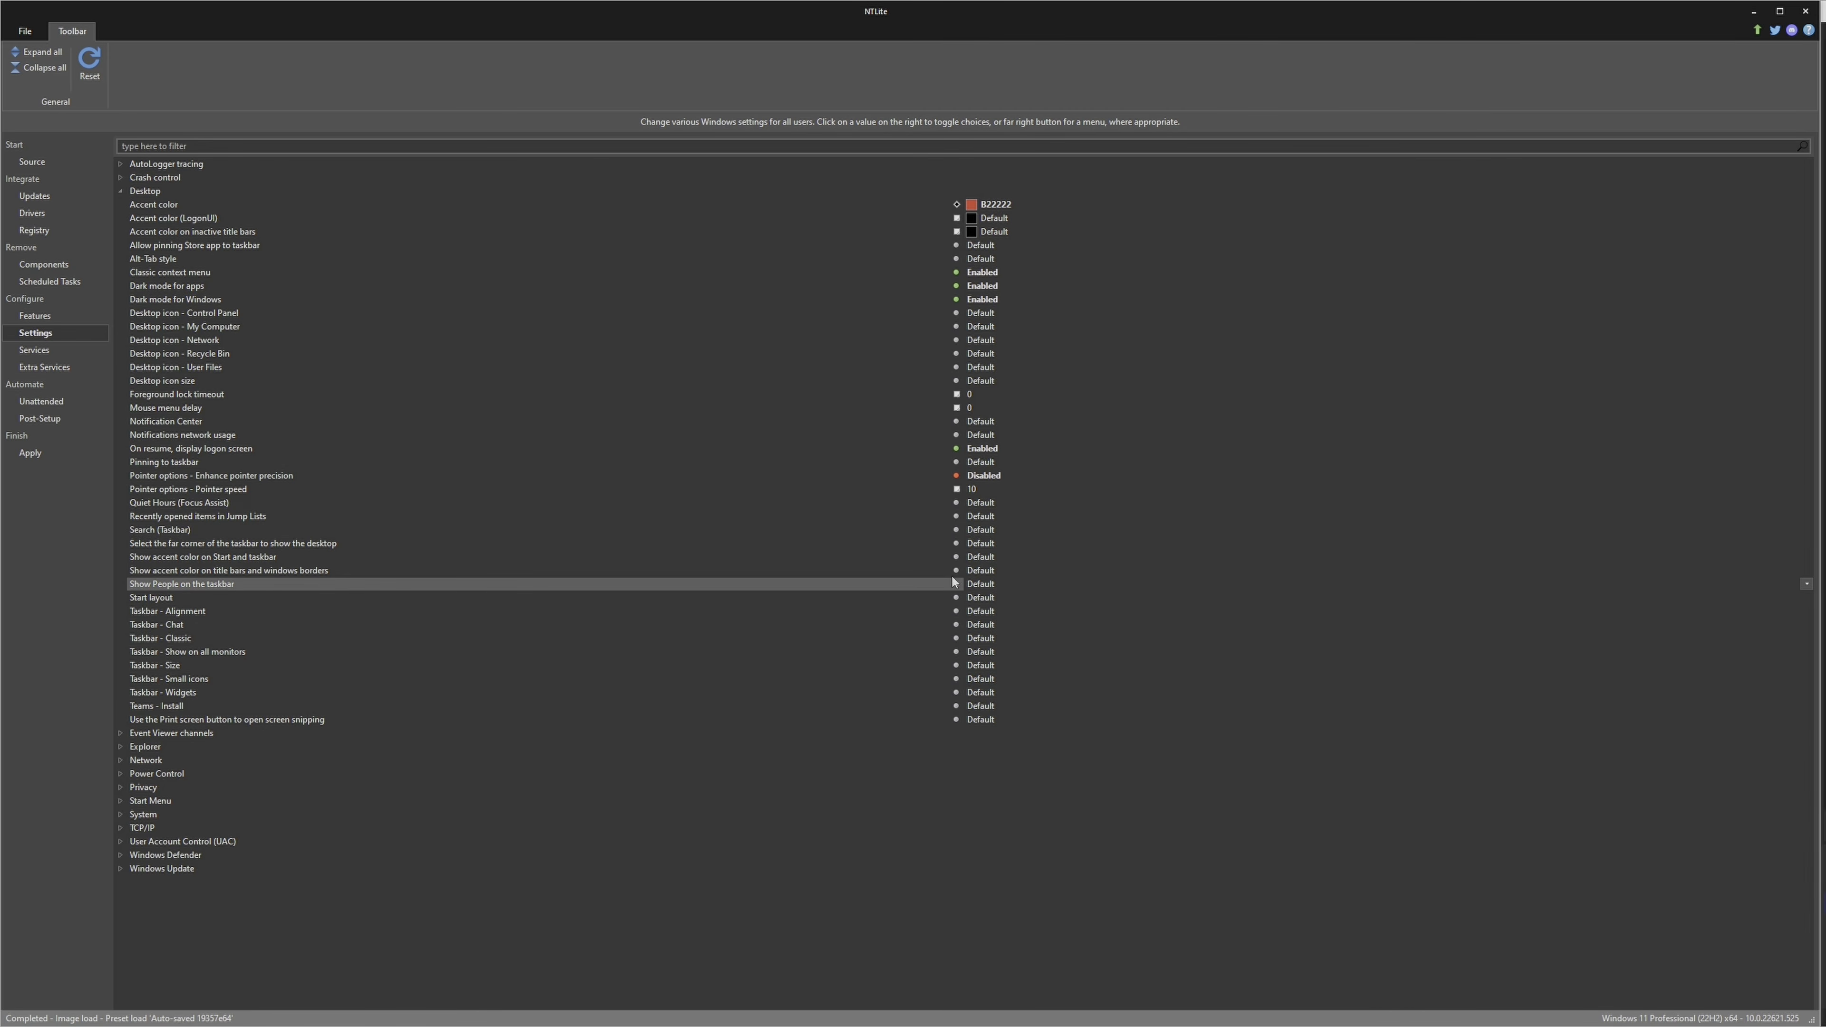
left_click(999, 584)
left_click(1003, 611)
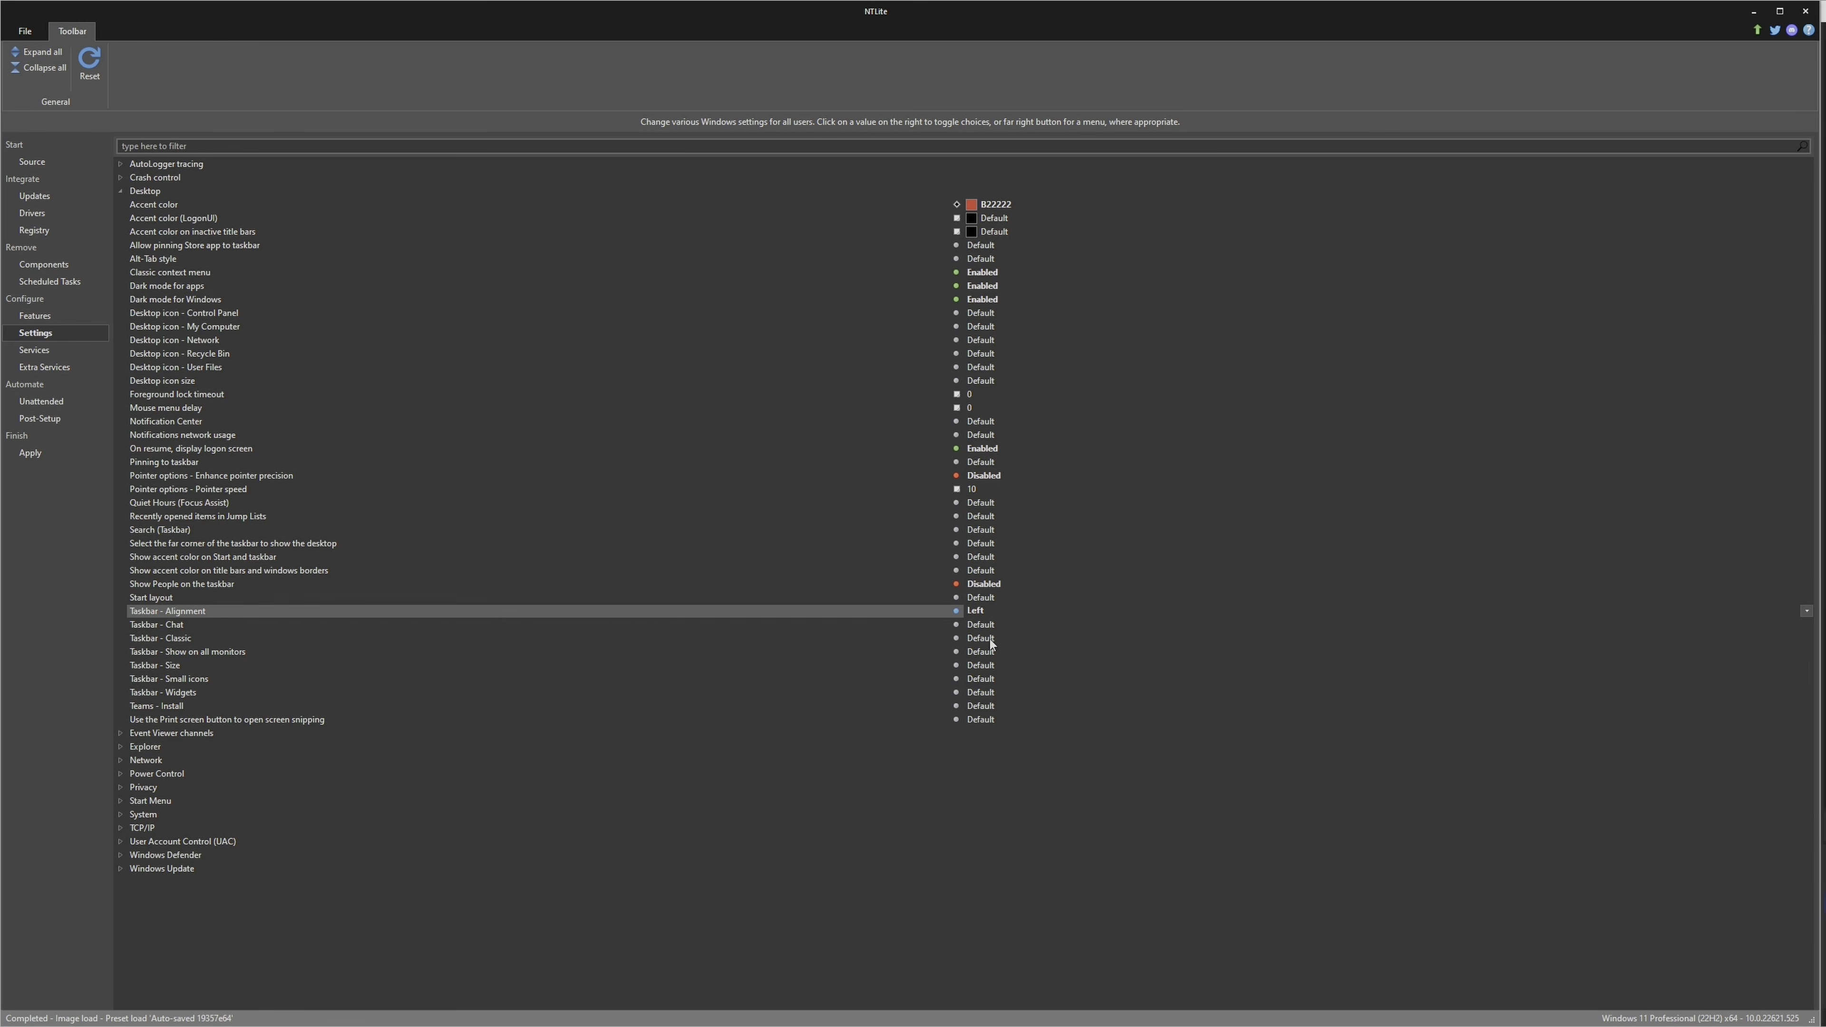
Disable Taskbar - Widgets, Taskbar - Chat and Teams - Install in the Desktop settings
left_click(160, 695)
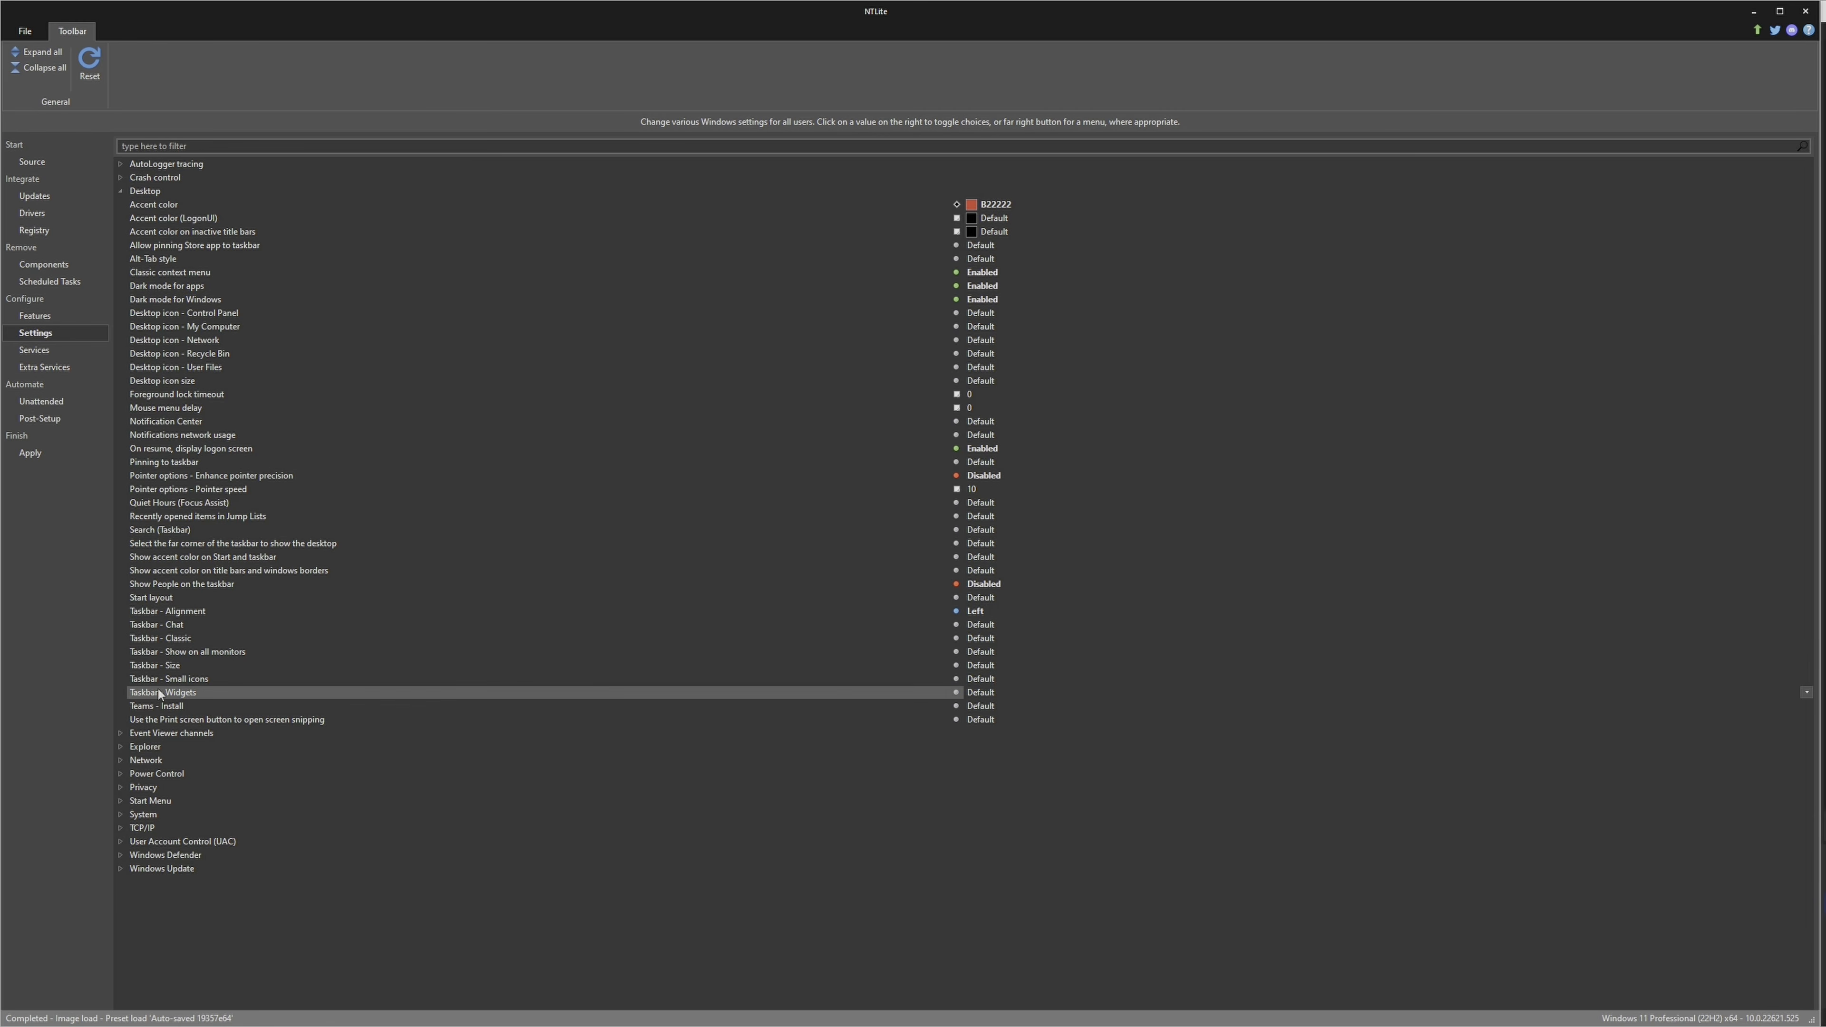
left_click(990, 694)
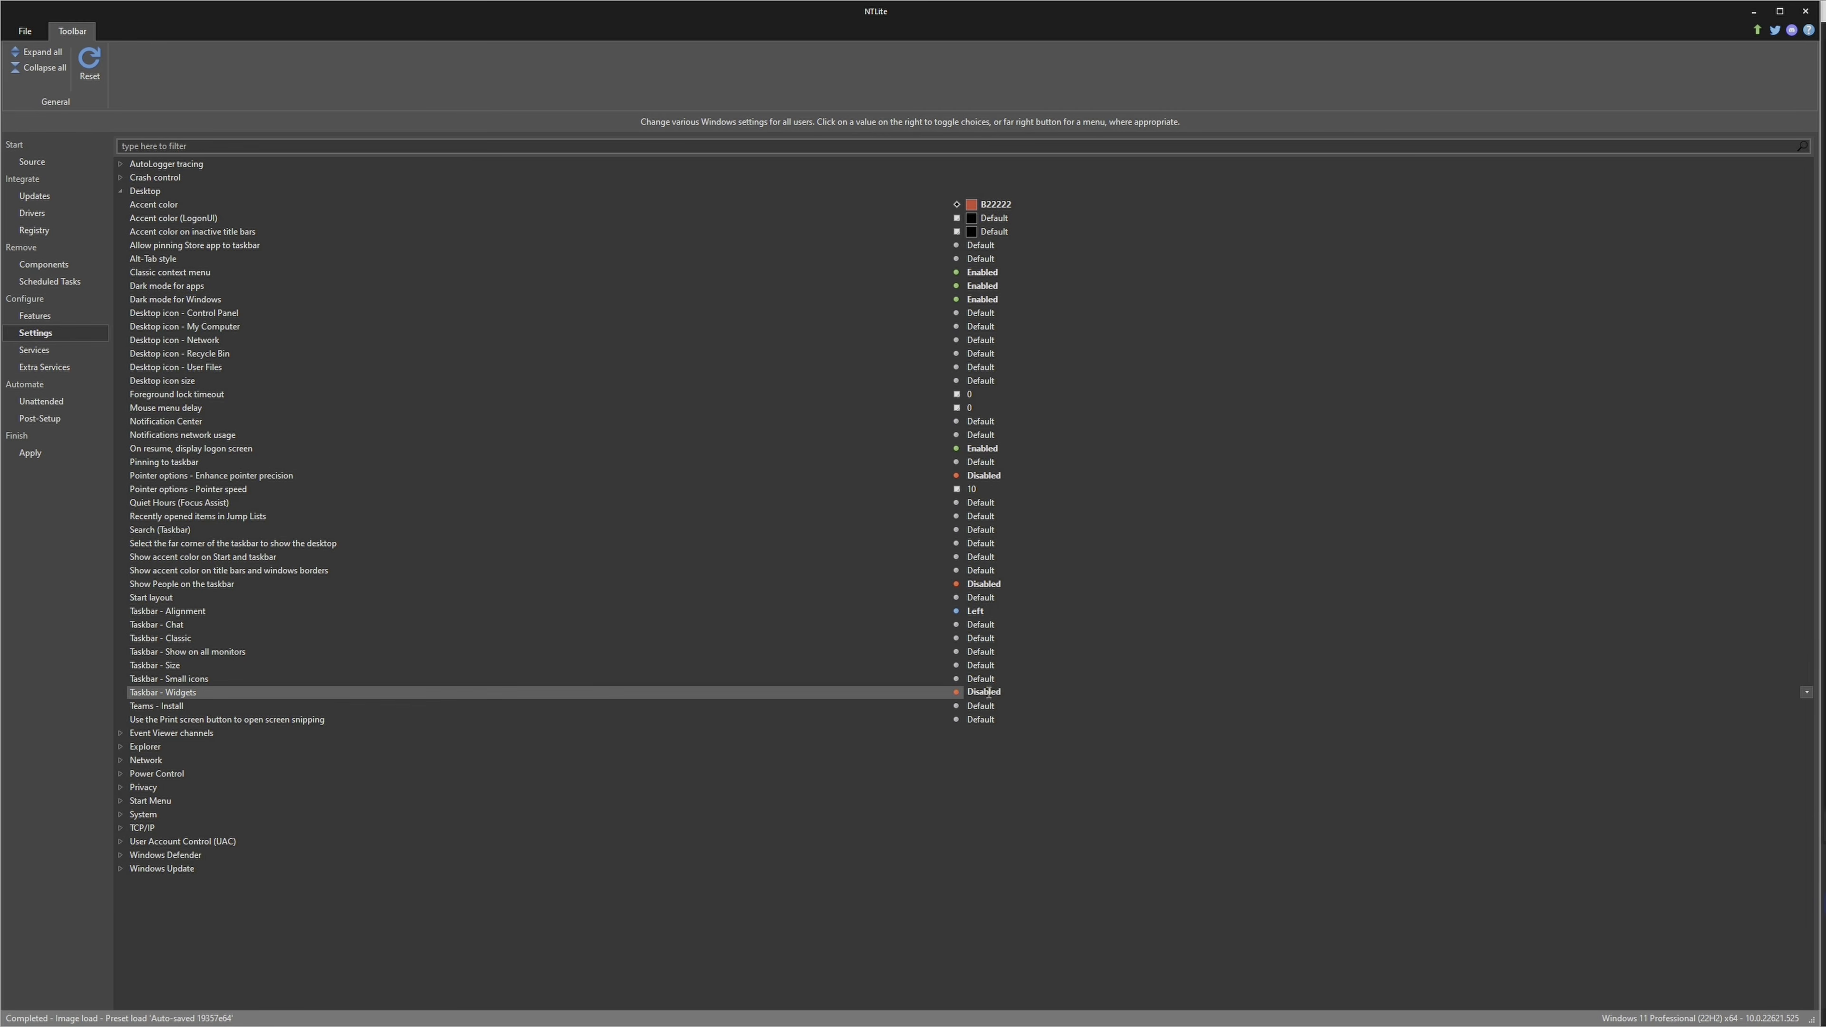
left_click(160, 626)
left_click(1007, 624)
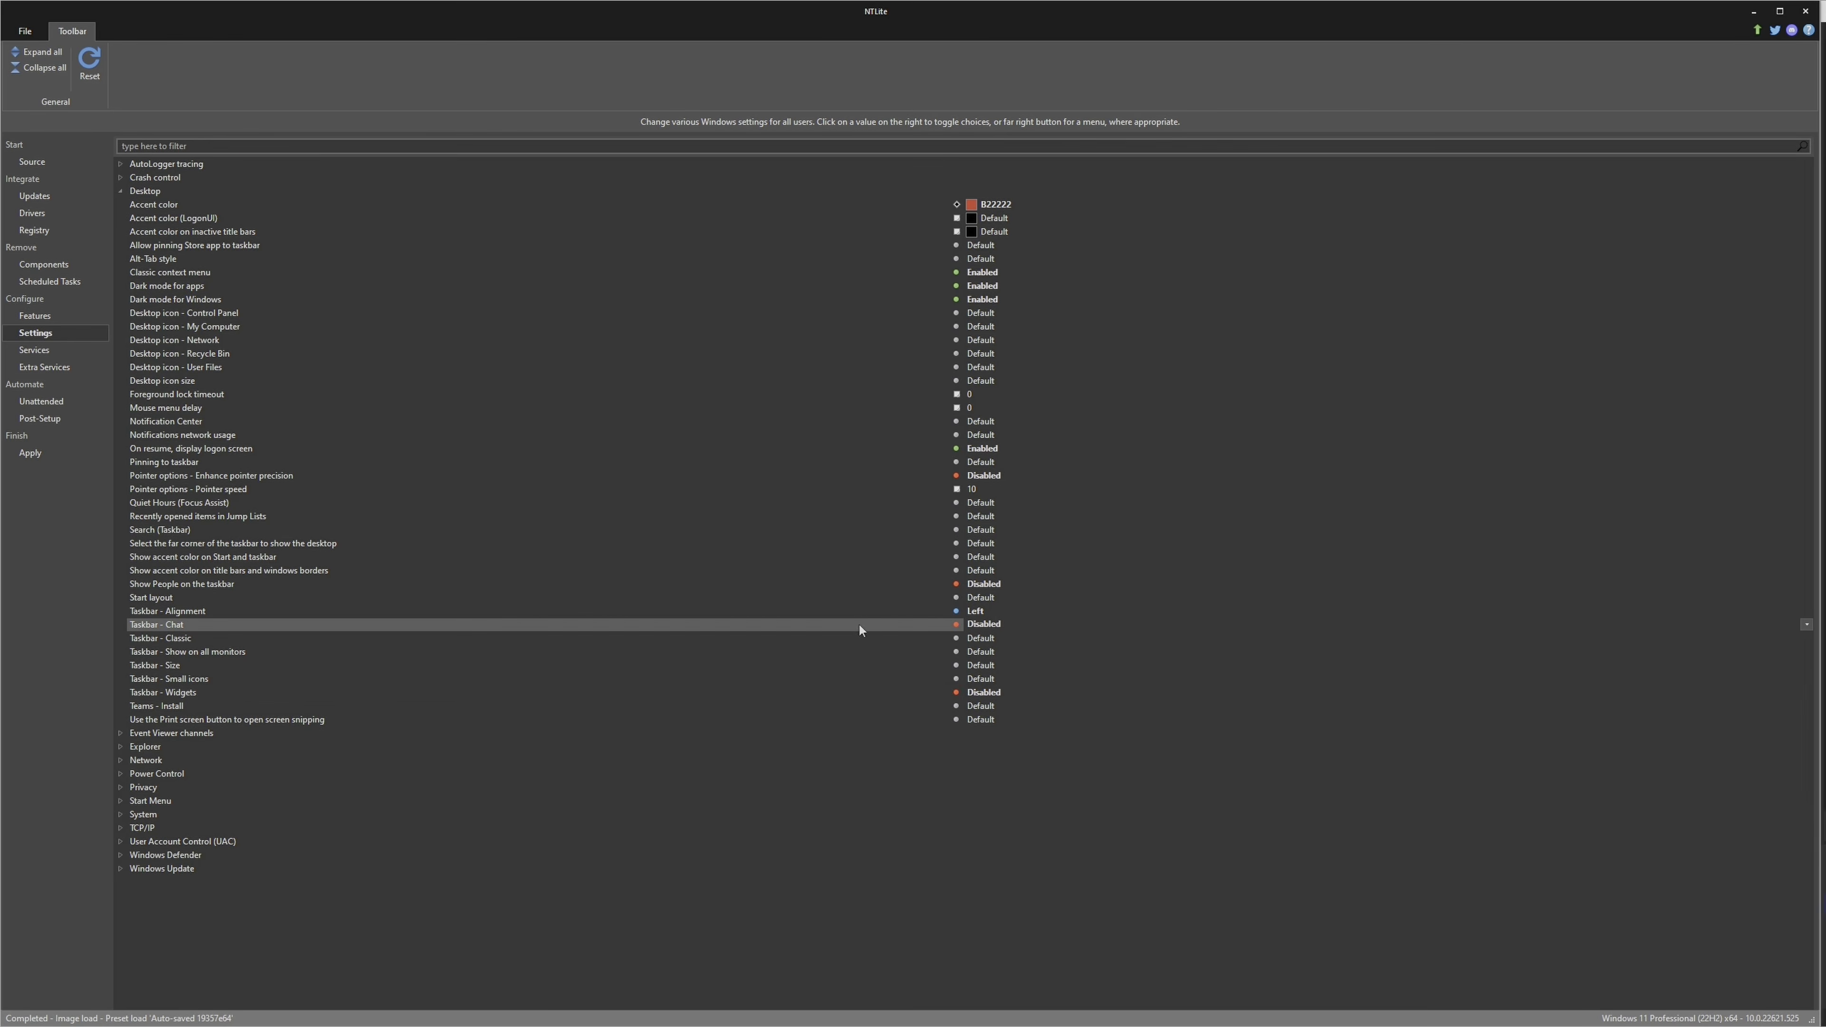
left_click(152, 707)
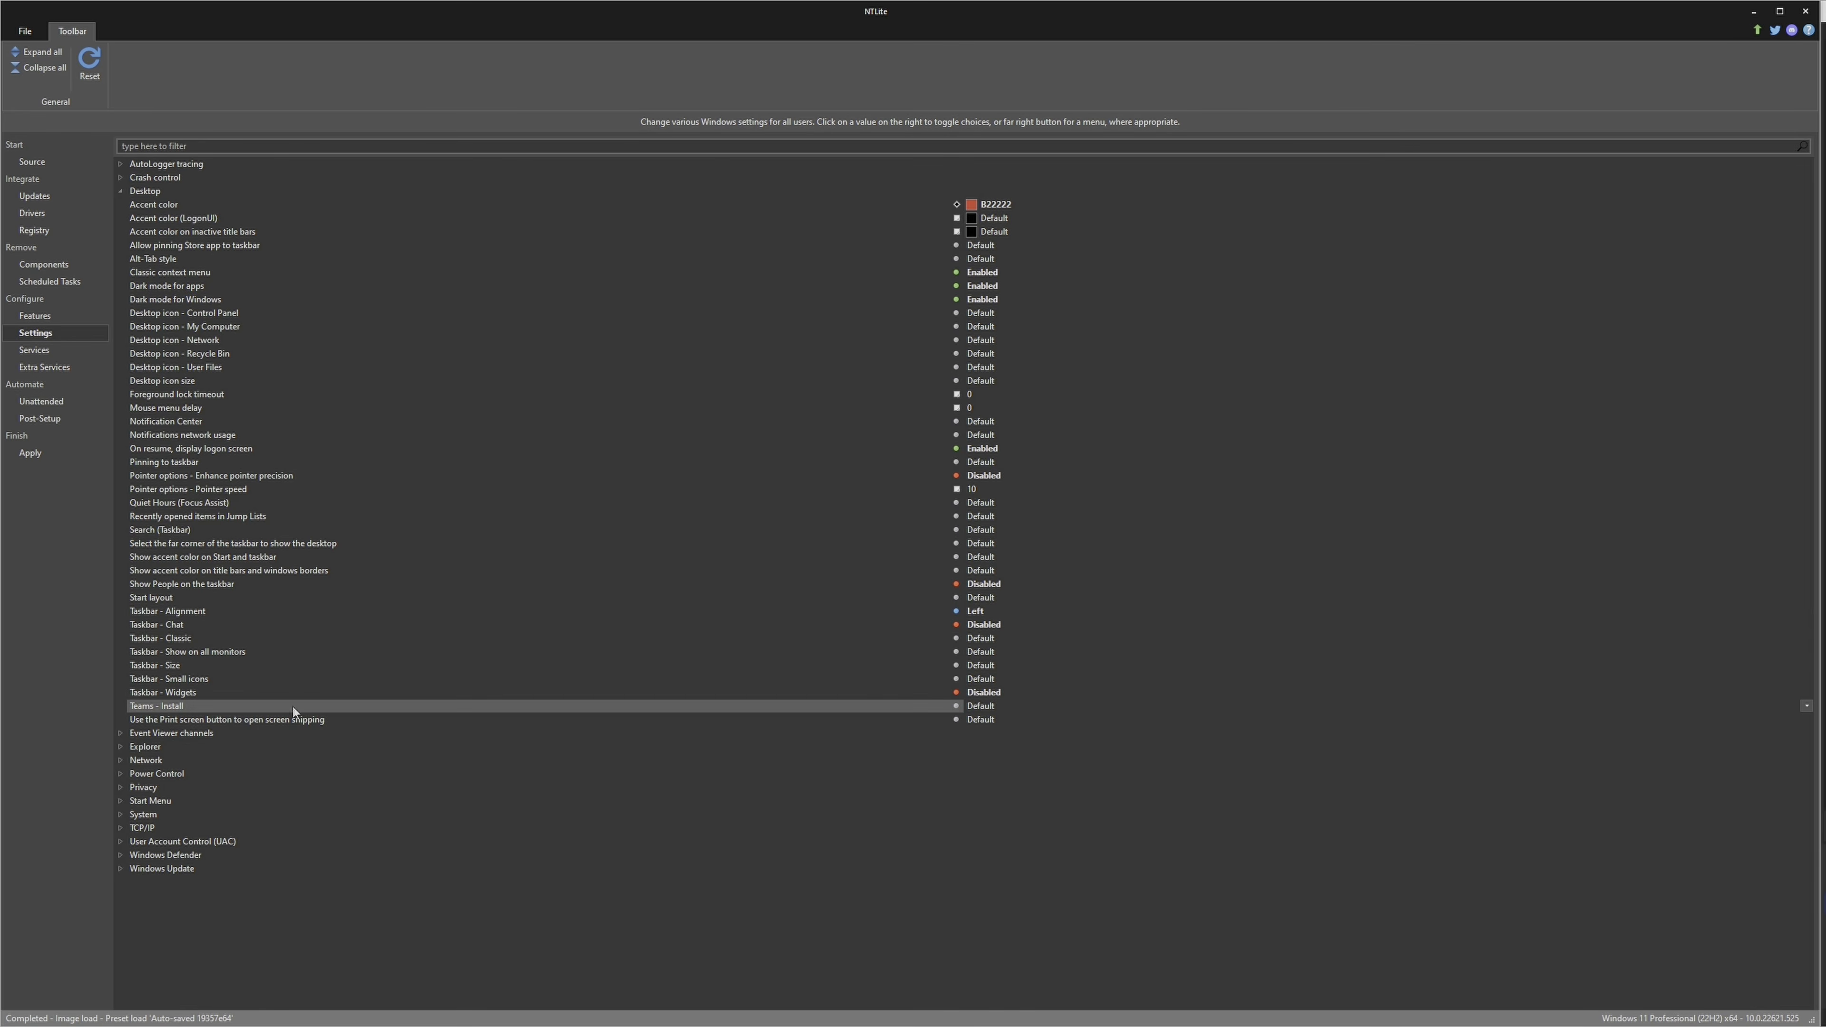
left_click(990, 706)
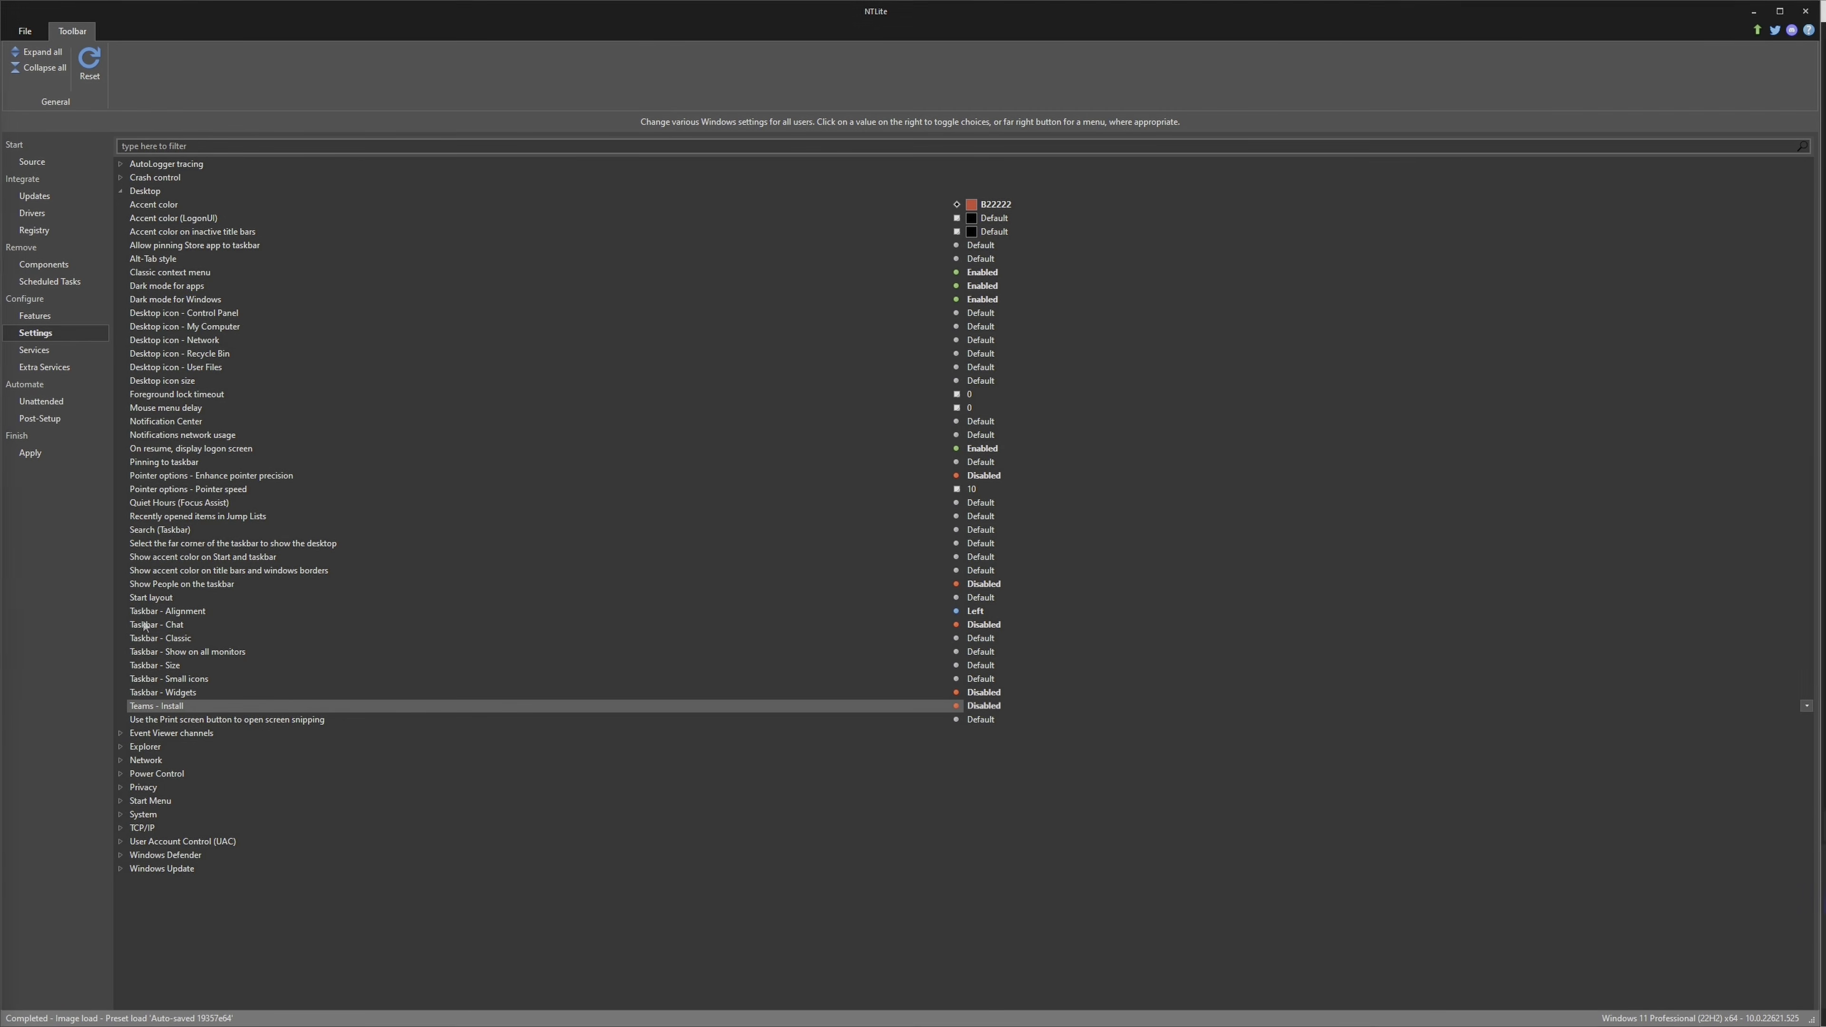
left_click(156, 721)
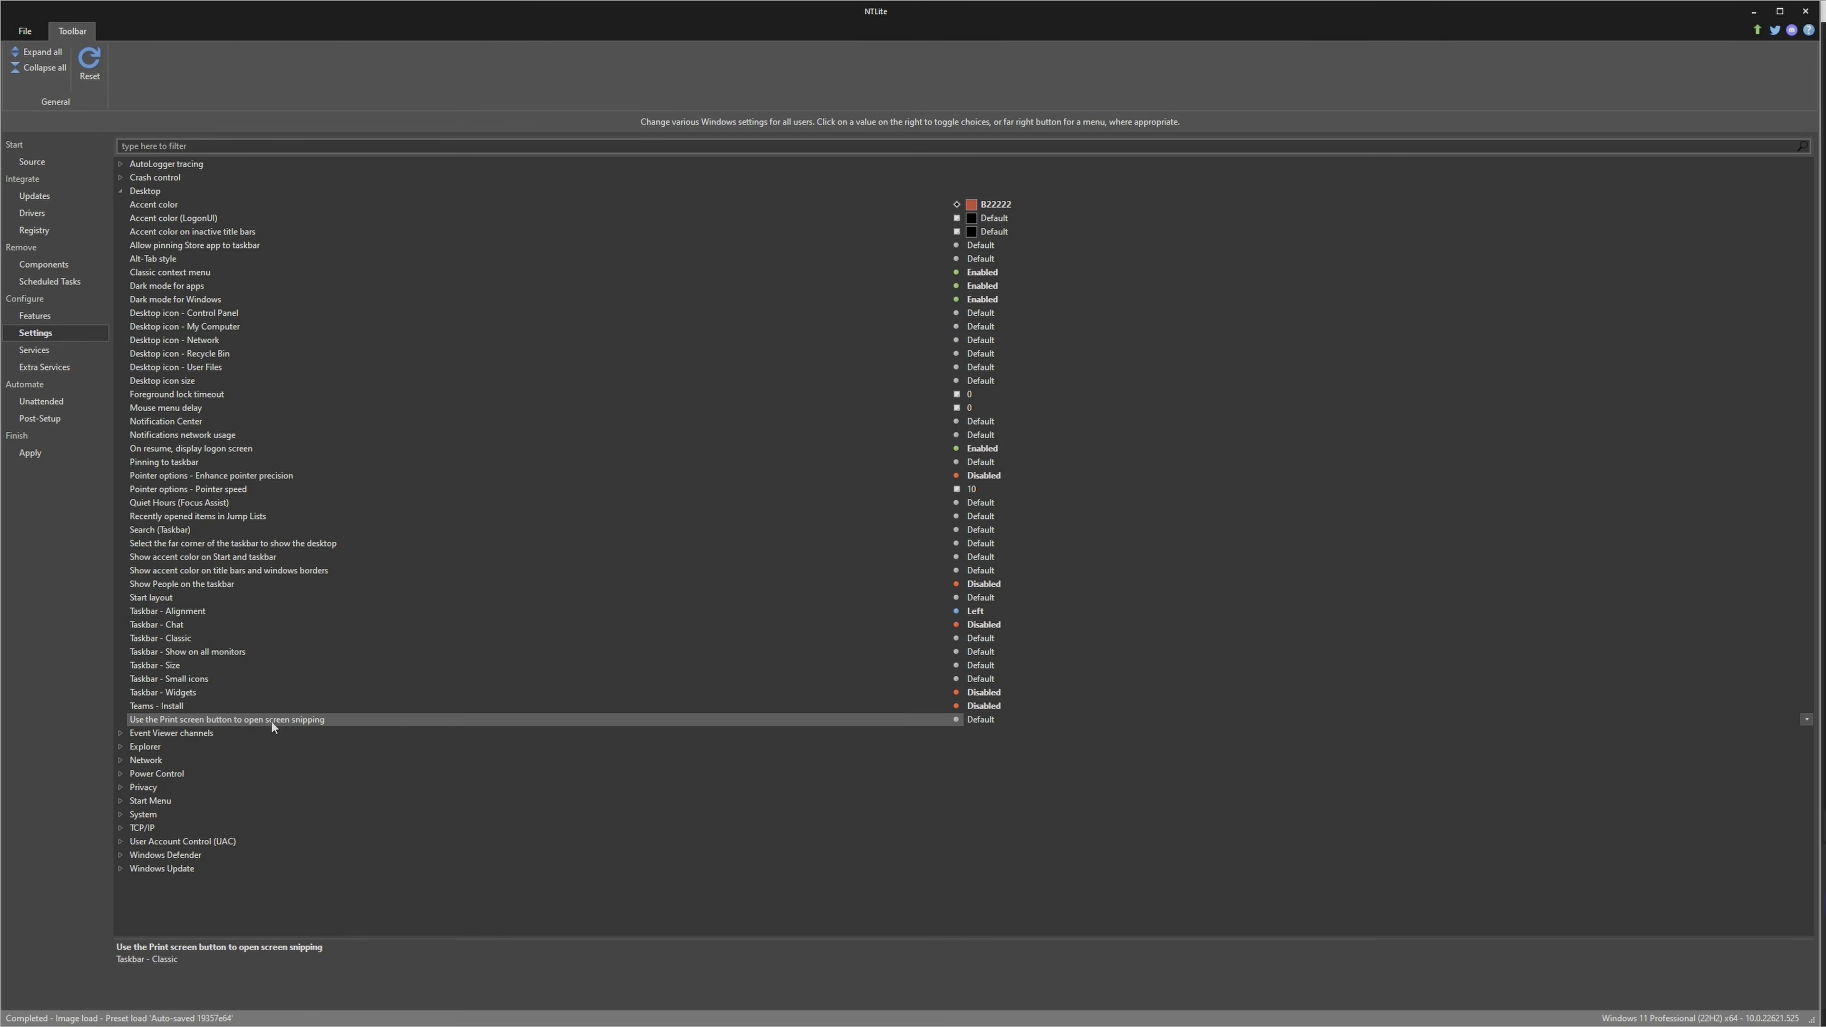
left_click(993, 720)
left_click(994, 720)
left_click(993, 720)
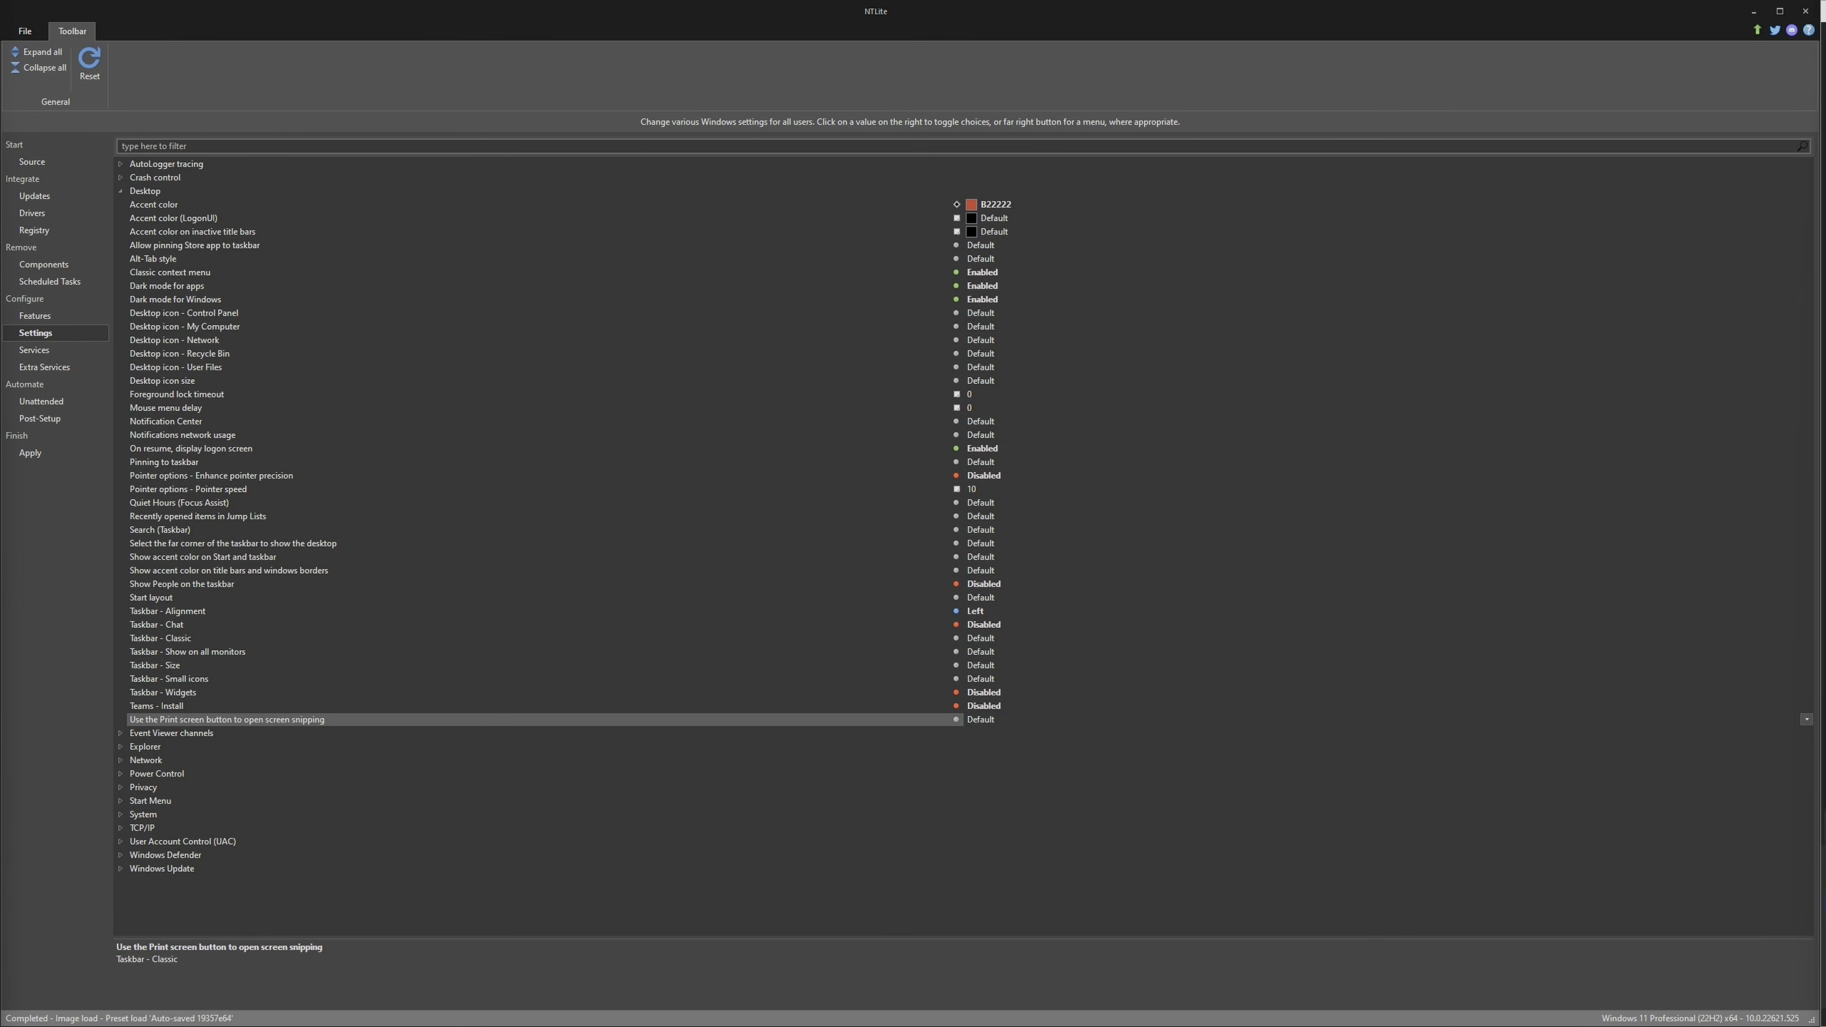
Disable "Show sync provider notifications" and "Show Task View button" in the Explorer settings
left_click(124, 747)
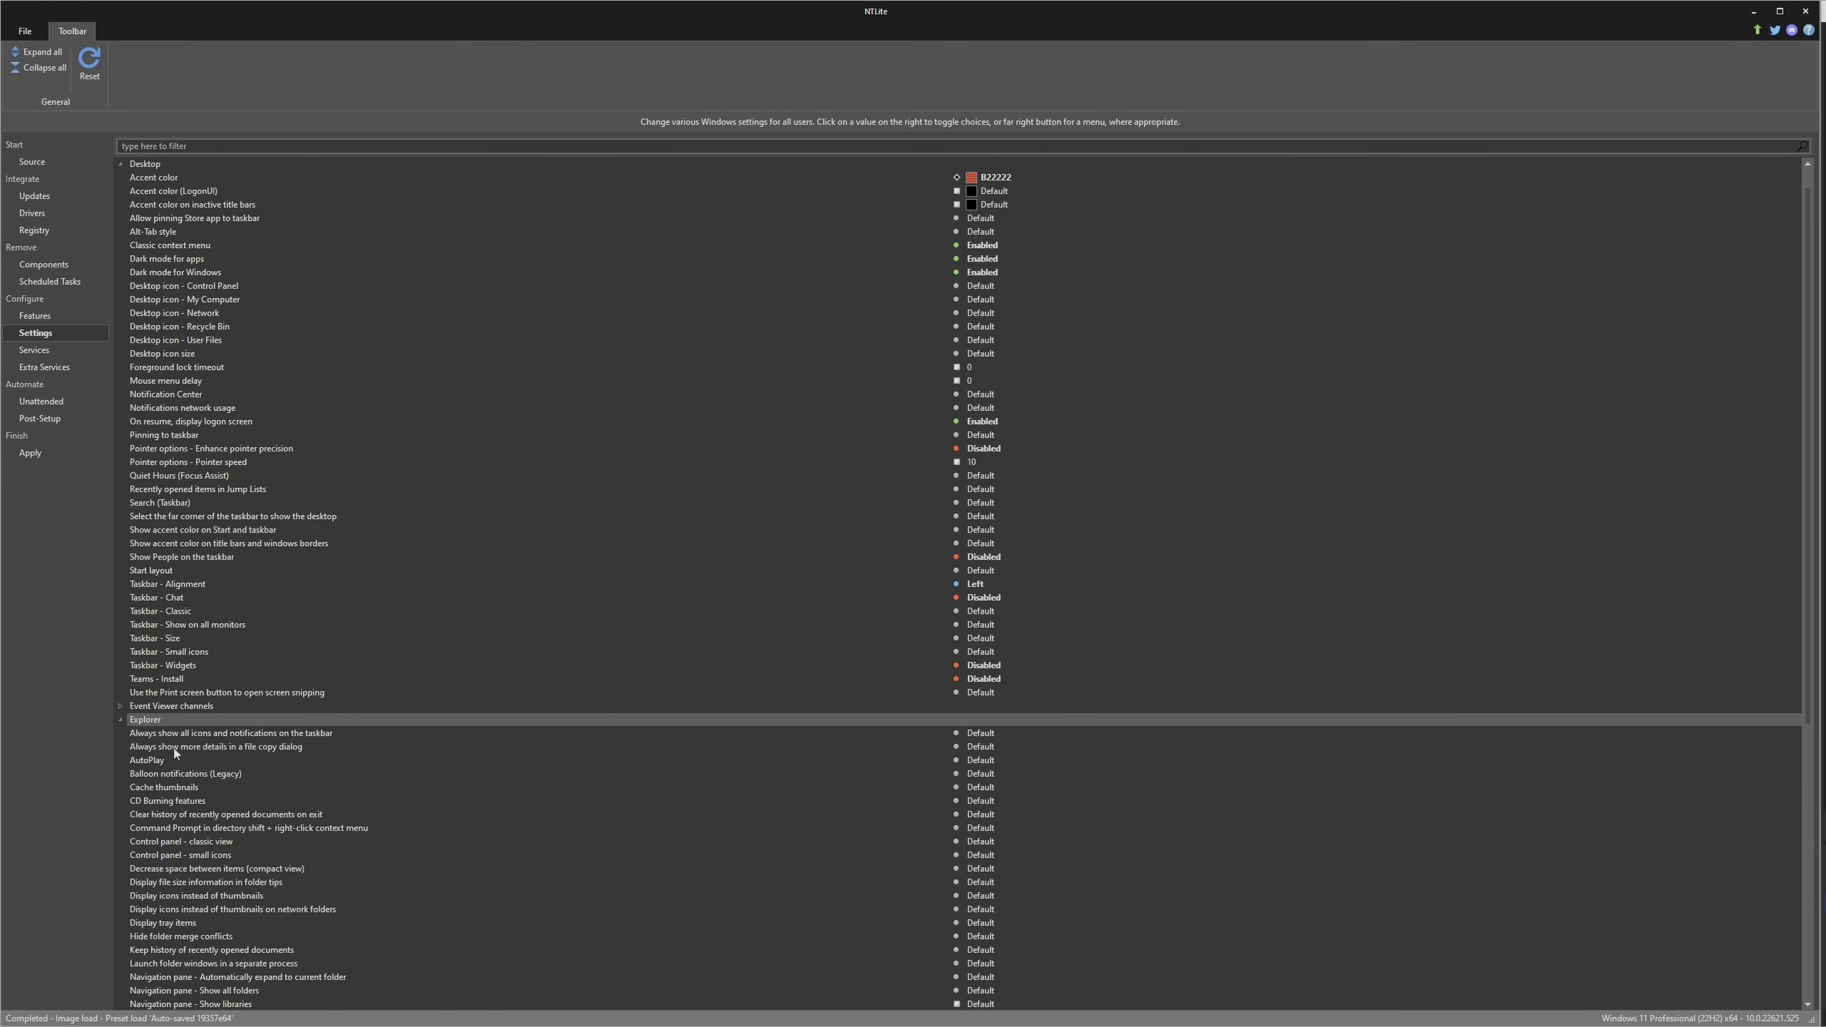
scroll(174, 748, "down", 3)
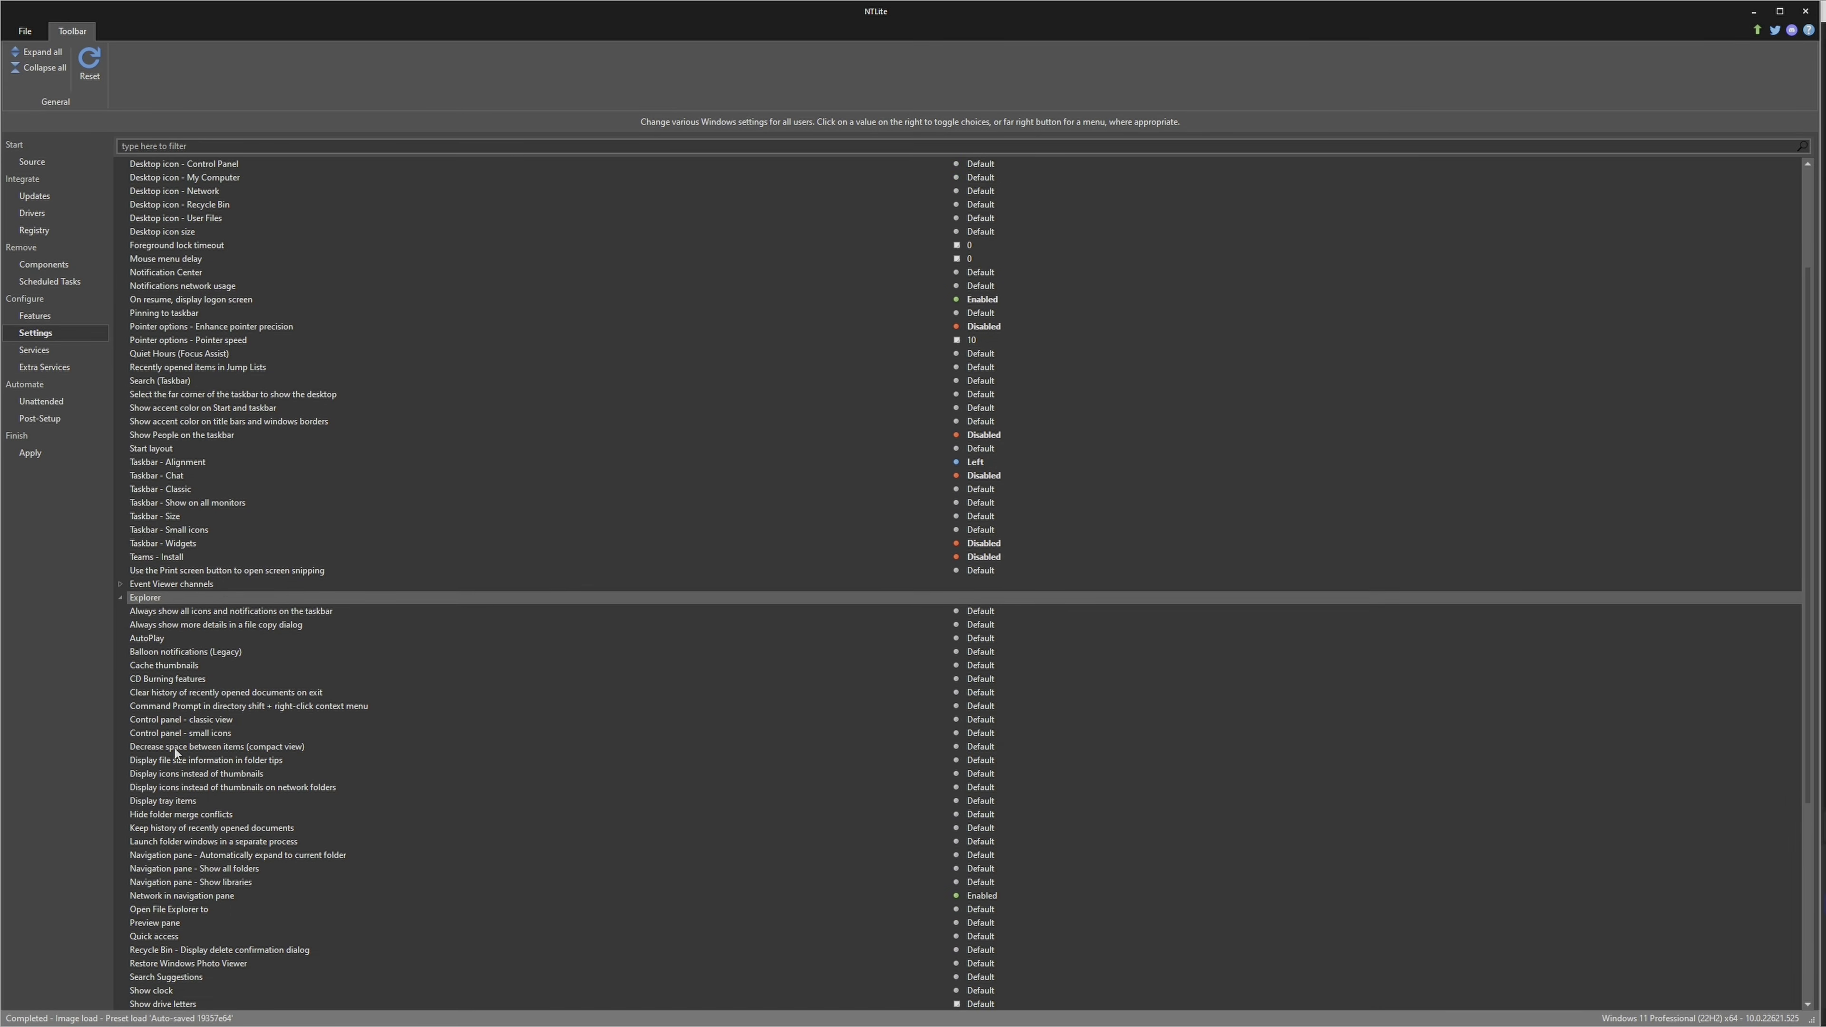
scroll(175, 752, "down", 3)
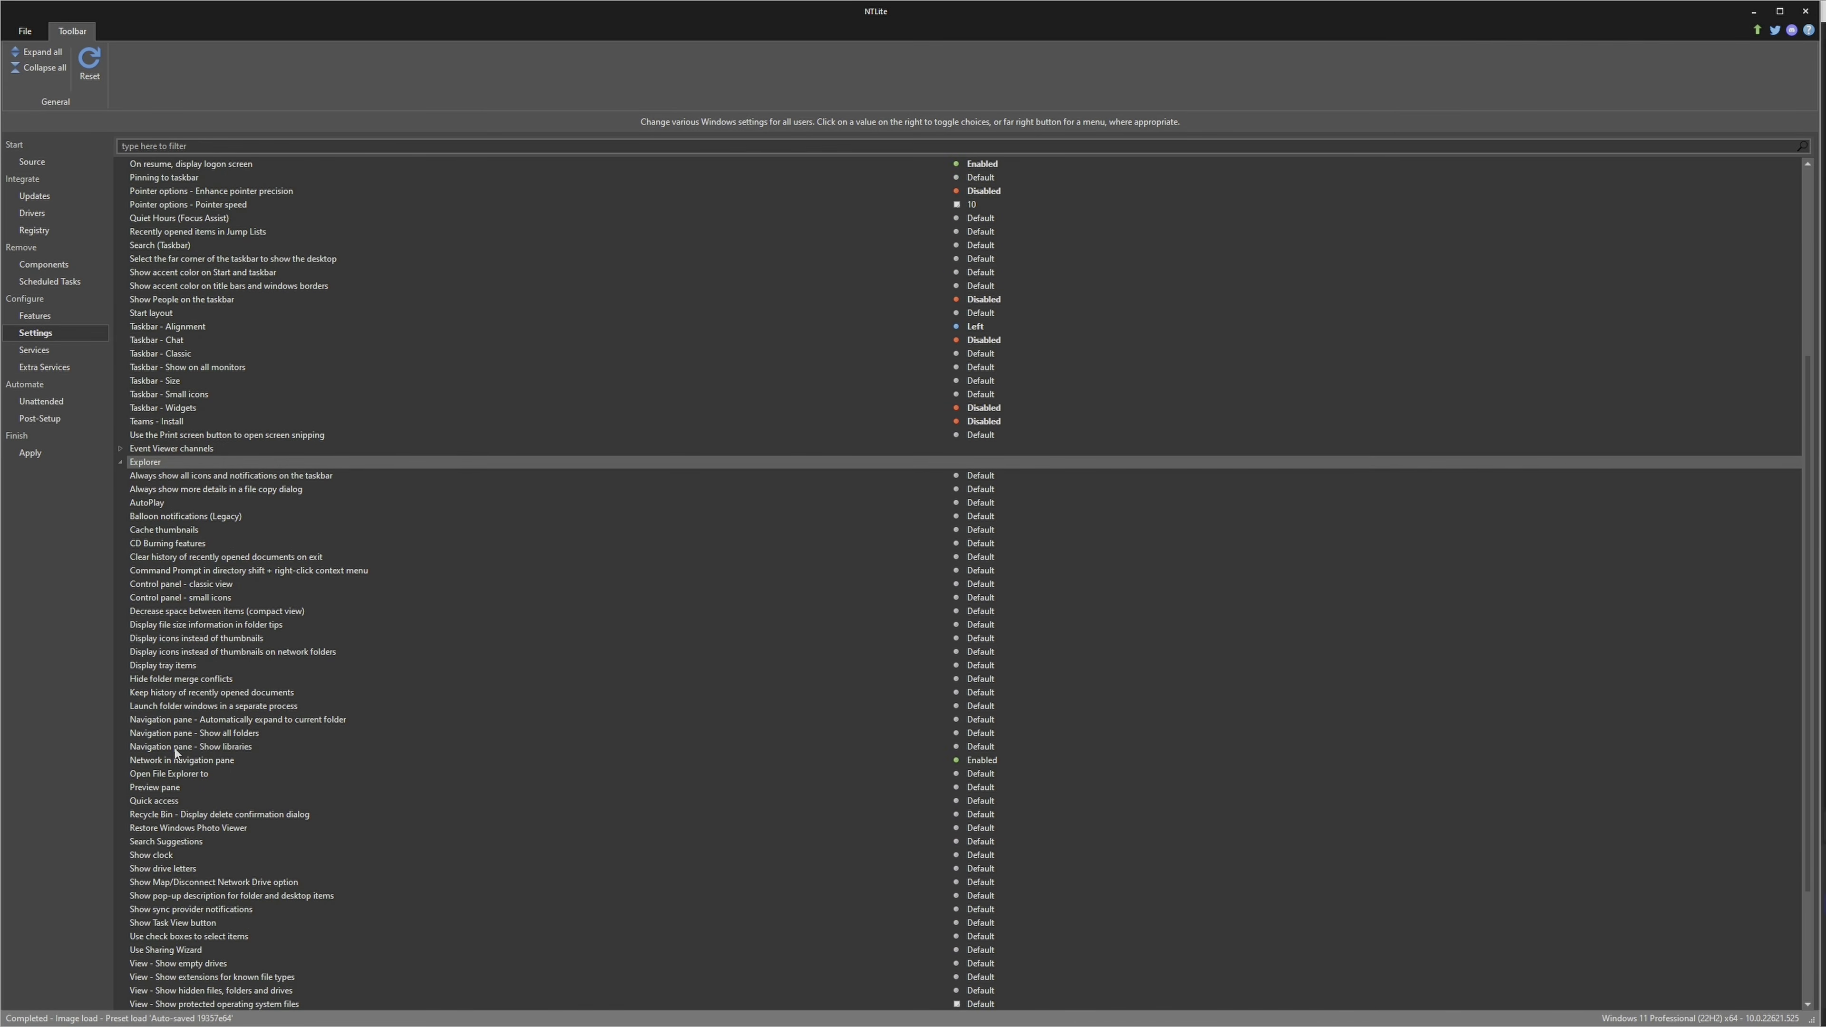
scroll(174, 752, "down", 1)
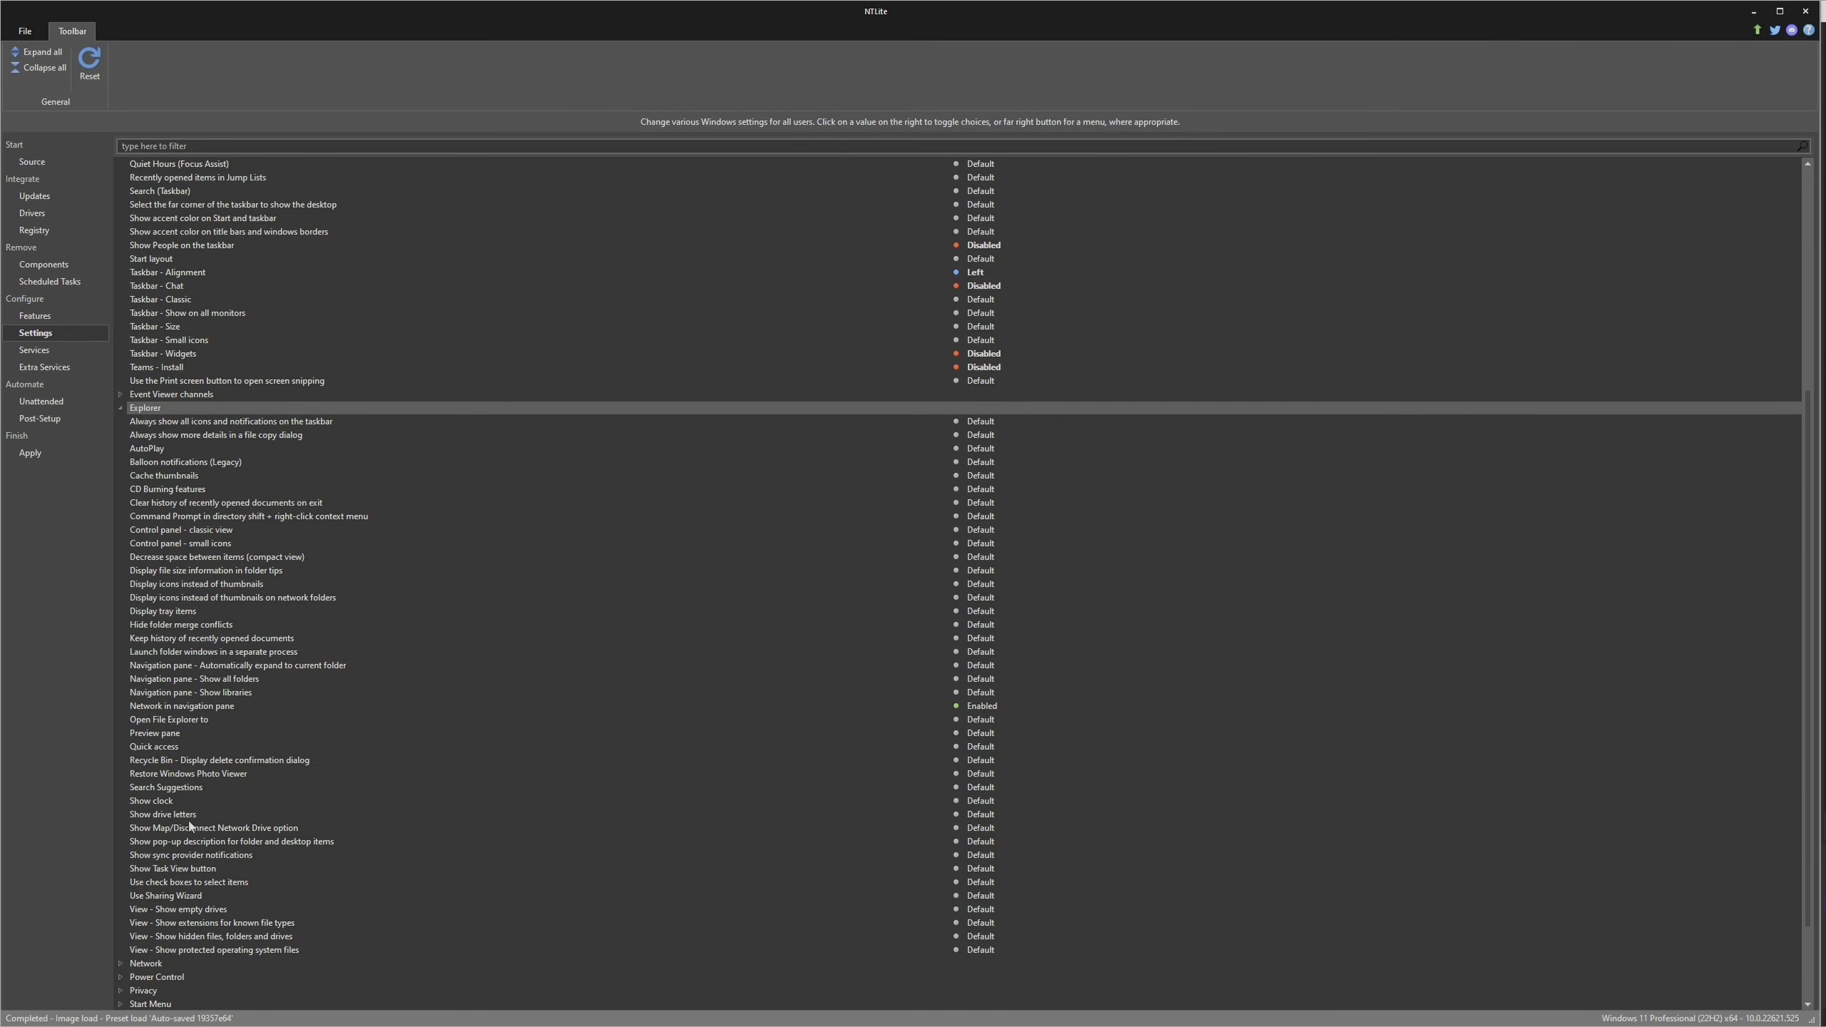
left_click(193, 858)
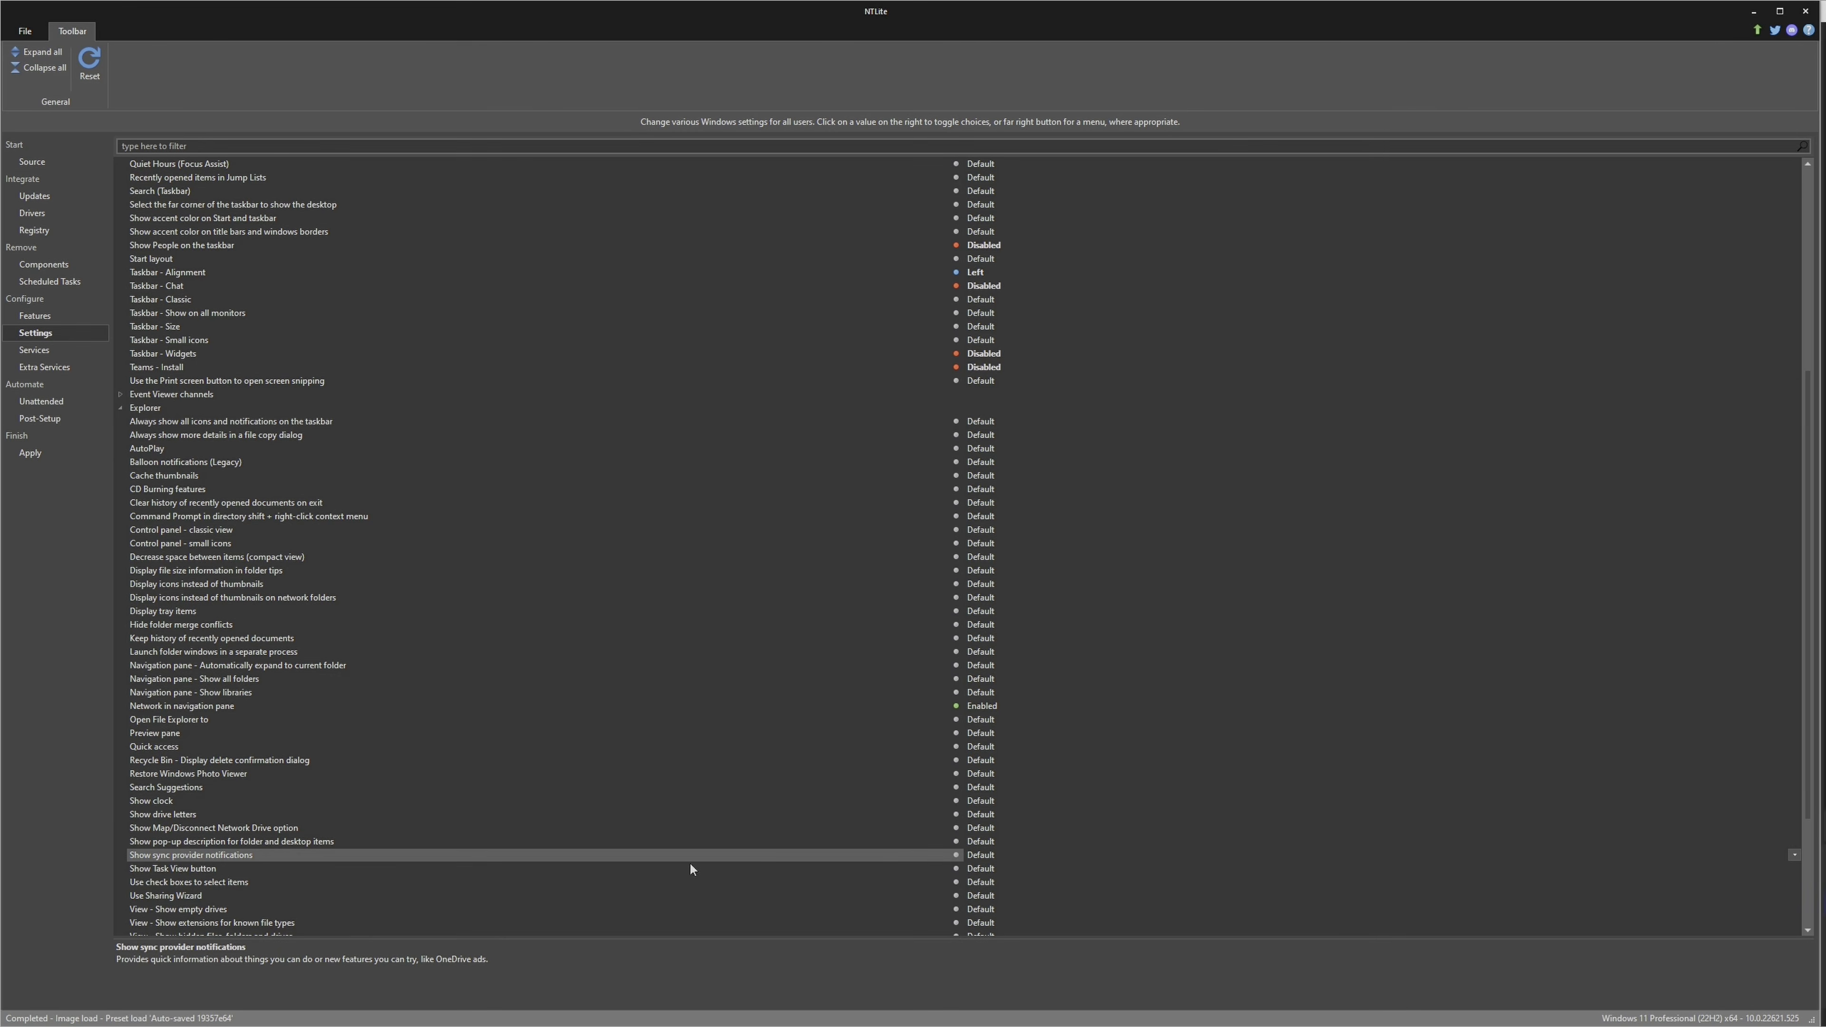
left_click(981, 856)
left_click(992, 872)
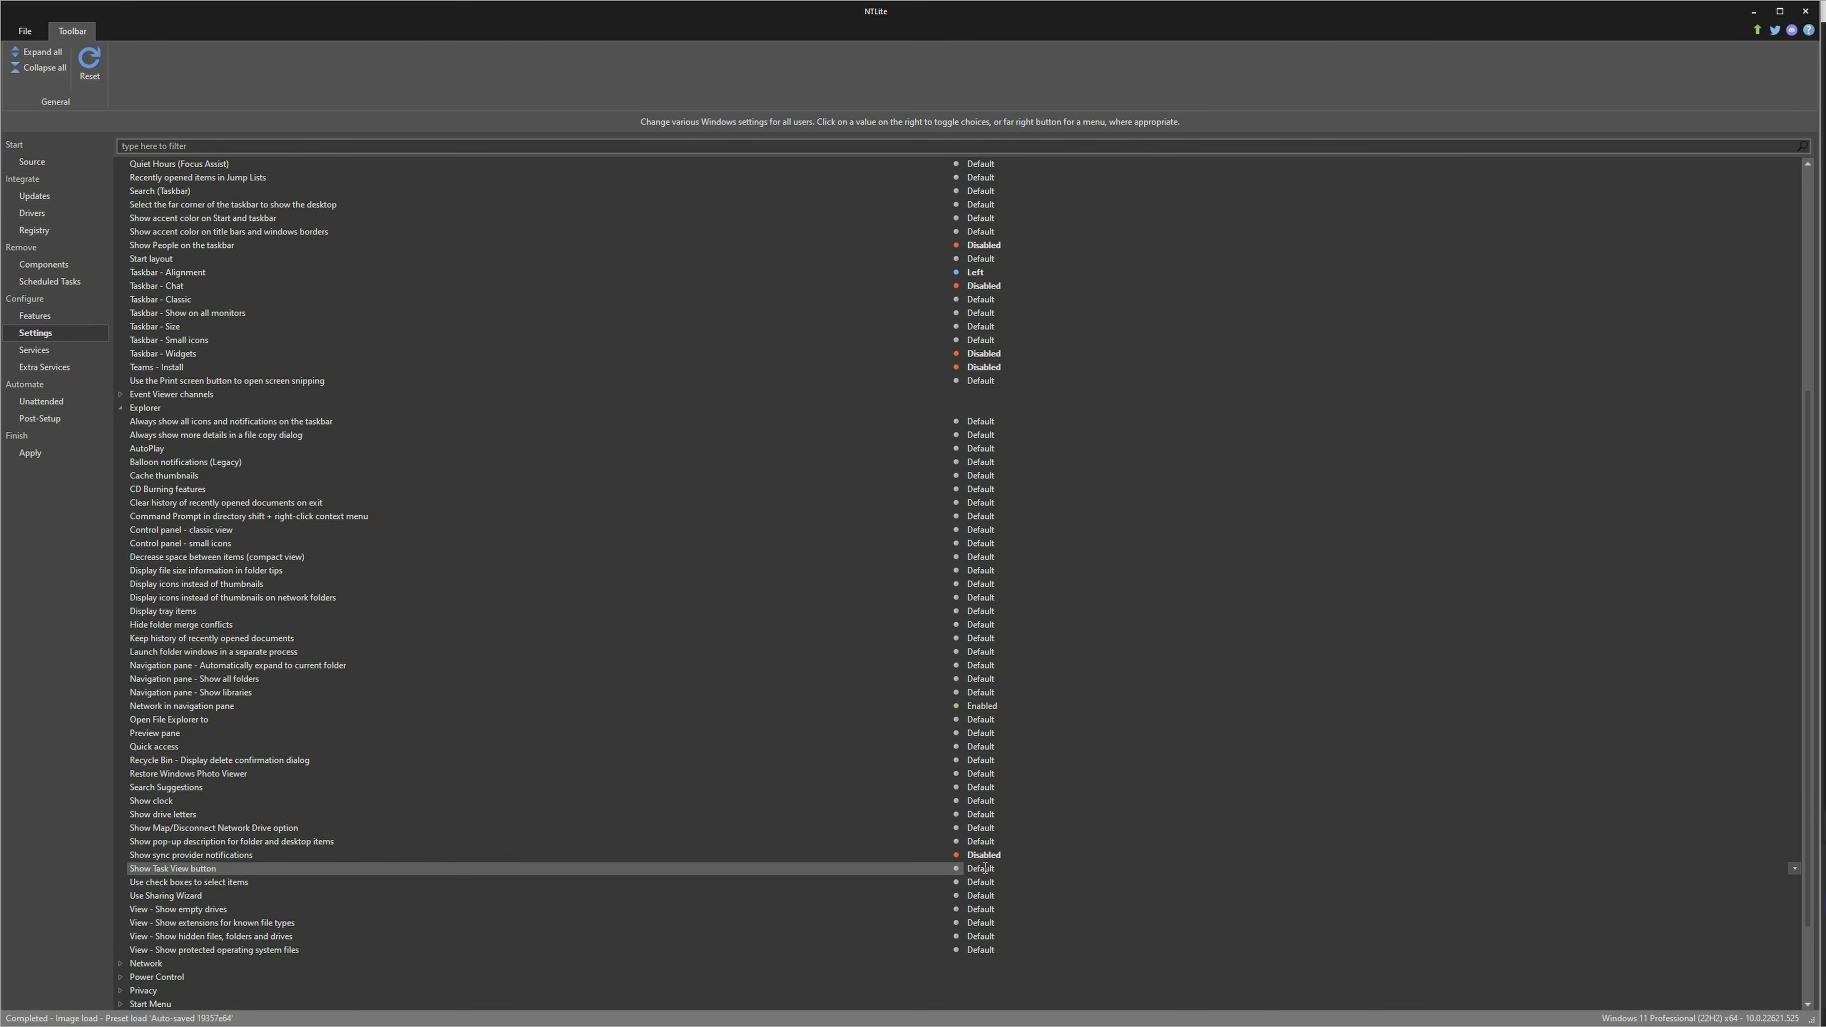
left_click(985, 867)
In the Power Control settings, set the shutdown menu's Hibernate entry to Disabled and its Sleep entry to Enabled
scroll(984, 869, "down", 2)
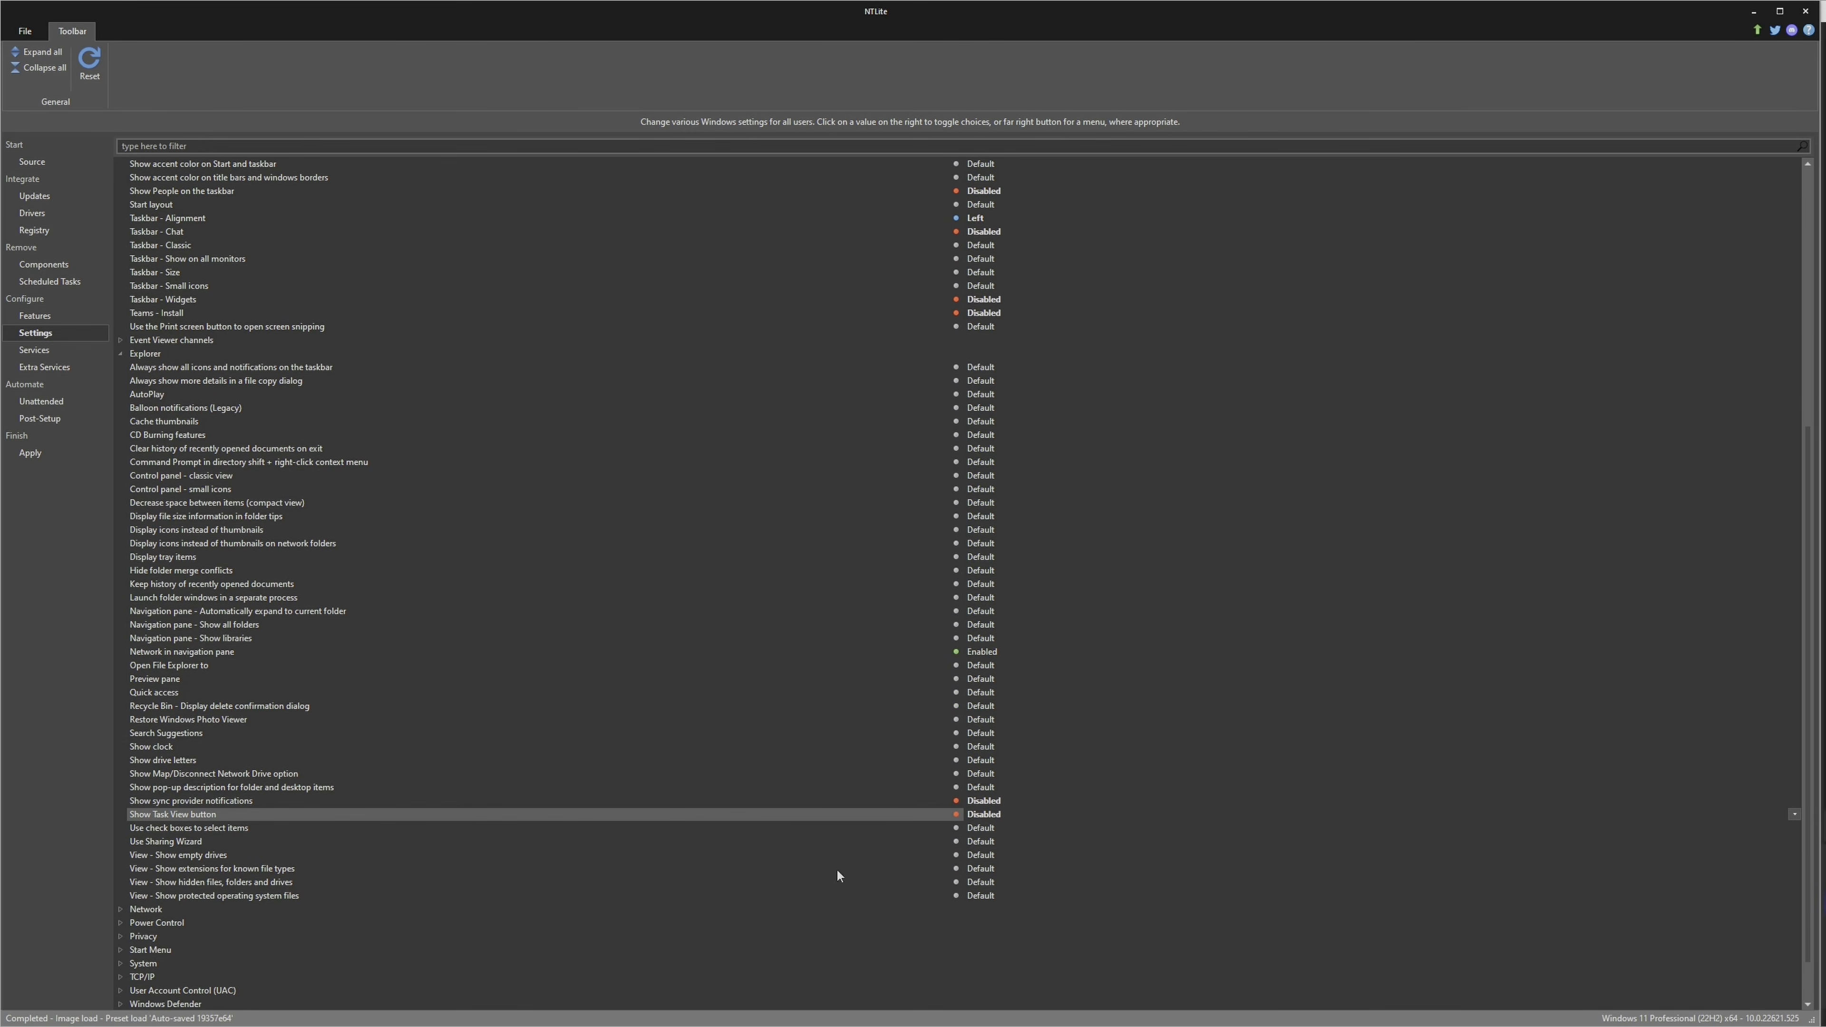
double_click(156, 924)
scroll(302, 834, "down", 2)
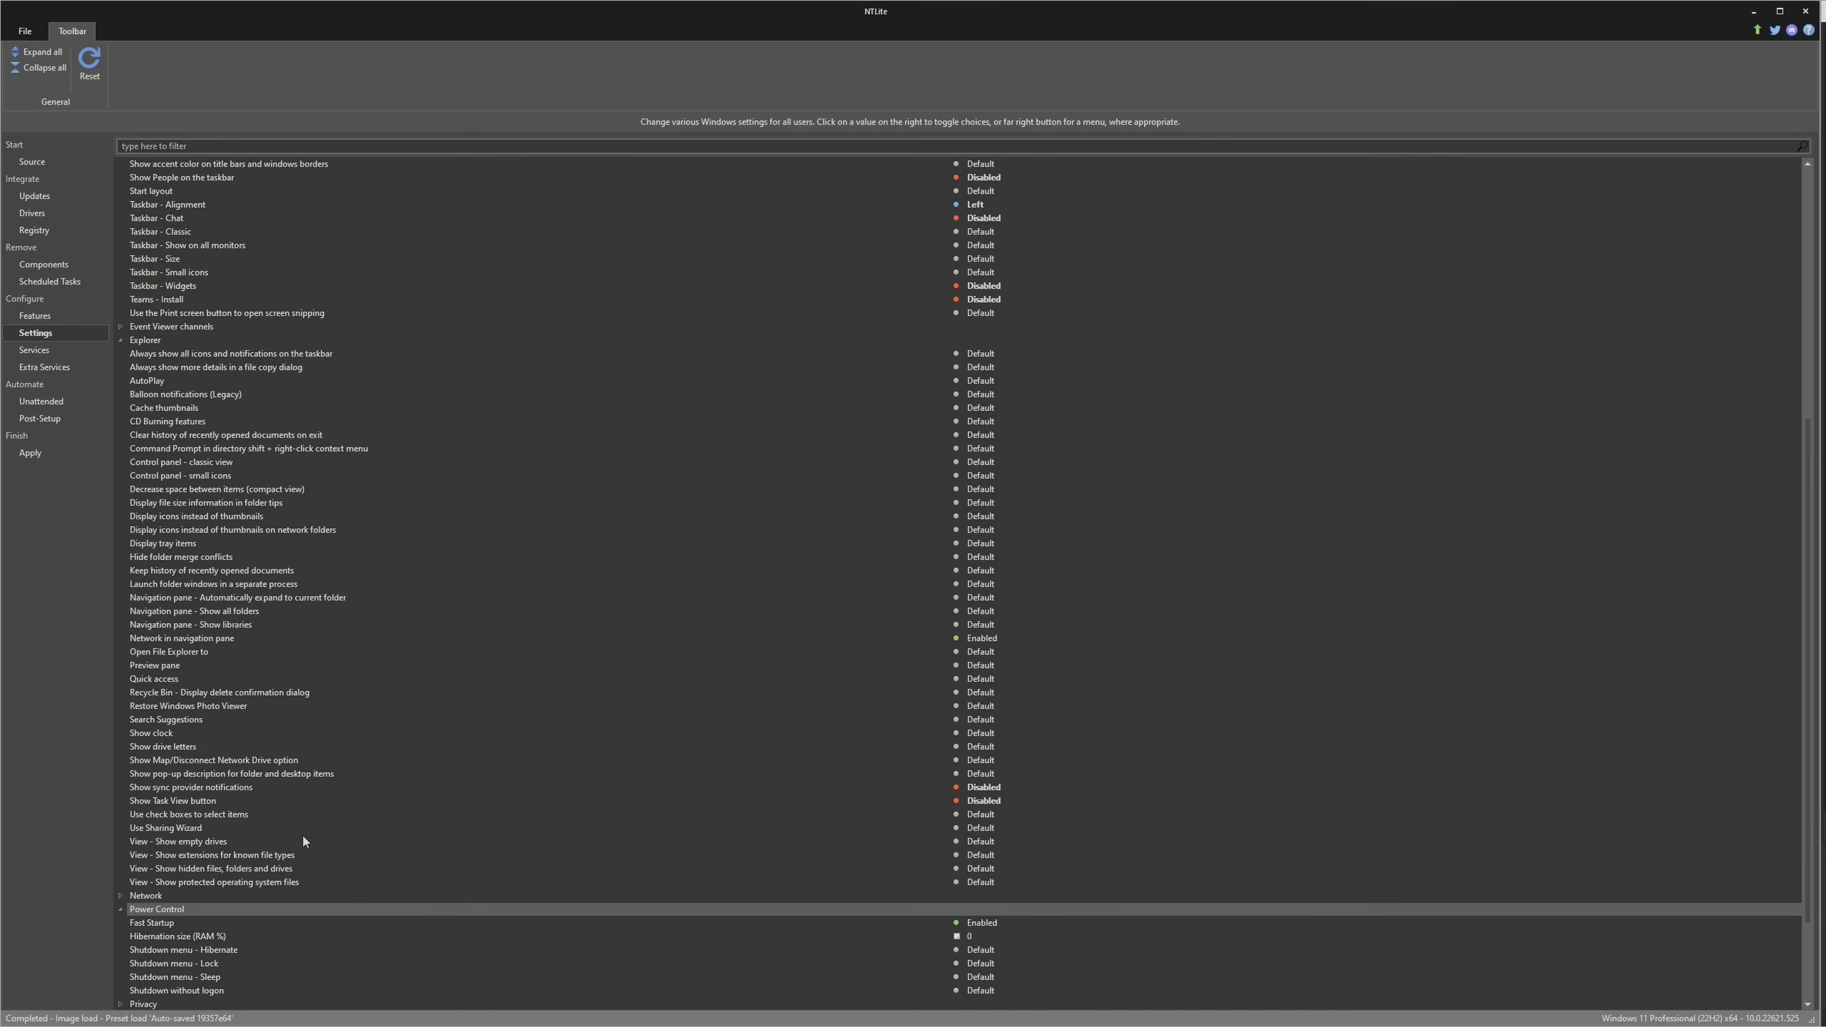
left_click(159, 856)
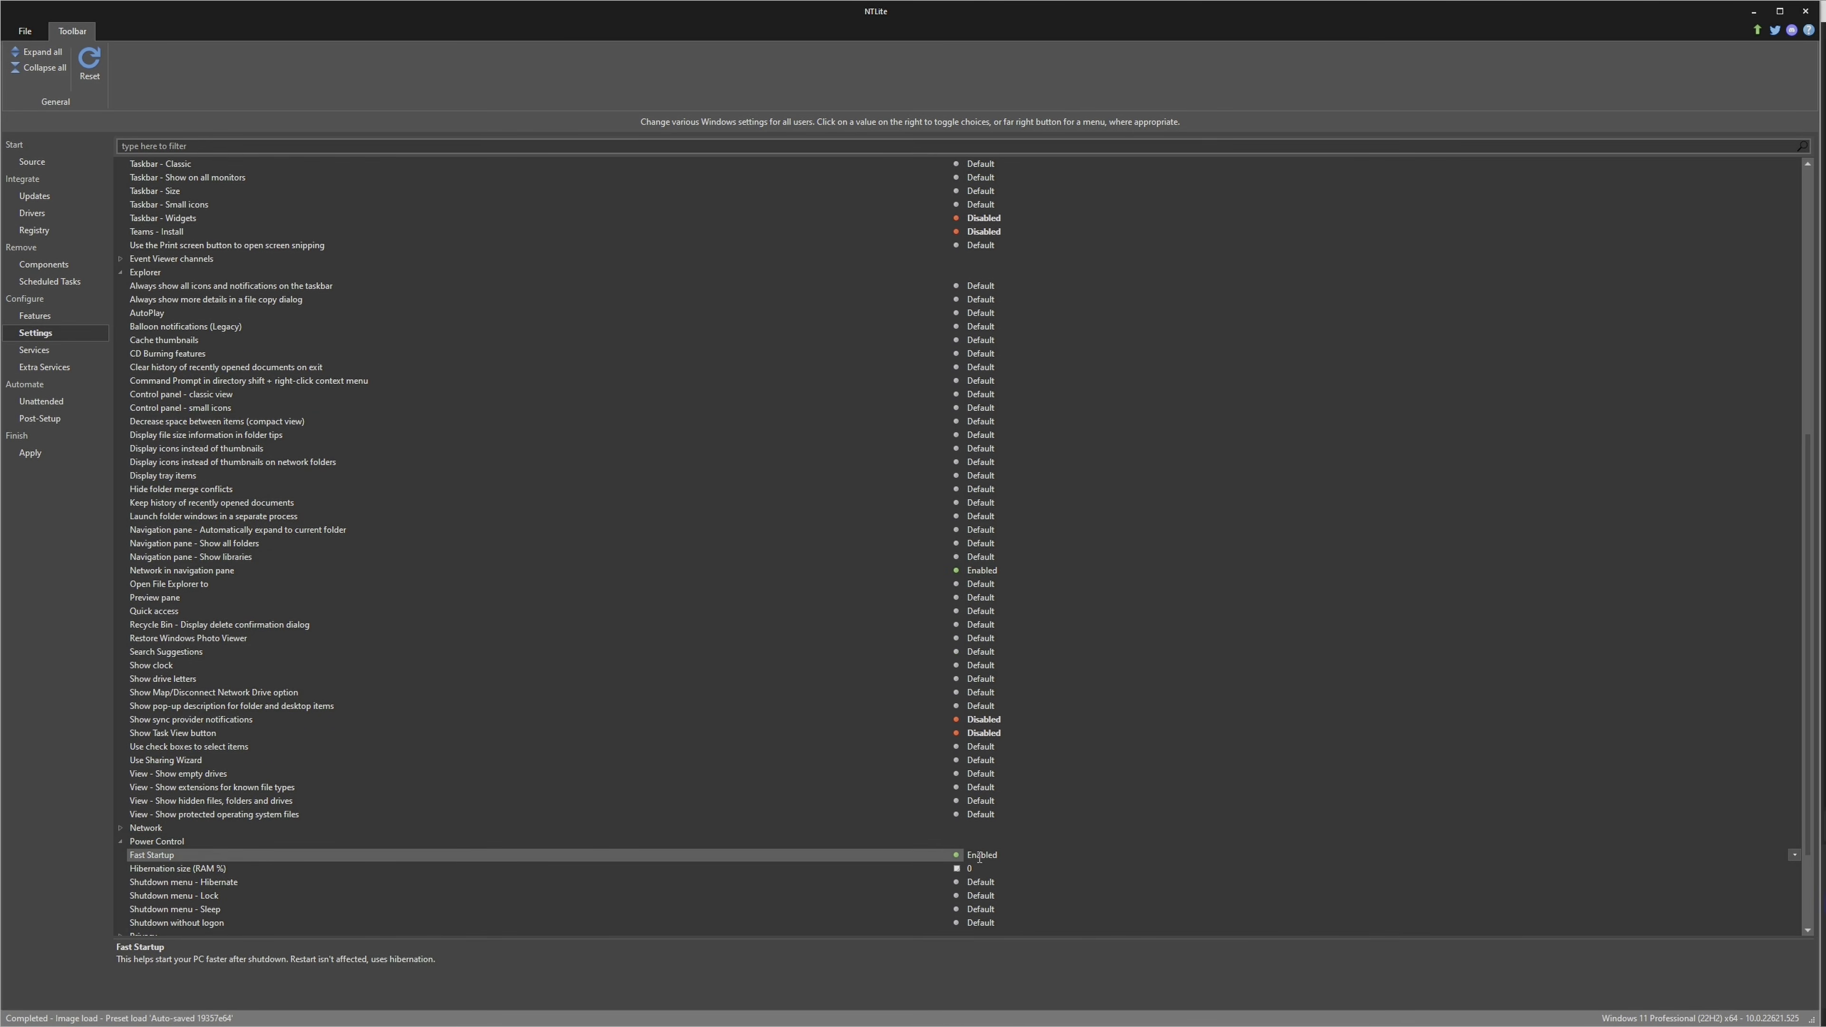
scroll(554, 849, "down", 1)
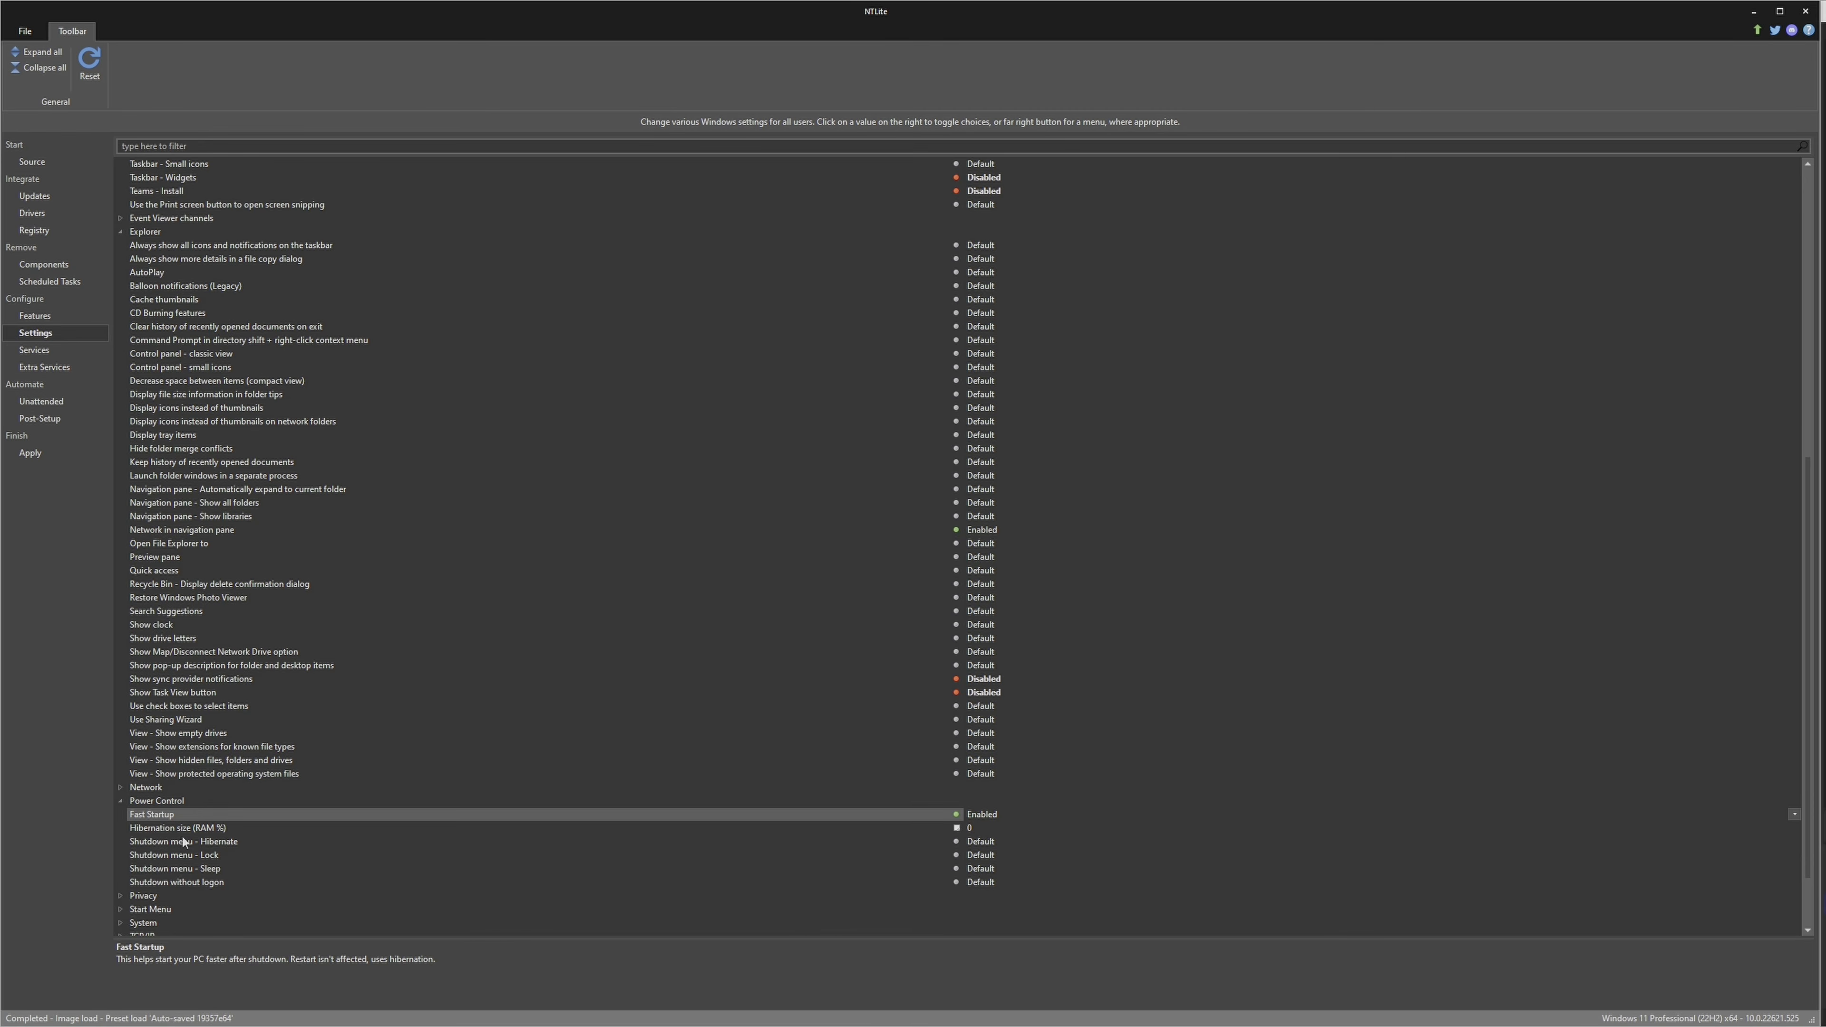
left_click(226, 843)
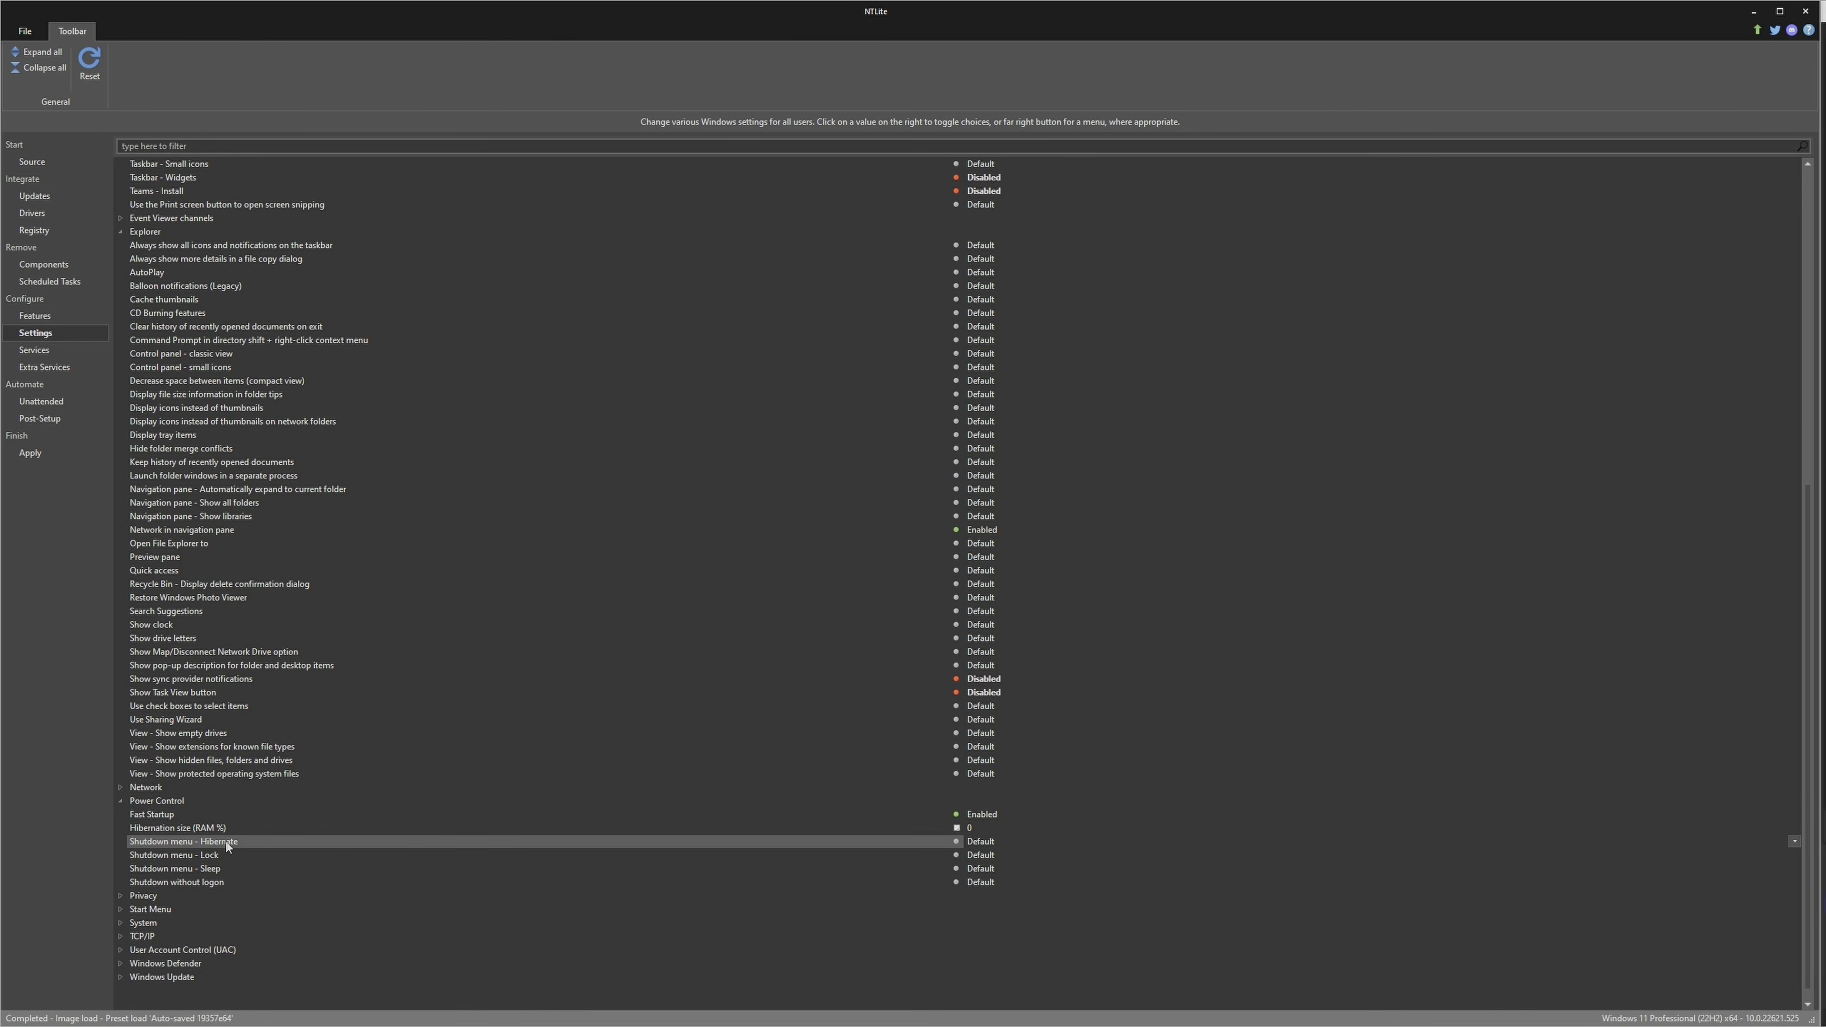
left_click(223, 870)
left_click(989, 869)
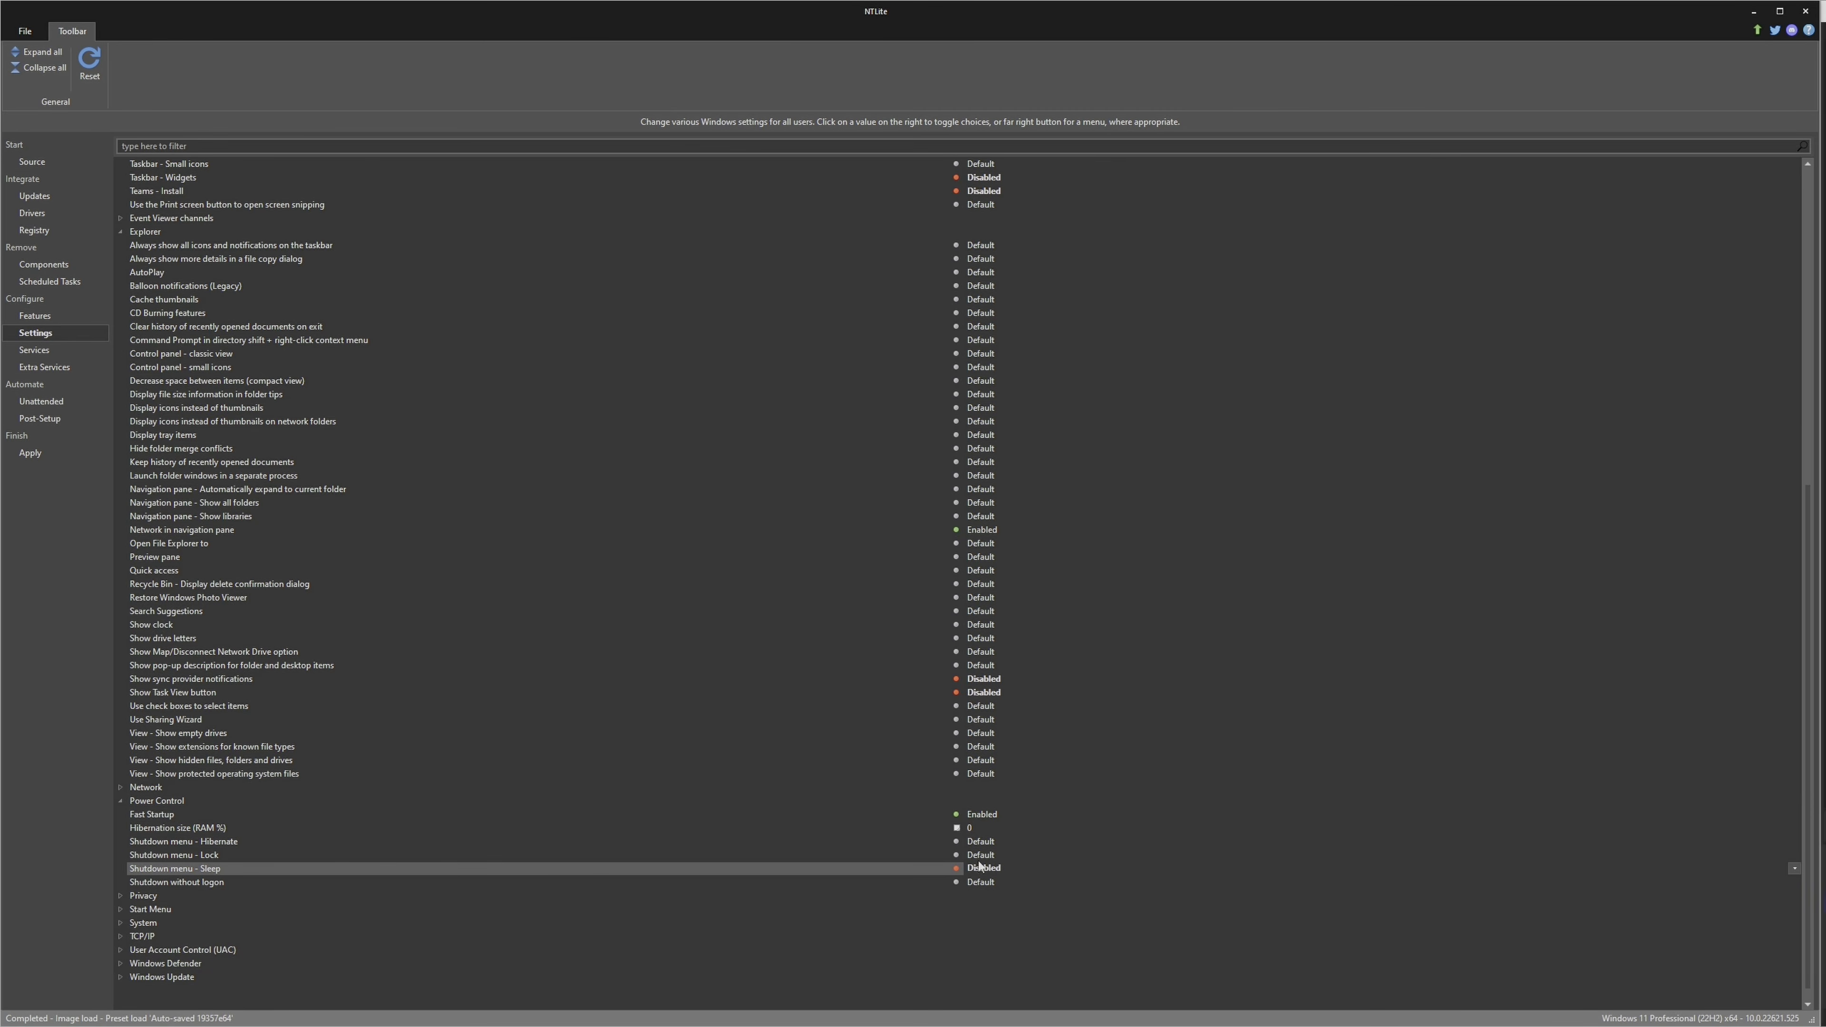
left_click(987, 843)
left_click(990, 842)
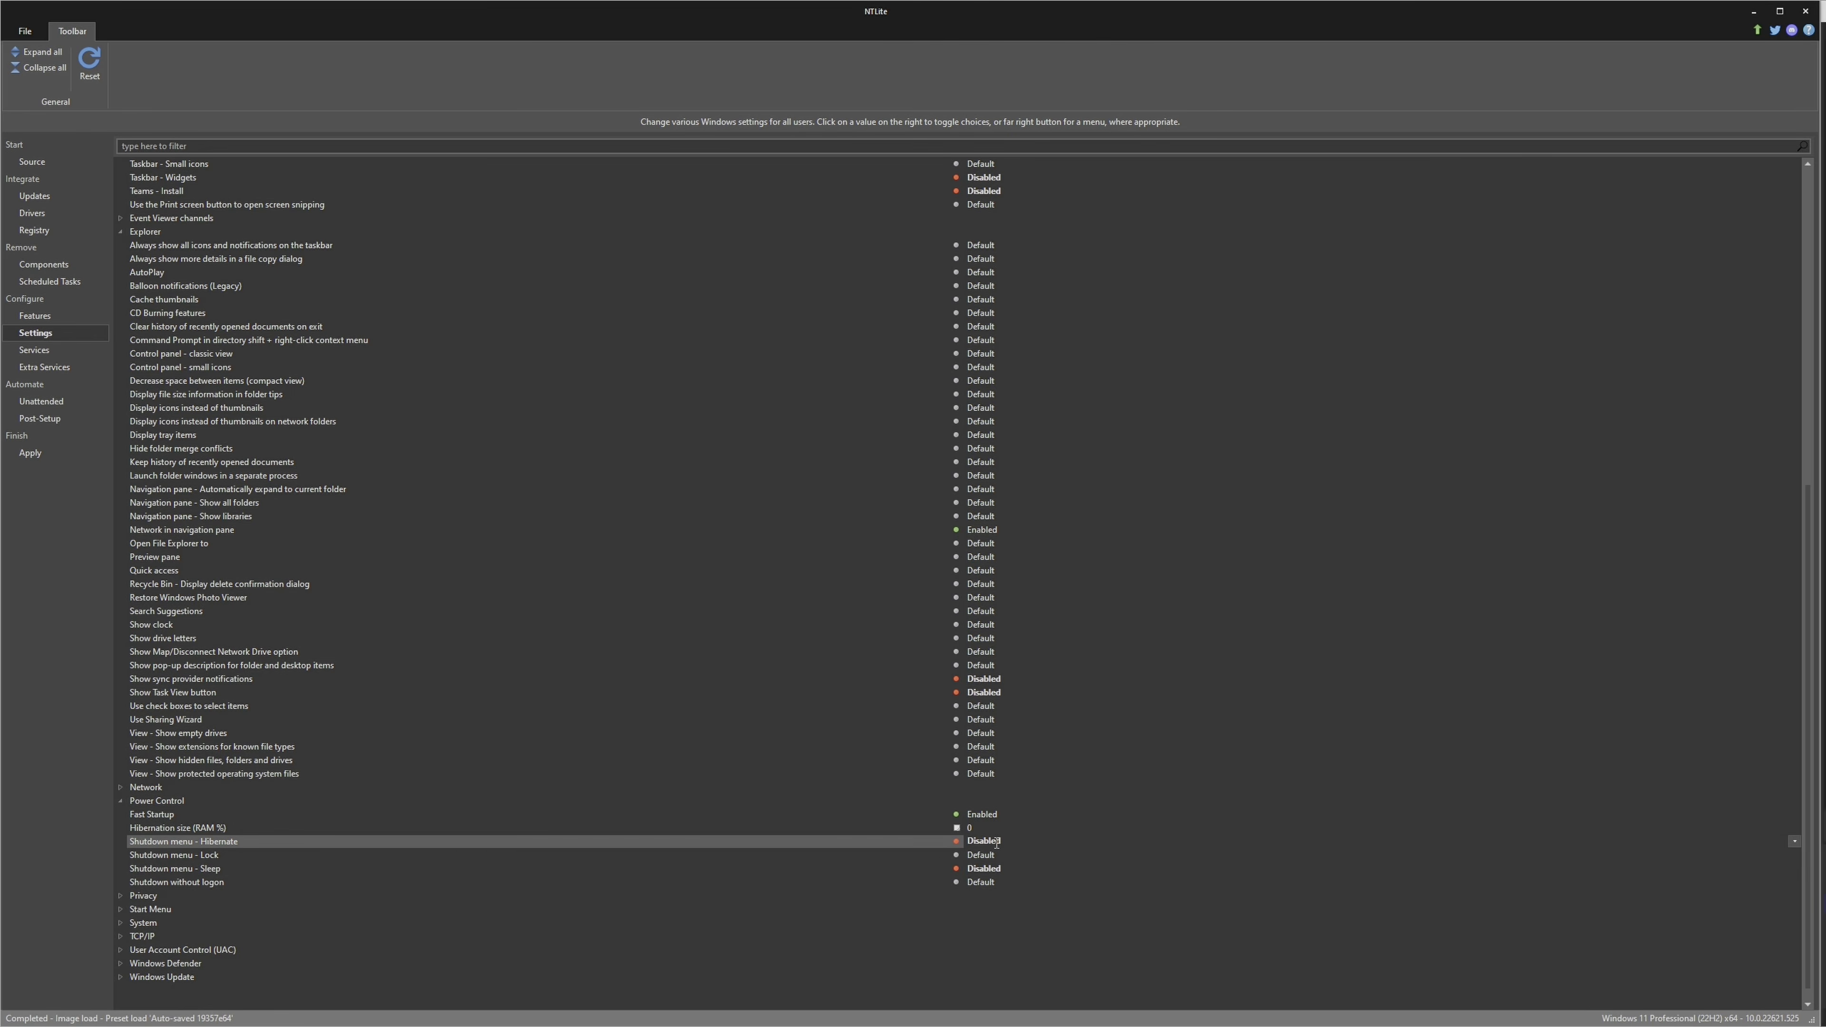
left_click(993, 868)
left_click(985, 869)
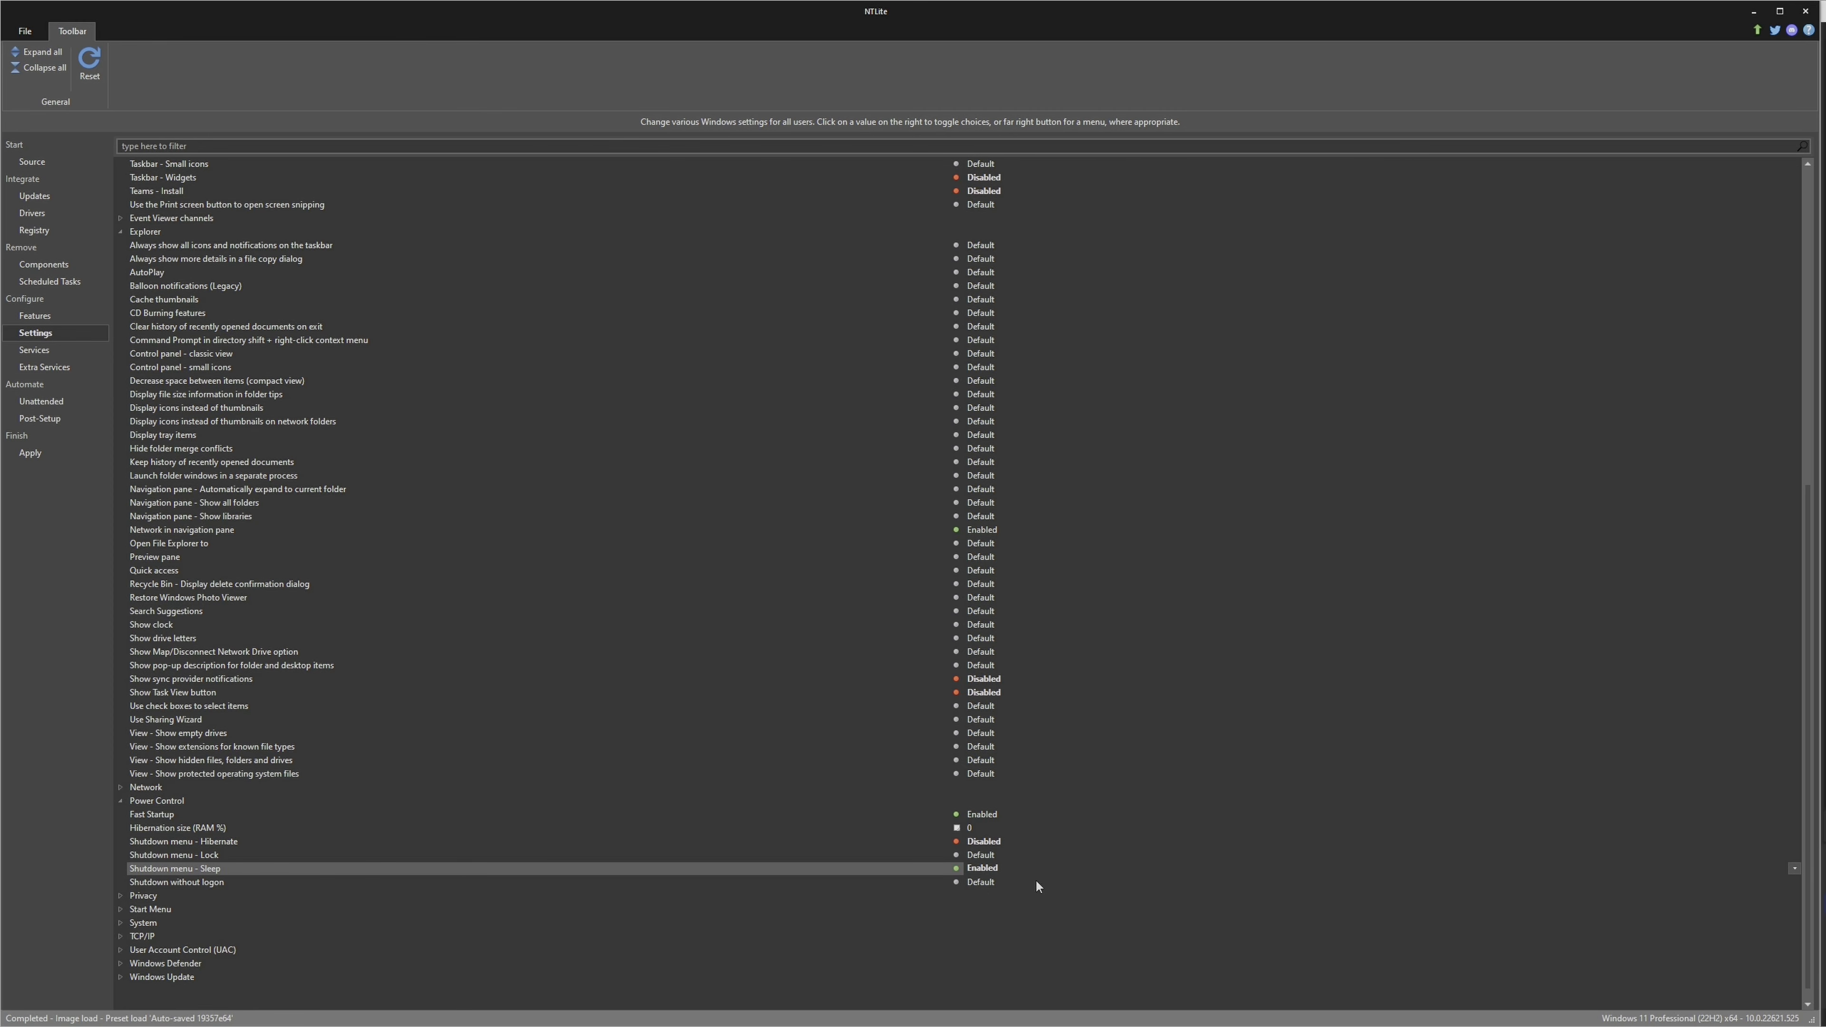
Return the Shutdown menu - Sleep entry to Default and set Allow Telemetry in the Privacy settings to Security | Disable (Policy)
right_click(996, 868)
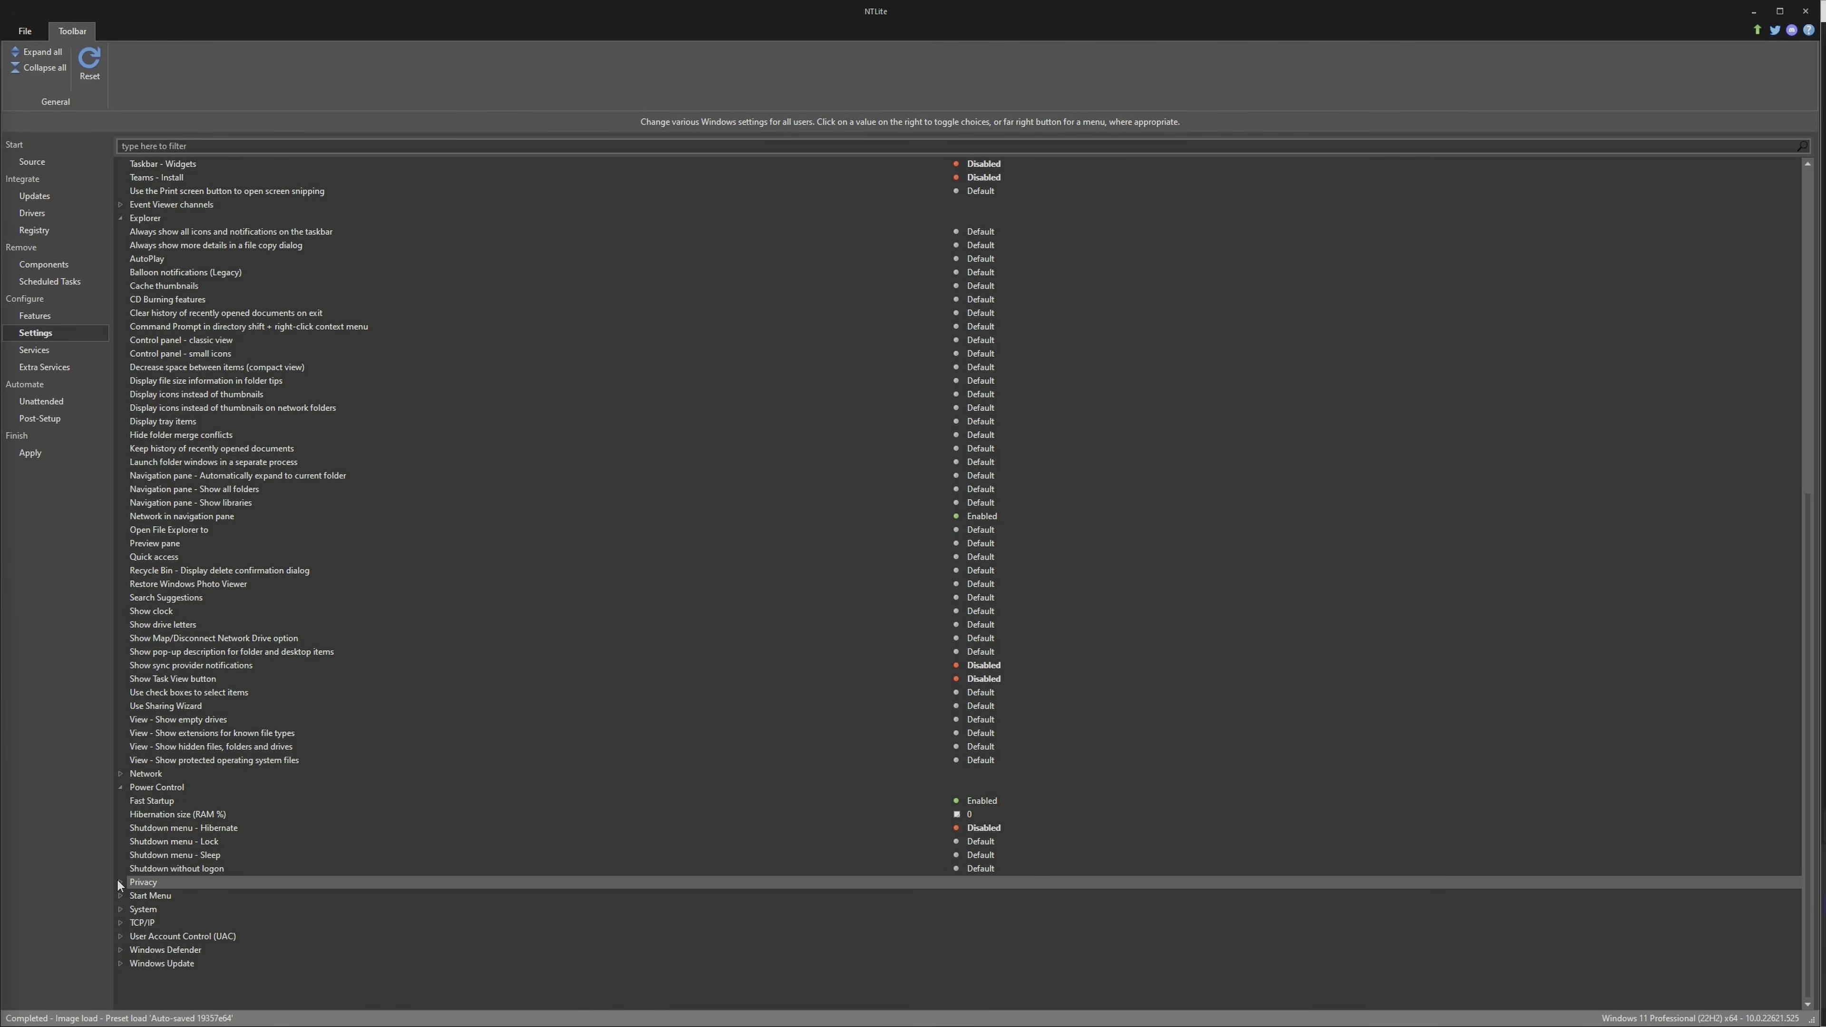
left_click(119, 882)
scroll(239, 827, "down", 2)
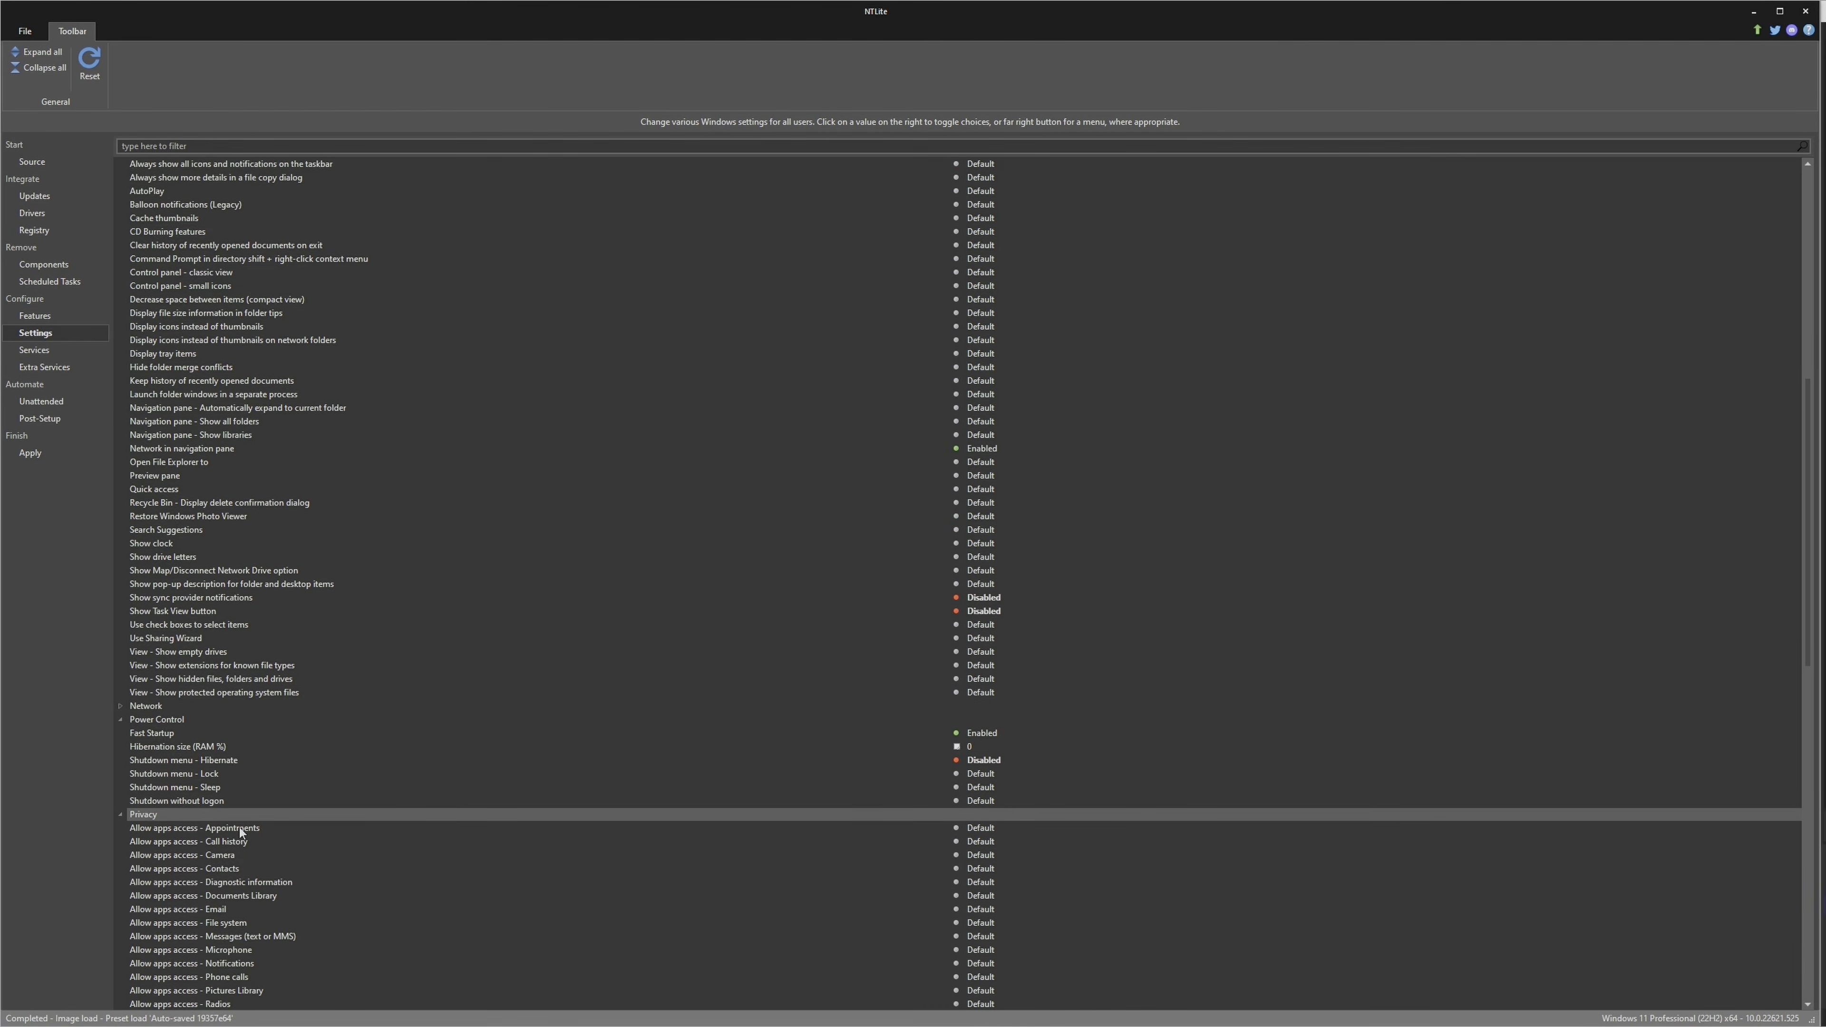
scroll(241, 833, "down", 8)
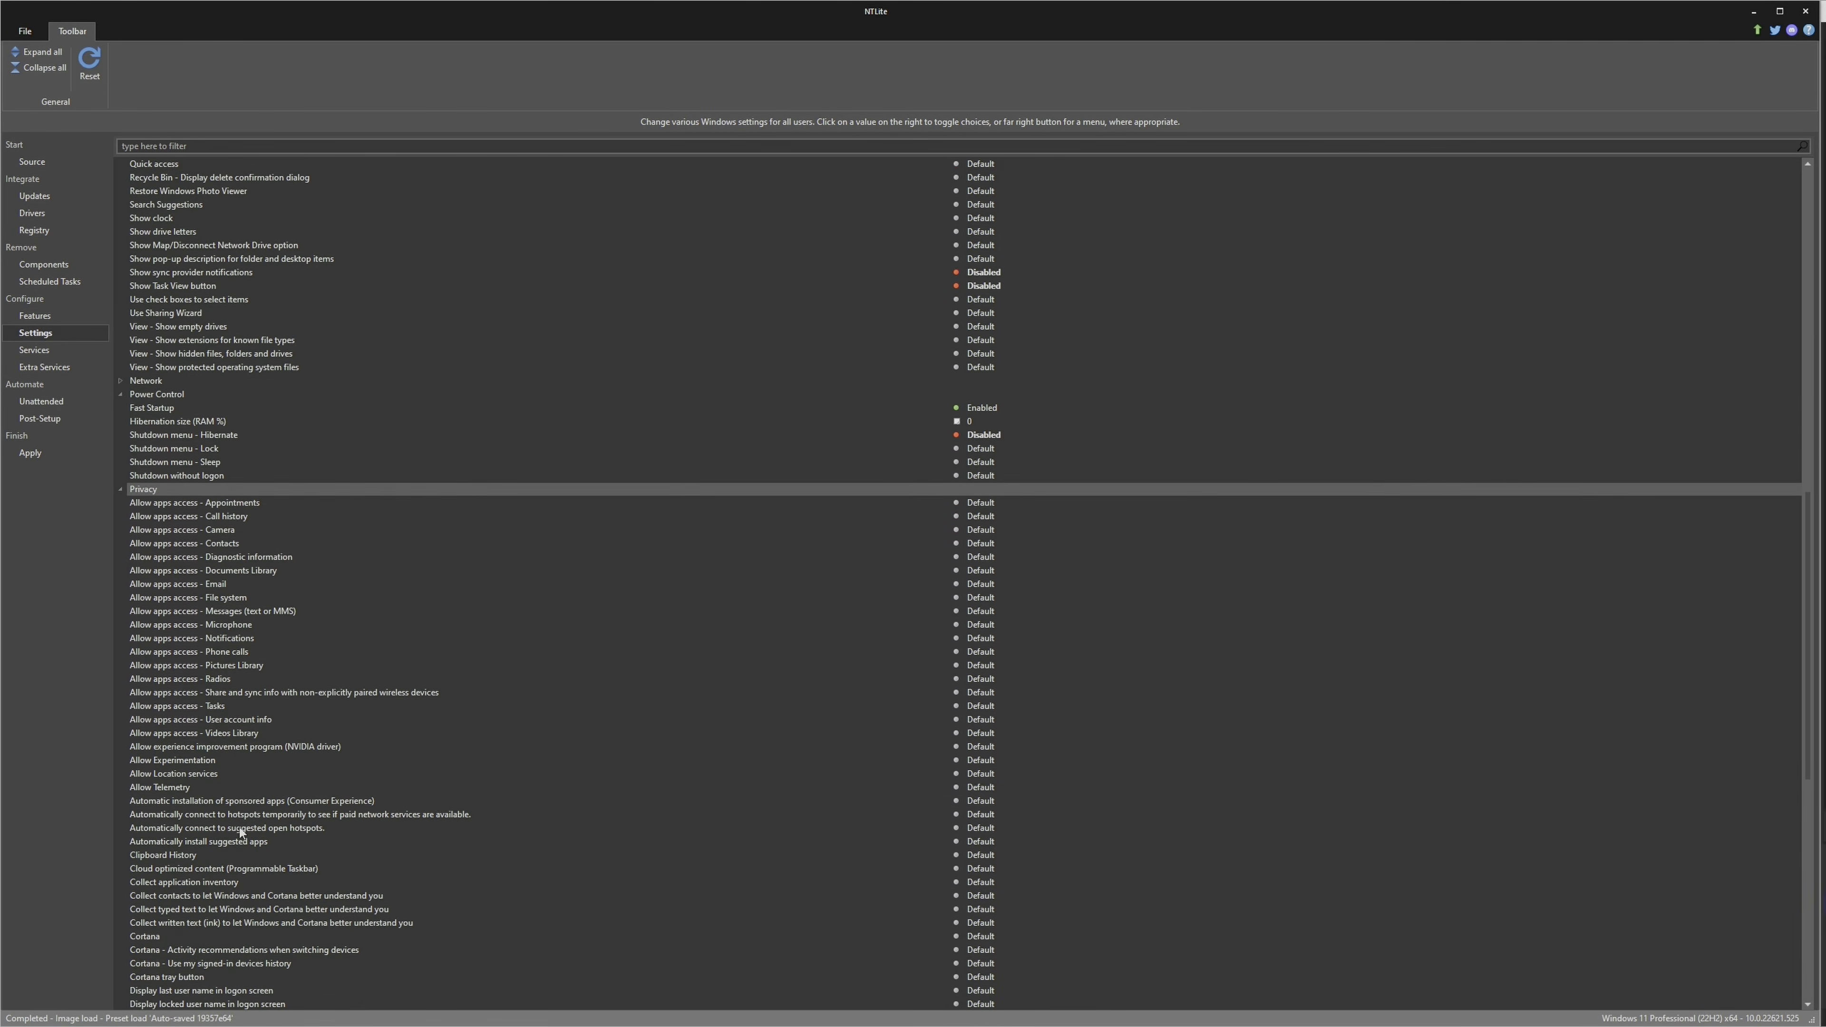
scroll(239, 829, "down", 1)
left_click(166, 747)
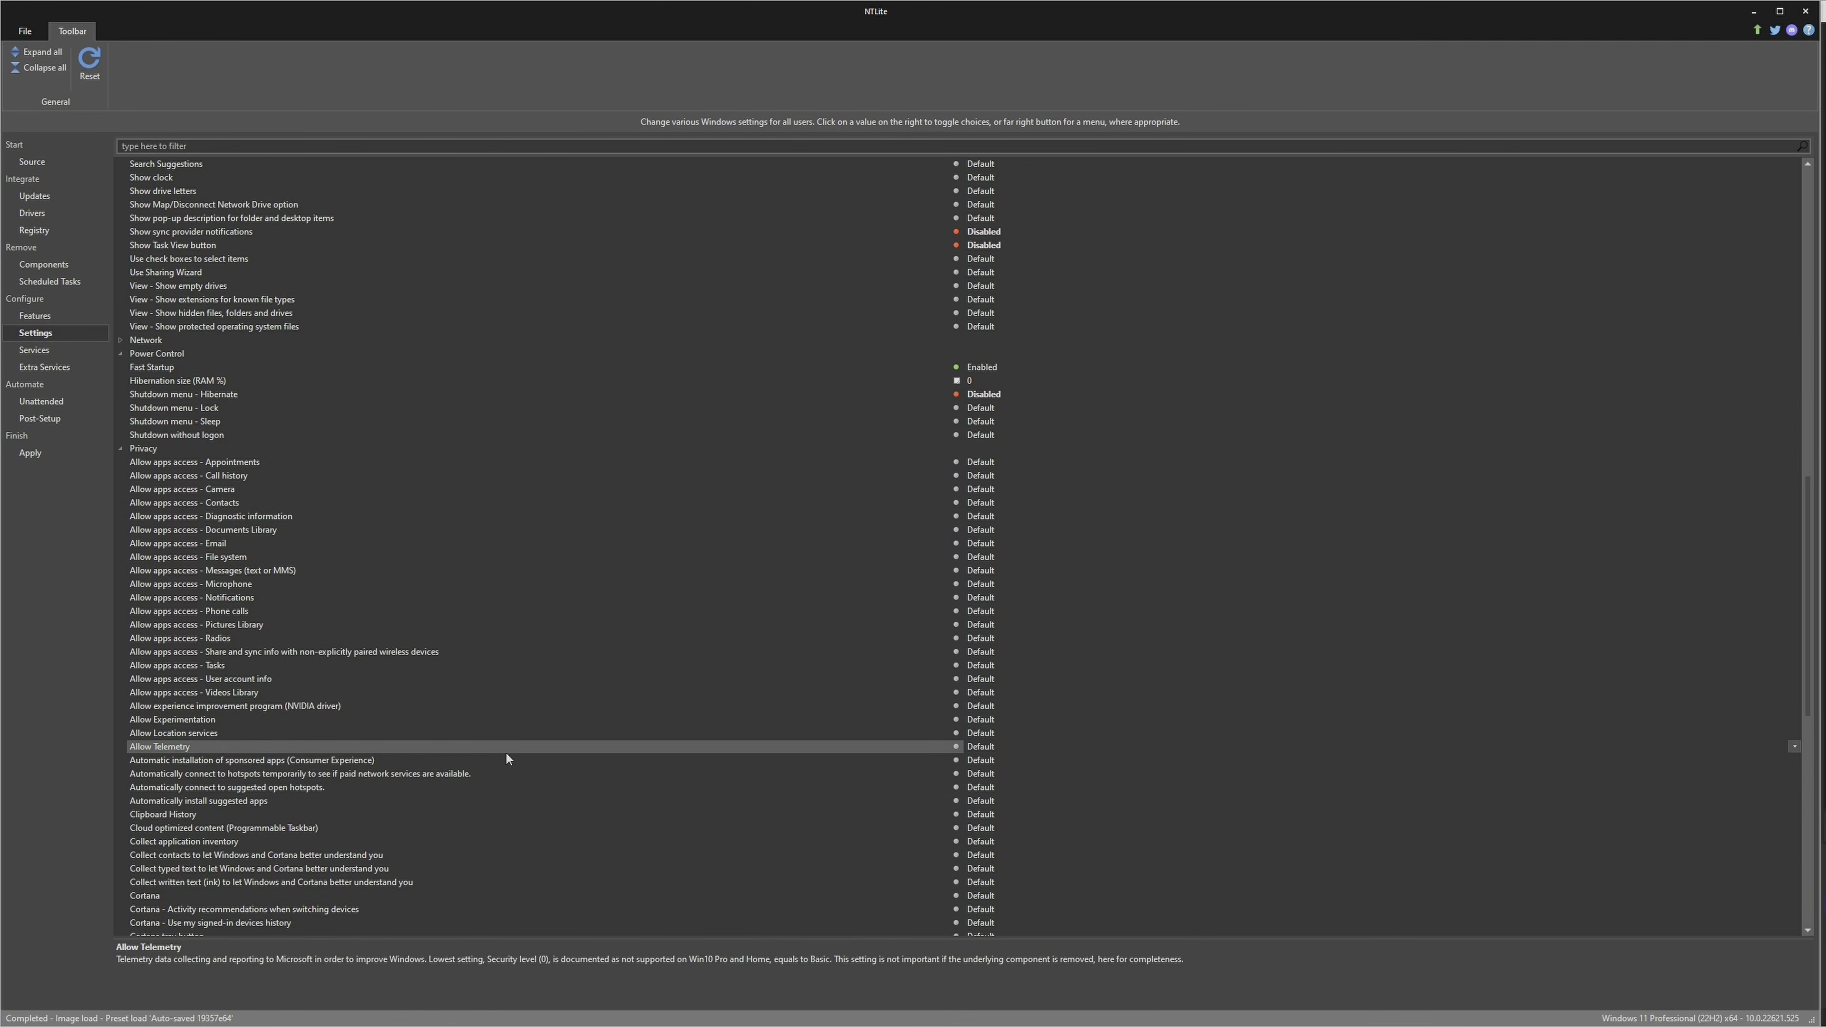
left_click(1795, 747)
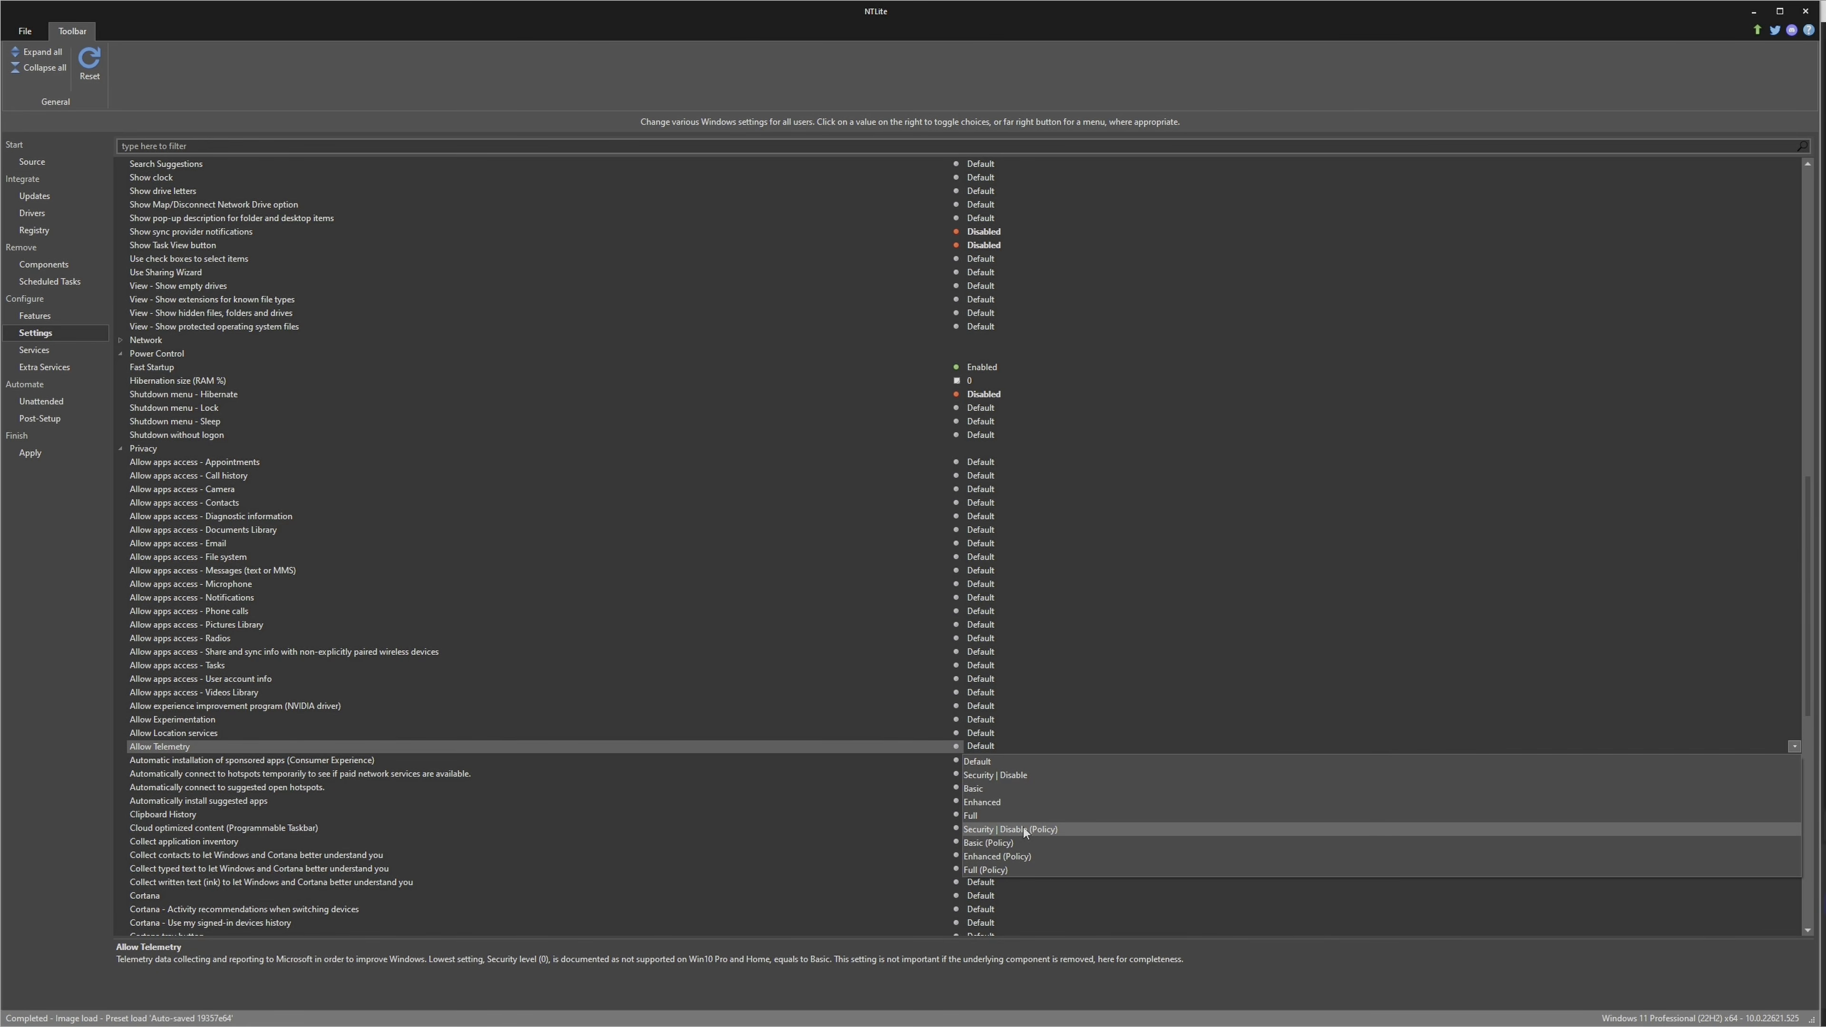
left_click(1021, 829)
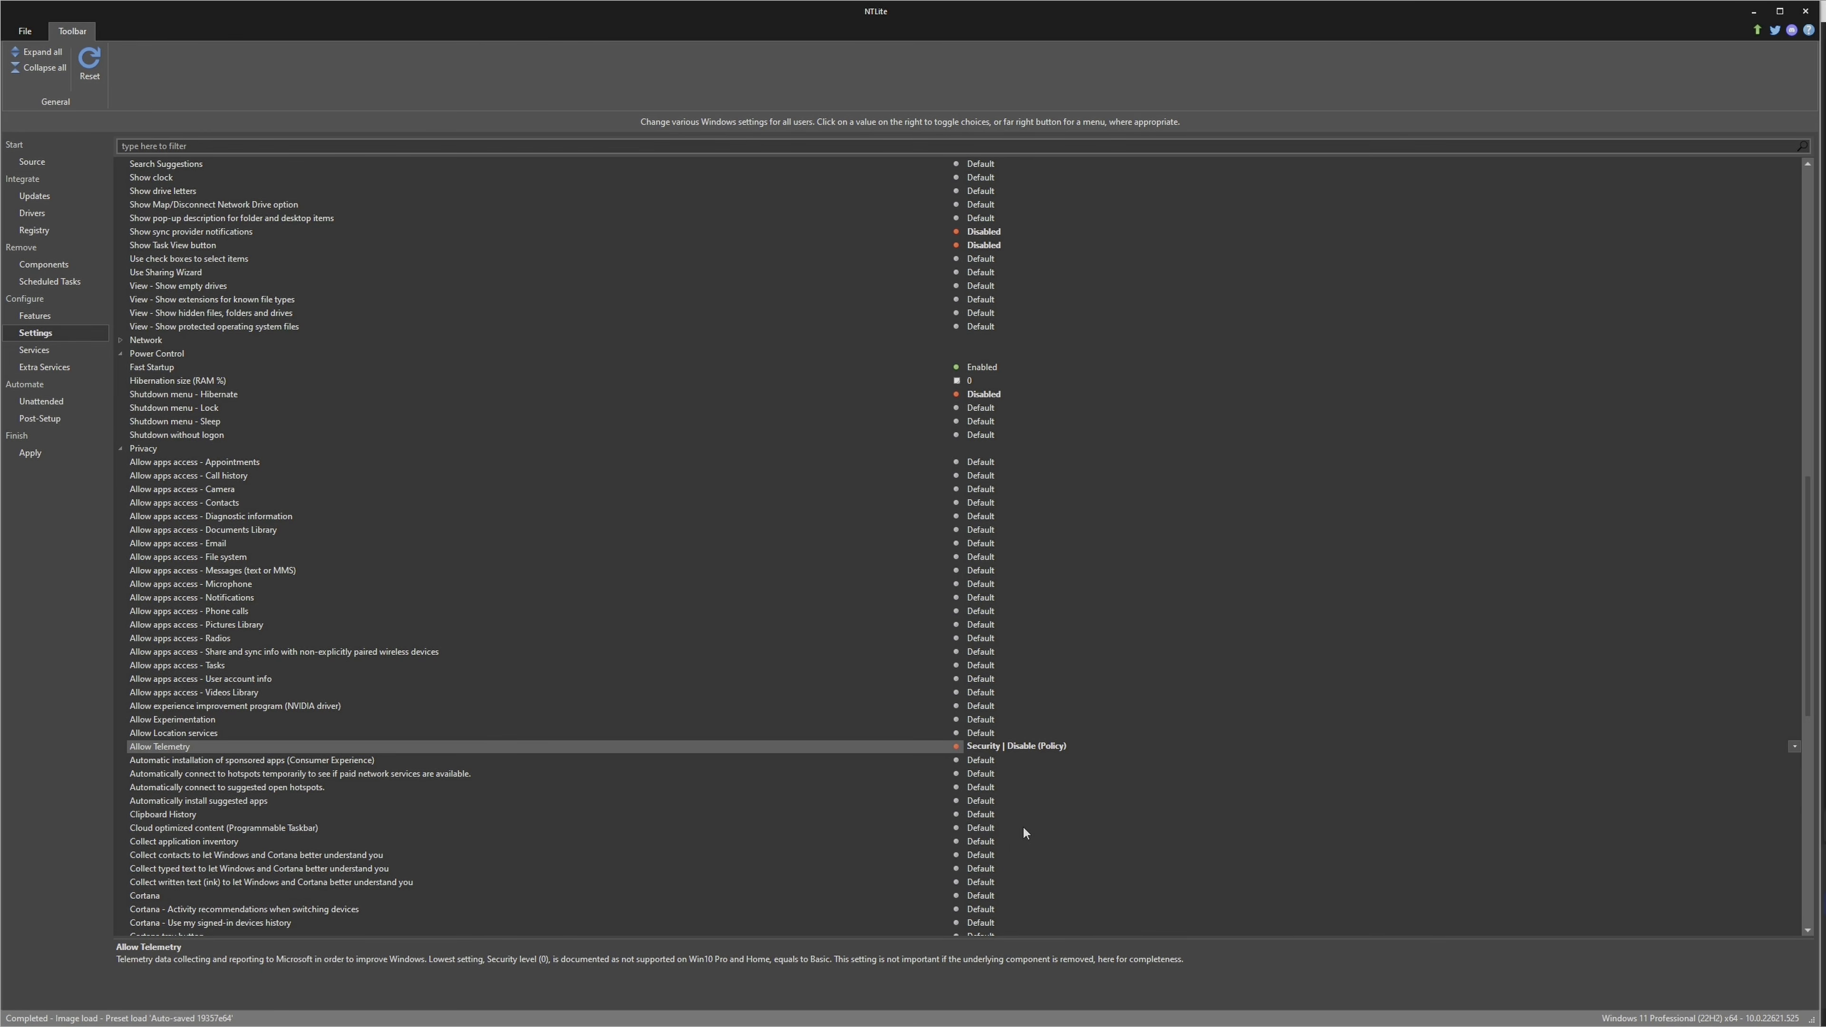
Disable automatic installation of sponsored and suggested apps and both automatic hotspot connection settings, and set Clipboard History to Enabled
left_click(983, 760)
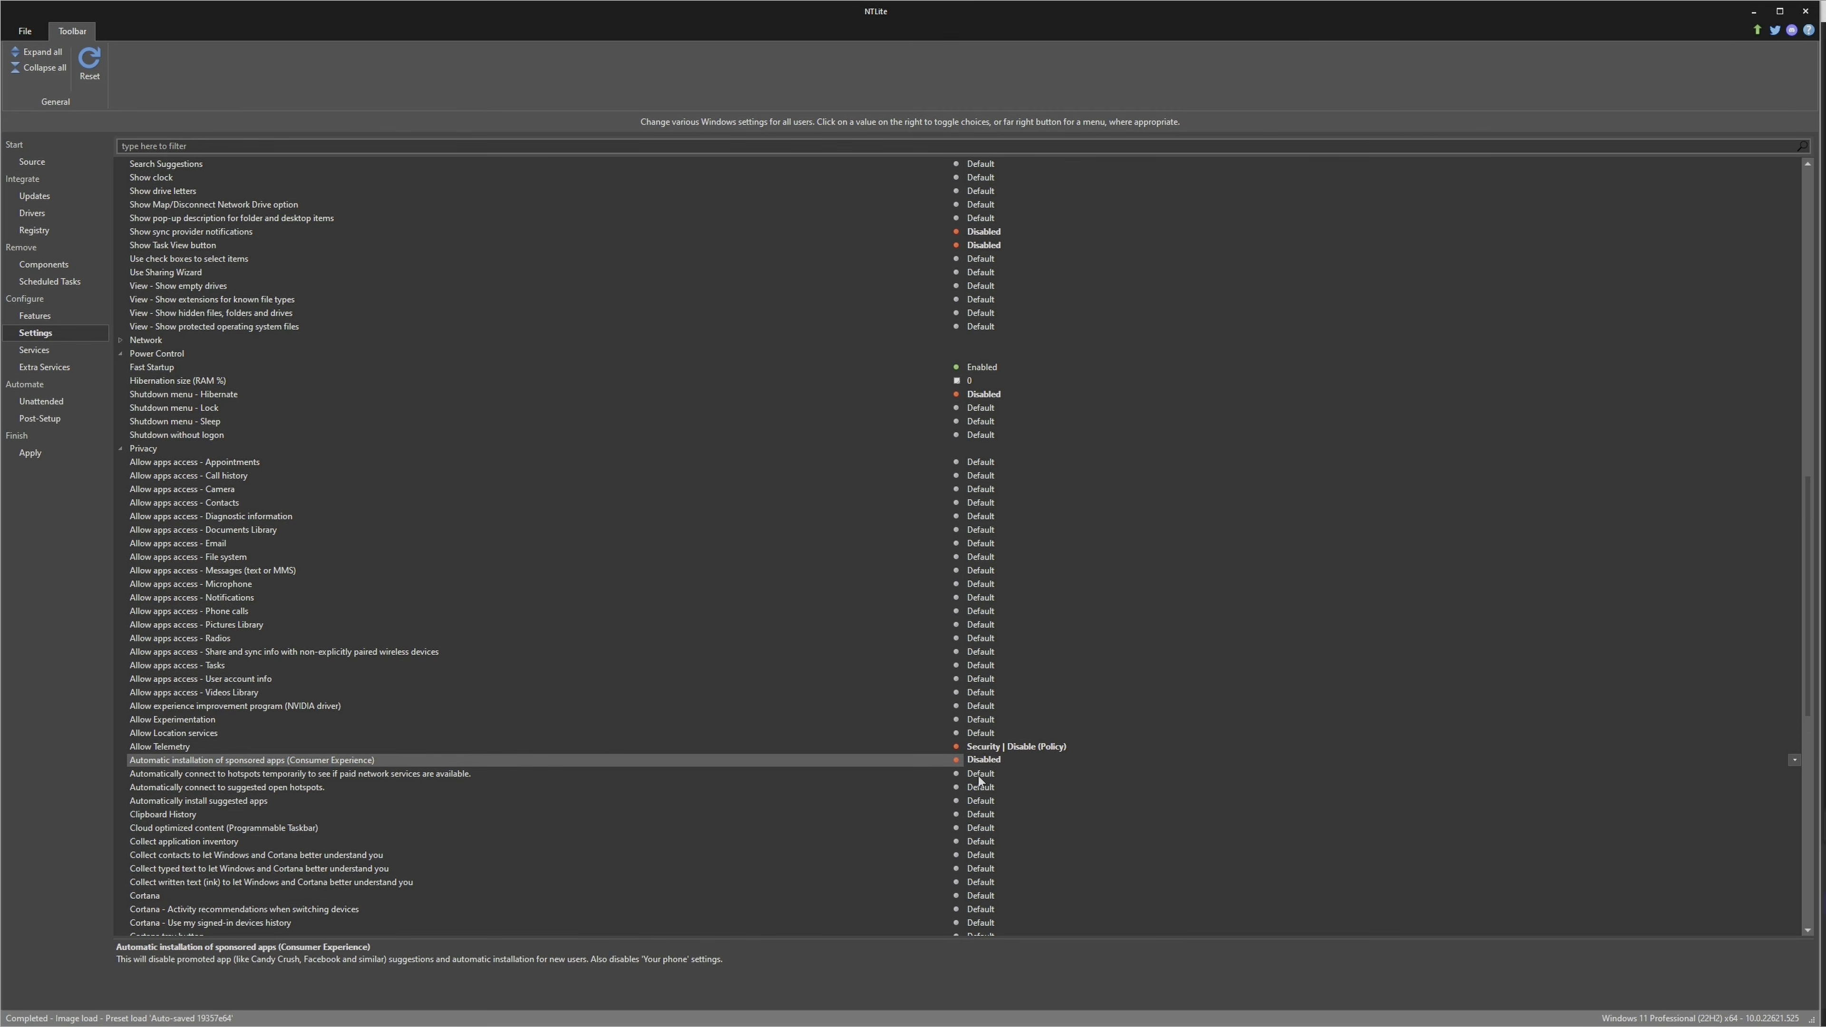
left_click(979, 775)
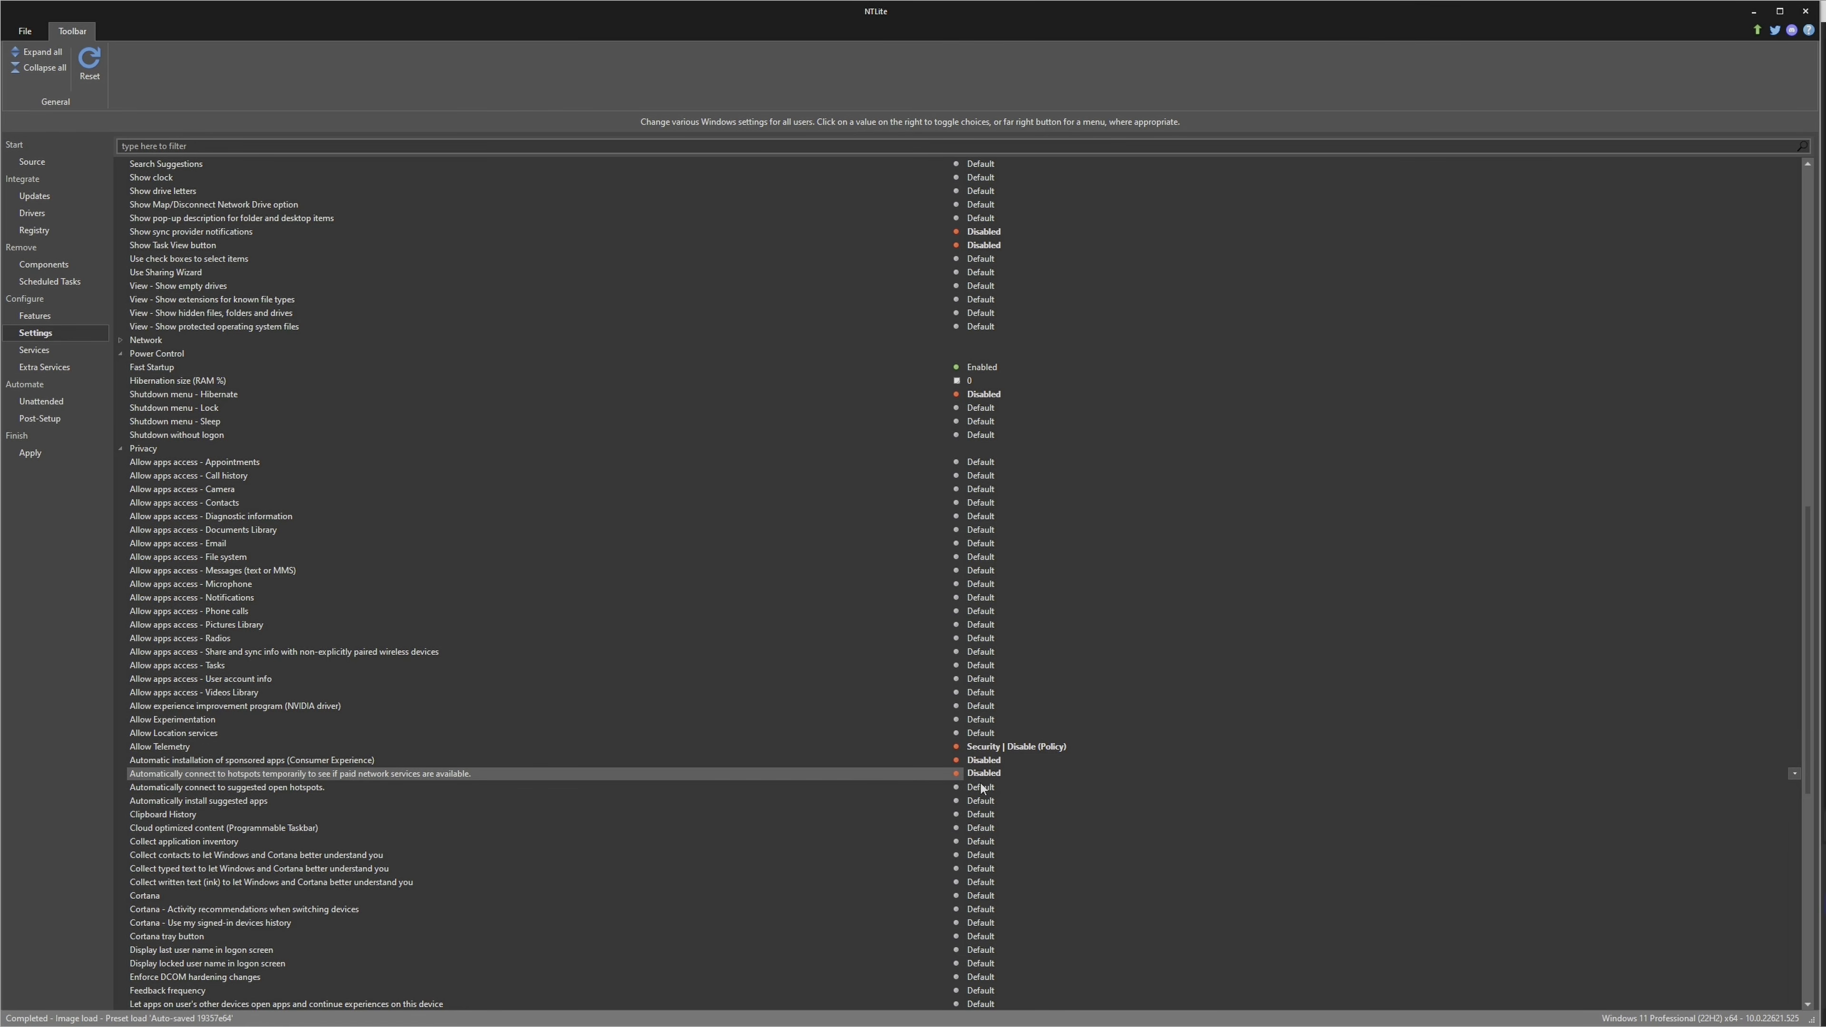
left_click(982, 789)
left_click(983, 802)
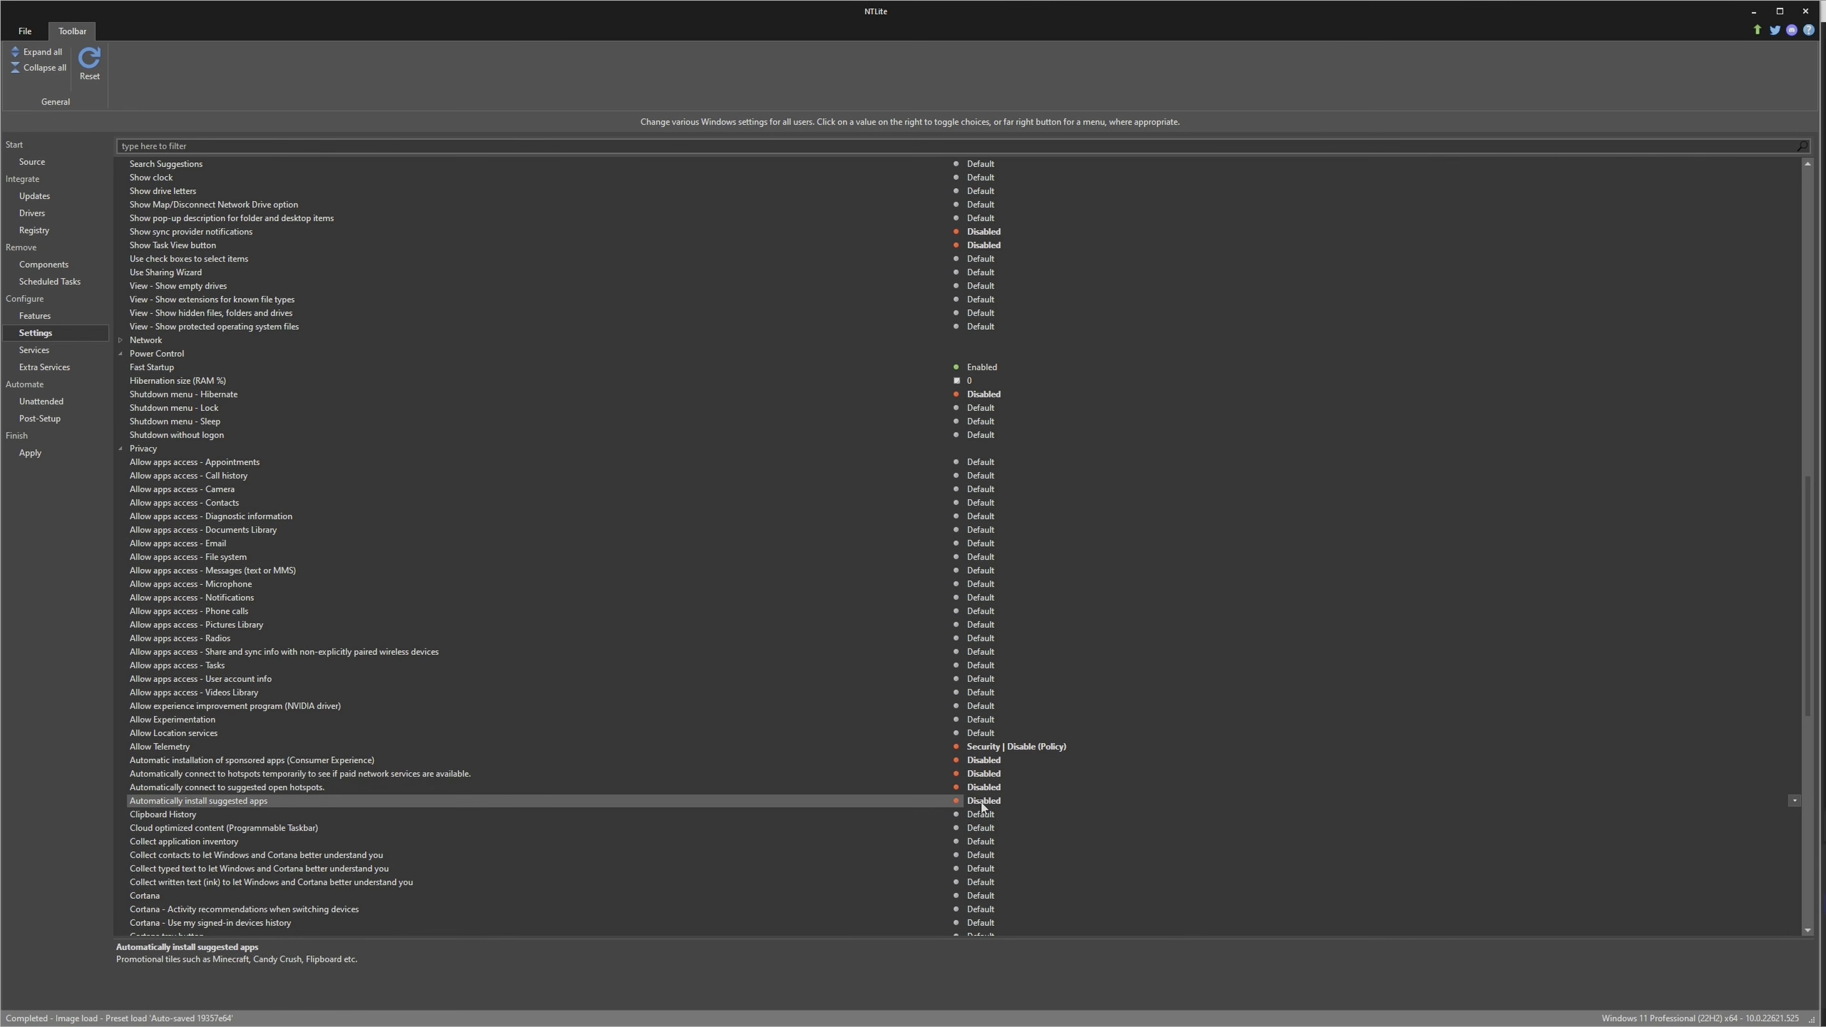
left_click(984, 814)
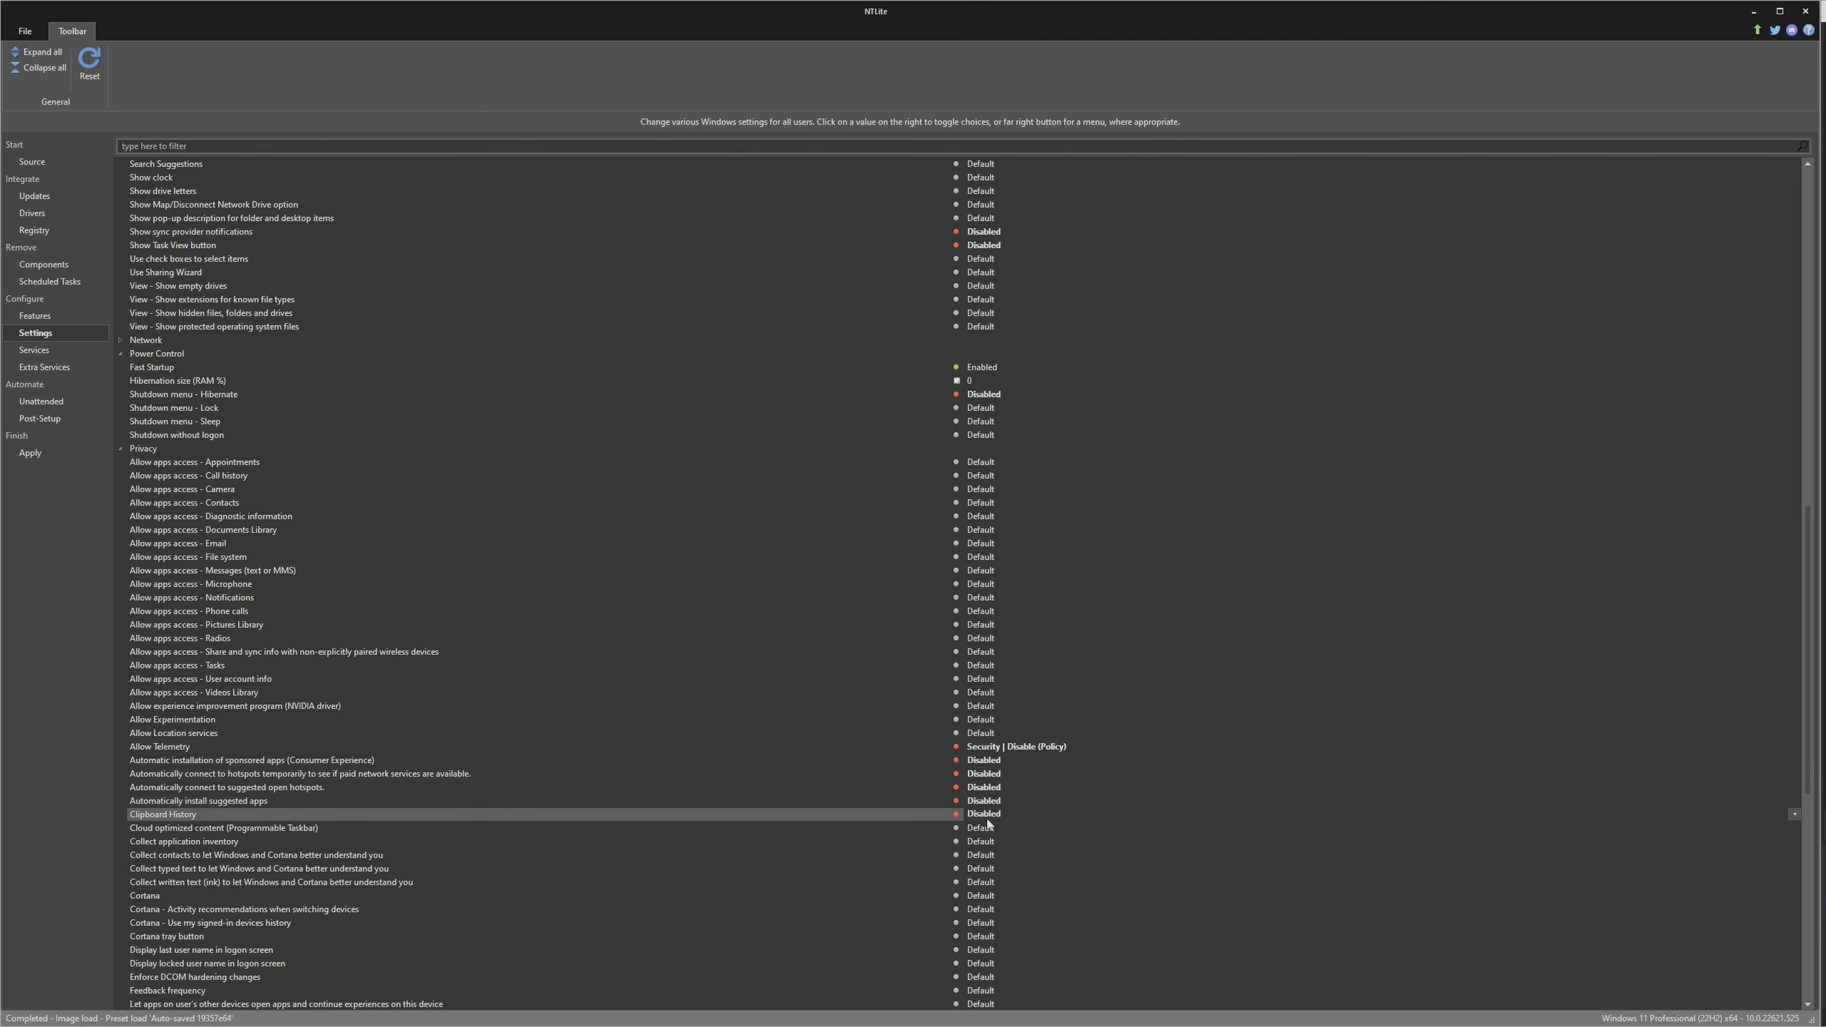
left_click(988, 824)
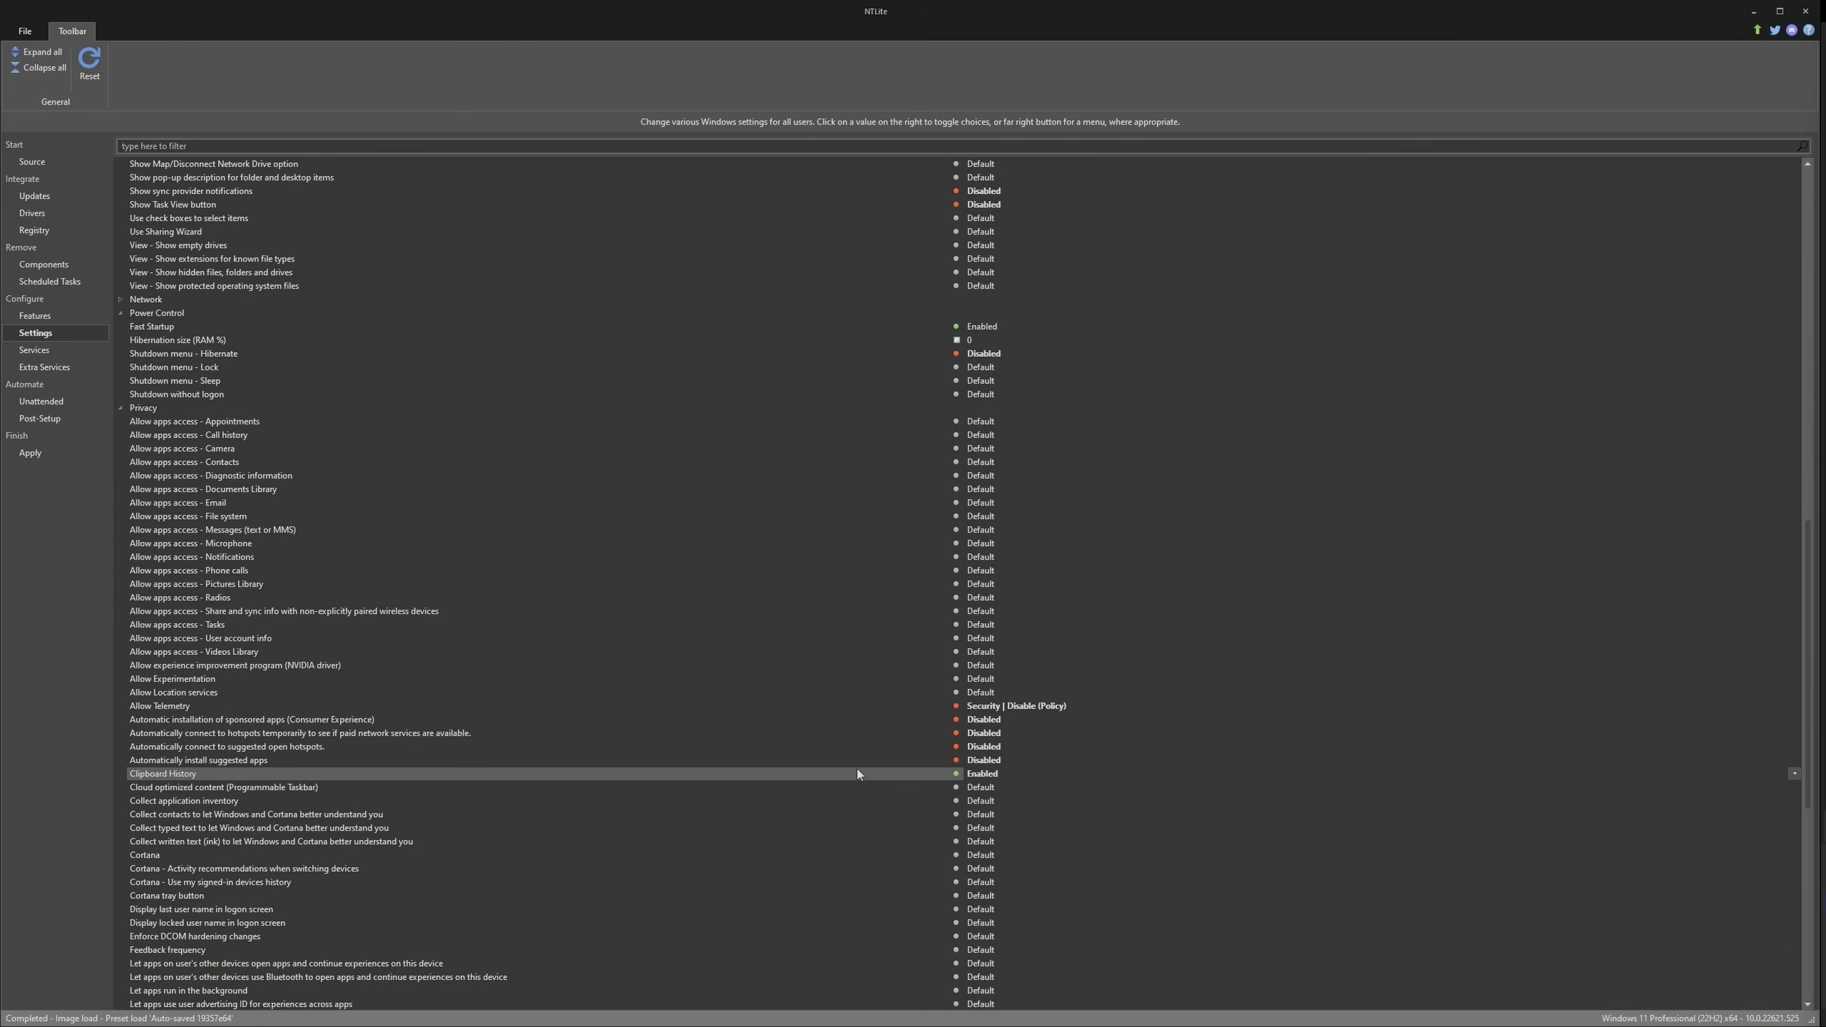
Disable the three settings that collect contacts, typed text and written text (ink) to let Windows and Cortana better understand you
left_click(308, 820)
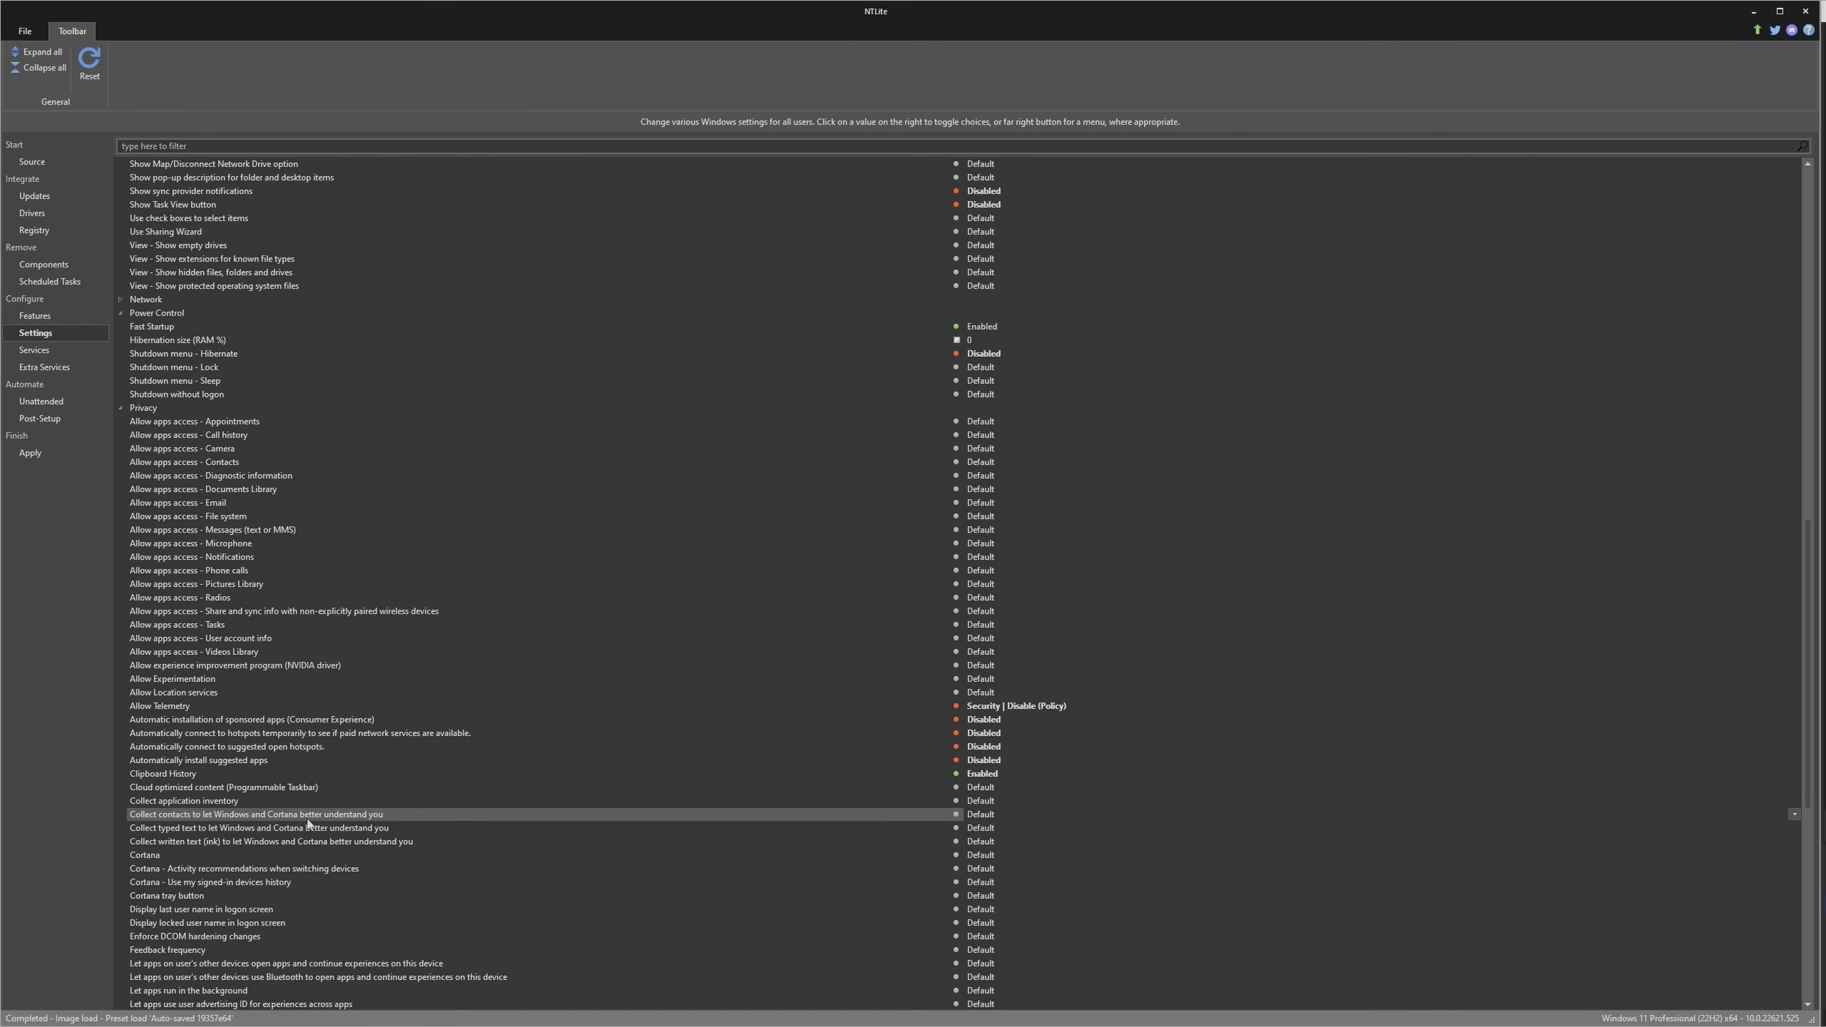
left_click(989, 811)
left_click(308, 833)
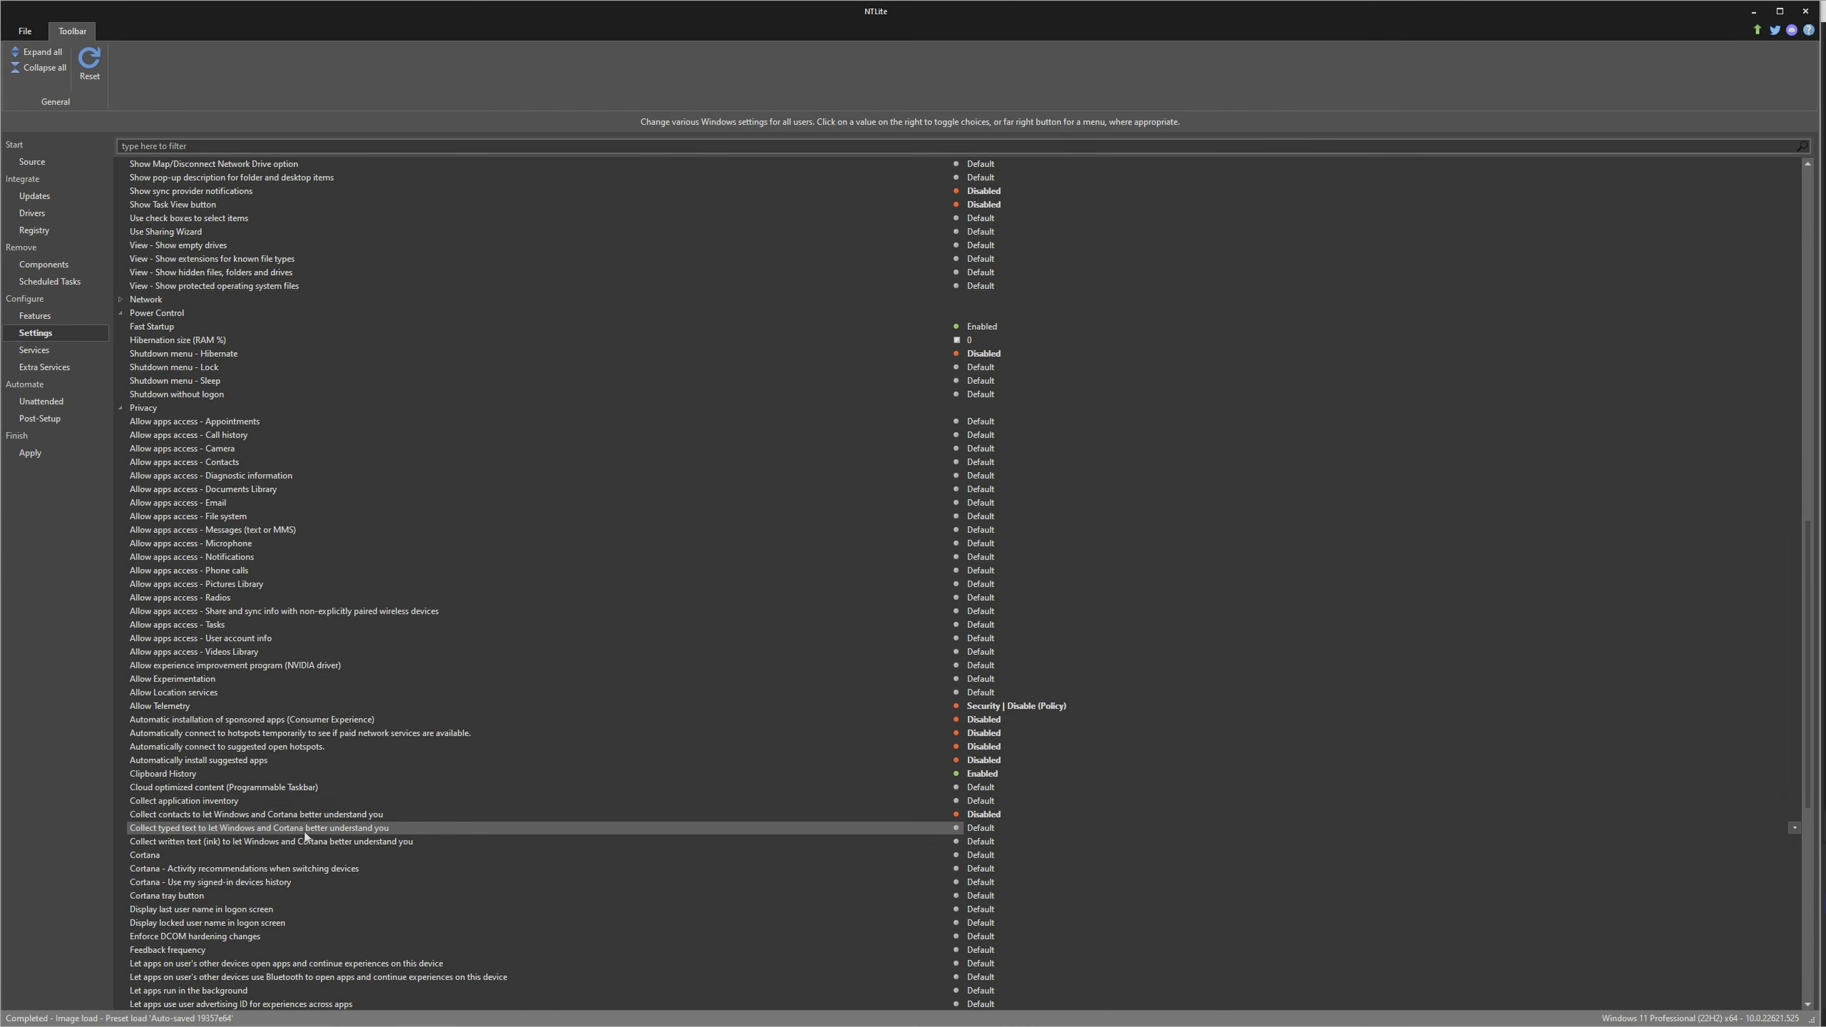
left_click(992, 829)
left_click(991, 842)
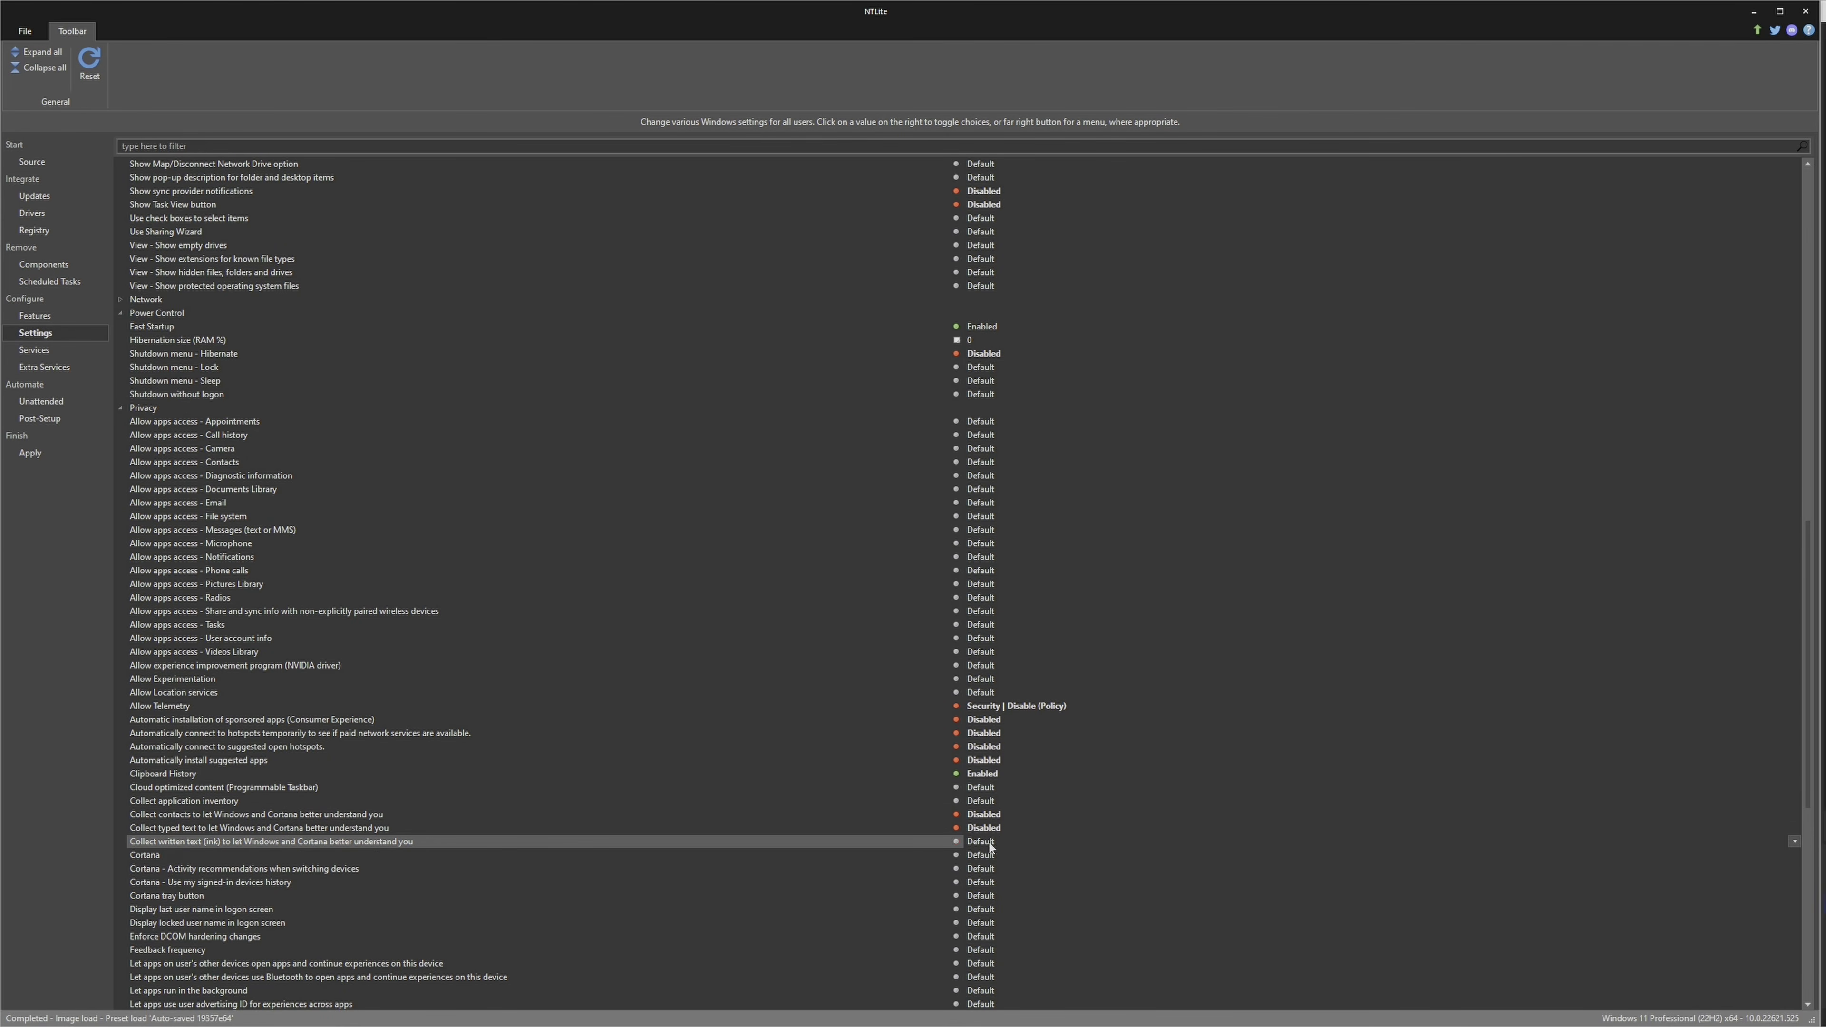
left_click(990, 842)
Disable Cortana, its activity recommendations, its use of signed-in devices history, and the Cortana tray button
left_click(983, 856)
left_click(992, 856)
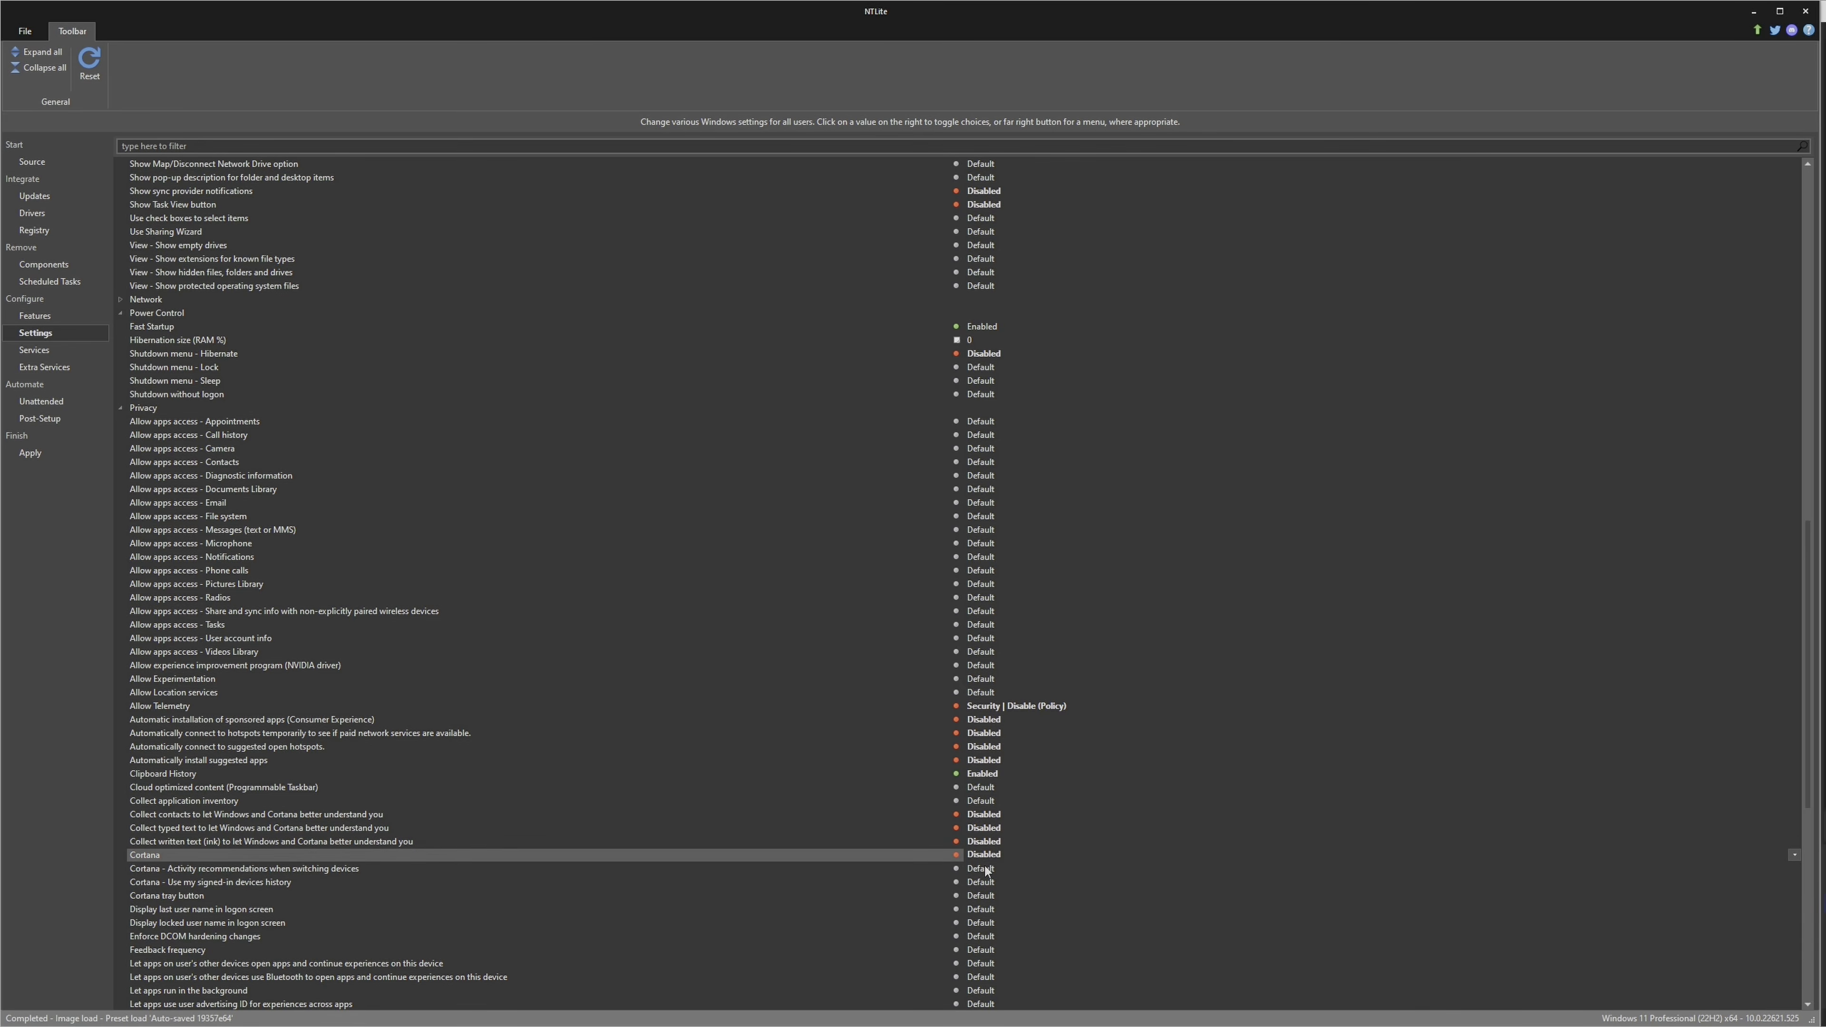
left_click(992, 869)
left_click(992, 869)
left_click(991, 882)
left_click(990, 882)
left_click(989, 896)
left_click(989, 896)
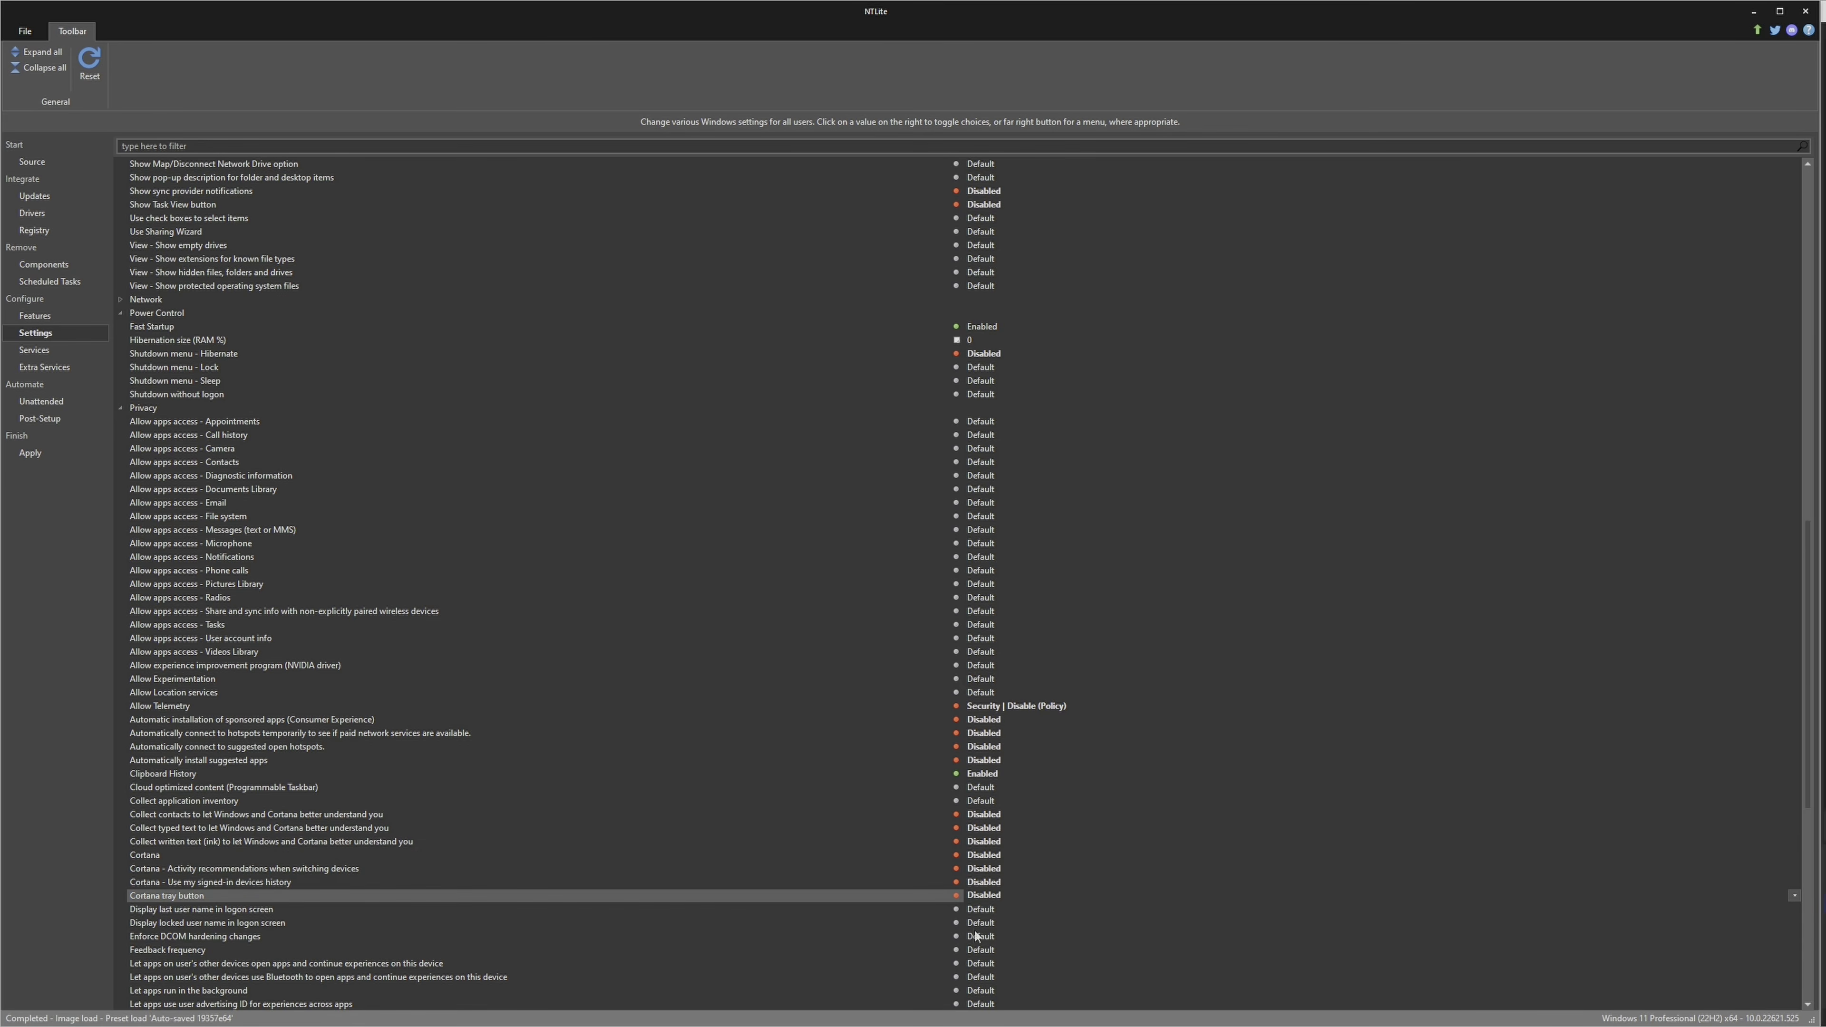
Disable Feedback frequency, Microsoft's tailored experiences based on diagnostic data, and Windows collecting activities from this PC ('Timeline')
left_click(976, 953)
scroll(797, 796, "up", 2)
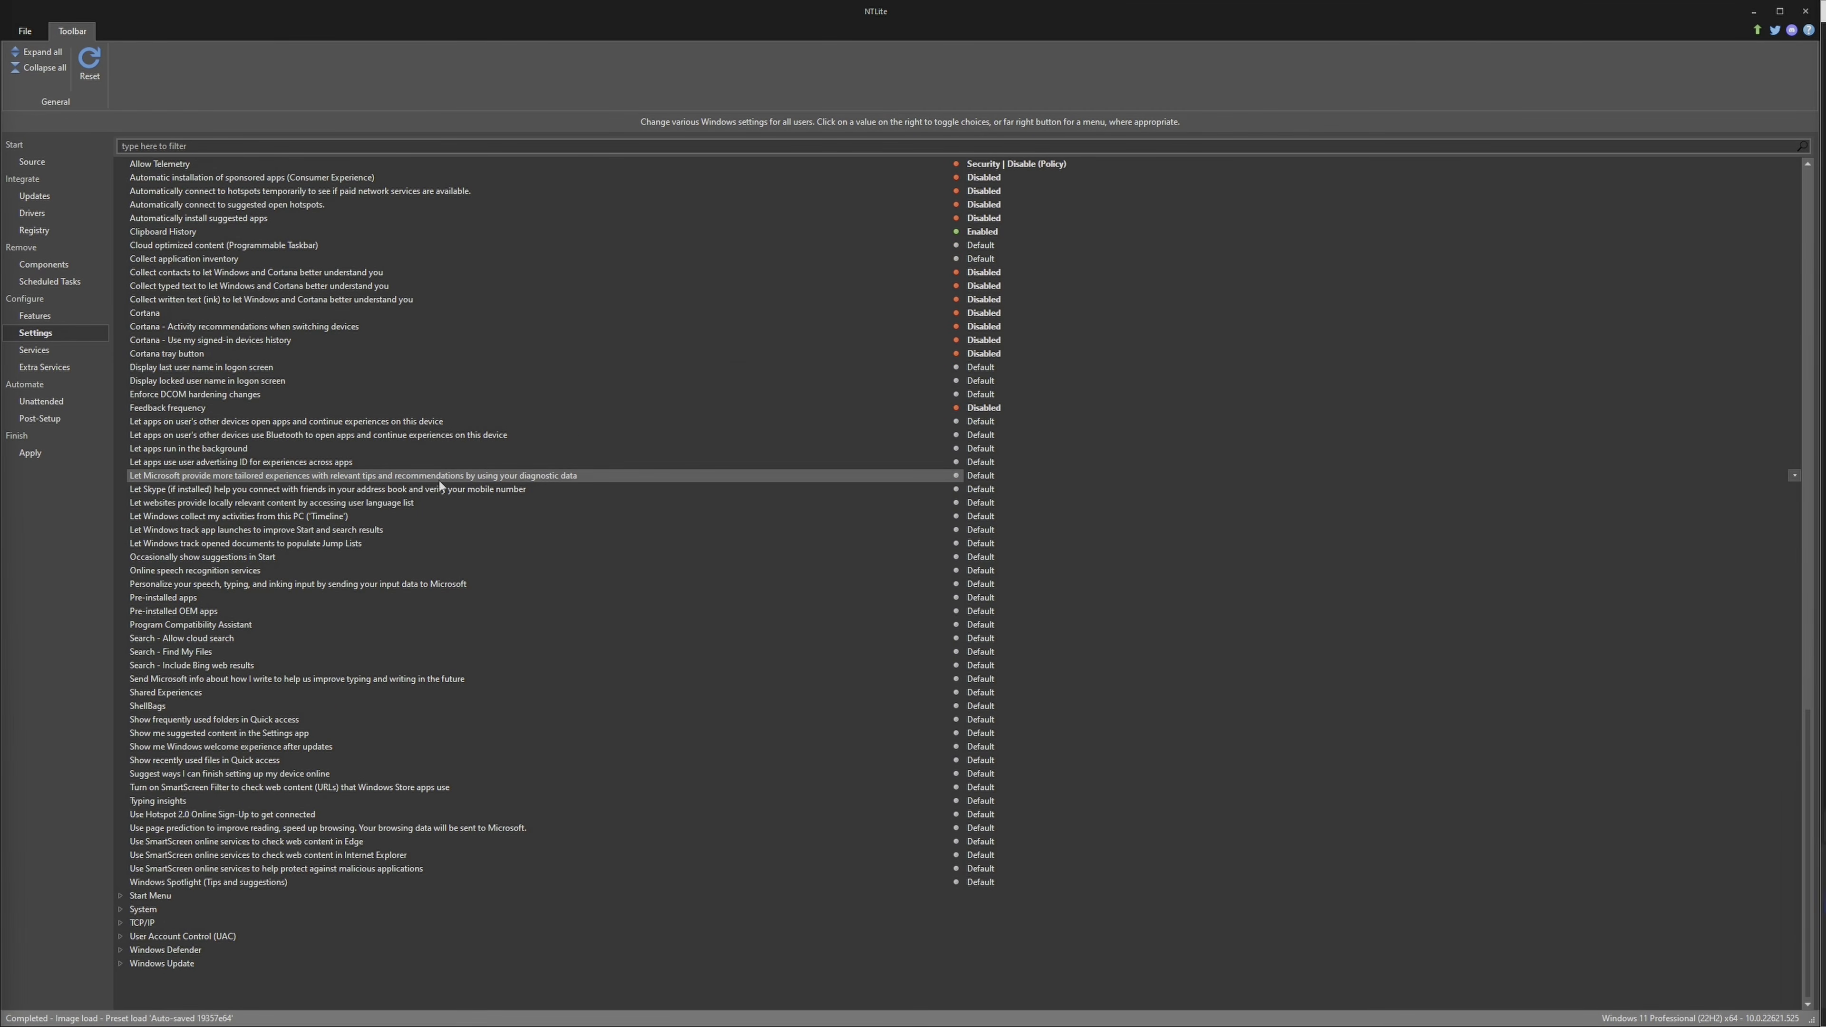
left_click(989, 476)
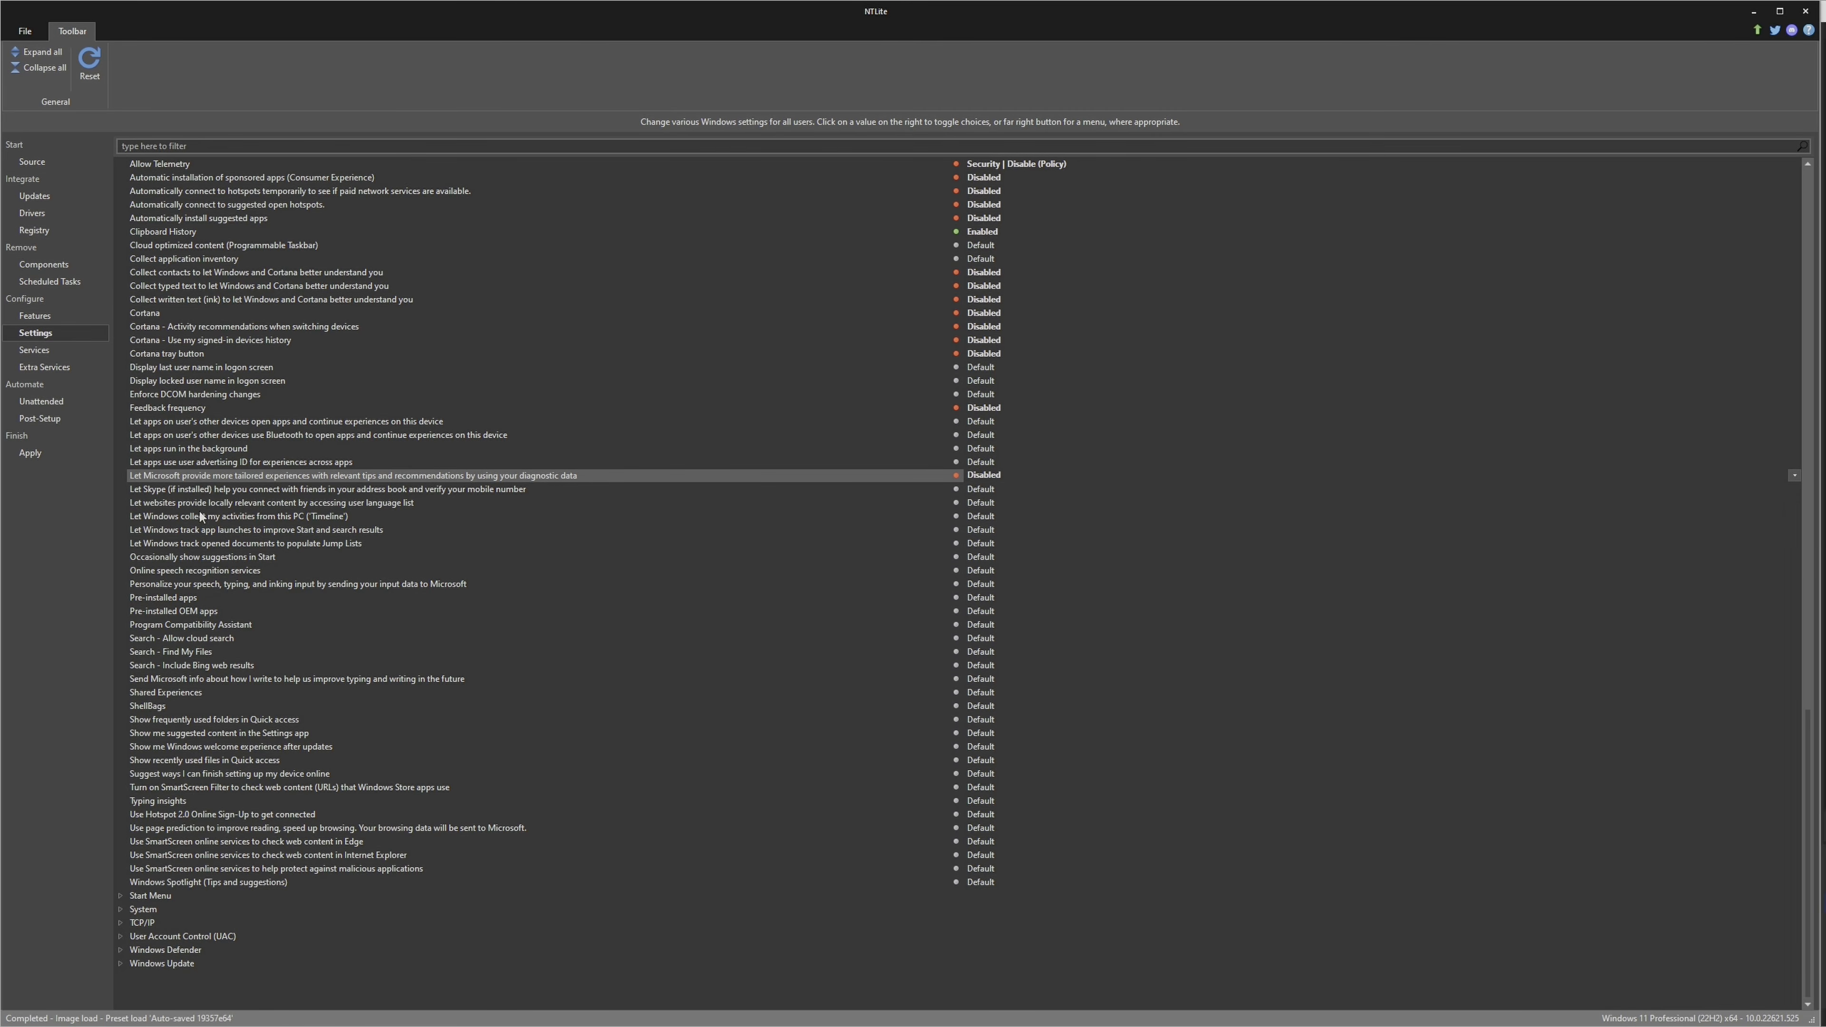
left_click(601, 518)
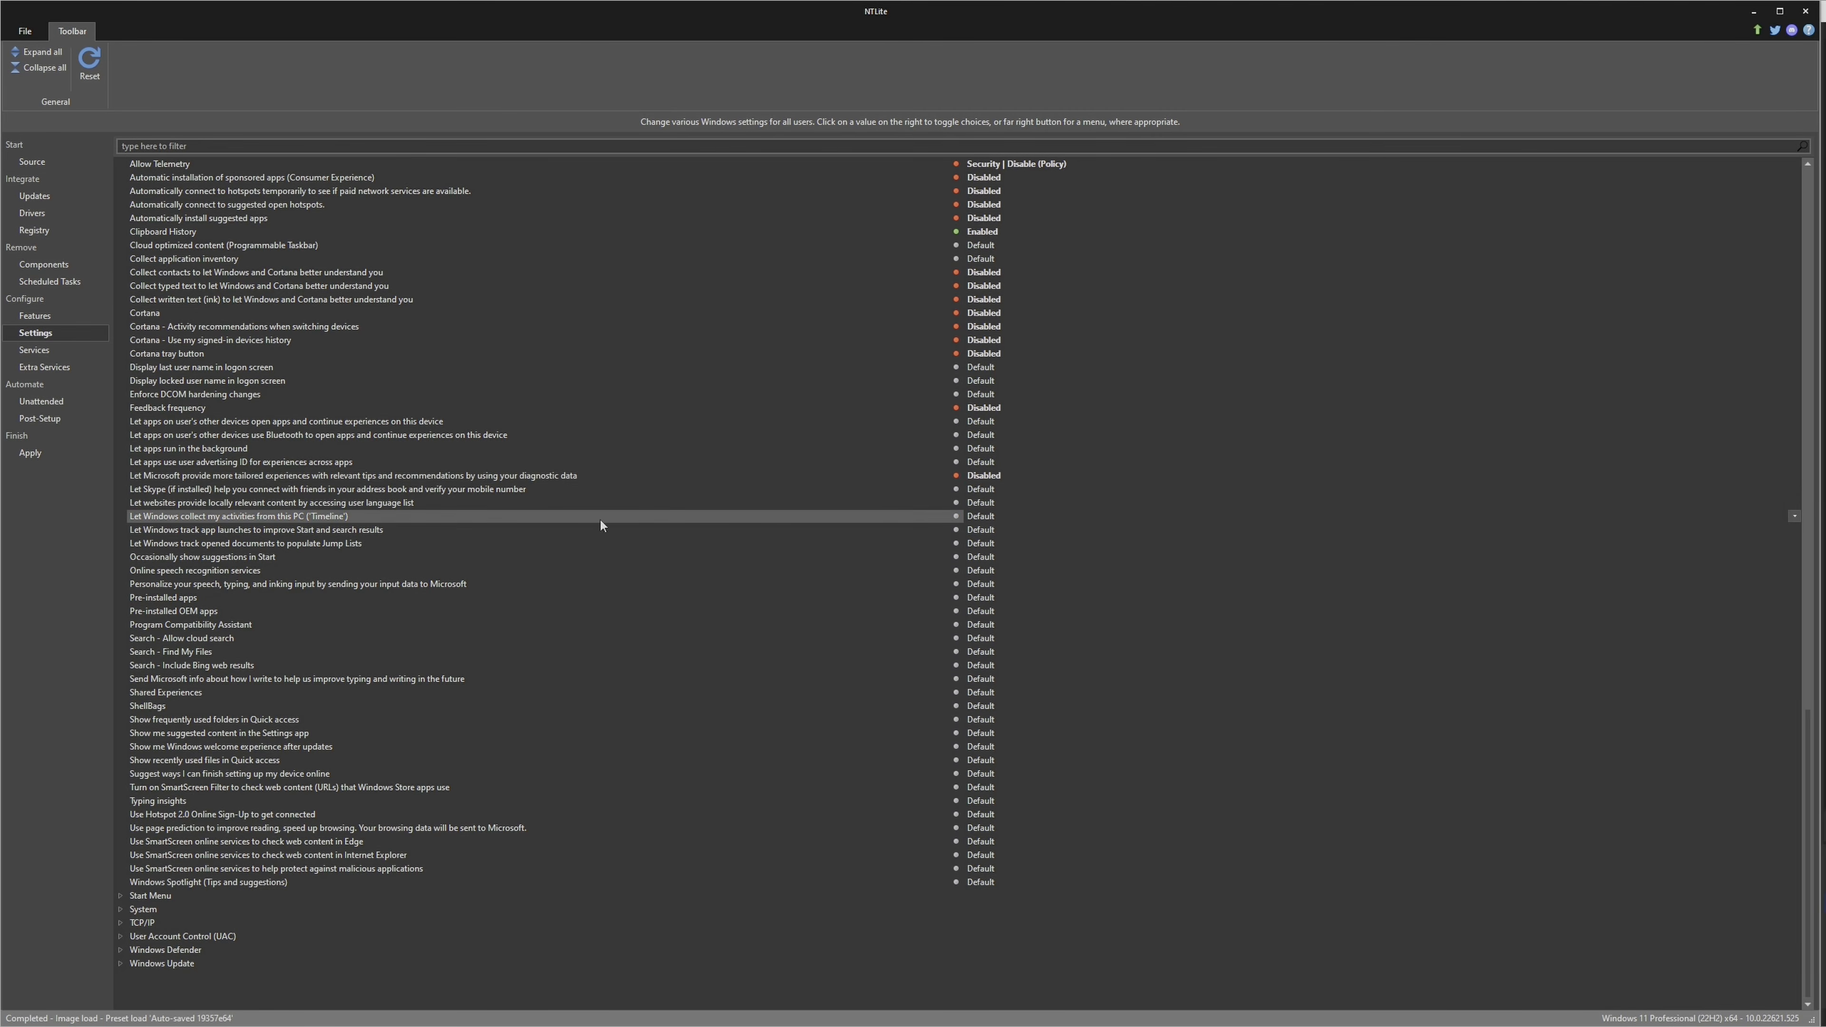
left_click(987, 515)
Set "Let Windows track app launches to improve Start and search results" to Enabled
left_click(266, 531)
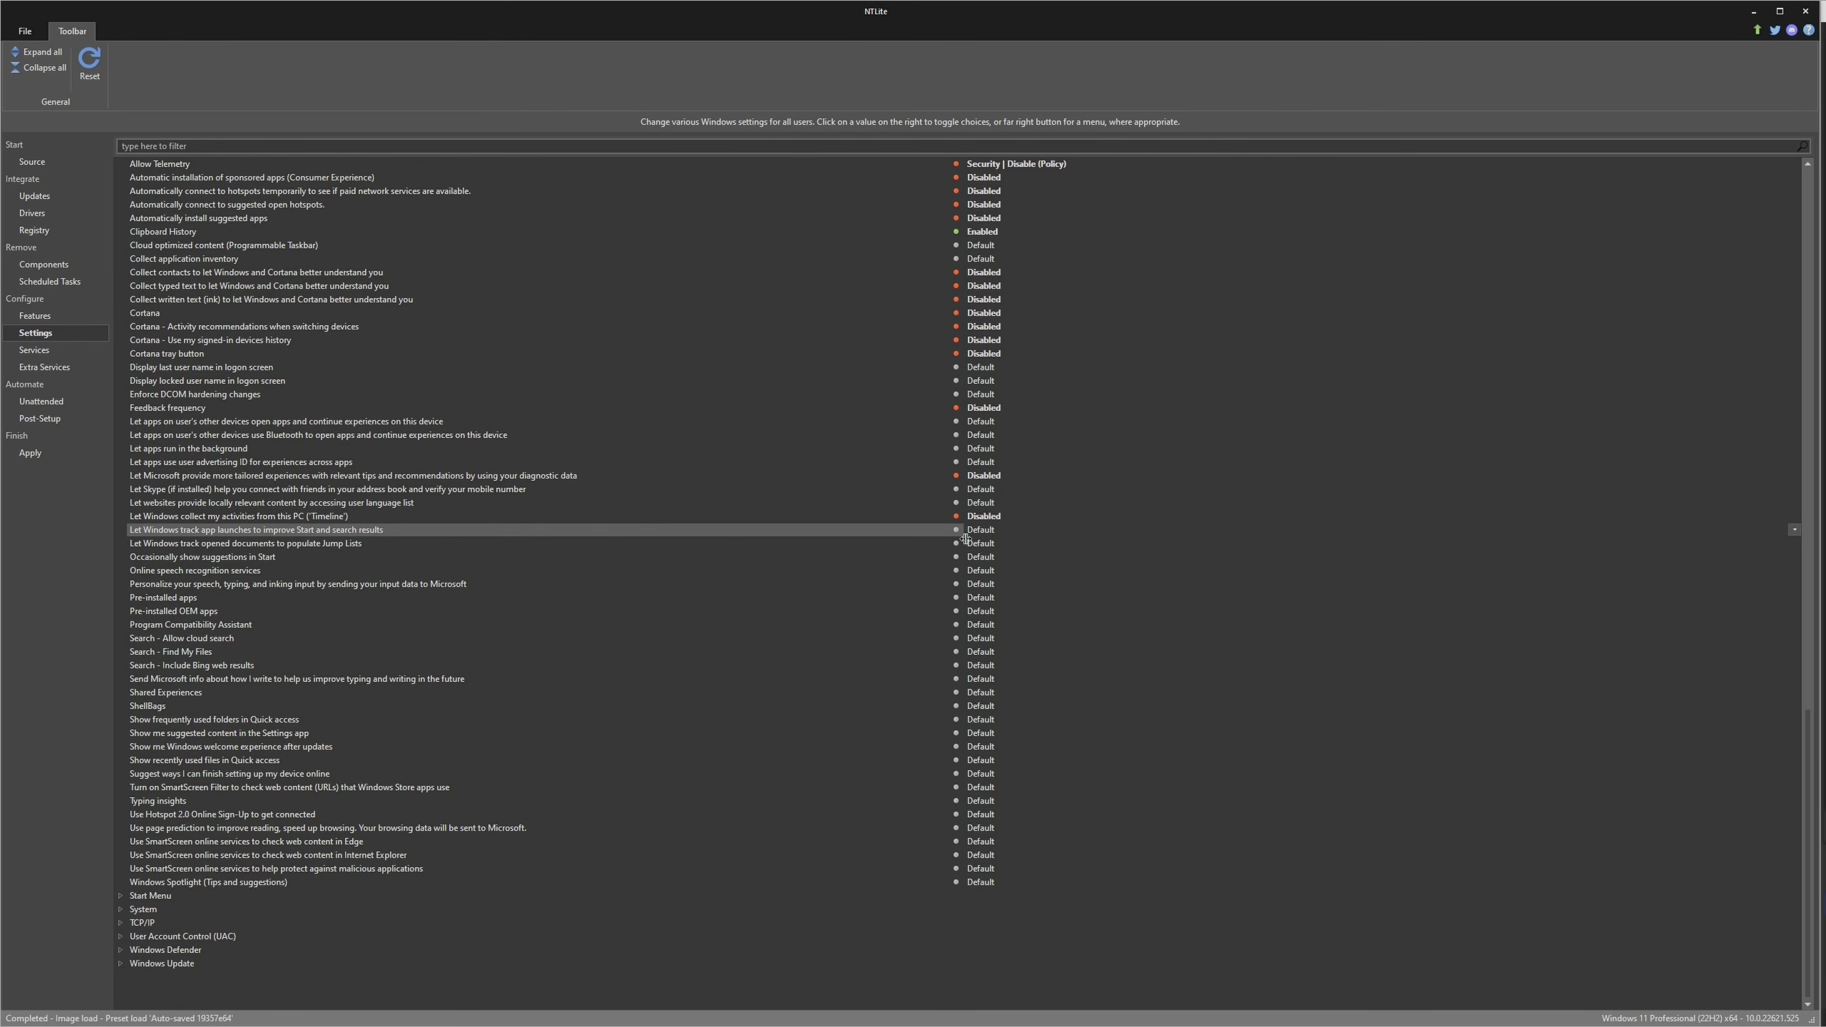
left_click(984, 530)
left_click(984, 531)
Disable "Occasionally show suggestions in Start", Pre-installed apps and Pre-installed OEM apps
left_click(299, 557)
left_click(985, 556)
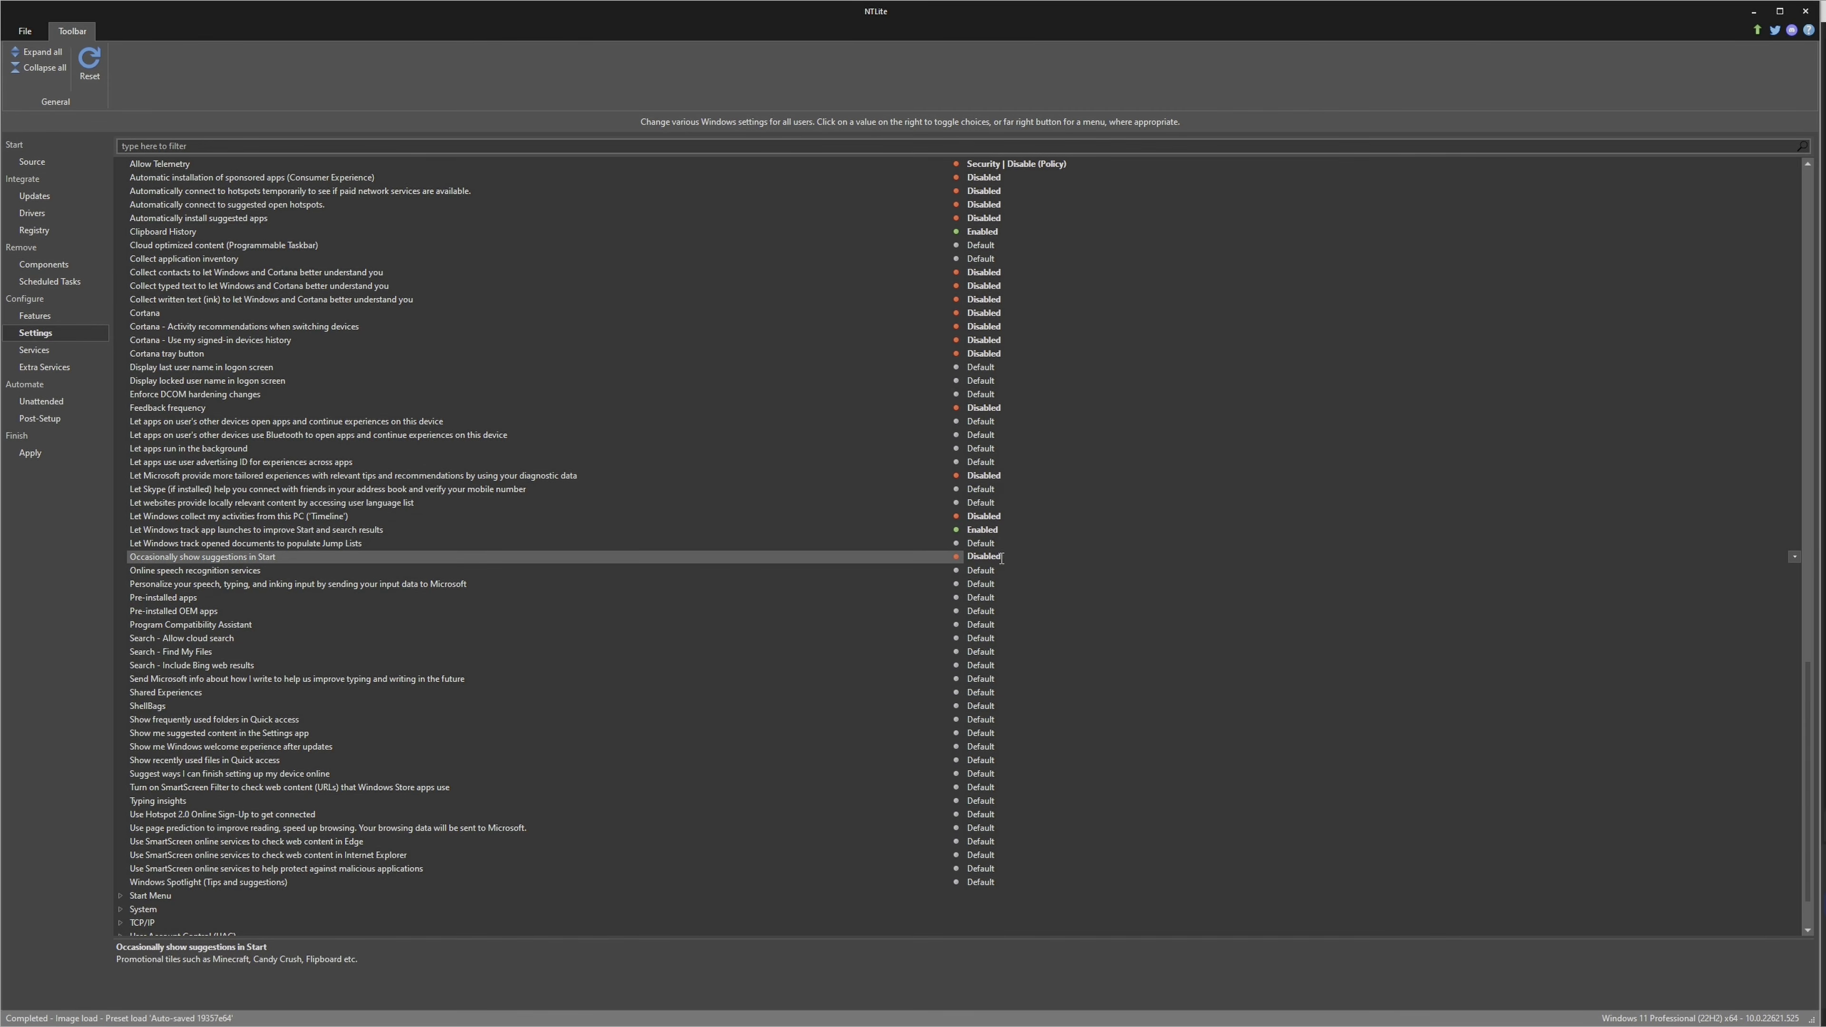
left_click(175, 602)
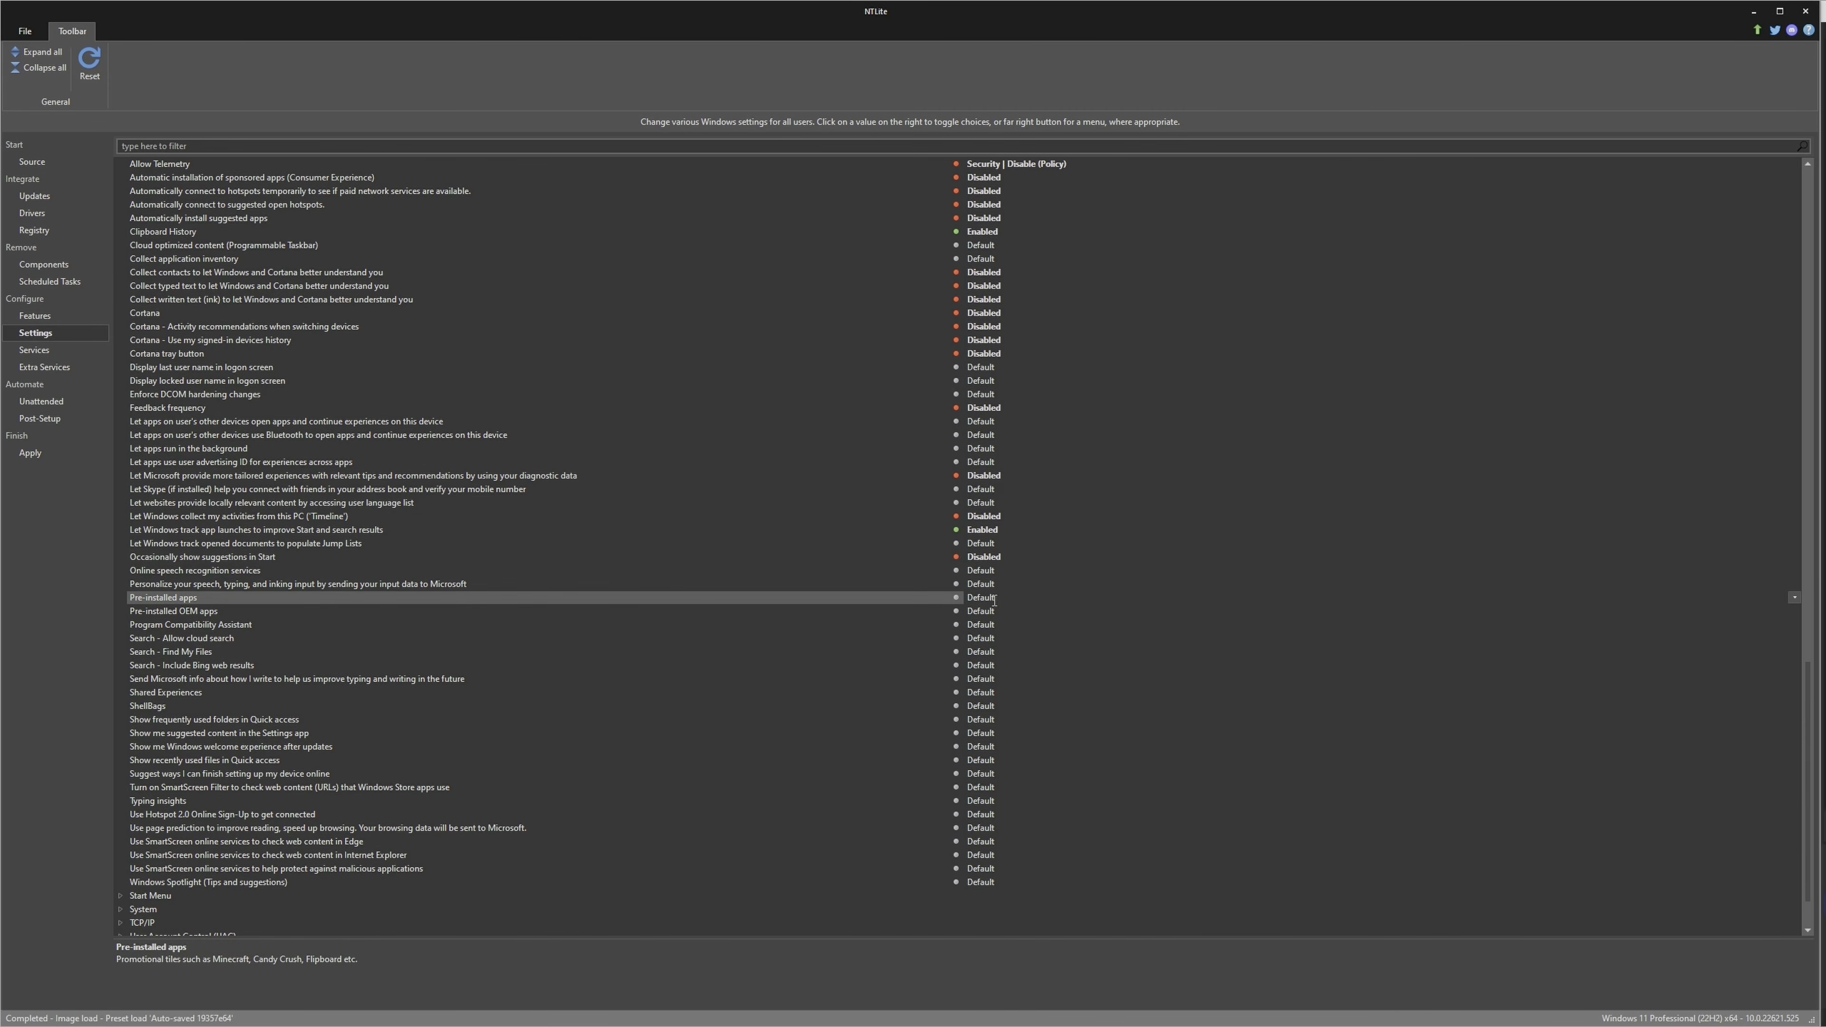
left_click(984, 598)
left_click(983, 611)
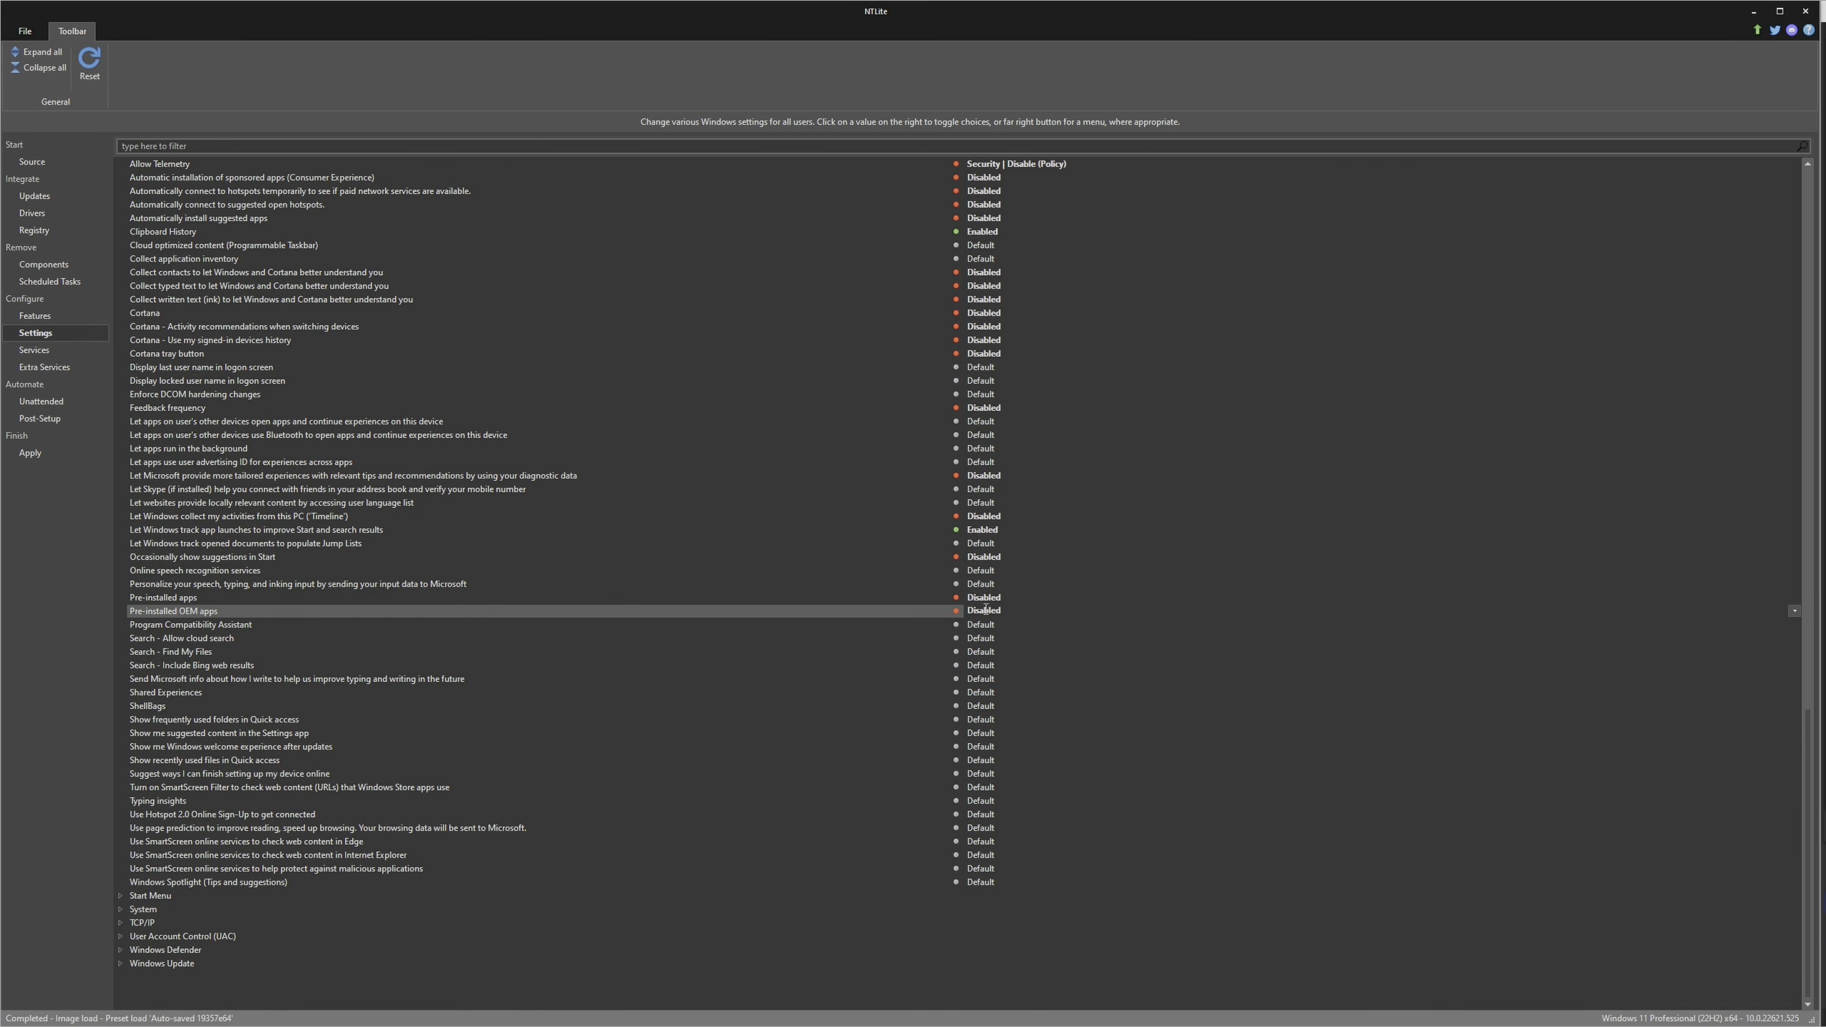
Disable sending Microsoft info about how I write and "Suggest ways I can finish setting up my device online"
left_click(245, 679)
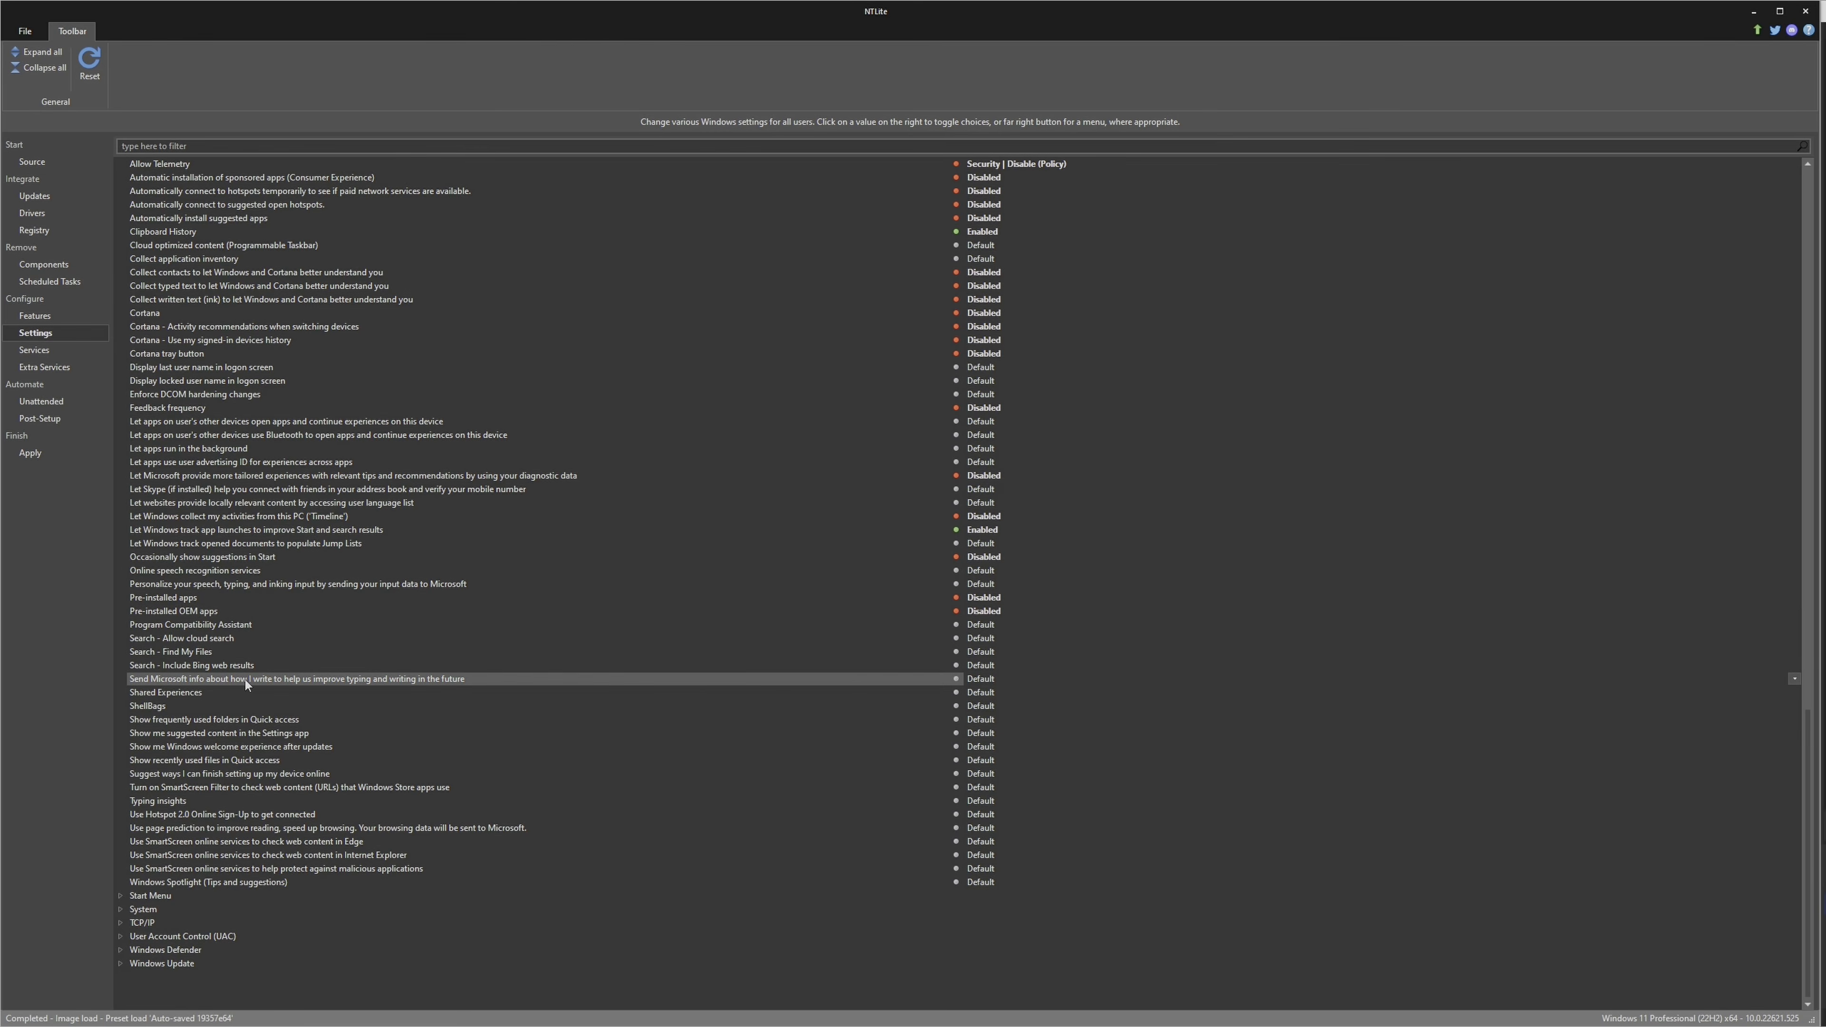
left_click(982, 679)
left_click(218, 776)
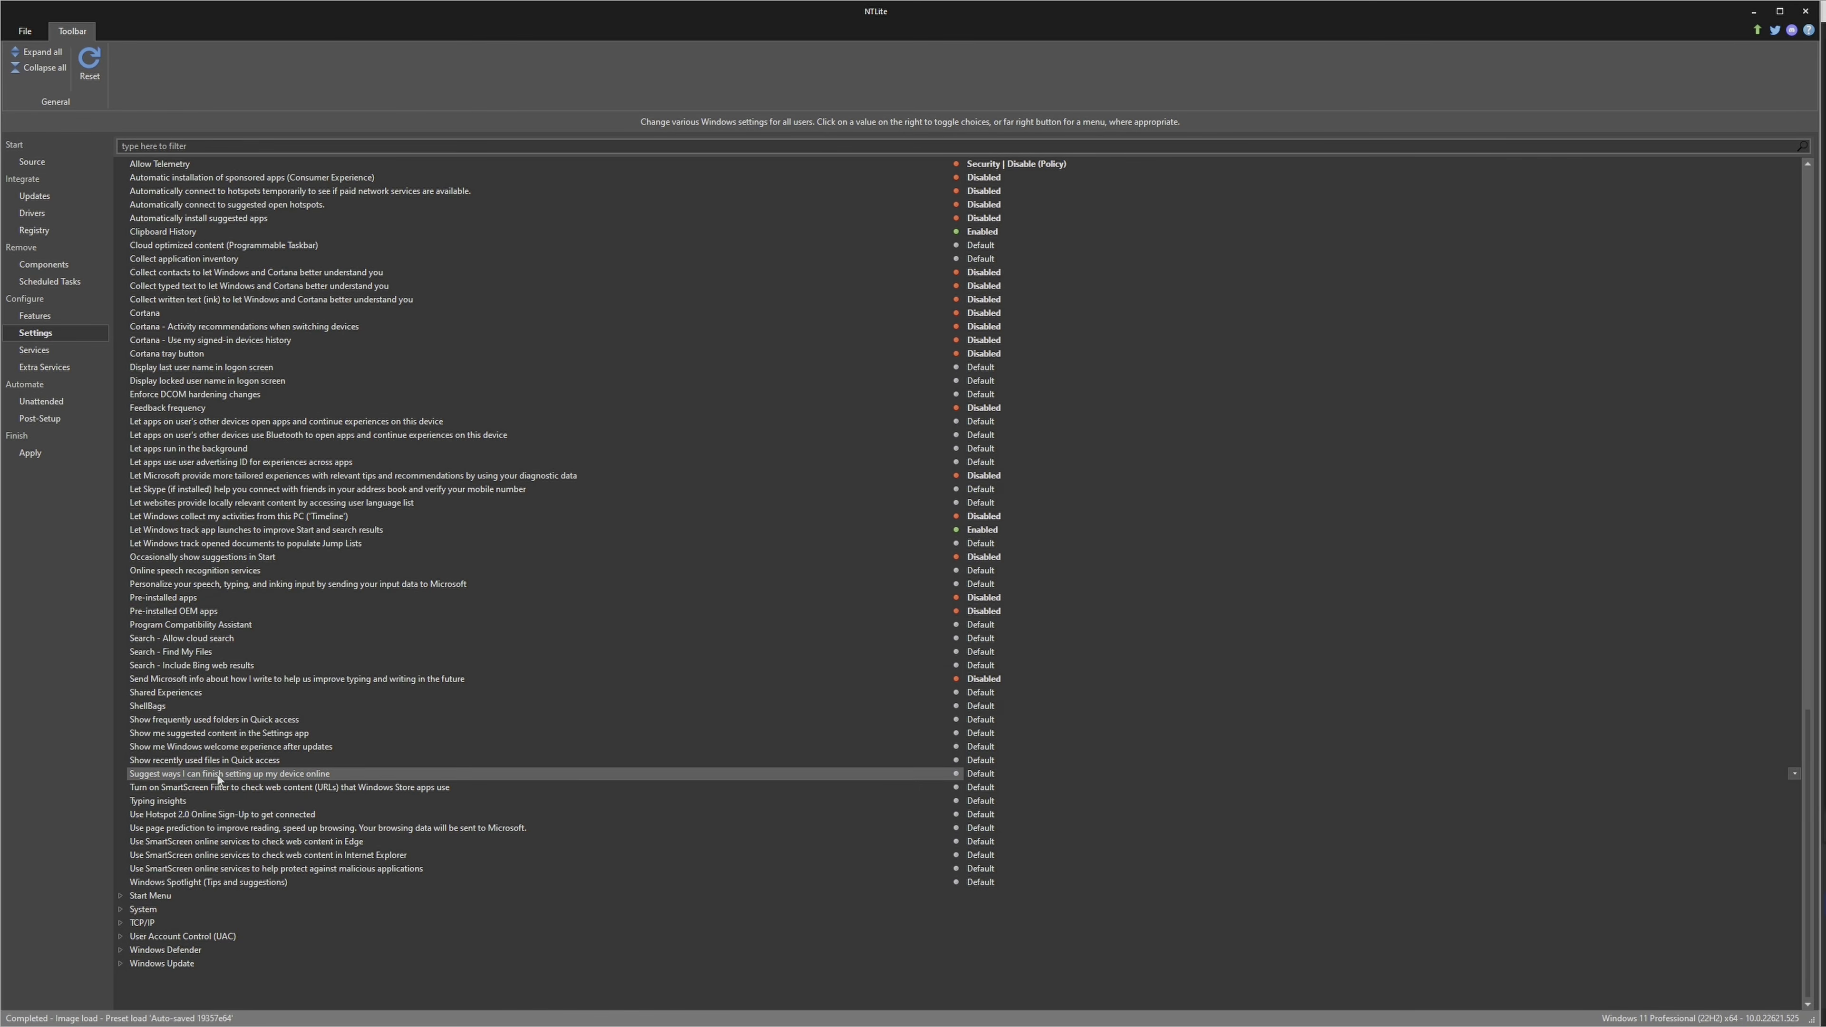
left_click(1003, 774)
Disable the Search options "Allow cloud search" and "Include Bing web results"
left_click(503, 639)
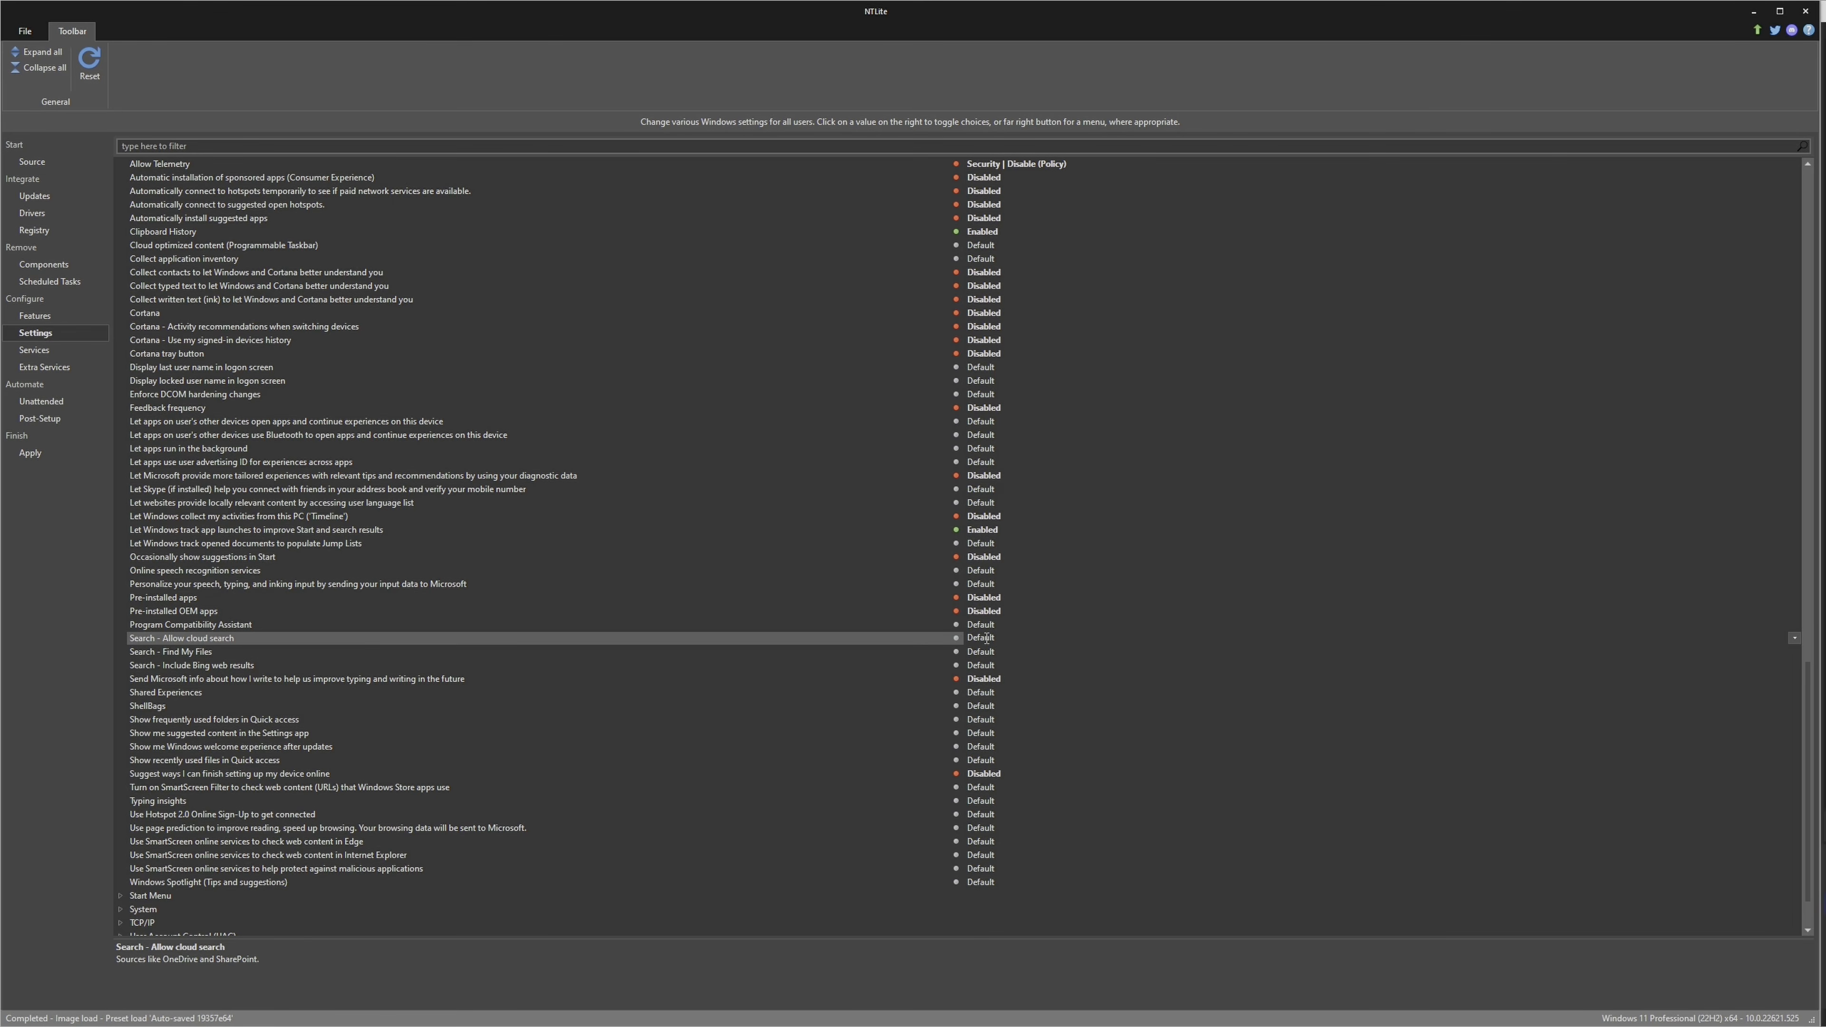
left_click(1011, 639)
left_click(281, 668)
left_click(982, 667)
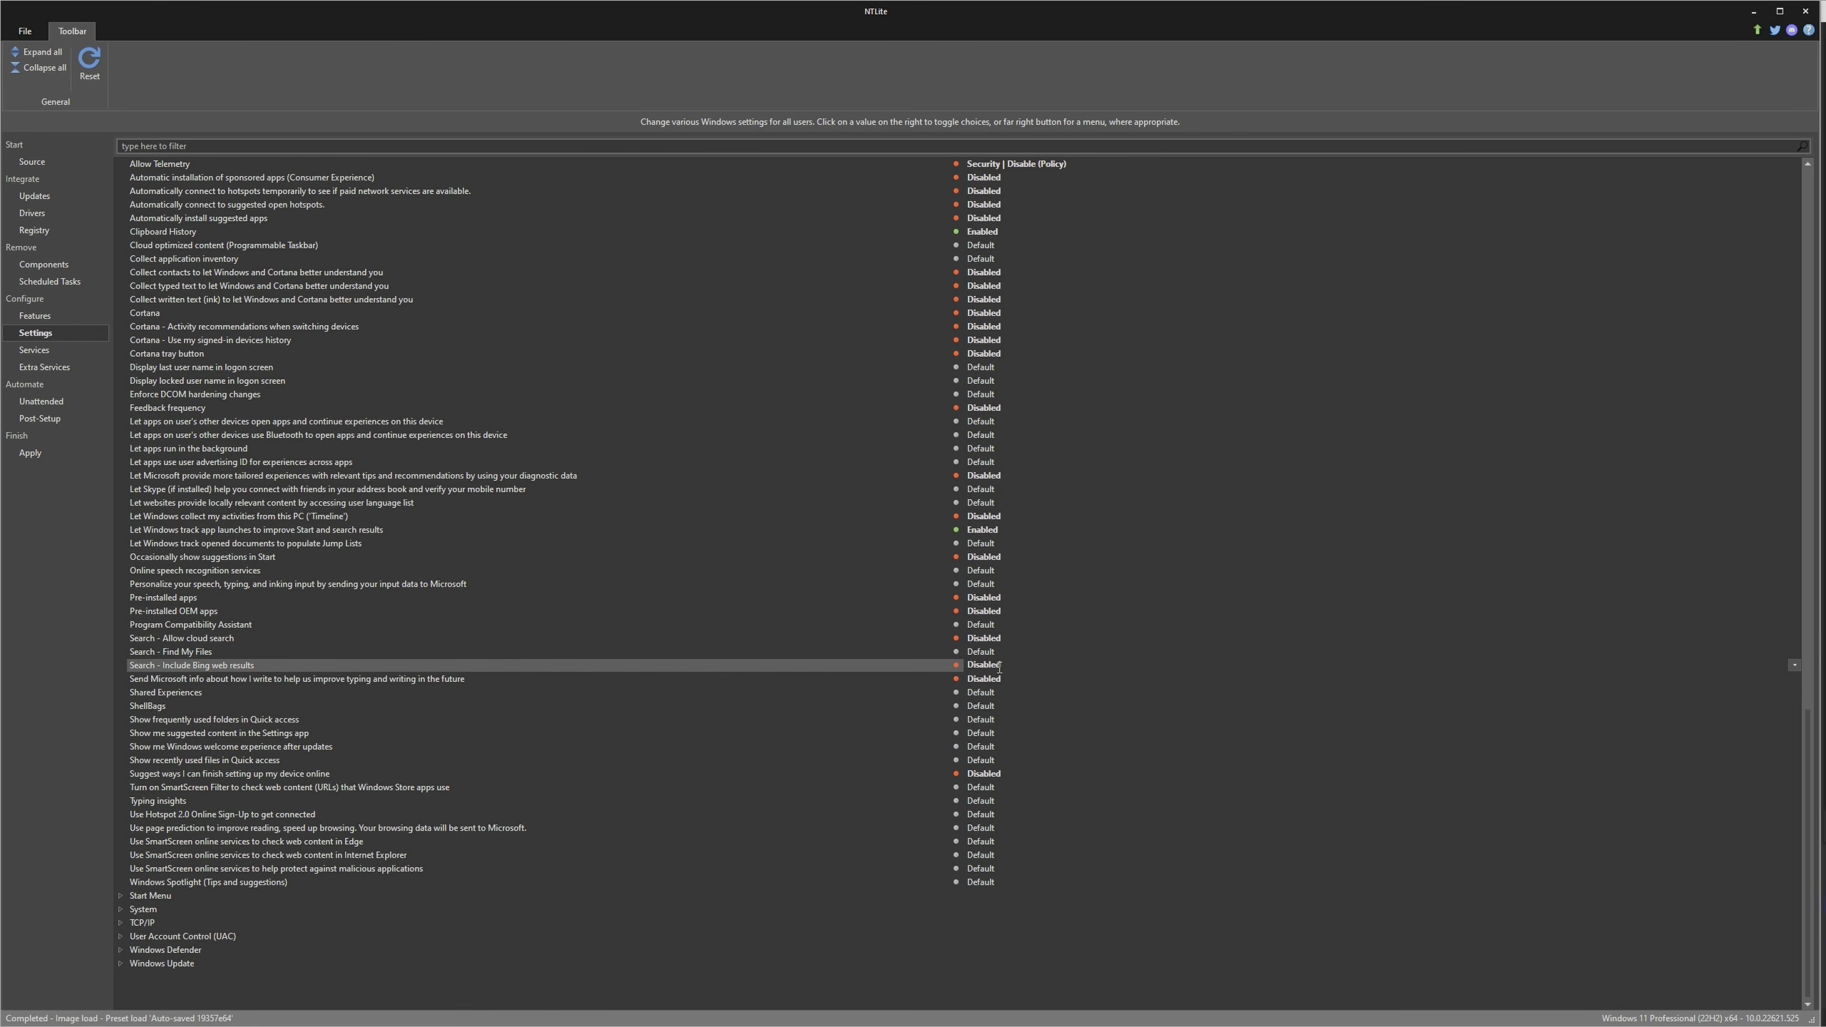
Set Search - Find My Files to Enhanced, and disable page prediction and Windows Spotlight (Tips and suggestions)
left_click(215, 653)
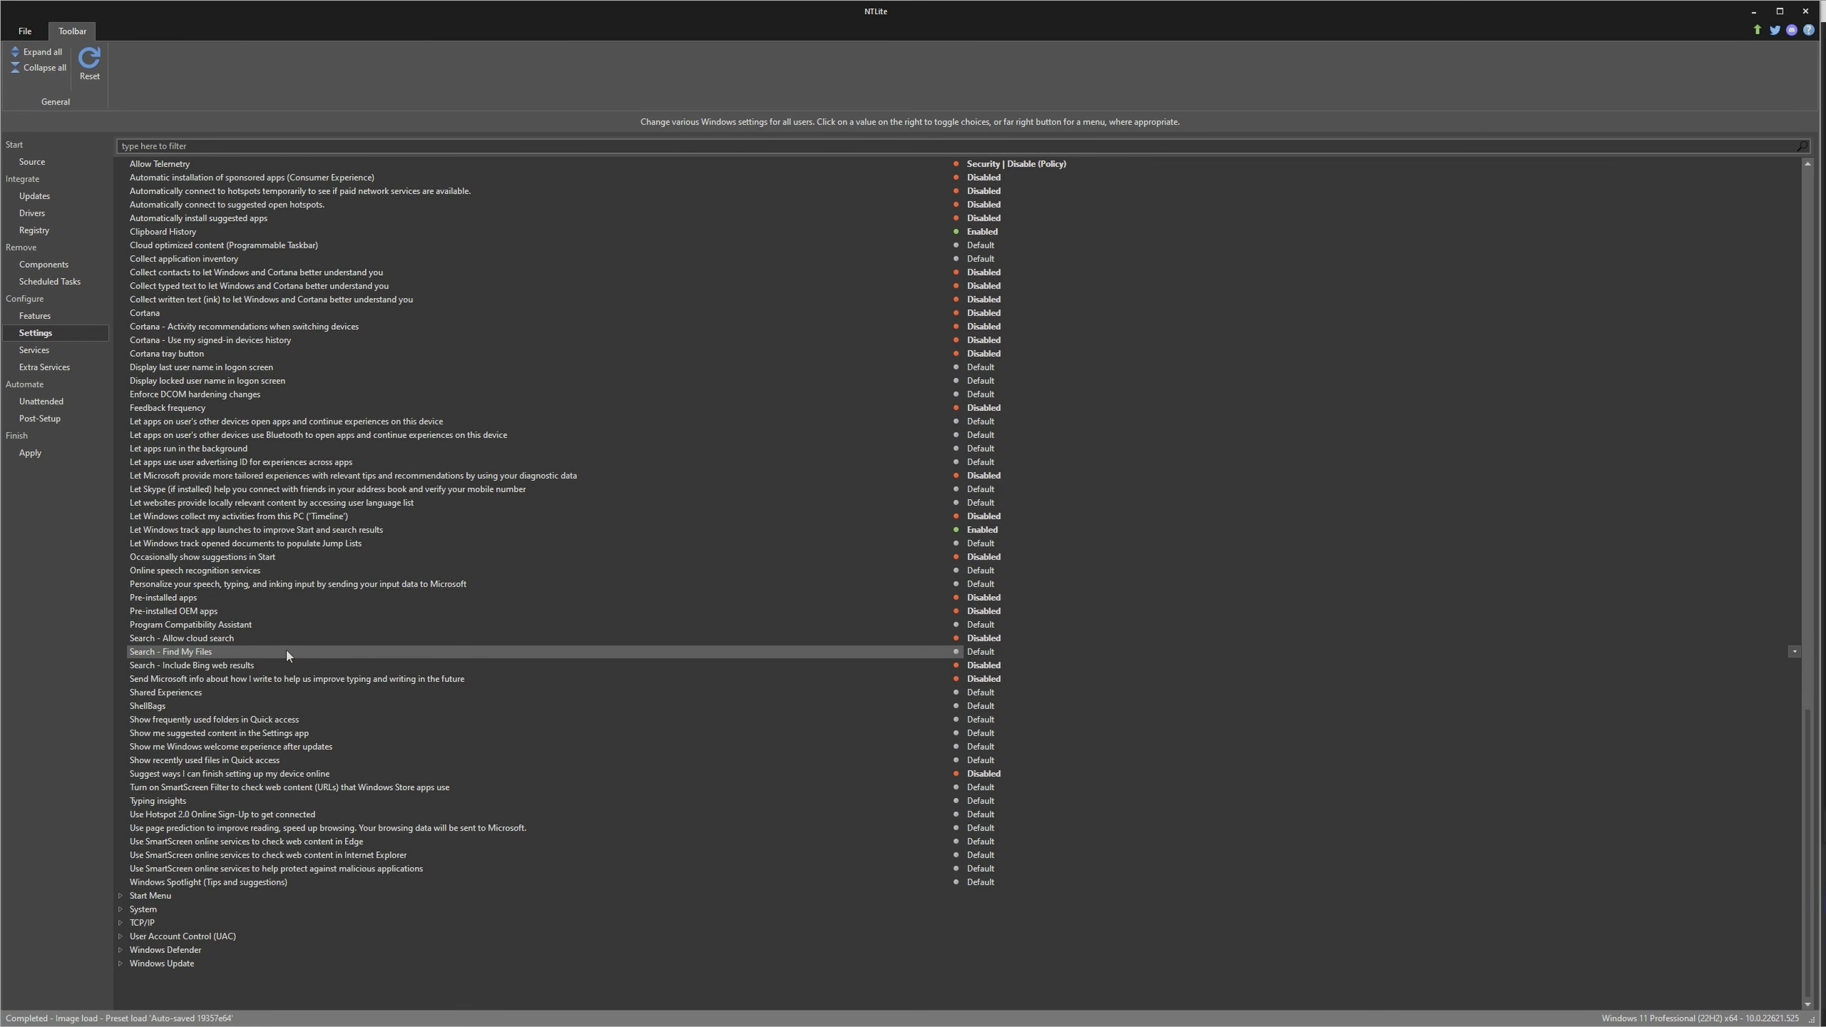
left_click(993, 650)
left_click(997, 651)
left_click(985, 653)
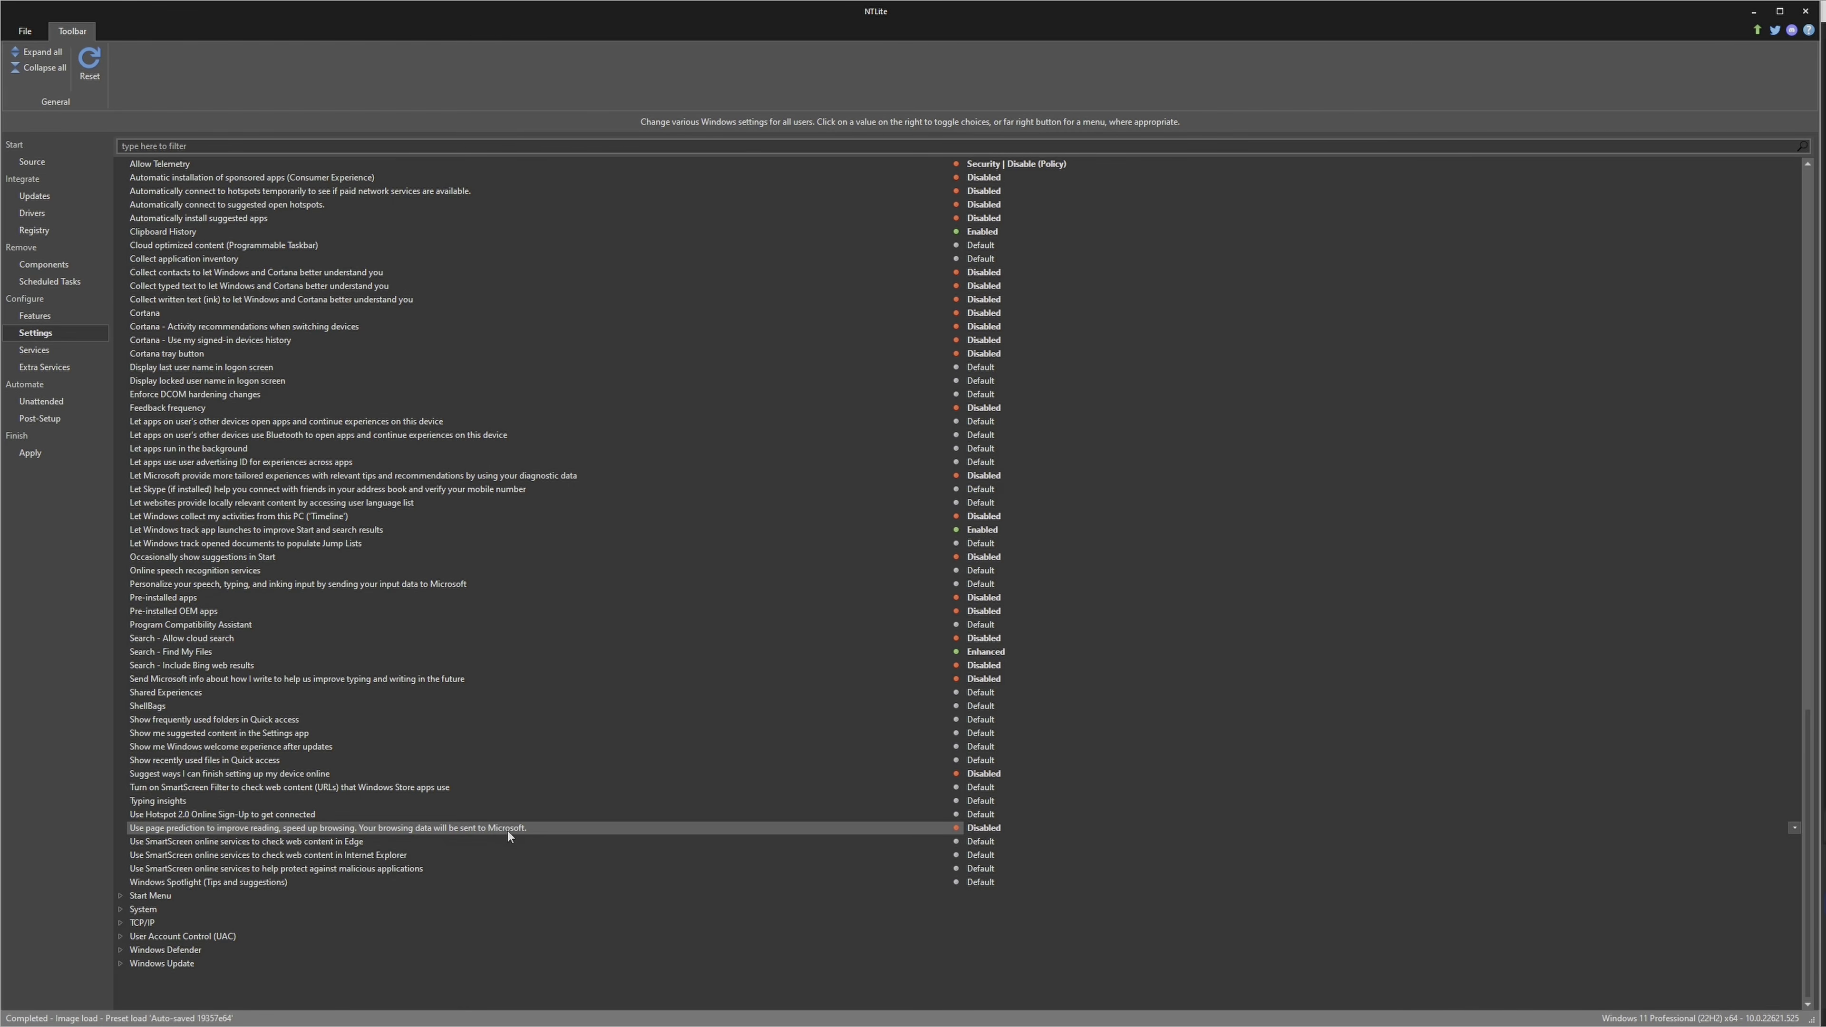
left_click(210, 884)
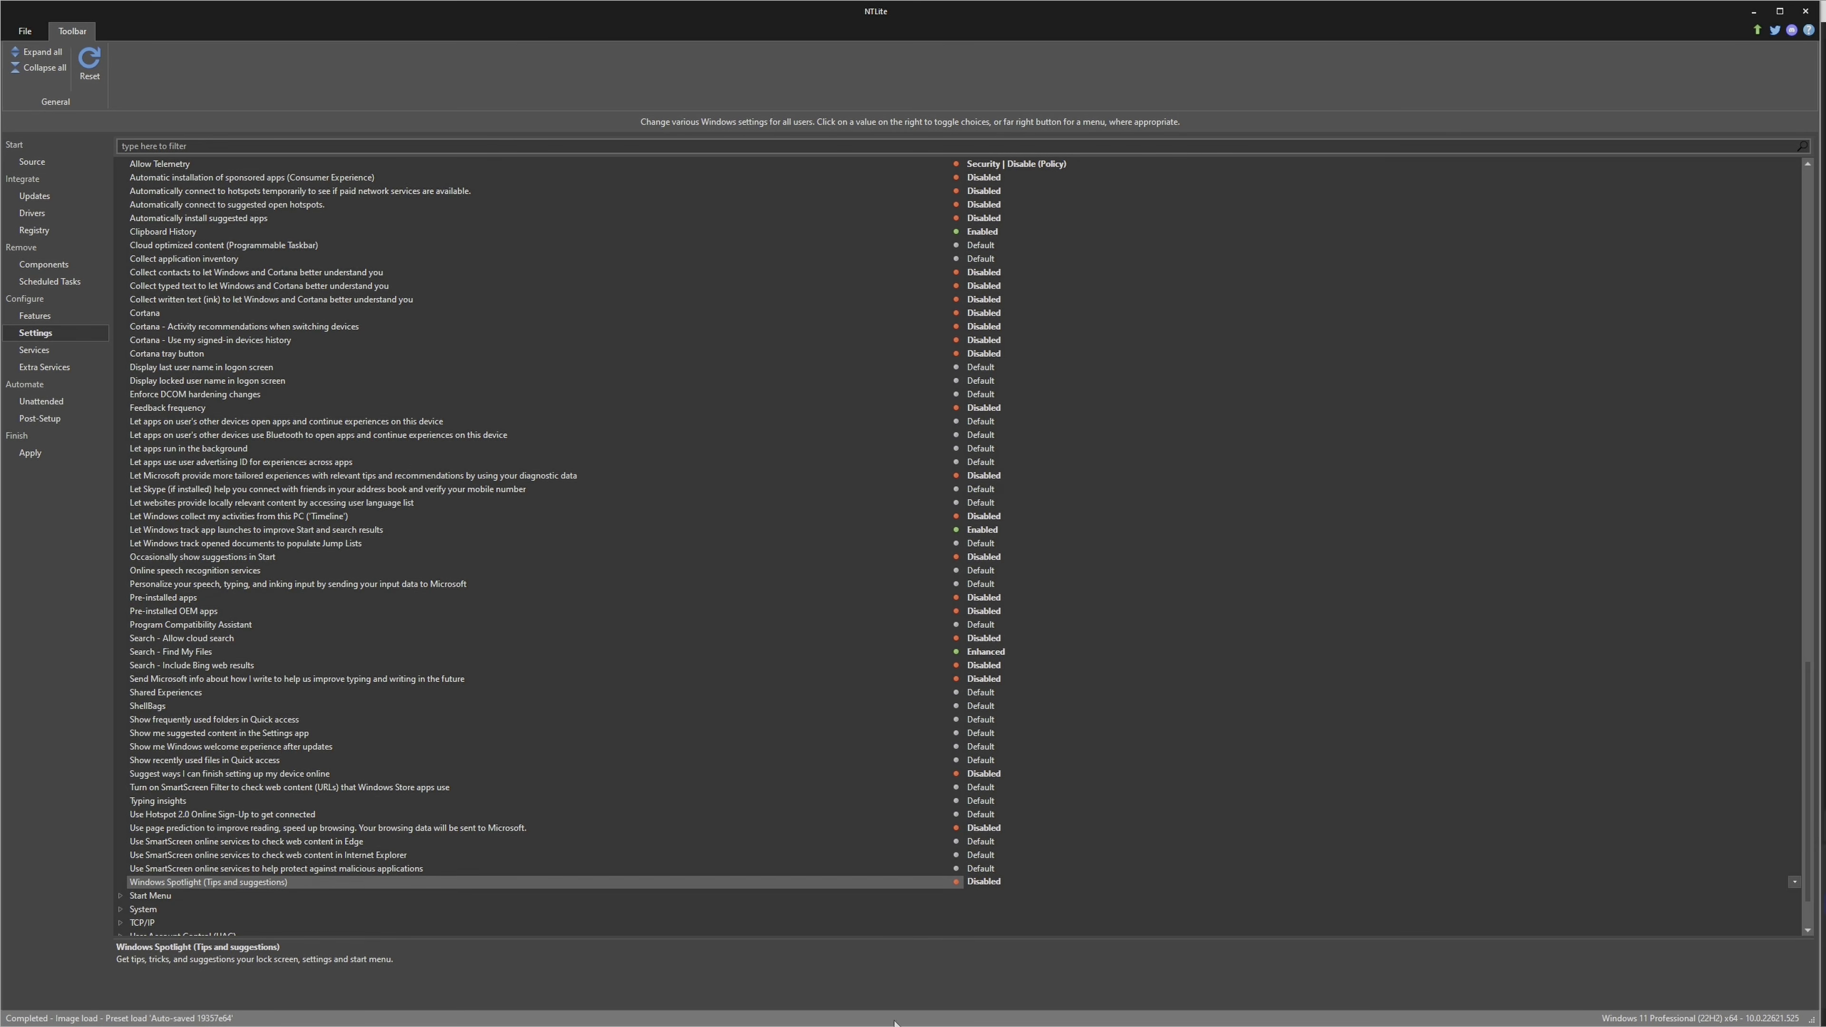
Enable Fullscreen optimizations and Hardware-accelerated GPU scheduling in the System settings group
scroll(205, 847, "down", 2)
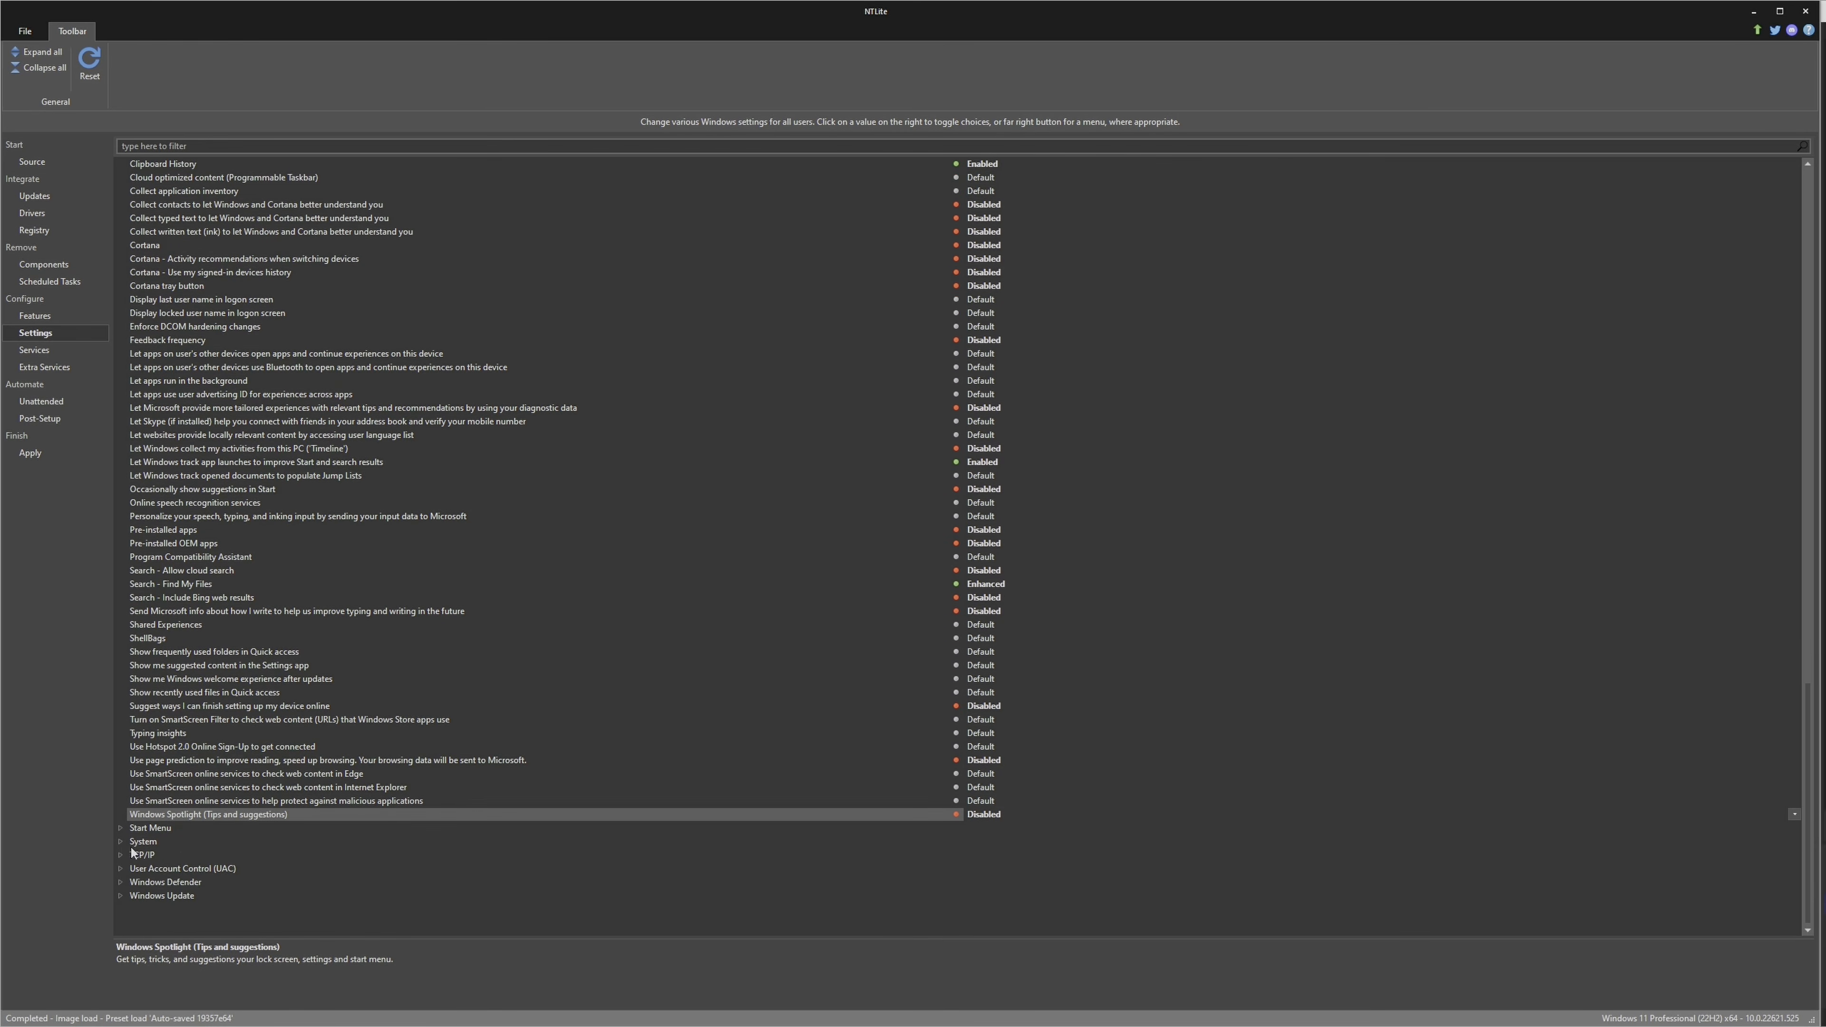
left_click(122, 841)
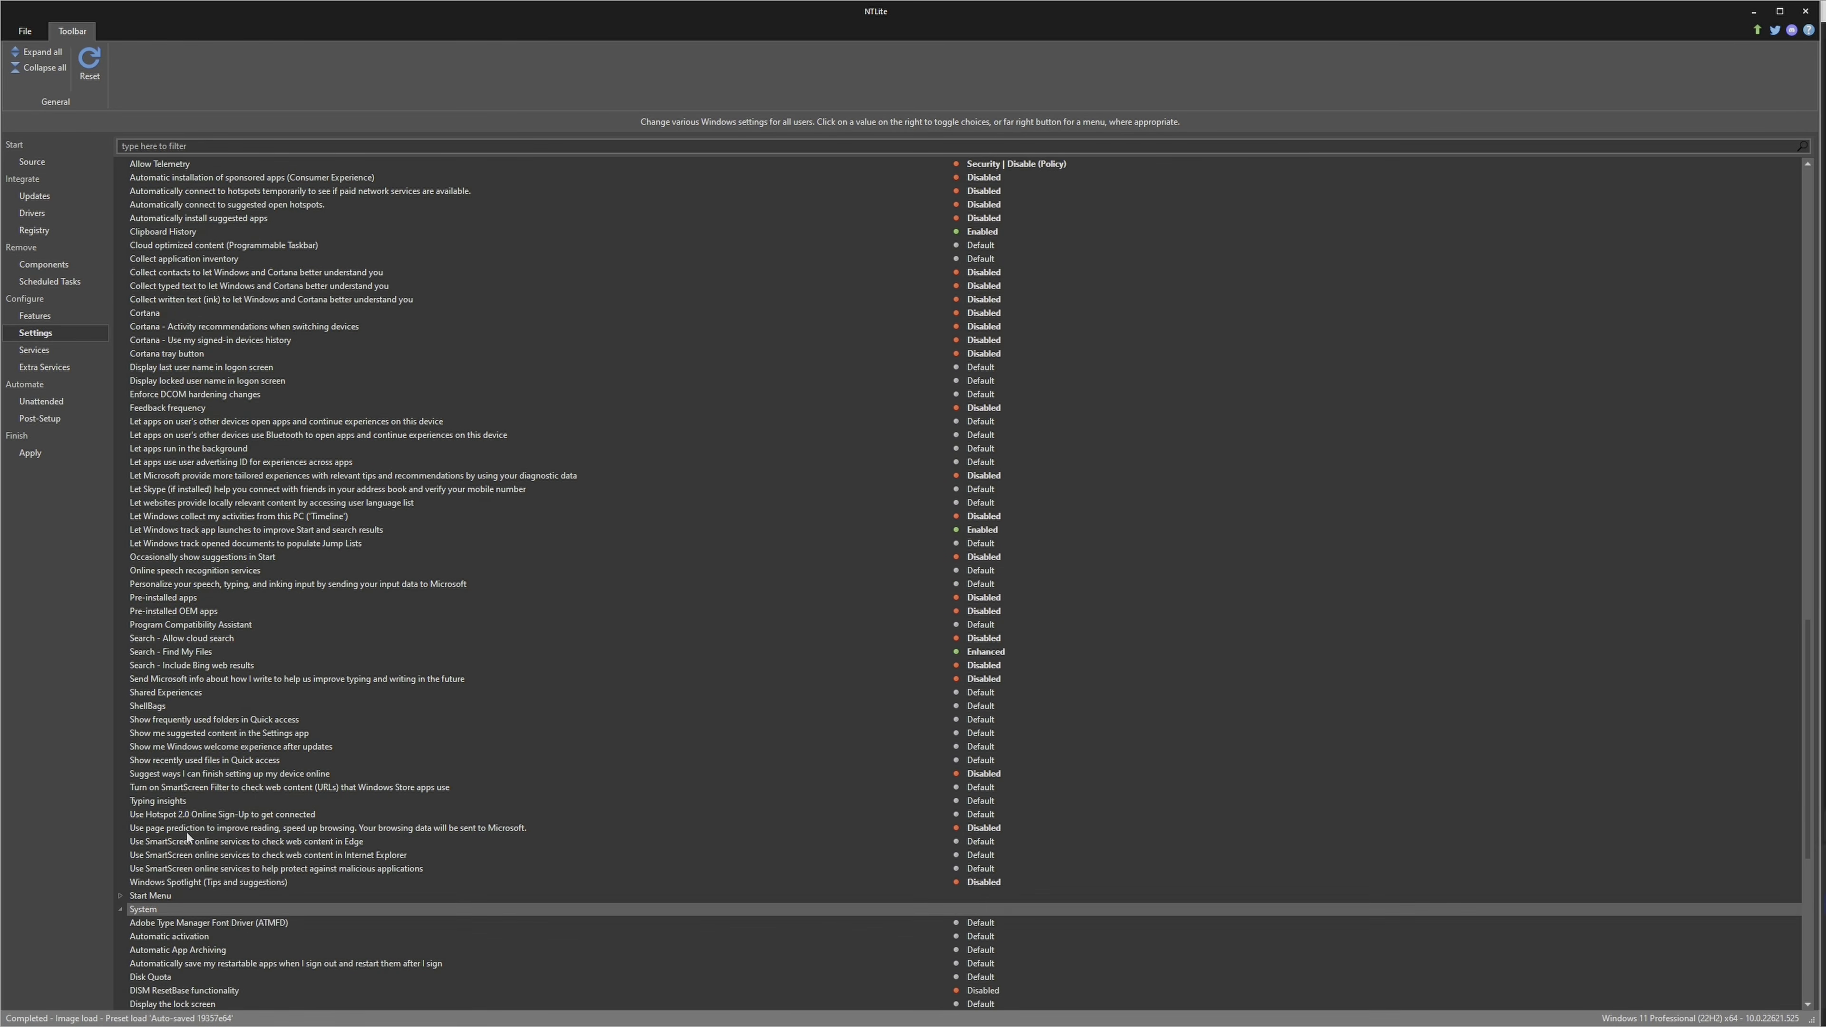
scroll(189, 832, "down", 3)
scroll(189, 836, "down", 2)
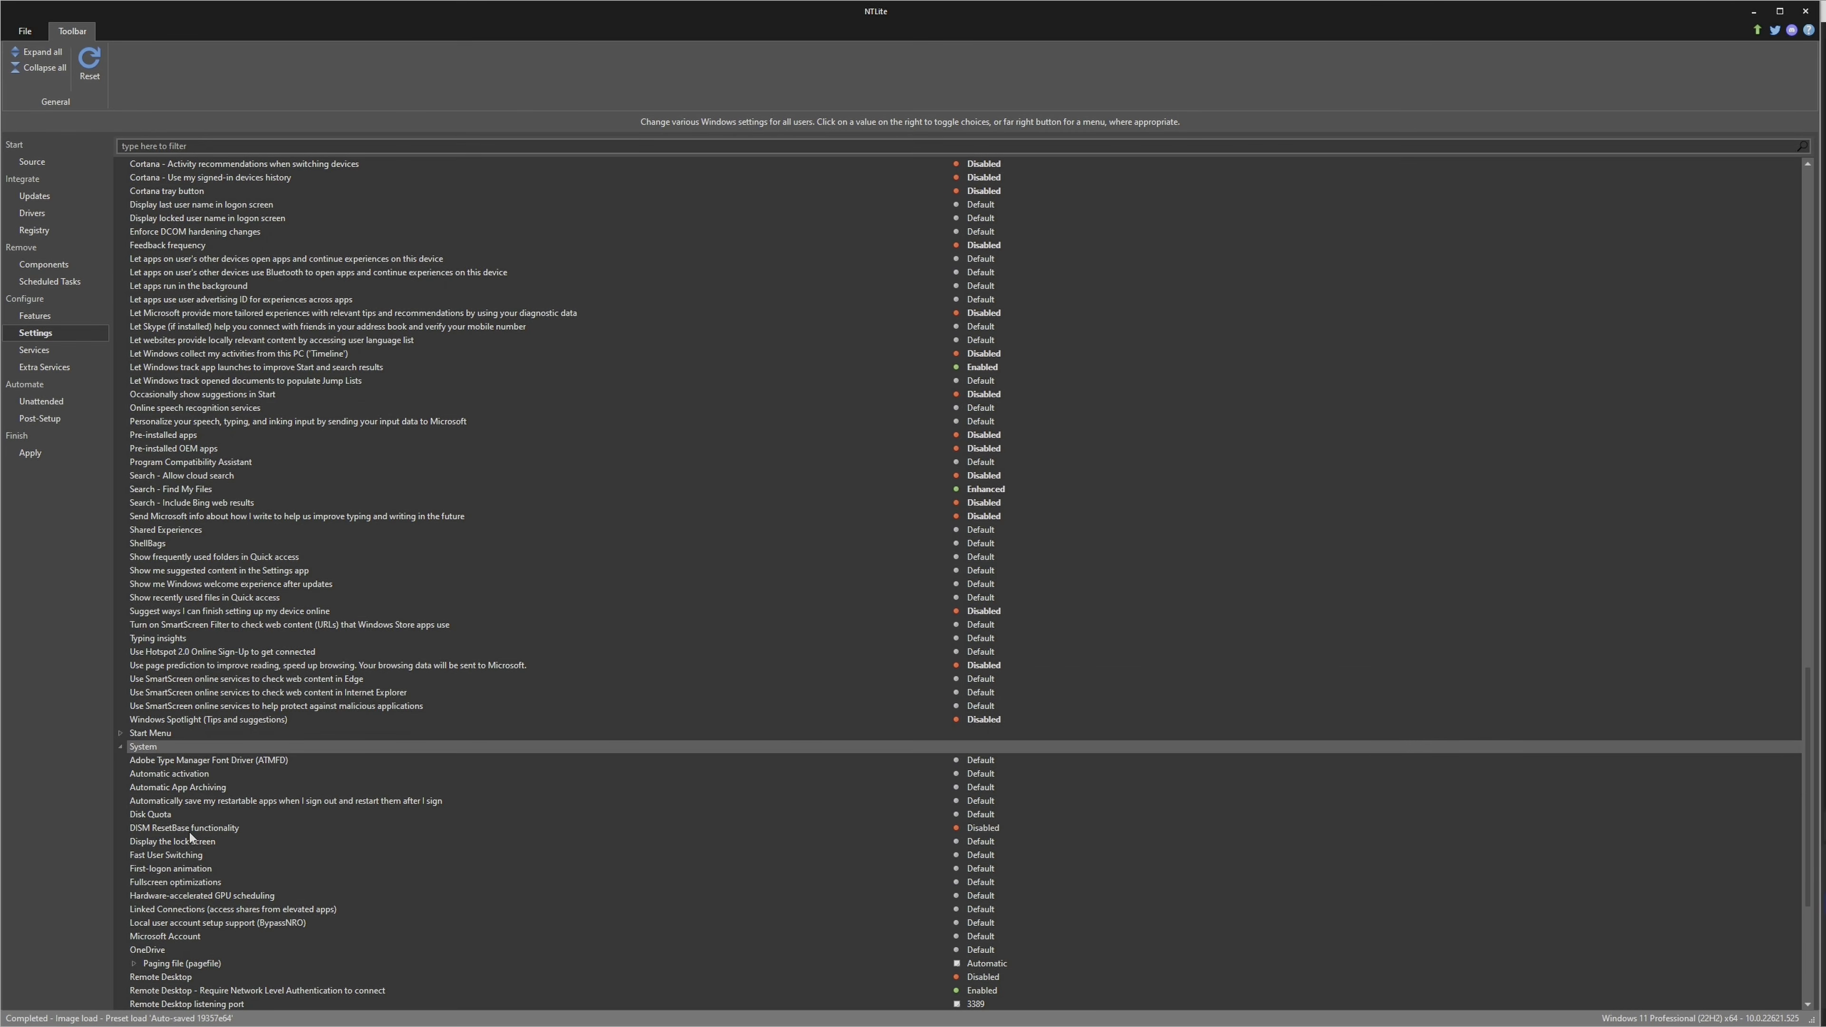
scroll(190, 836, "down", 1)
scroll(189, 833, "down", 2)
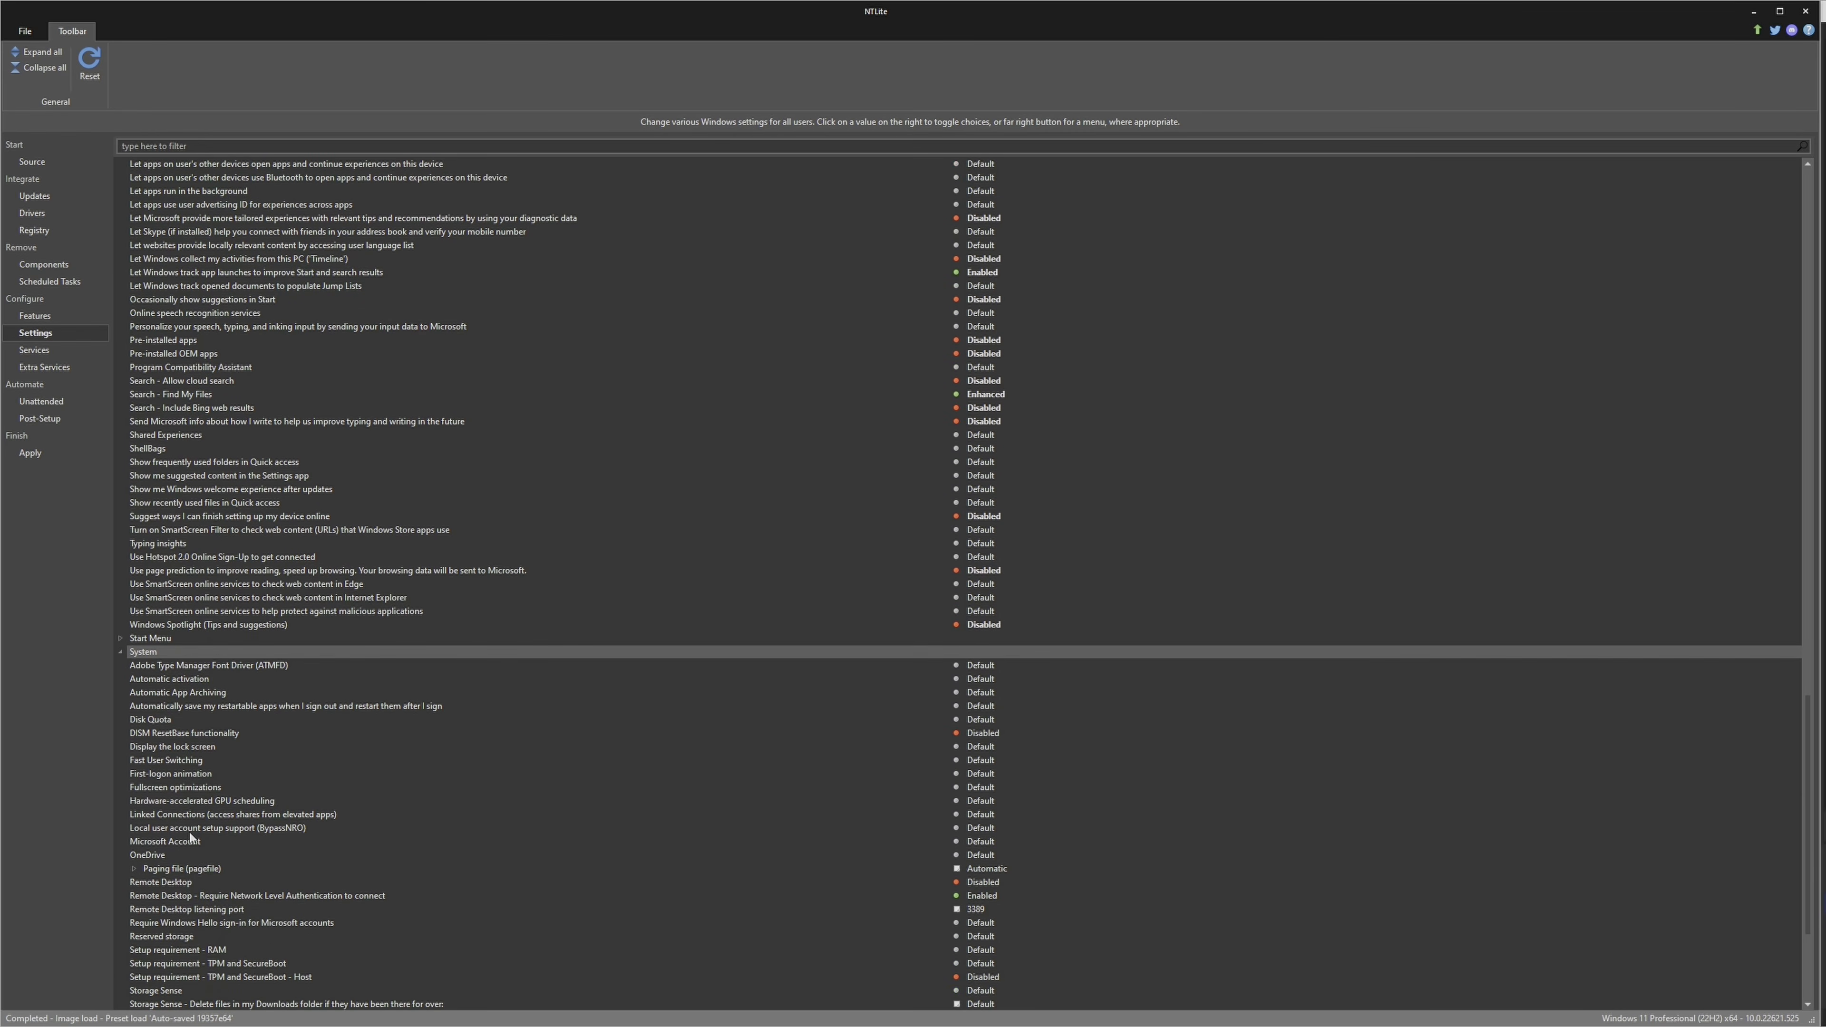
scroll(201, 790, "down", 2)
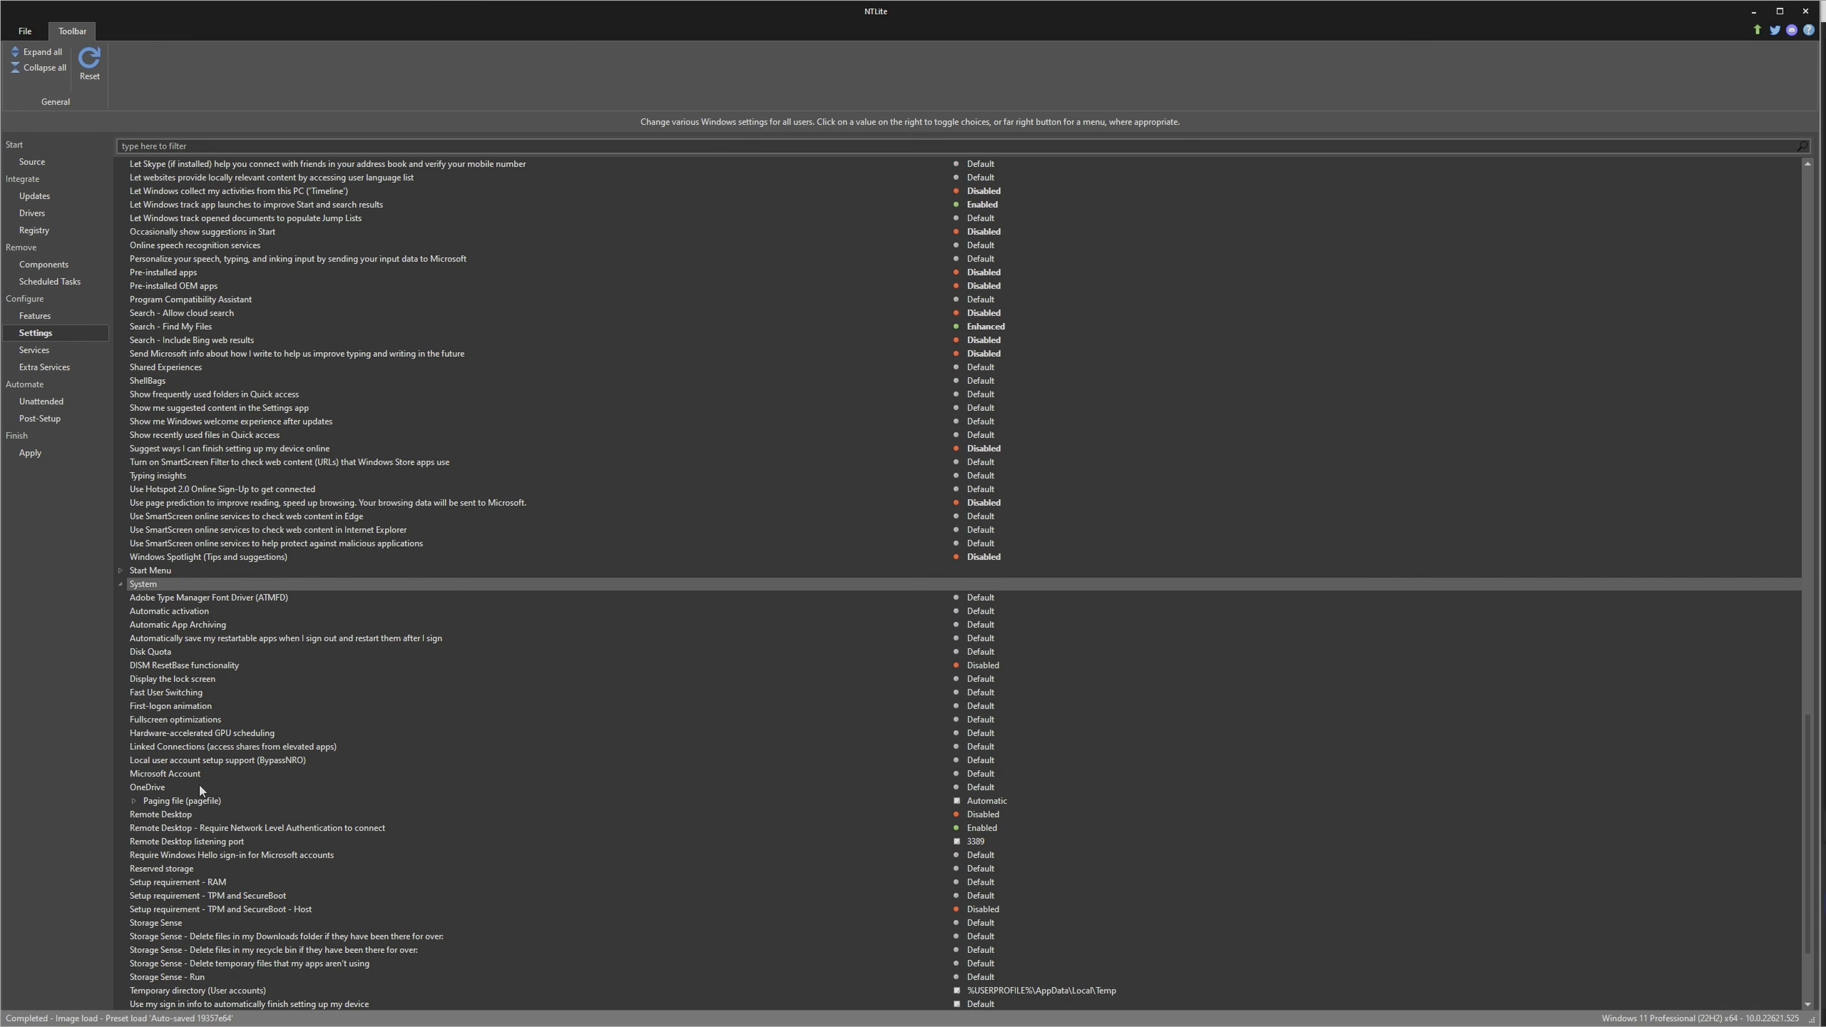
left_click(179, 720)
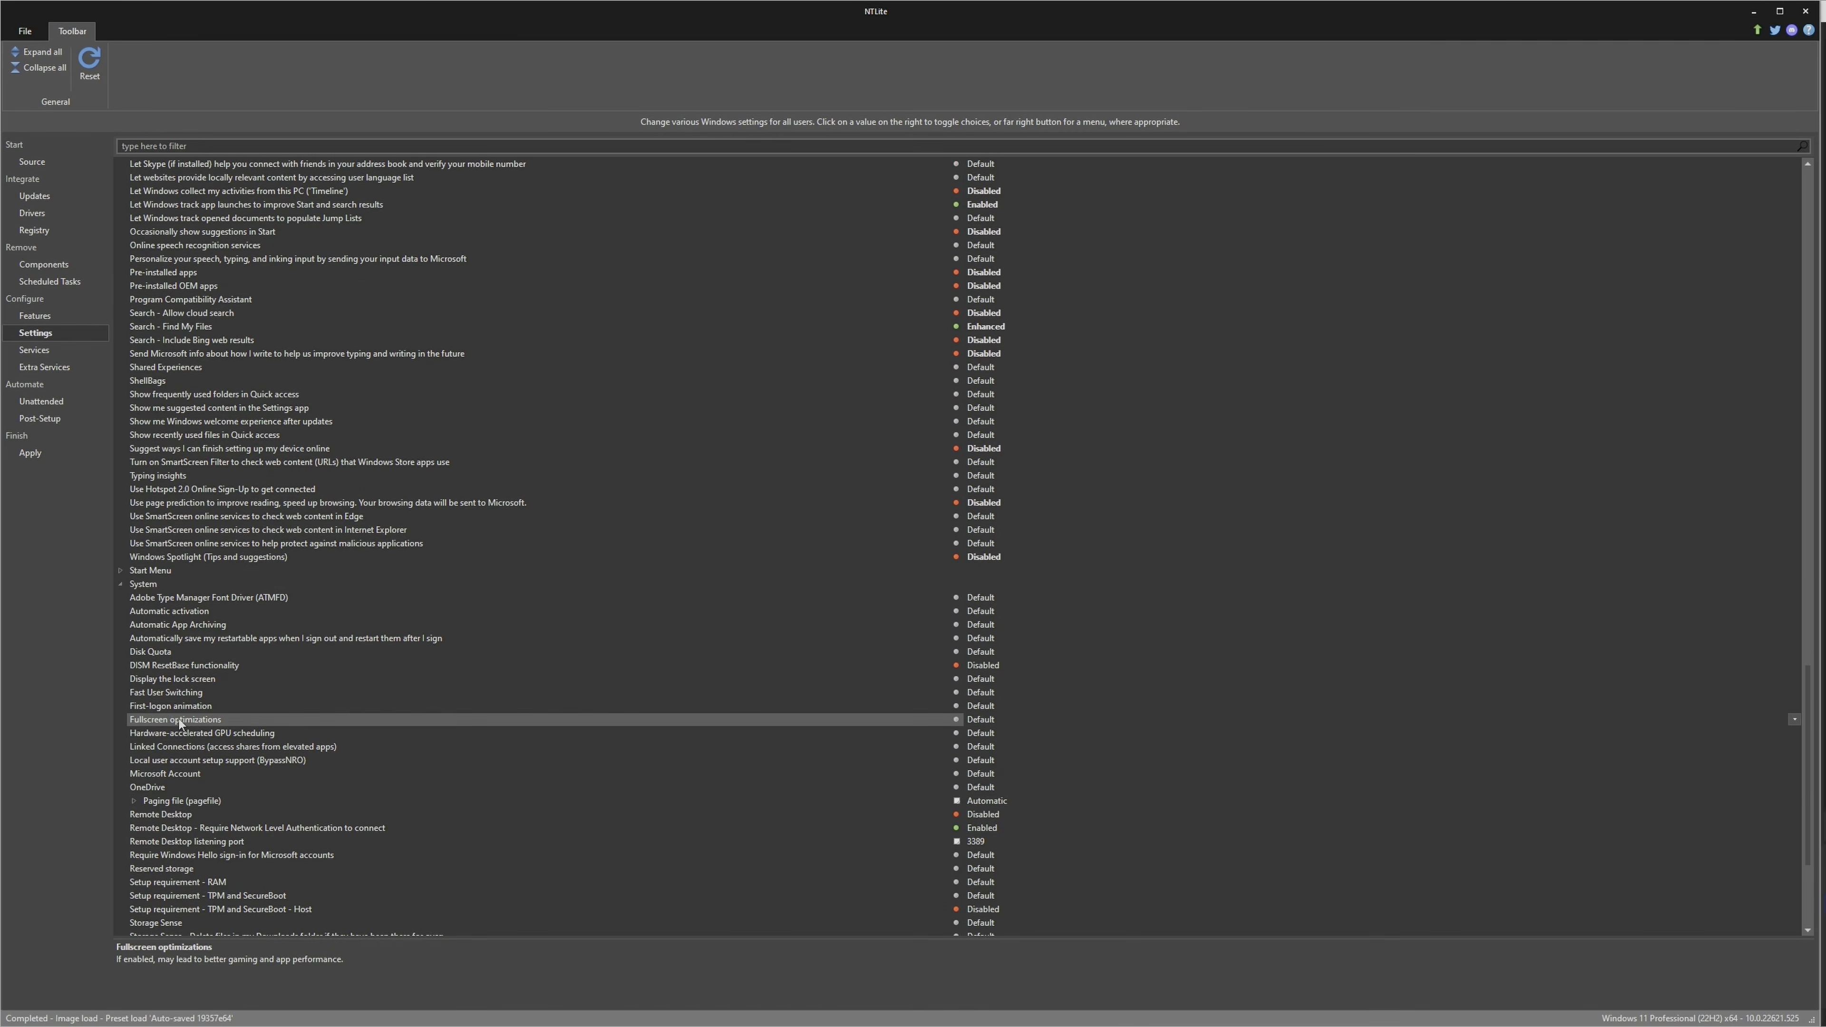
left_click(984, 718)
left_click(990, 718)
left_click(991, 718)
left_click(991, 718)
key("Down")
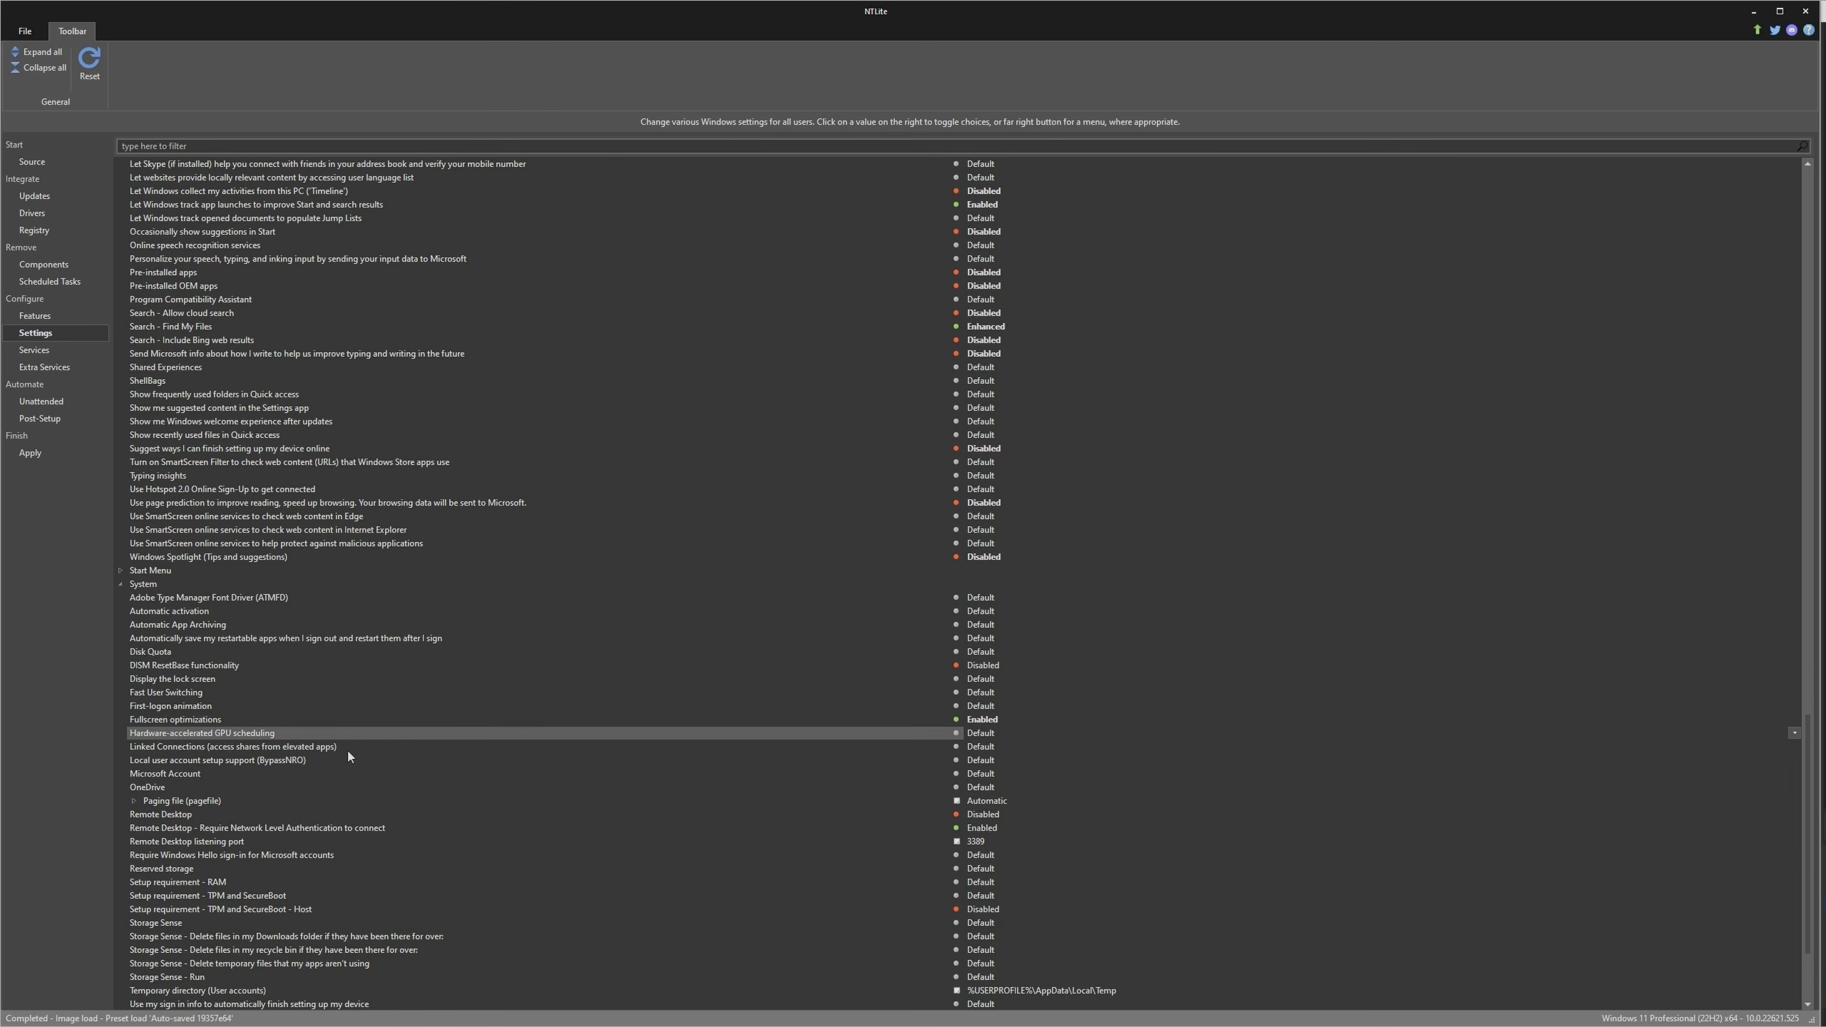
left_click(987, 734)
Enable Local user account setup support (BypassNRO) and set Microsoft Account to Allowed
left_click(284, 762)
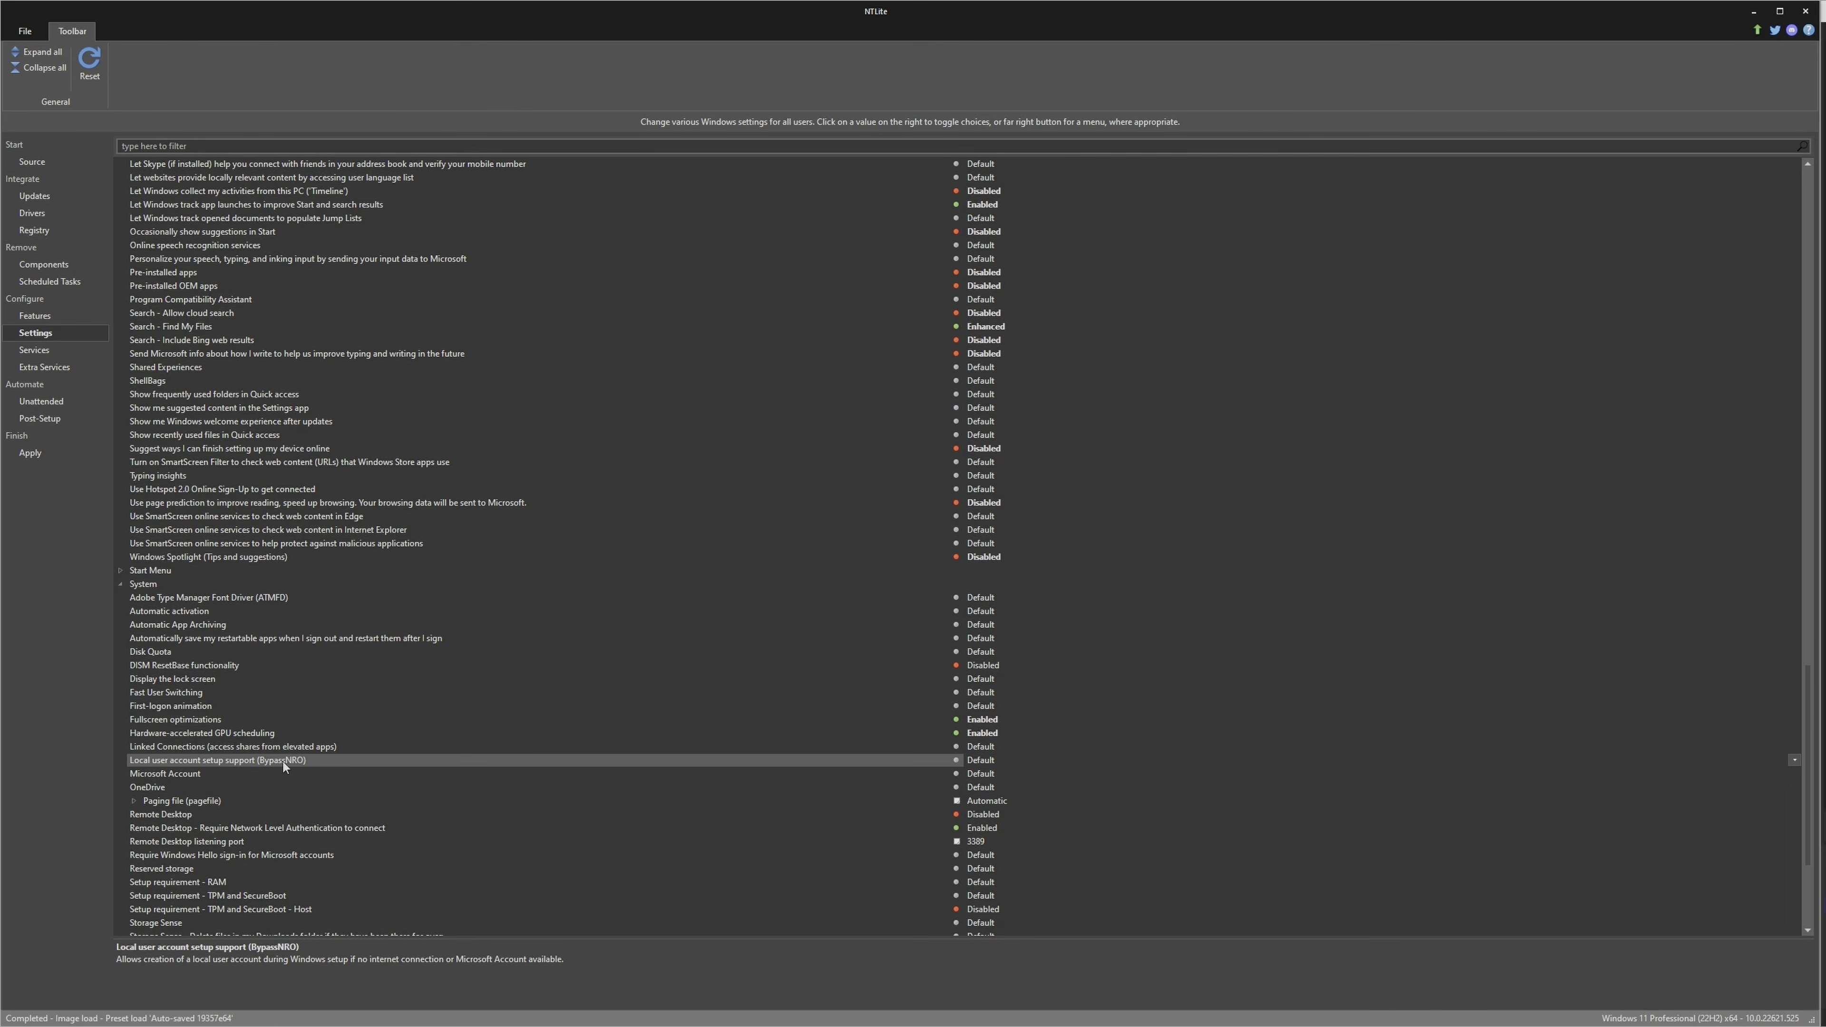
left_click(980, 760)
left_click(305, 788)
left_click(453, 774)
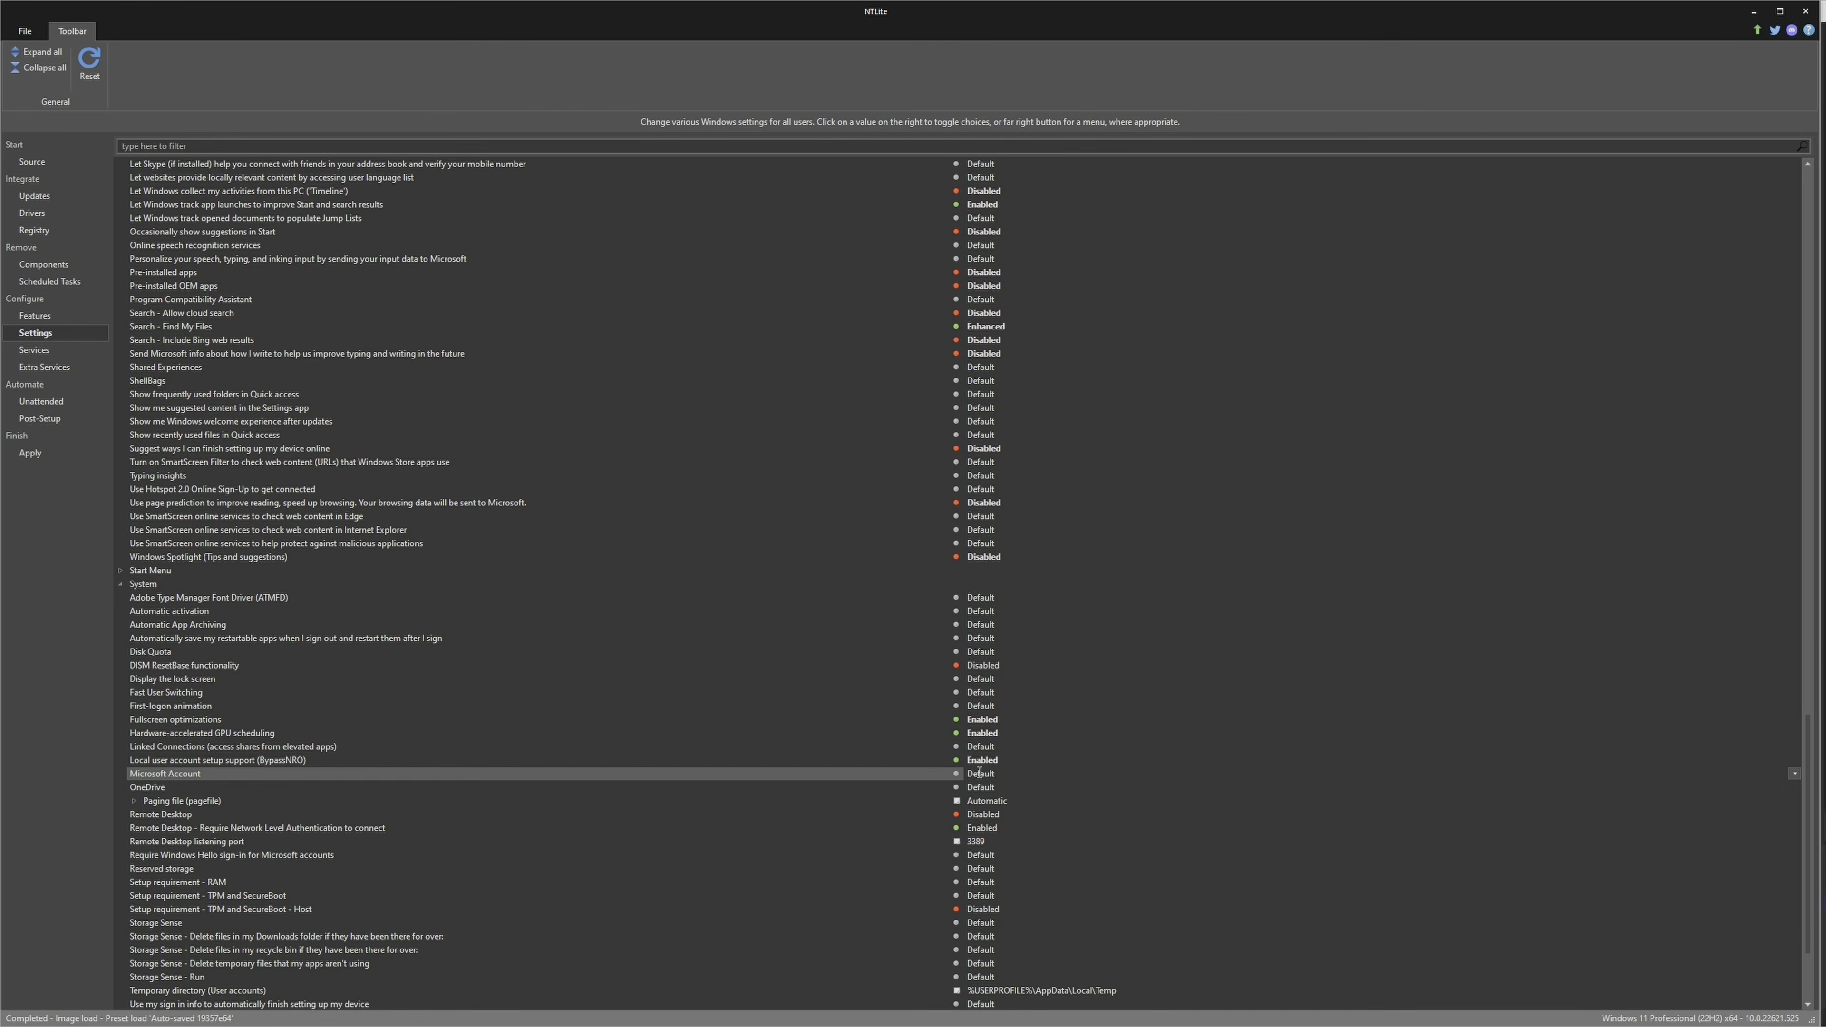
left_click(1795, 773)
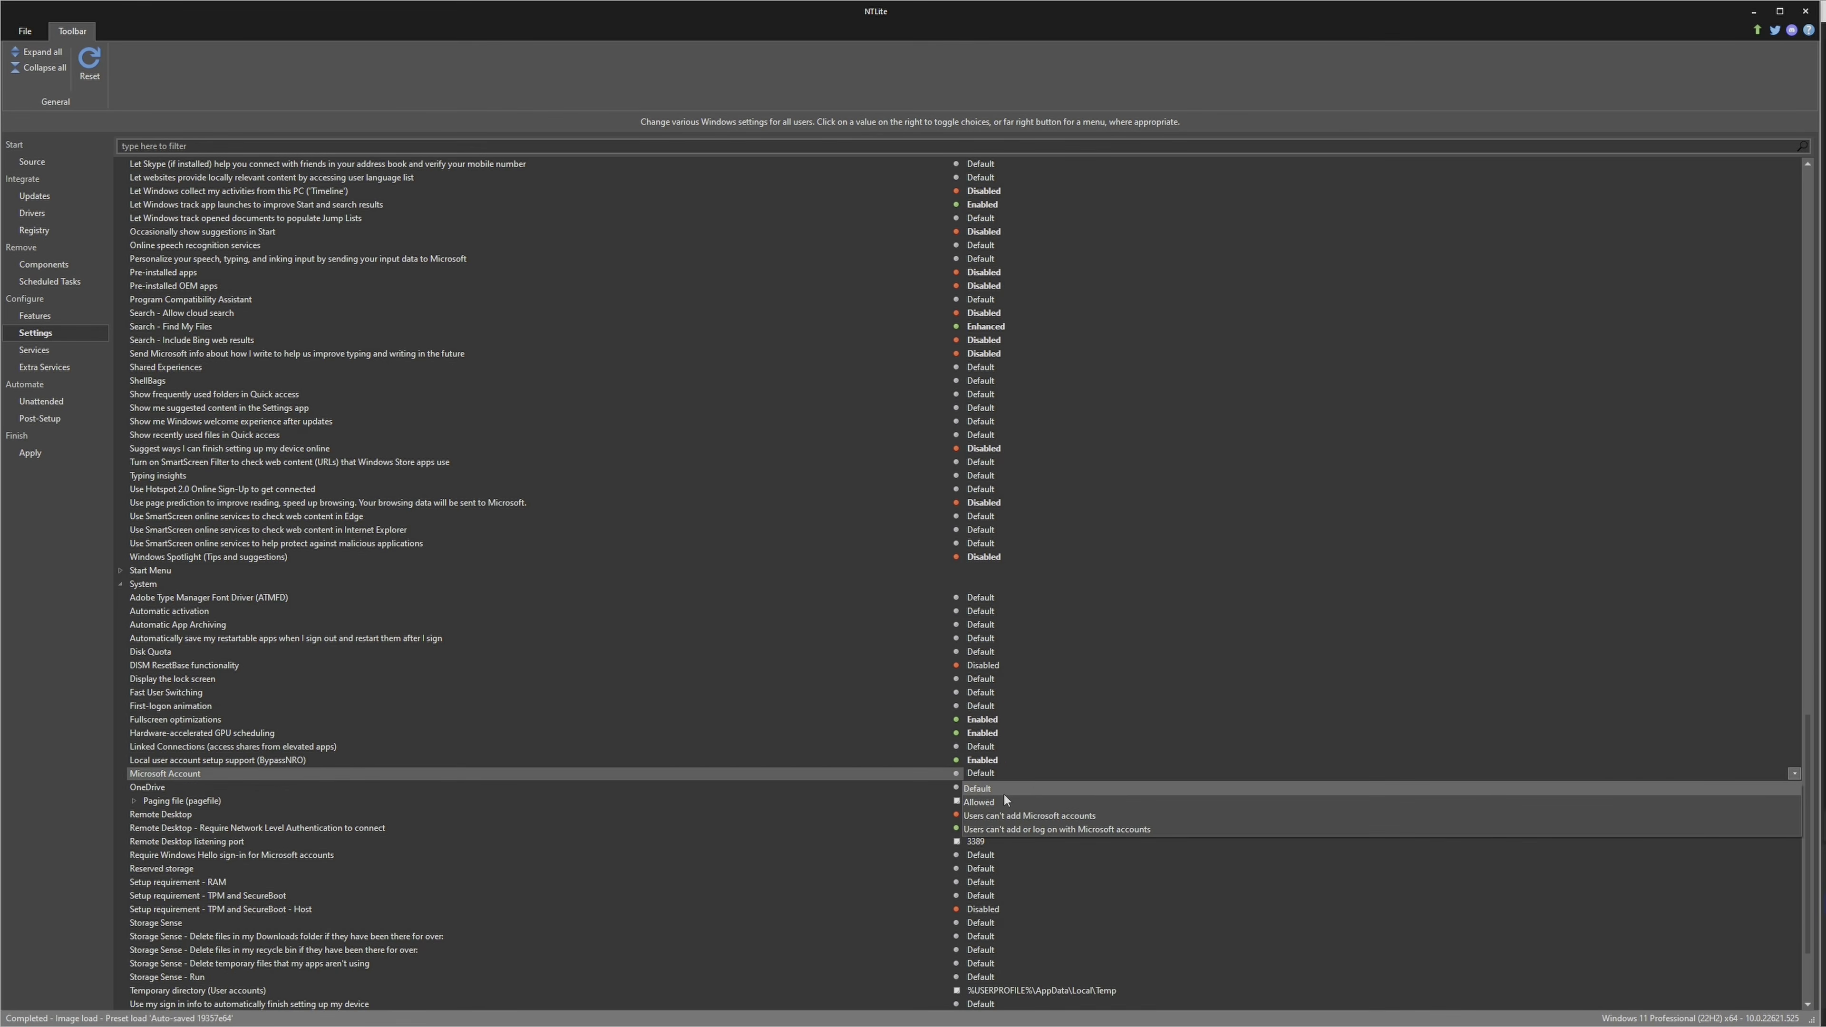
left_click(1004, 801)
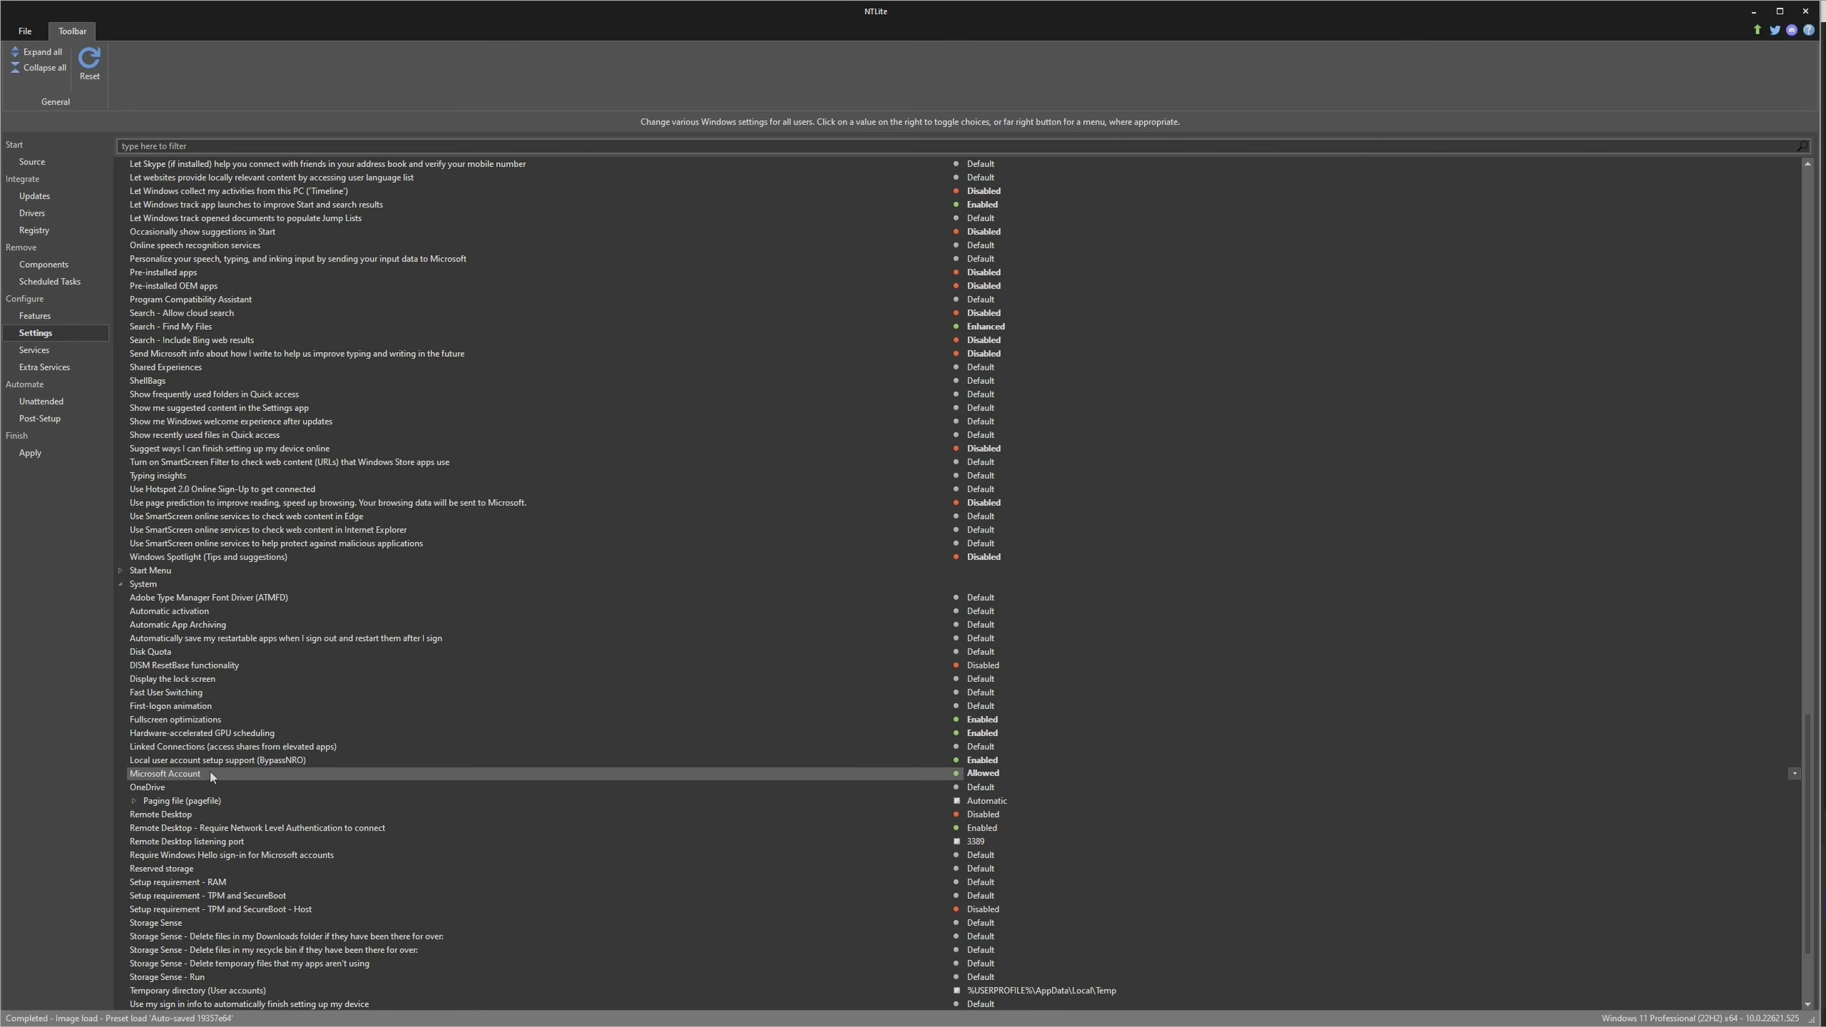
left_click(1017, 771)
left_click(1058, 768)
left_click(1074, 772)
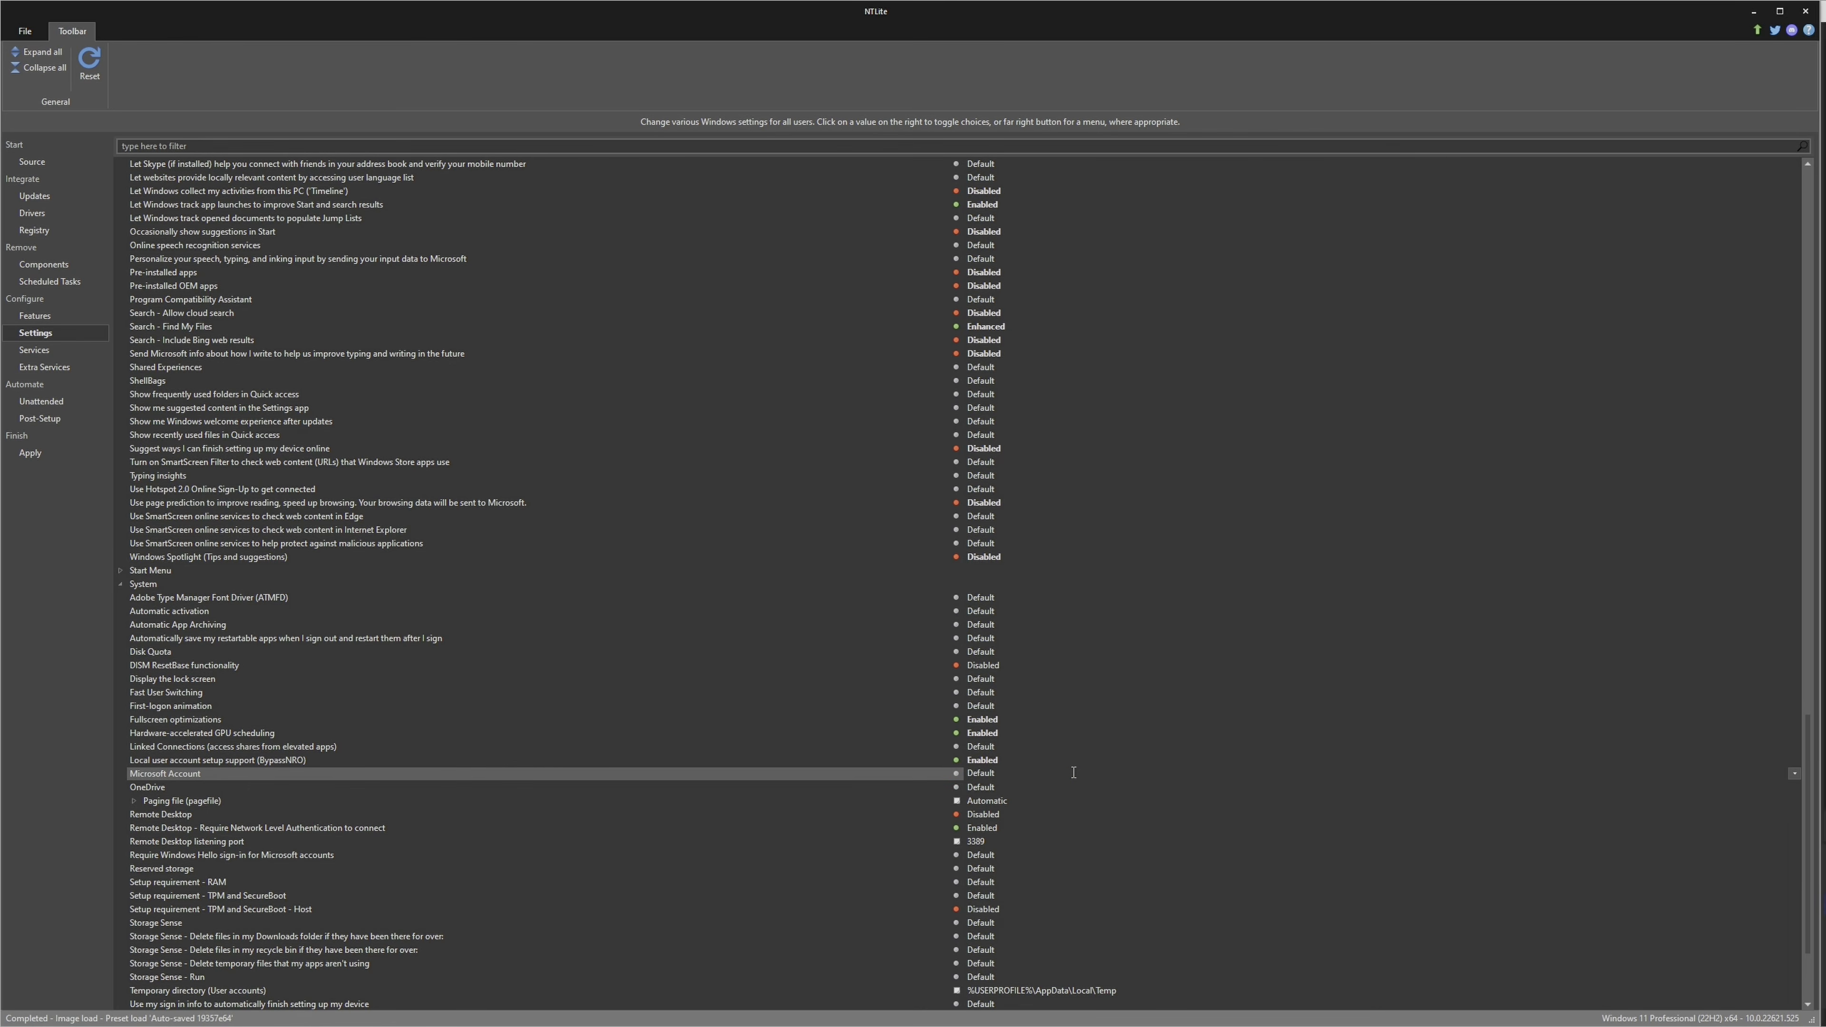
Disable OneDrive and the setup requirements for RAM and for TPM and SecureBoot
left_click(1017, 789)
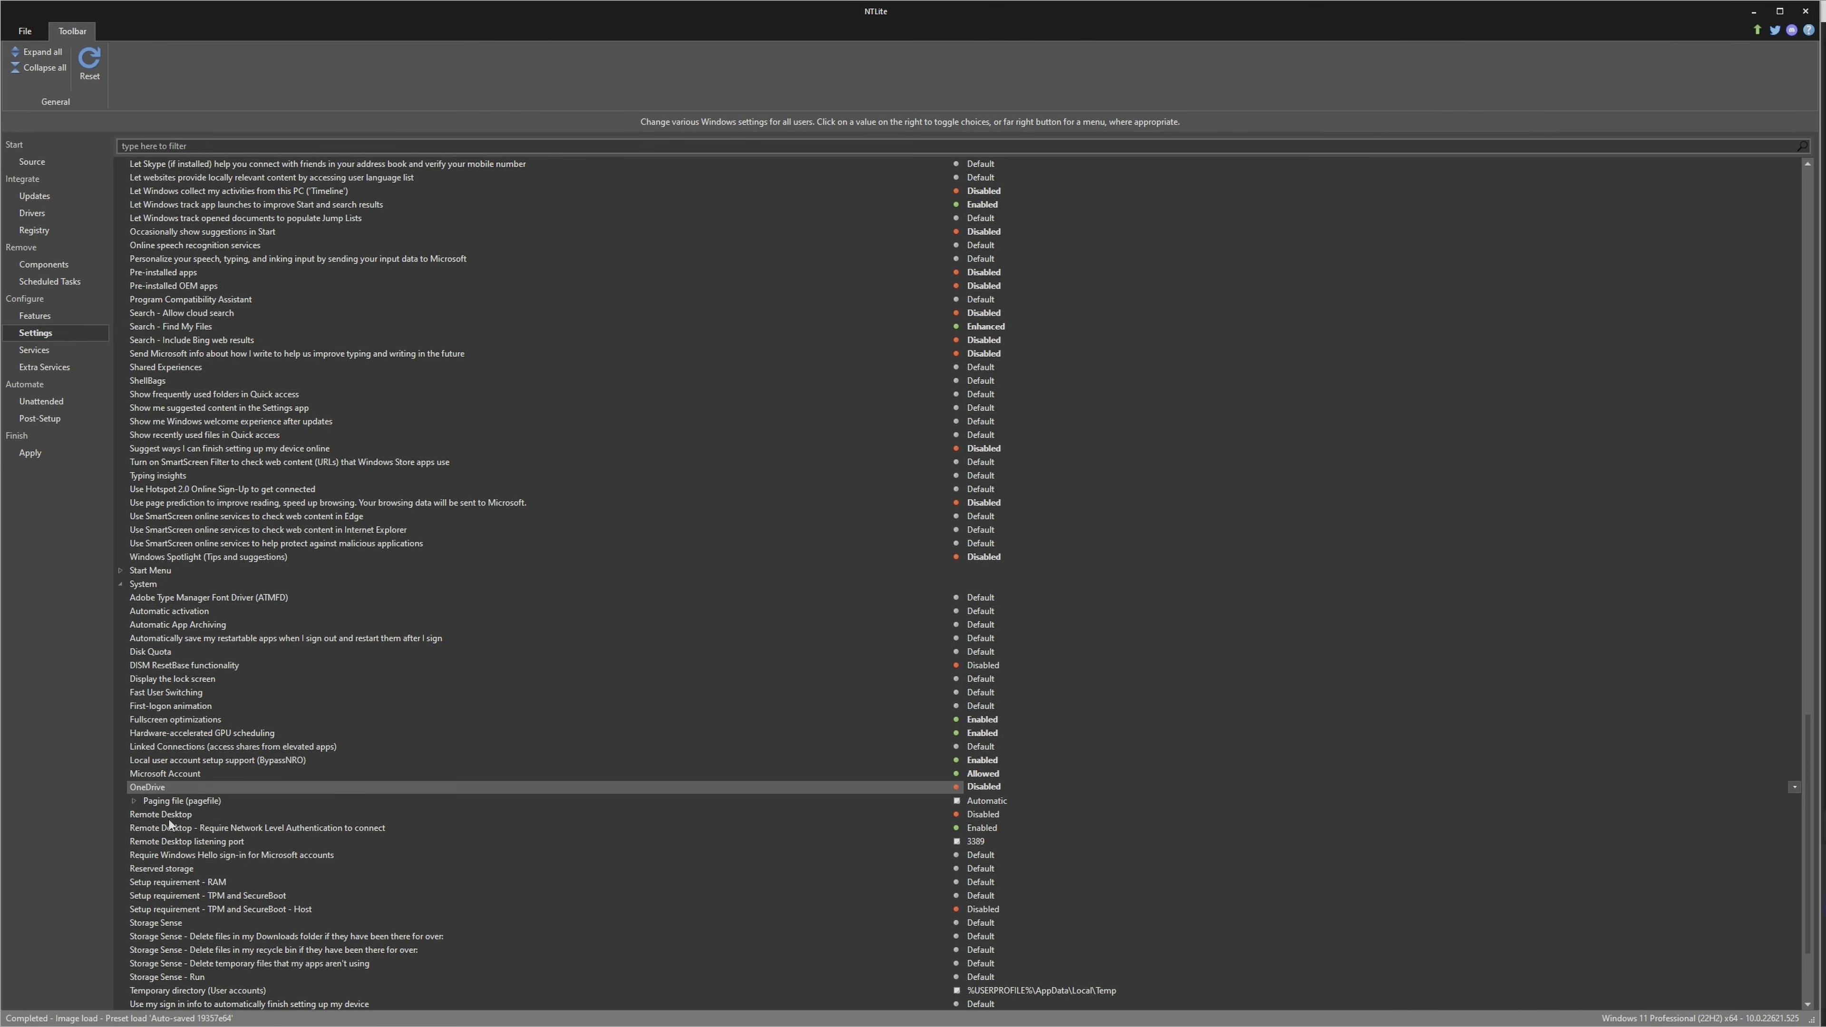
left_click(417, 814)
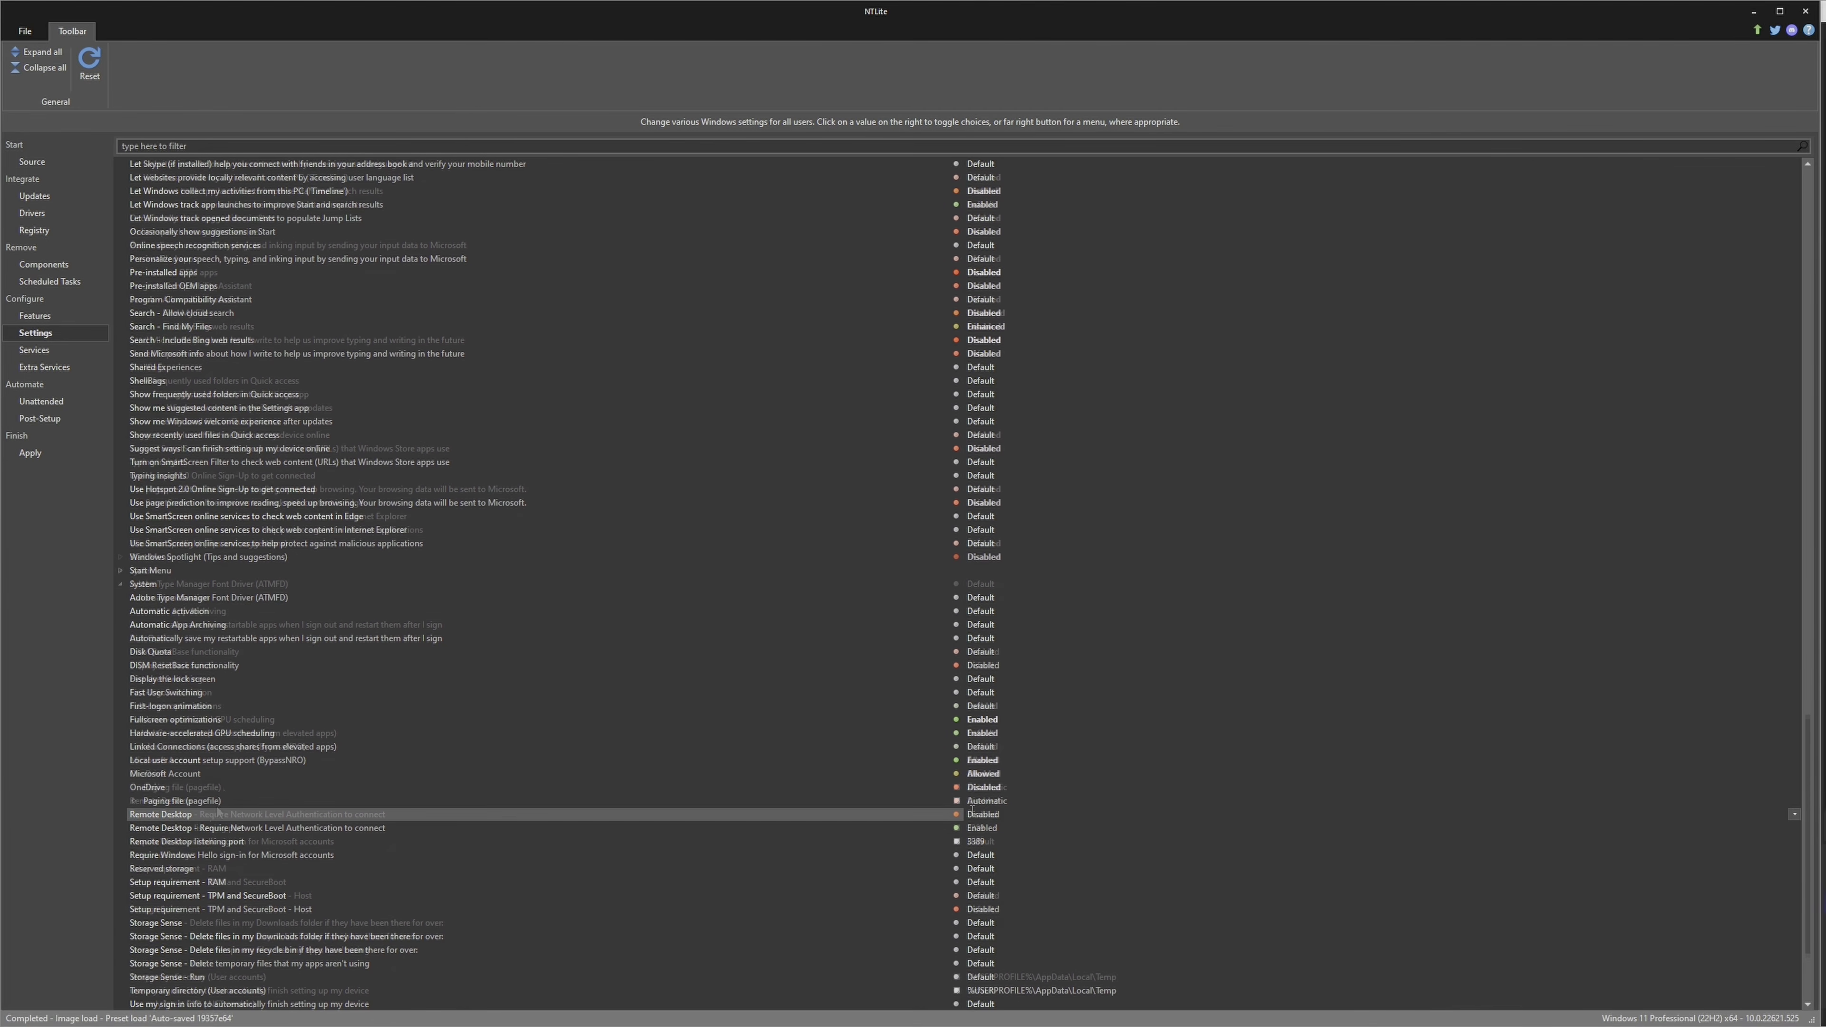
left_click(175, 881)
left_click(993, 870)
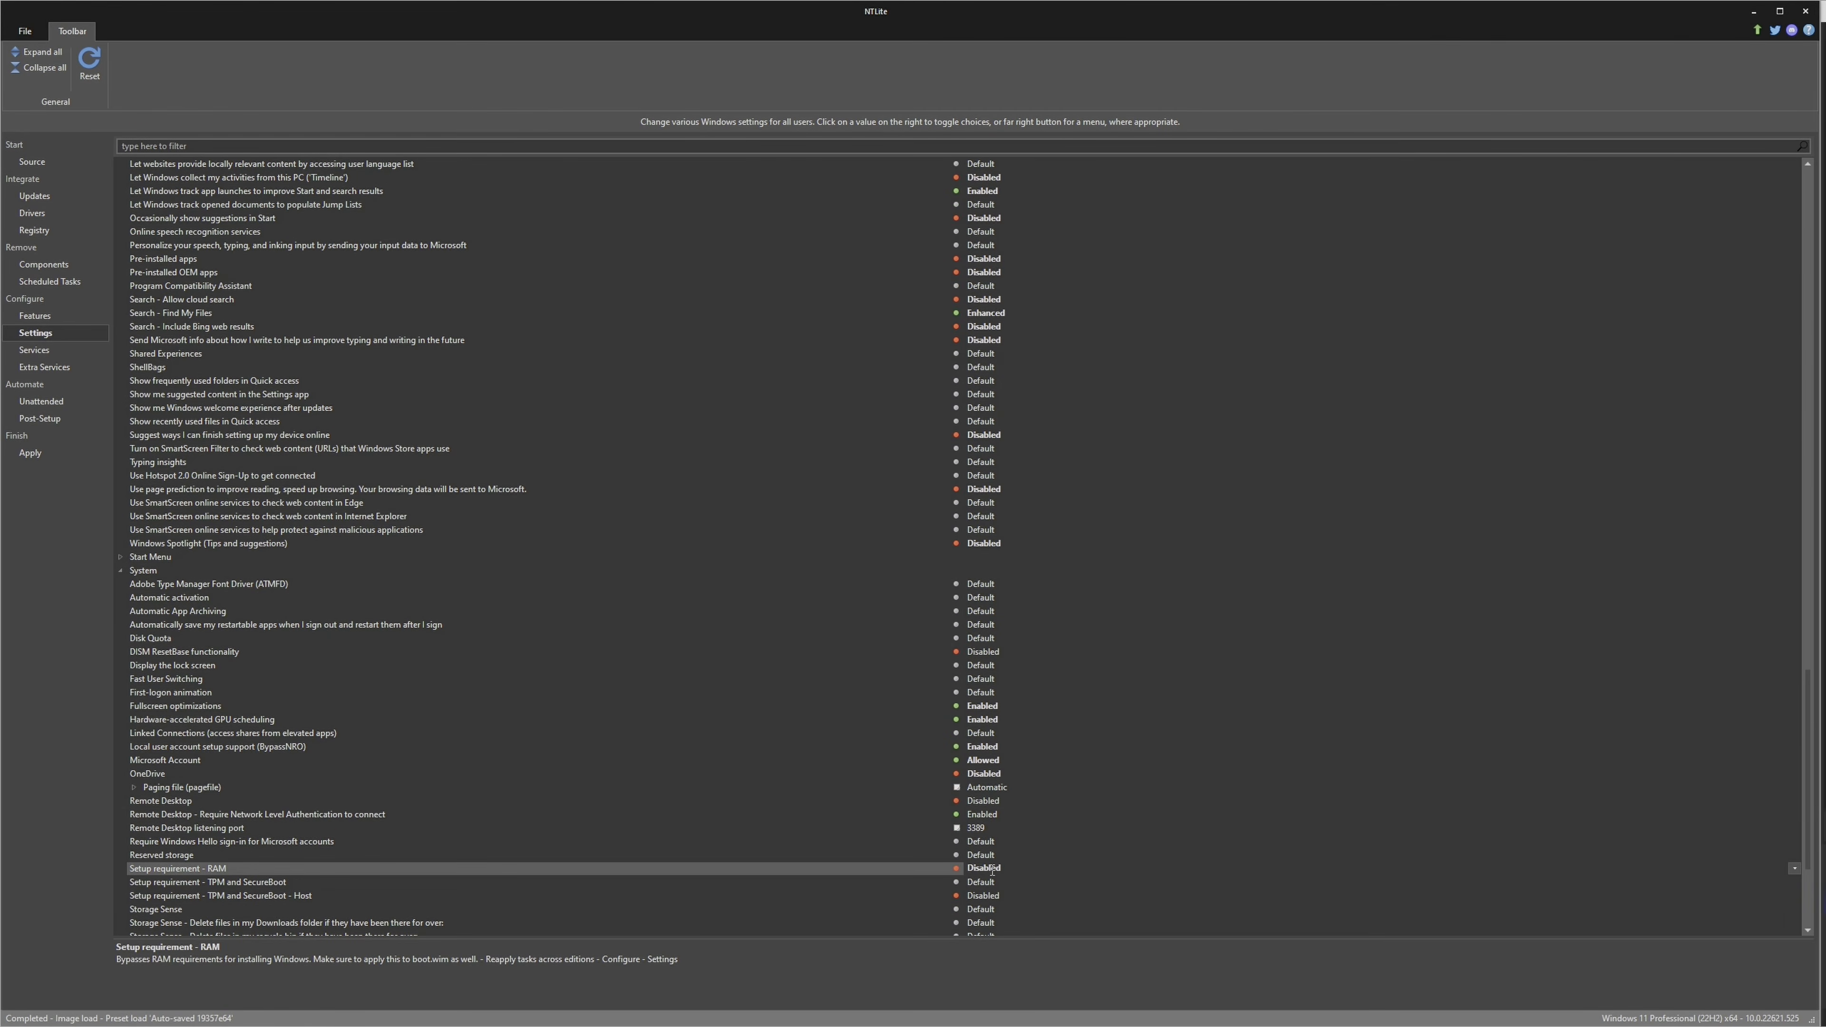
left_click(987, 881)
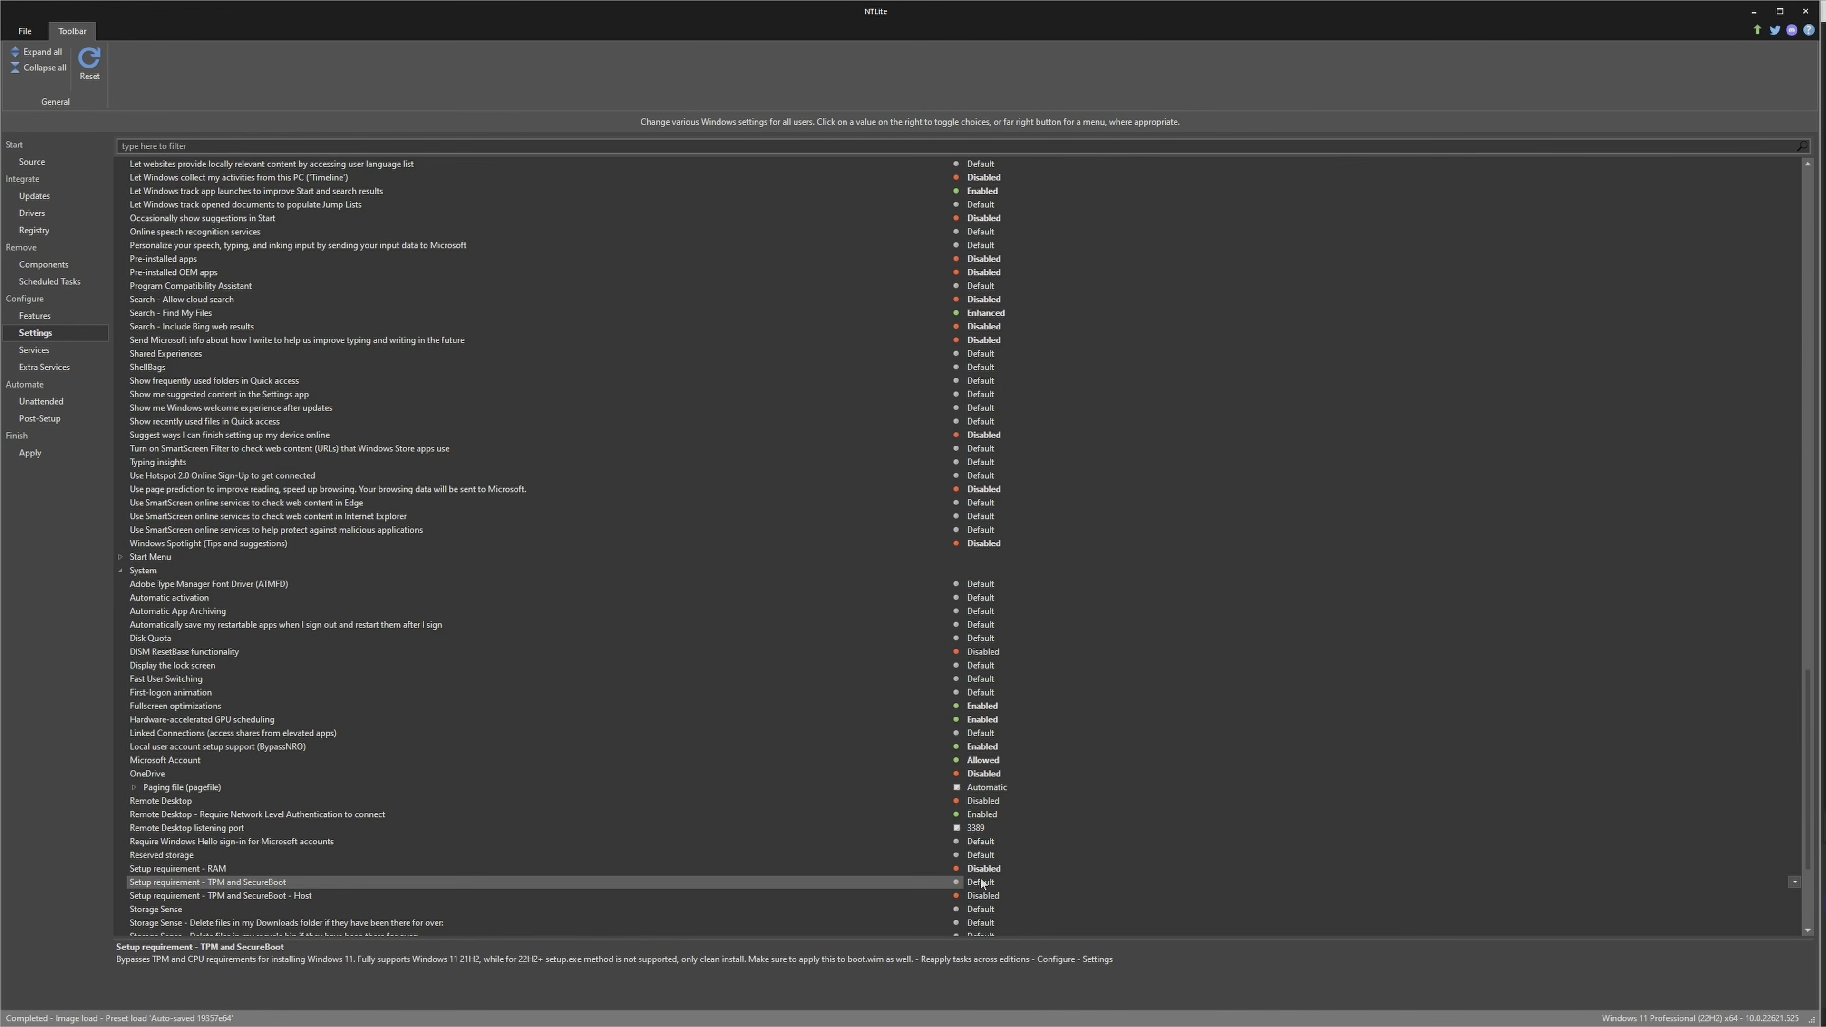
left_click(987, 882)
scroll(607, 873, "down", 1)
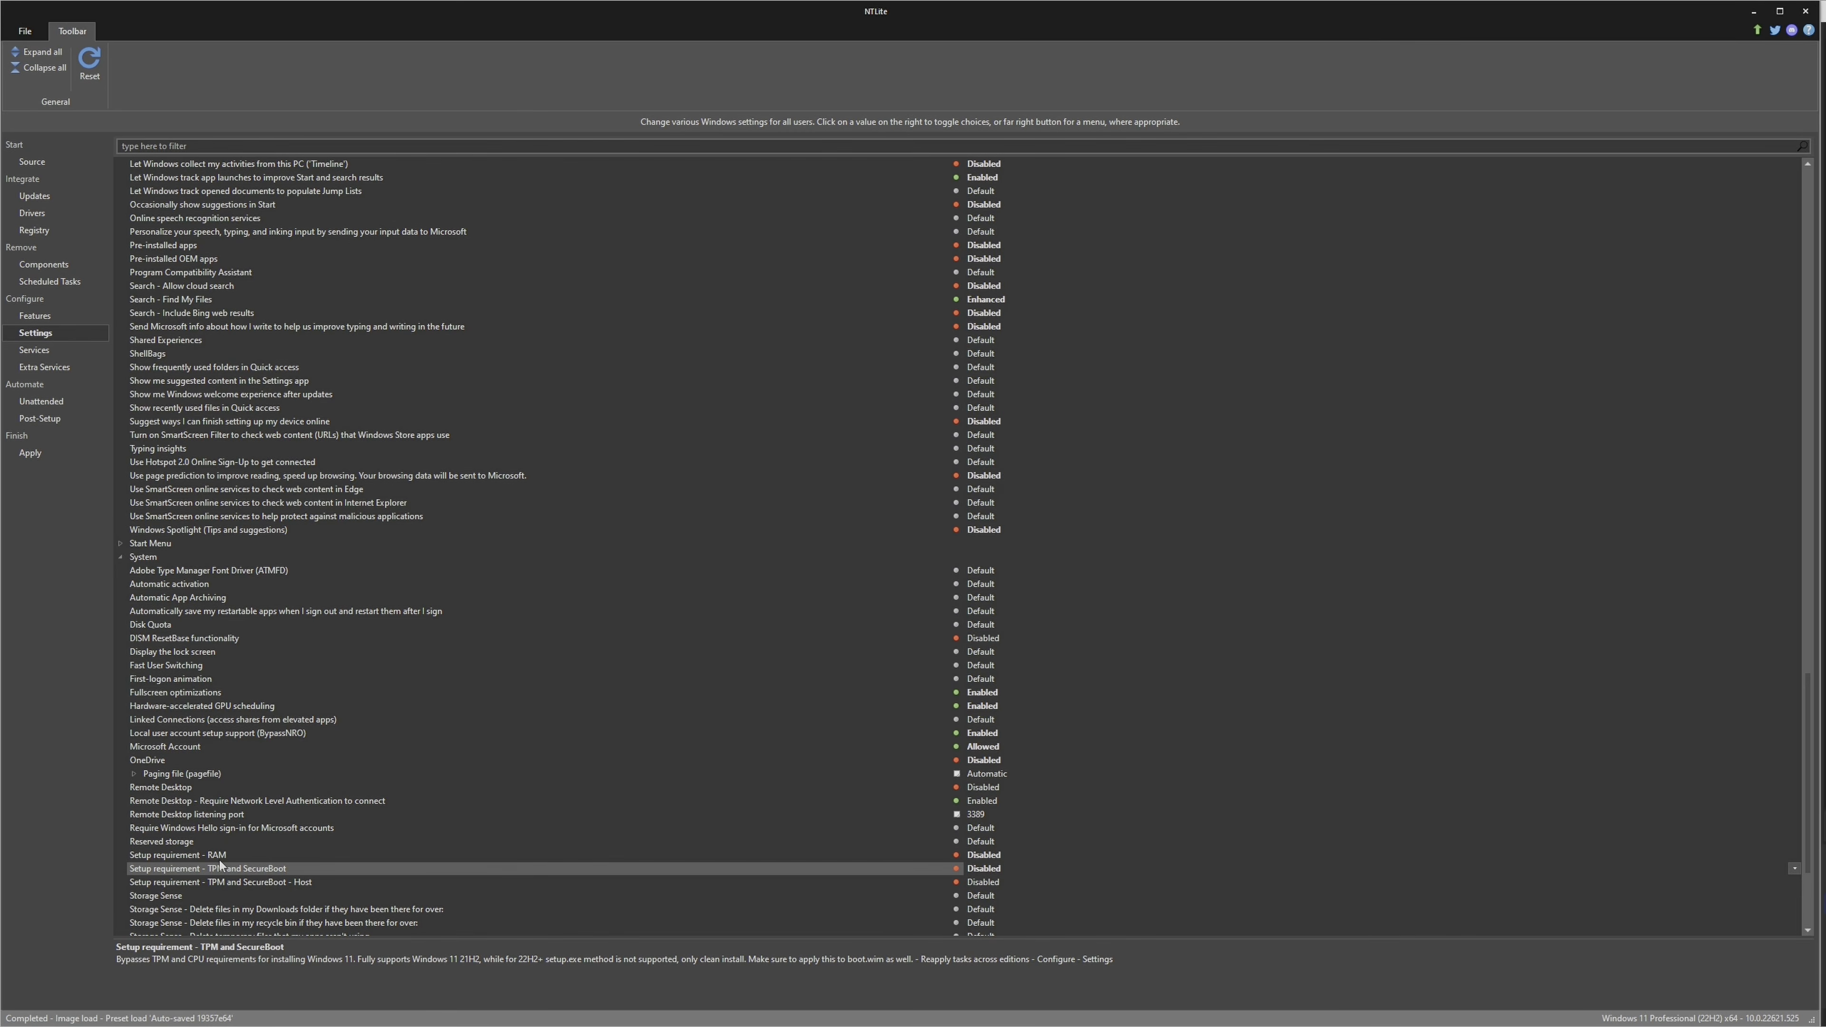
left_click(286, 883)
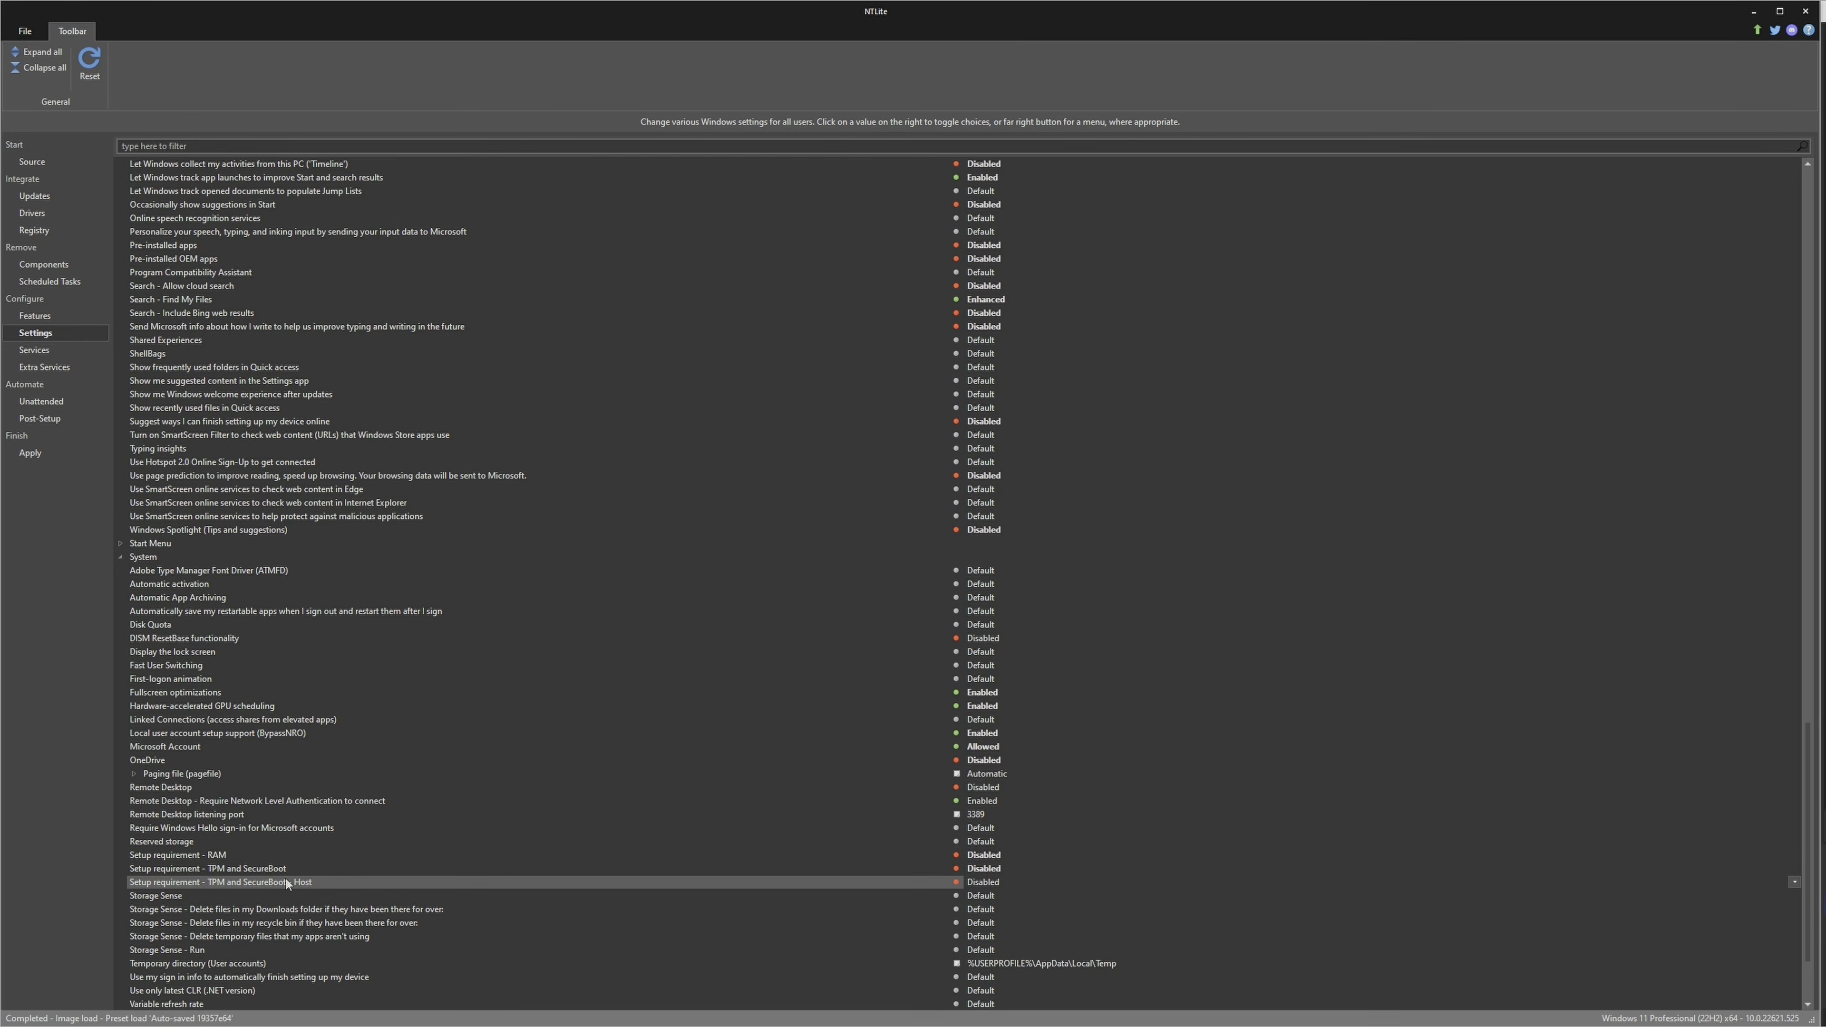
Disable Storage Sense and set Storage Sense - Run to "During low free disk space"
scroll(286, 883, "down", 2)
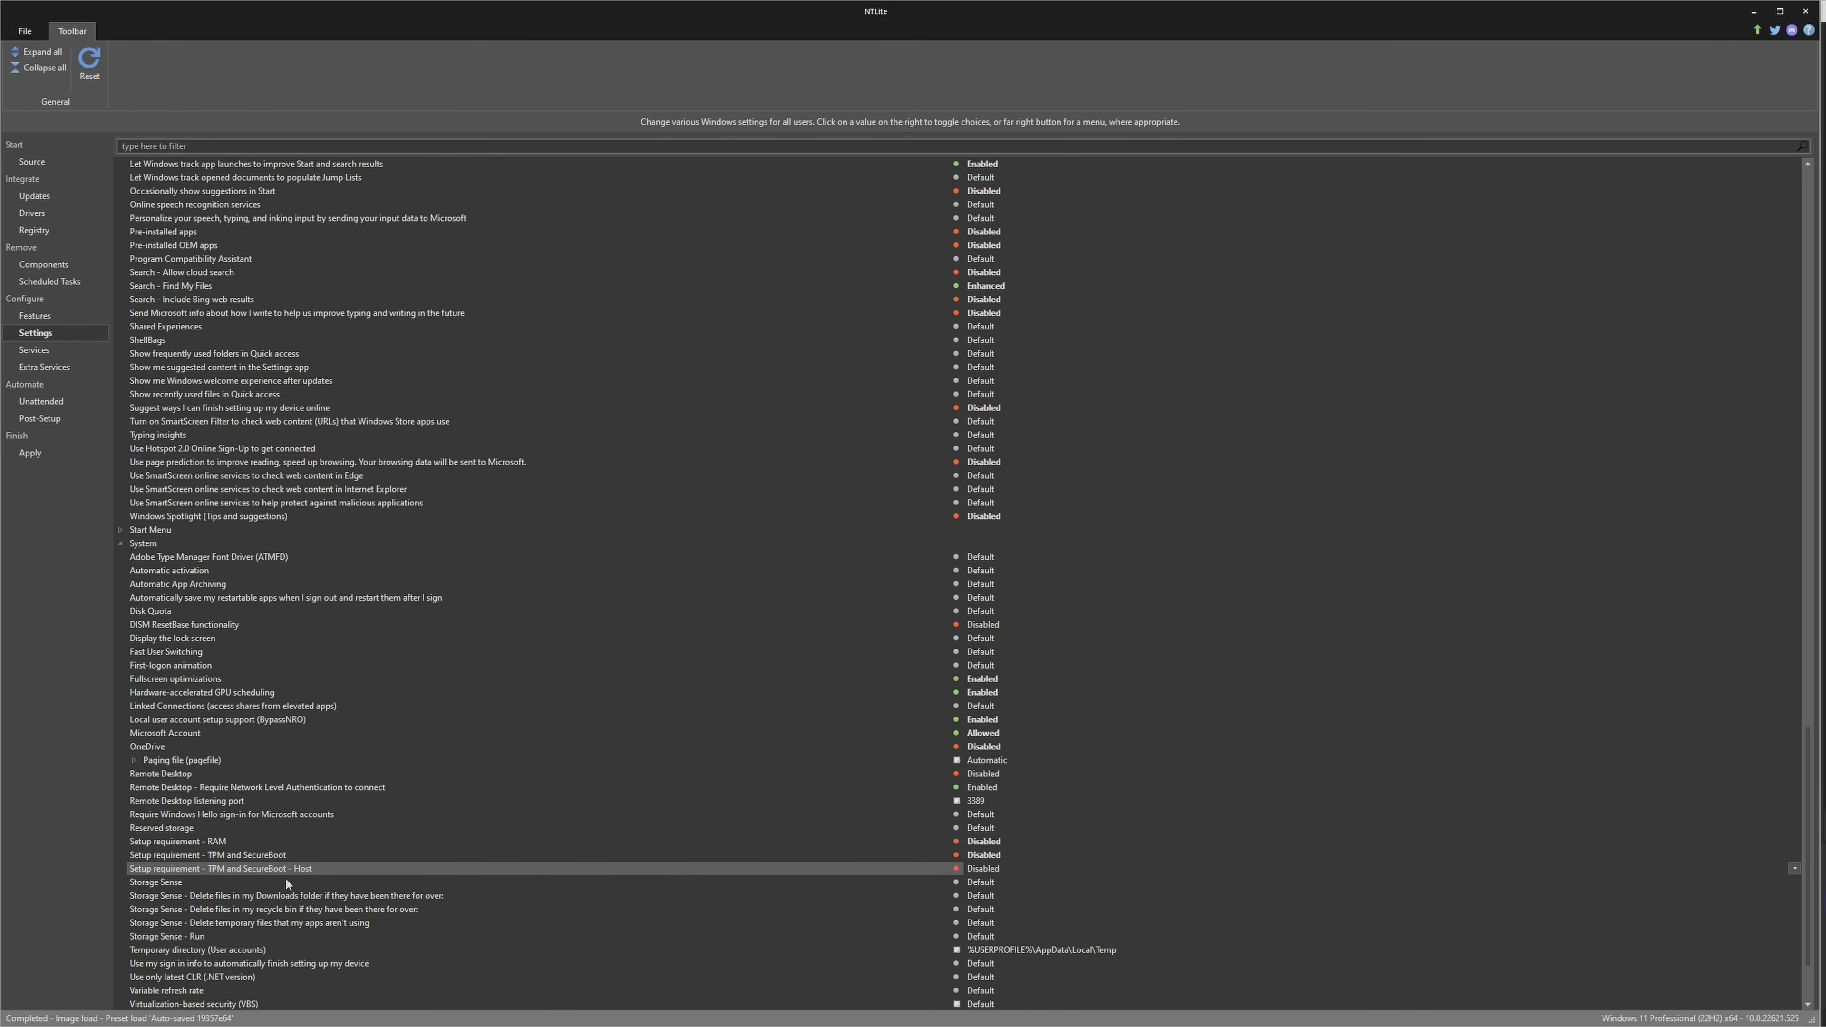
left_click(189, 830)
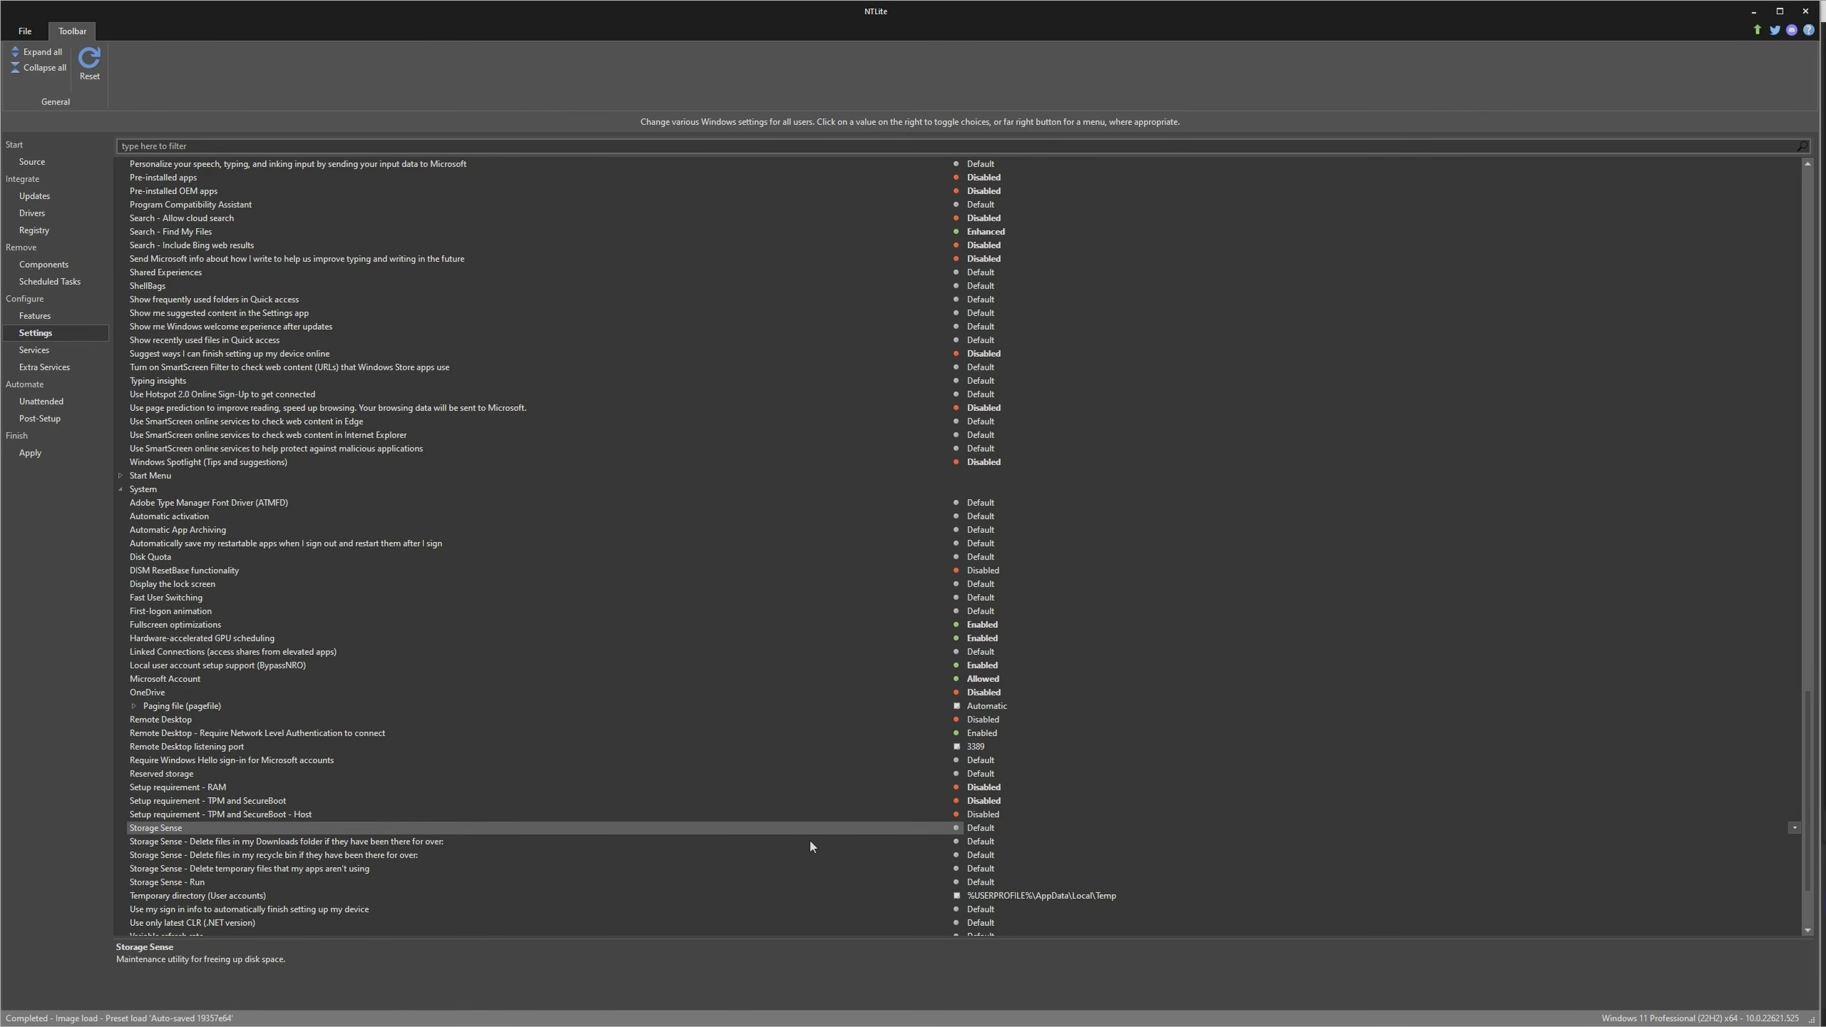
left_click(980, 829)
left_click(220, 882)
left_click(1013, 880)
left_click(997, 883)
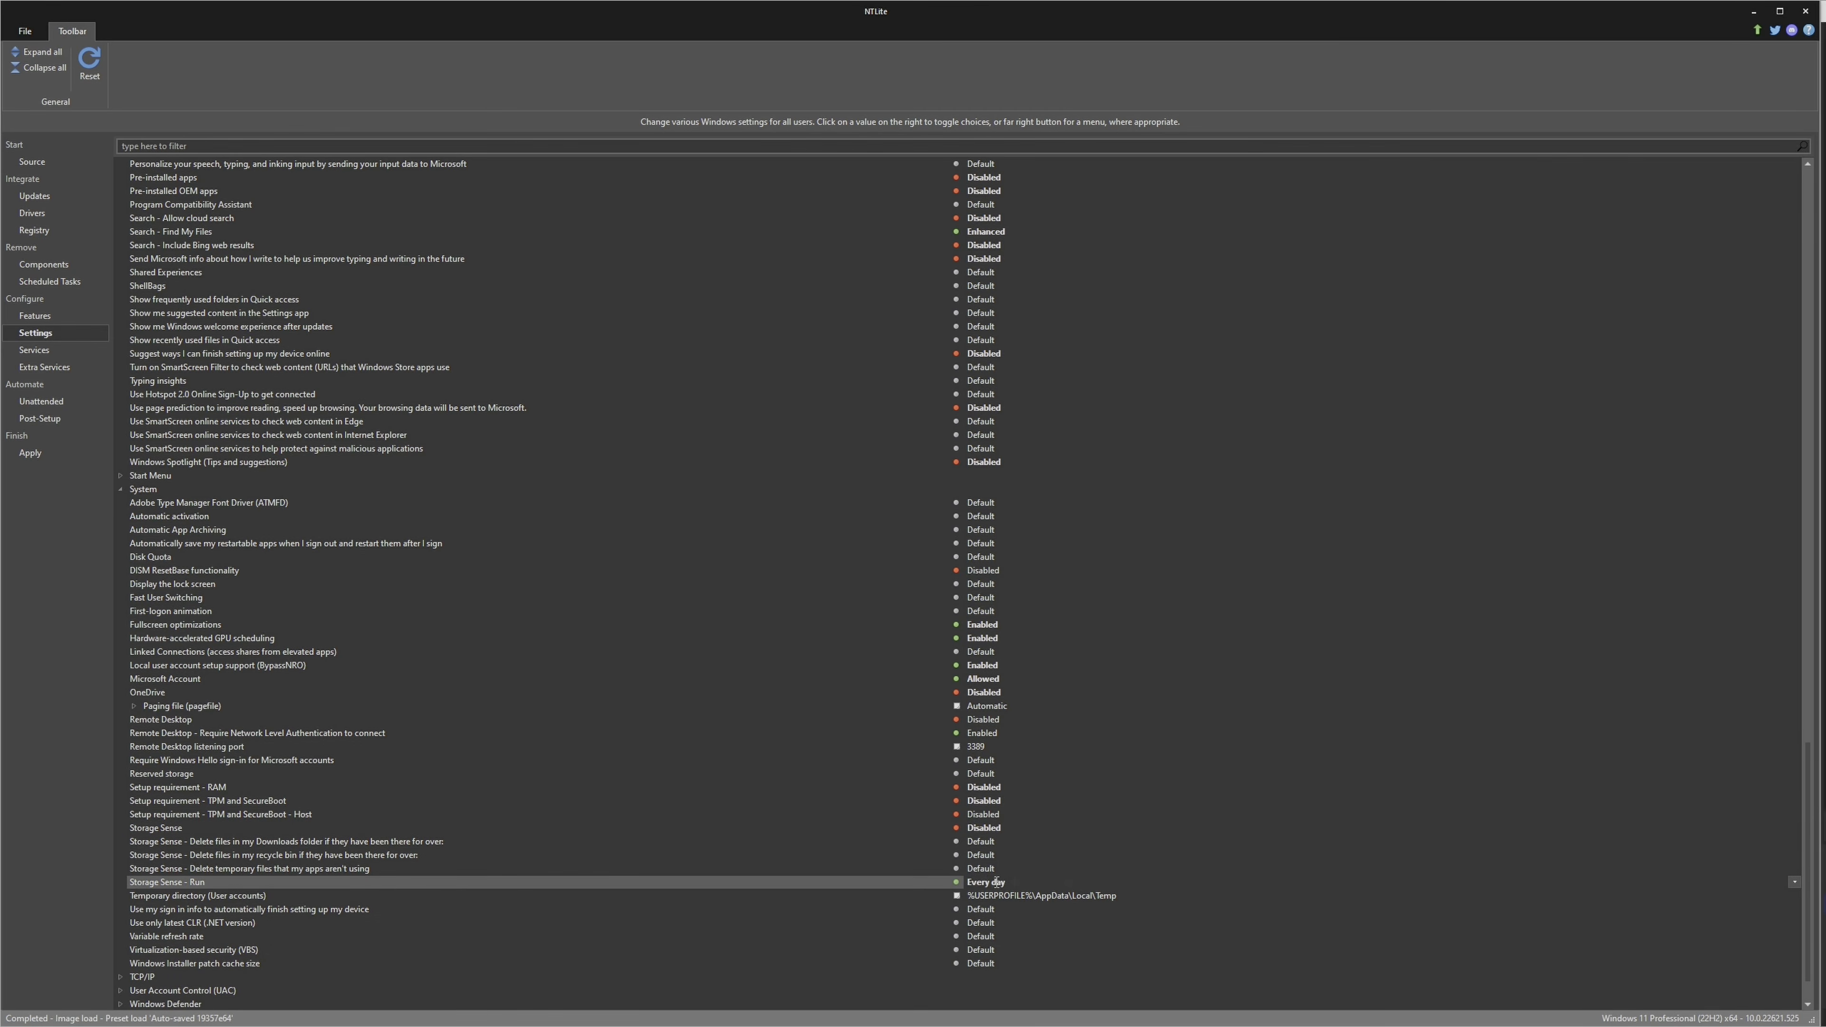
left_click(997, 882)
Enable Variable refresh rate and disable Virtualization-based security (VBS)
left_click(182, 940)
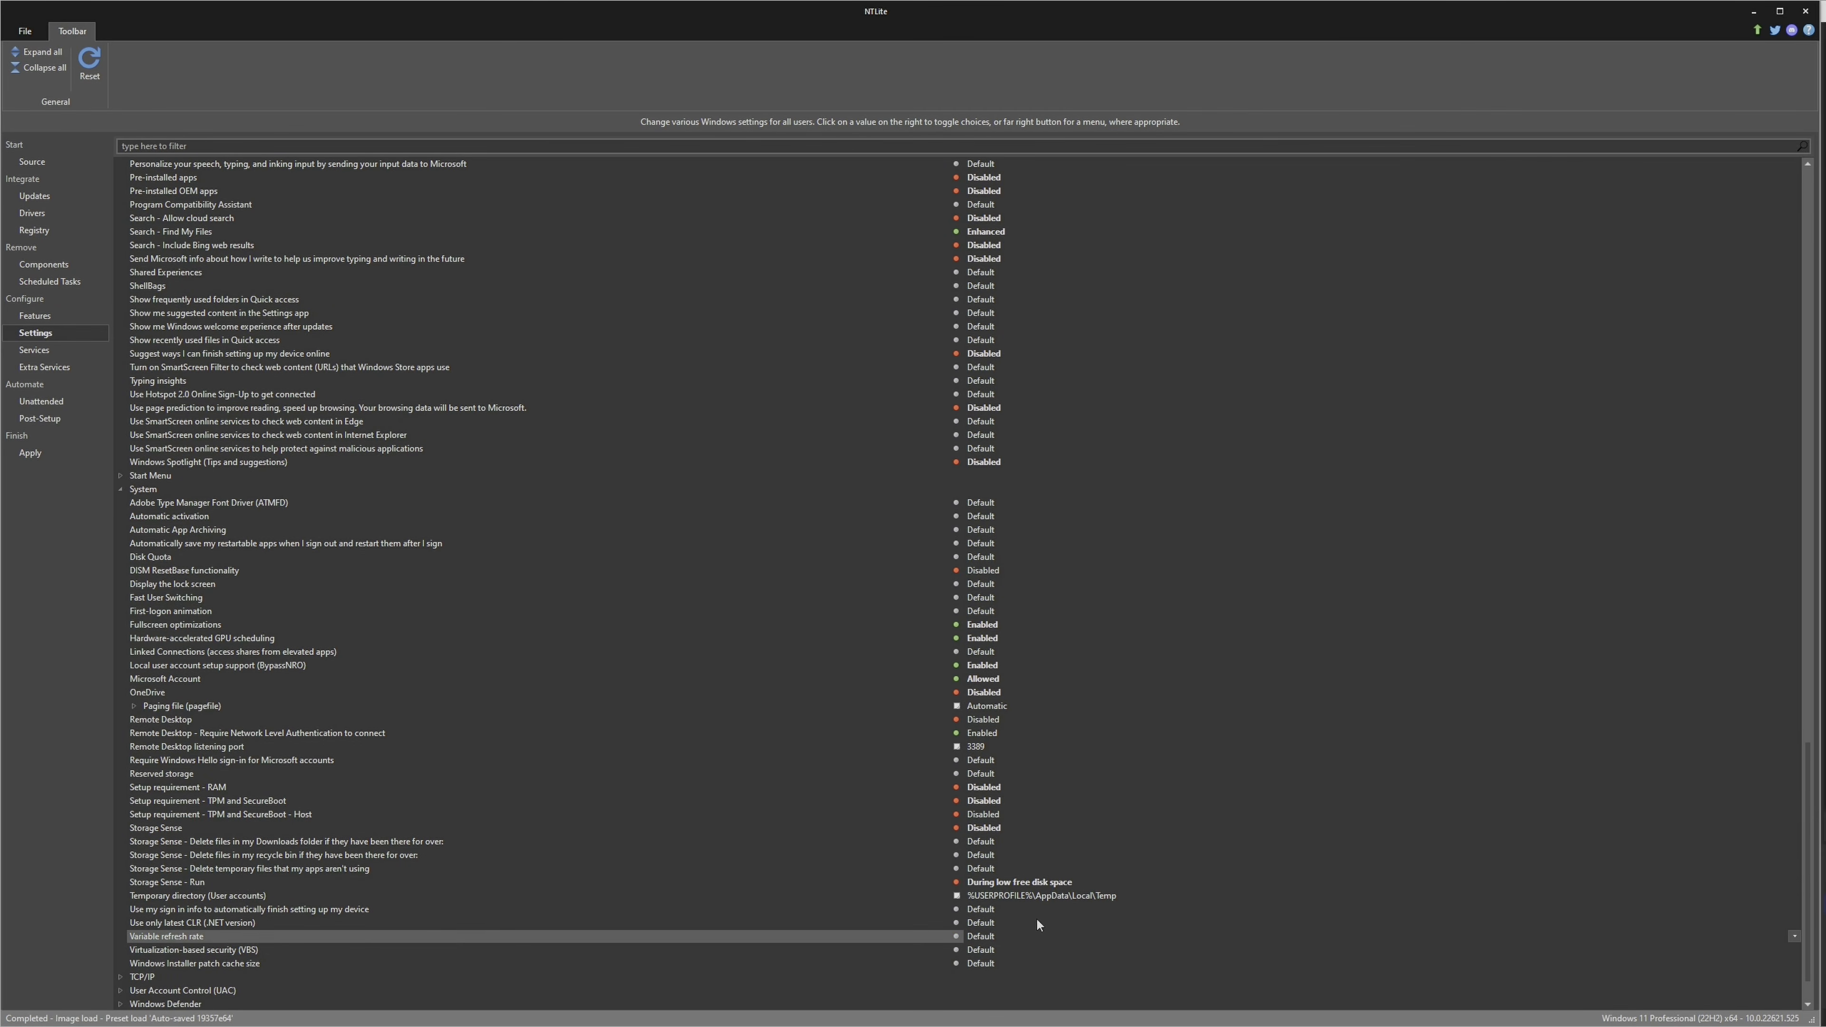
left_click(995, 937)
left_click(989, 935)
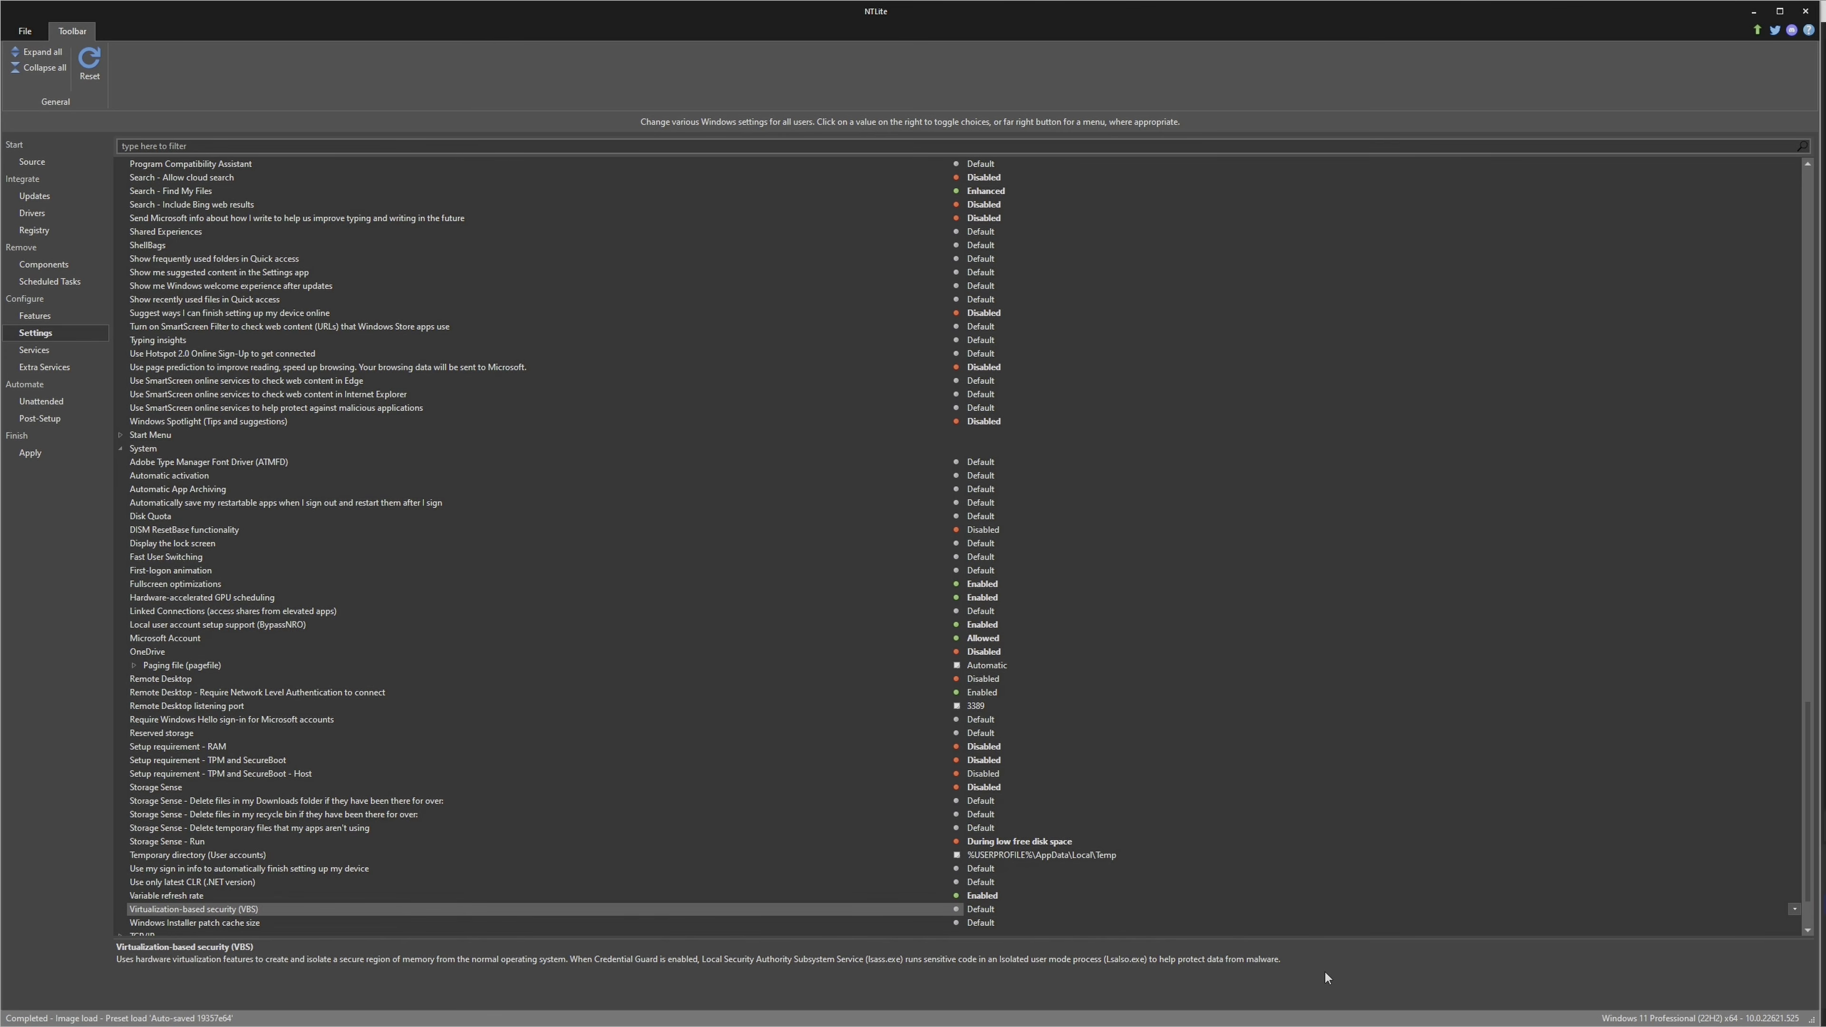
left_click(992, 911)
Under Windows Update, set Delivery Optimization to "Peering on LAN and Internet, with cloud service (Default for Pro and Home editions)"
scroll(611, 887, "down", 2)
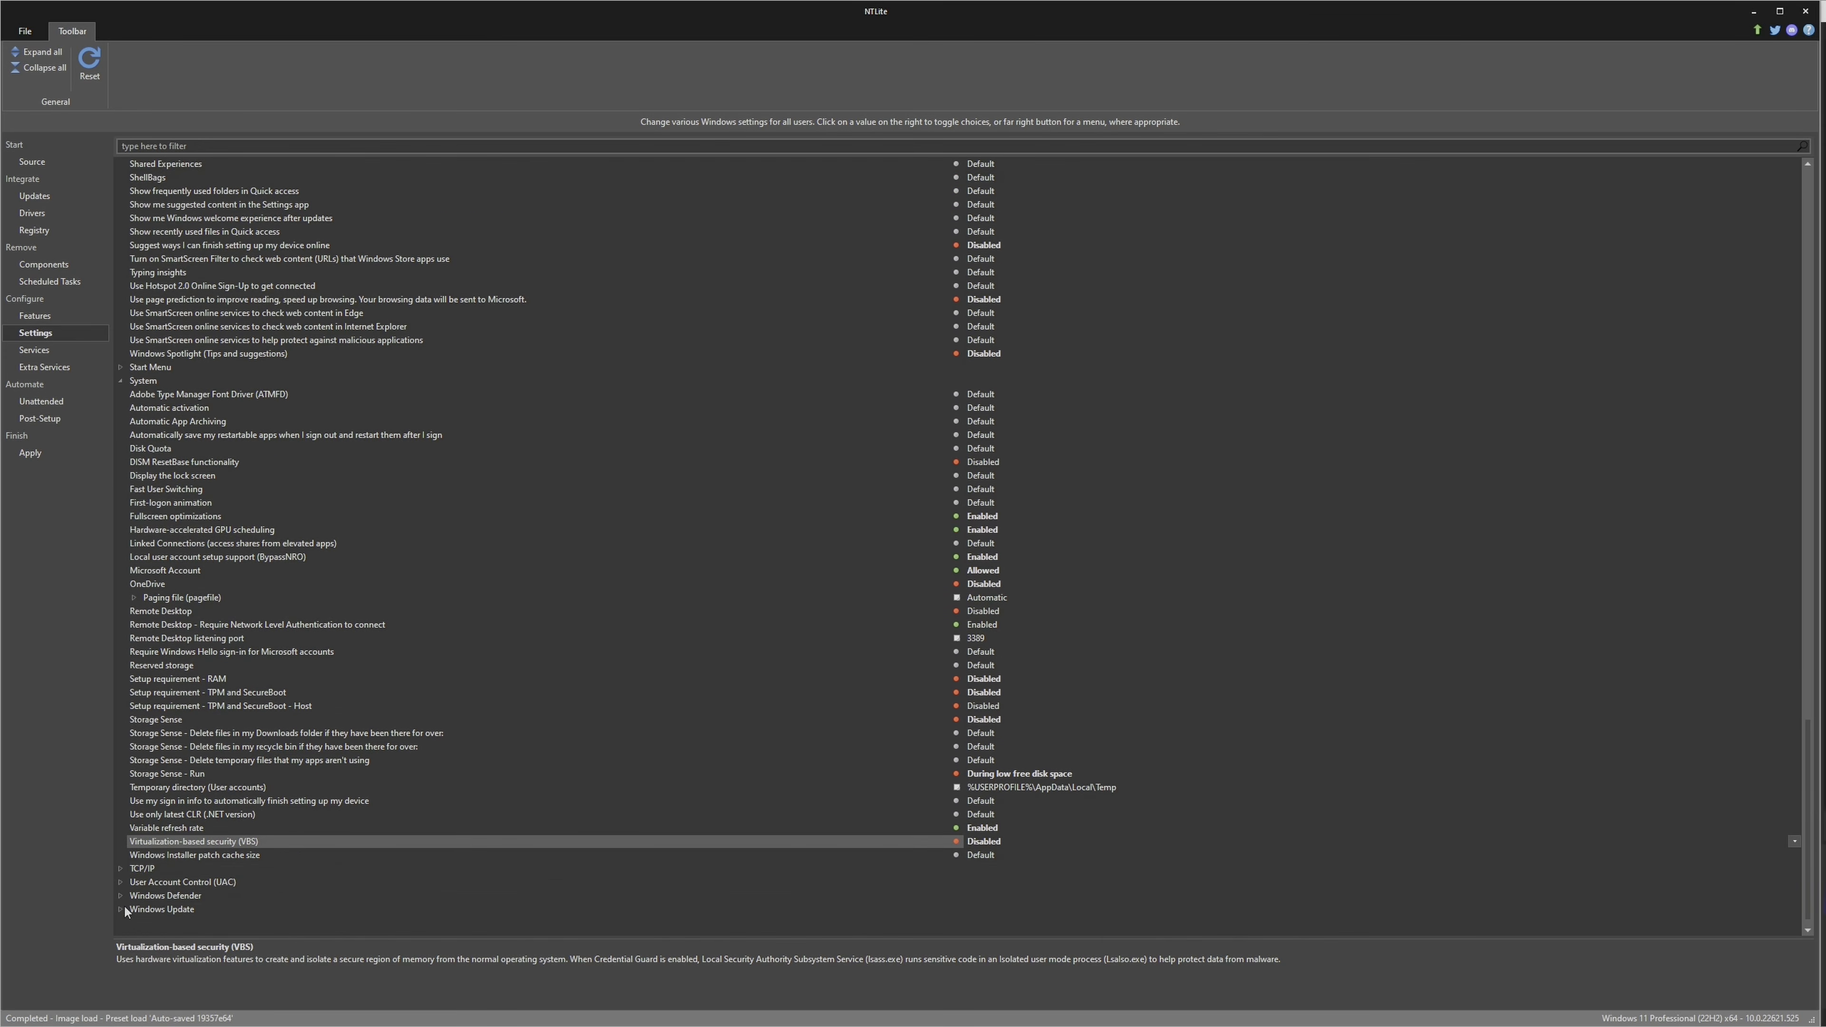
left_click(126, 911)
scroll(151, 921, "down", 1)
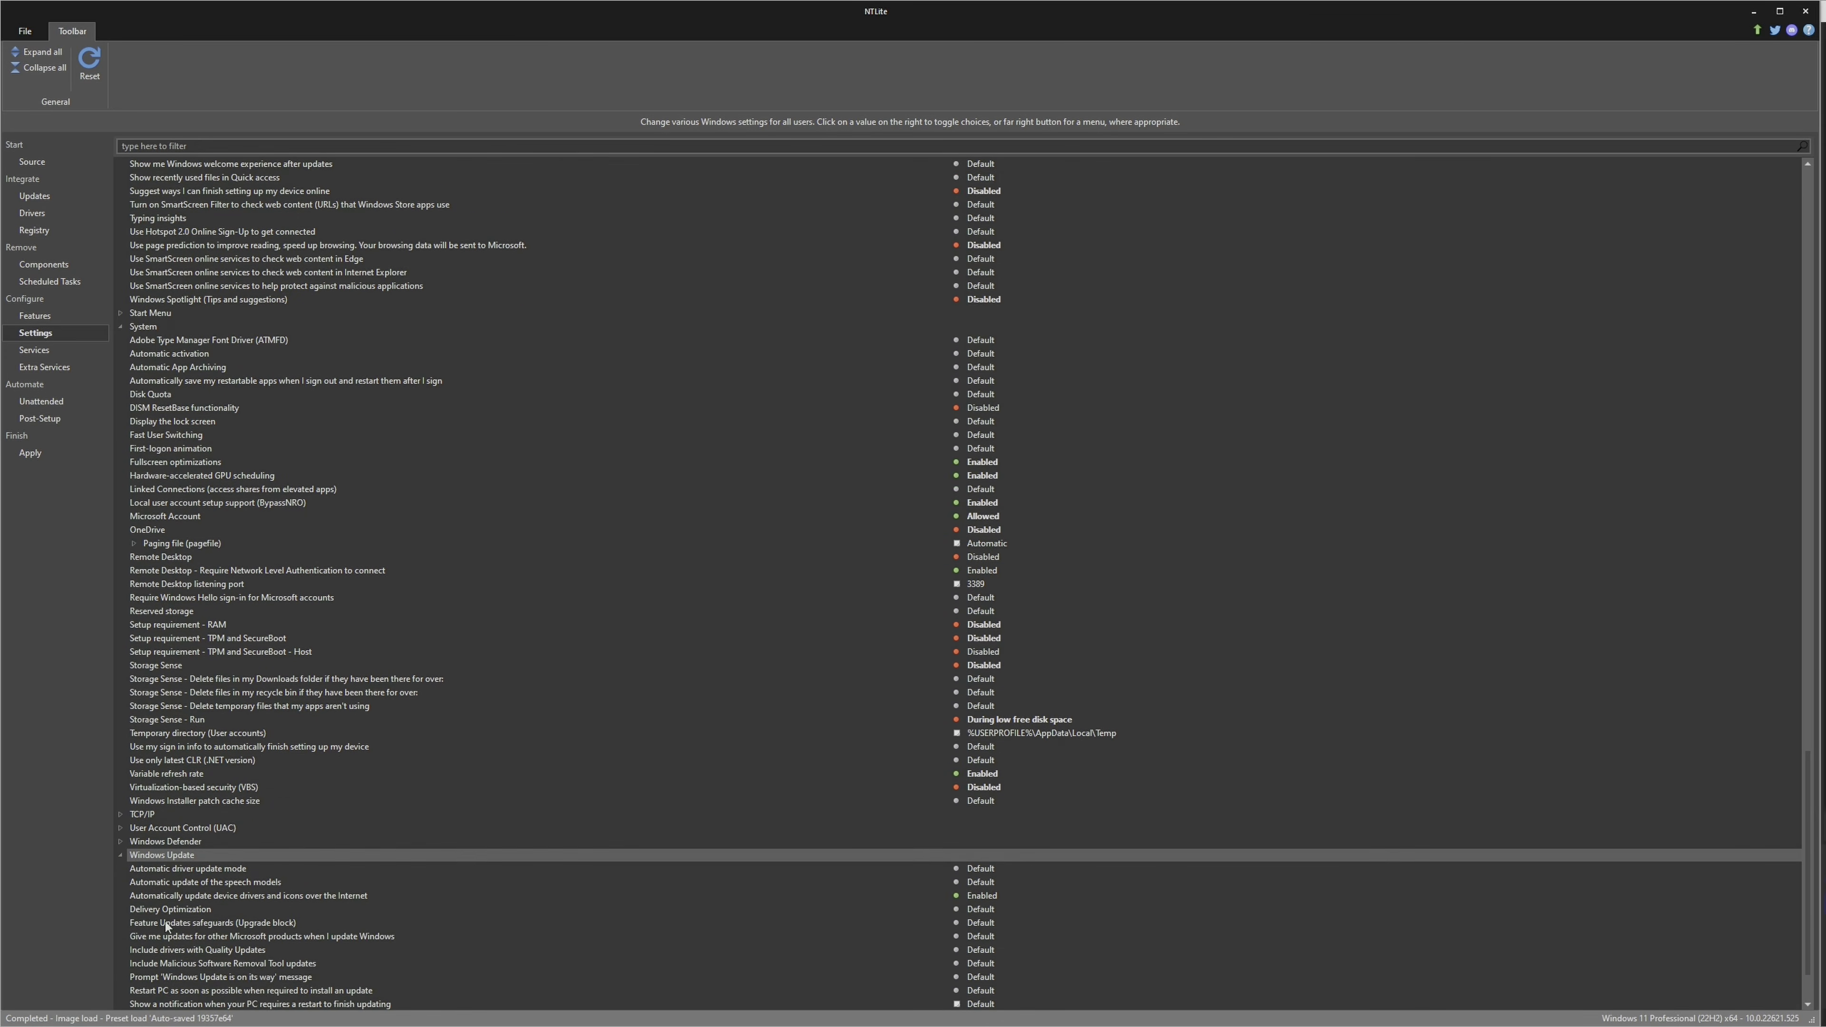
left_click(197, 911)
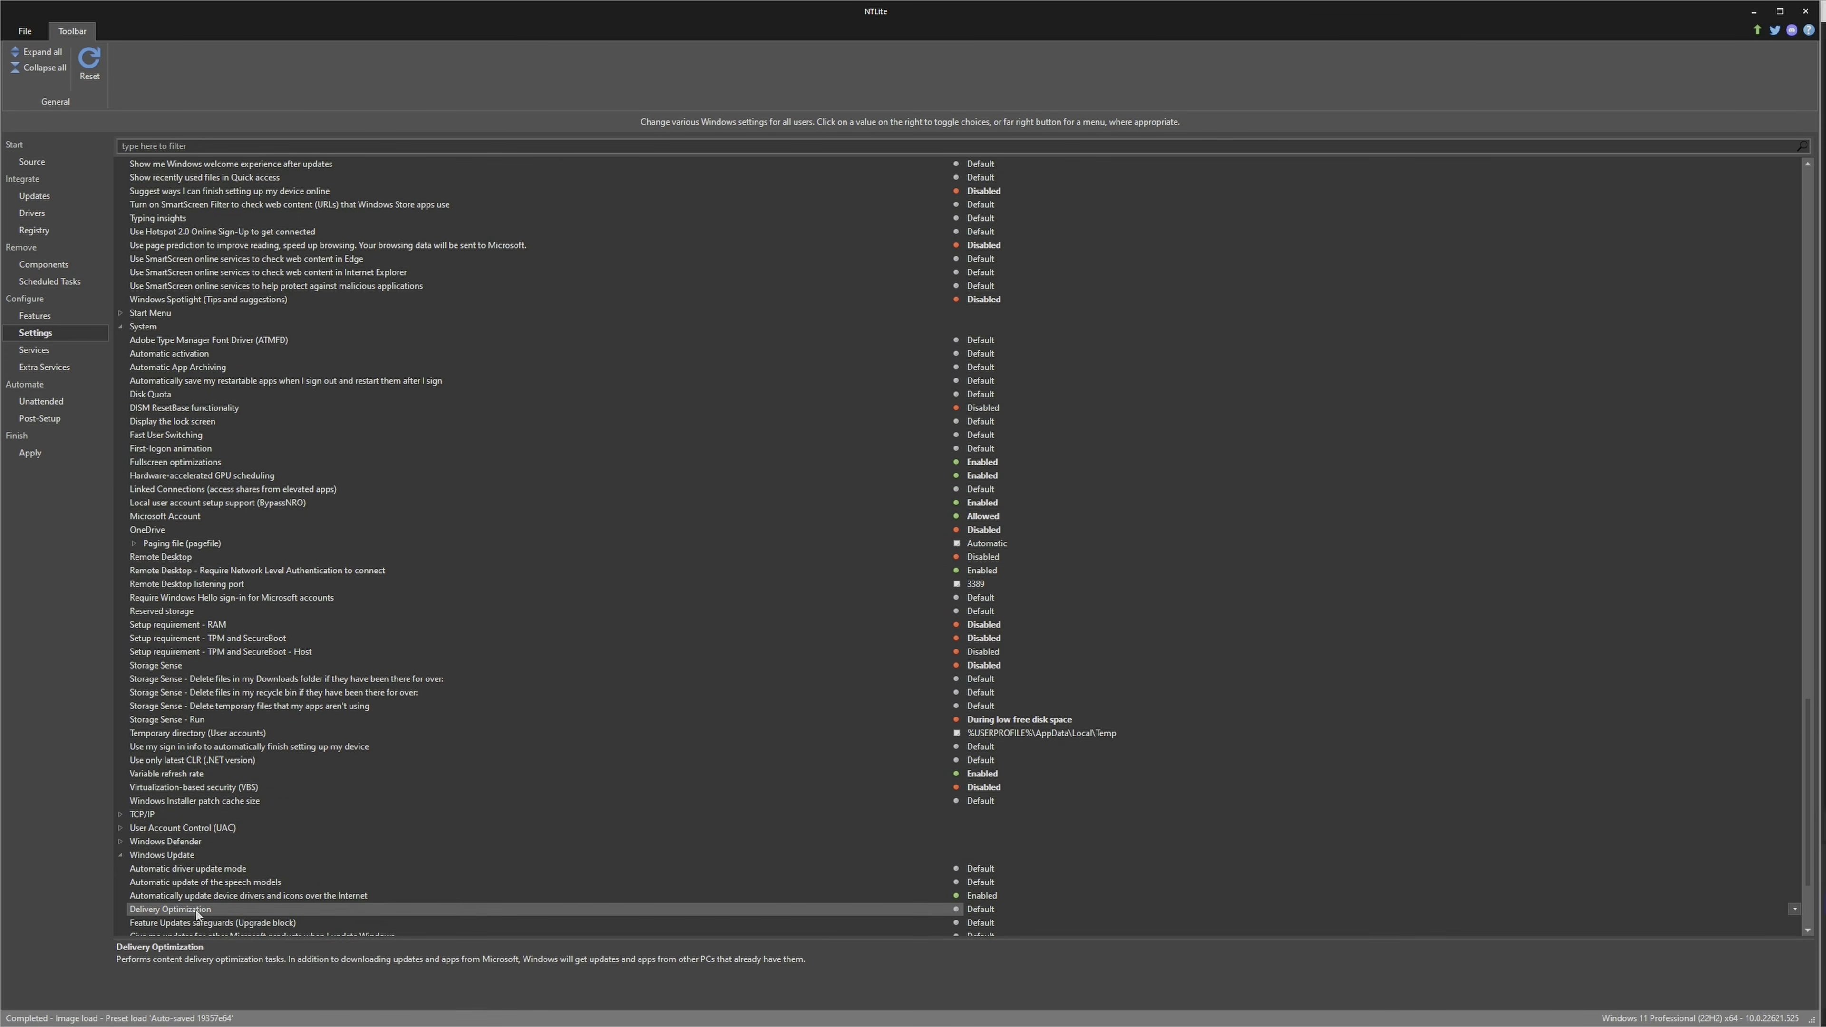
left_click(1794, 909)
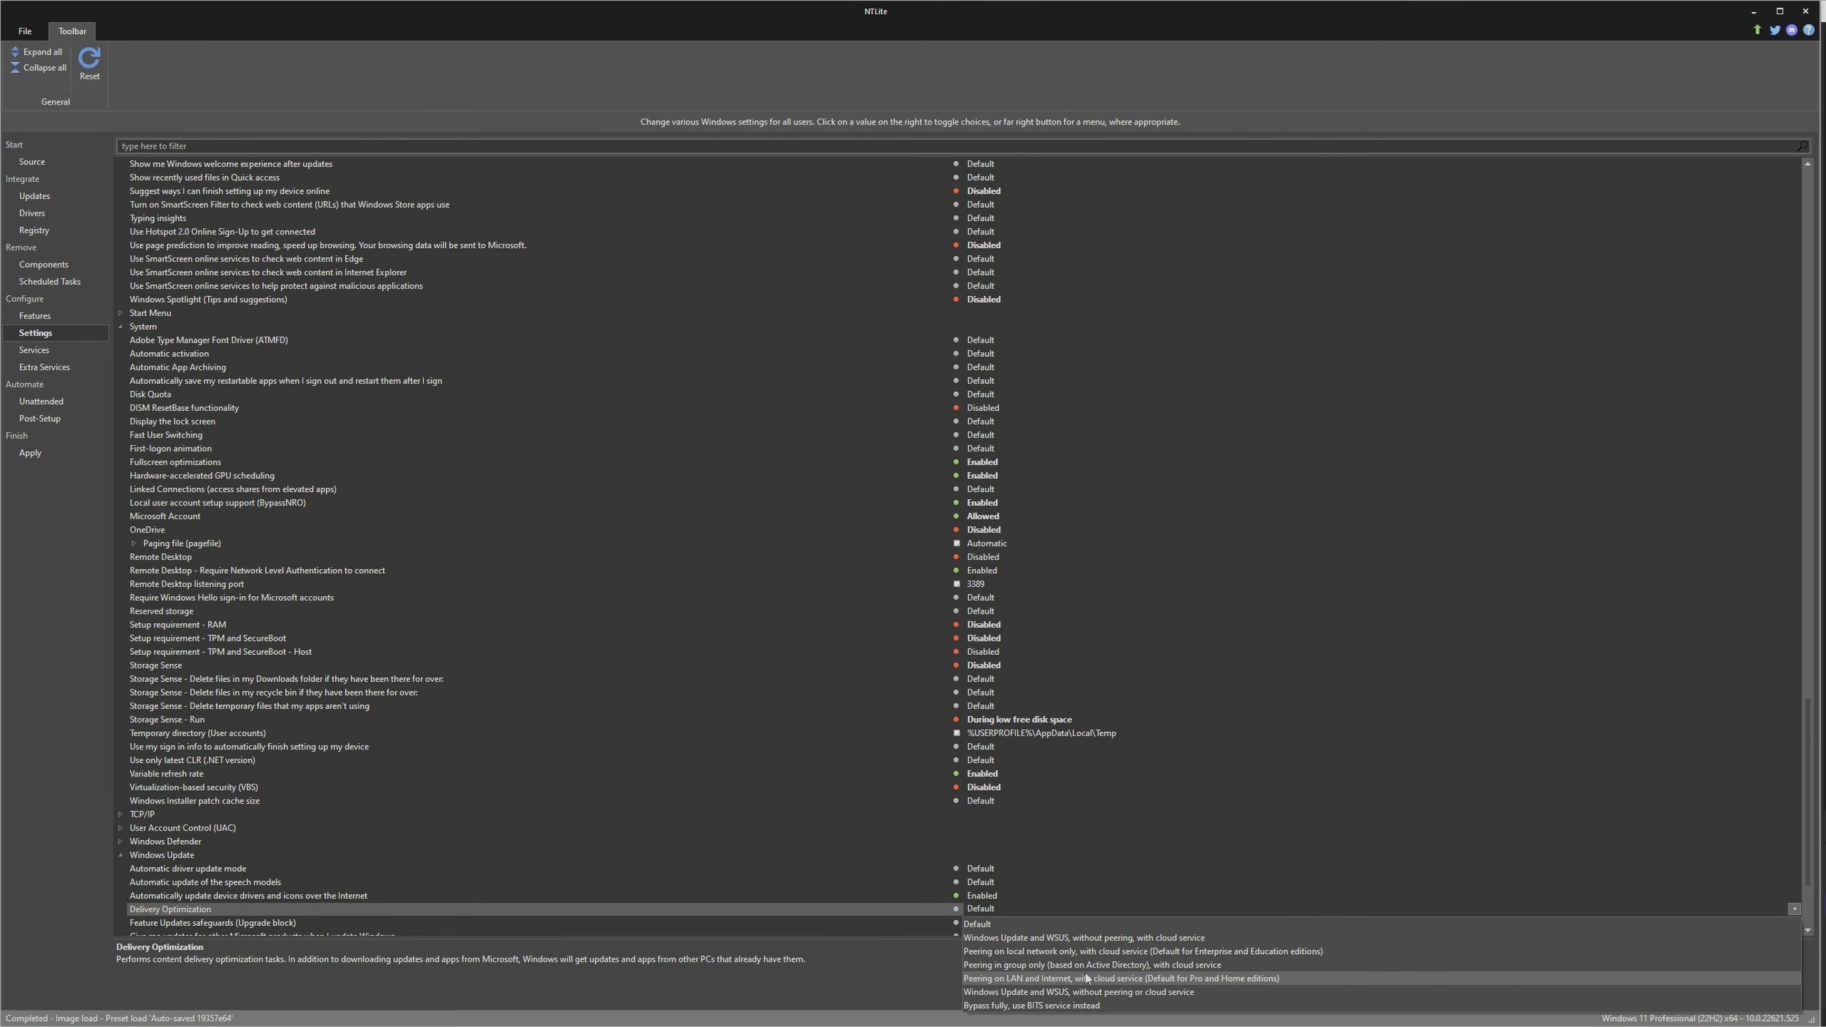
left_click(1185, 980)
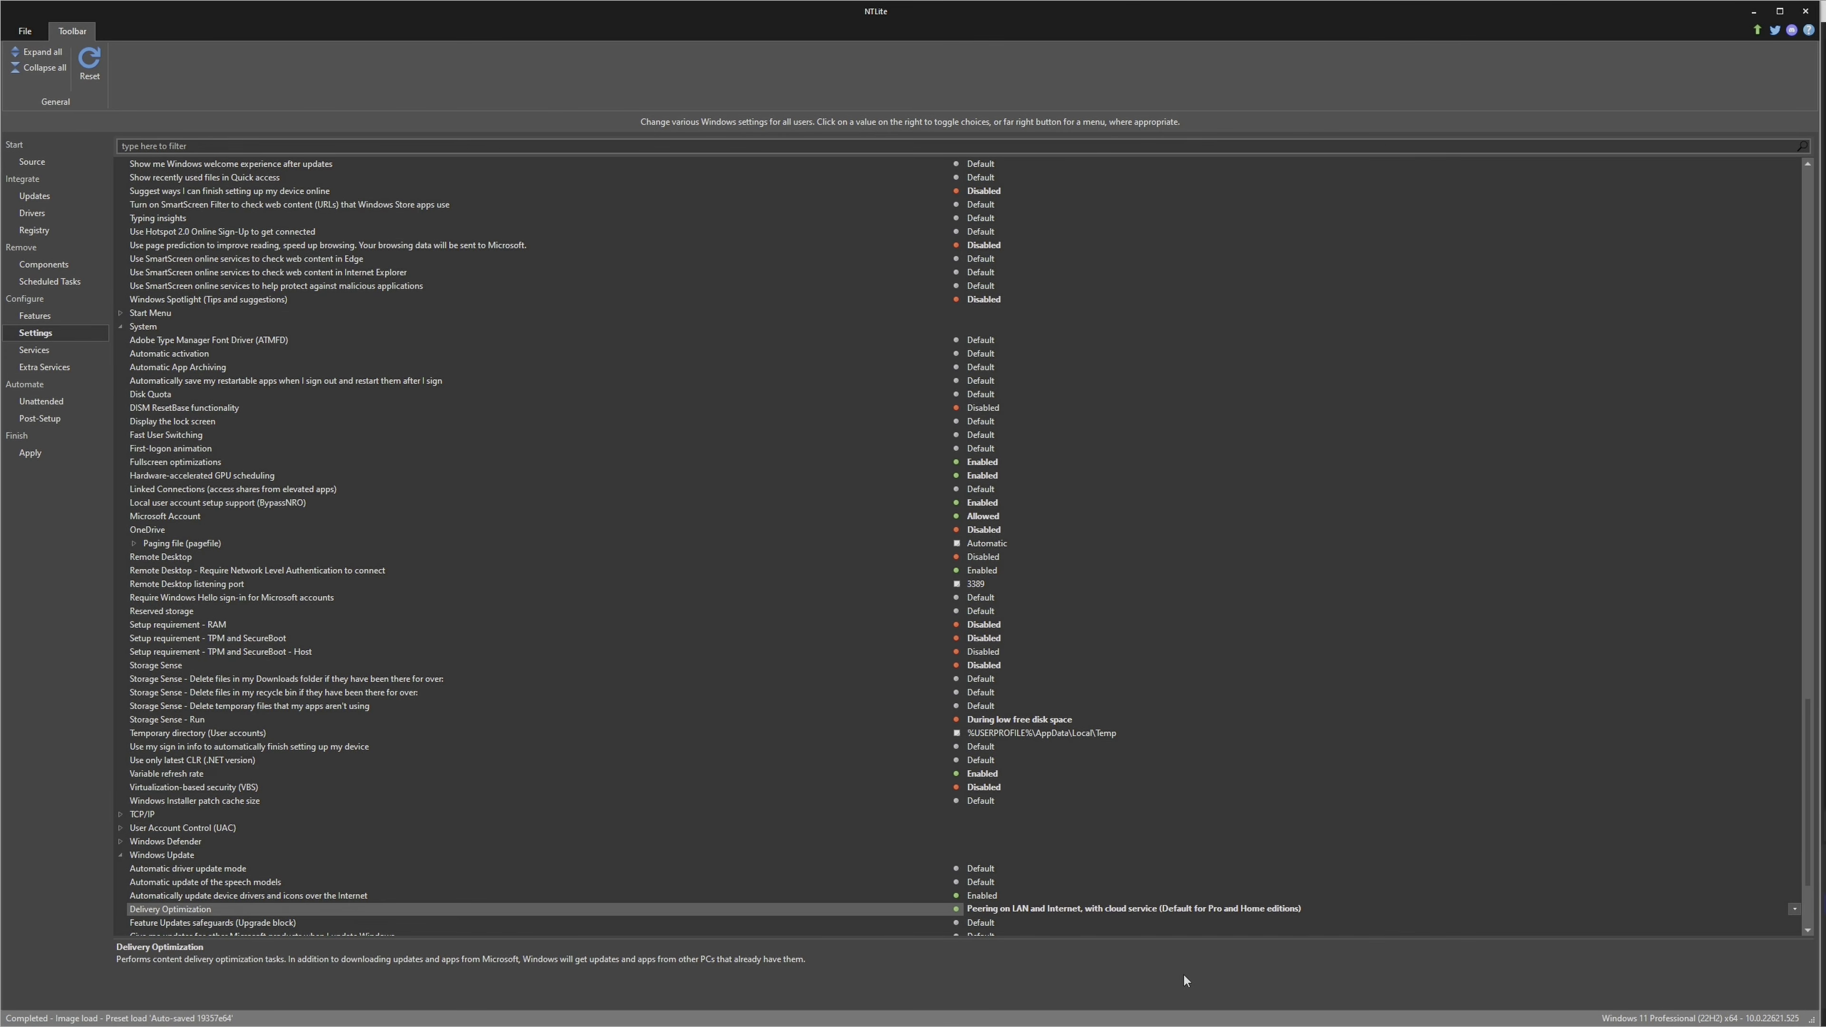
scroll(831, 861, "down", 2)
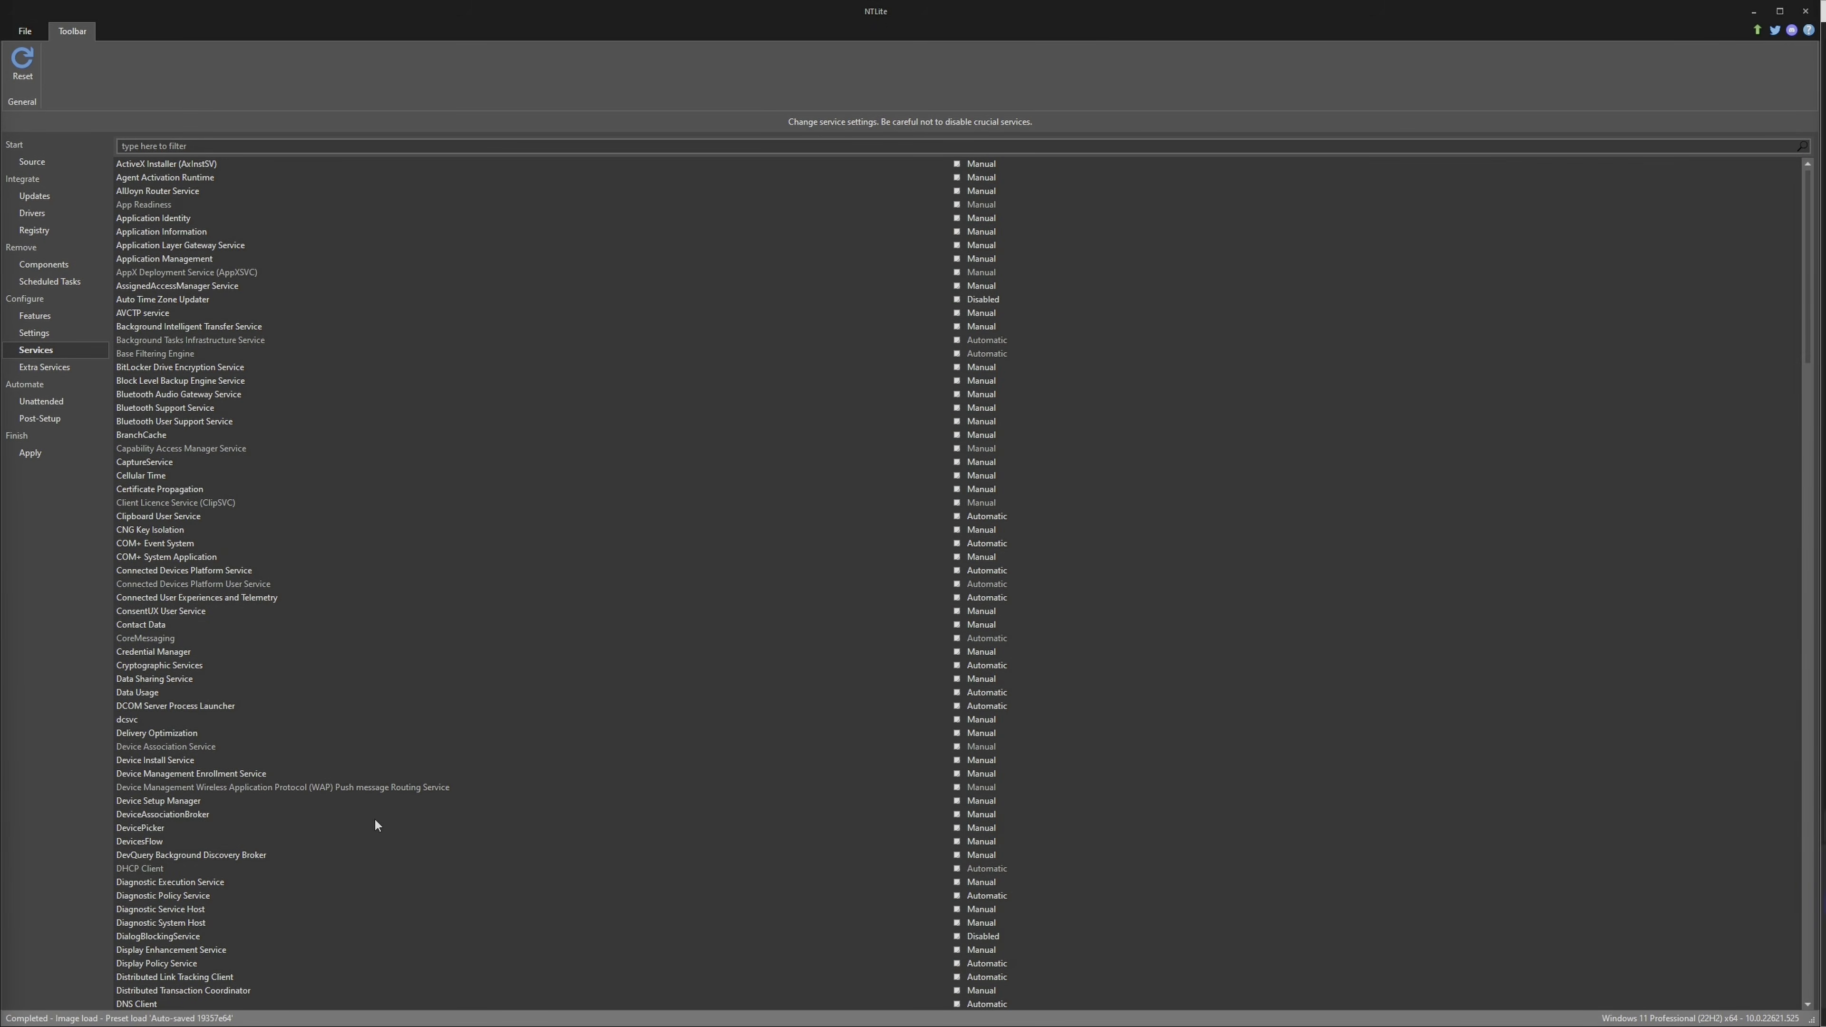
Disable the Connected User Experiences and Telemetry and the Distributed Link Tracking Client services
left_click(248, 597)
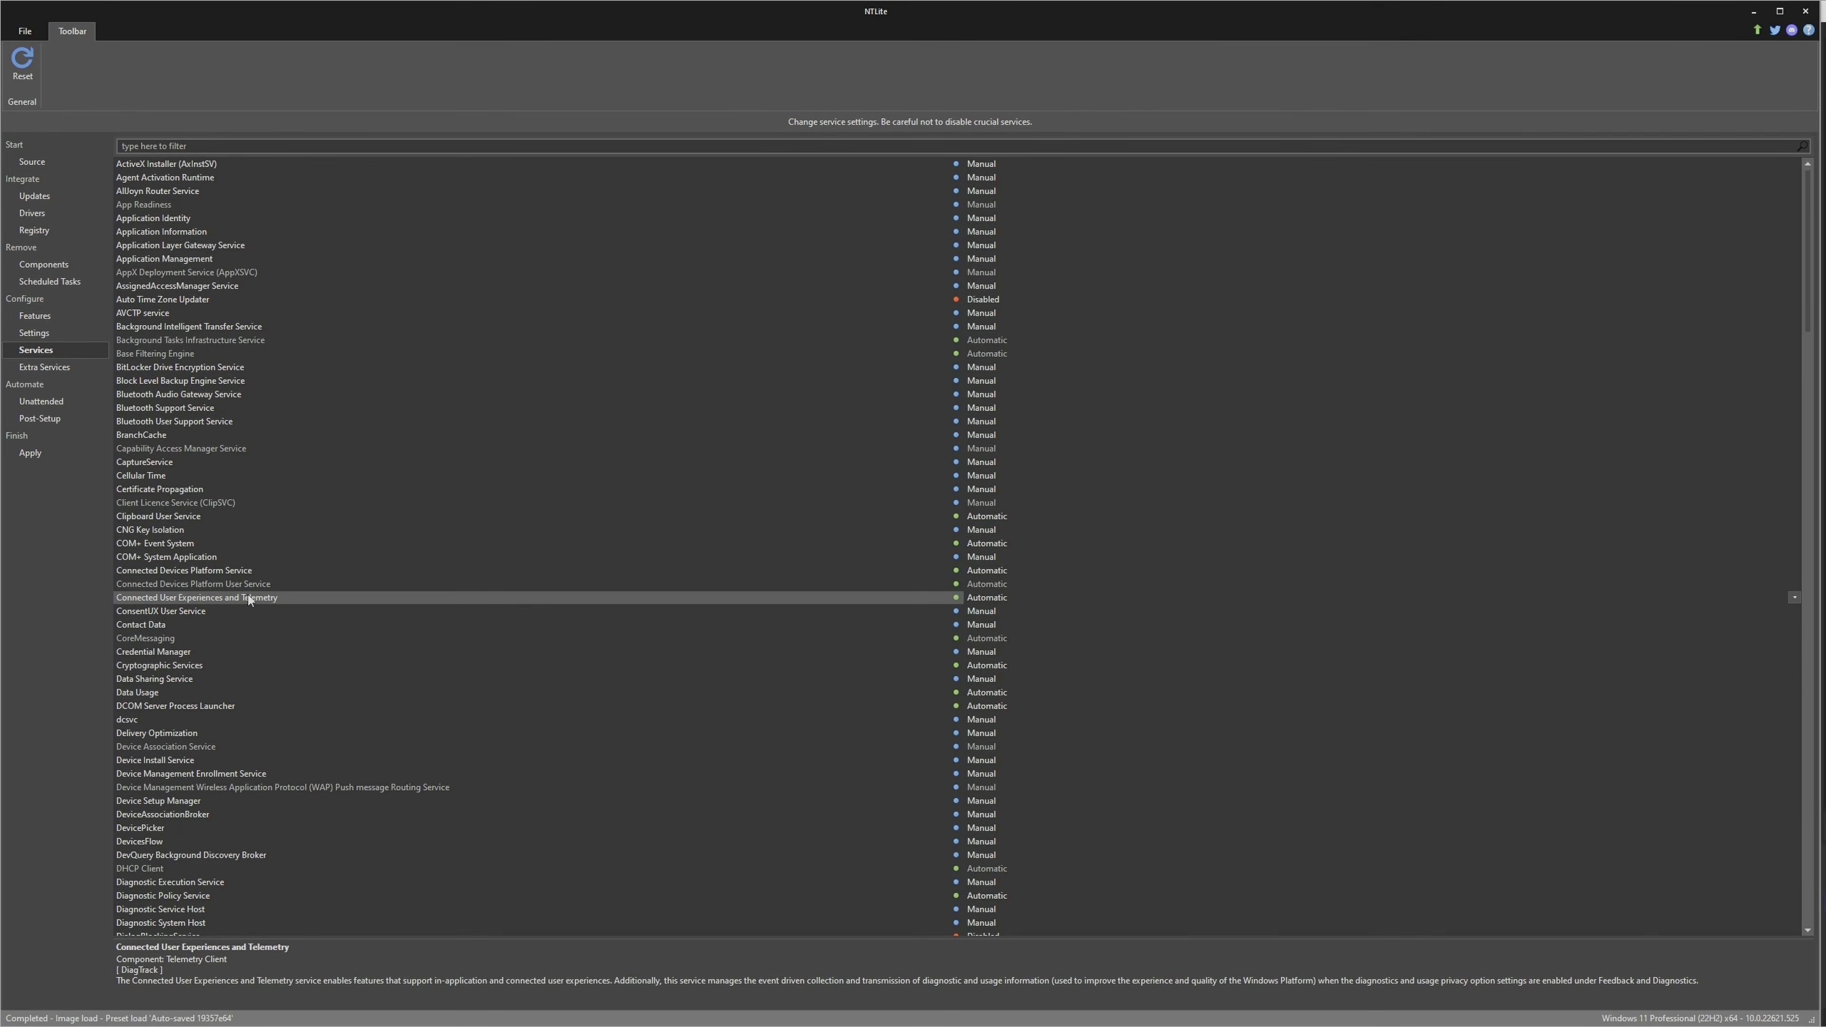
left_click(1793, 596)
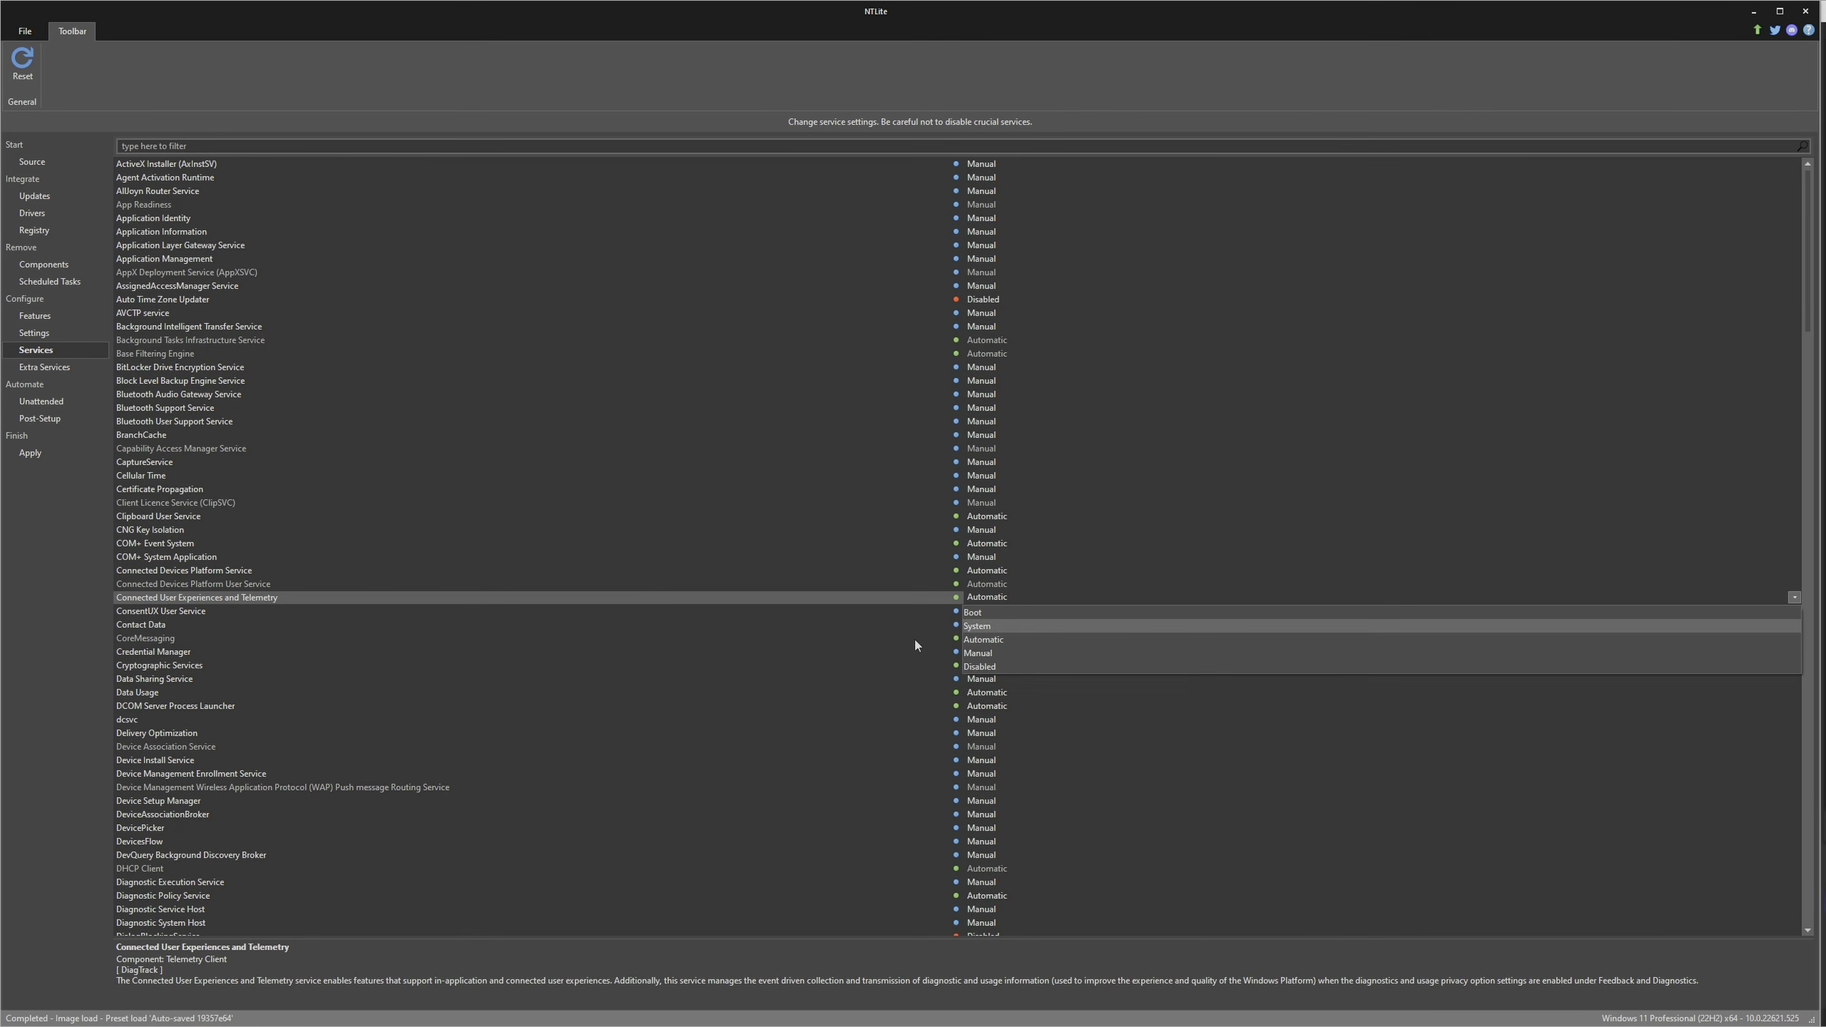
left_click(983, 667)
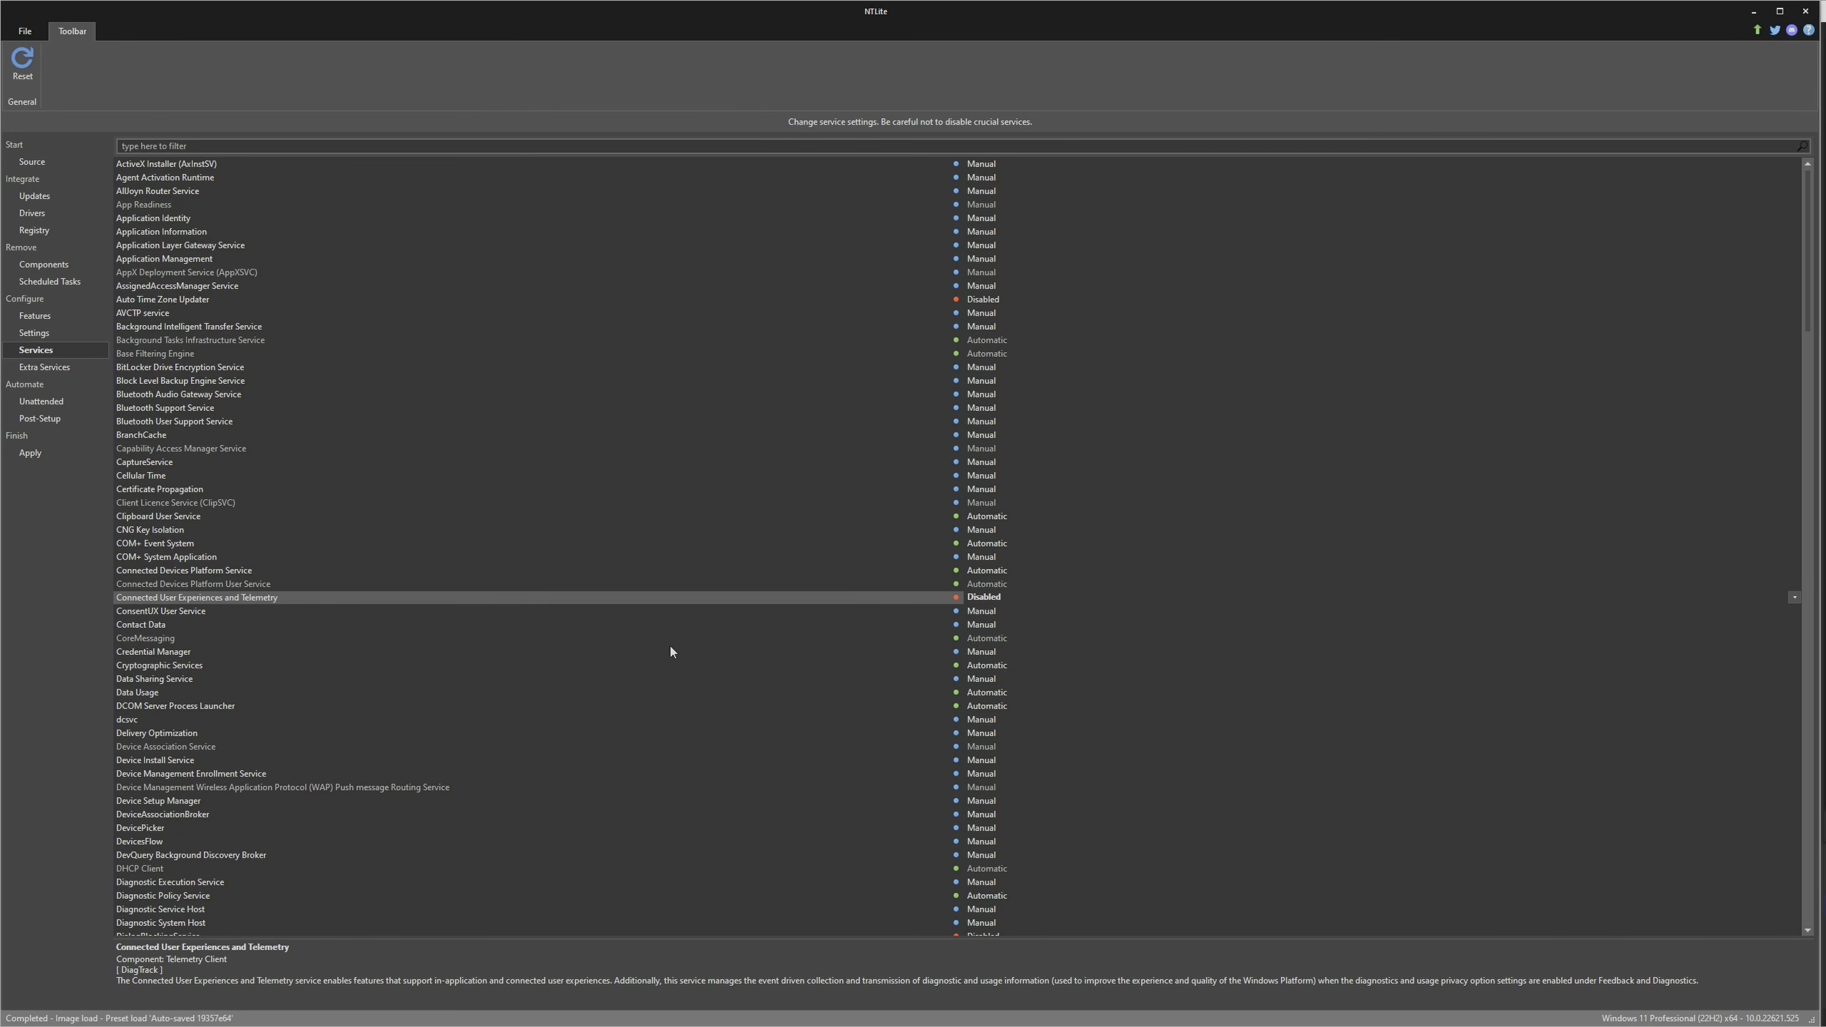
scroll(224, 875, "down", 3)
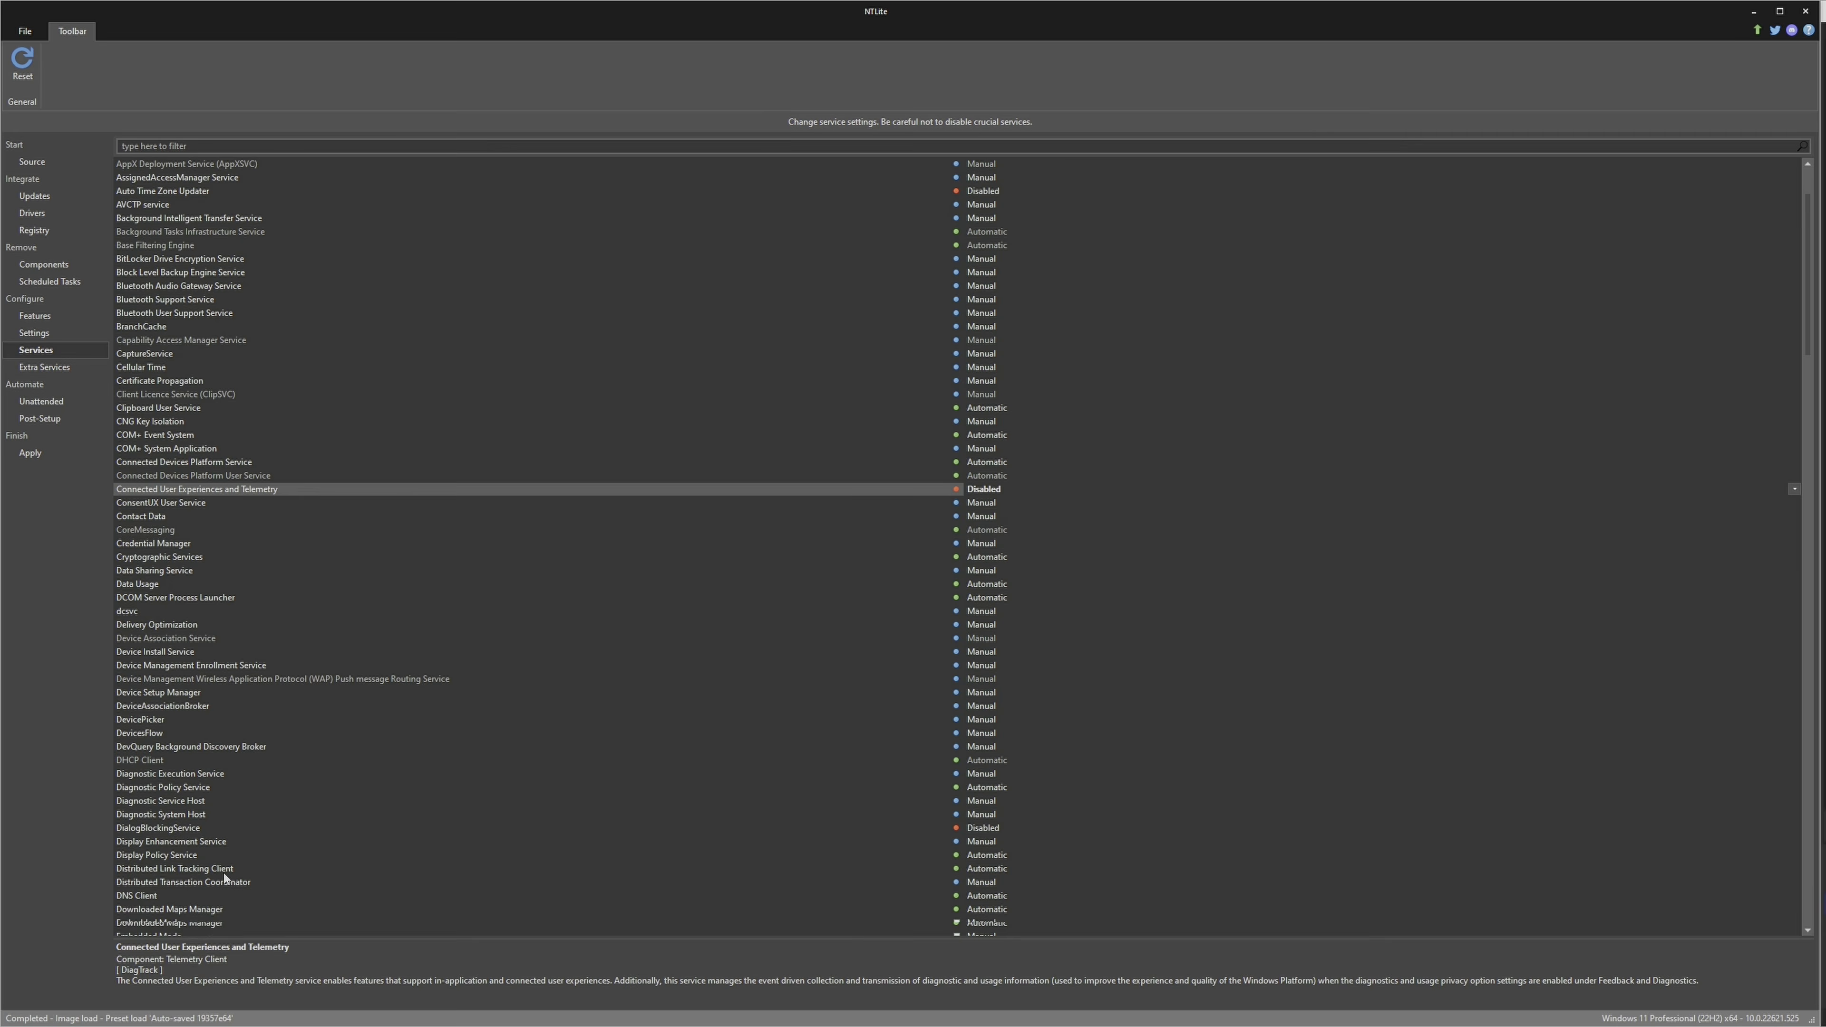
left_click(241, 869)
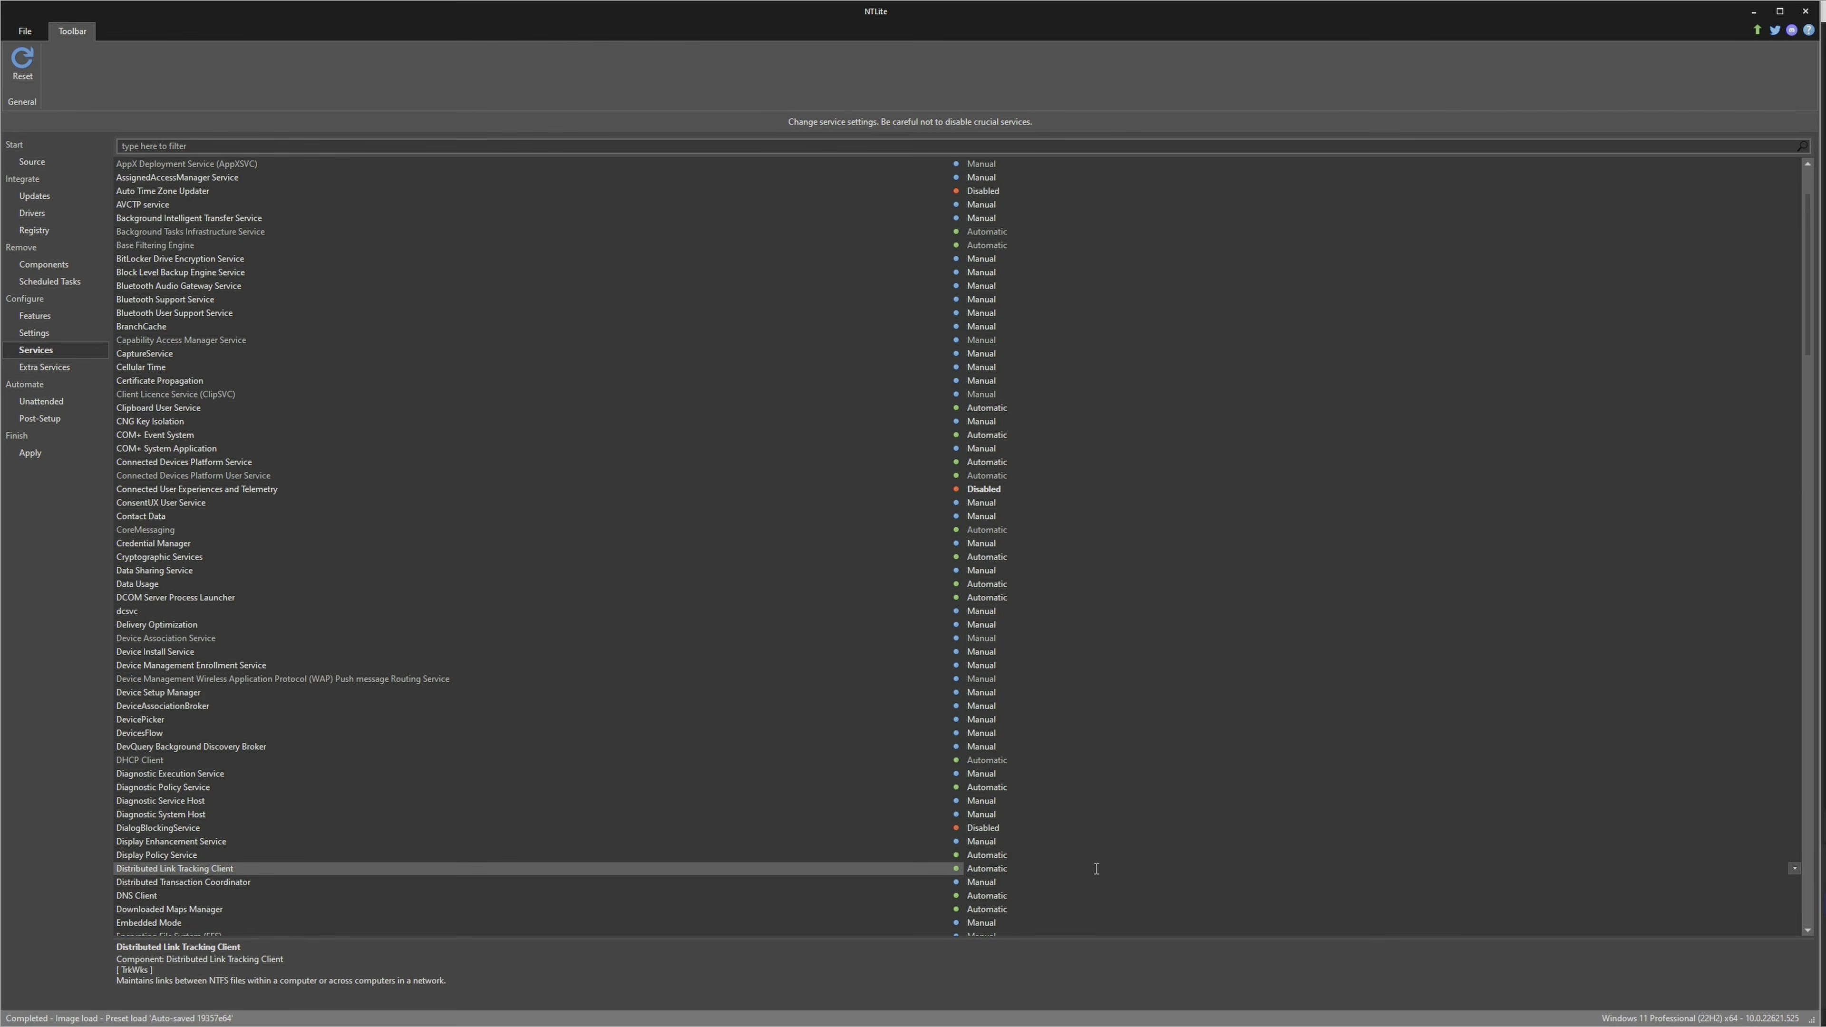
double_click(993, 869)
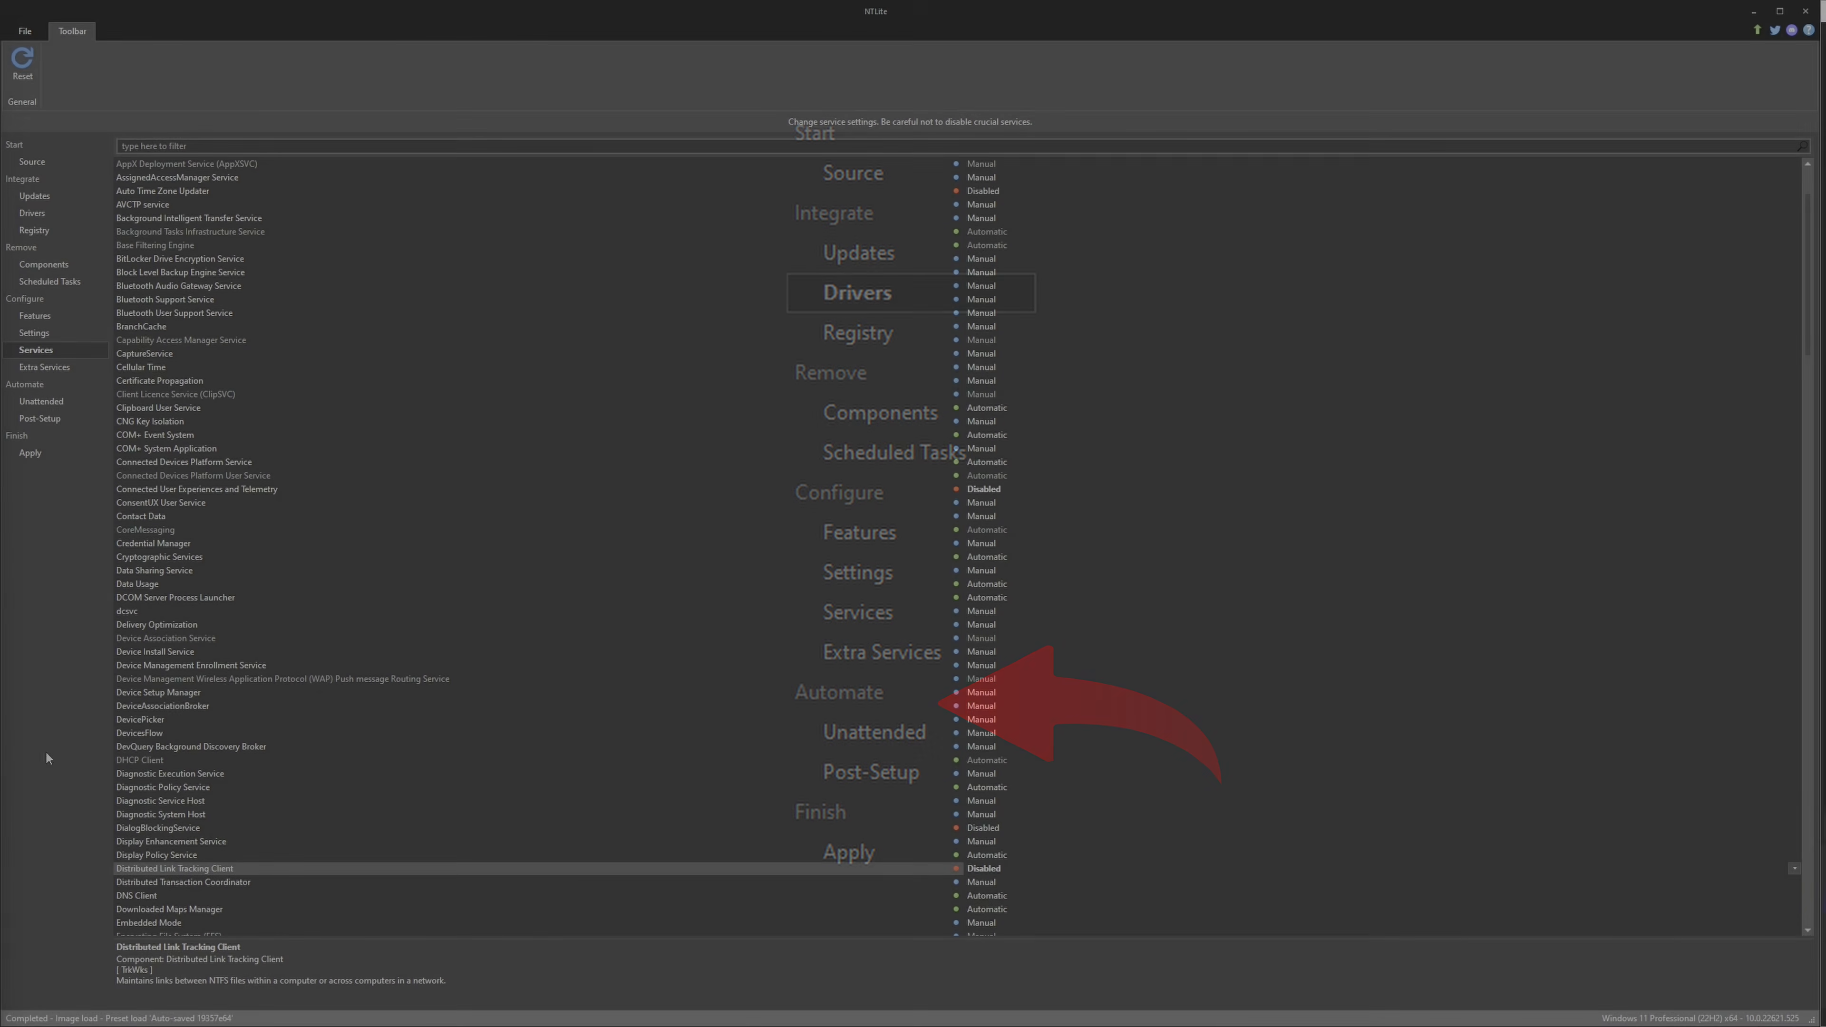
Enable unattended mode for the Windows setup and turn on the Prompt edition selection option
scroll(340, 788, "down", 2)
left_click(43, 402)
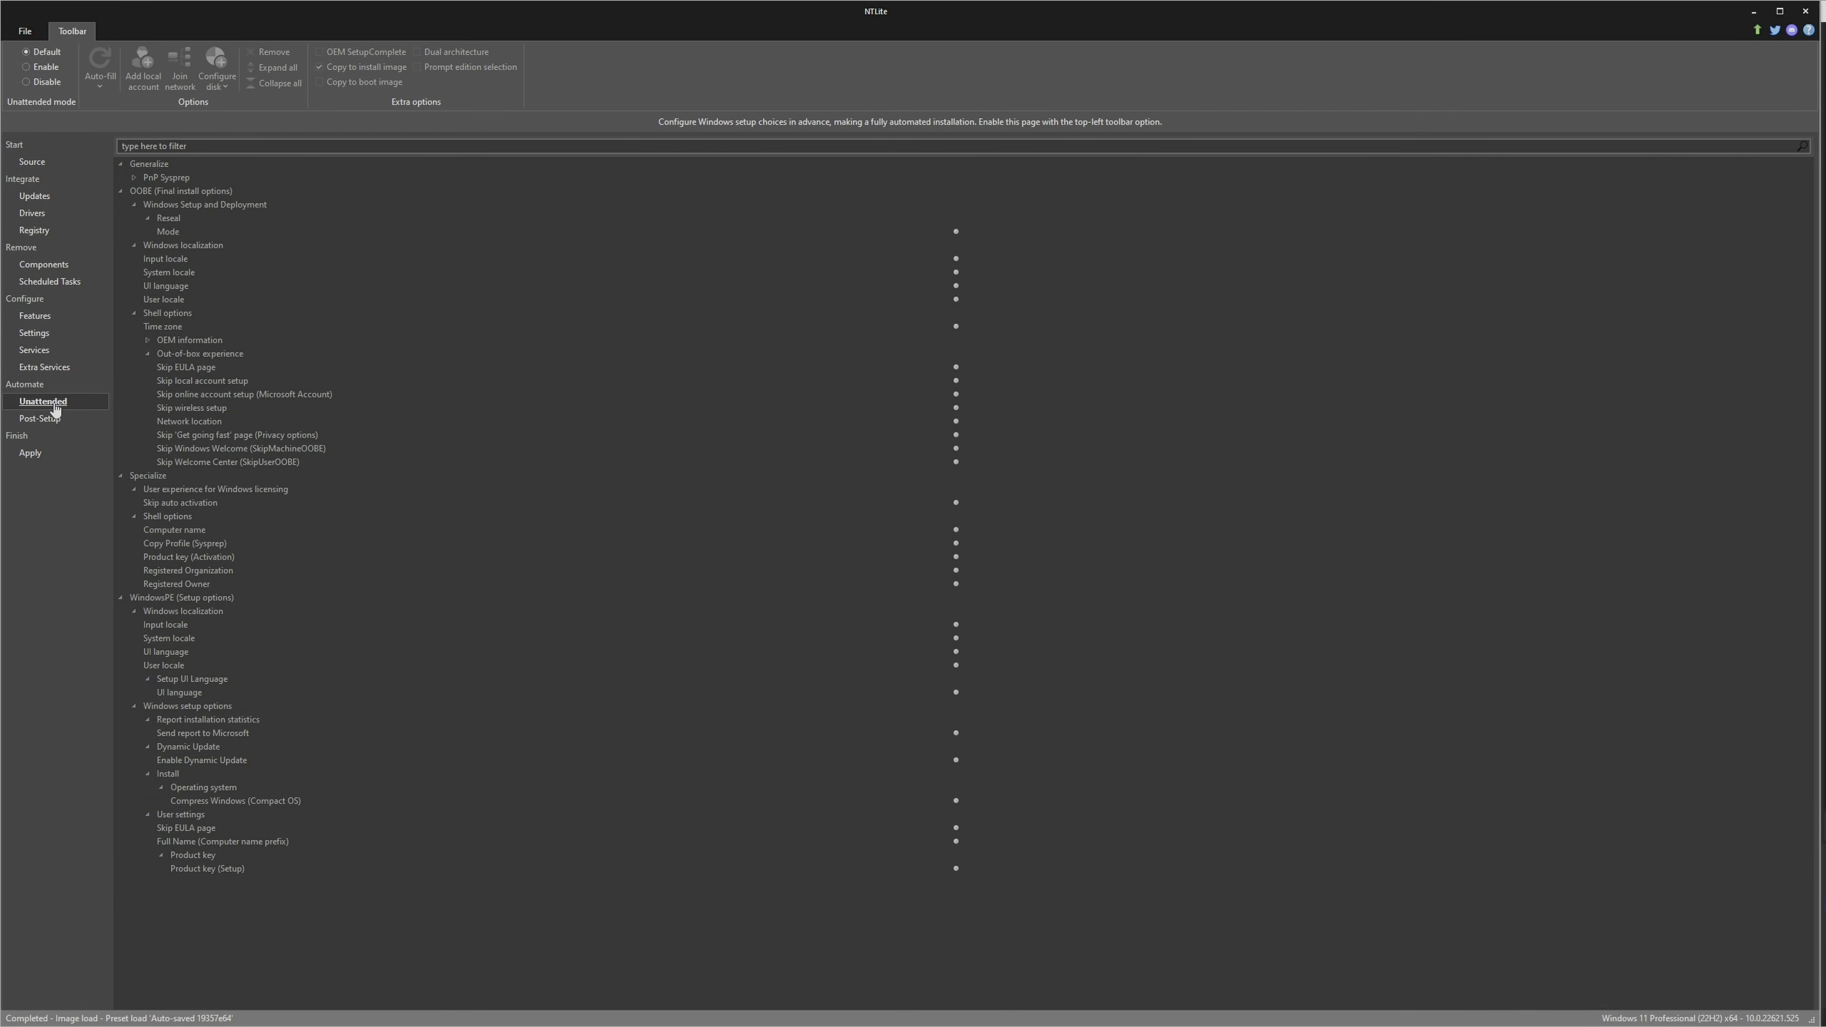
left_click(39, 69)
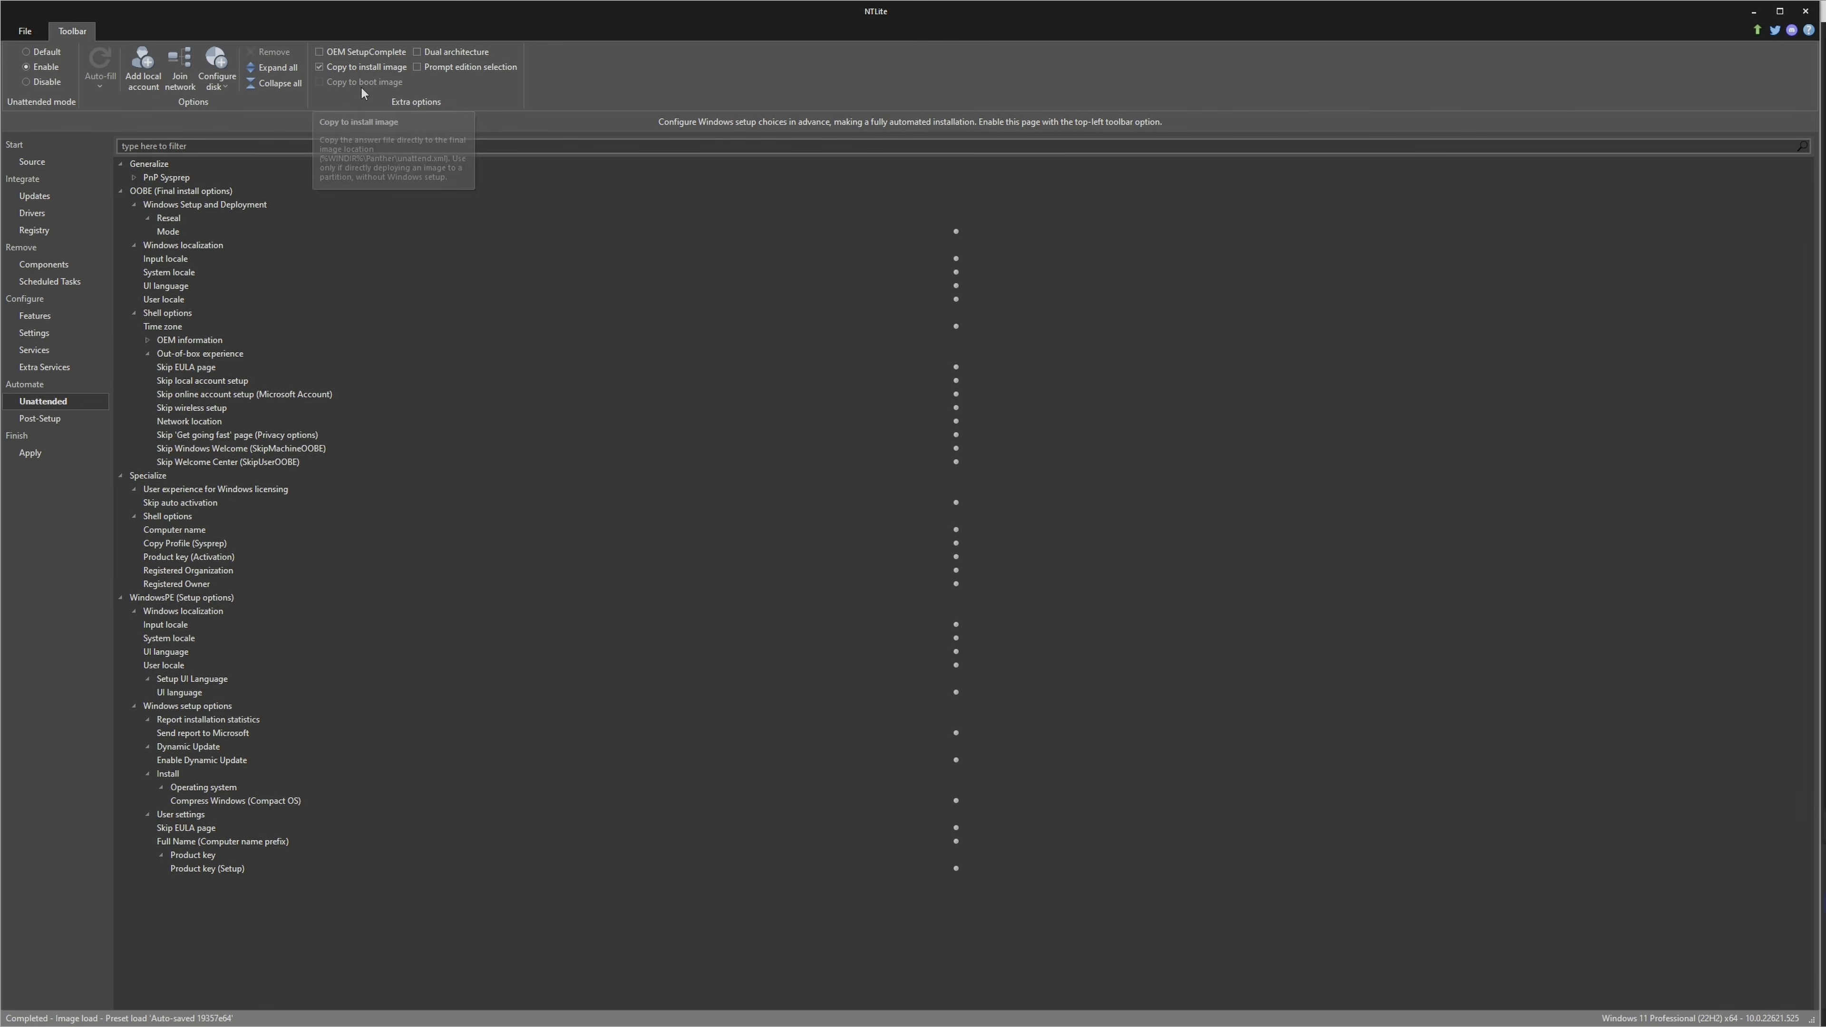
left_click(420, 69)
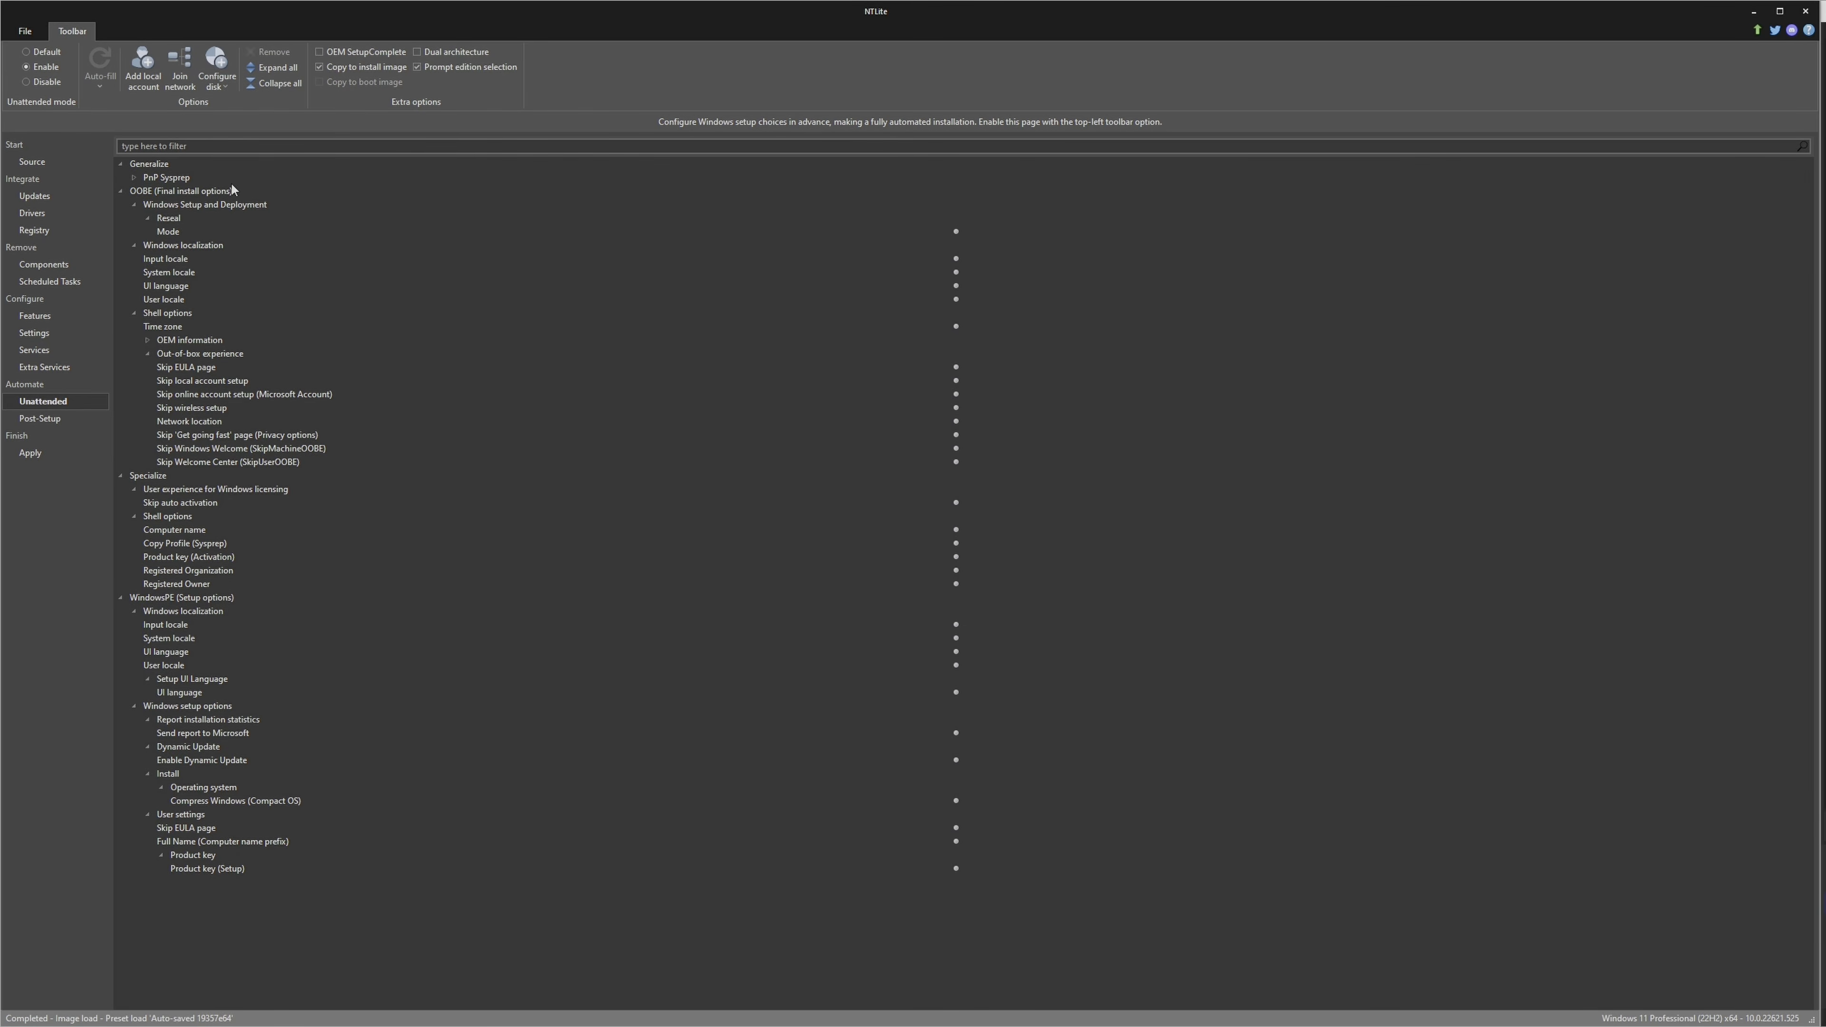
Examine the OOBE localization options for system locale, UI language and user locale, plus the time zone option
left_click(182, 273)
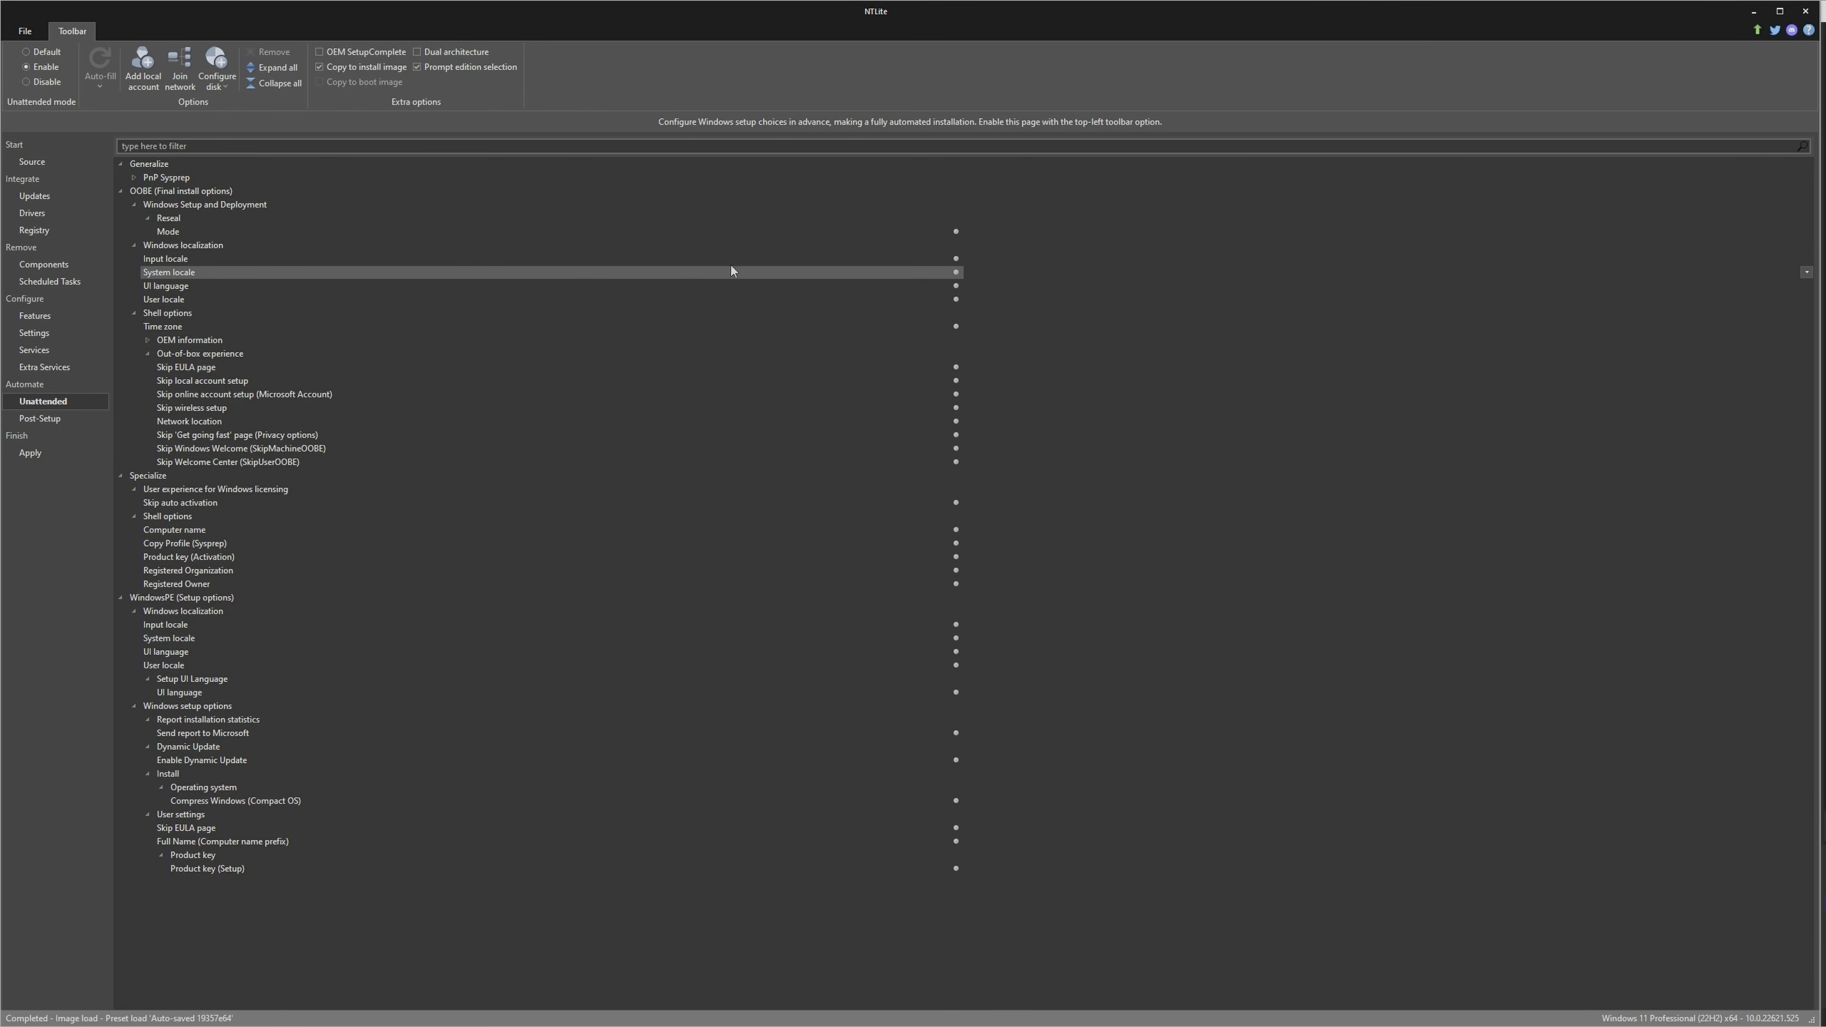
left_click(1807, 272)
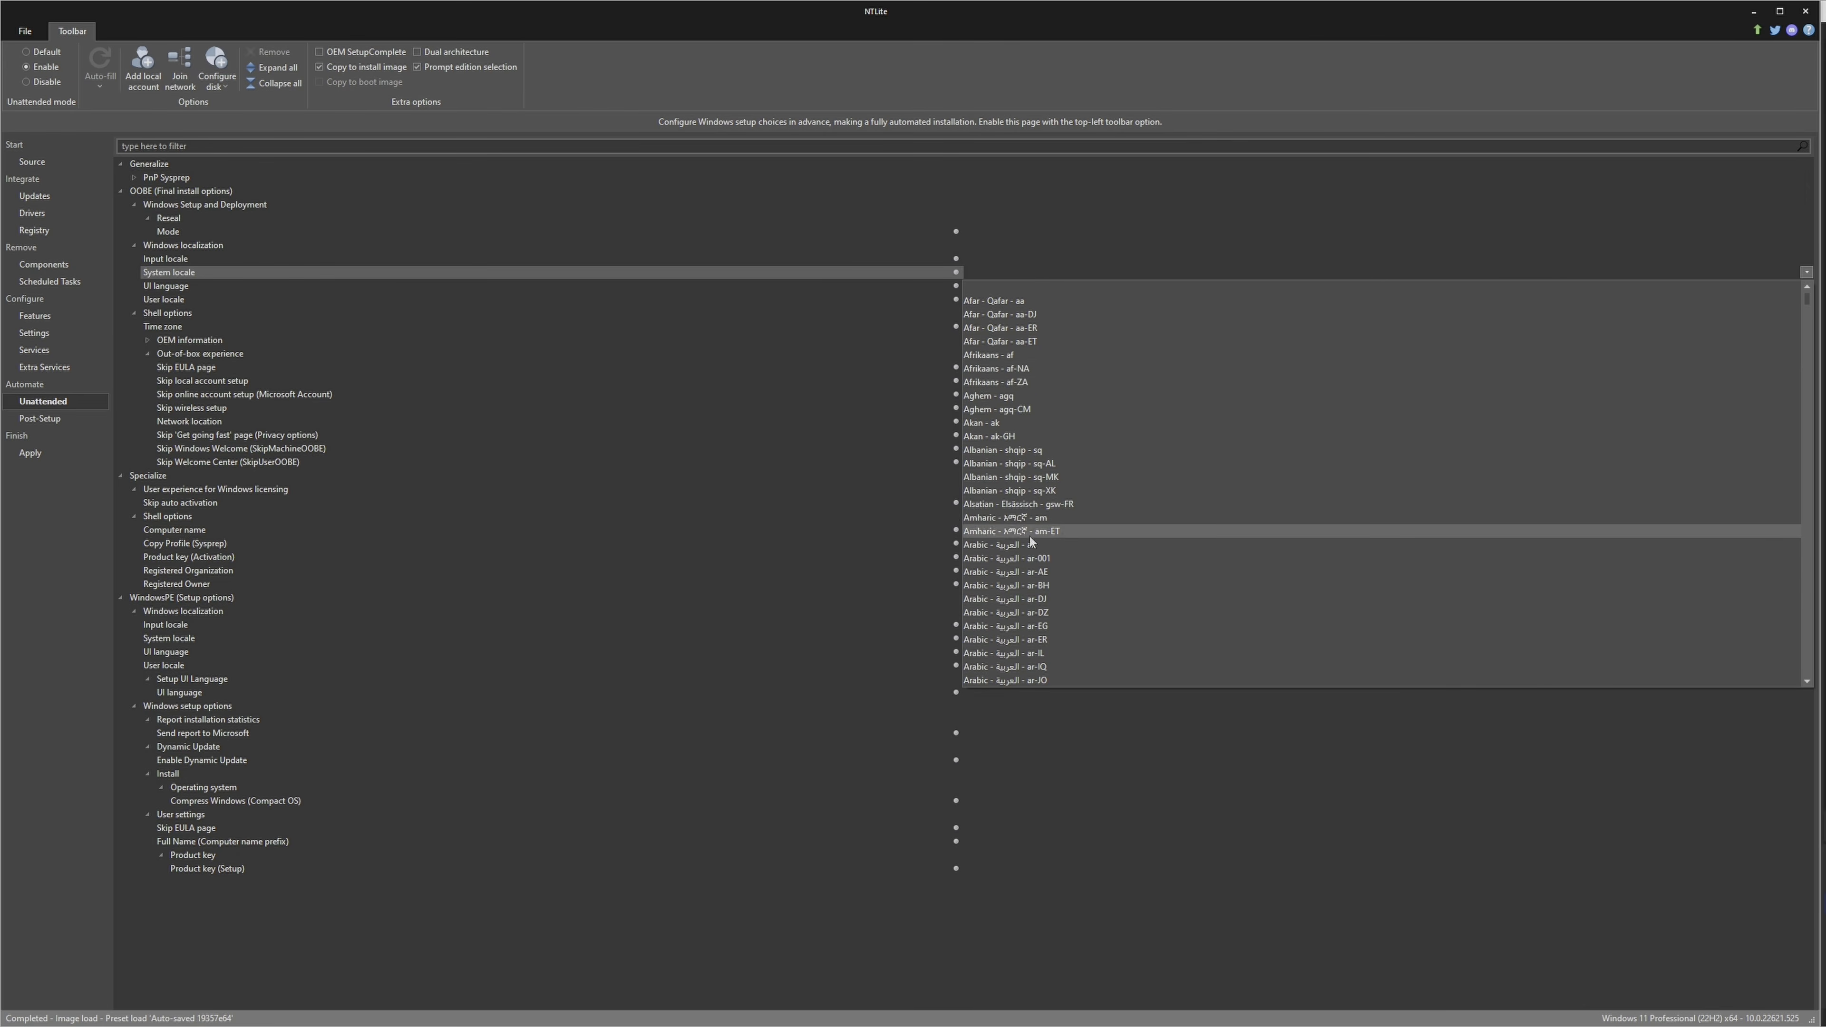
scroll(1046, 591, "down", 15)
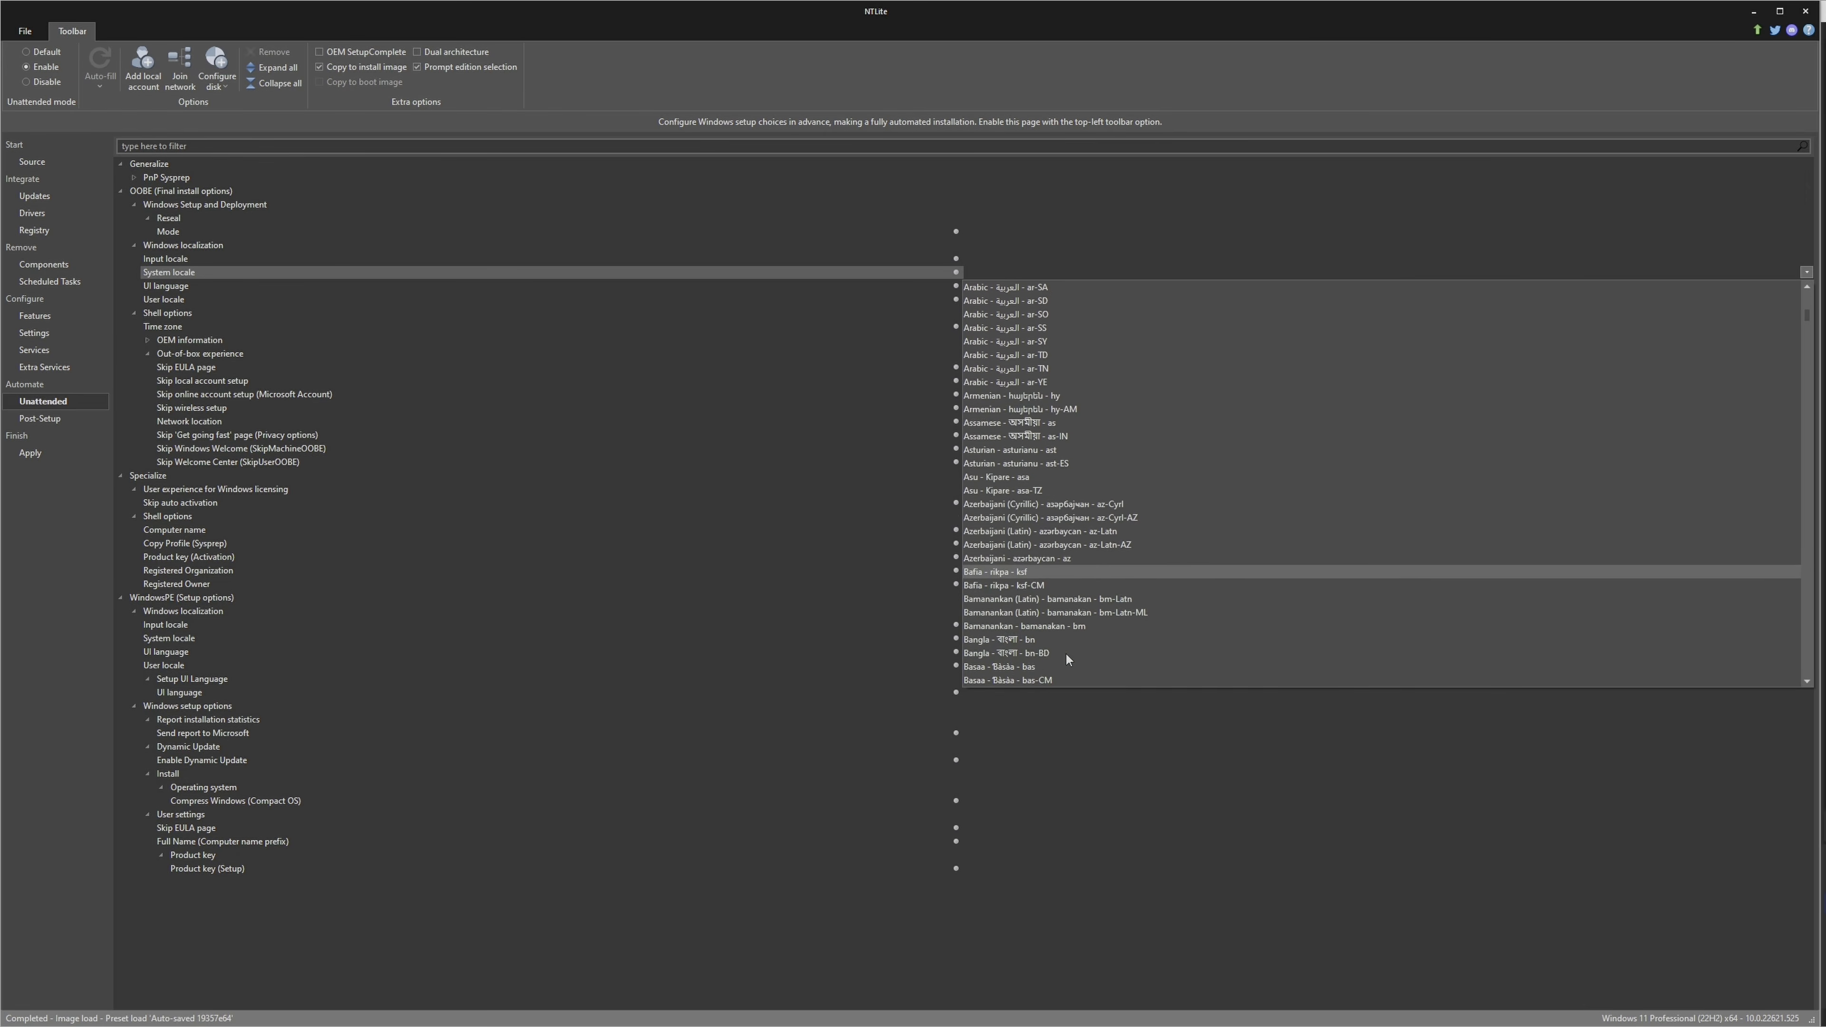
scroll(1068, 660, "down", 18)
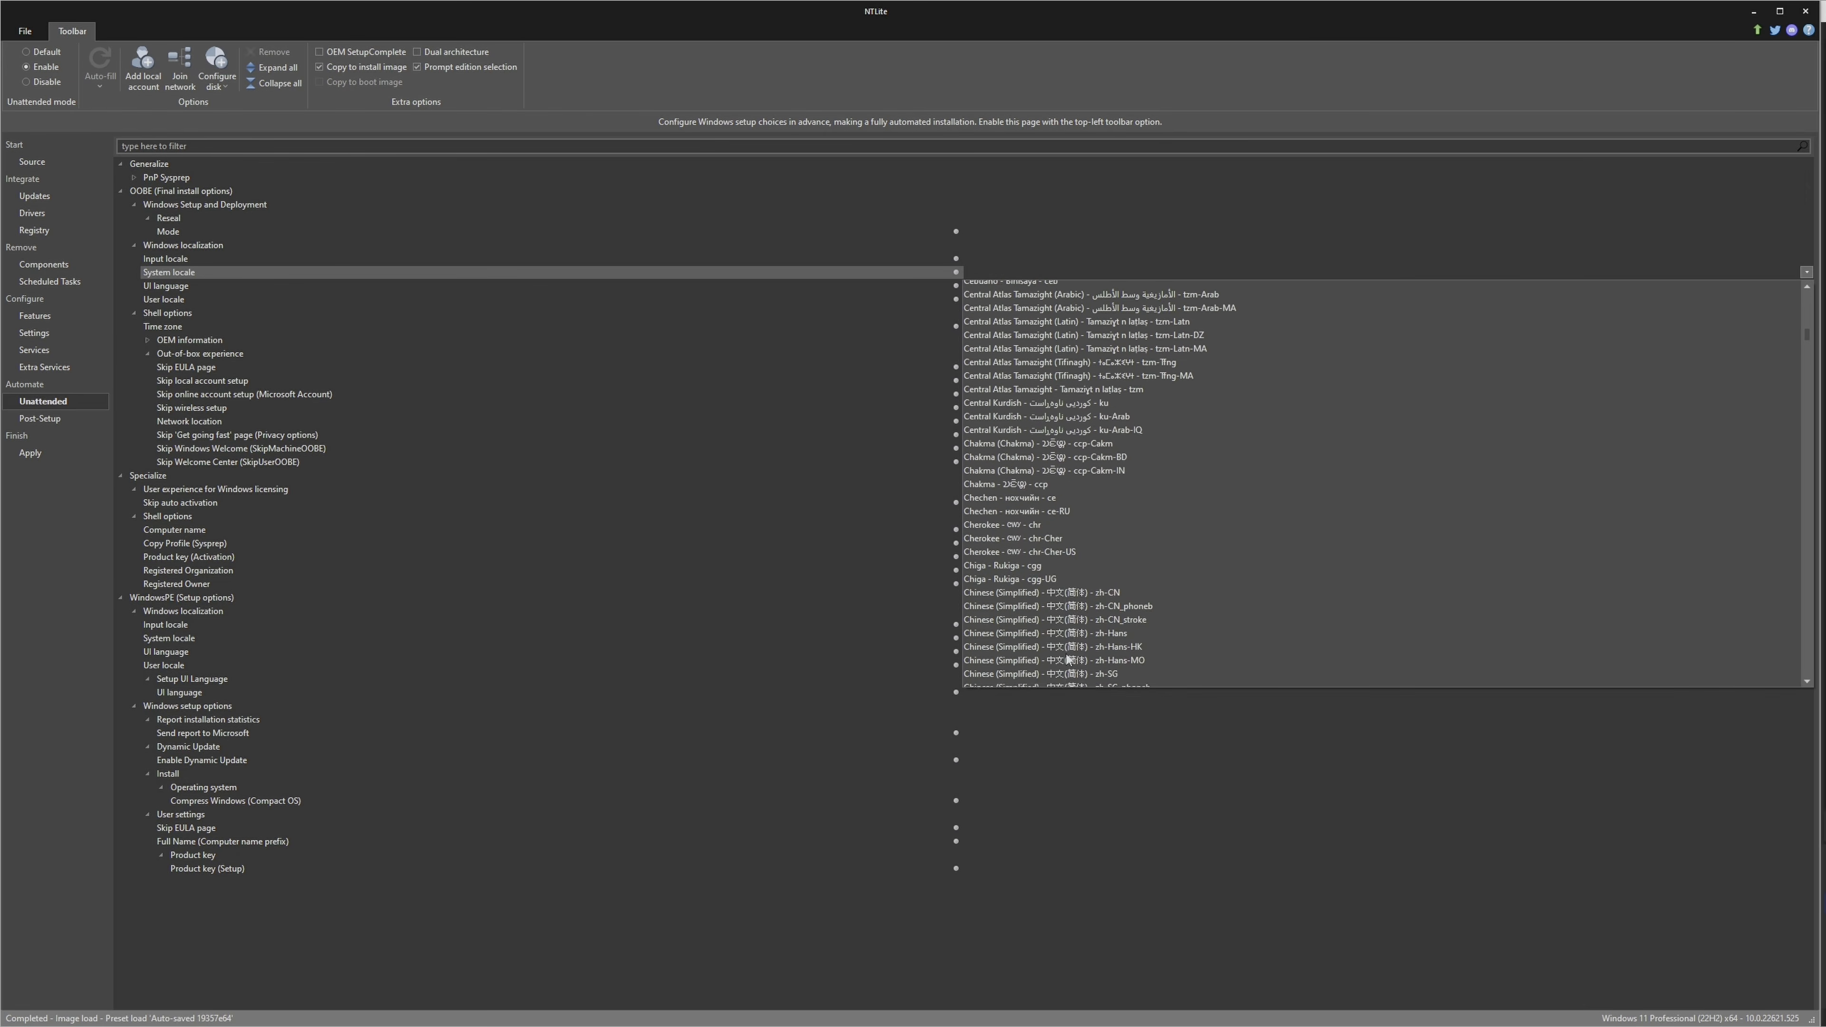
scroll(1067, 658, "down", 20)
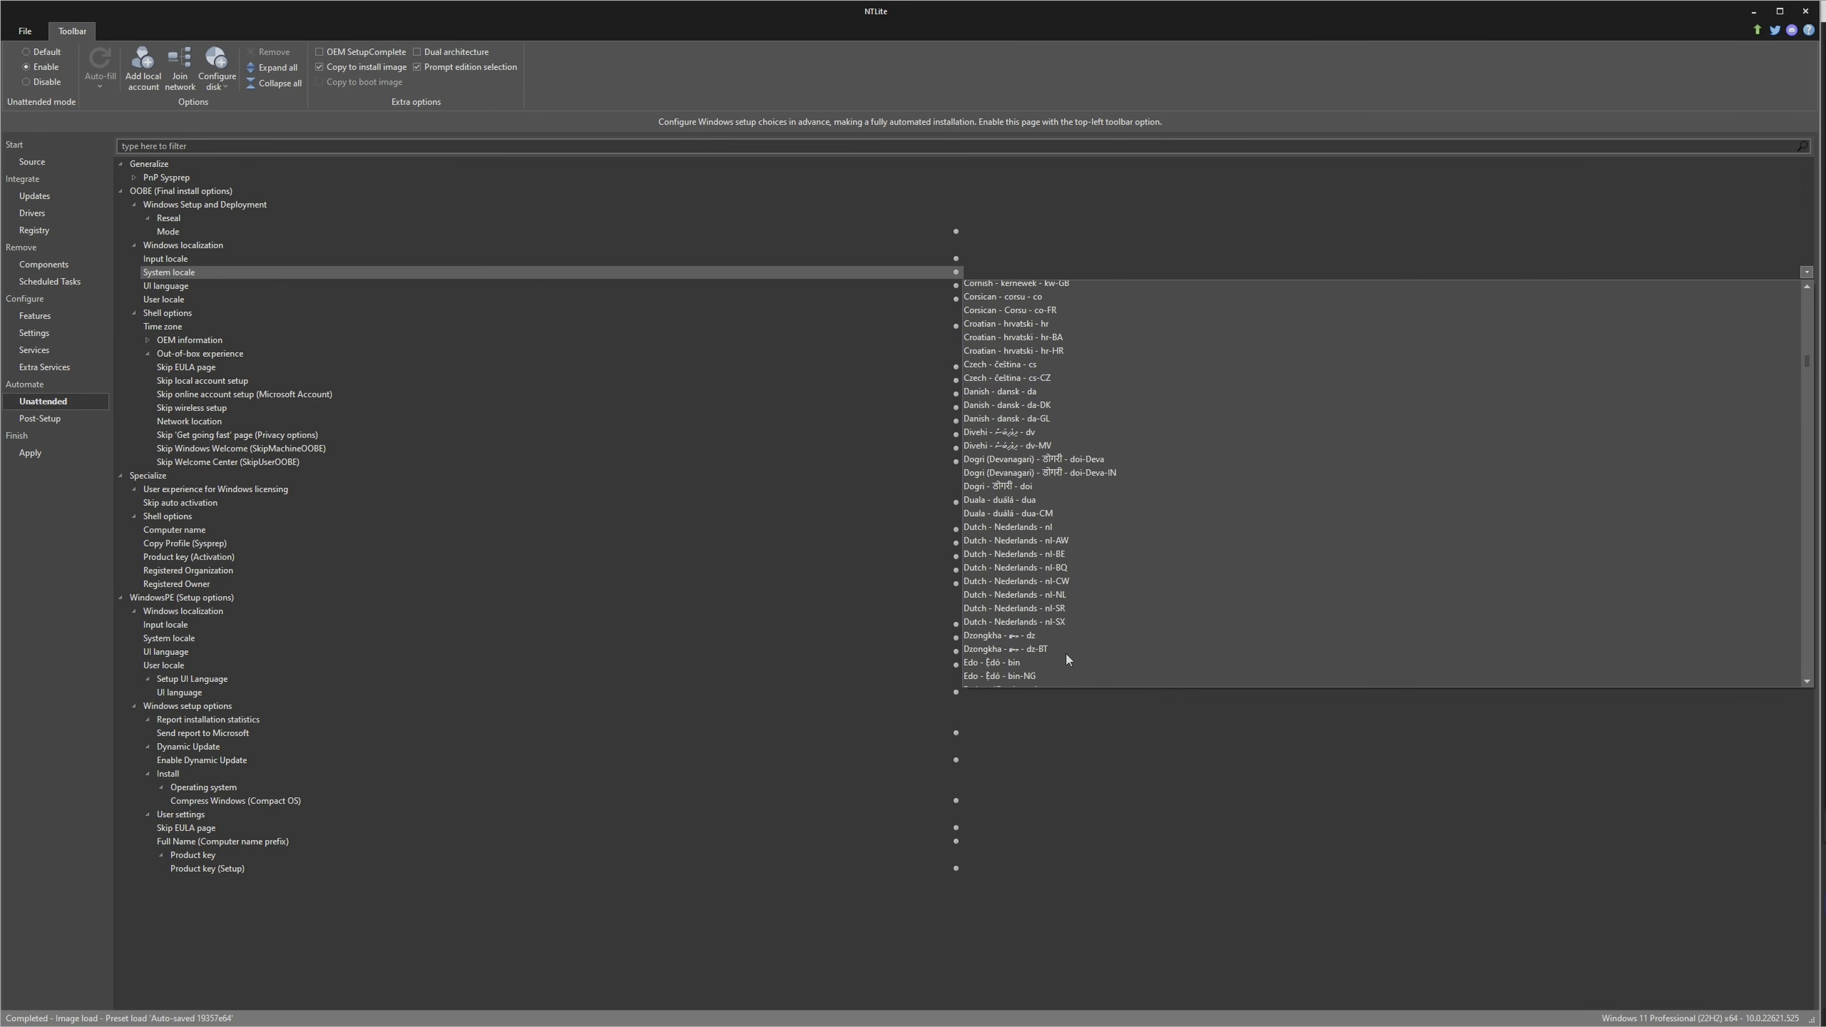
scroll(1066, 654, "down", 2)
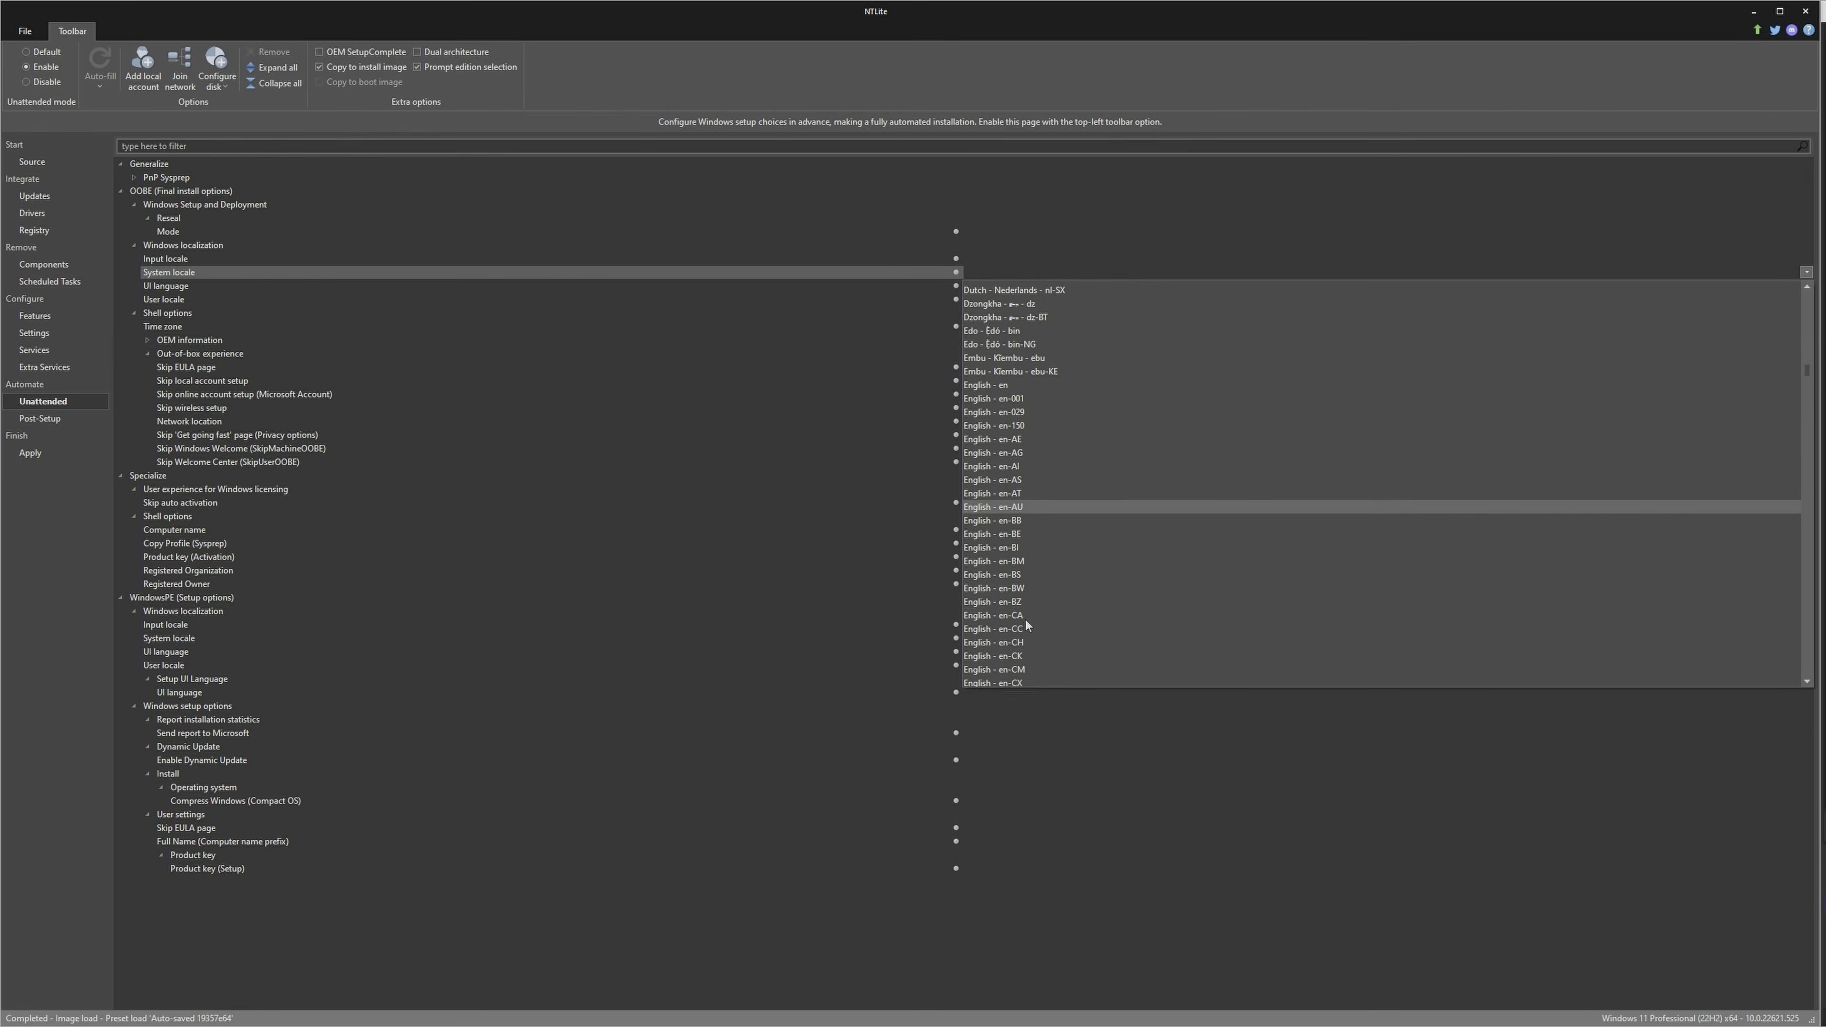
scroll(1026, 623, "down", 10)
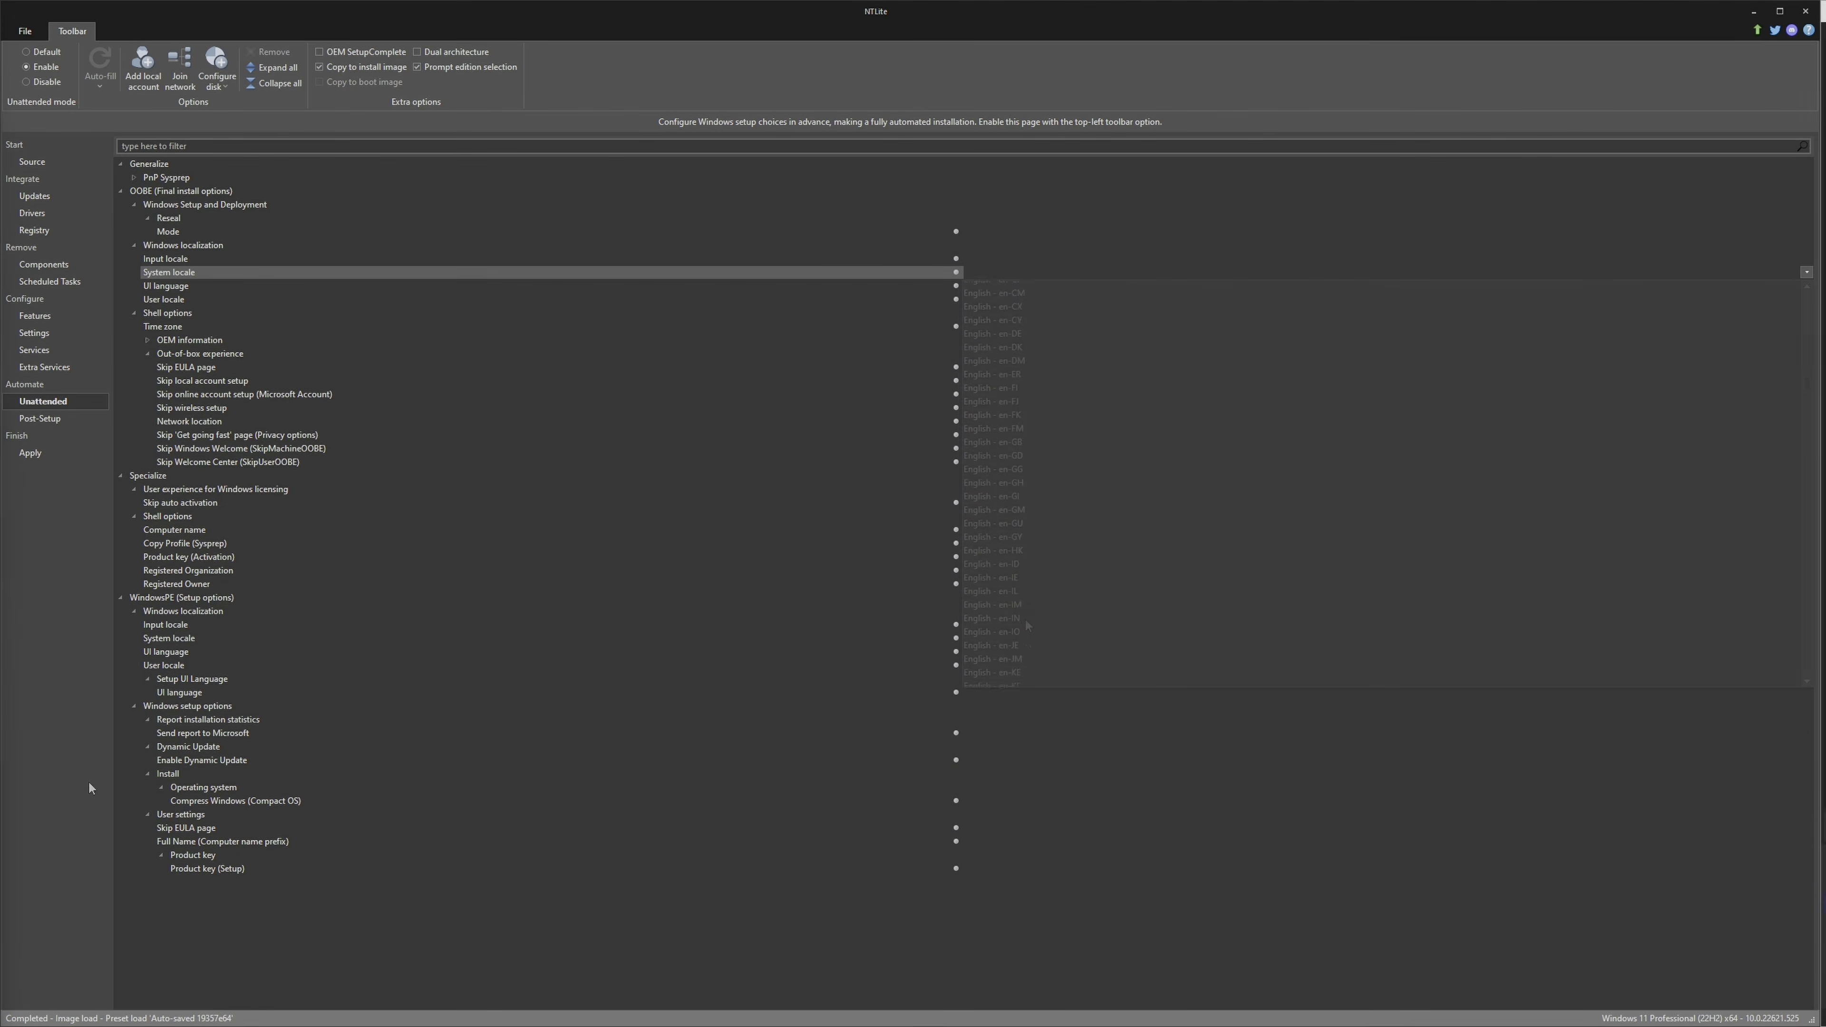
left_click(179, 286)
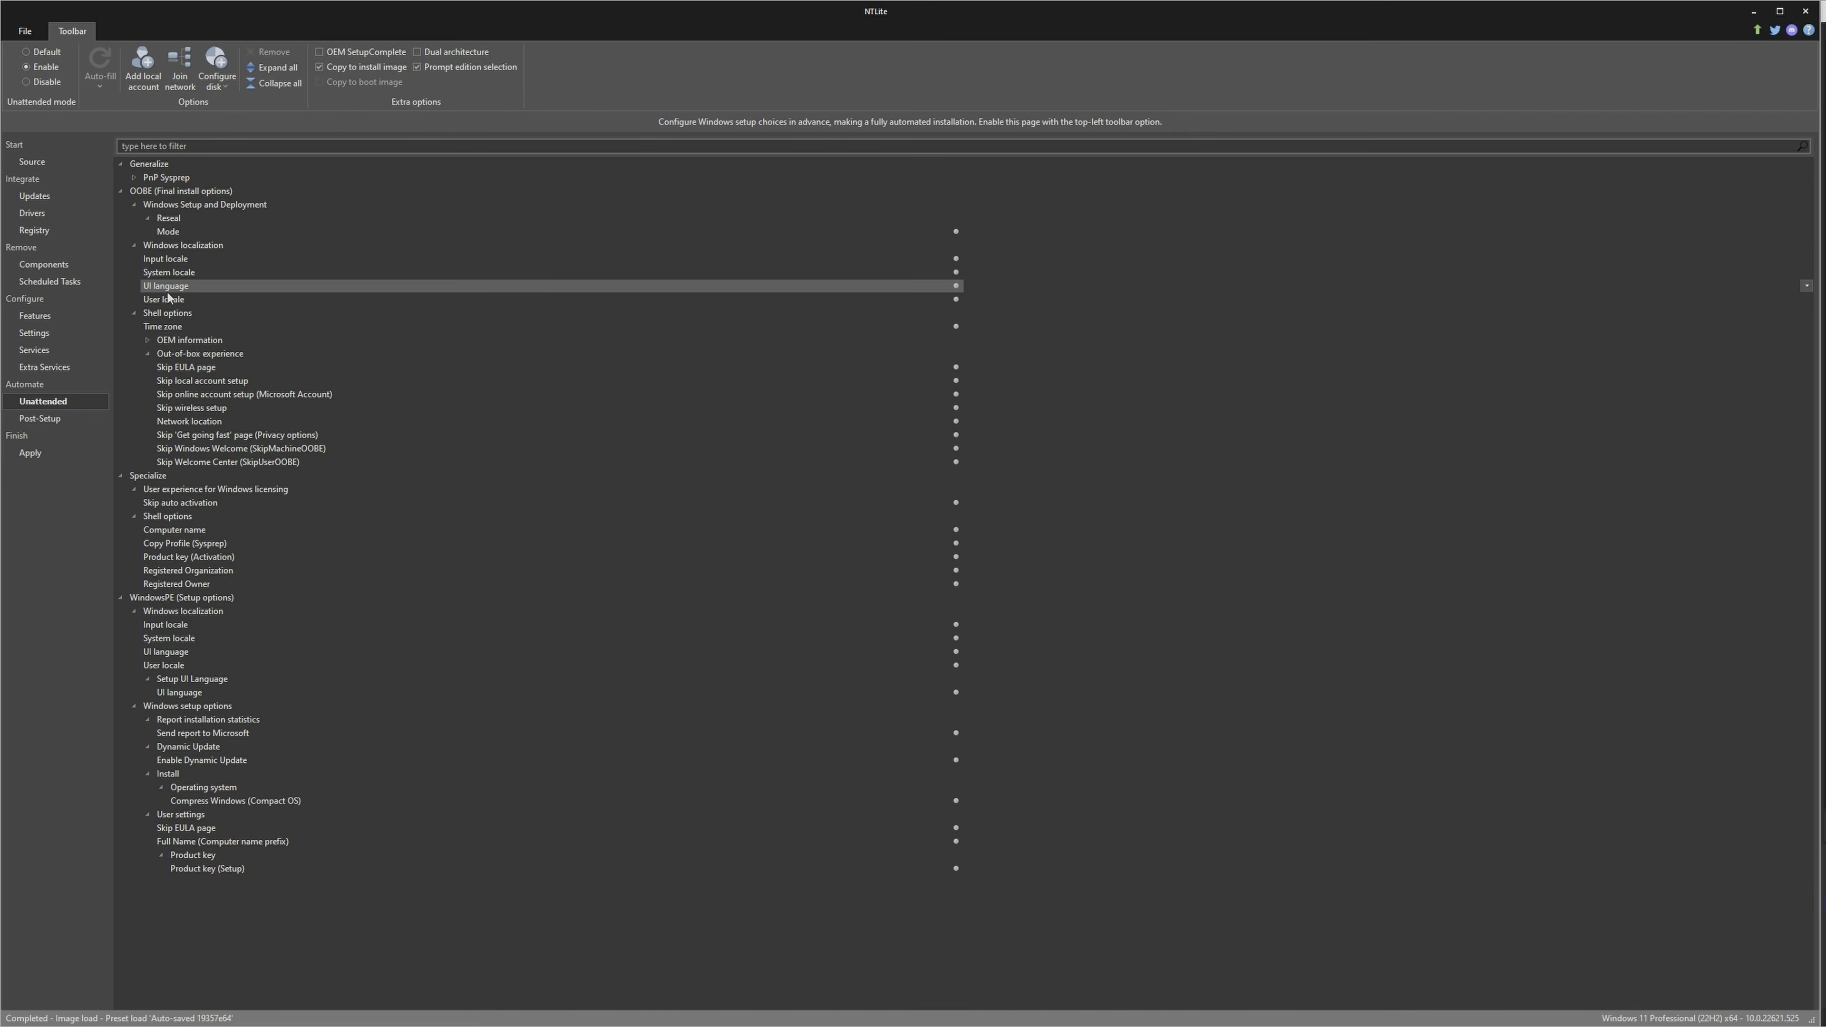
left_click(168, 299)
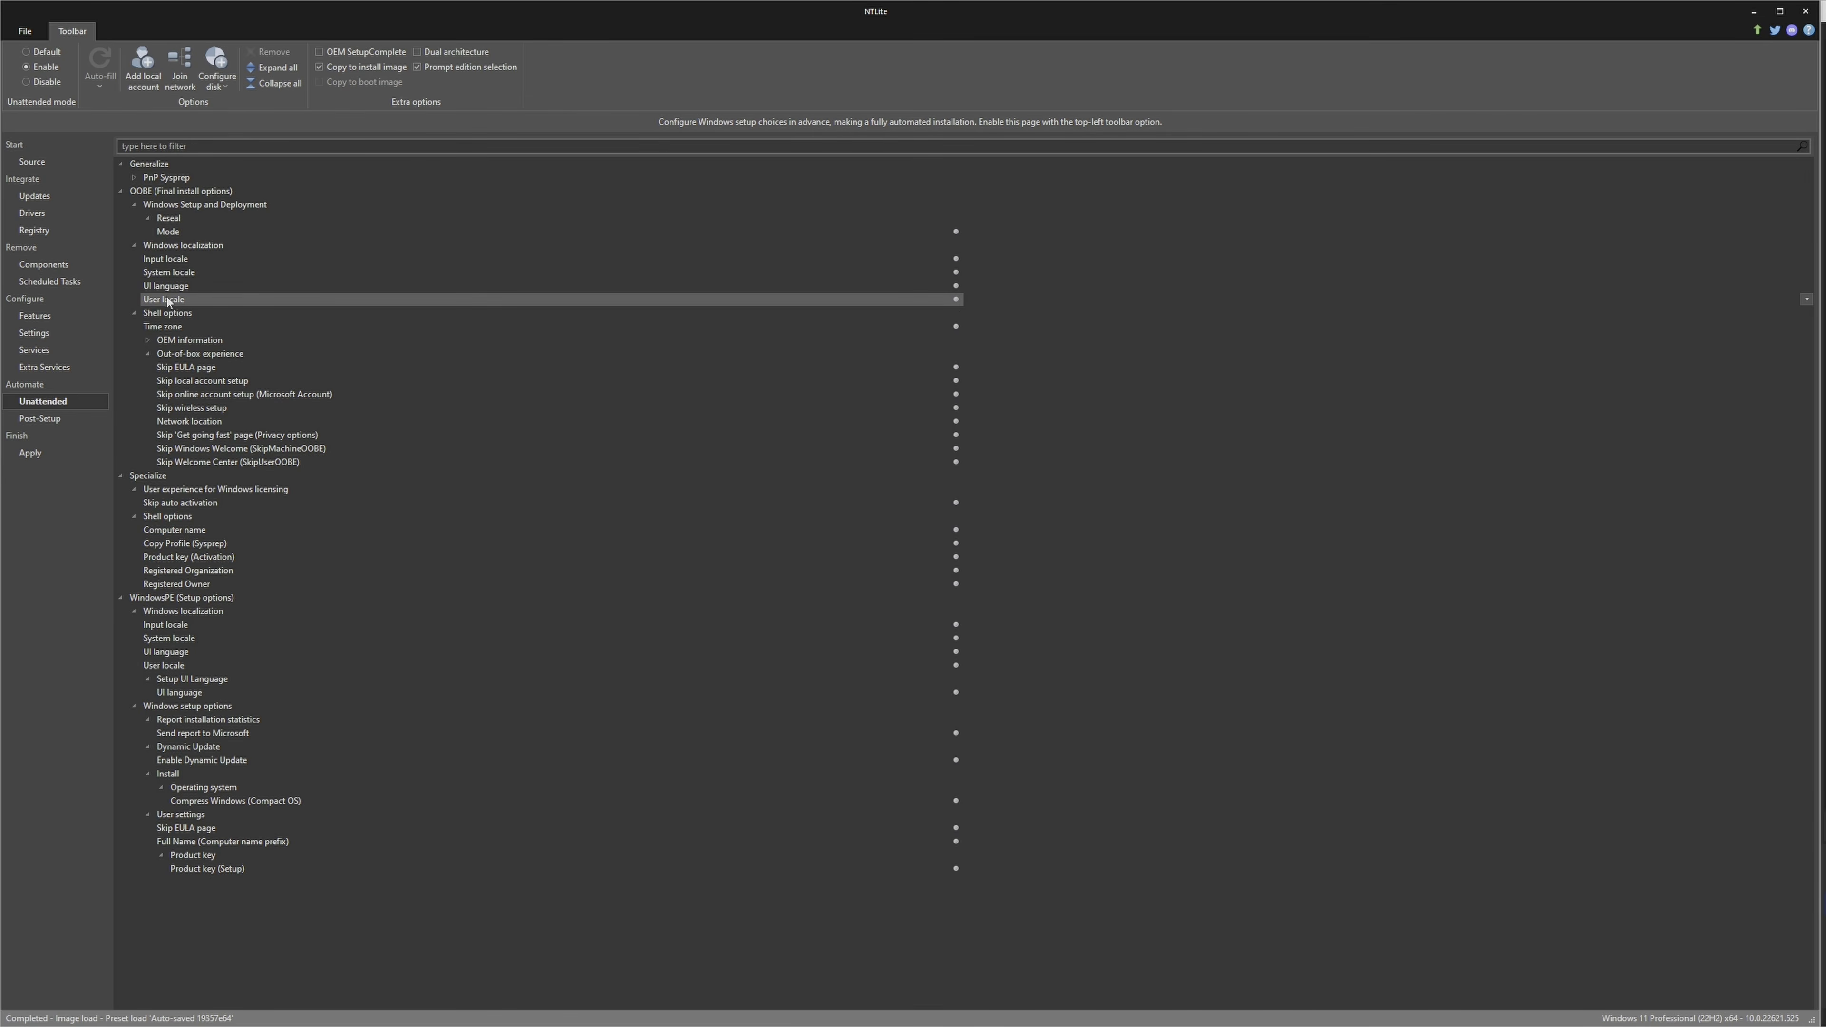
left_click(171, 327)
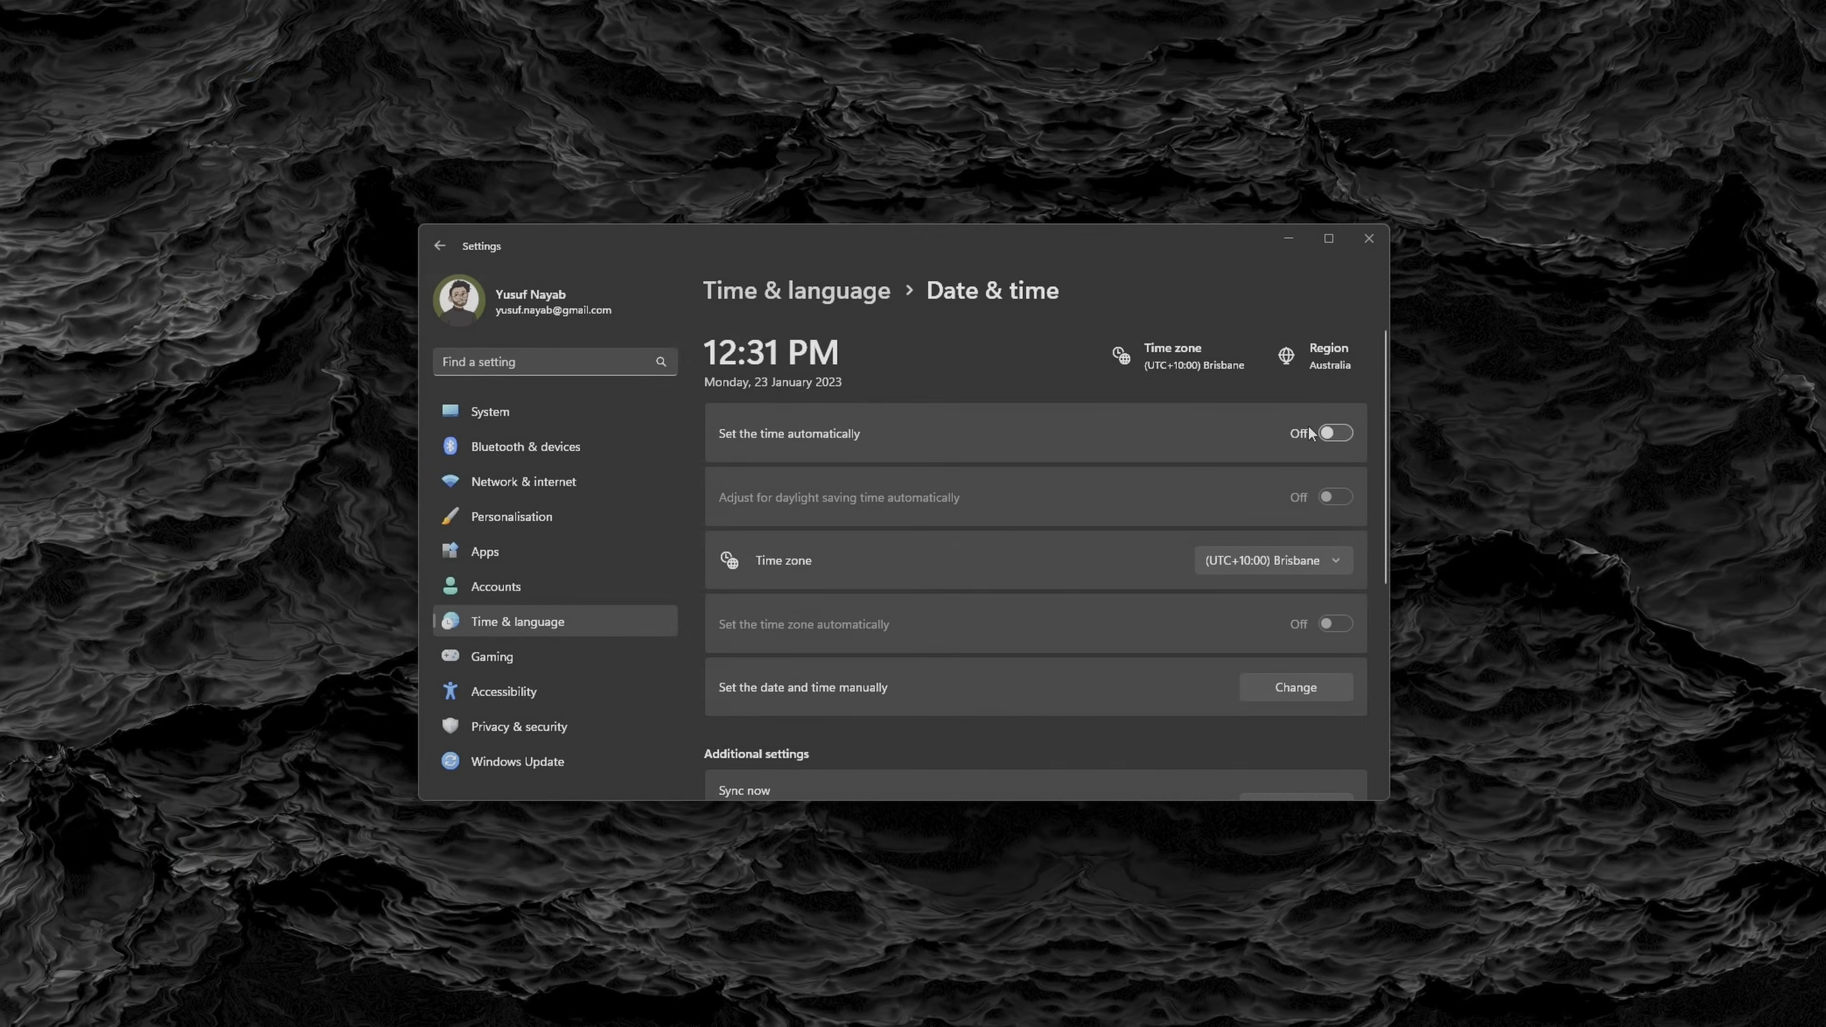
Switch to Windows Settings and turn on Set the time automatically on the Date & time page
left_click(1338, 433)
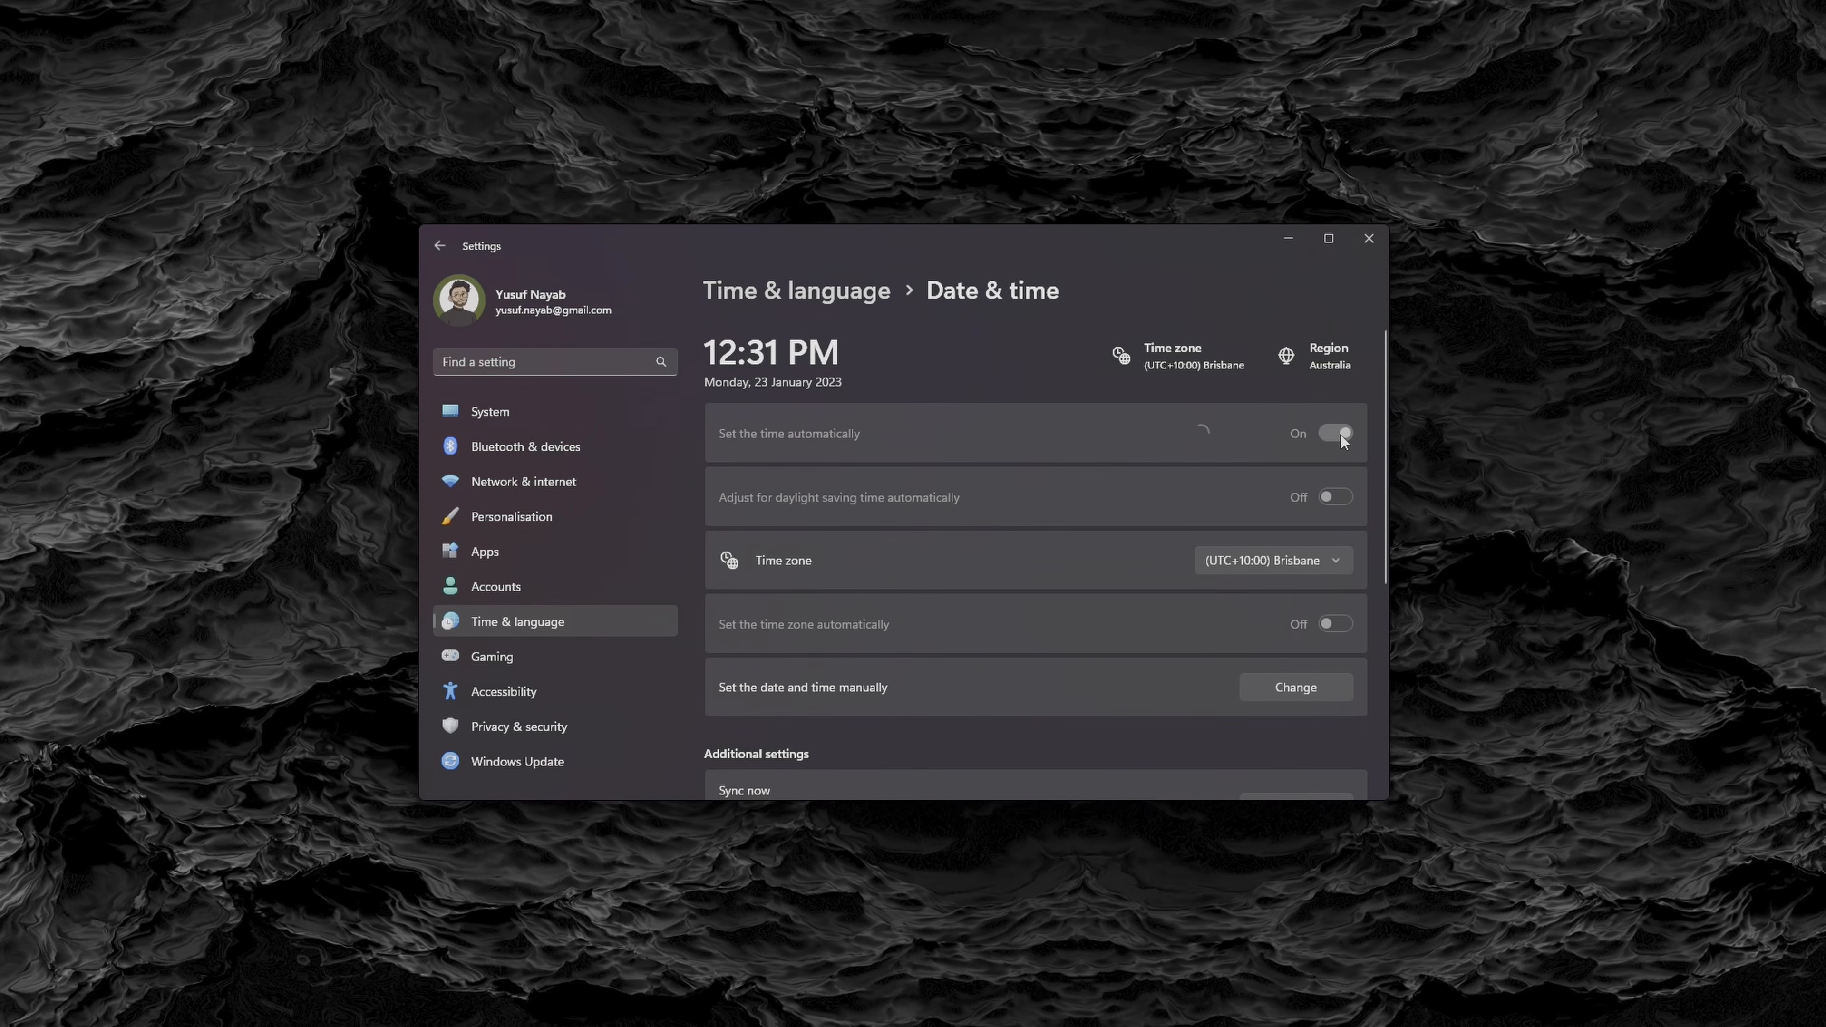
left_click(1342, 436)
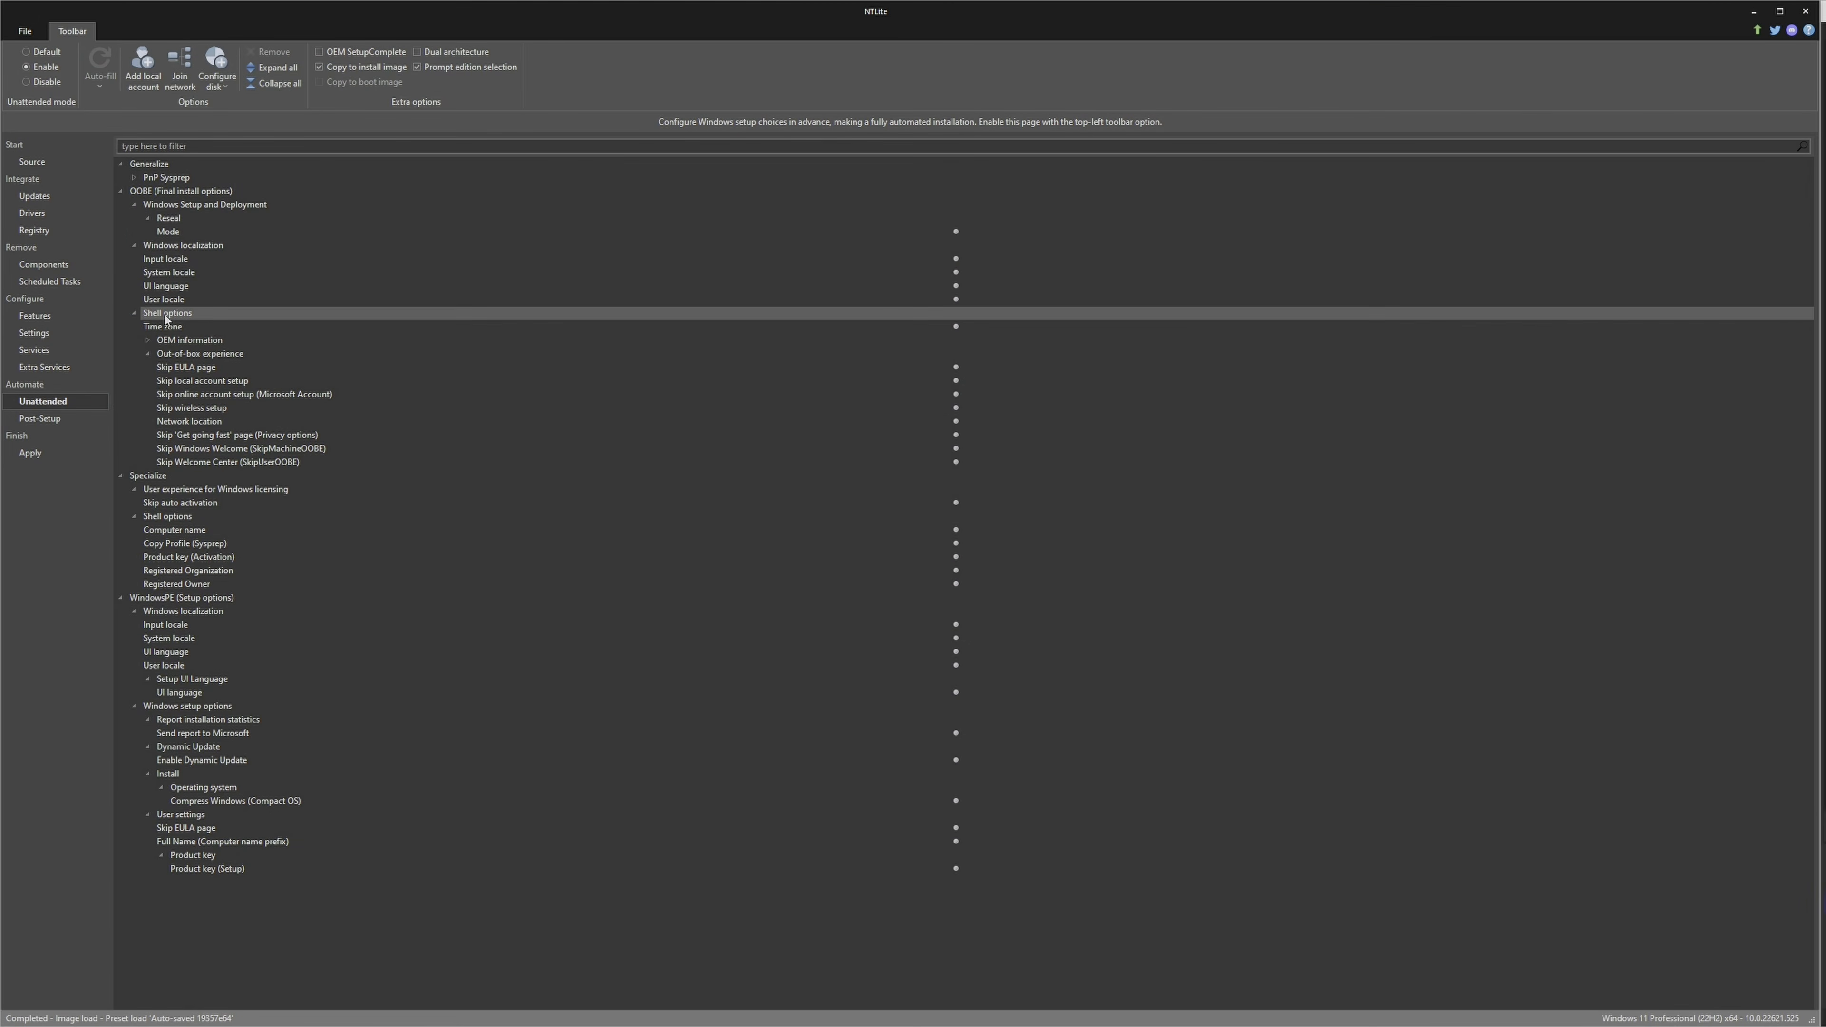
Back in NTLite, set Skip EULA page to true under Out-of-box experience
left_click(178, 356)
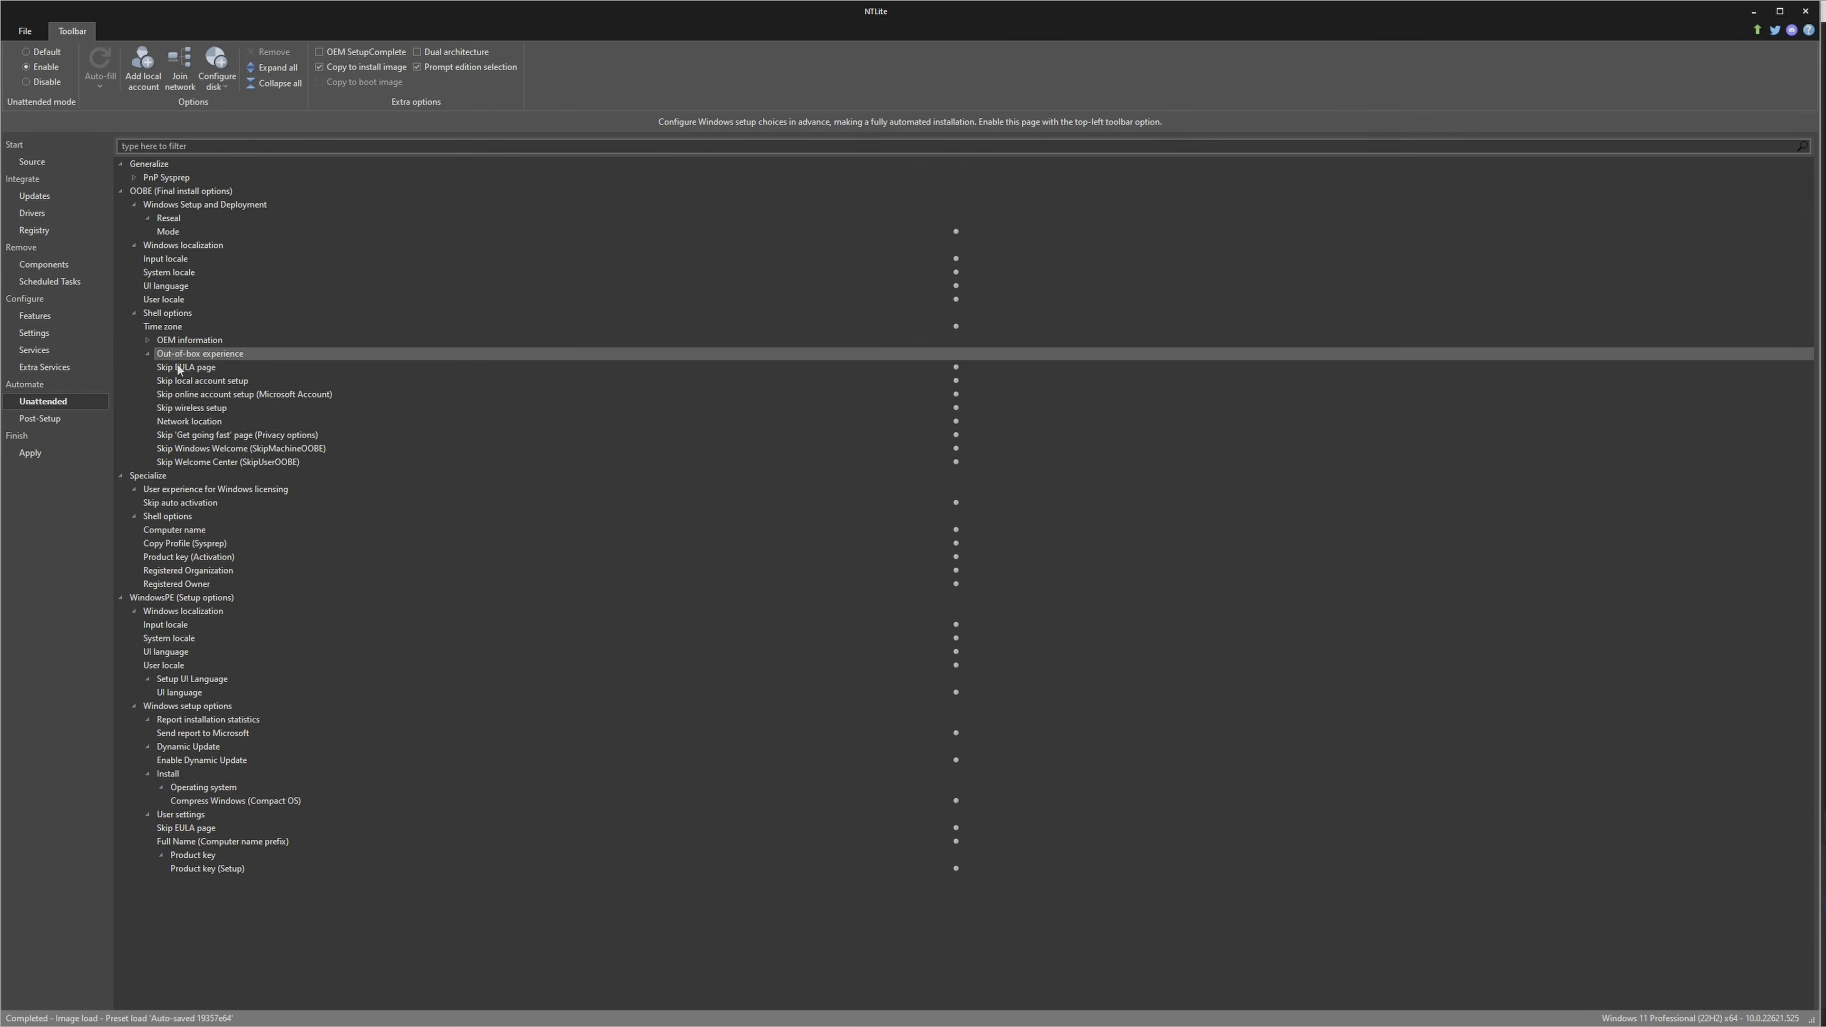
left_click(179, 370)
left_click(986, 368)
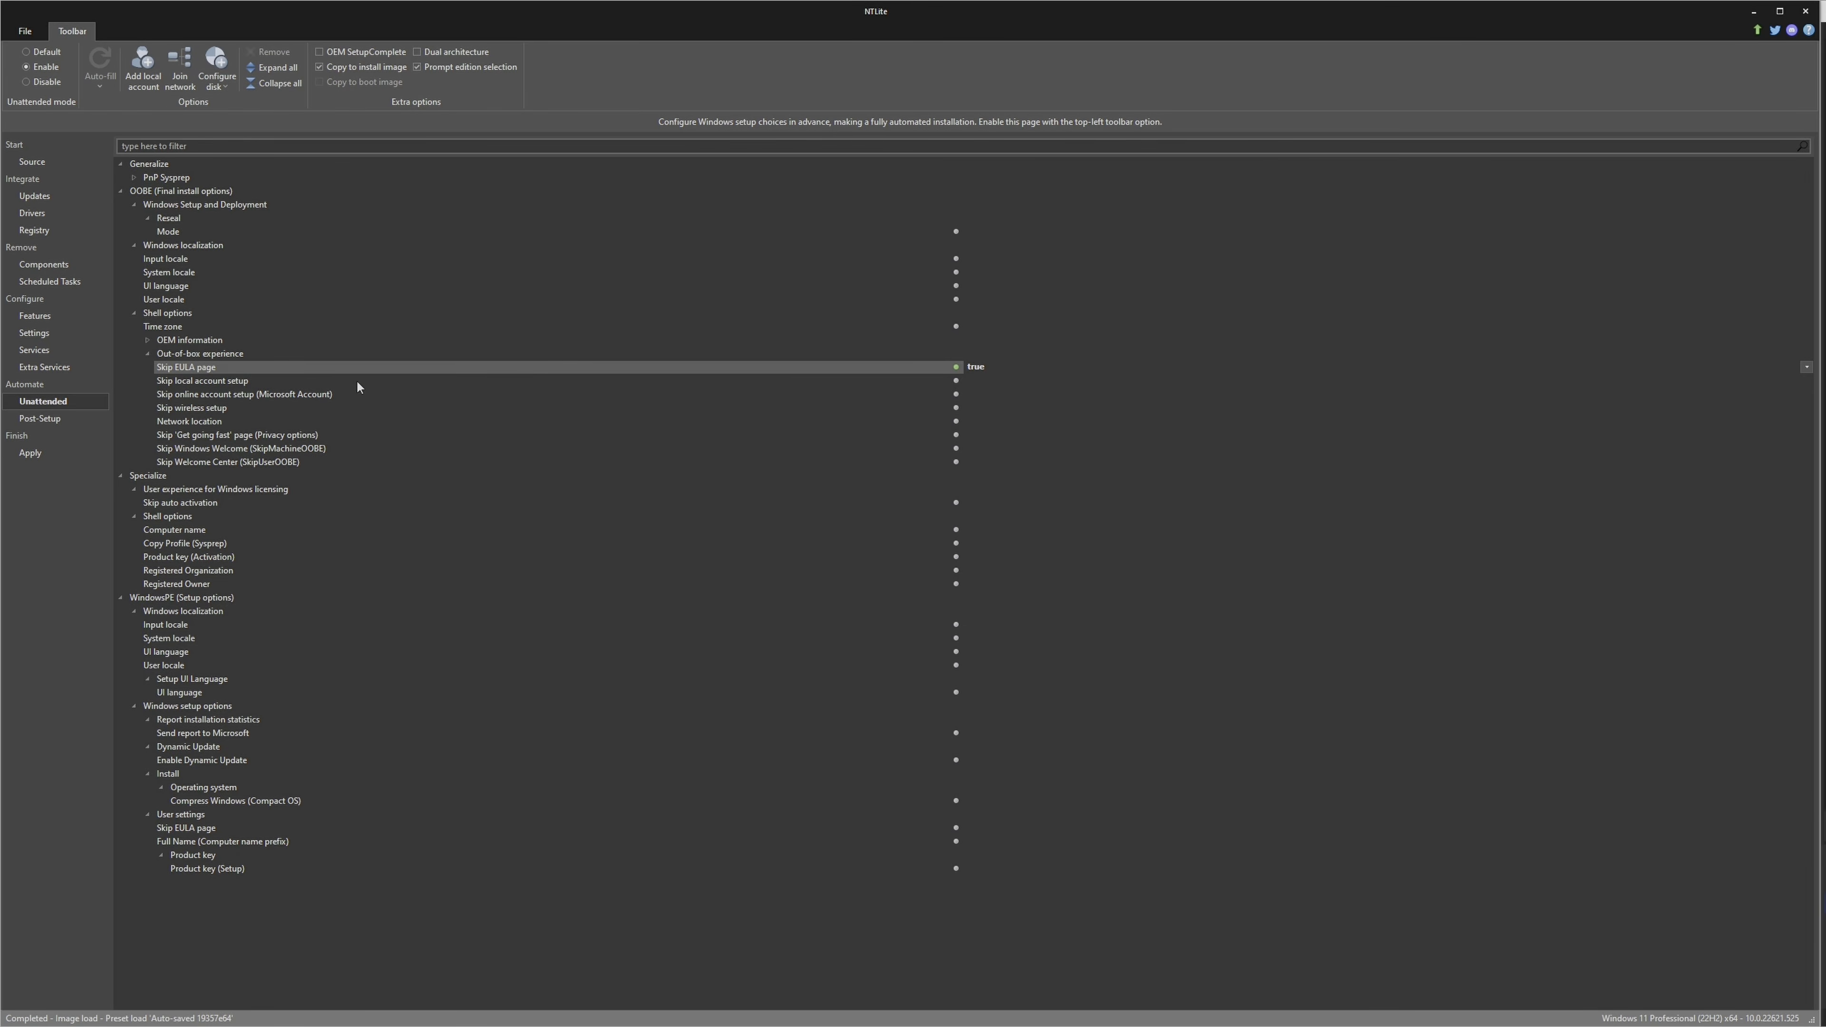
Set Skip local account setup to false and Skip online account setup (Microsoft Account) to true
double_click(995, 380)
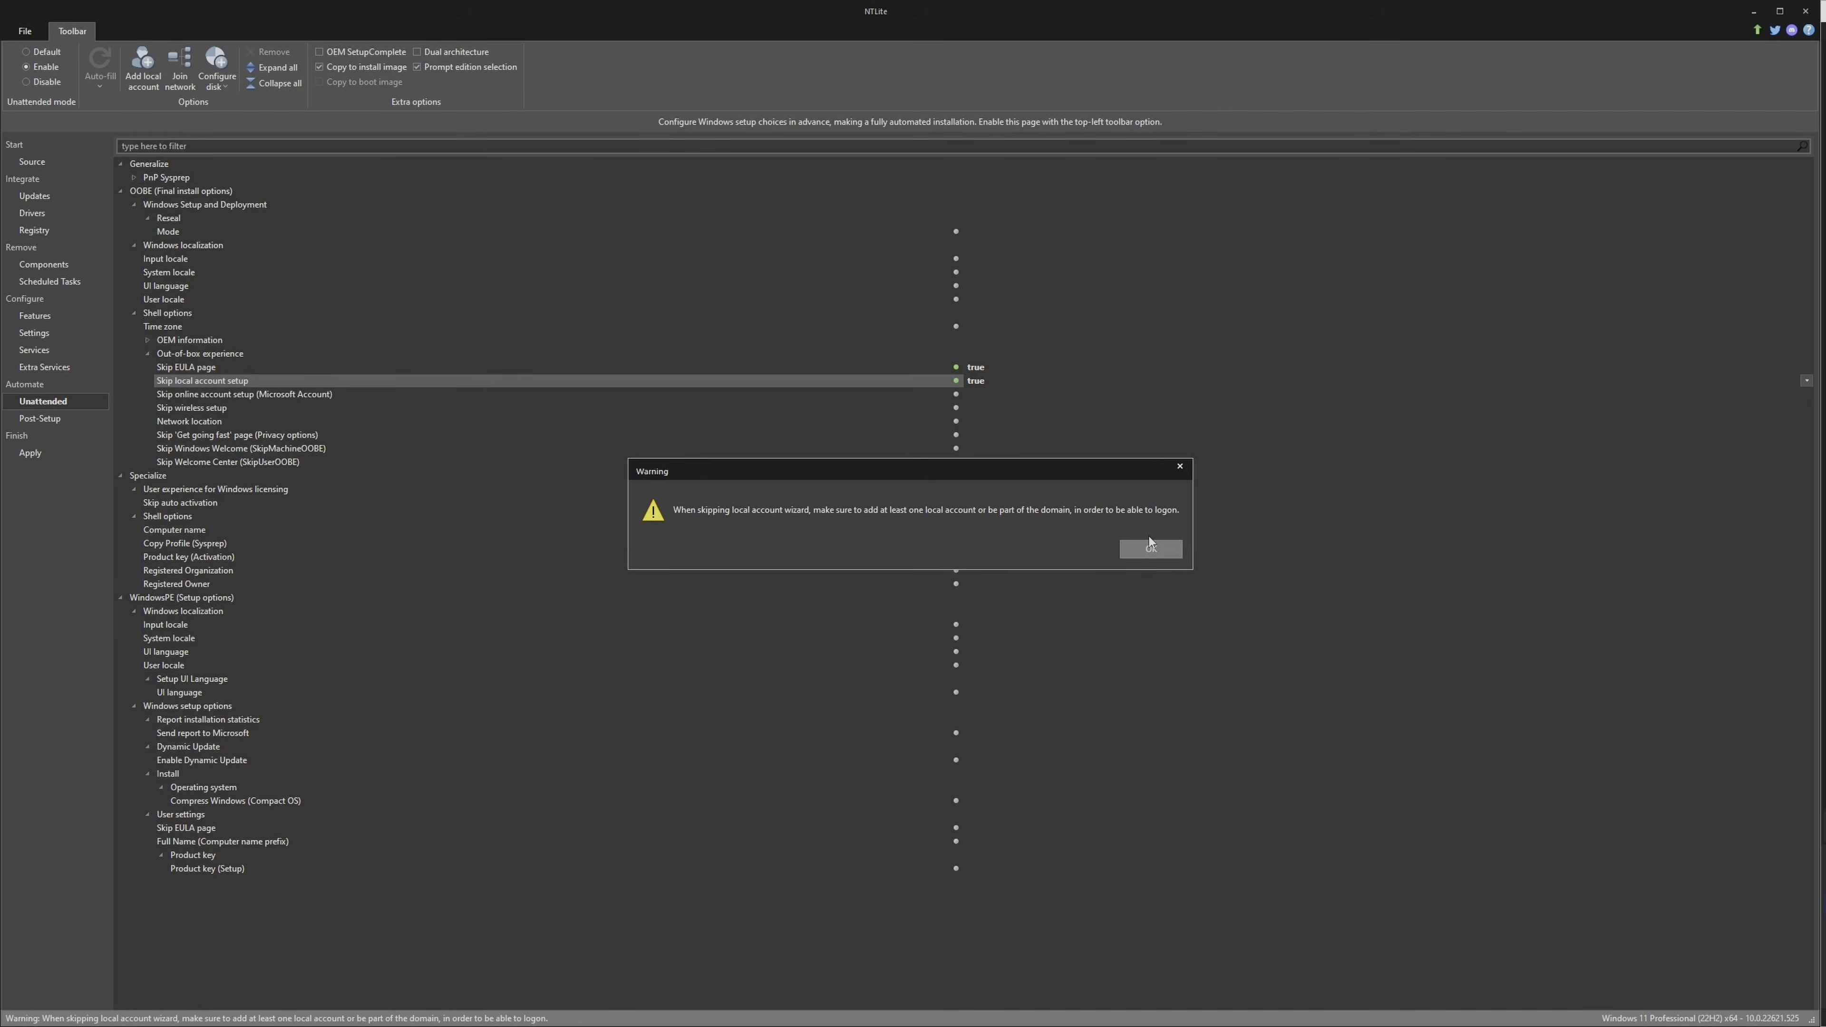
left_click(1150, 548)
double_click(987, 379)
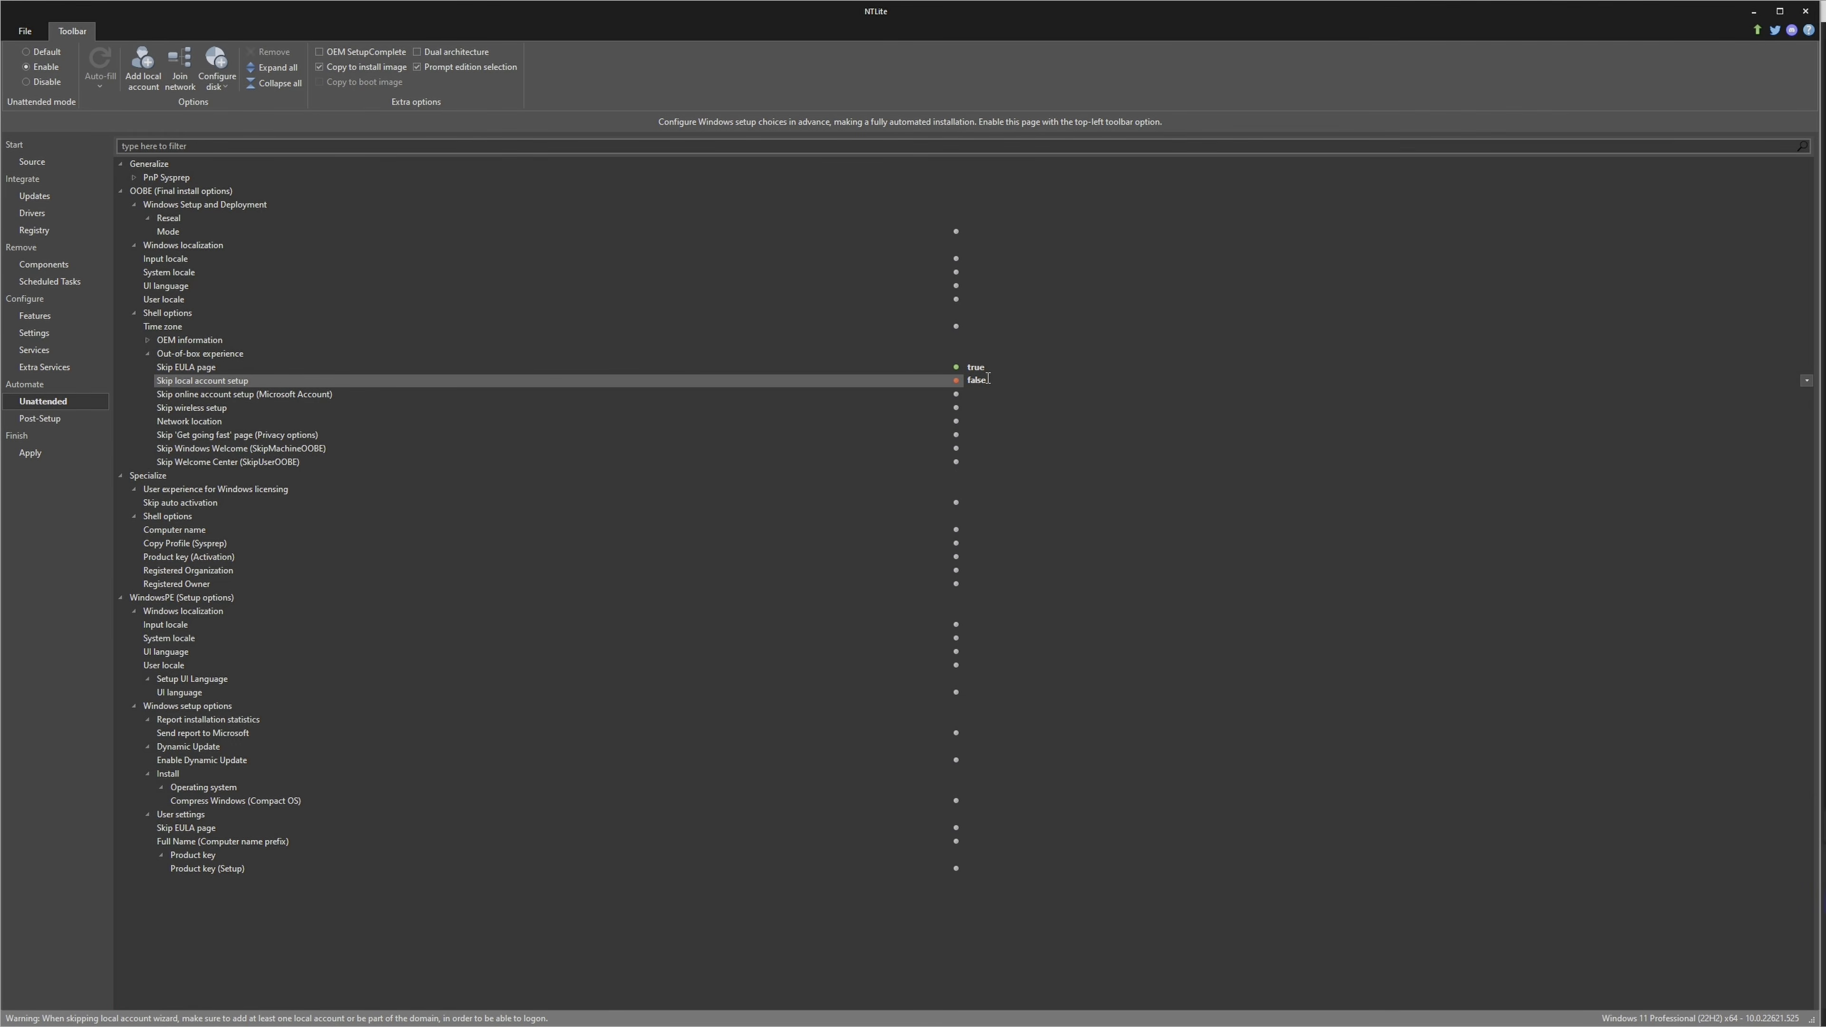
double_click(988, 394)
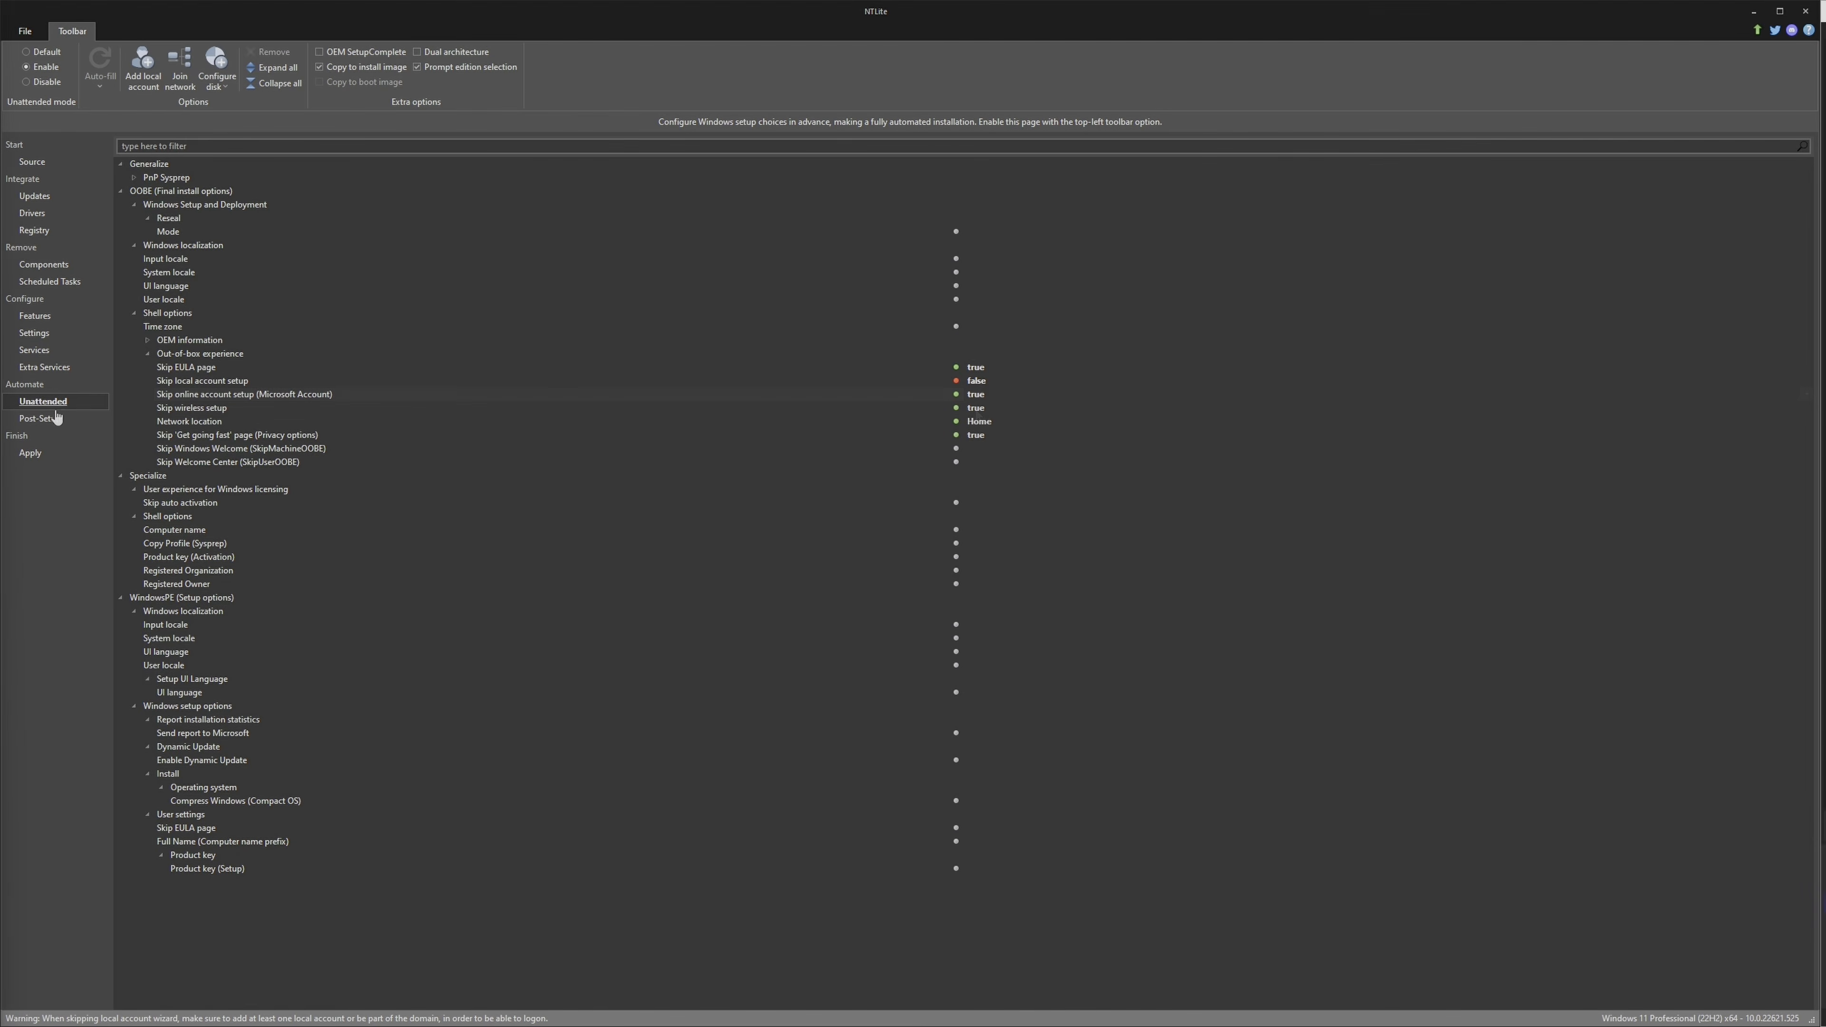
Add the Disable hibernate template to the Post-Setup machine execution queue
left_click(53, 419)
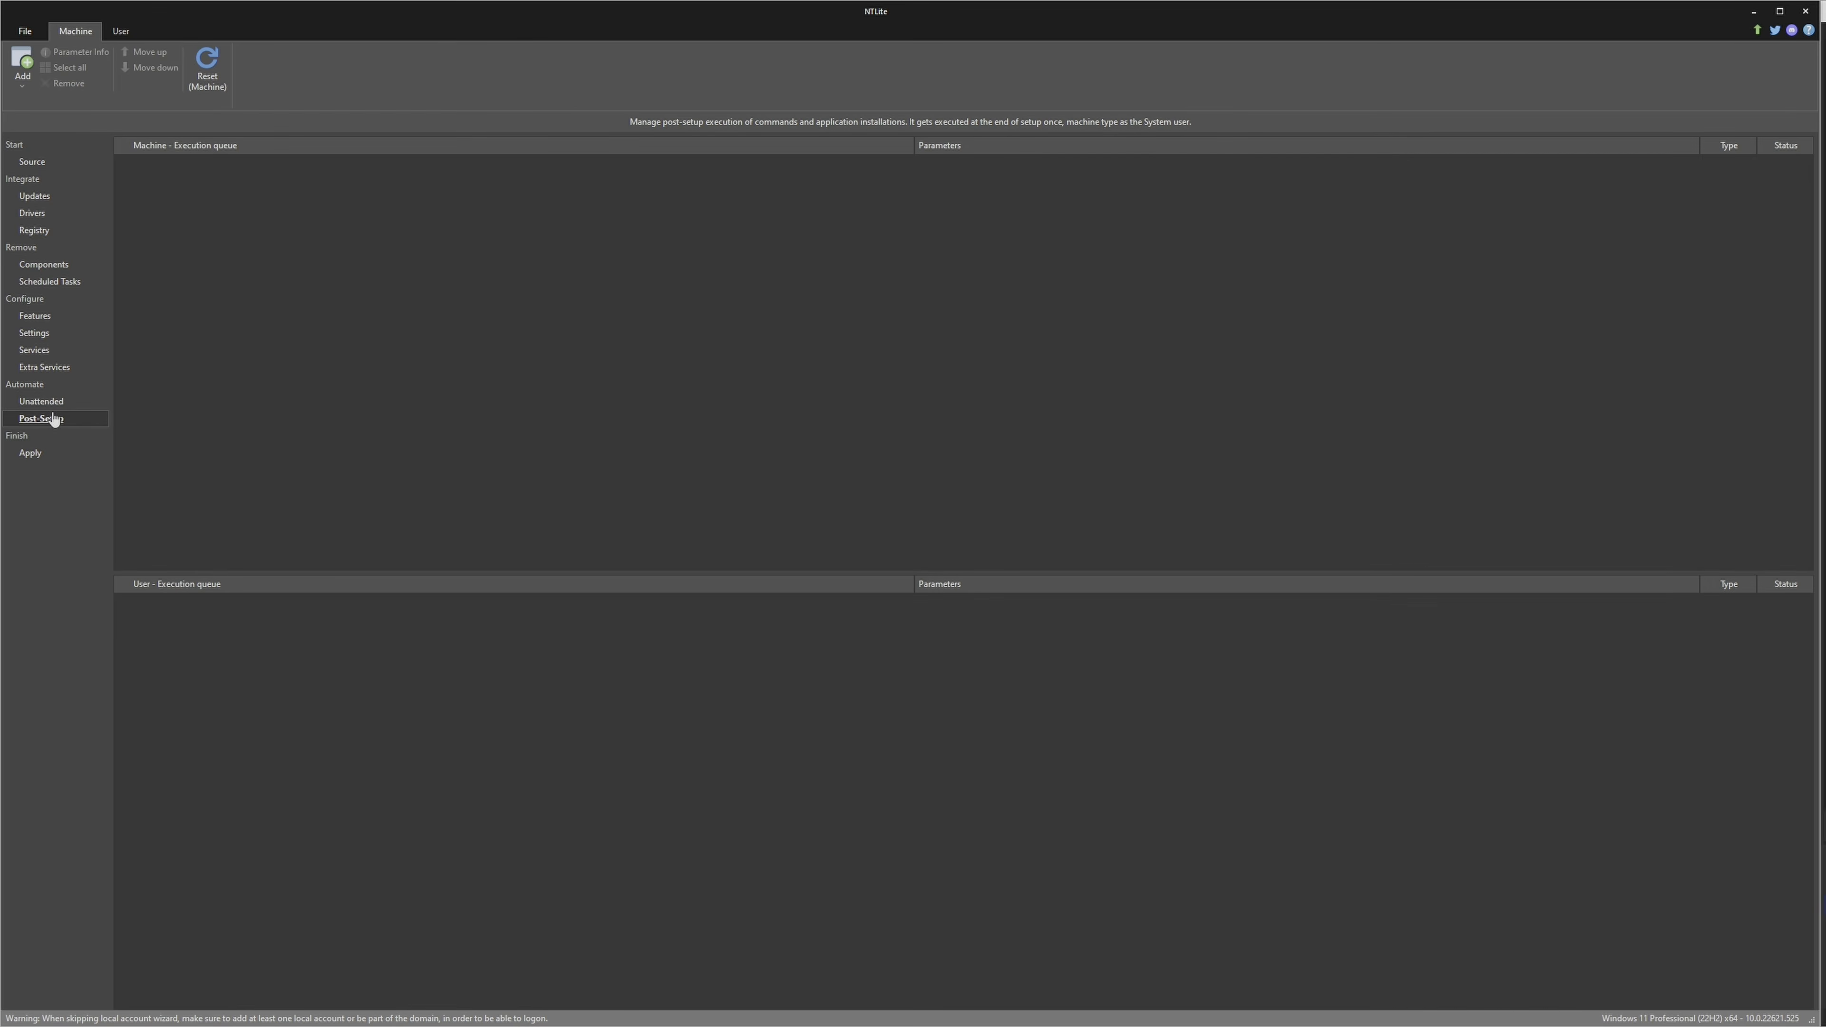
left_click(23, 71)
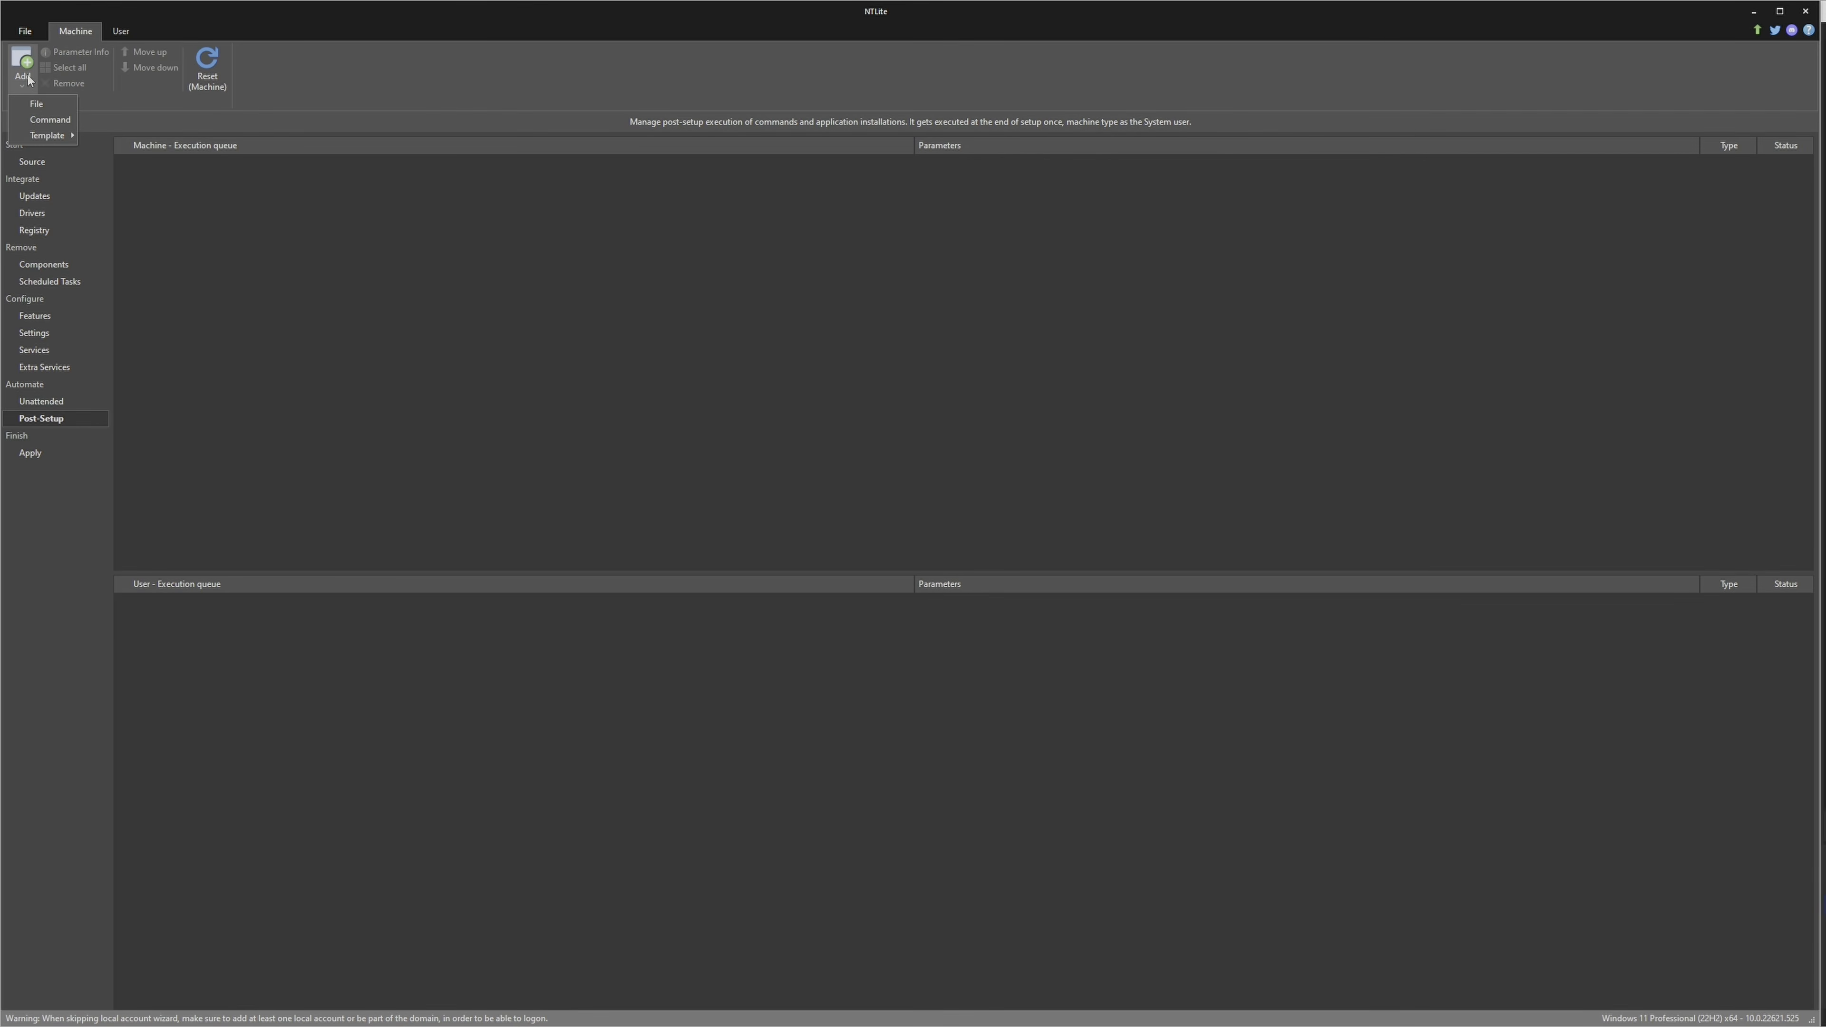
mouse_move(42, 135)
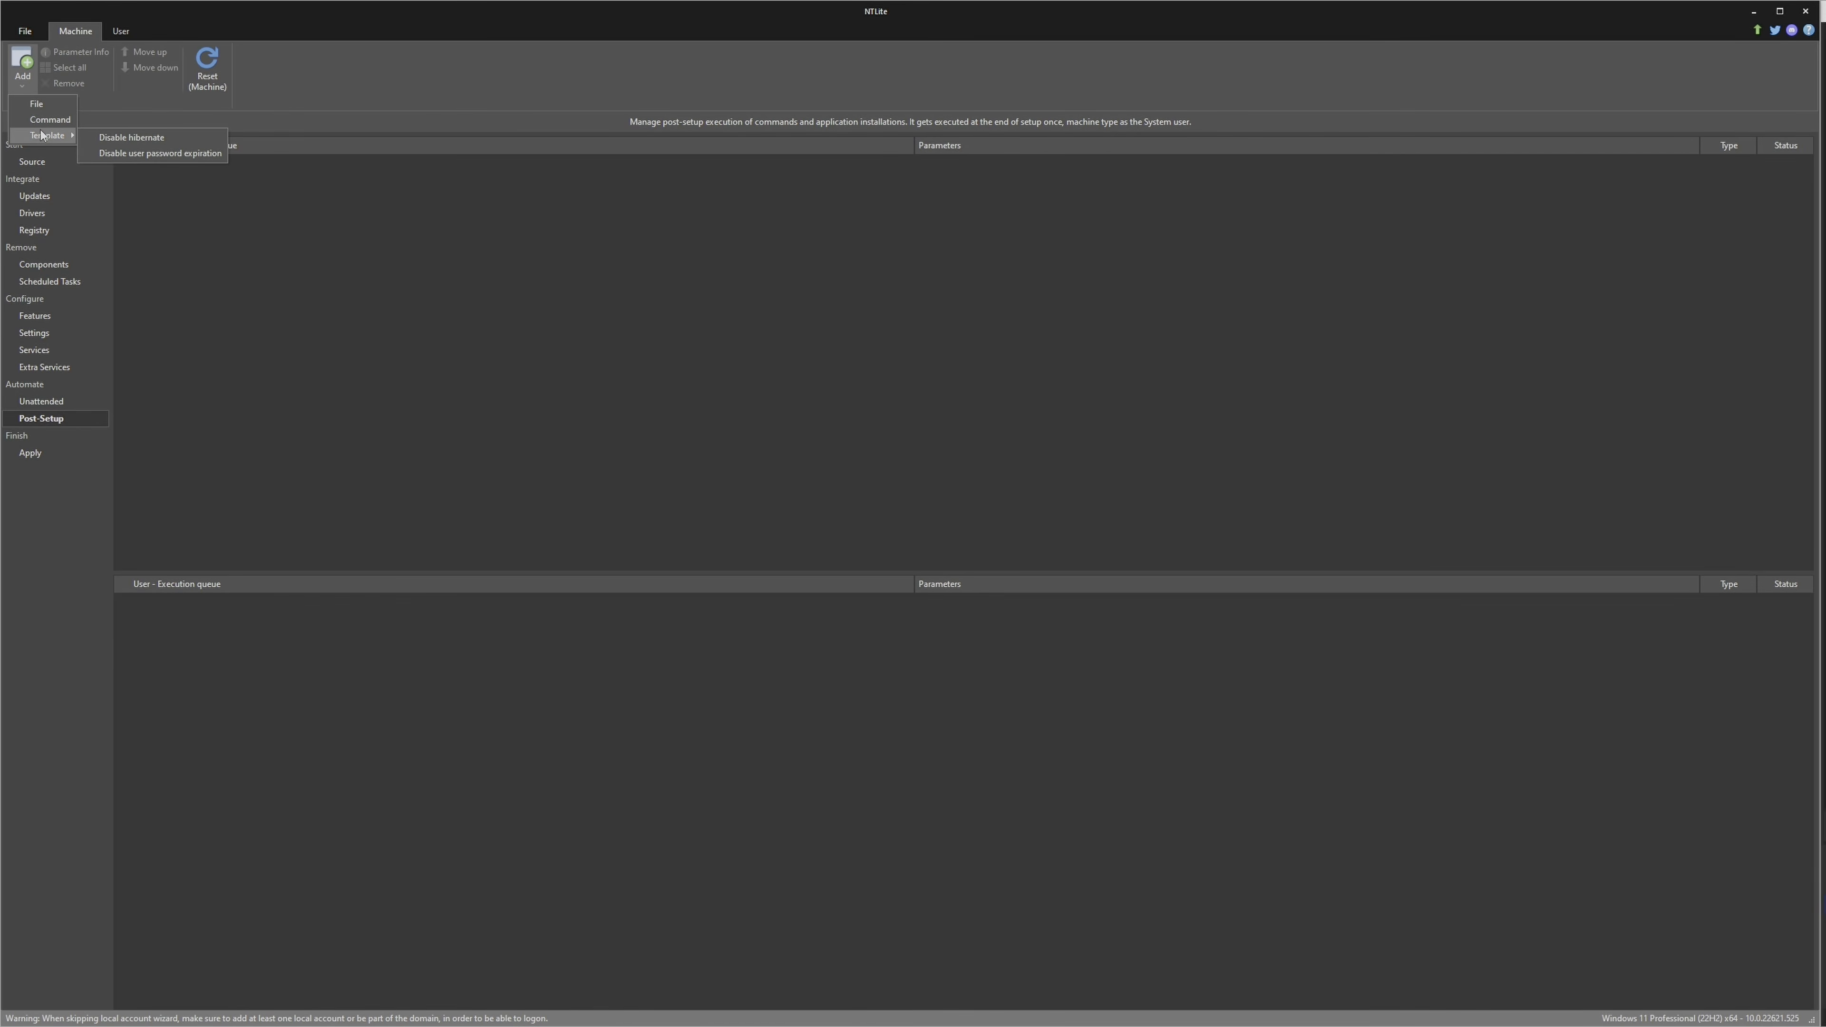
left_click(166, 137)
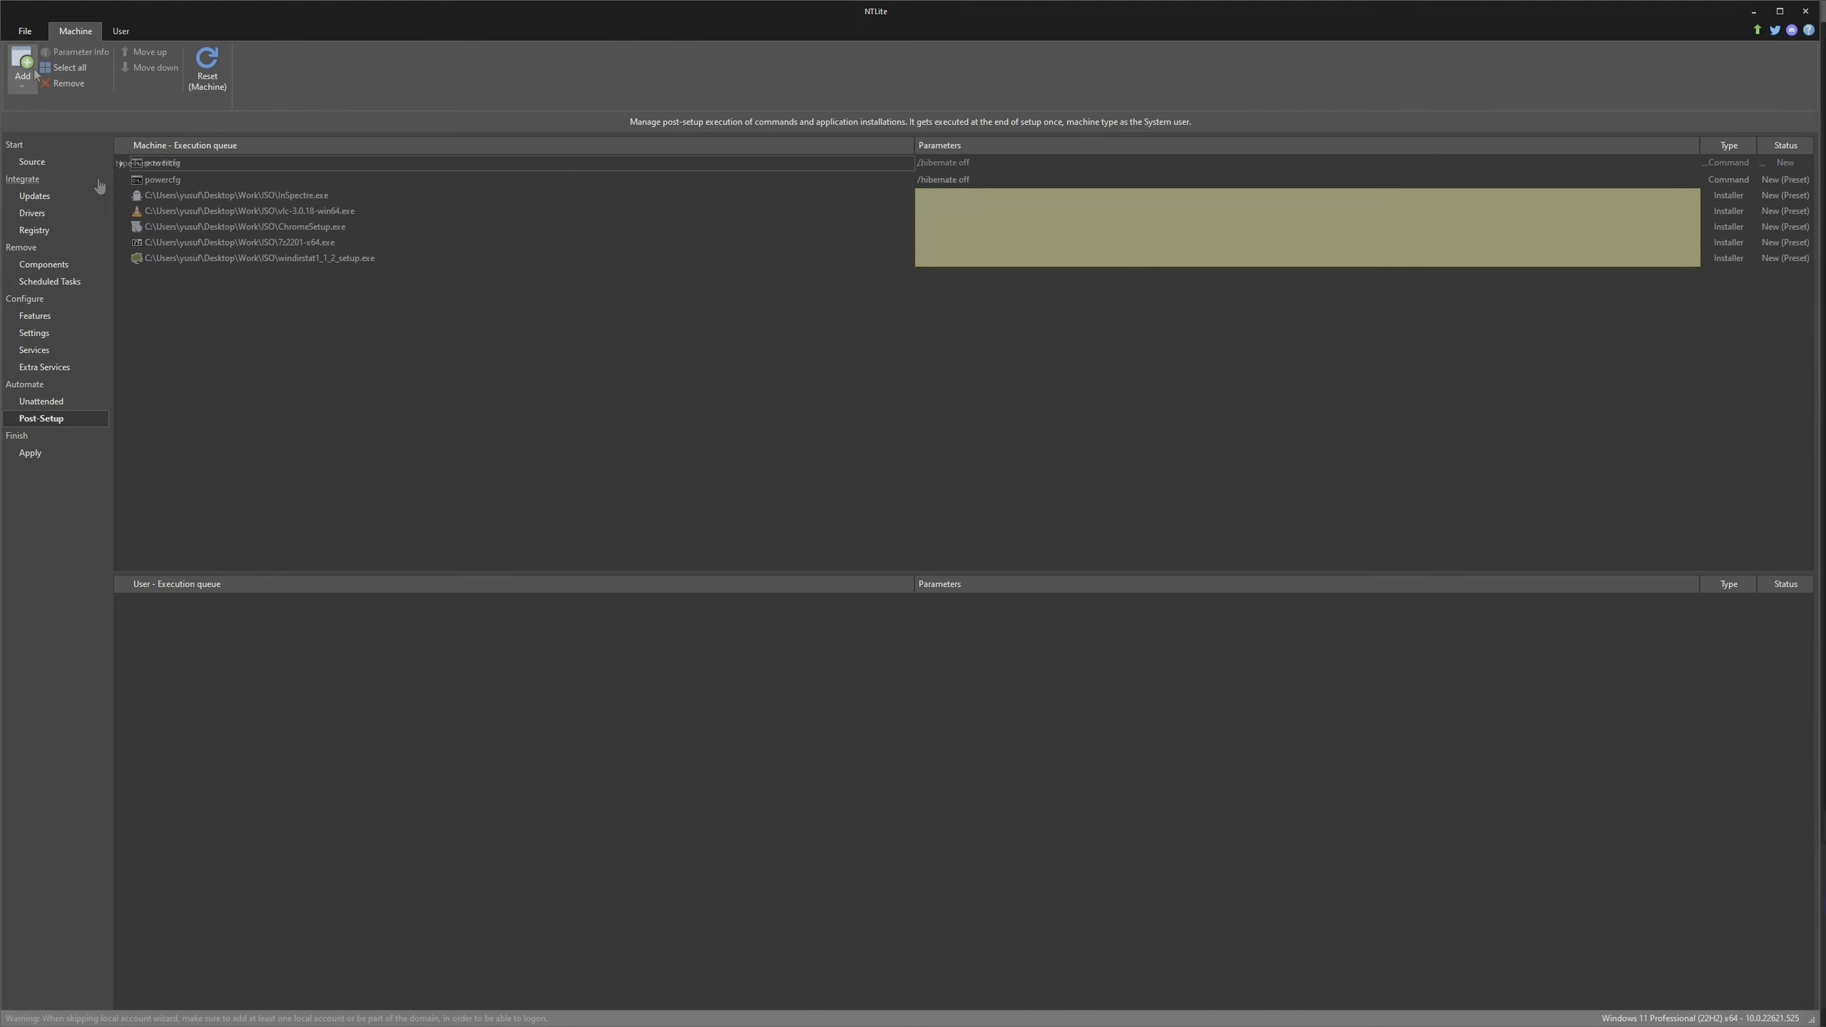
Add the 7z2201-x64, ChromeSetup, InSpectre, vlc-3.0.18-win64 and windirstat1_1_2_setup files to the Post-Setup machine execution queue
left_click(22, 72)
left_click(35, 102)
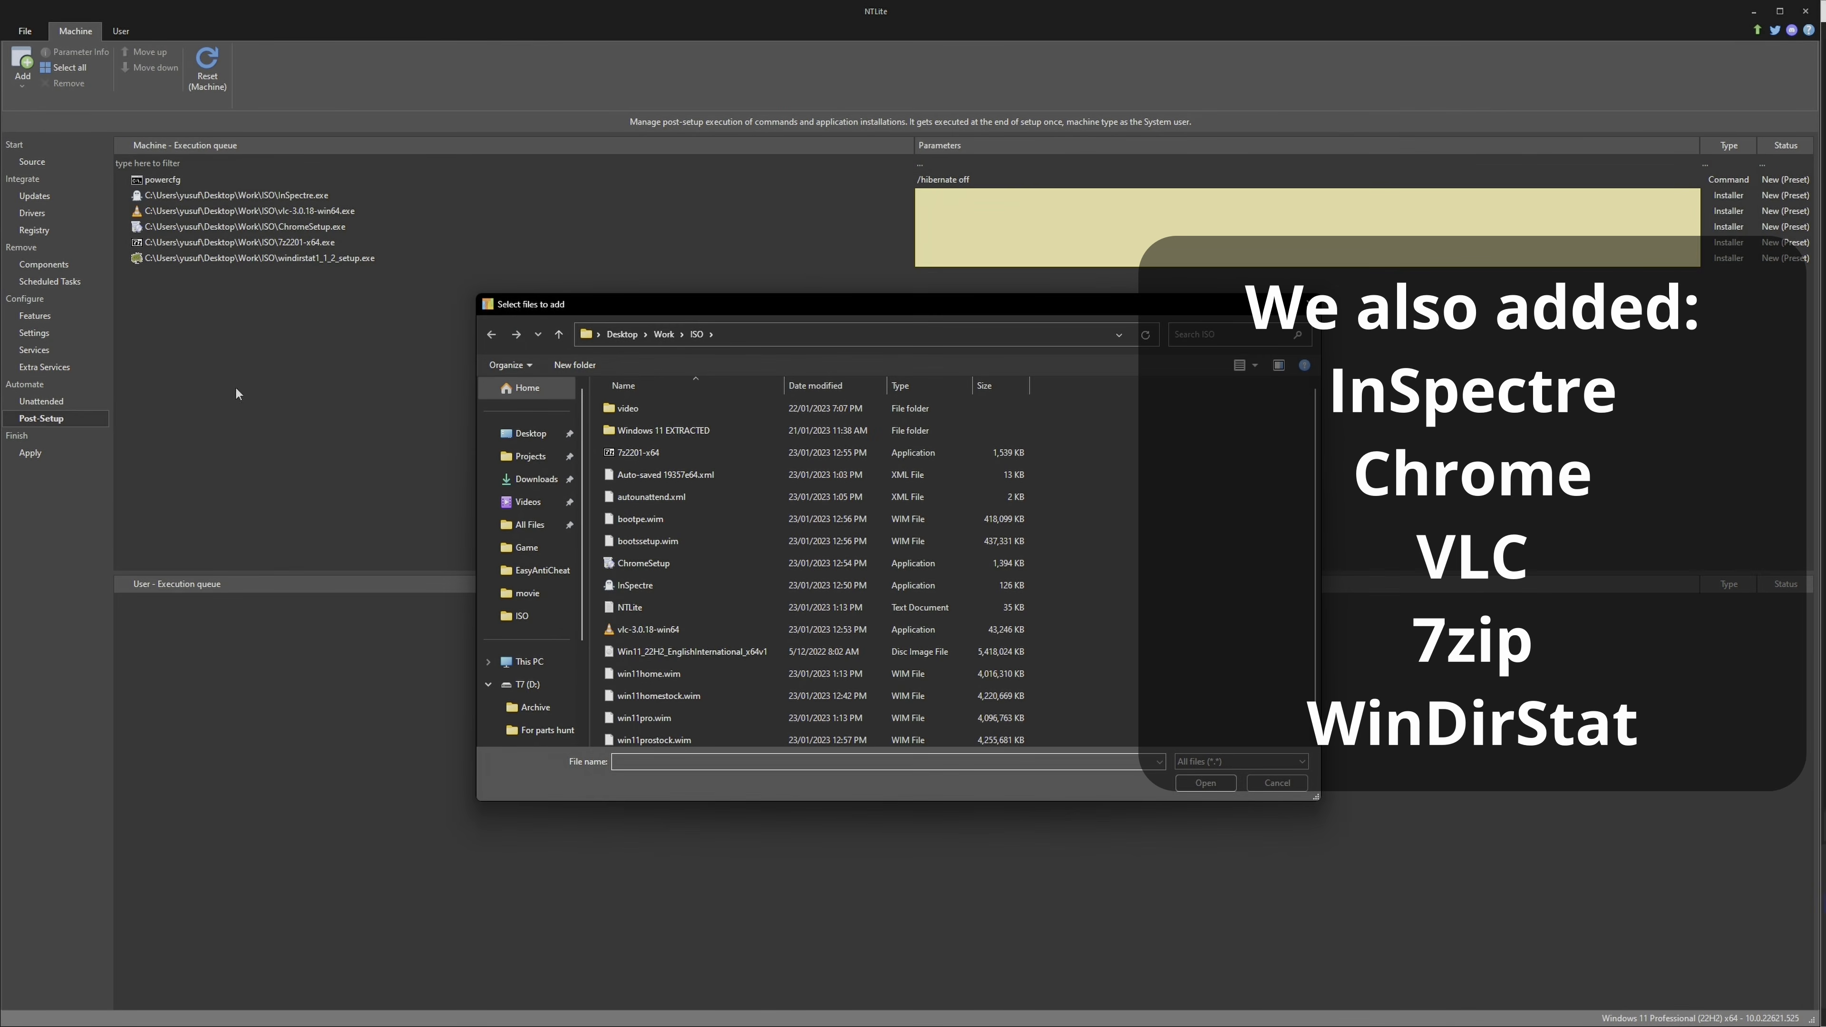
left_click(648, 630)
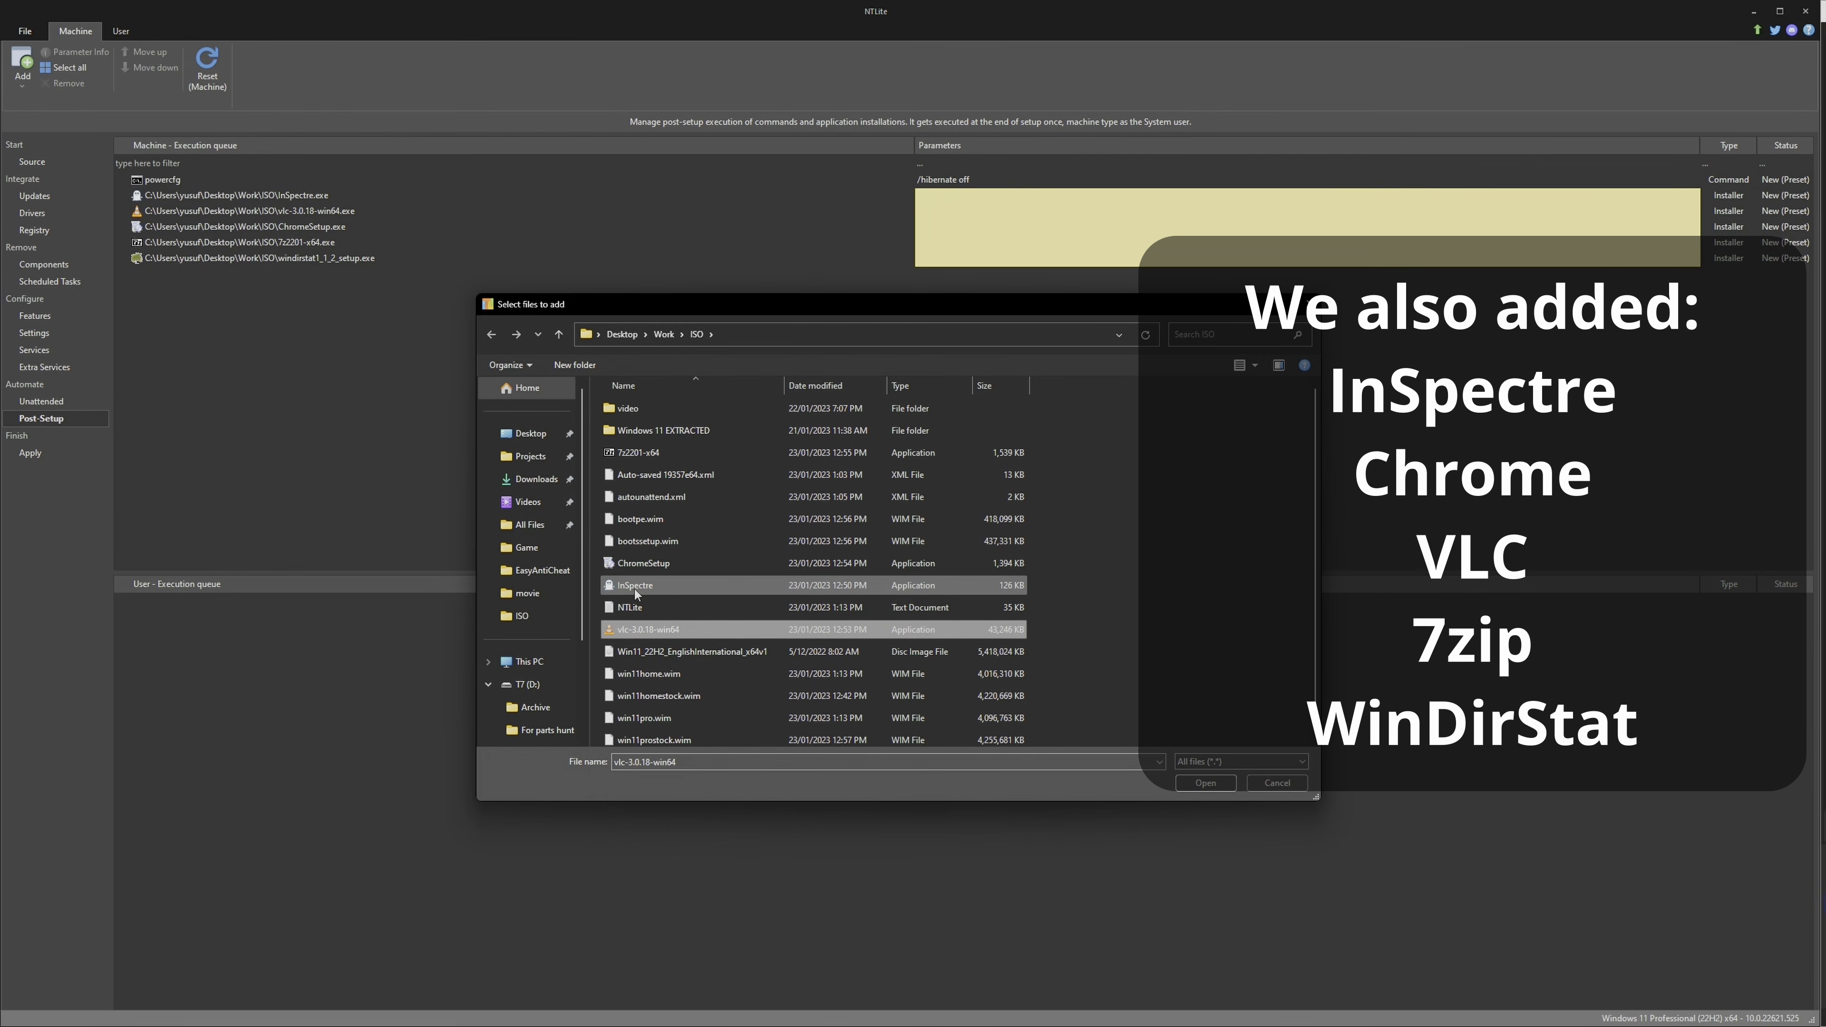
left_click(635, 586, "ctrl")
left_click(644, 563, "ctrl")
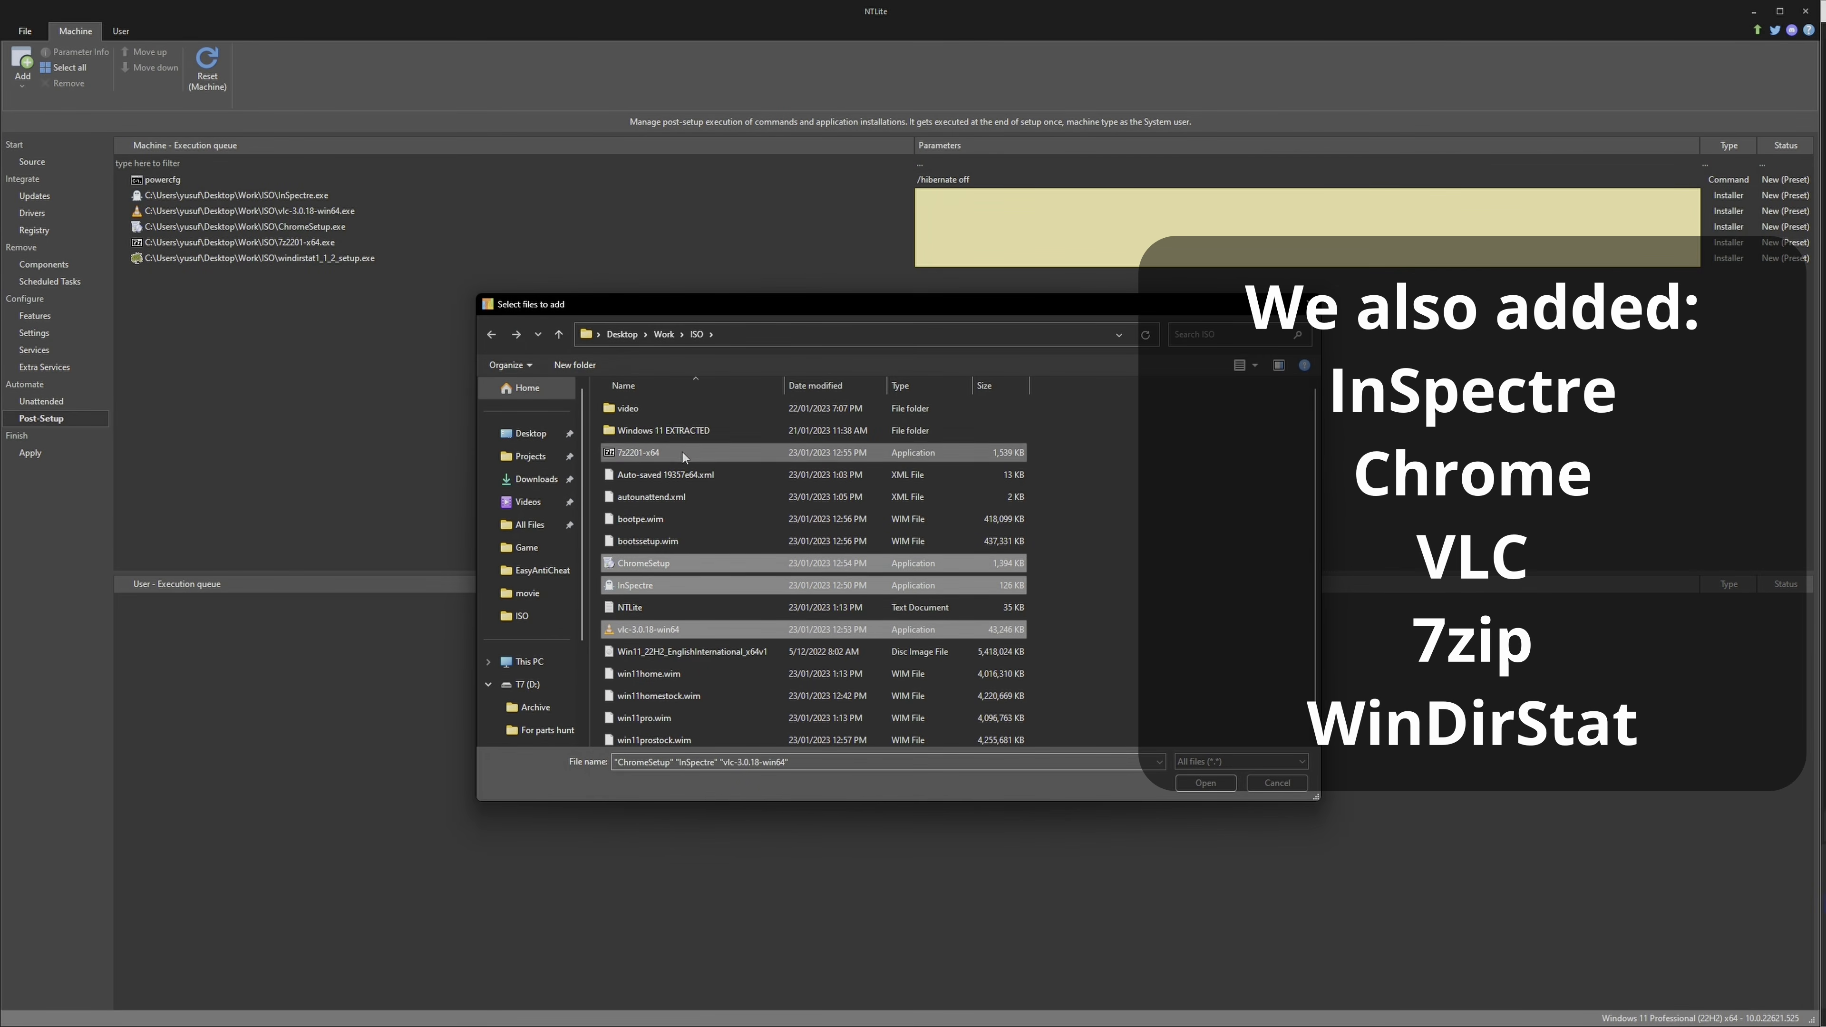
left_click(683, 454, "ctrl")
scroll(658, 612, "down", 1)
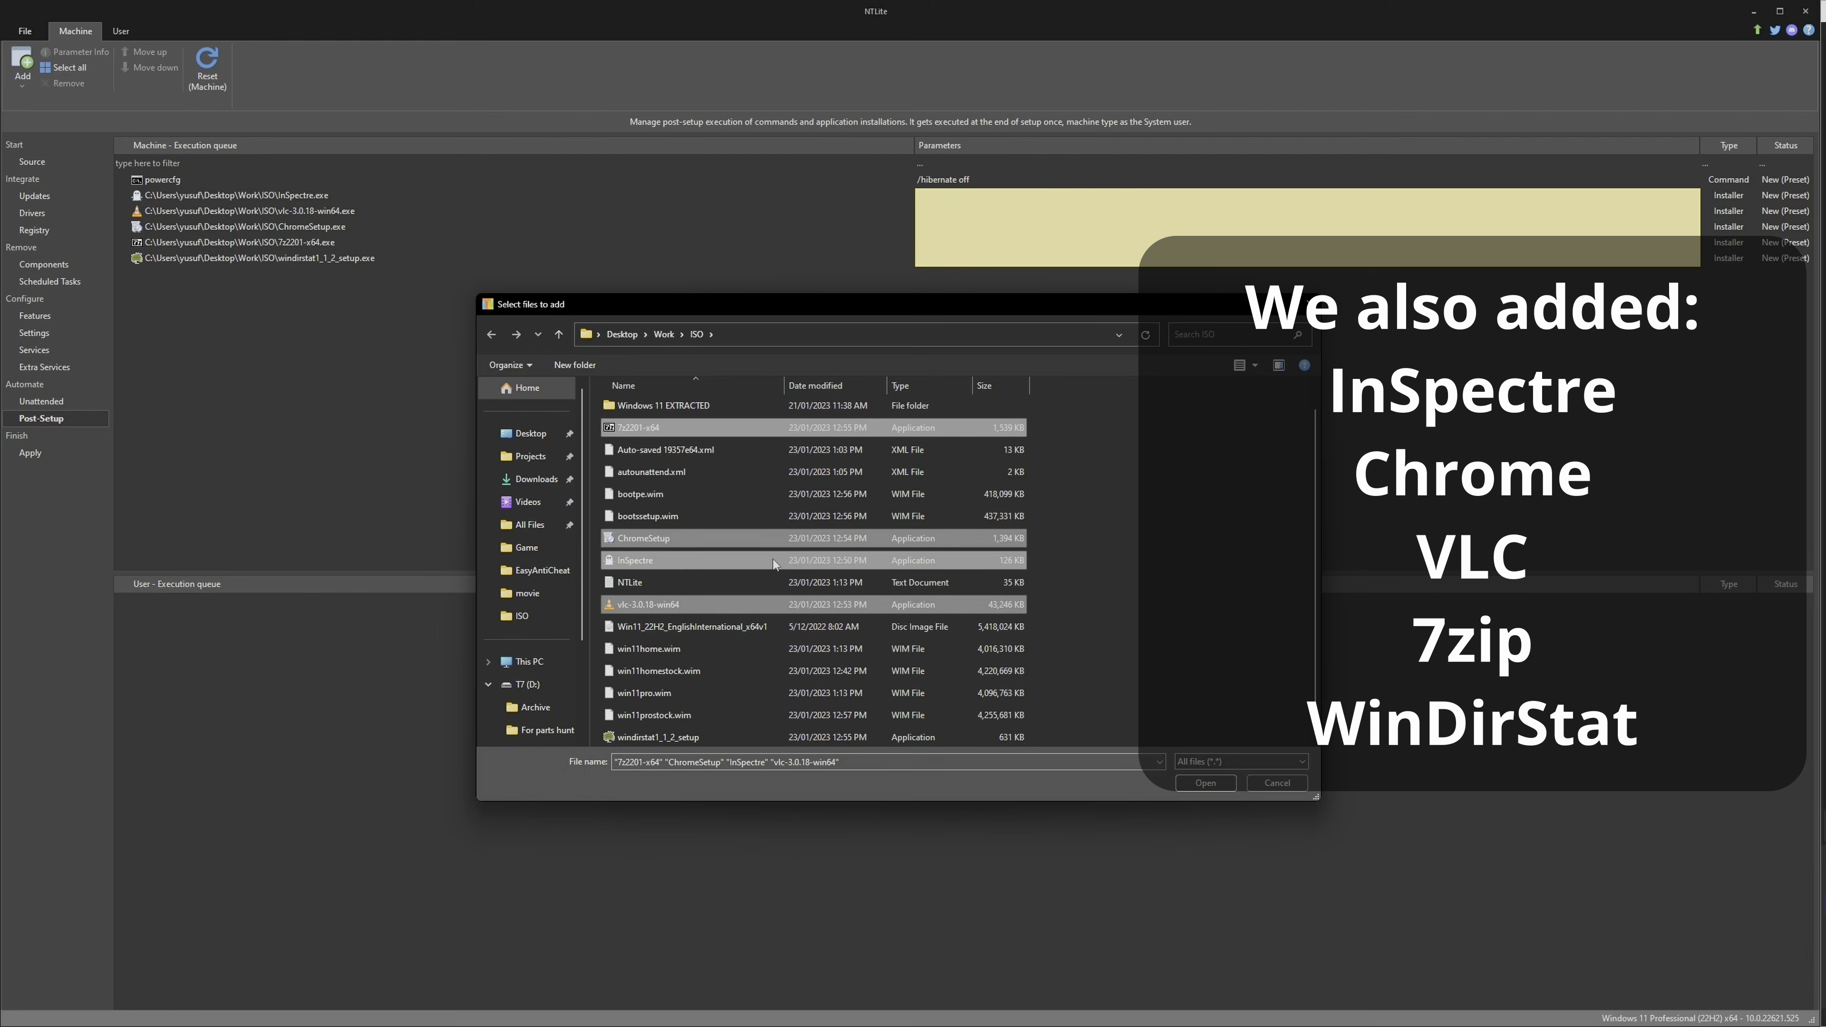
left_click(658, 738, "ctrl")
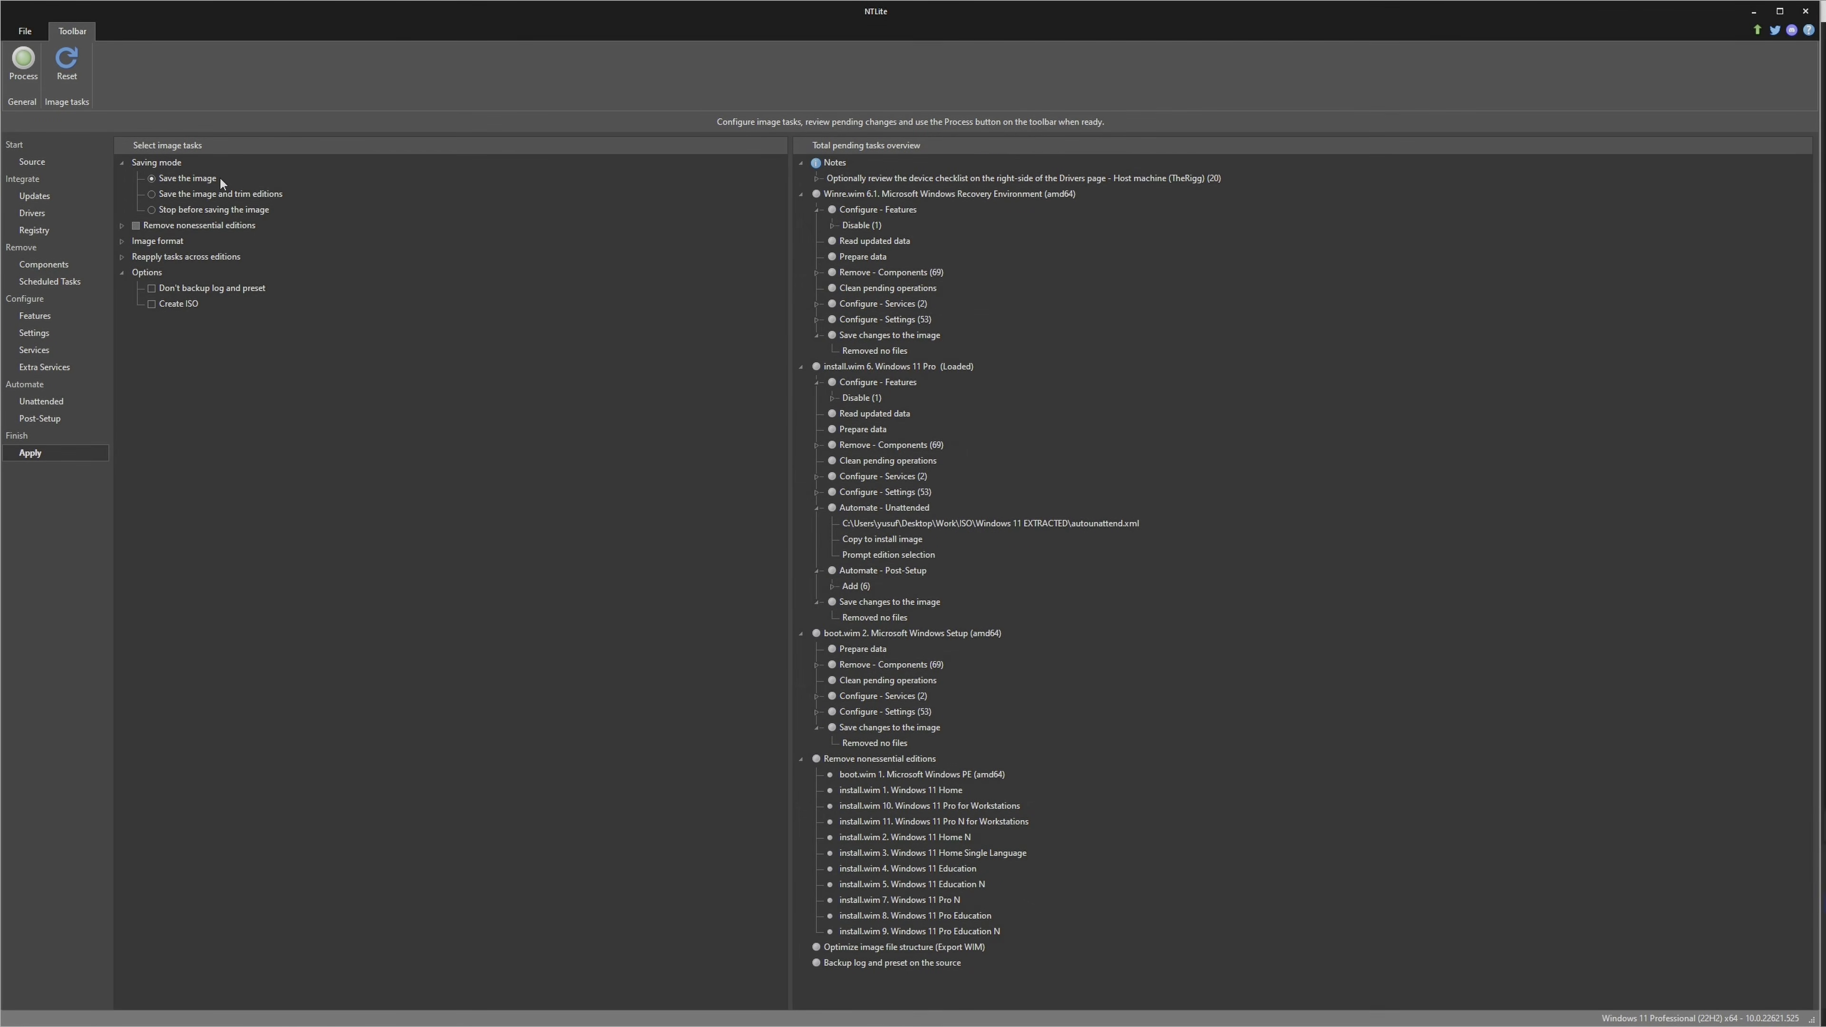
Exclude Windows 11 Home and the boot.wim Microsoft Windows PE image from the nonessential editions to remove
left_click(122, 226)
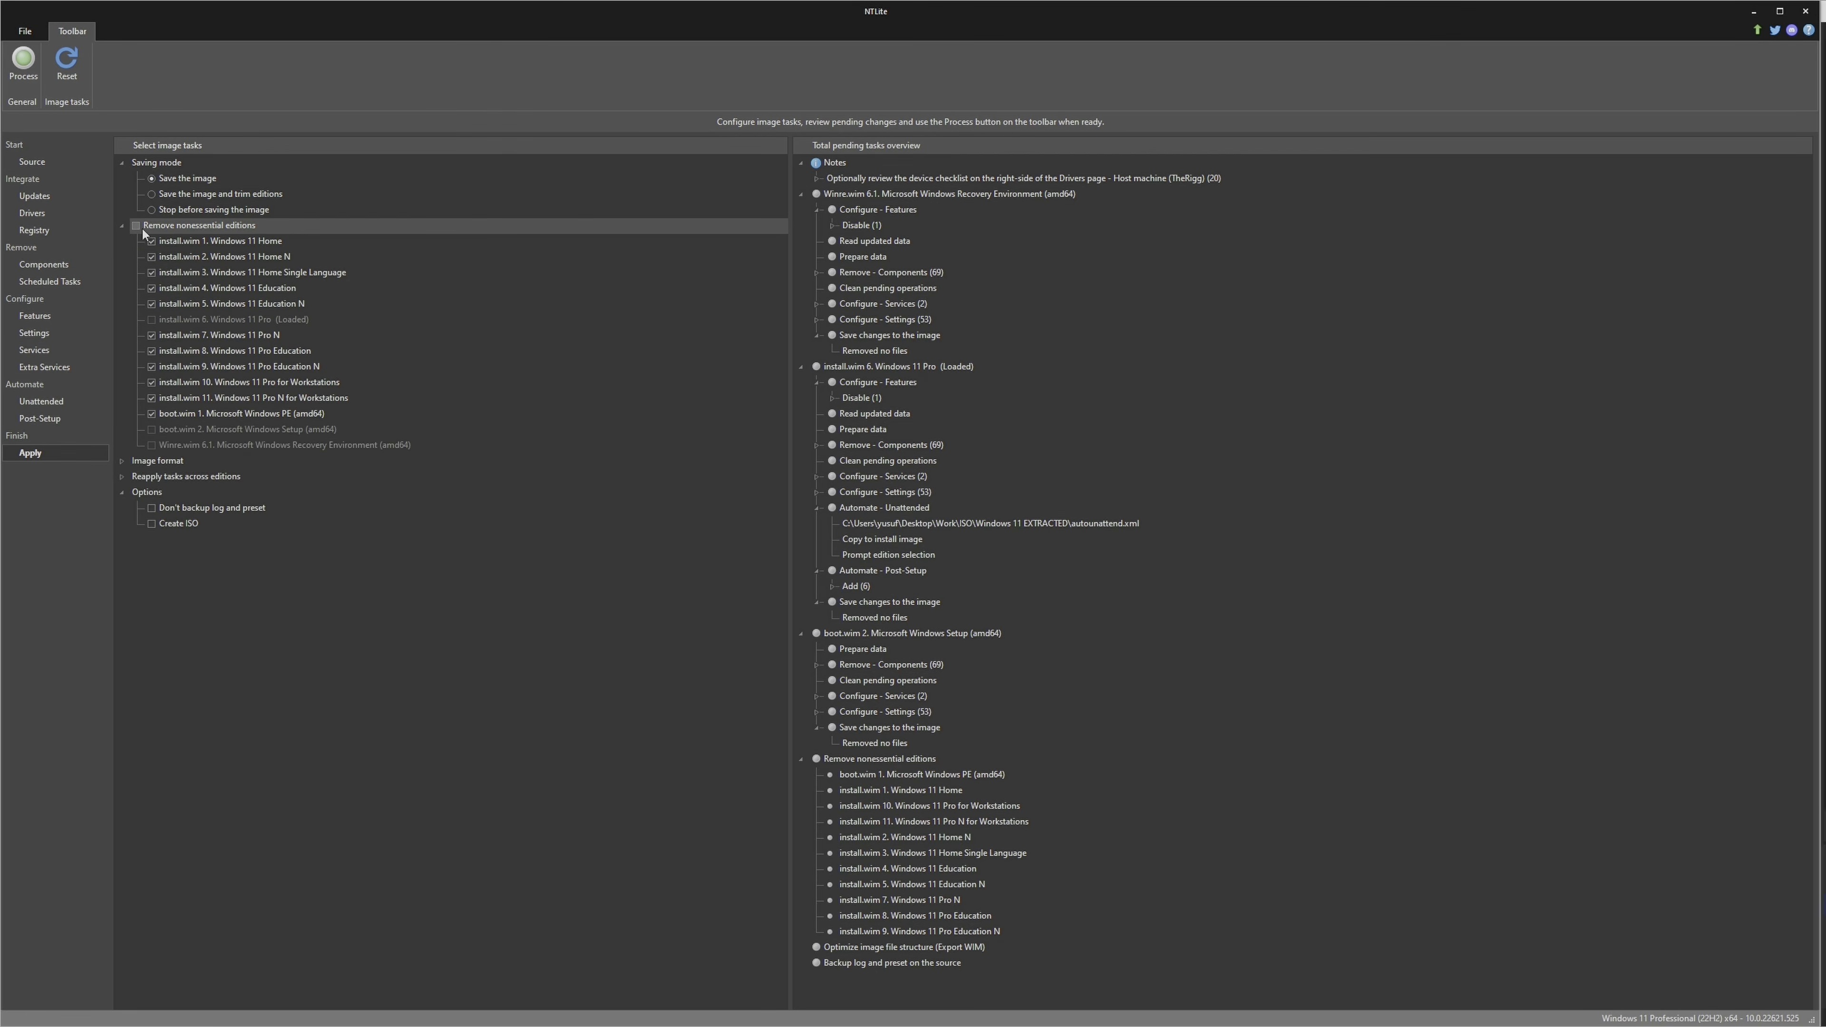
left_click(151, 241)
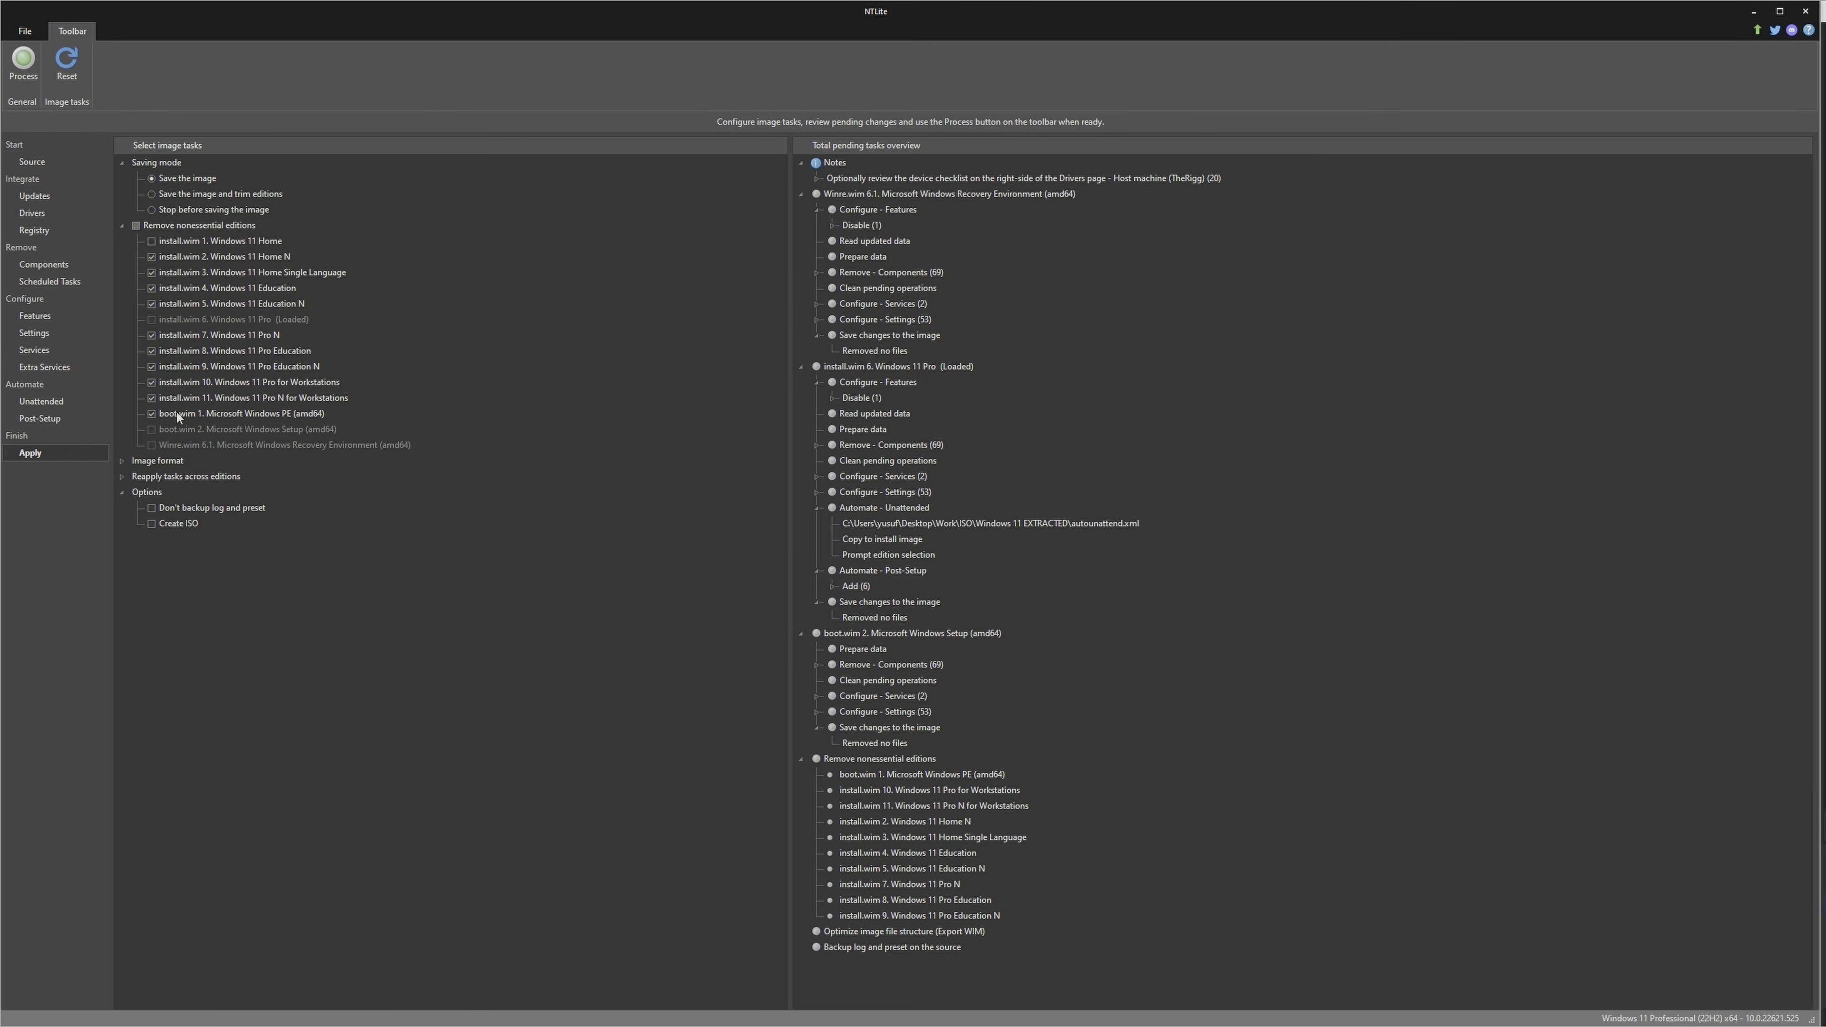
left_click(151, 414)
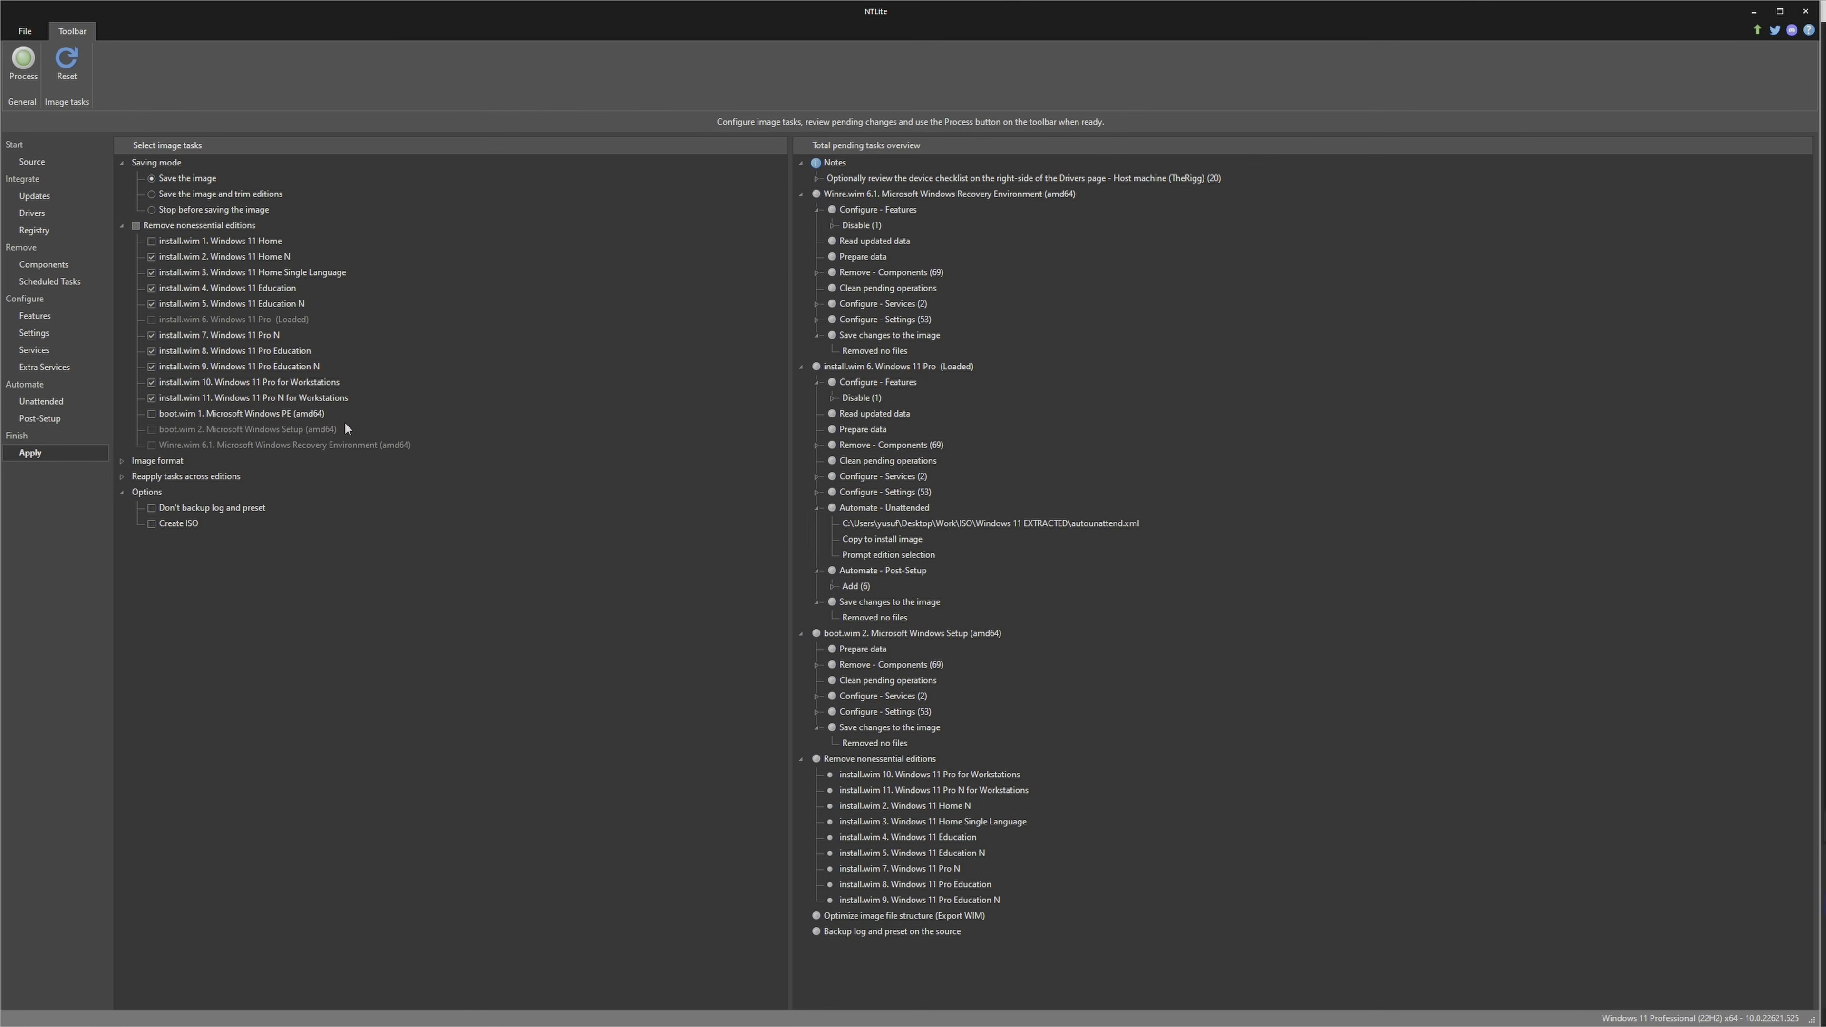
Reapply the update, feature and component tasks to Windows 11 Home, and extend component removal to the boot.wim Microsoft Windows PE image
left_click(121, 477)
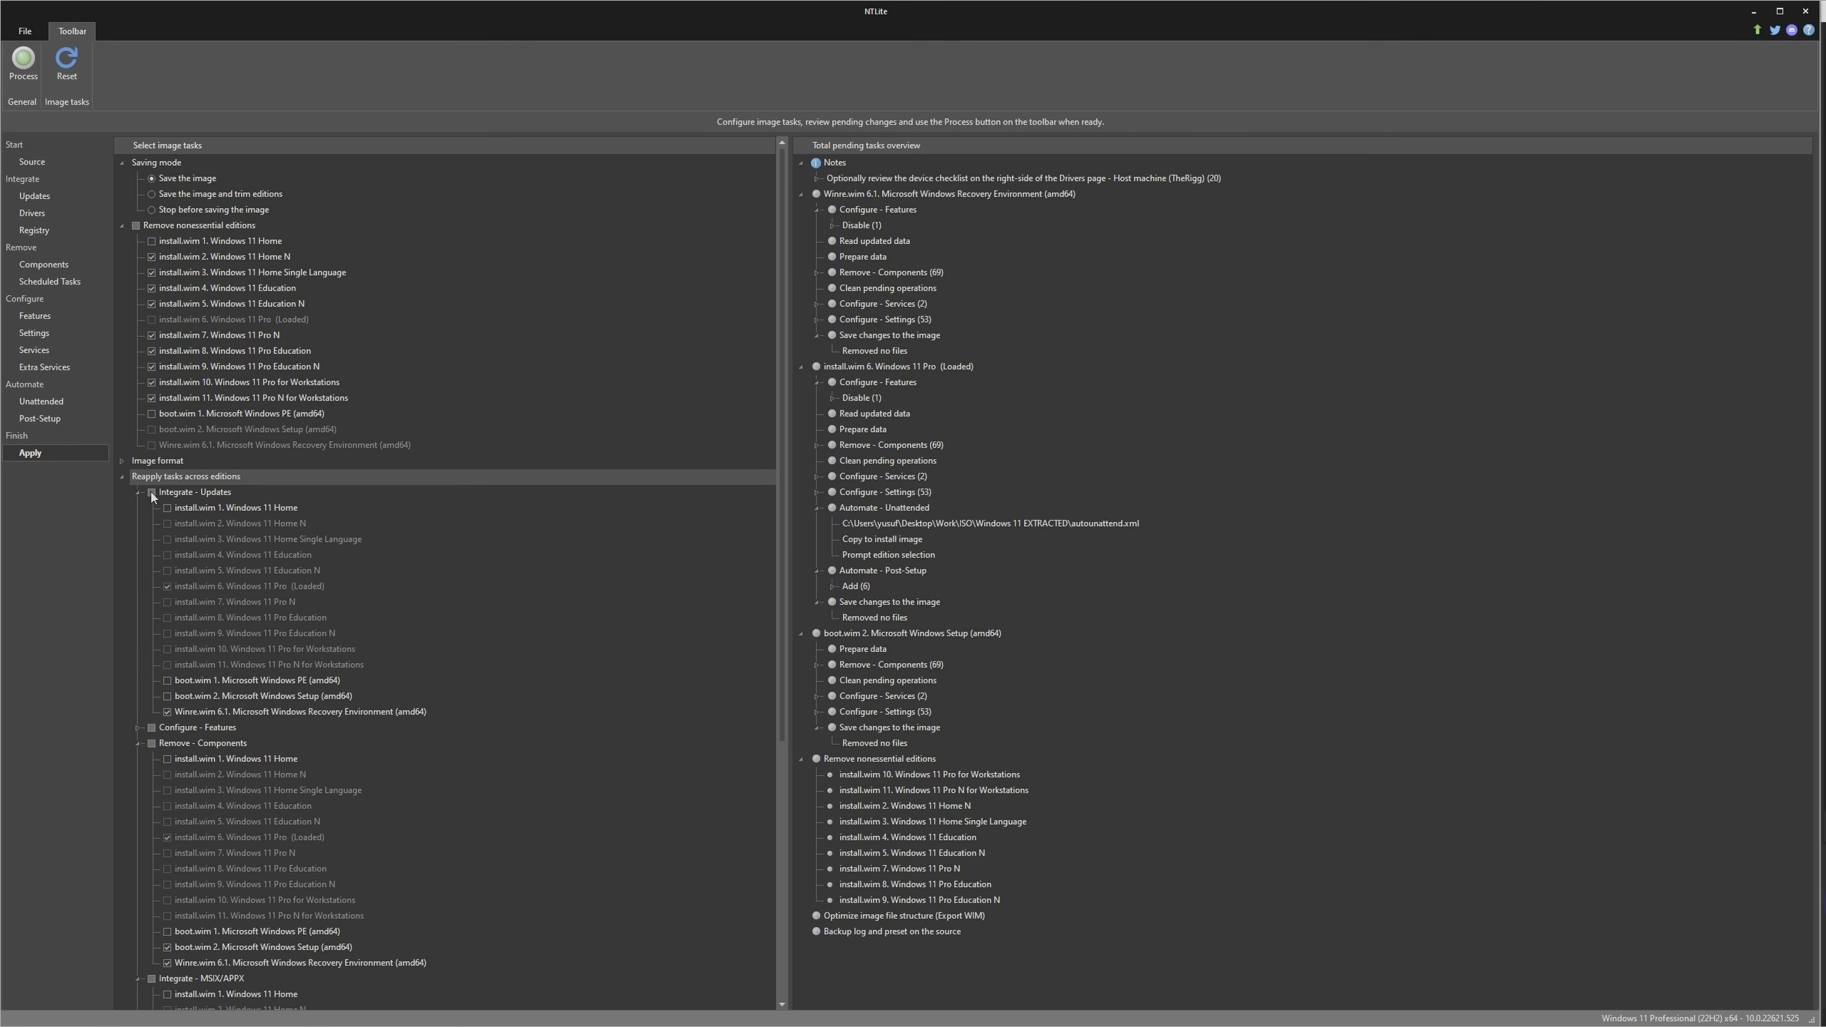
left_click(167, 508)
left_click(151, 728)
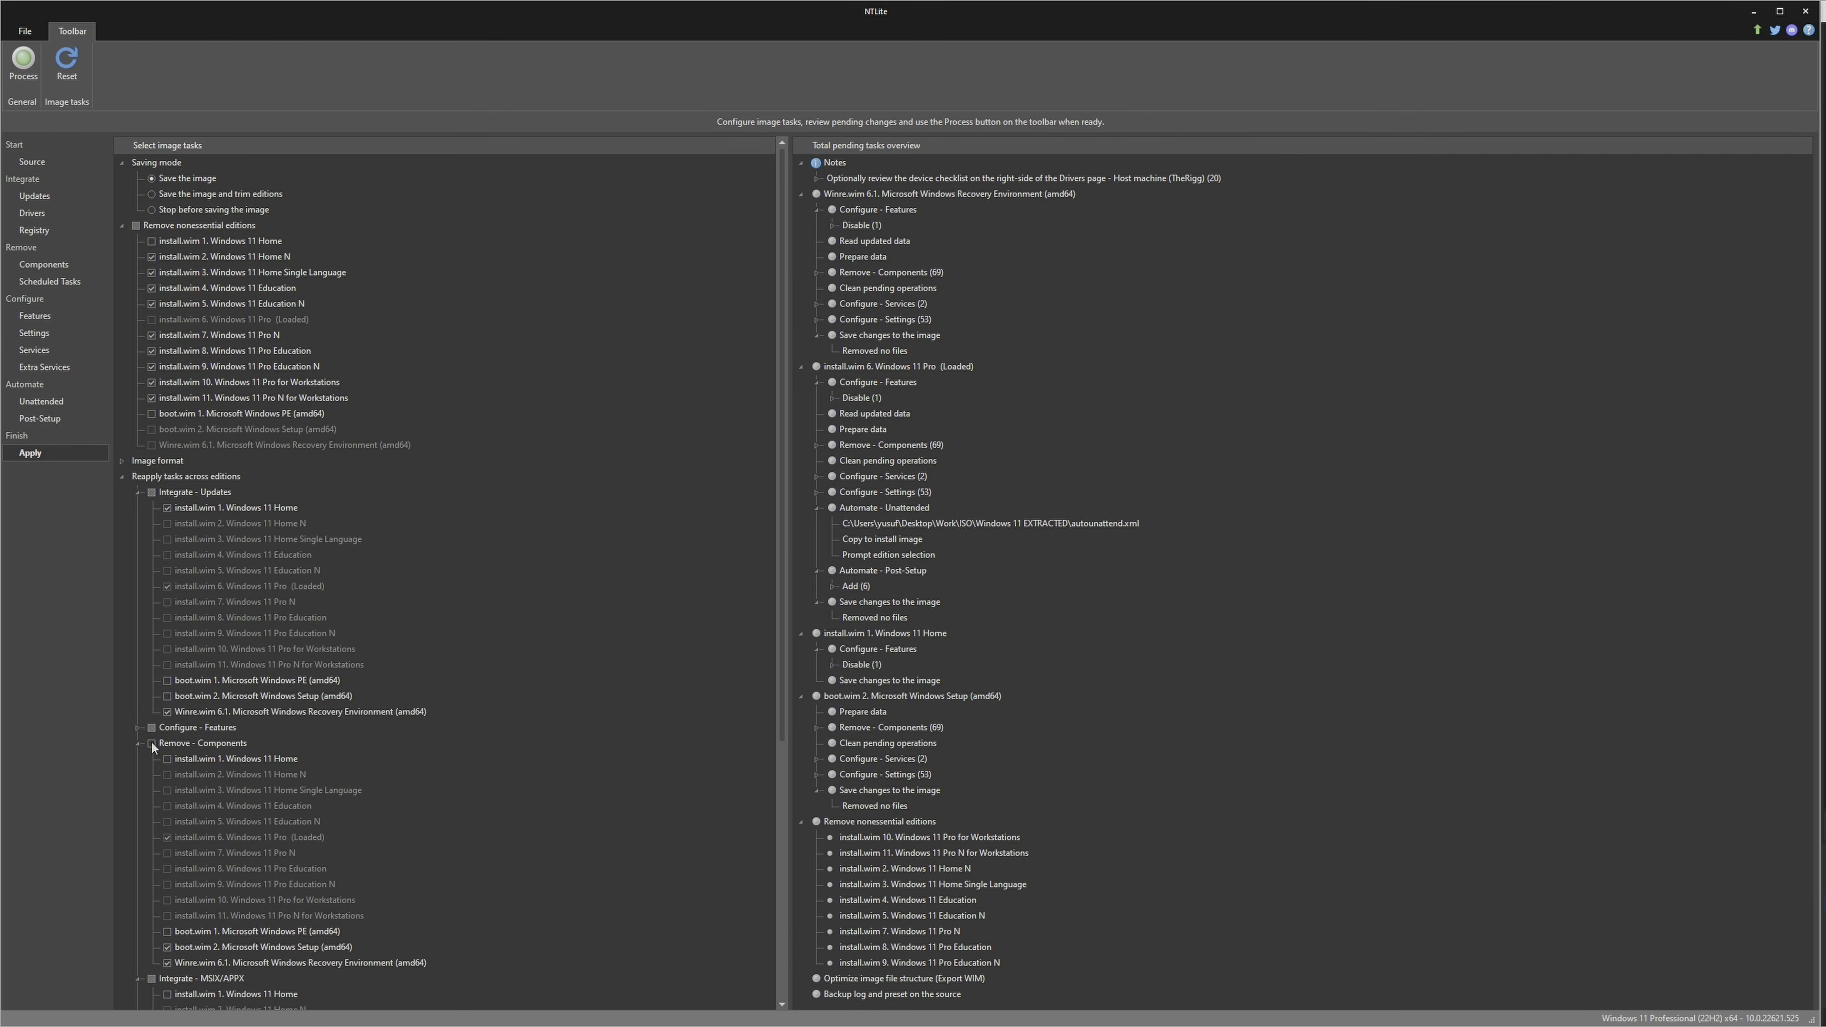
left_click(151, 741)
scroll(160, 726, "down", 5)
left_click(151, 743)
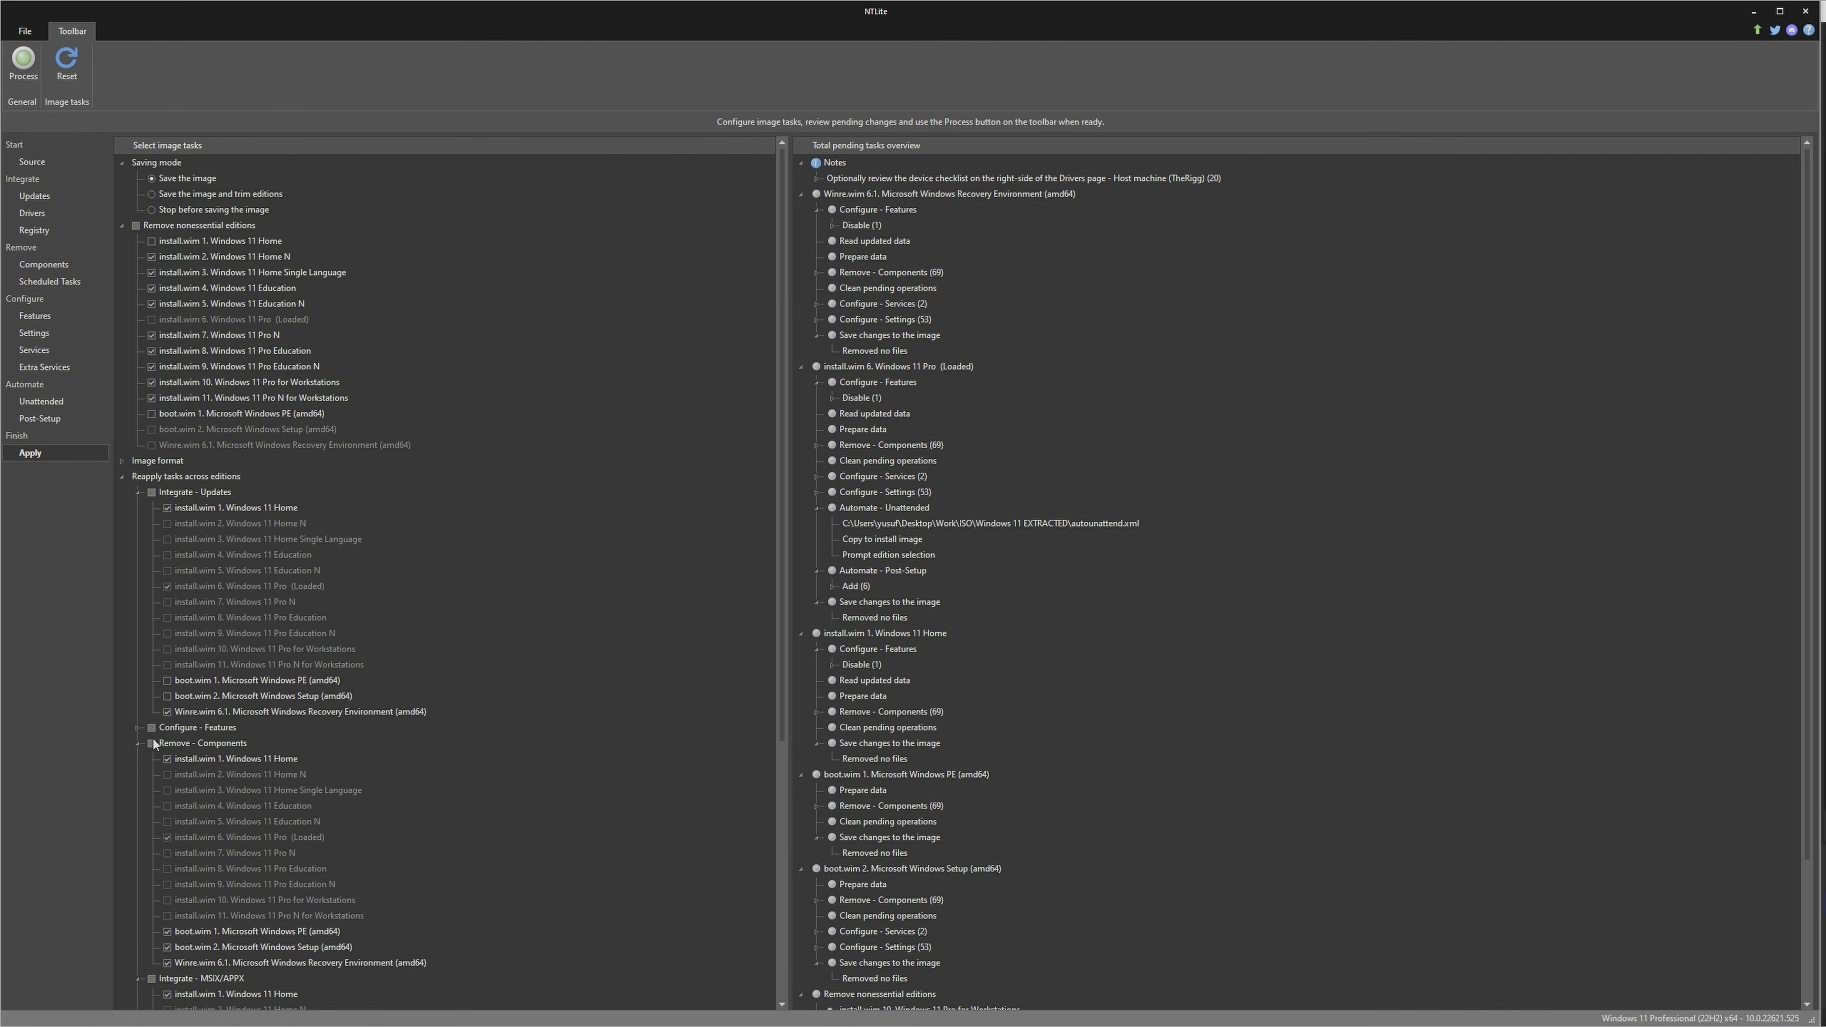
scroll(154, 737, "up", 1)
scroll(153, 769, "up", 4)
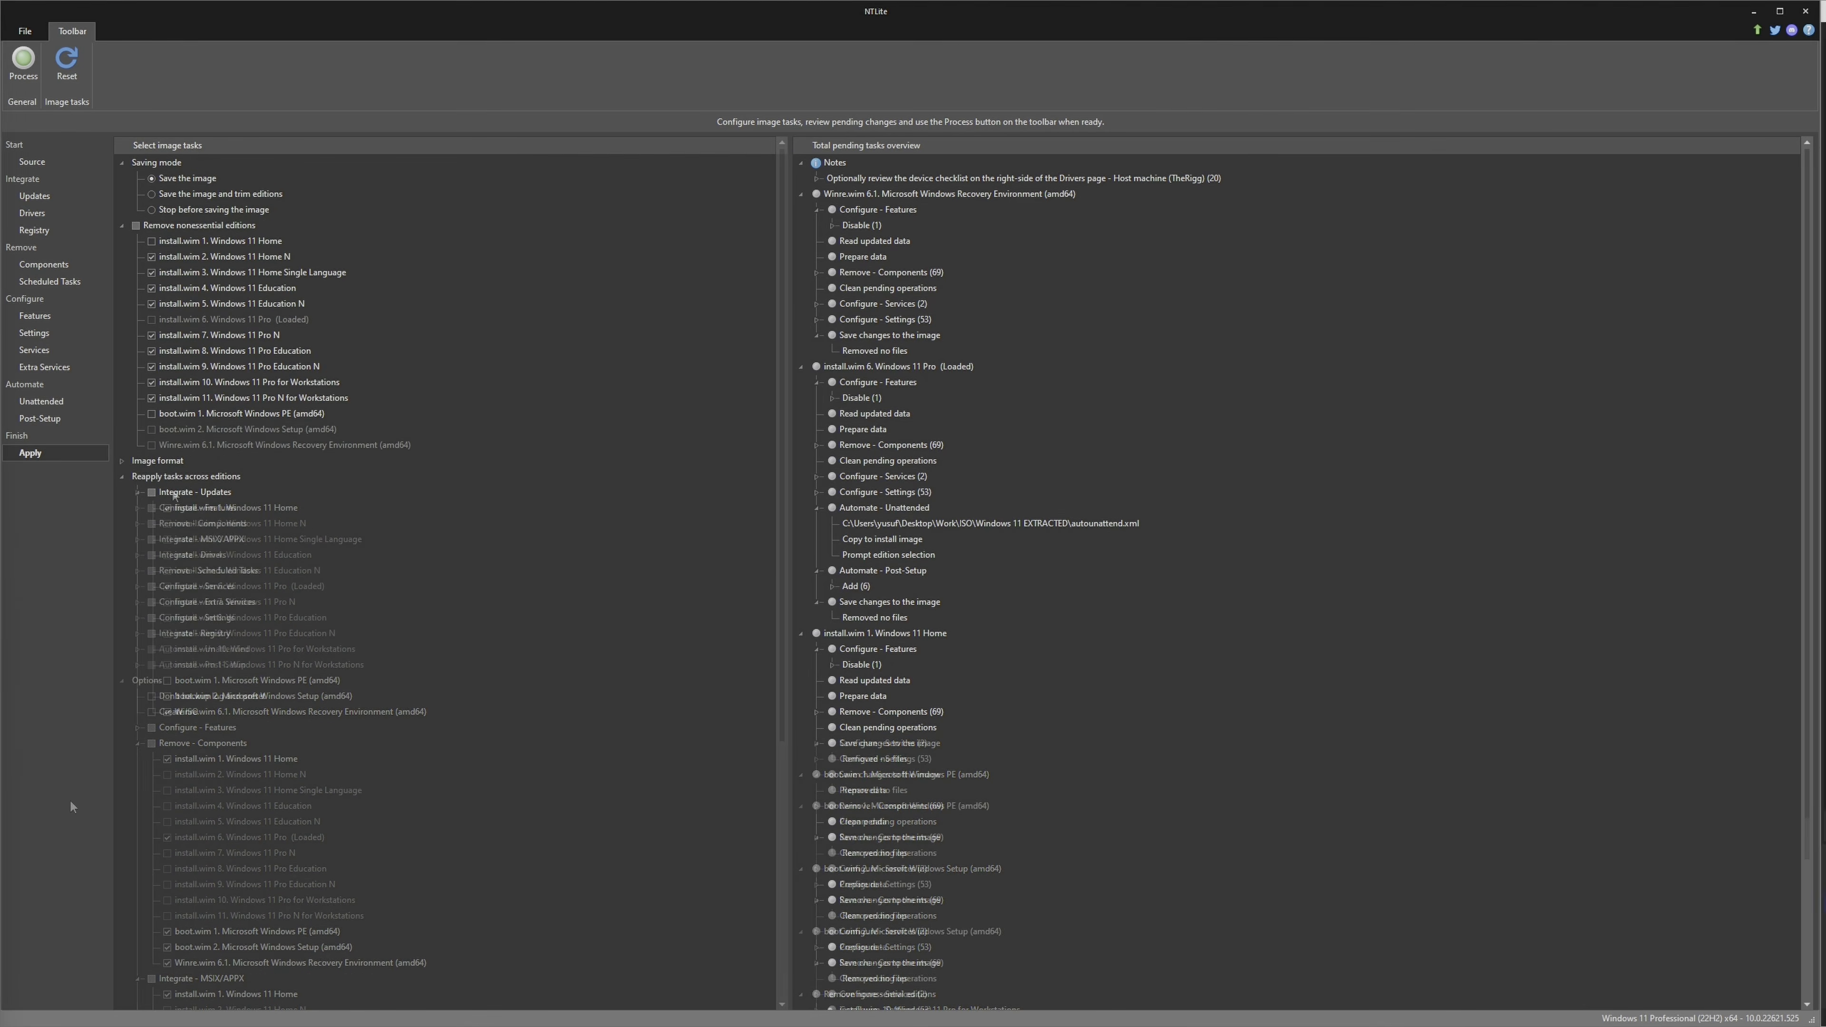
Extend the remaining available reapply tasks, including Configure - Services and Configure - Settings, to the retained editions
left_click(153, 493)
left_click(153, 508)
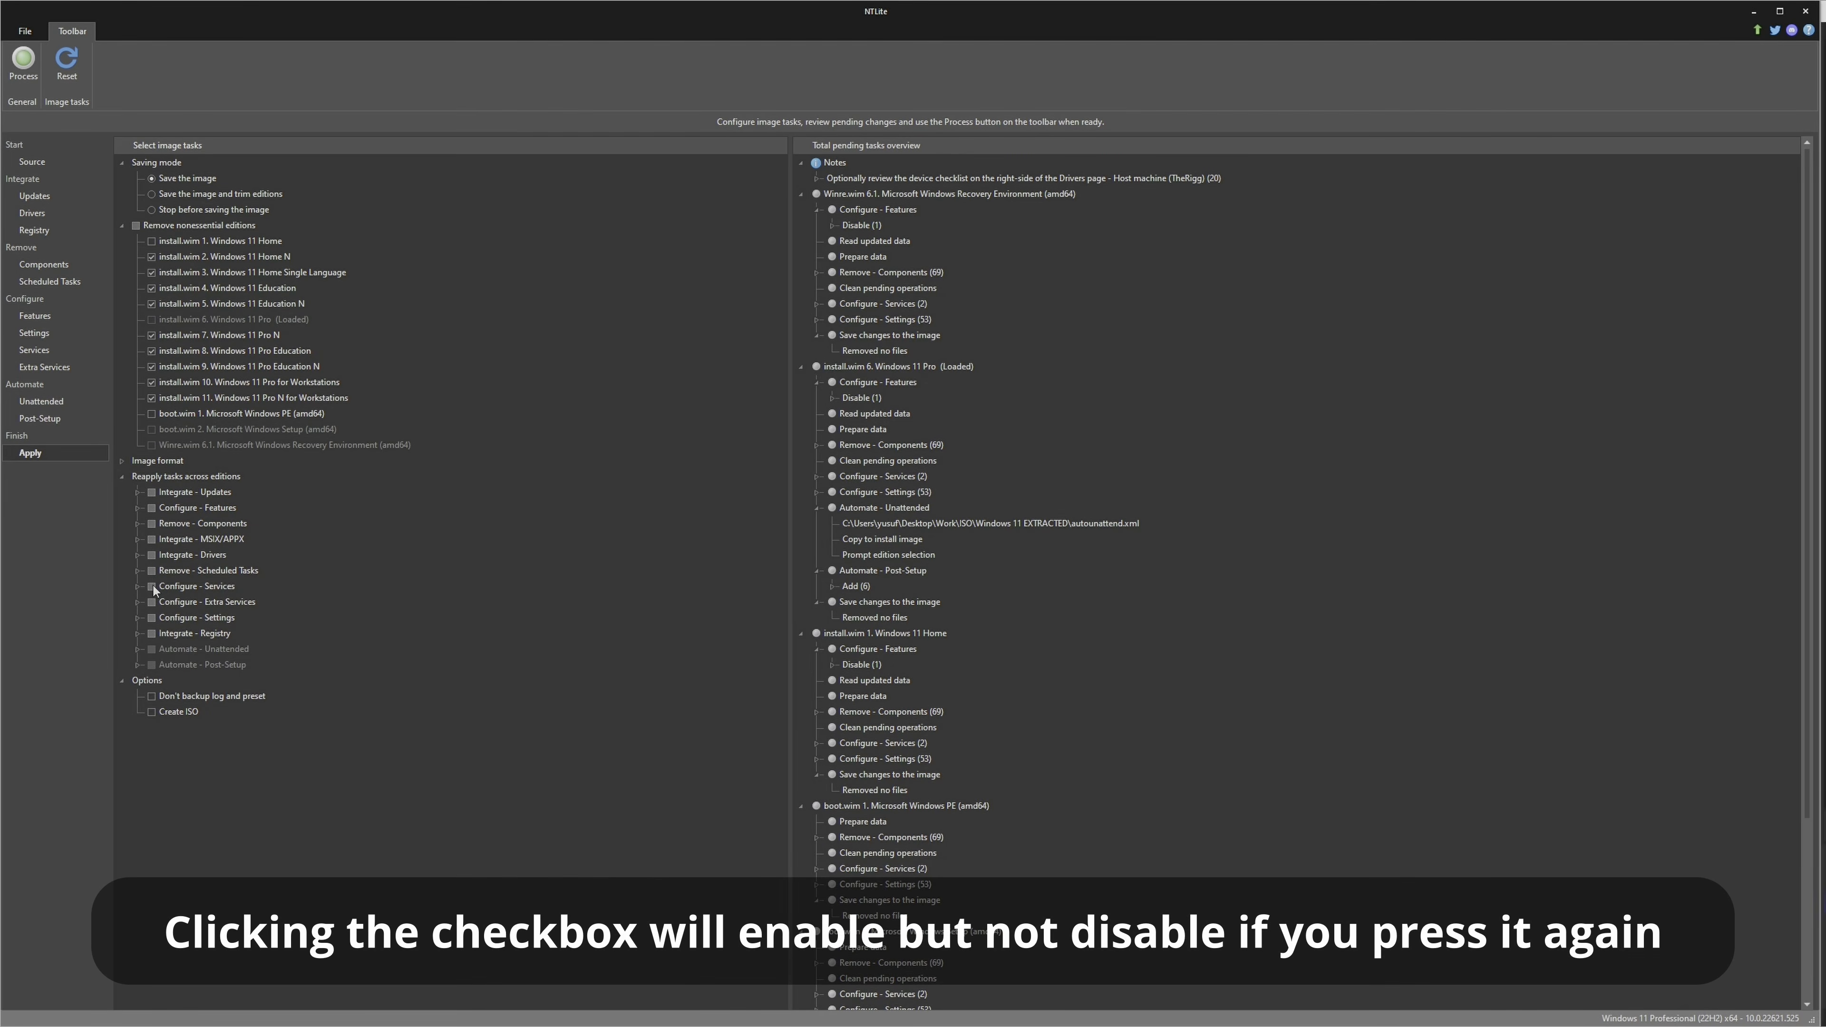
left_click(140, 633)
left_click(140, 633)
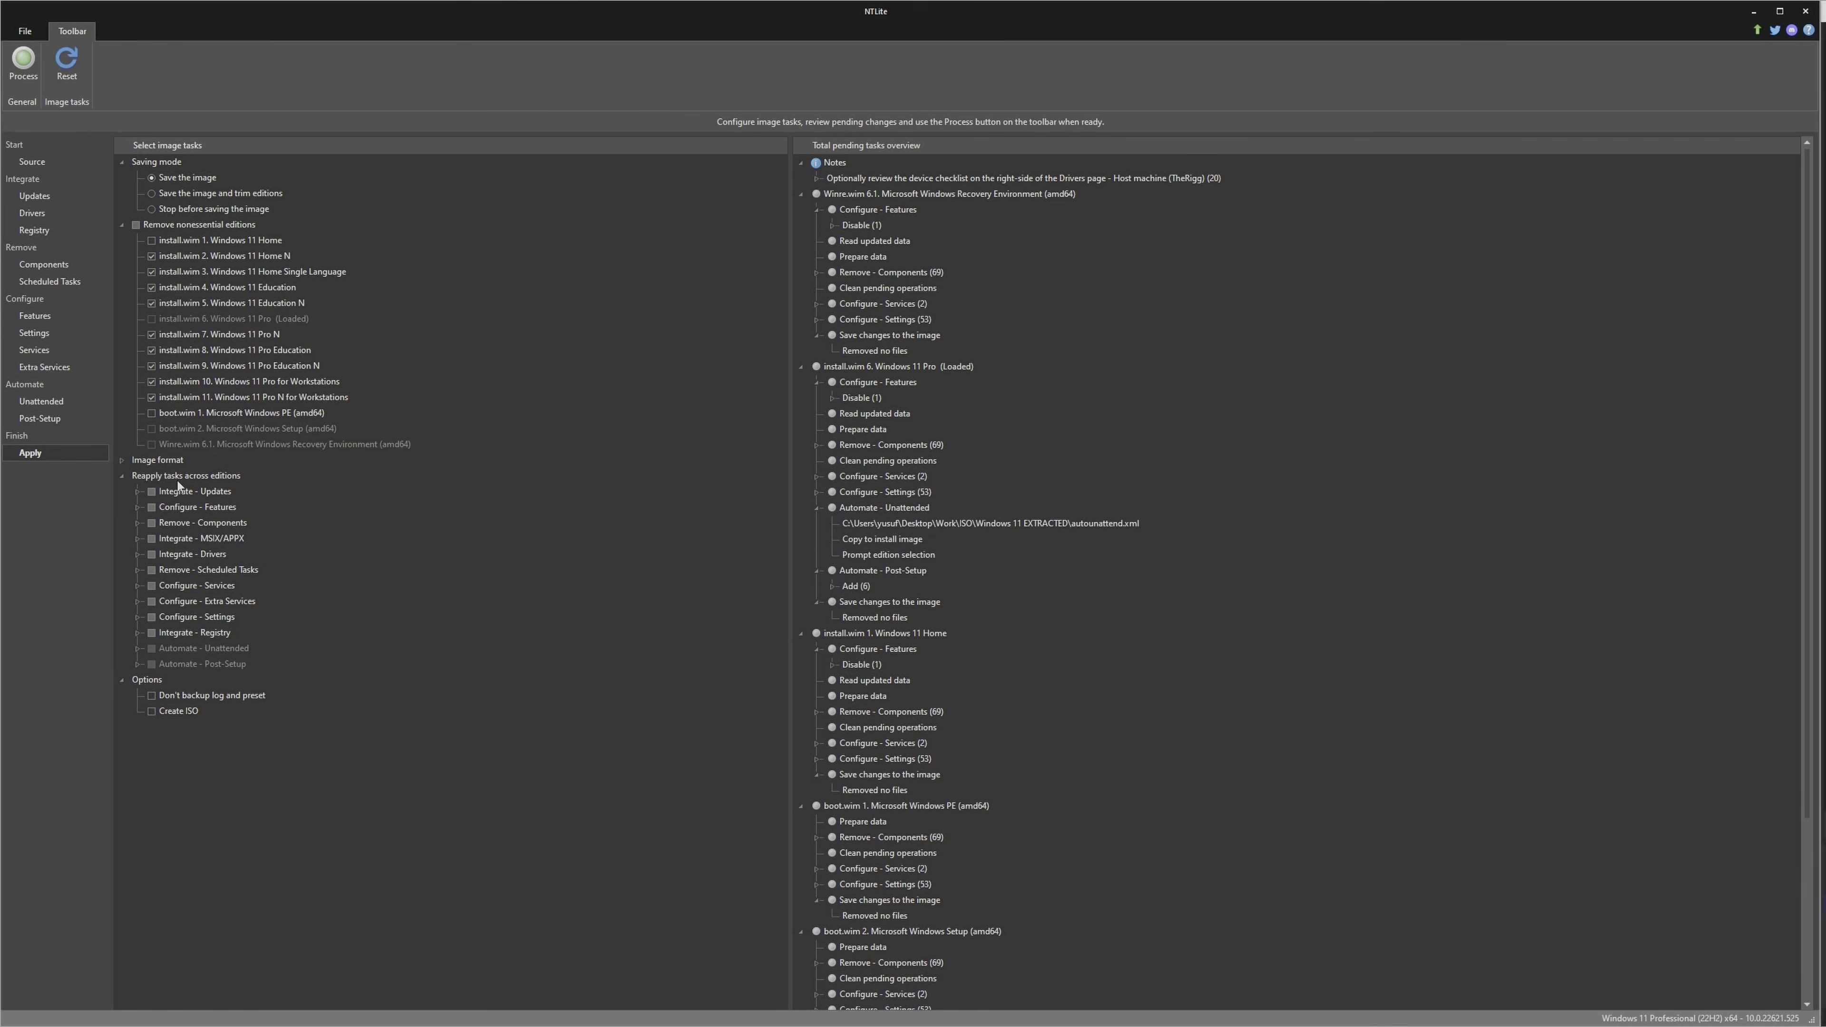
Review which editions are selected for reapplying updates, features, component removal, MSIX/APPX and driver tasks
left_click(137, 494)
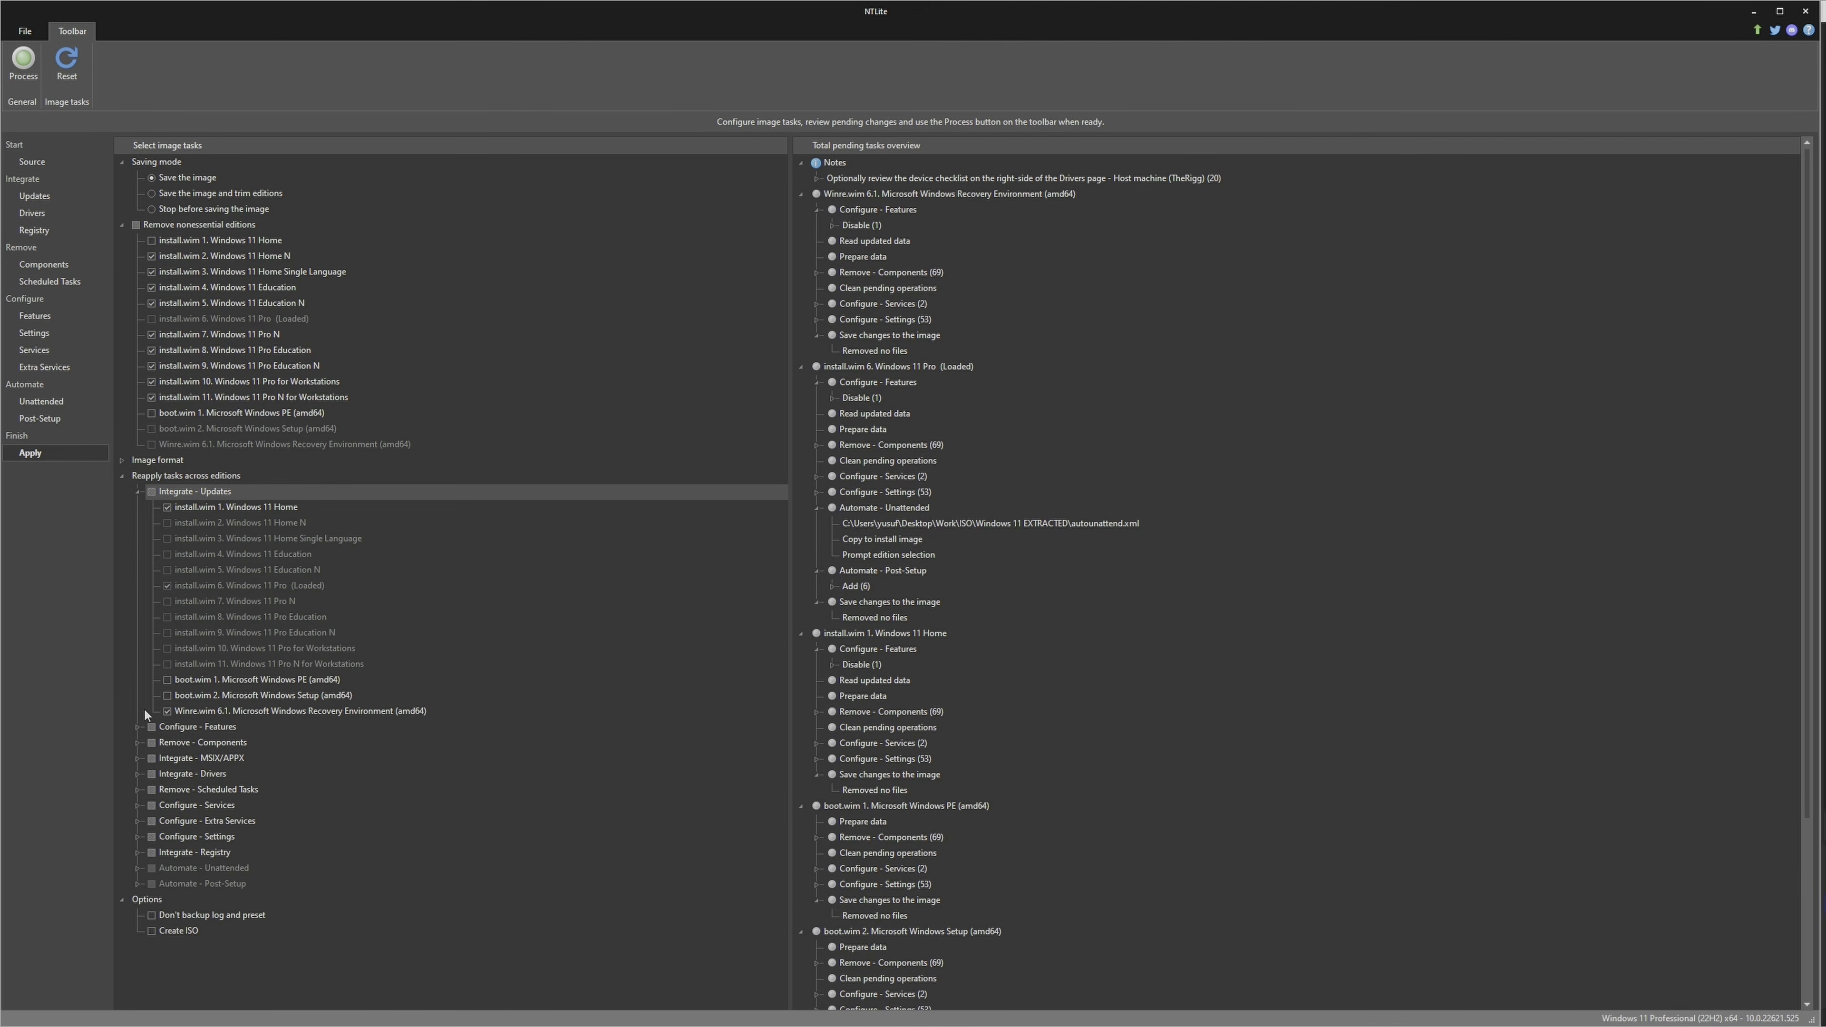
left_click(138, 727)
scroll(141, 752, "down", 3)
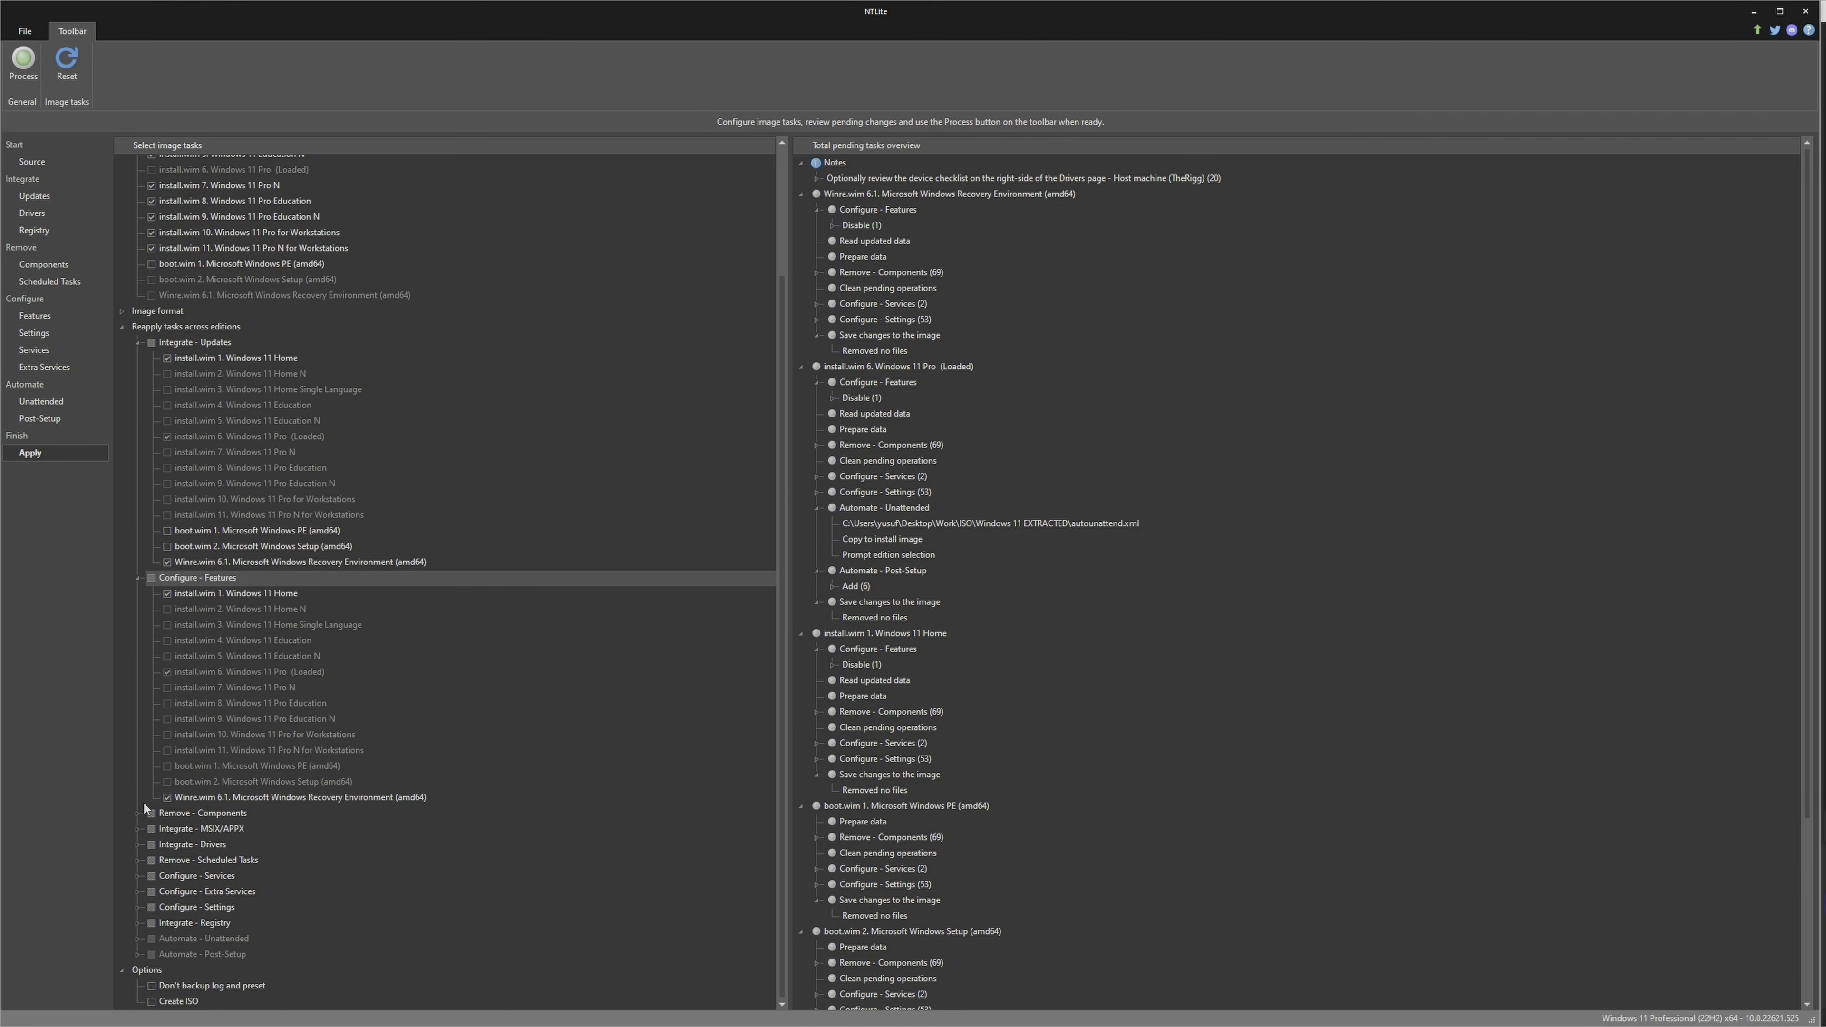
left_click(138, 813)
scroll(144, 809, "down", 5)
left_click(137, 829)
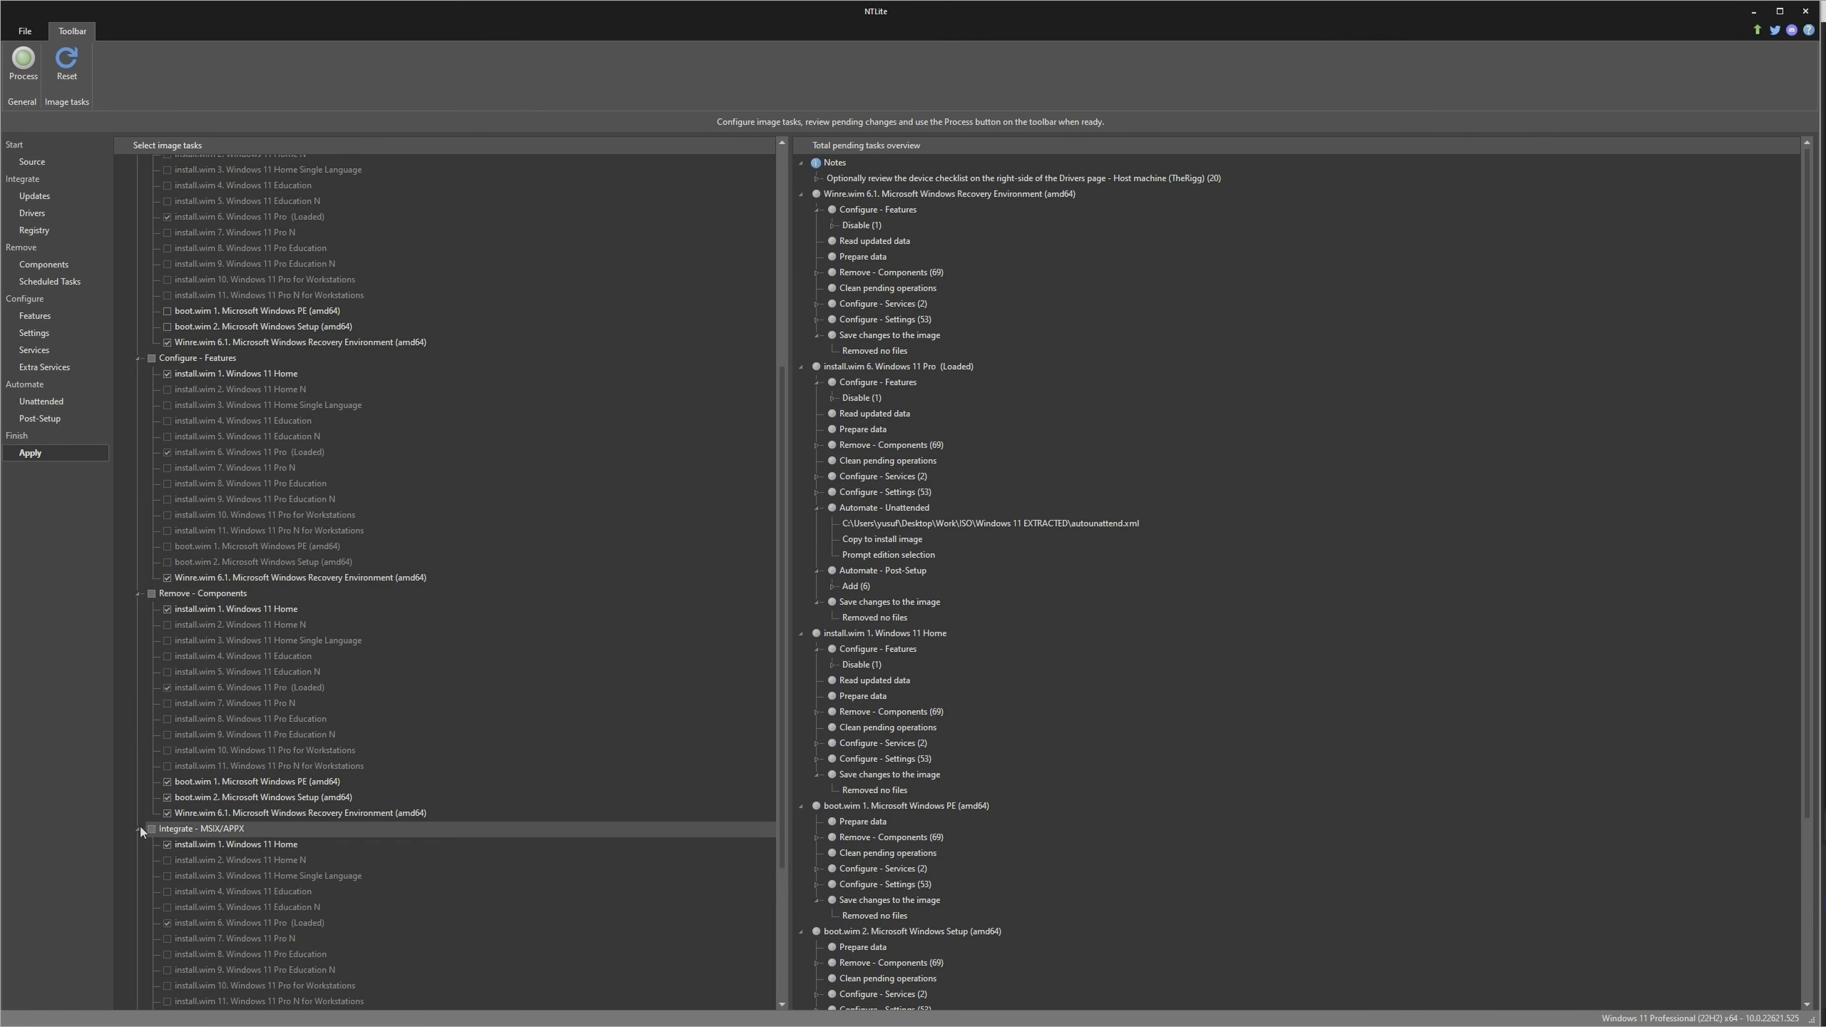
scroll(140, 834, "down", 5)
left_click(138, 843)
scroll(140, 842, "down", 4)
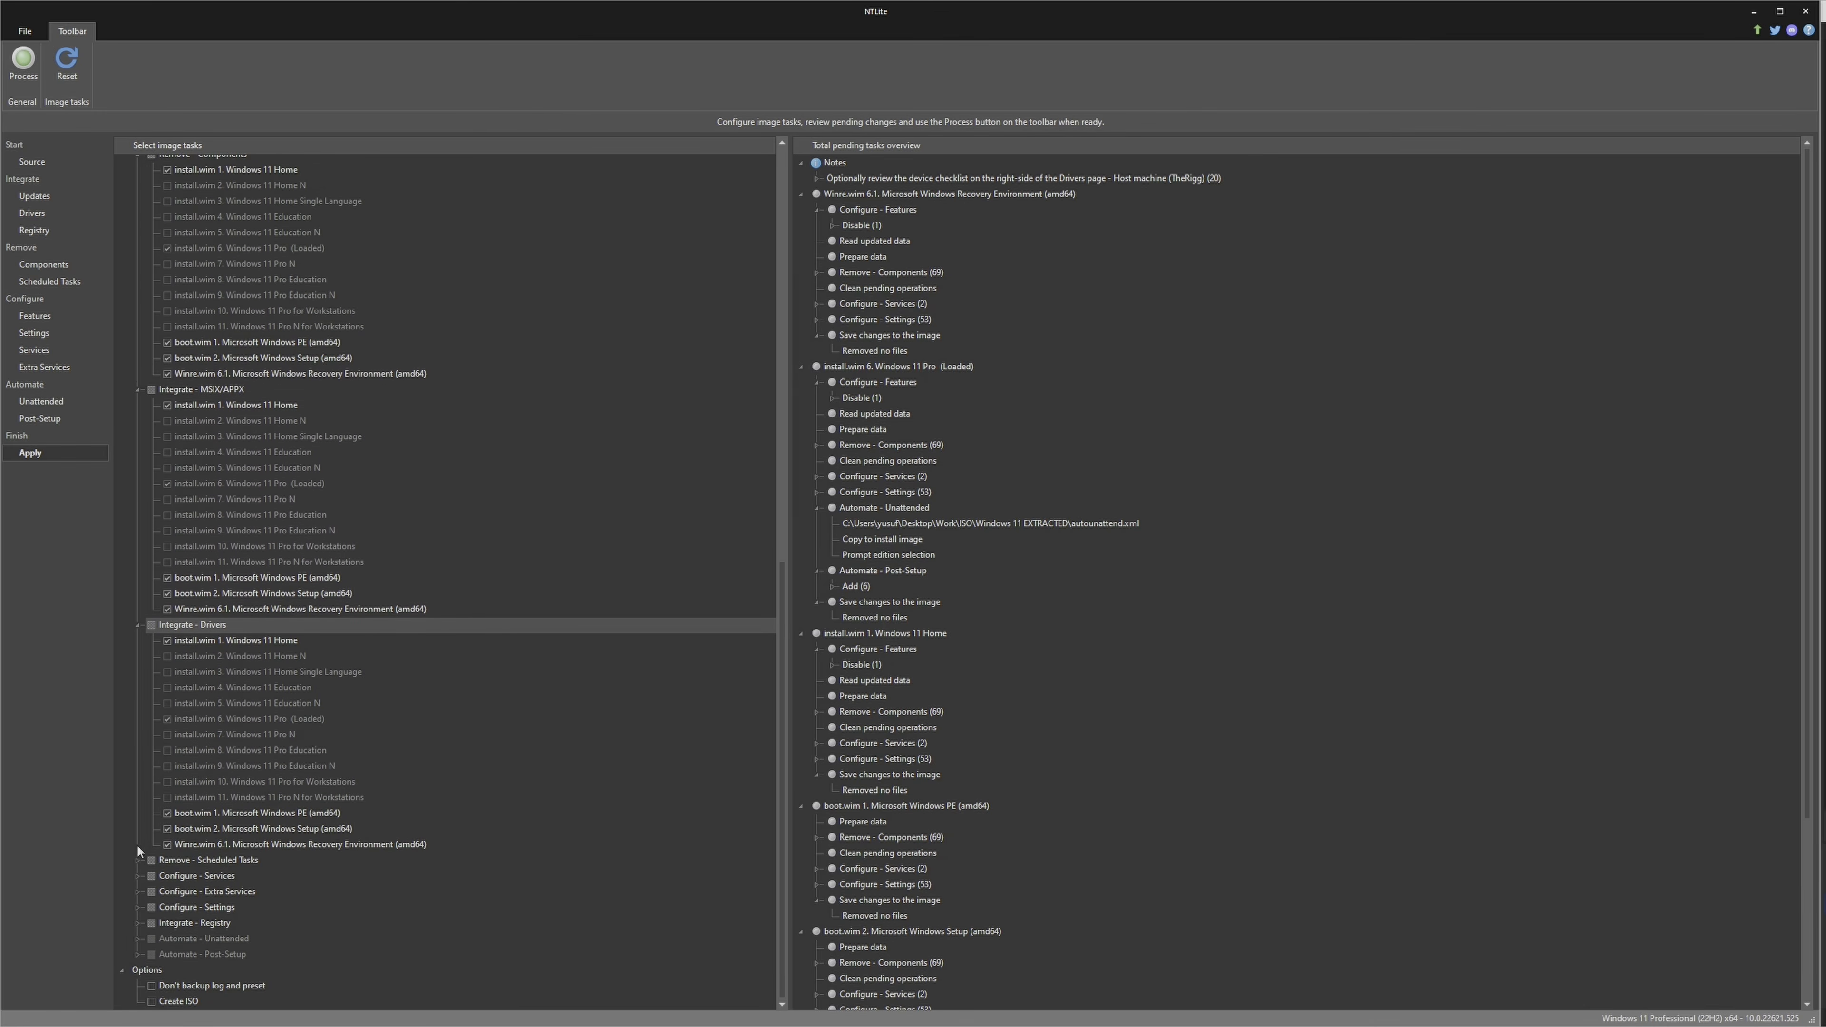
Review which editions are selected for reapplying scheduled task removal, services, extra services, settings and registry tasks
left_click(136, 860)
scroll(141, 848, "down", 2)
scroll(143, 856, "down", 3)
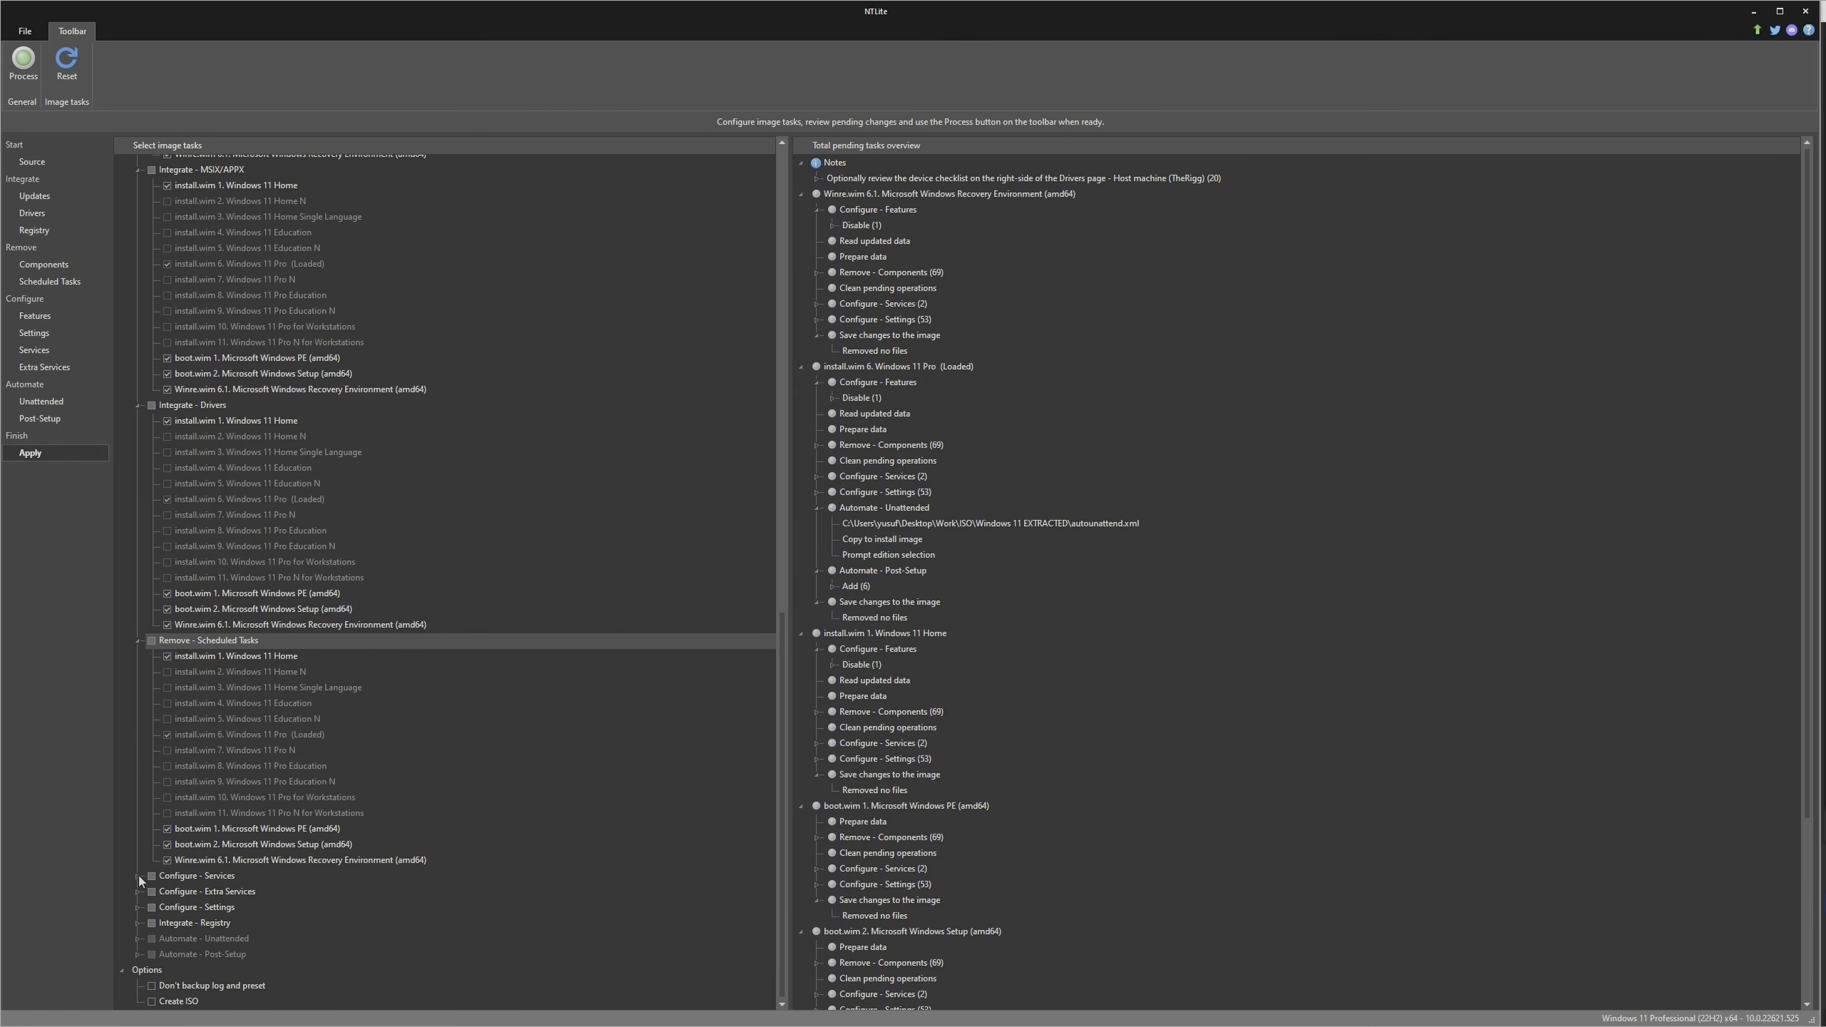
left_click(138, 873)
scroll(138, 873, "down", 3)
left_click(139, 891)
scroll(136, 882, "down", 3)
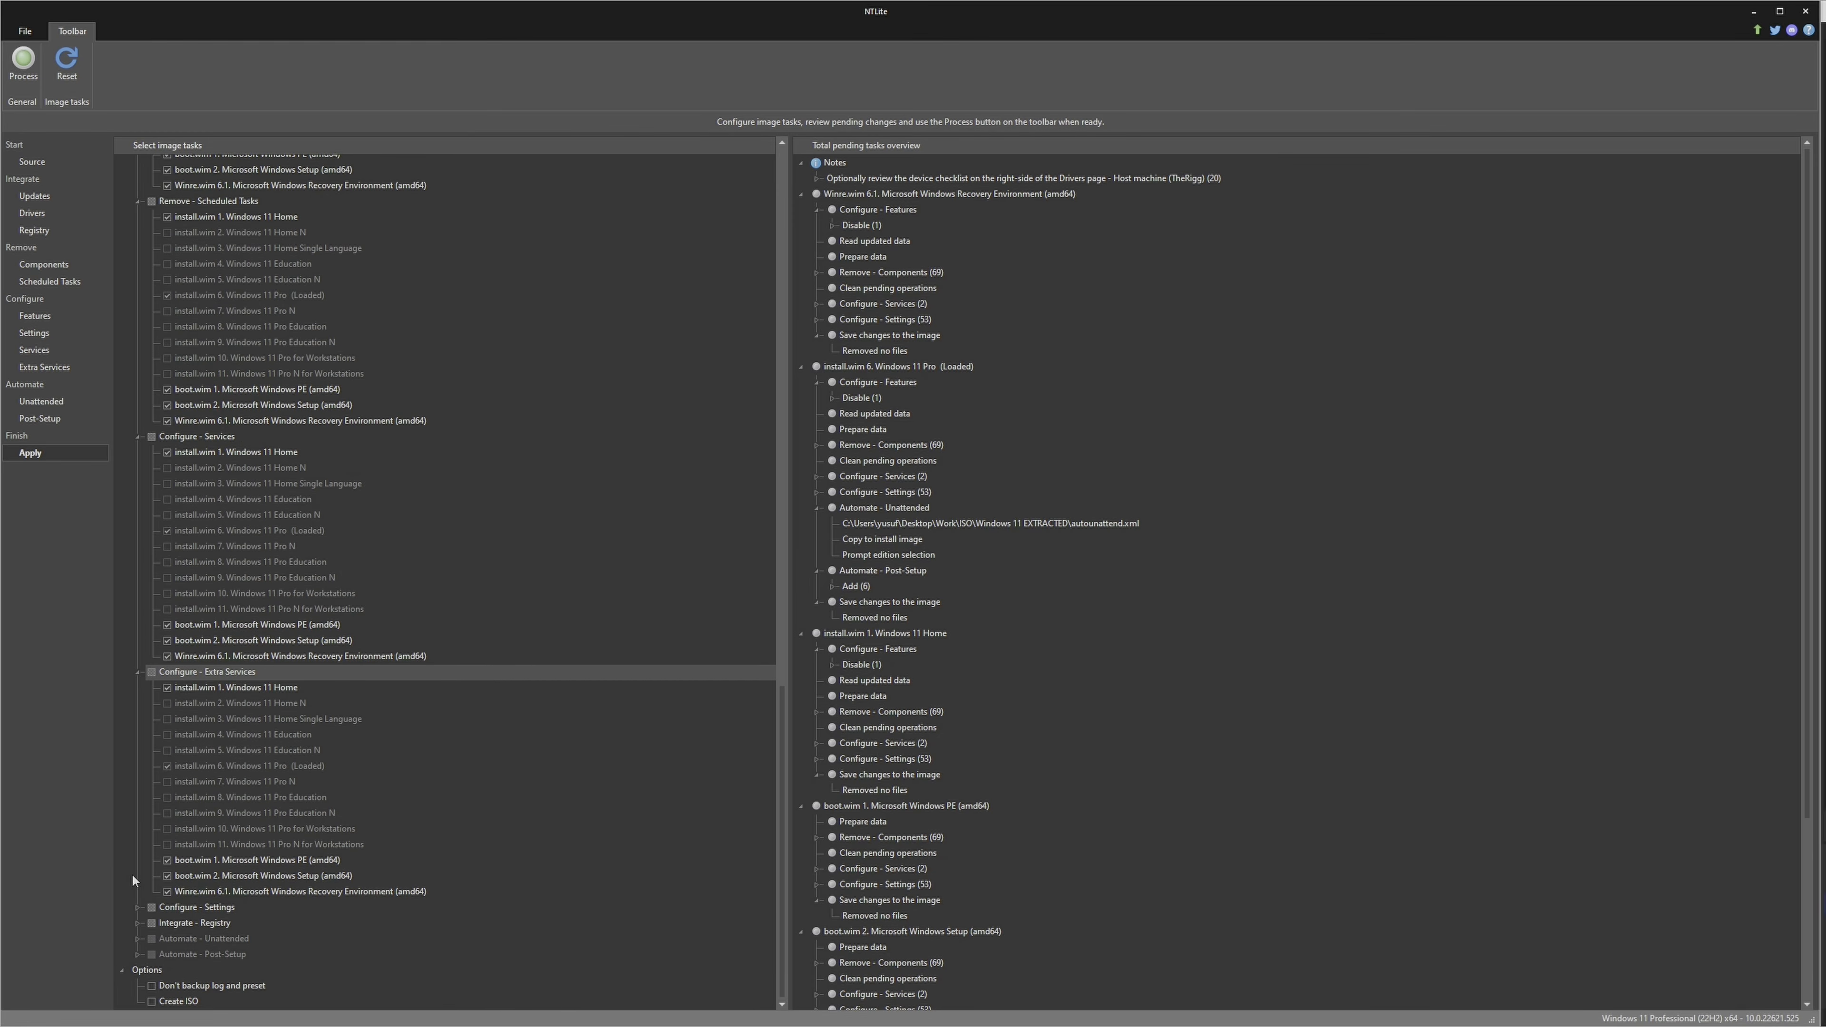
left_click(138, 904)
scroll(141, 885, "down", 3)
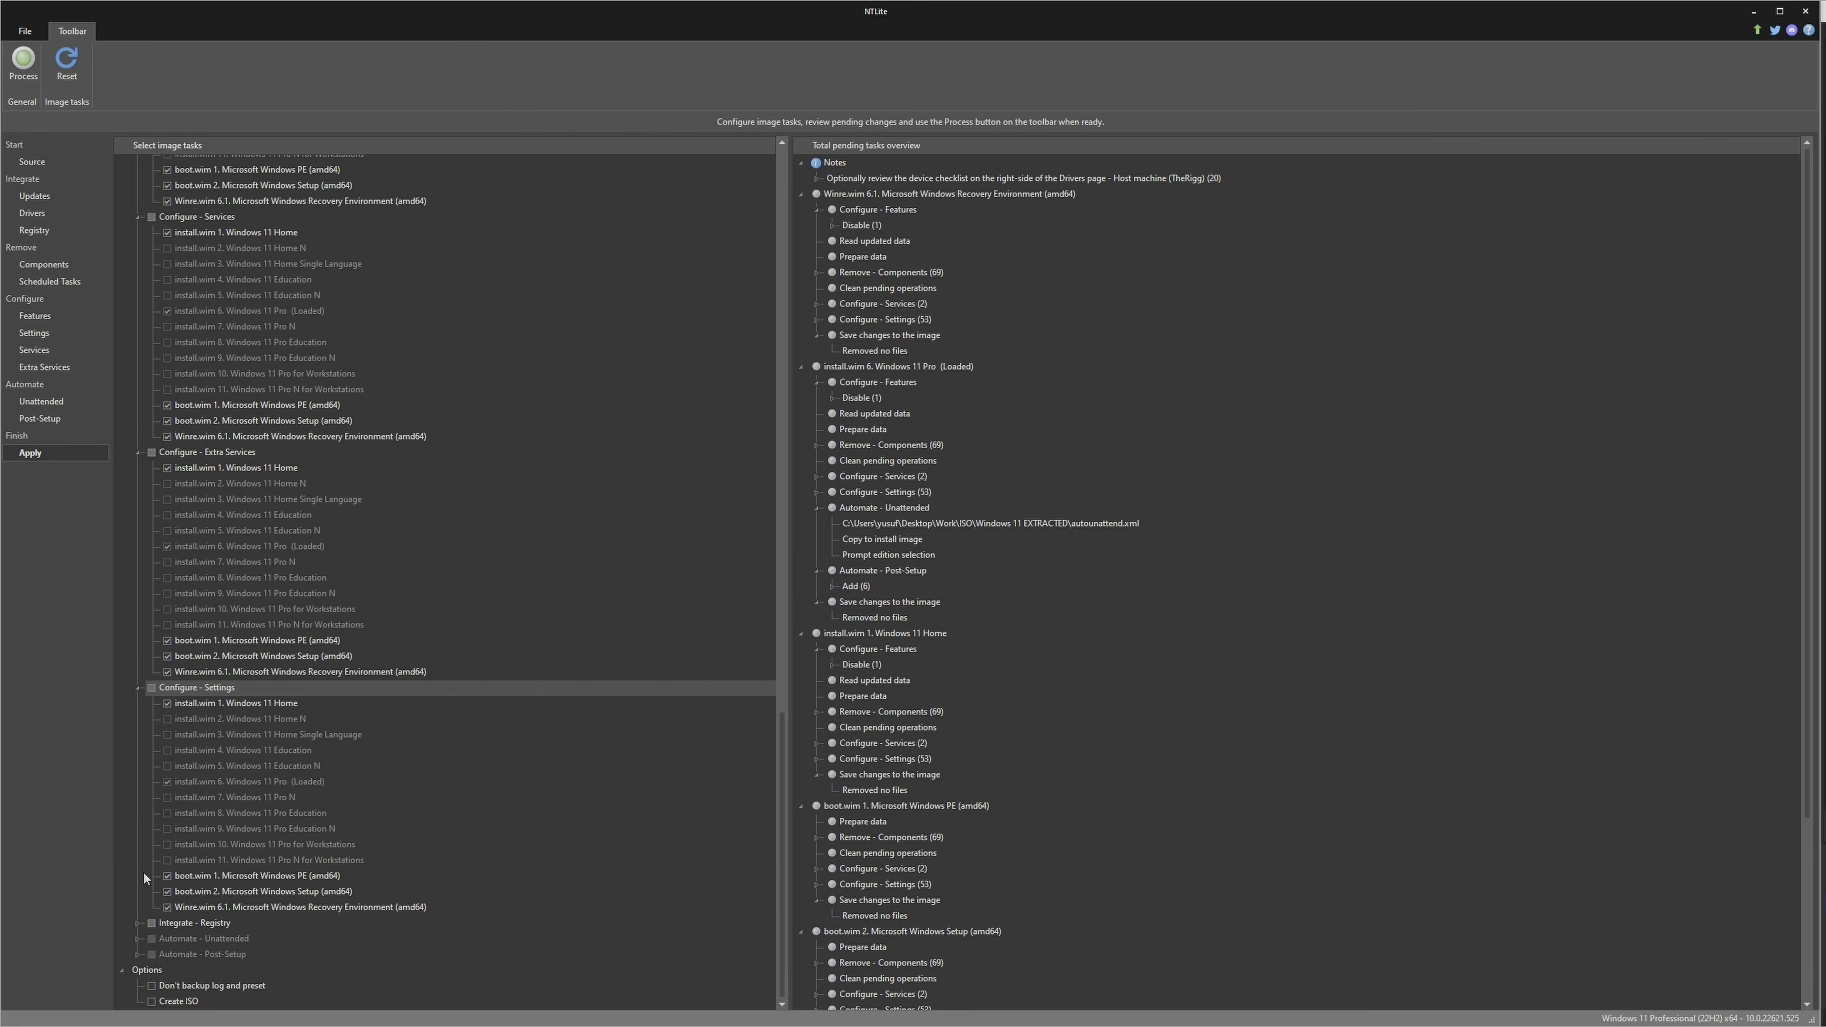
left_click(138, 922)
scroll(142, 906, "down", 3)
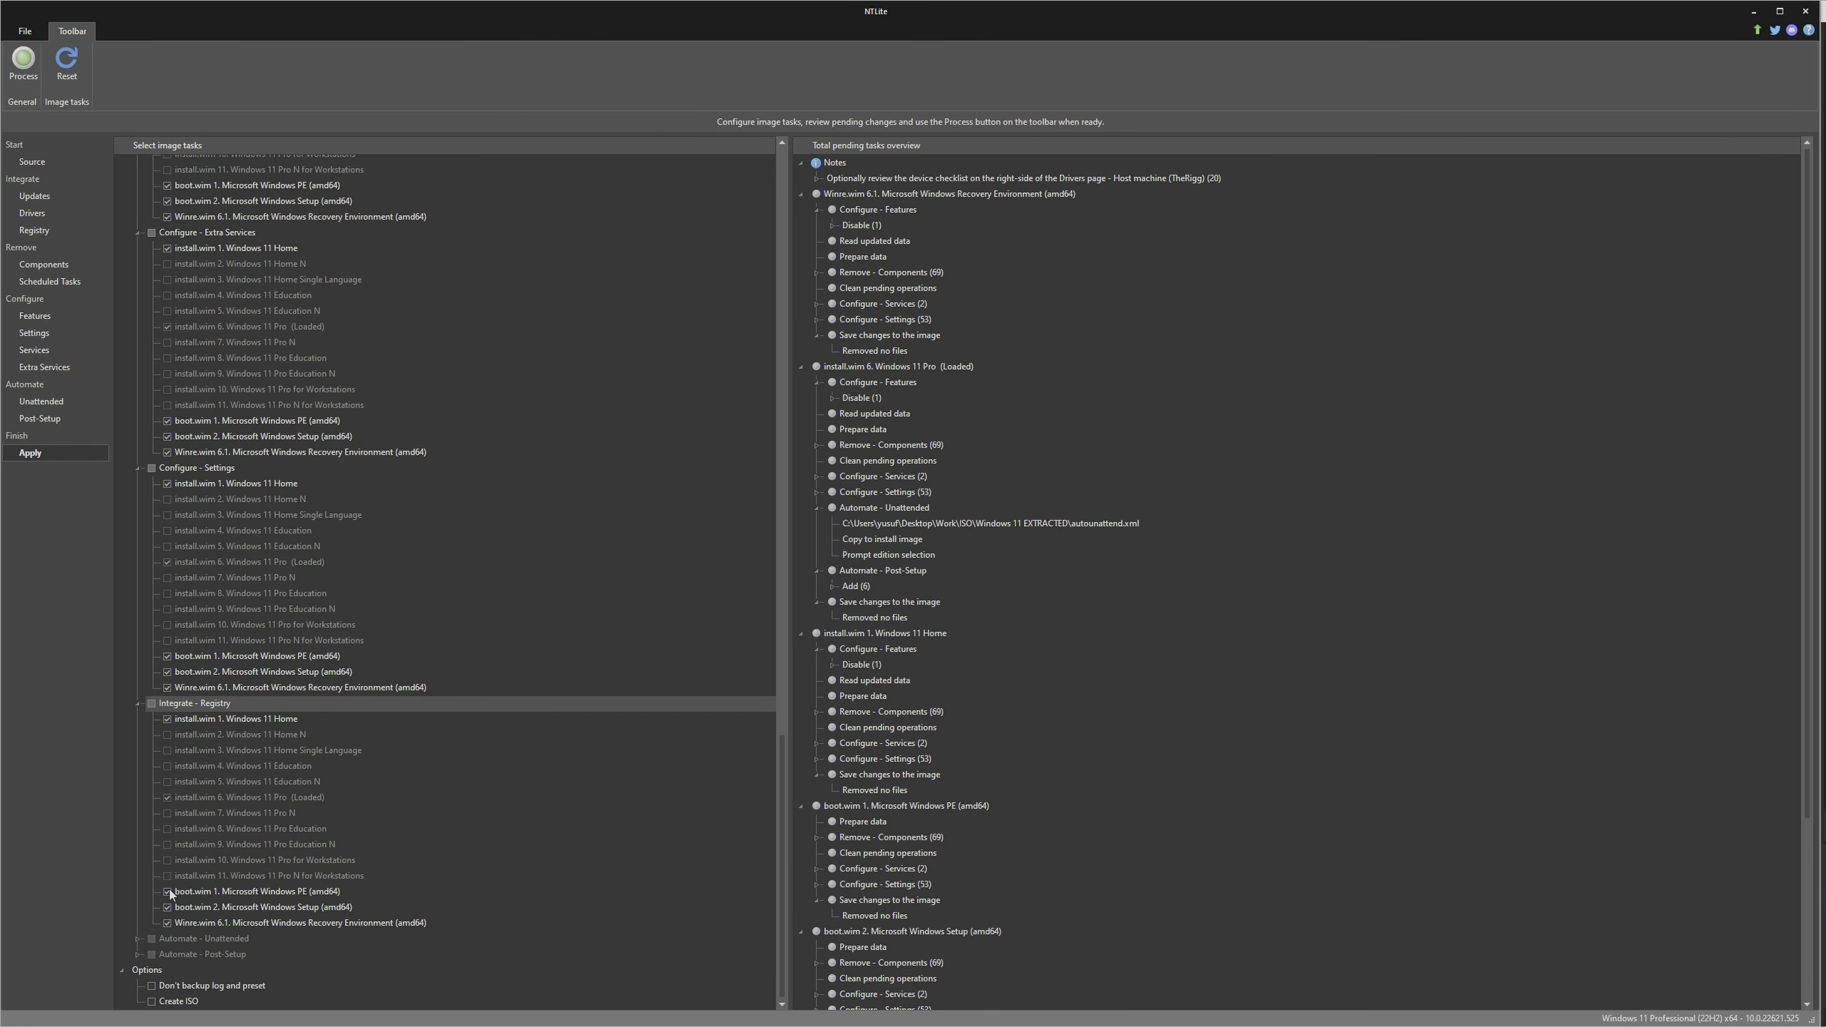
scroll(170, 890, "up", 10)
scroll(168, 888, "up", 5)
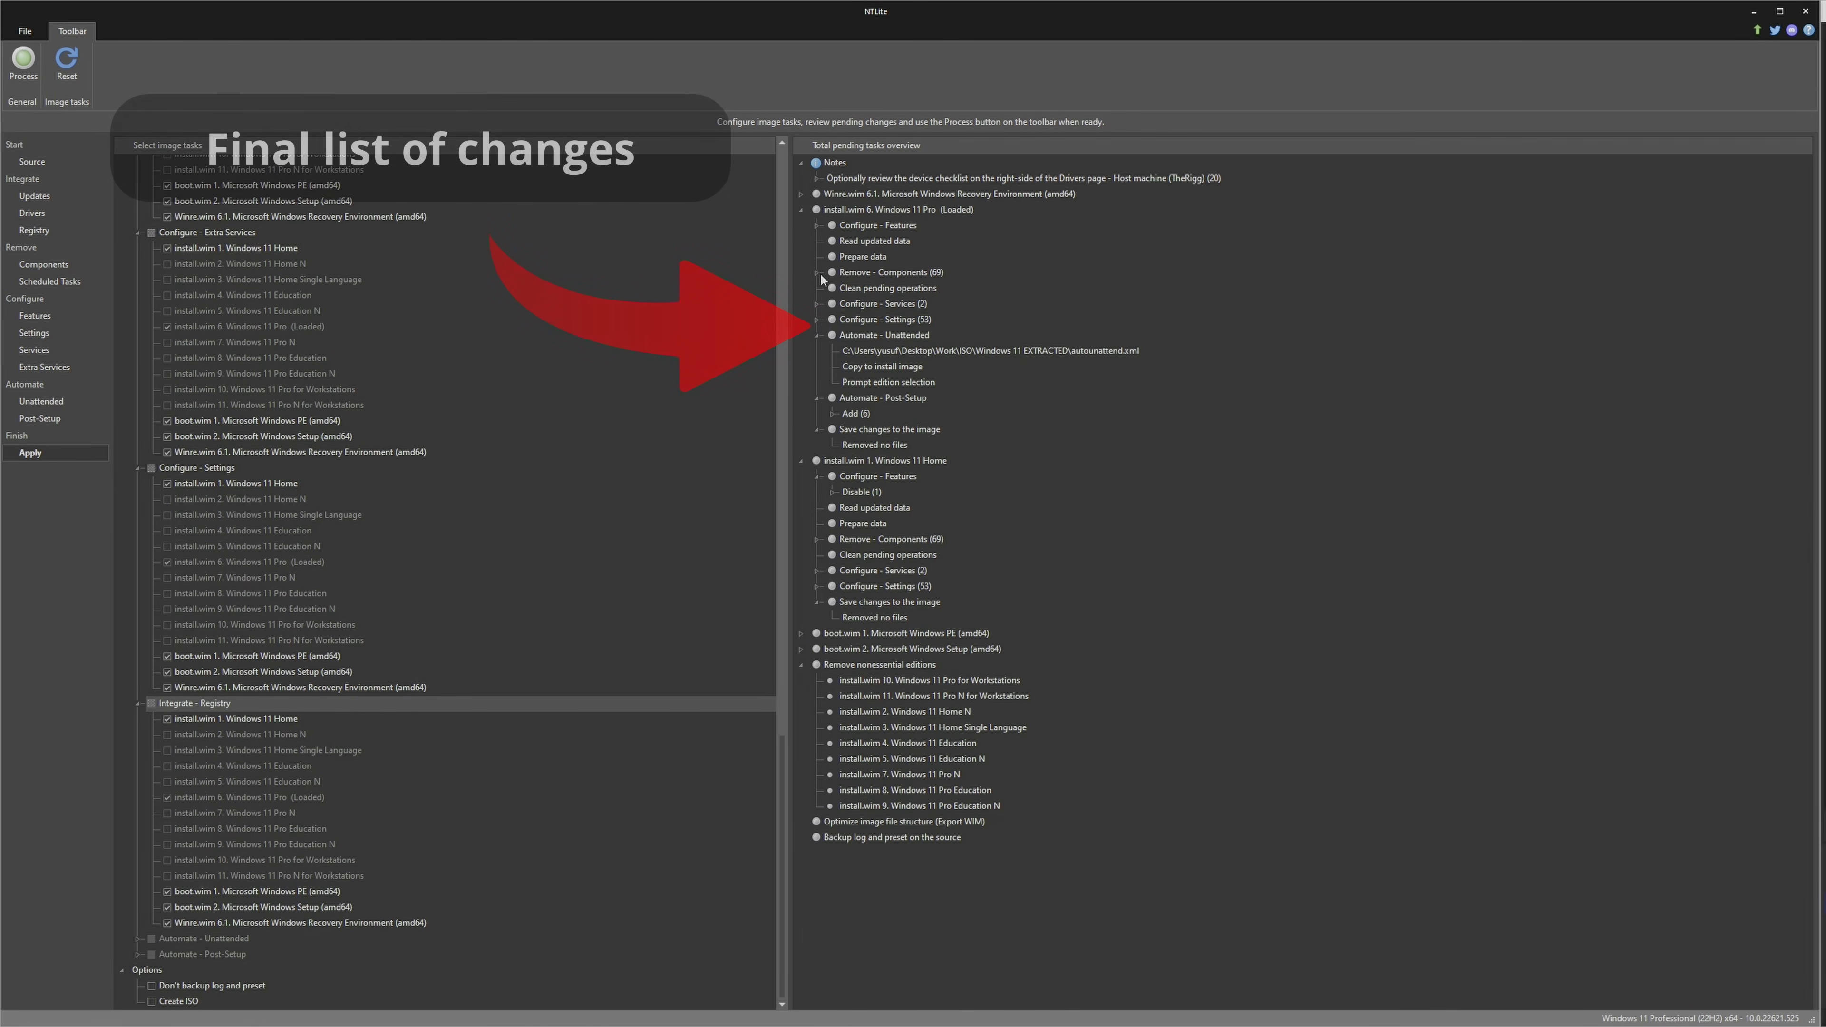
Examine the pending Windows 11 Pro changes, covering removed components, configured services and settings, and the Post-Setup additions
left_click(819, 272)
scroll(914, 551, "down", 14)
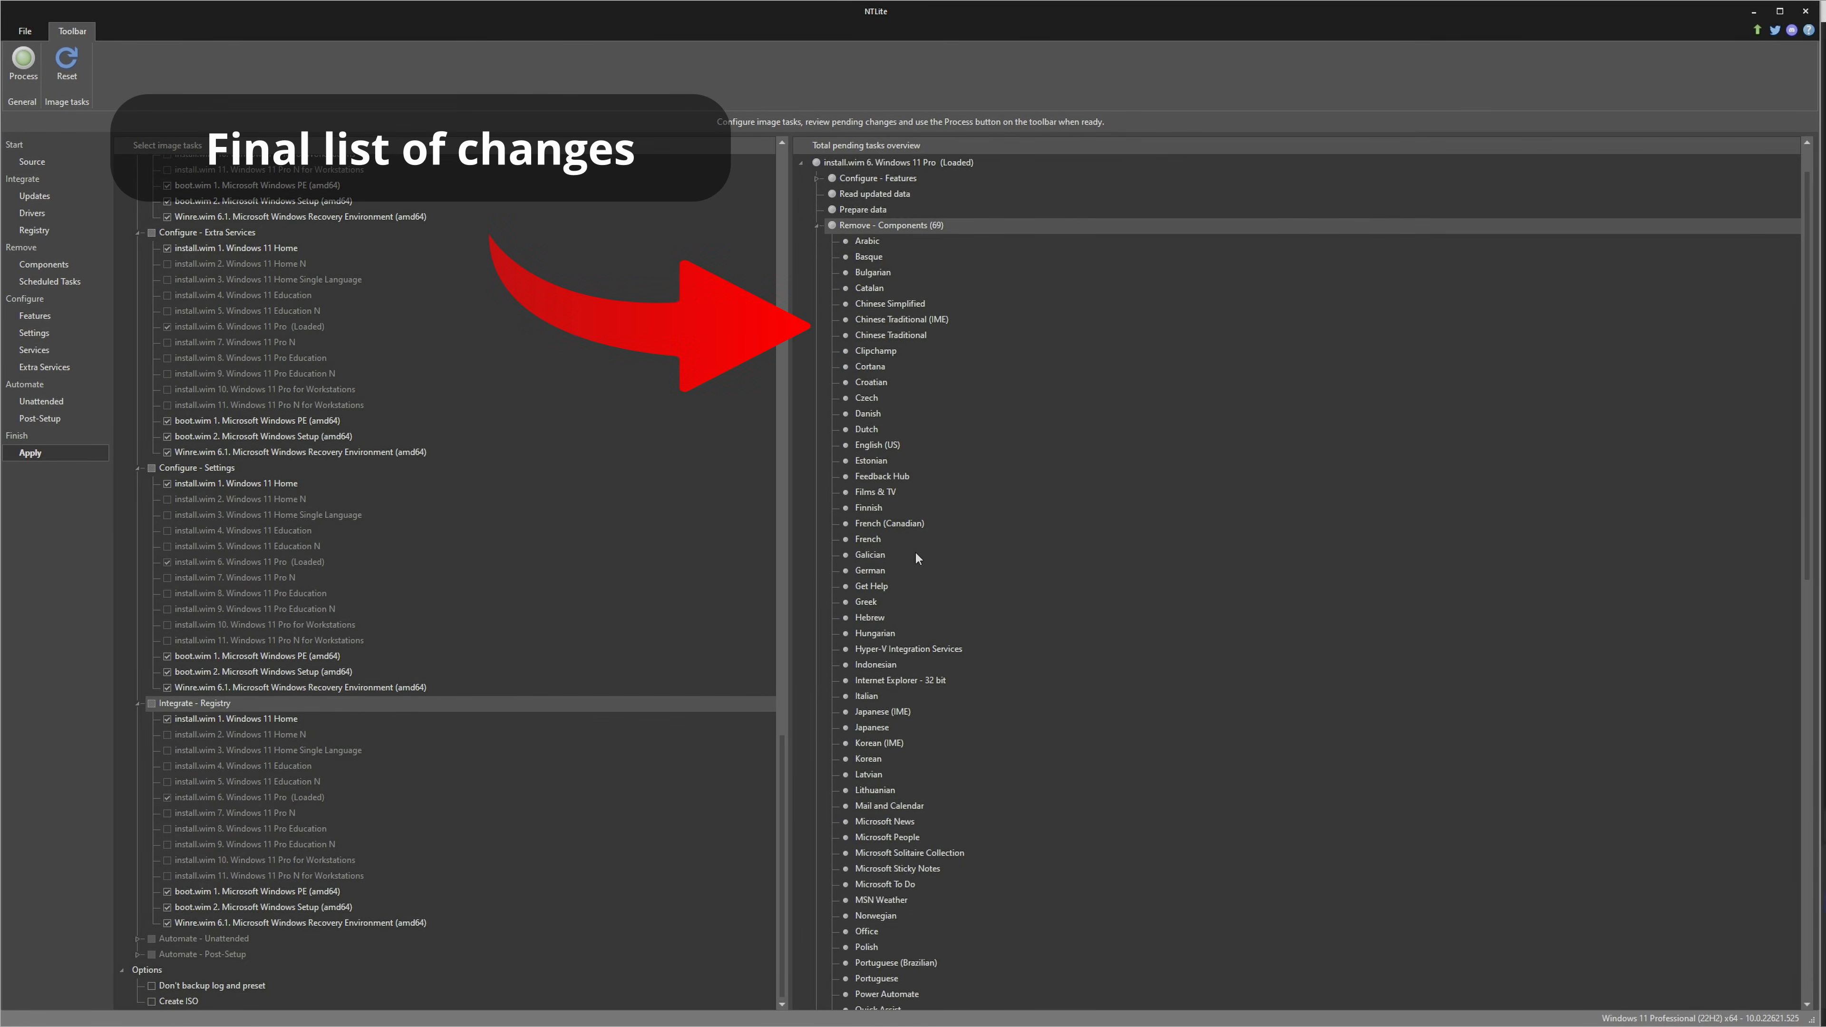
scroll(916, 554, "down", 4)
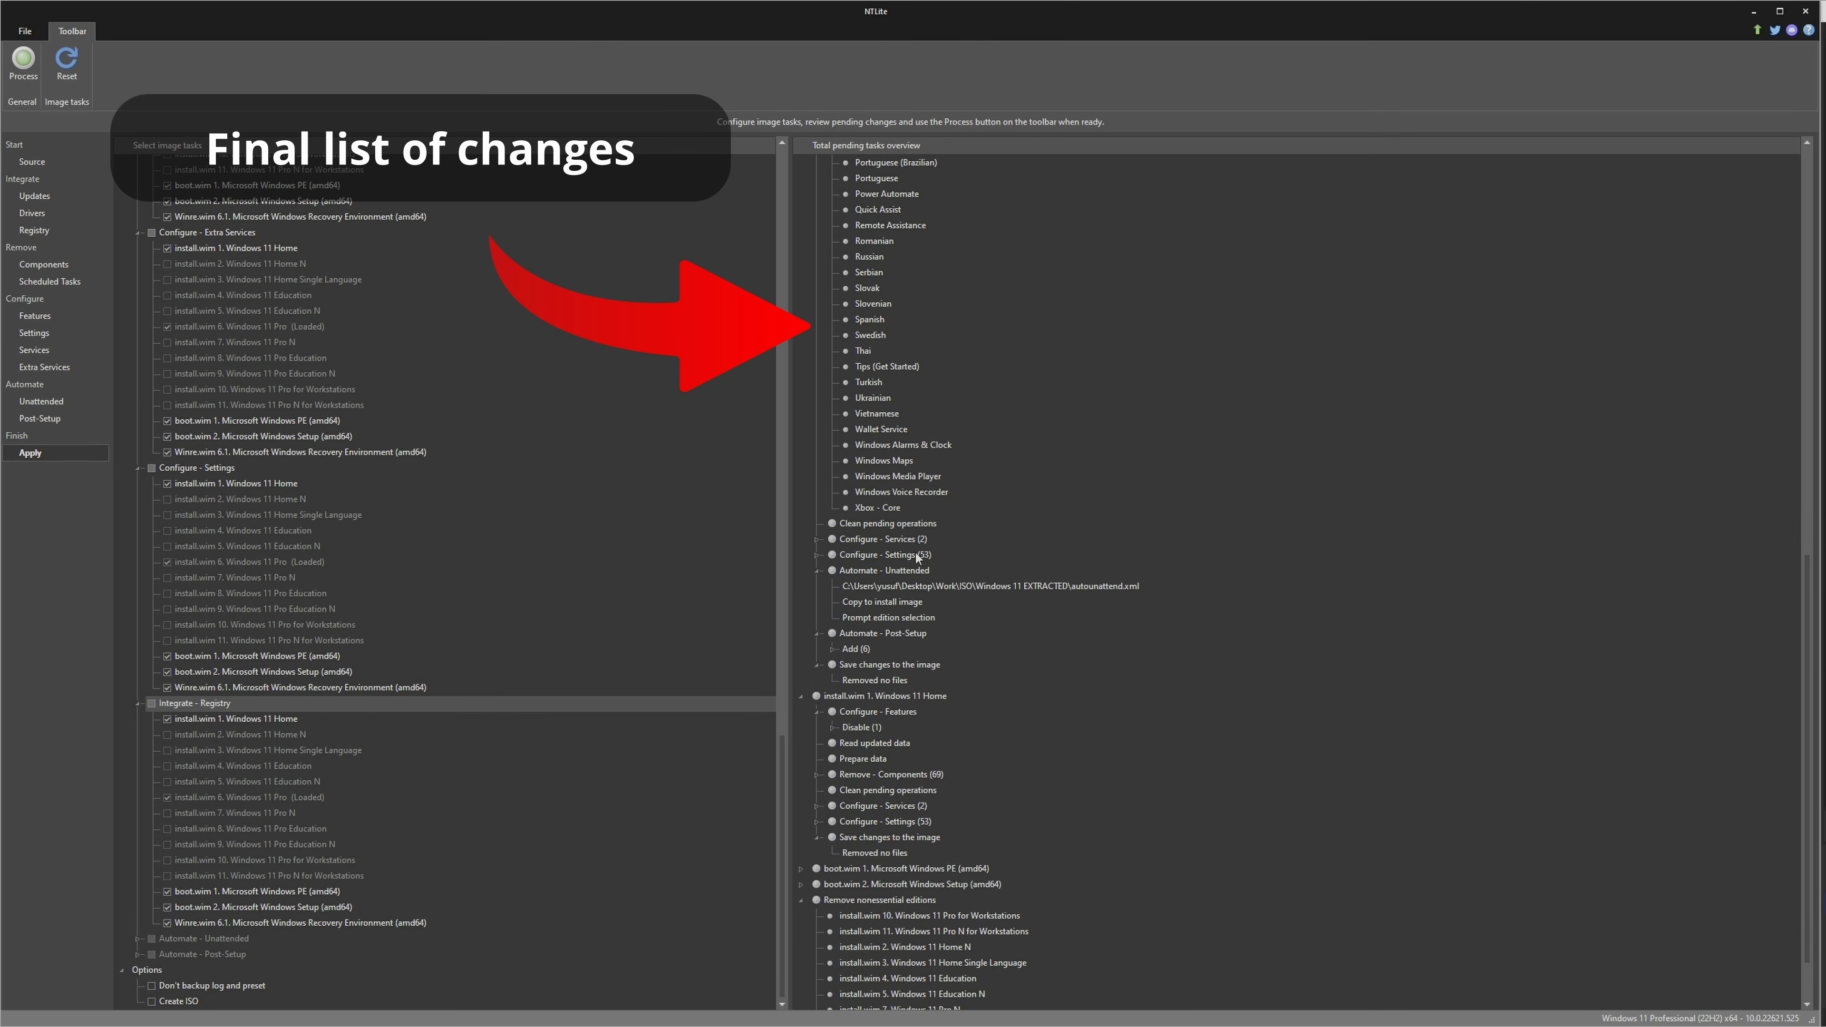
left_click(818, 539)
scroll(822, 538, "down", 2)
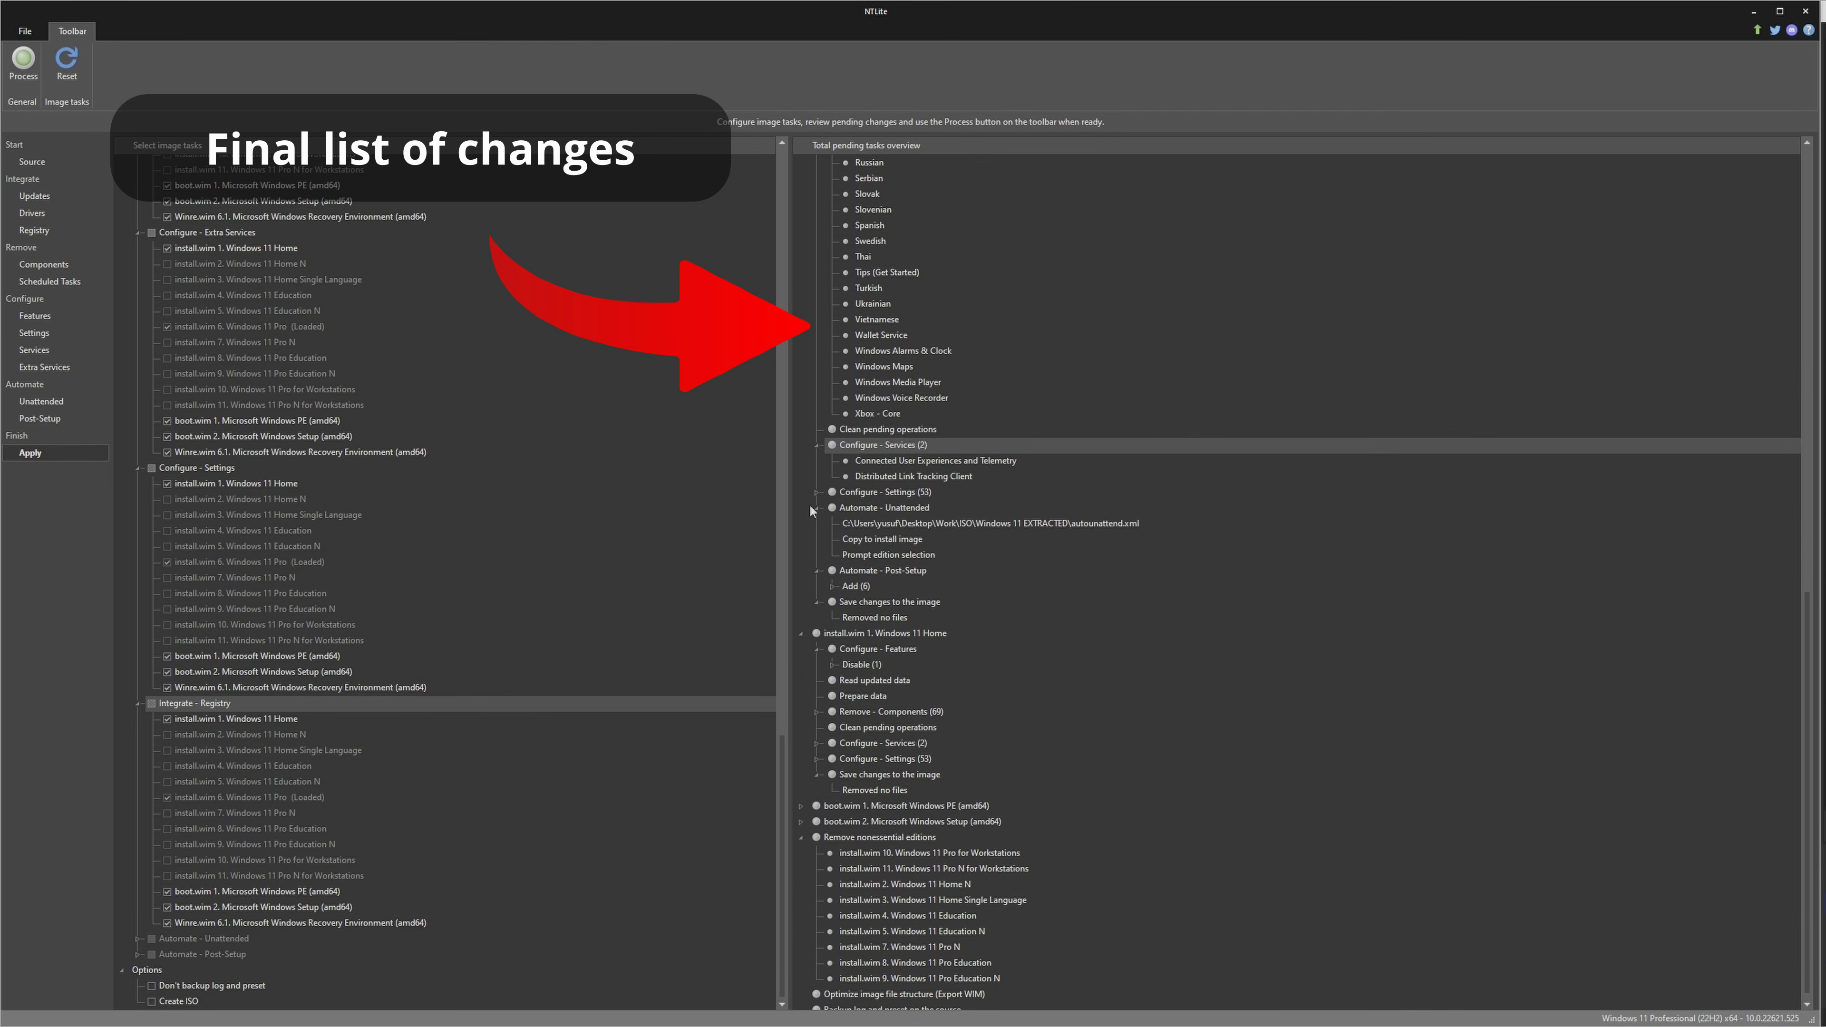
left_click(816, 491)
scroll(980, 633, "down", 8)
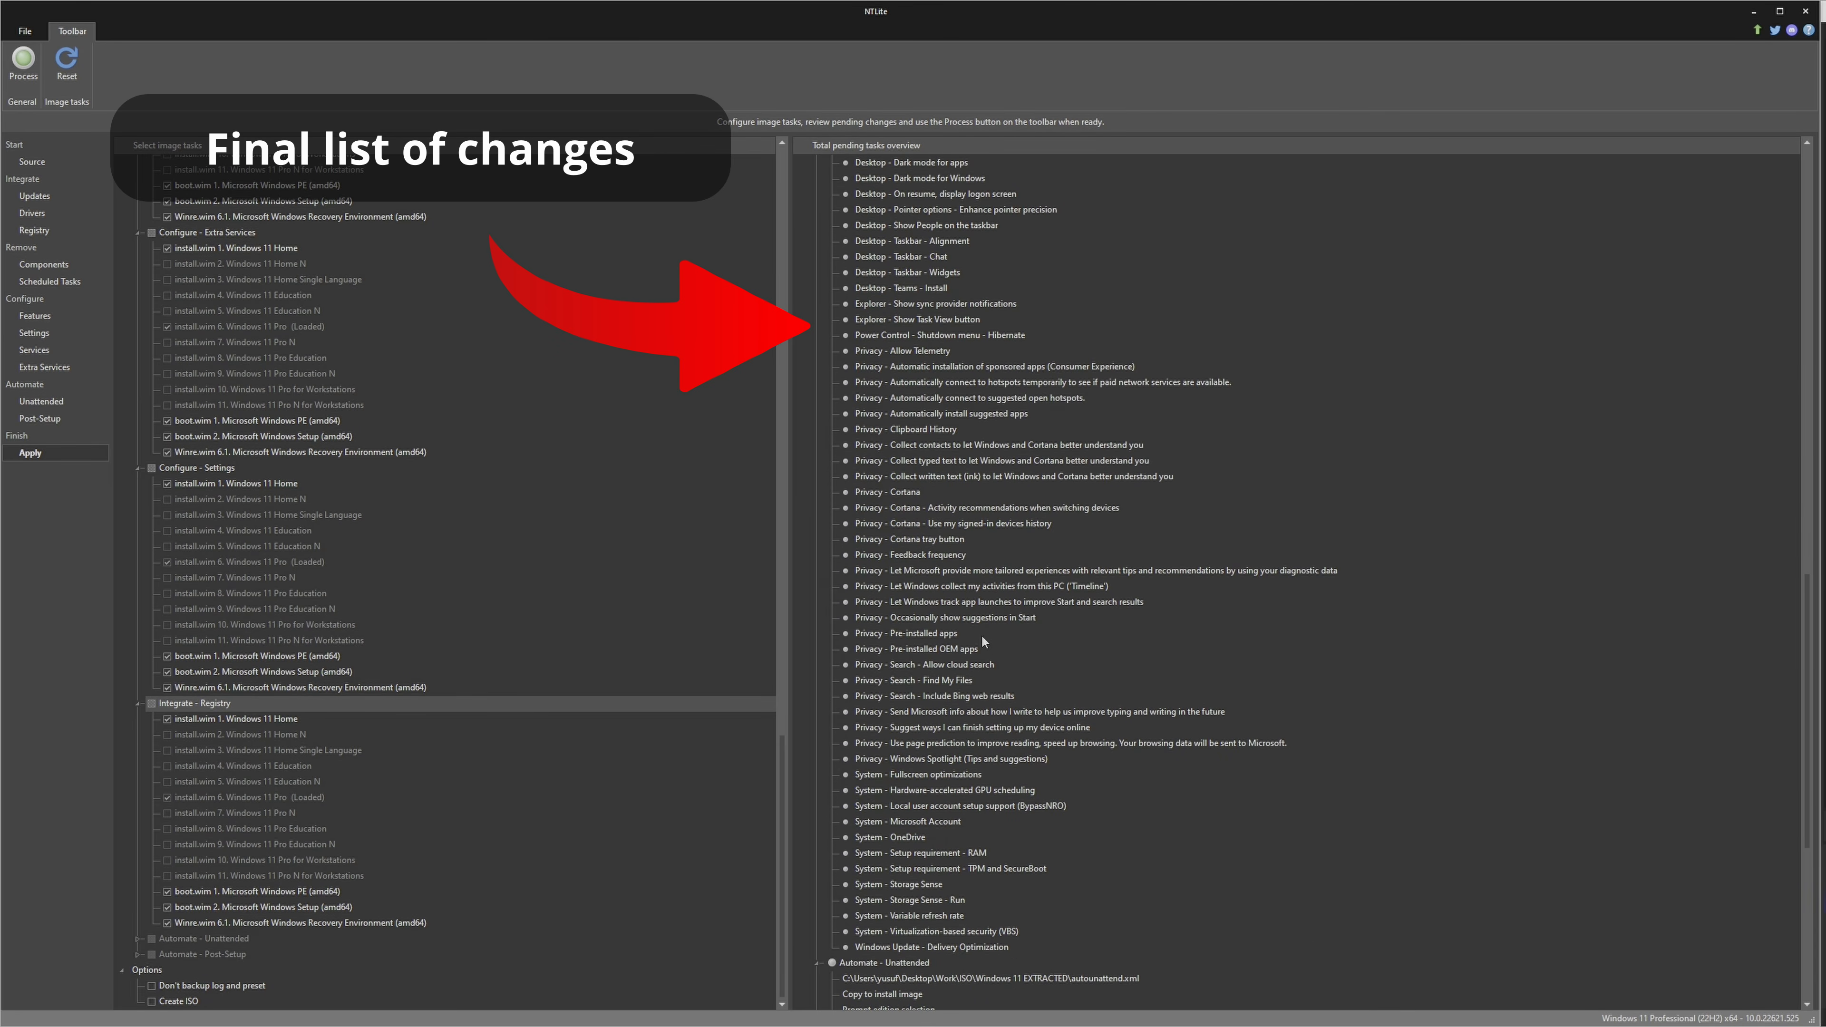
scroll(982, 639, "down", 9)
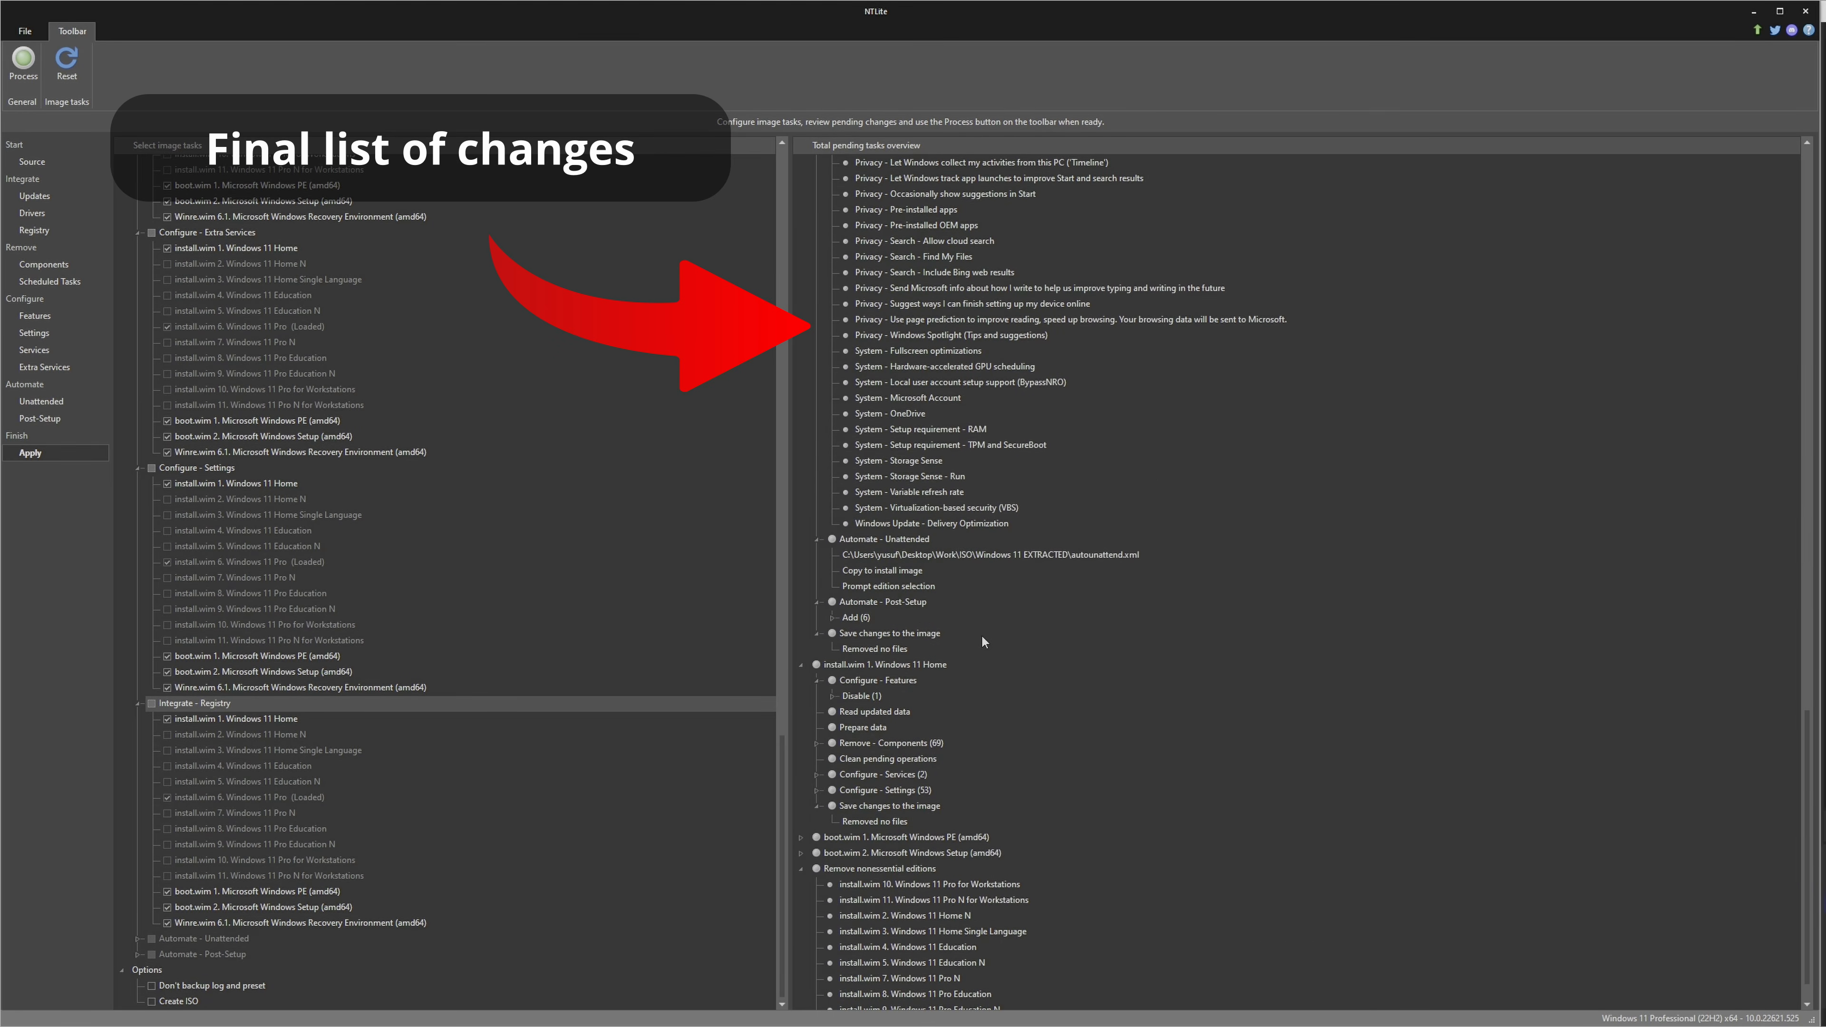
left_click(833, 618)
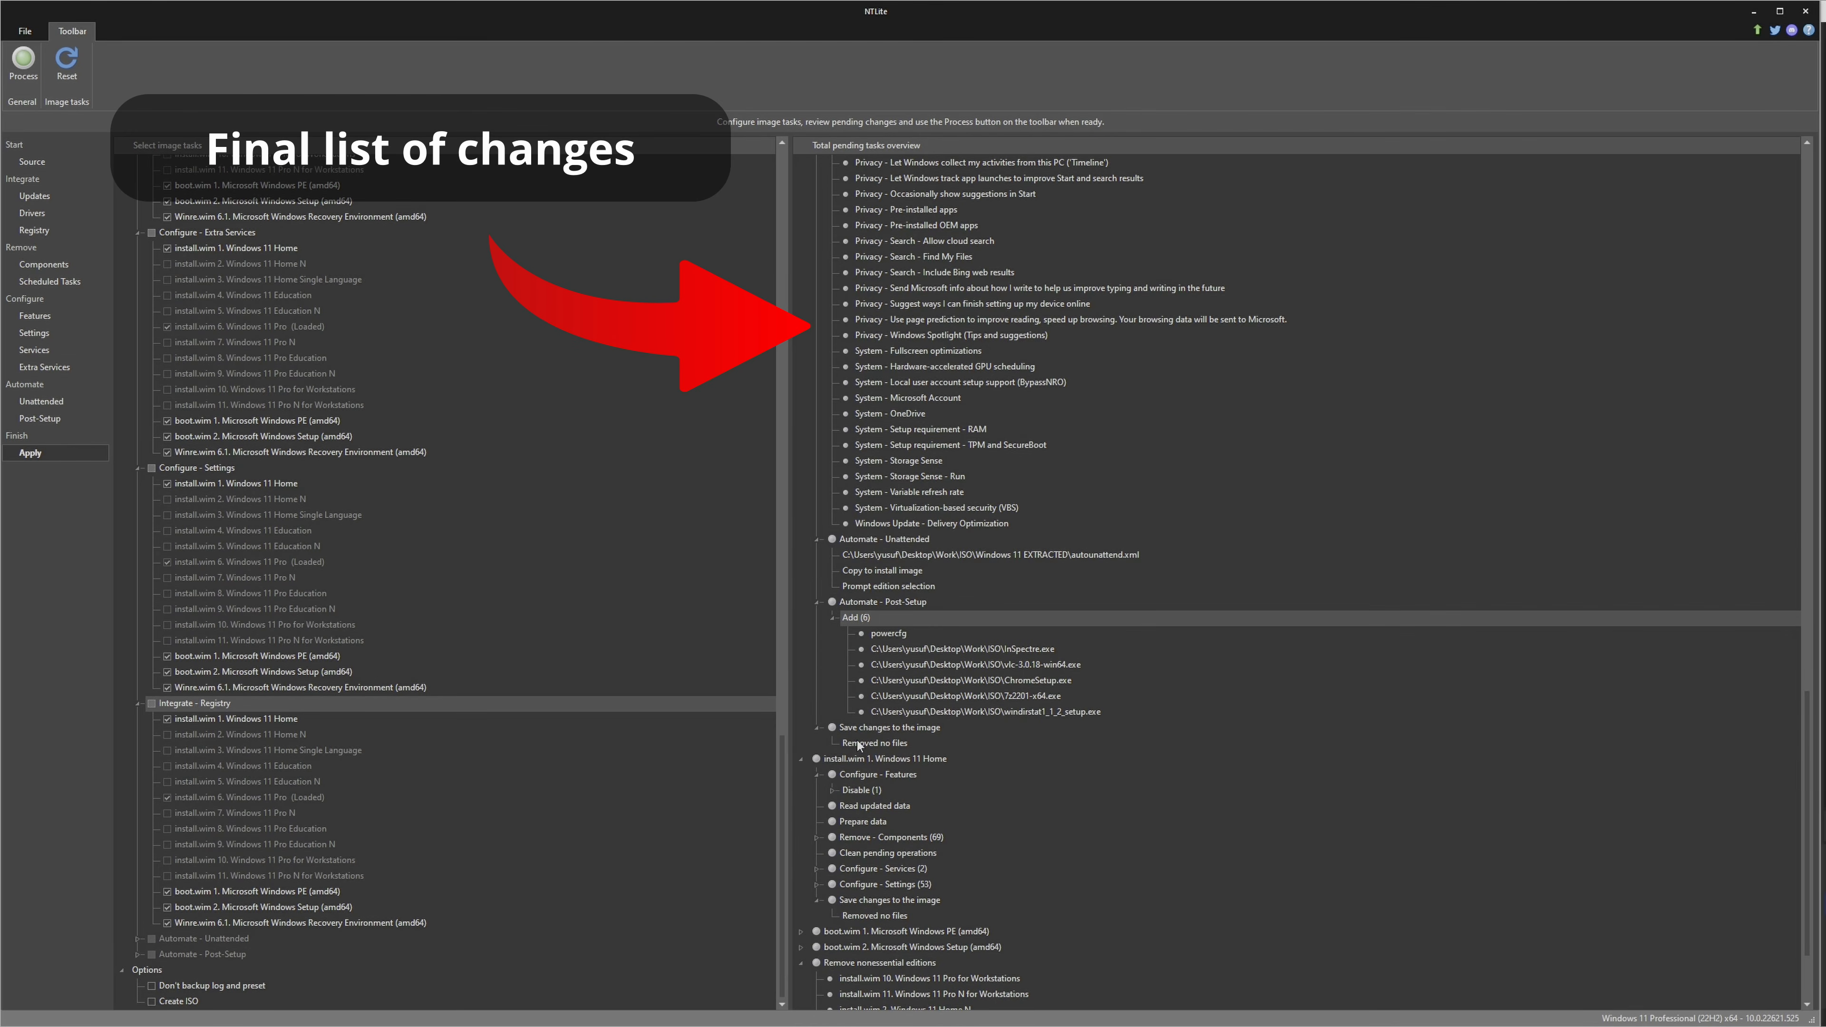
scroll(857, 742, "up", 20)
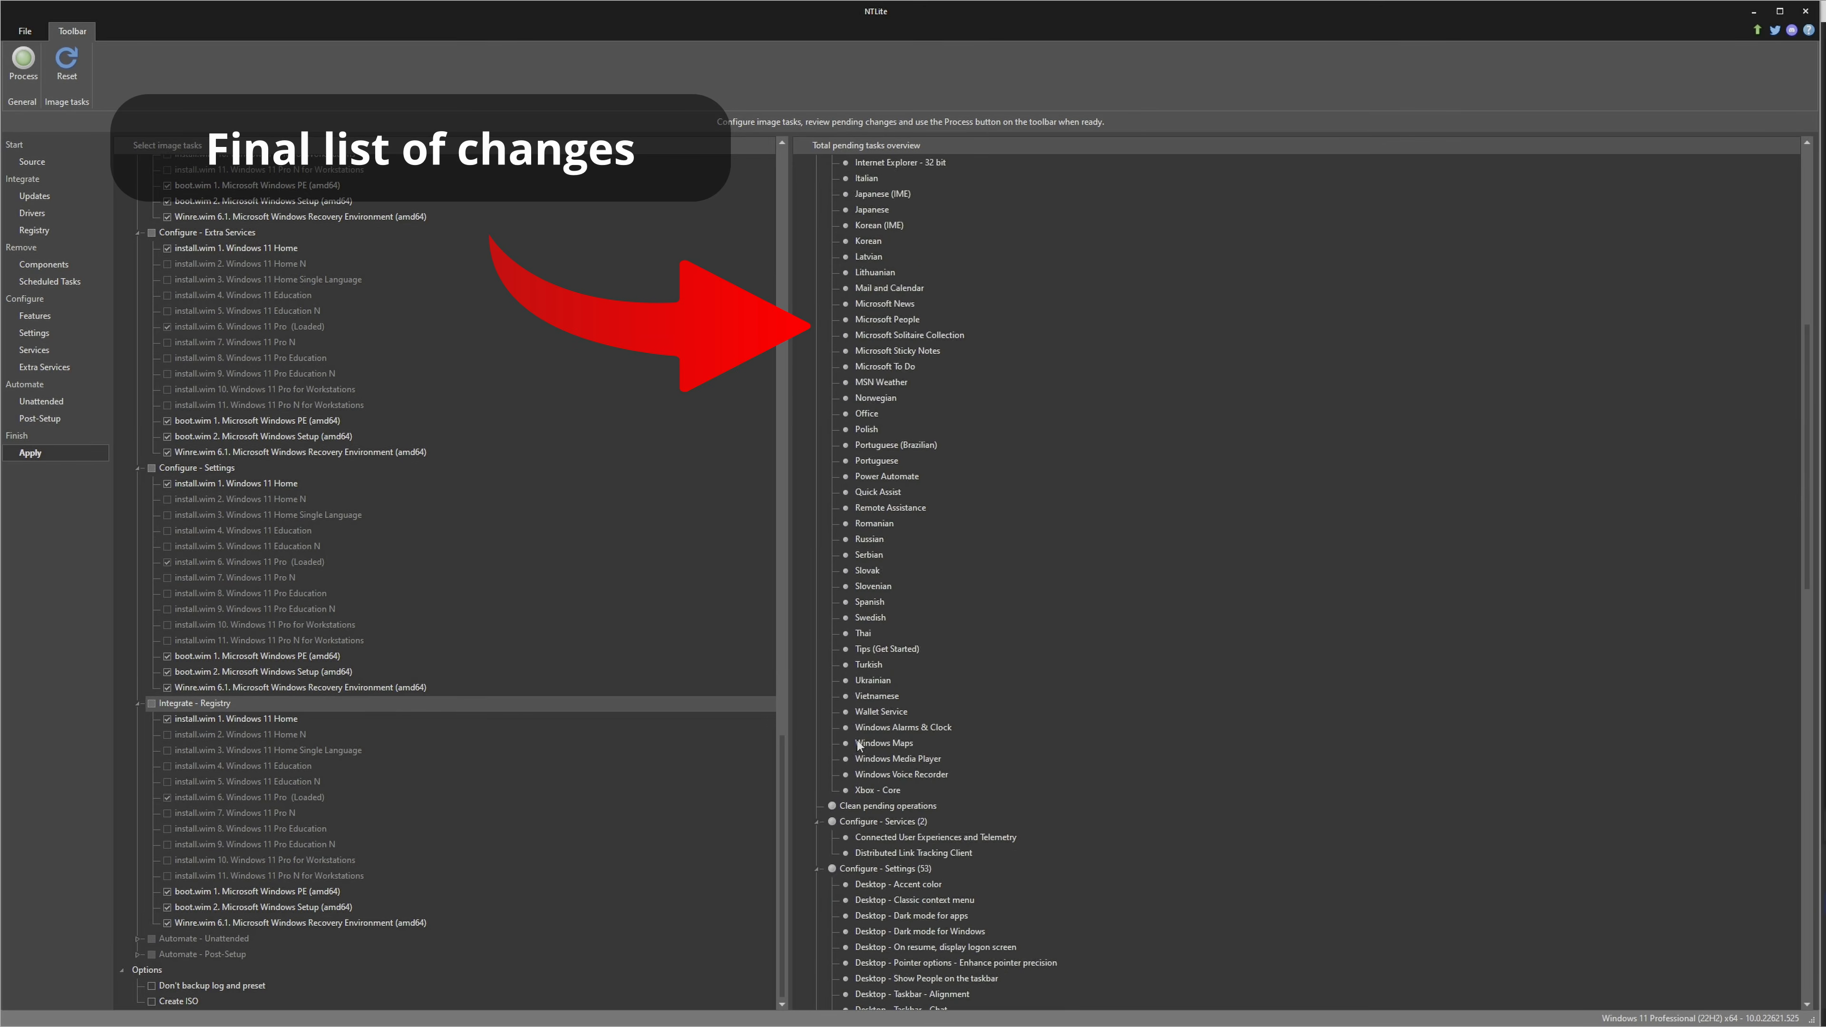
Enable ISO creation on the Desktop as Tech YES Windows 11 Power Edition with the label TechYES, and start processing the pending changes
left_click(151, 1000)
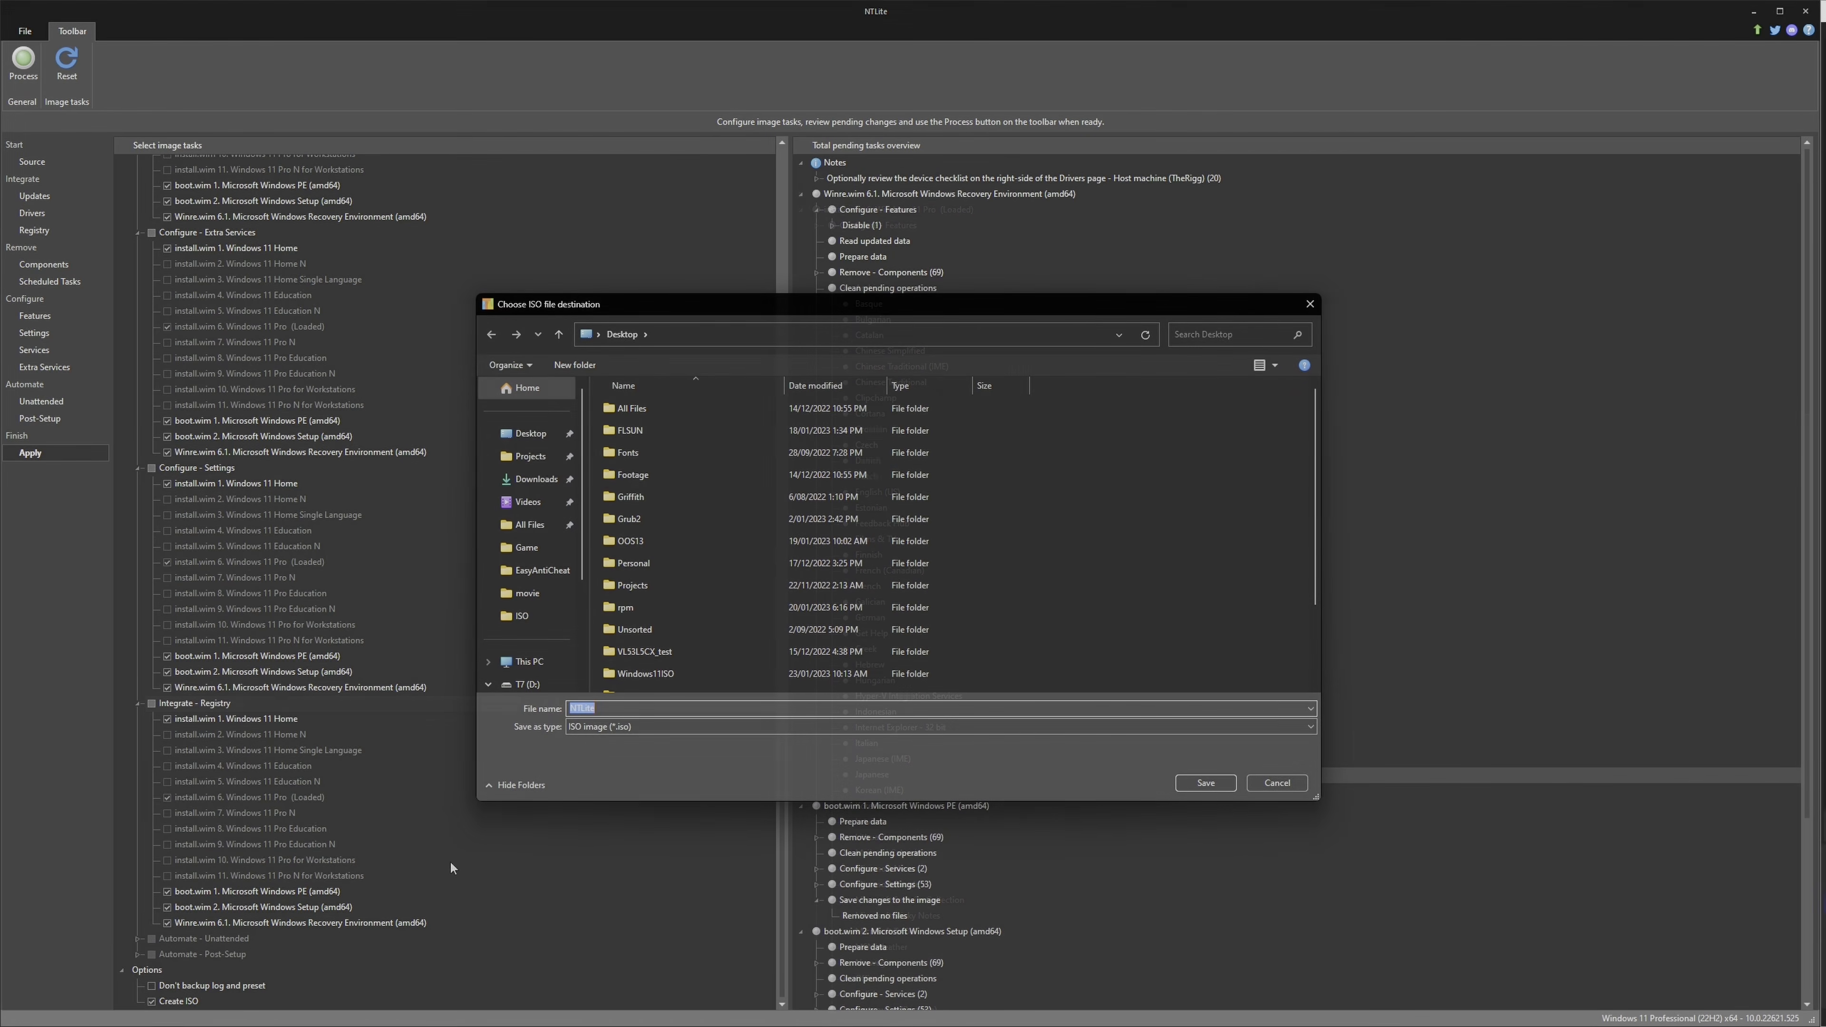
type("Tech YES Windows 11 Power Edition")
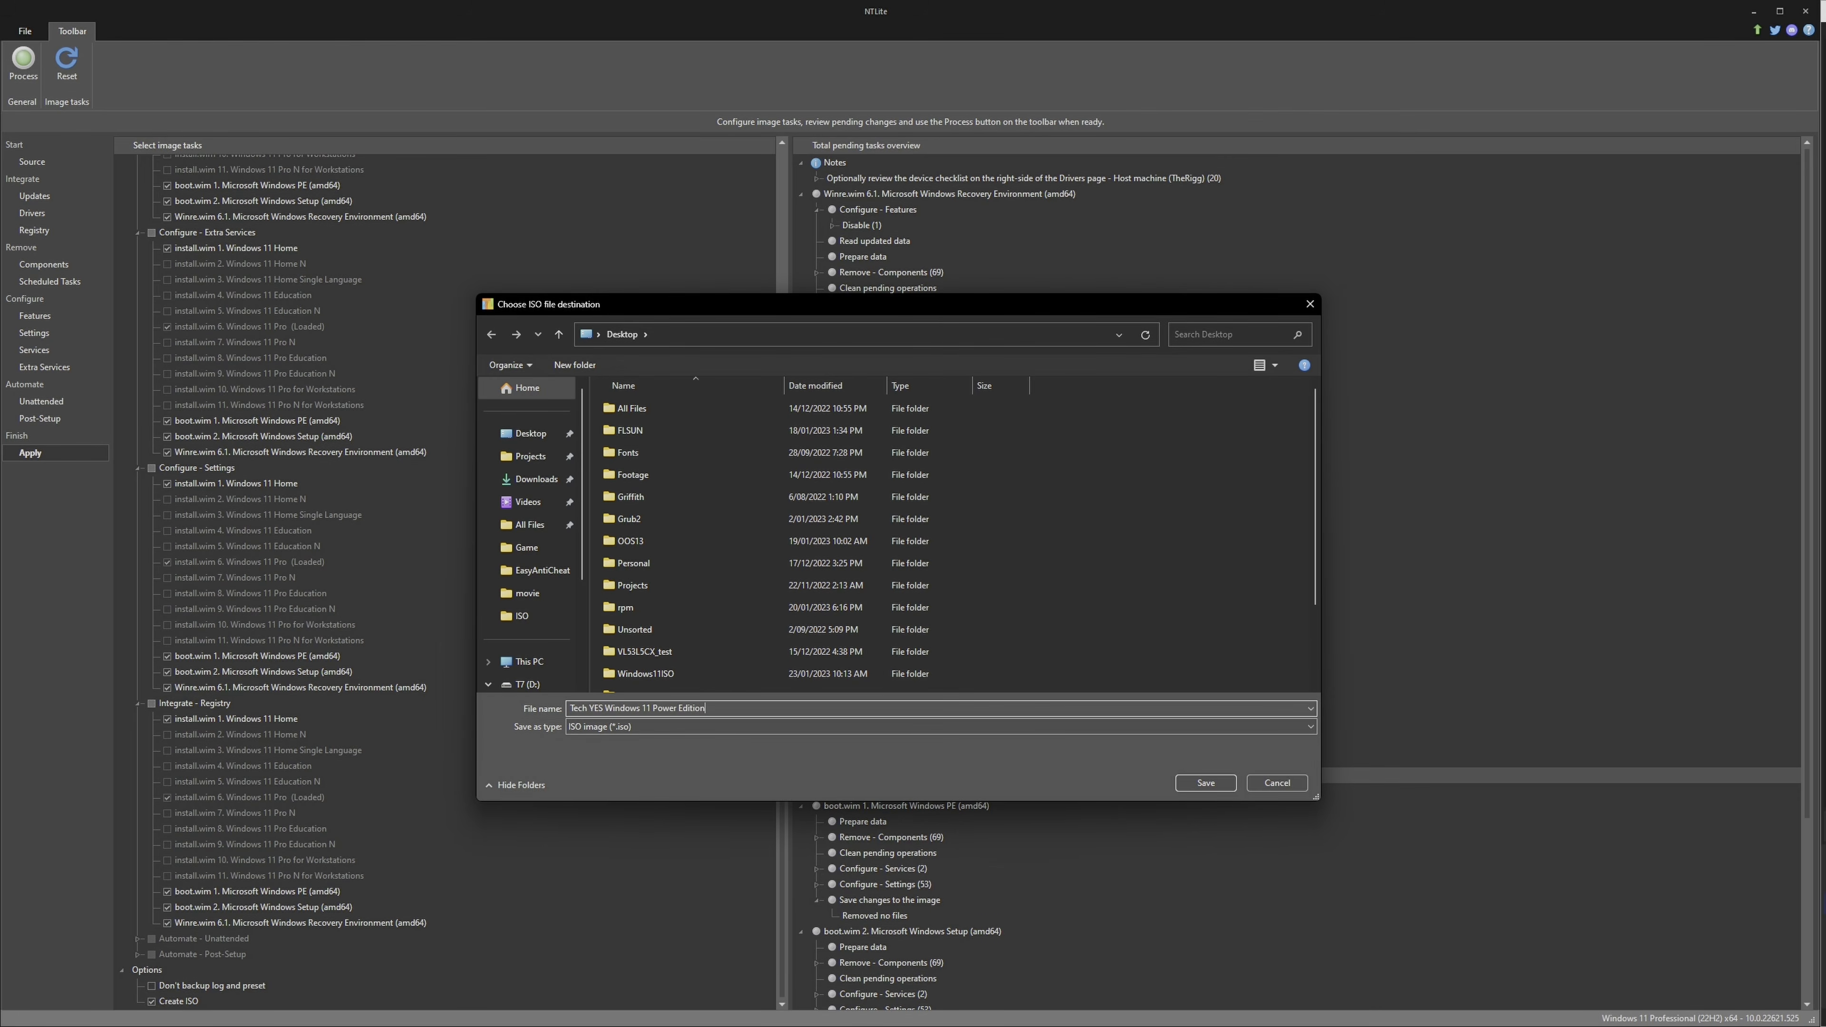
key("Return")
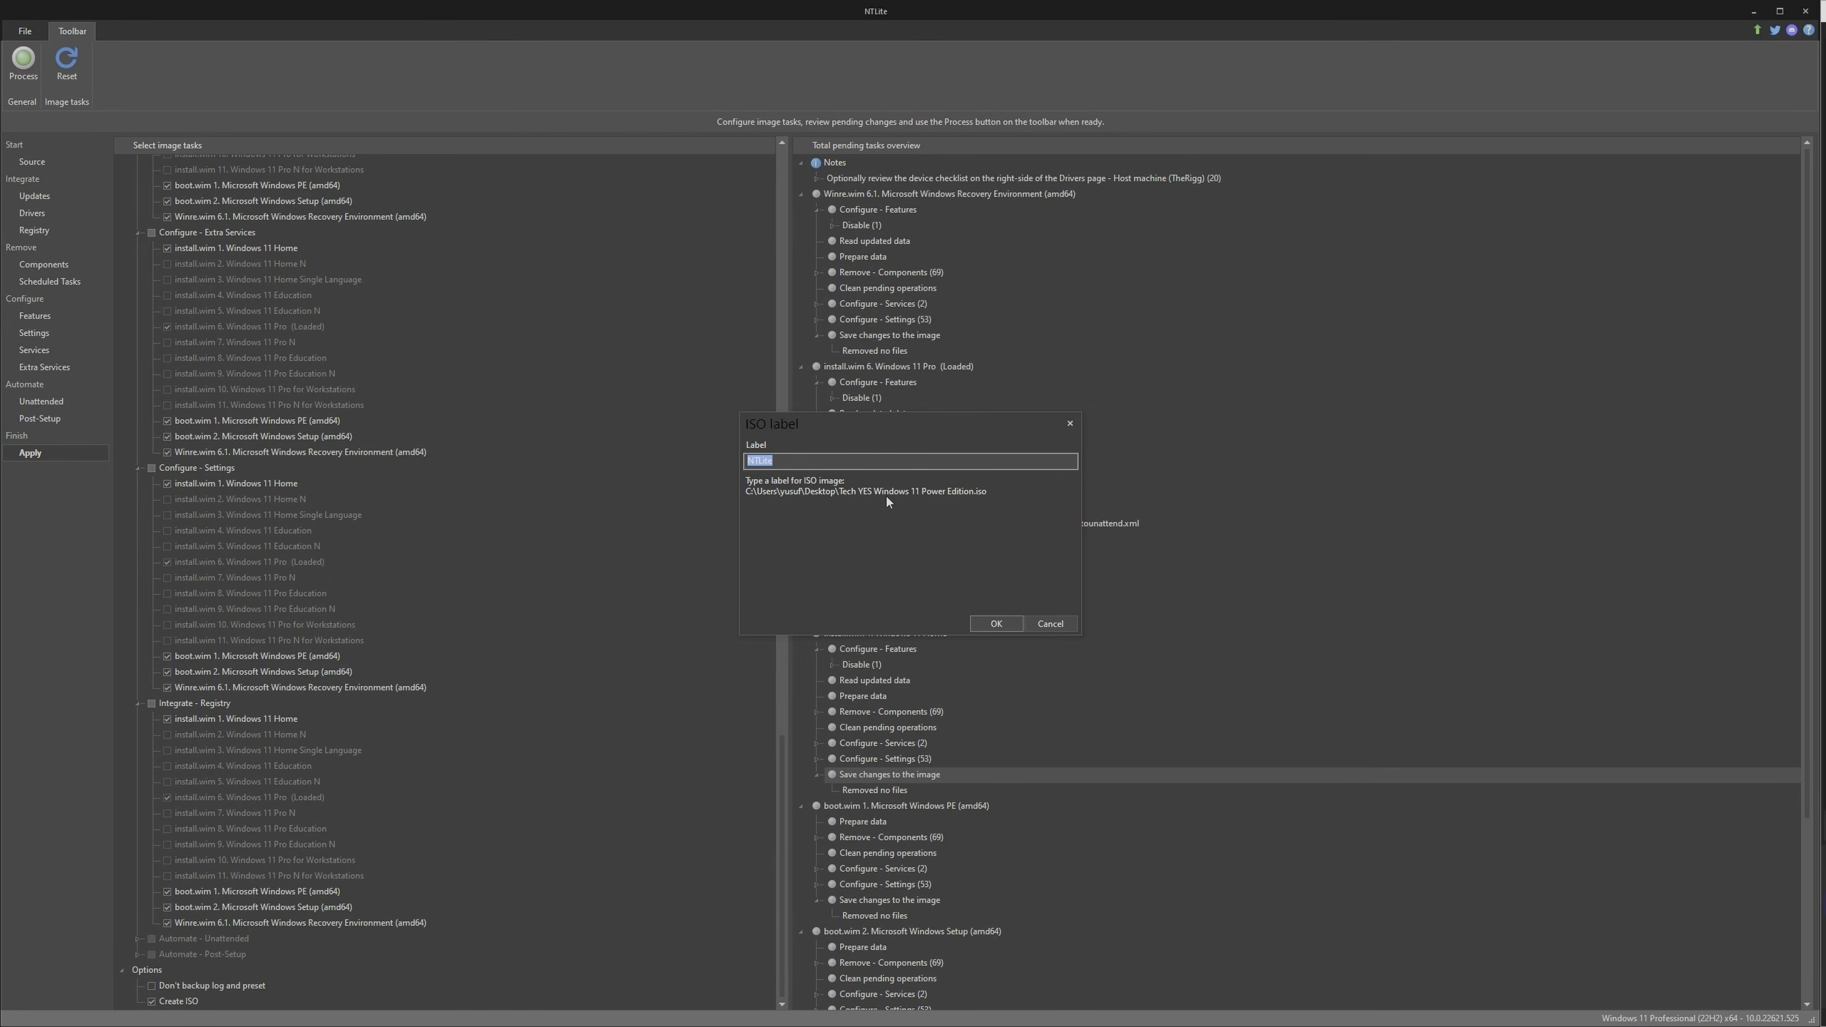
type("TechYES")
key("Return")
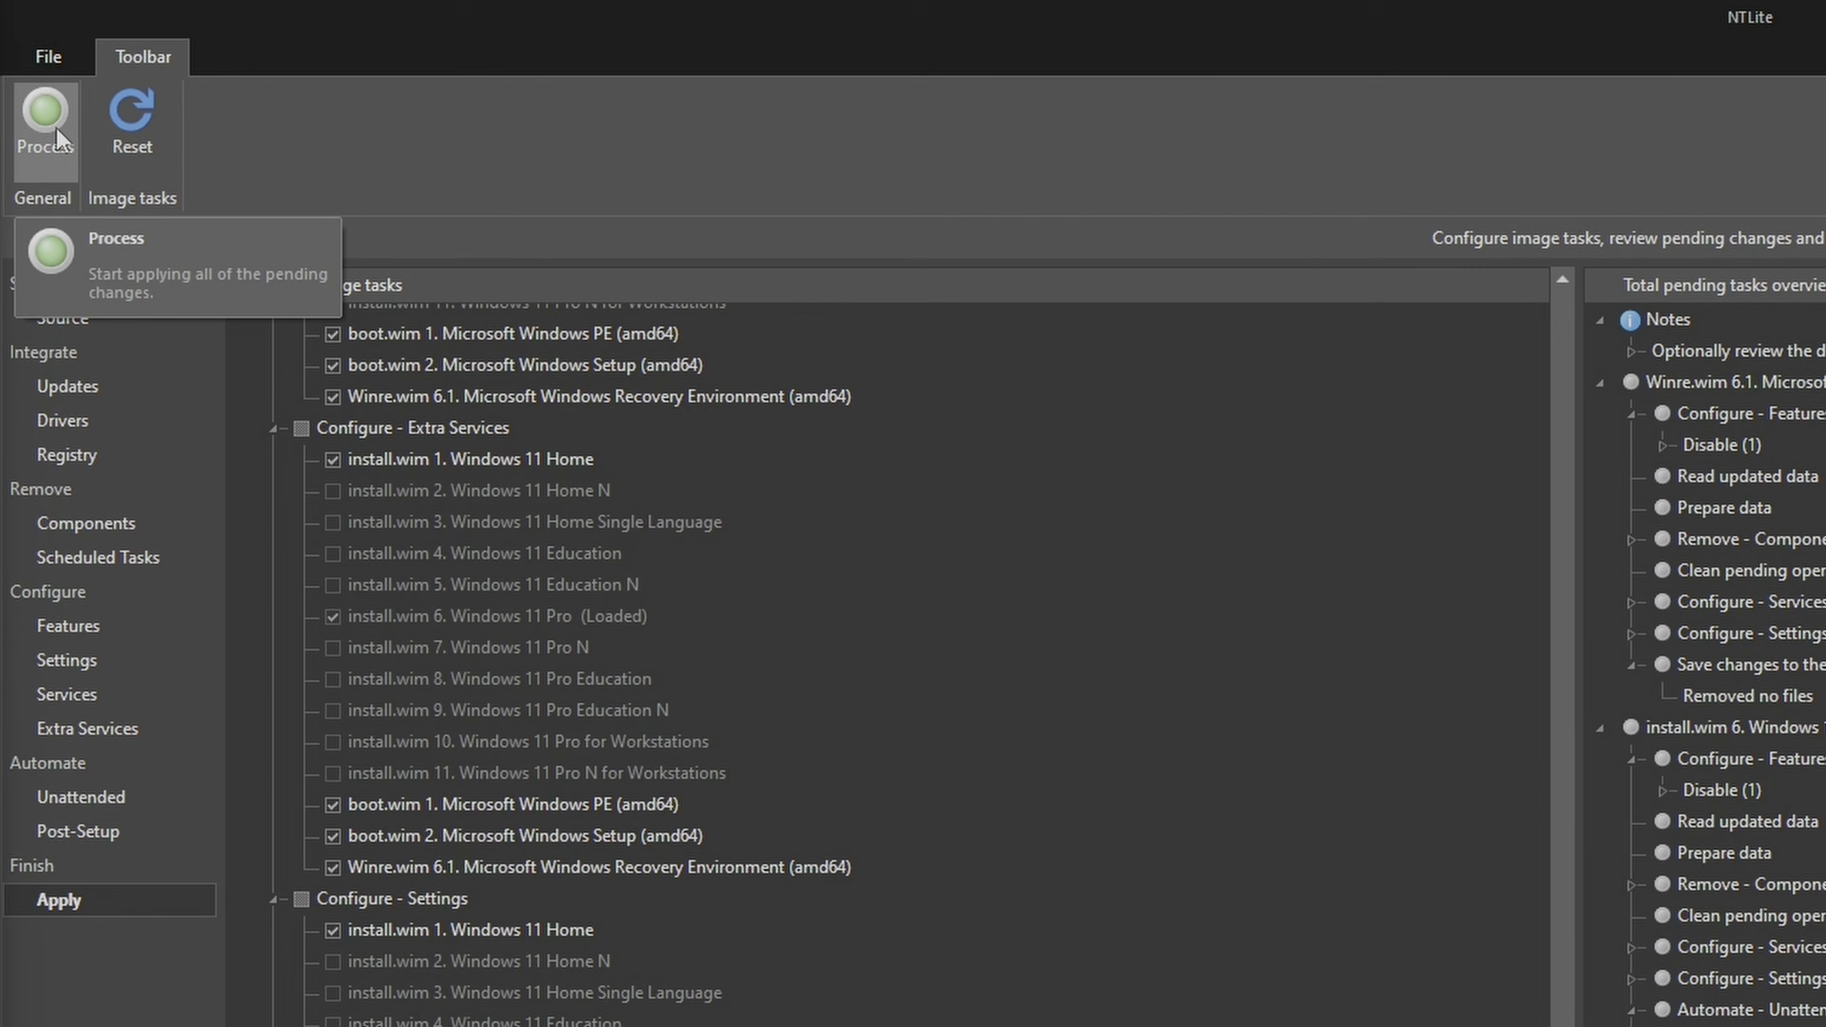
left_click(55, 128)
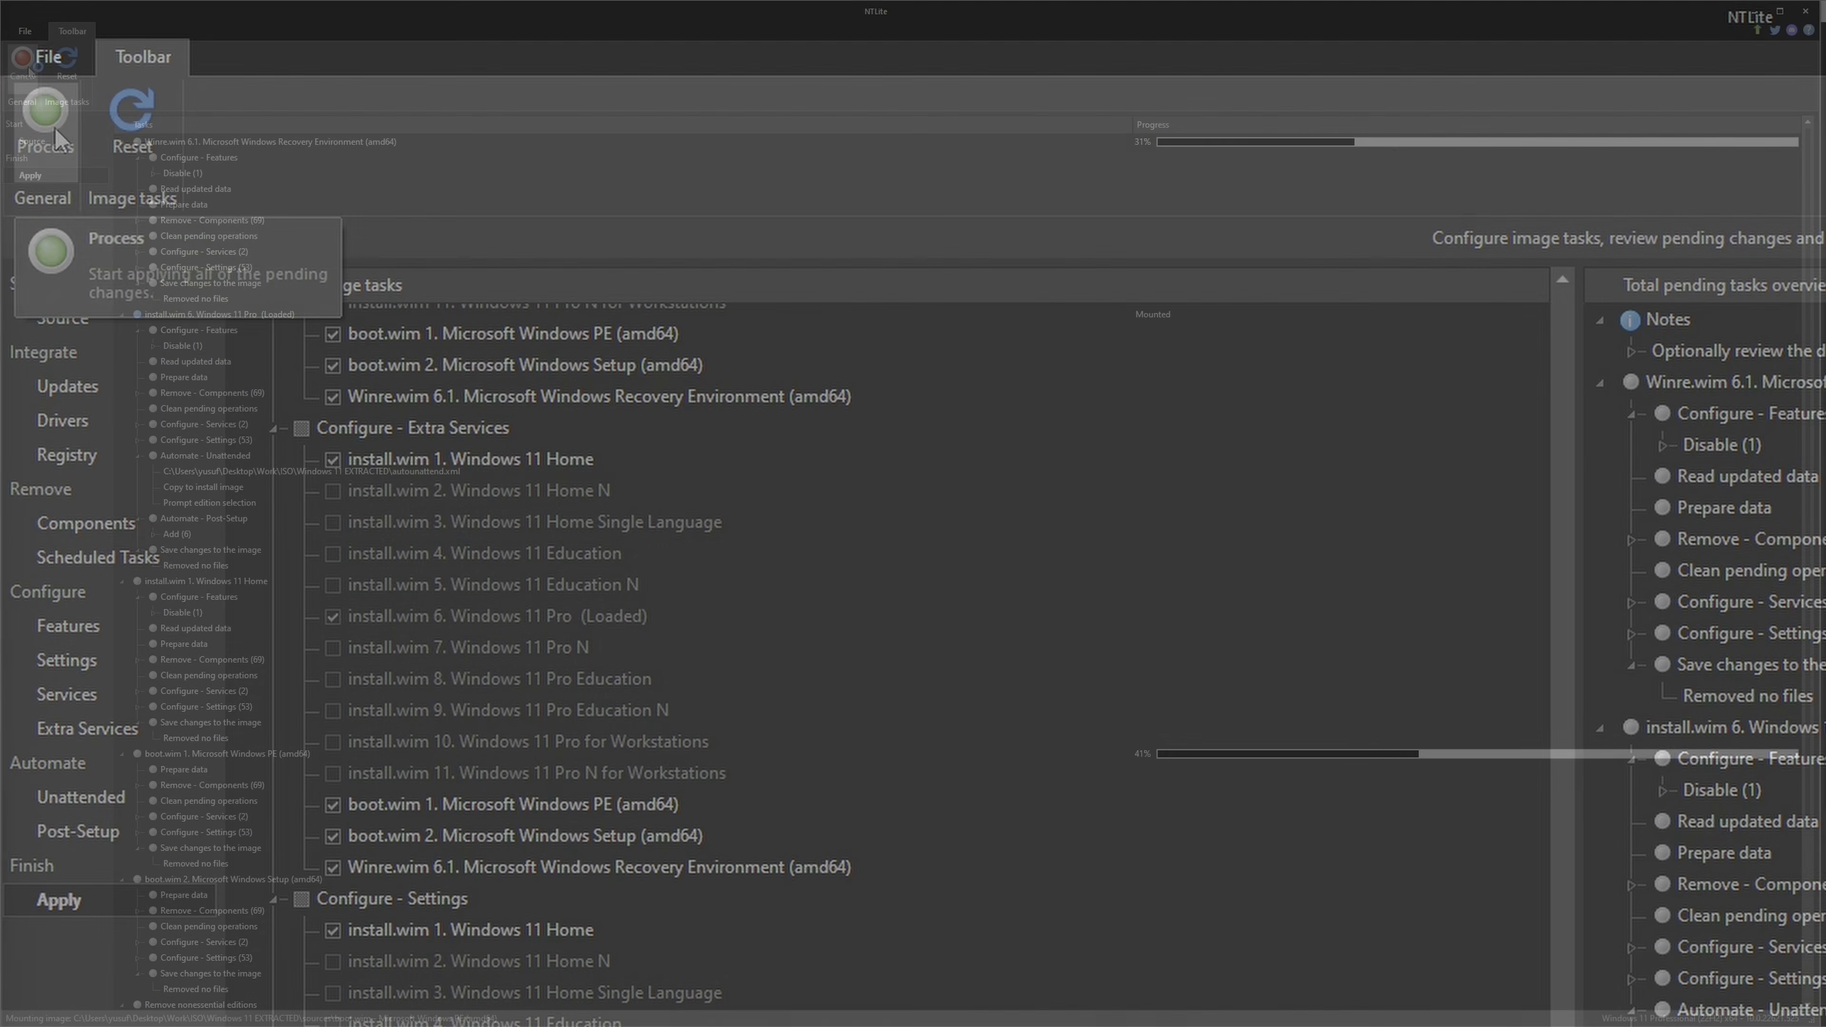